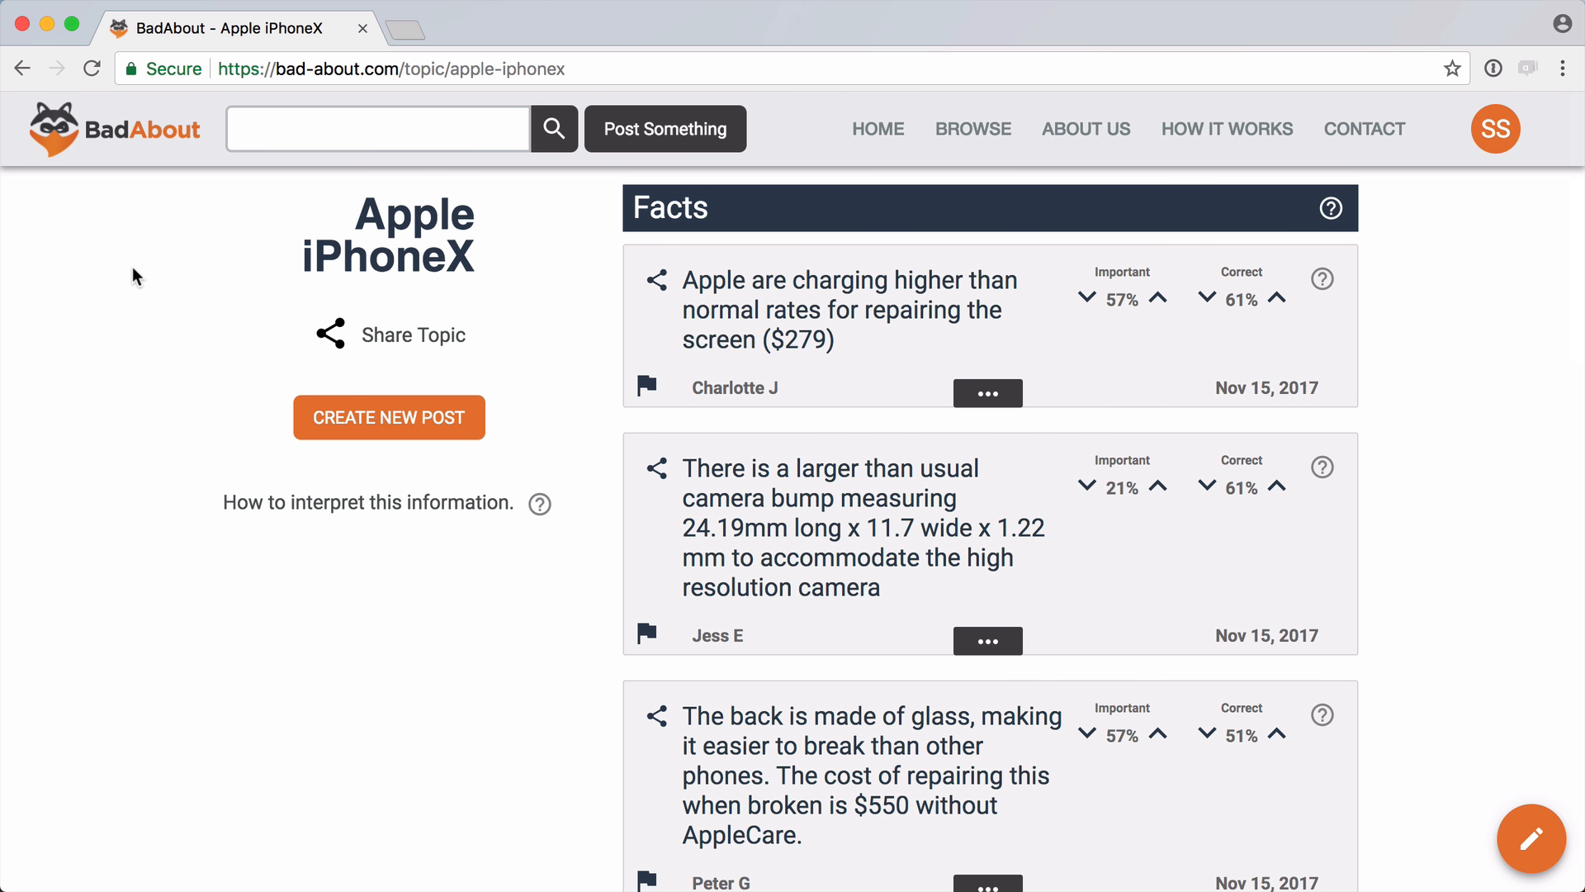
# Step: Review the layout of the Facts and Opinions posts on the Apple iPhoneX topic page
pyautogui.scroll(-4, 132, 266)
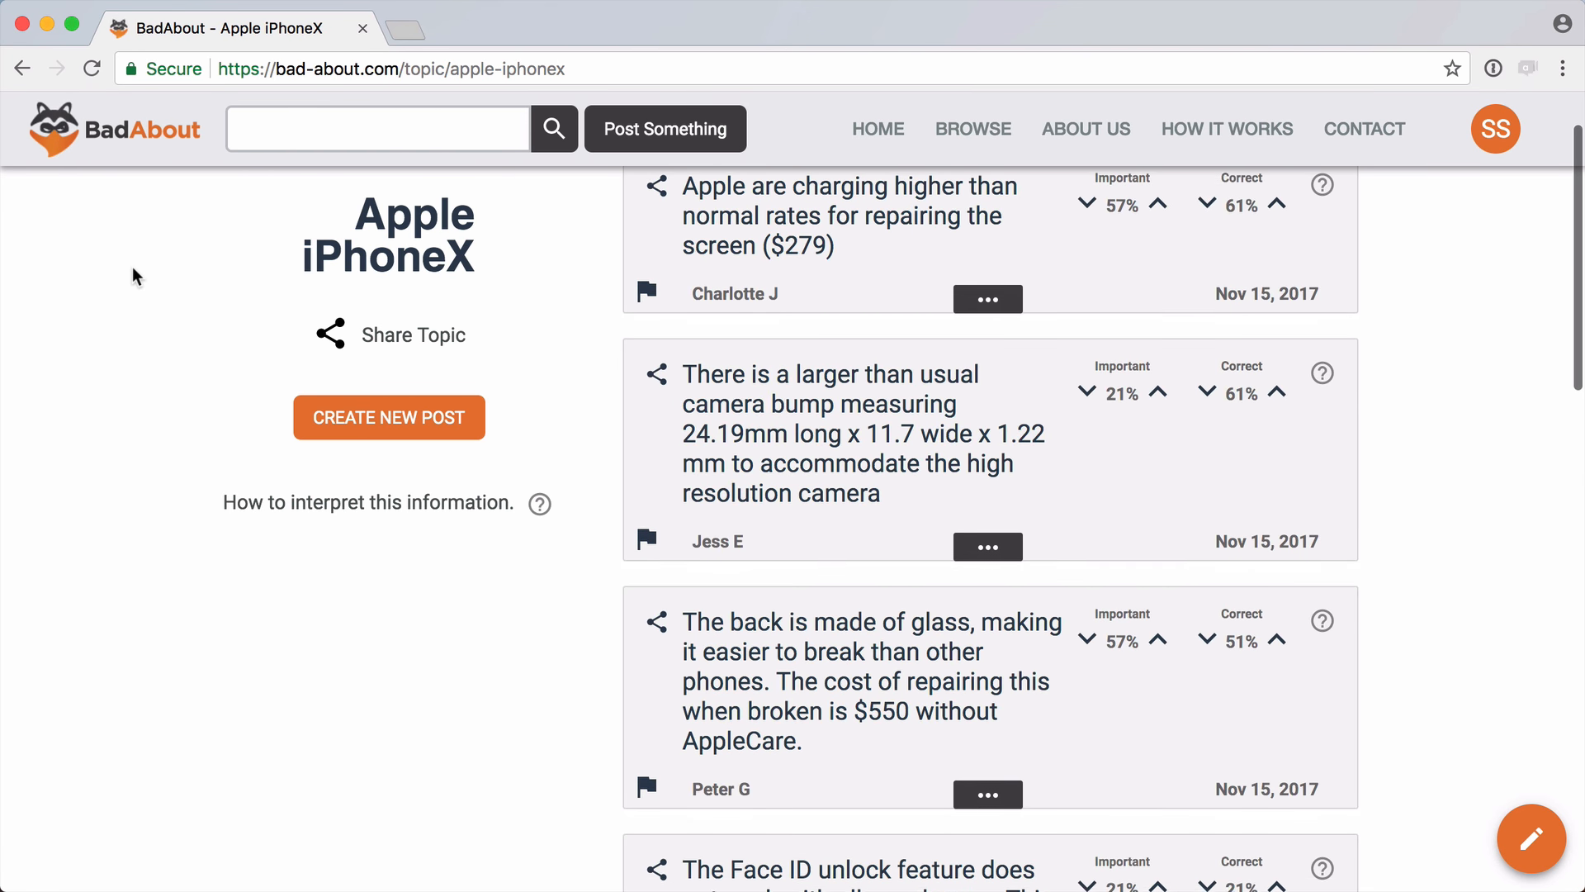
pyautogui.scroll(-5, 132, 265)
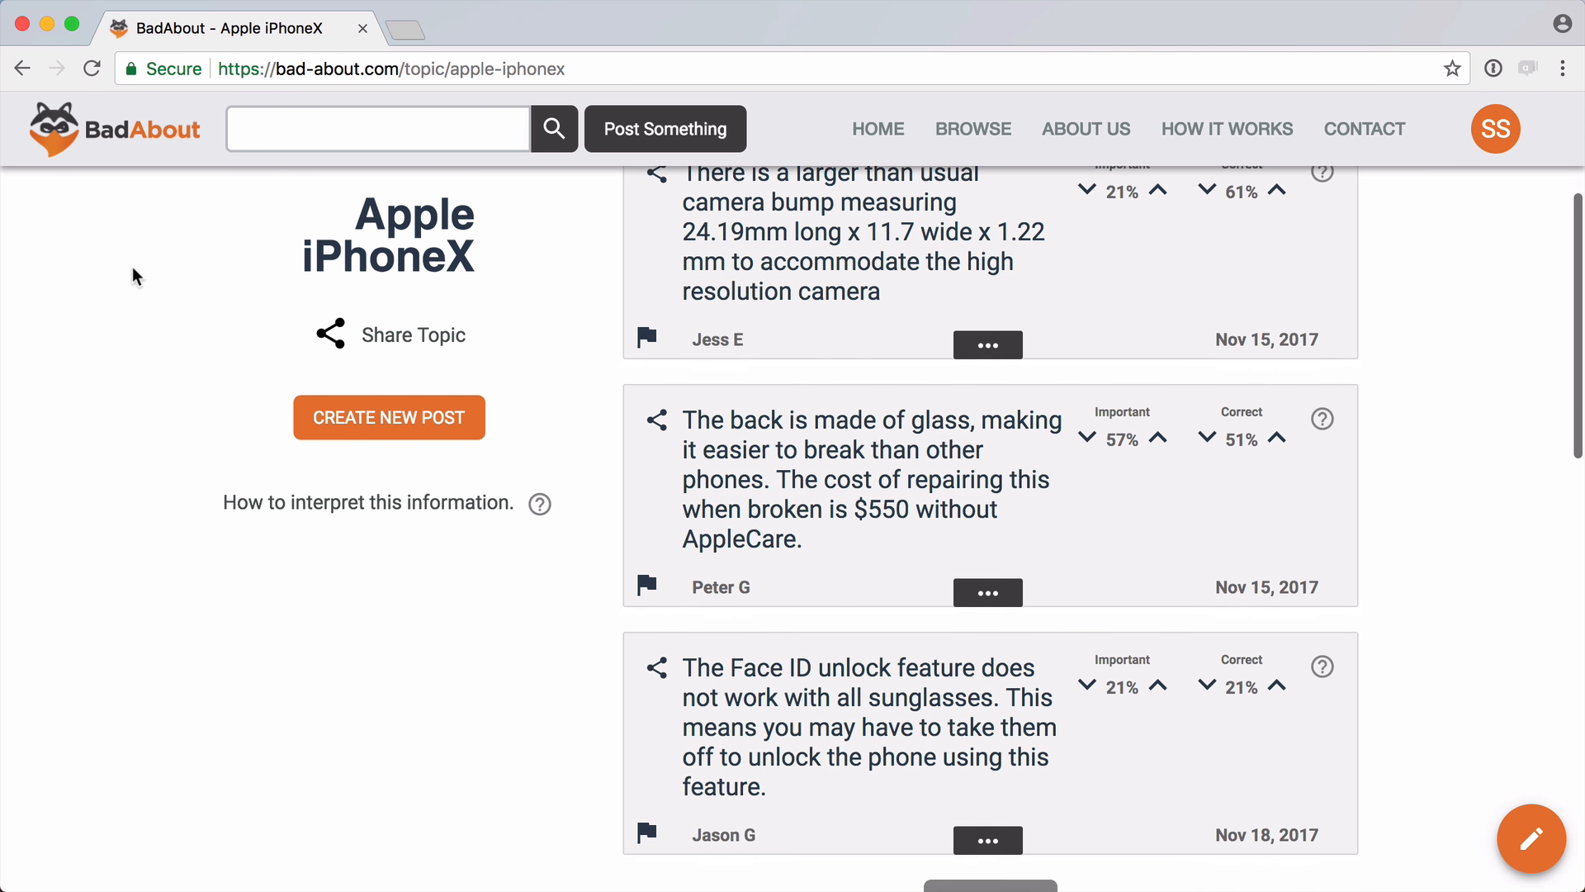
pyautogui.scroll(-5, 133, 269)
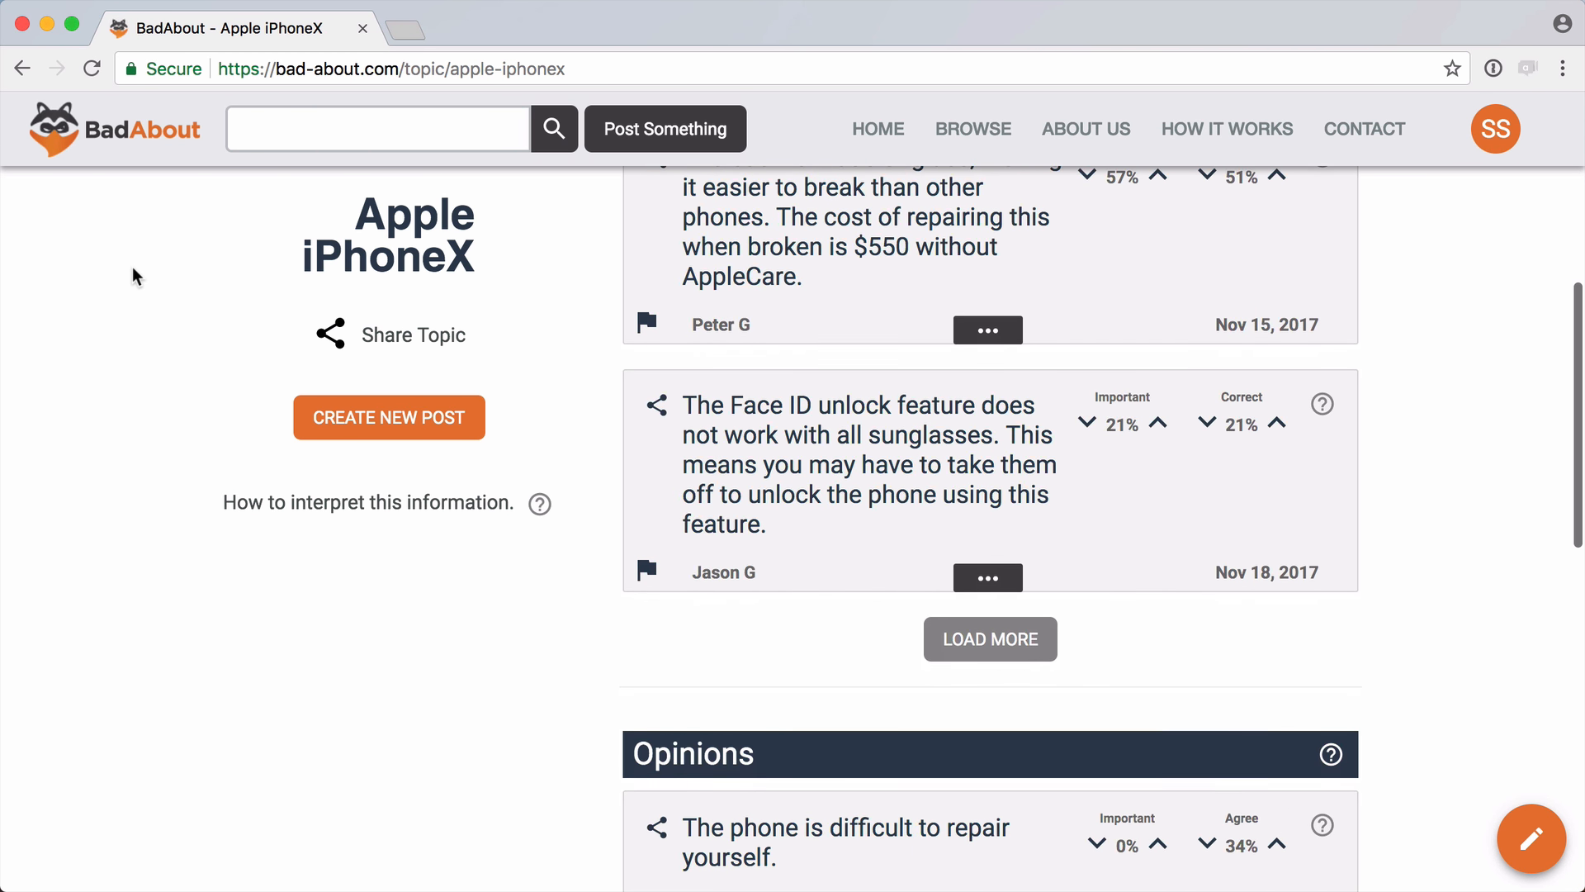
pyautogui.scroll(-5, 132, 266)
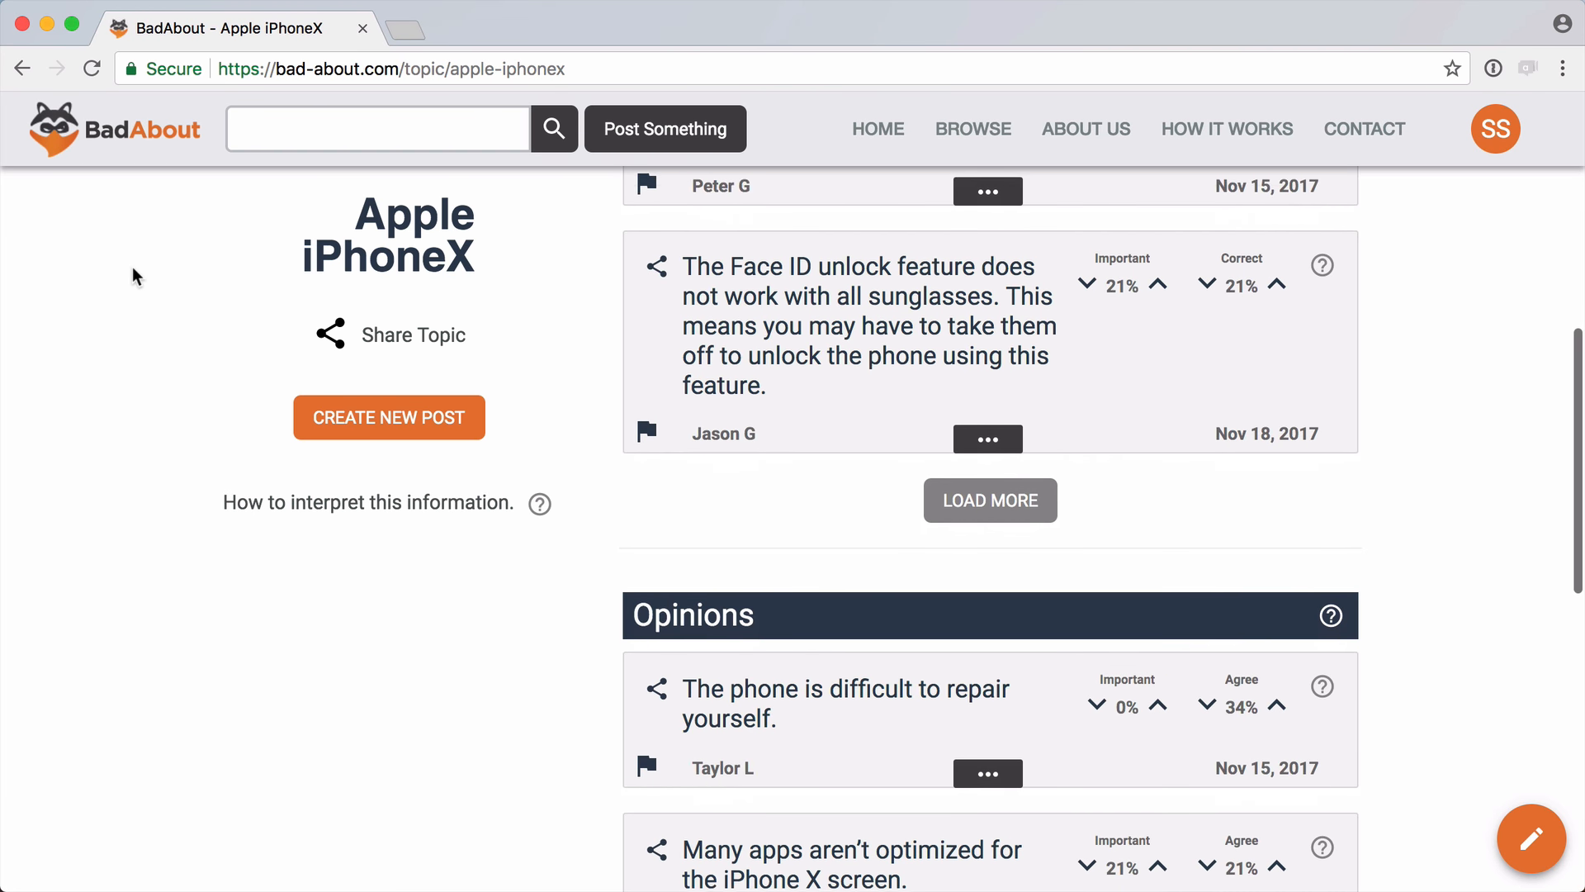
pyautogui.scroll(-6, 134, 269)
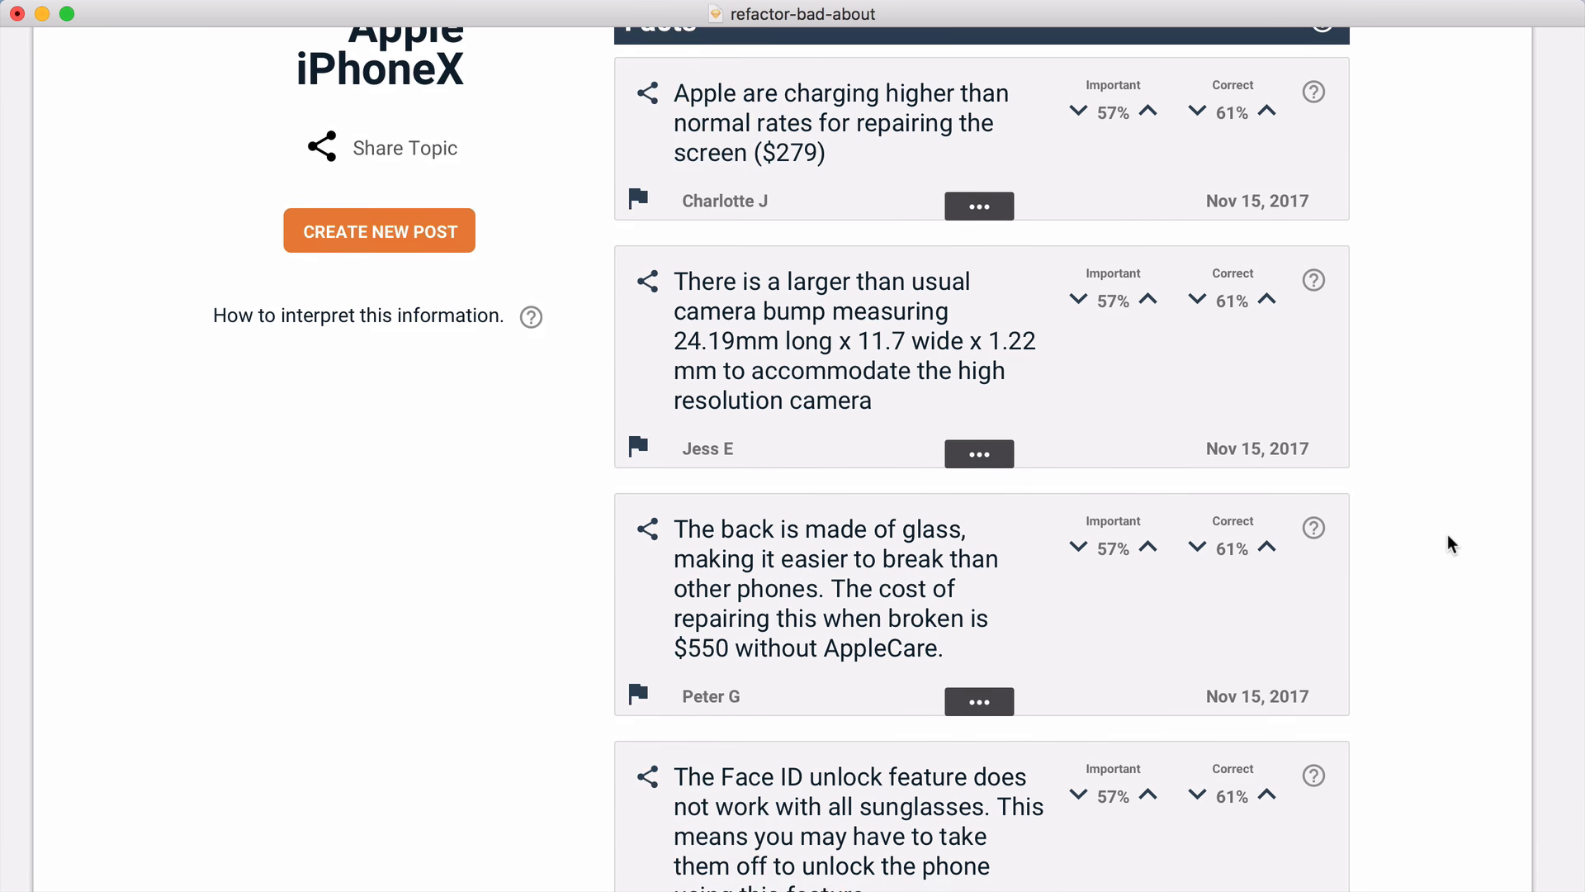
# Step: In the Sketch mock-up, show the inspector and set the isolated fact card's background rectangle to a width of 700
pyautogui.scroll(2, 1448, 533)
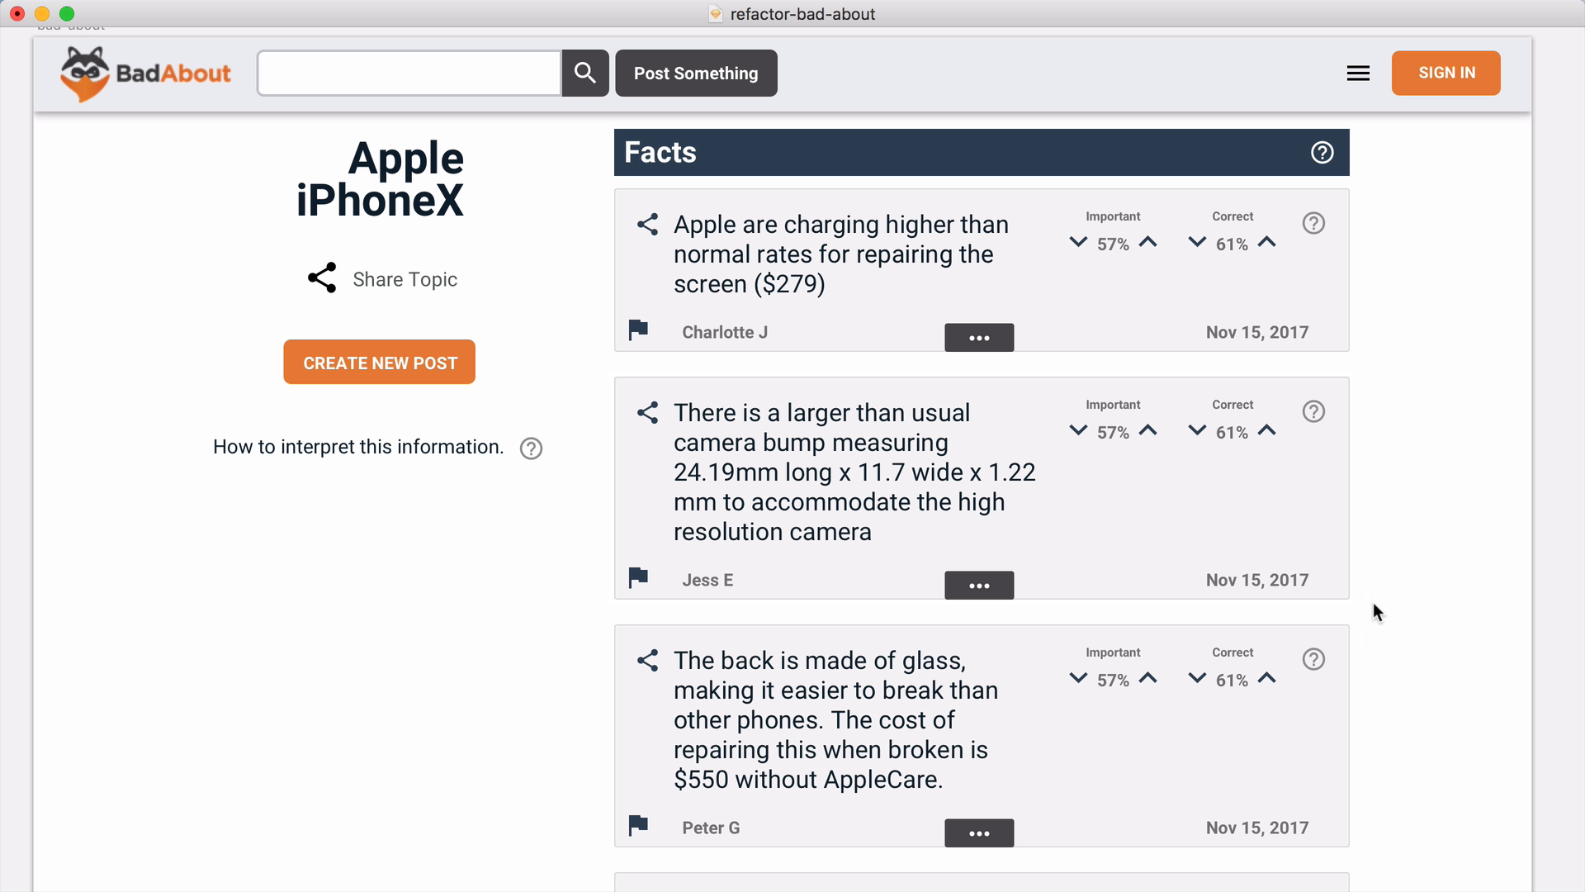
pyautogui.moveTo(1373, 604); pyautogui.dragTo(599, 364)
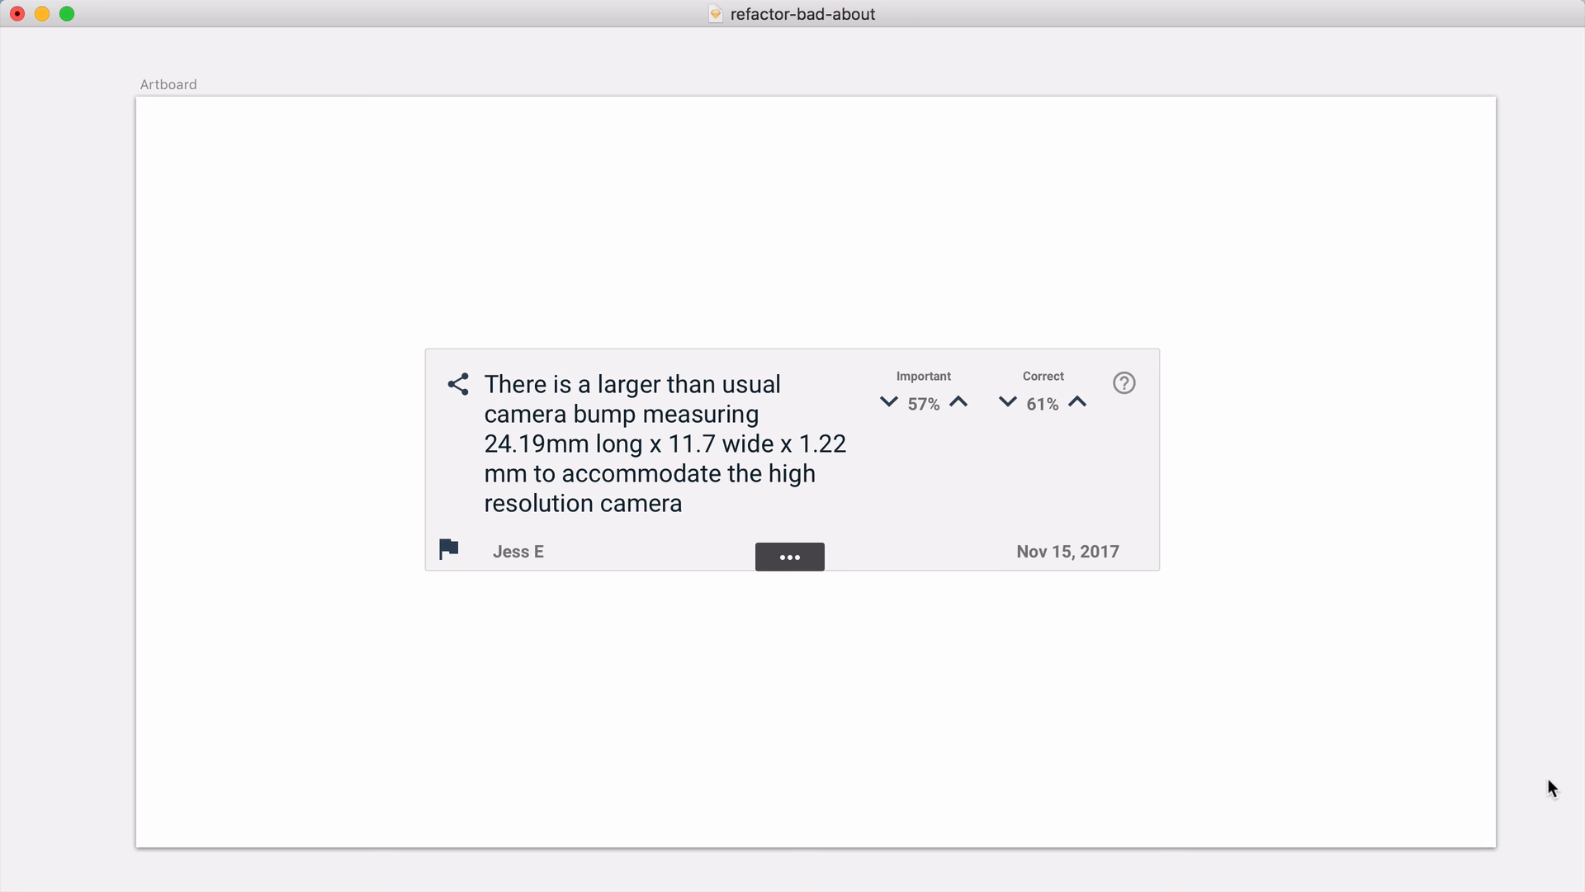
pyautogui.press('alt+super+2')
pyautogui.hscroll(-1, 1211, 761)
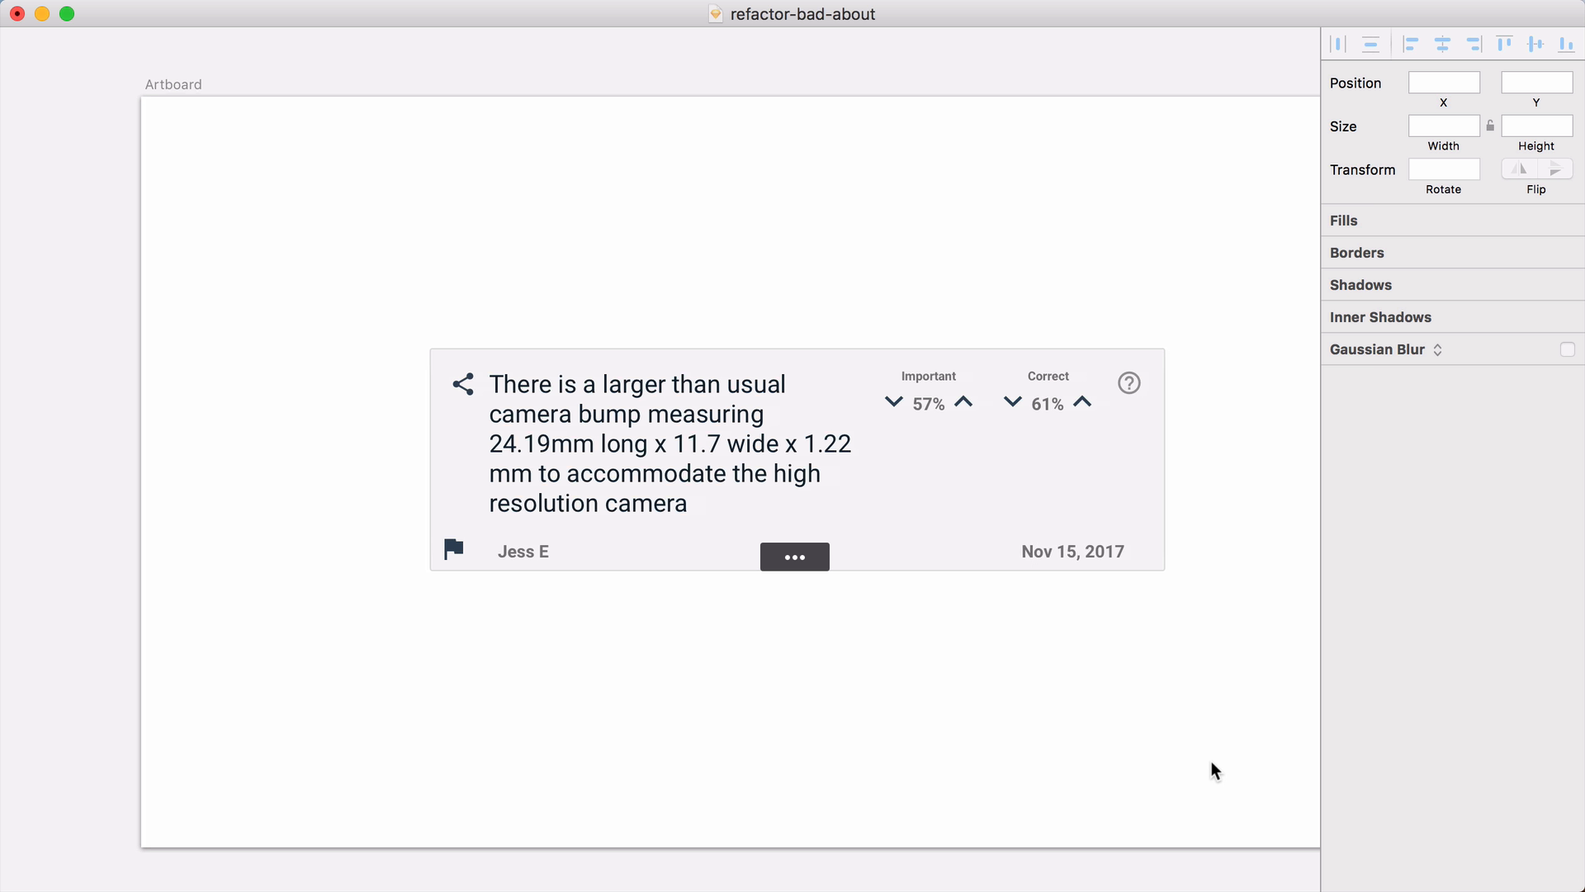
pyautogui.hscroll(2, 1212, 768)
pyautogui.click(1127, 450)
pyautogui.hscroll(2, 1161, 464)
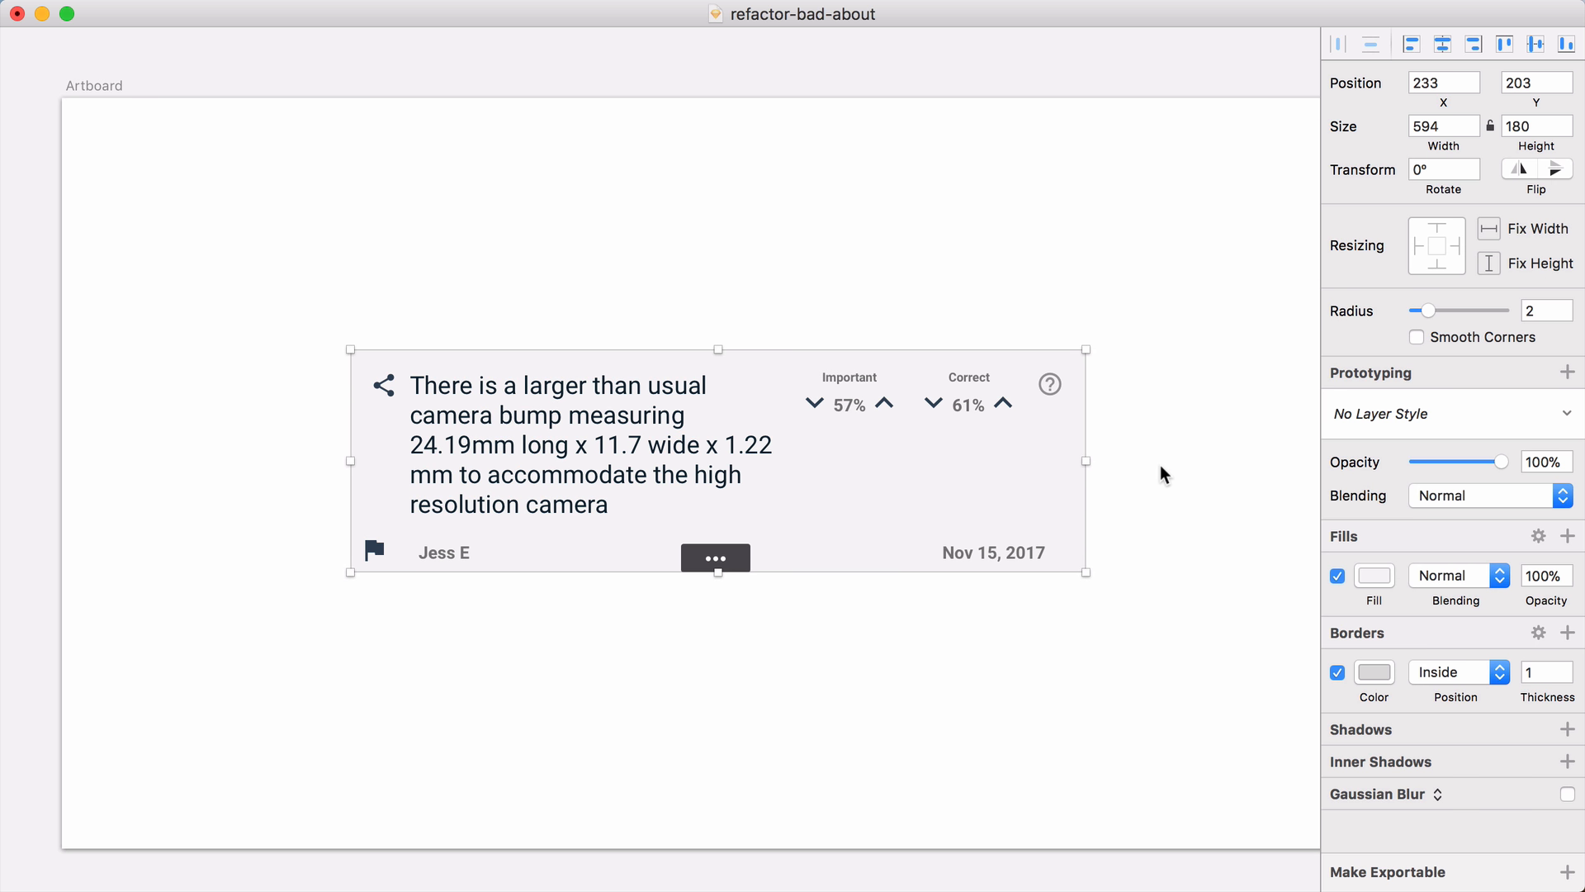
pyautogui.click(1446, 124)
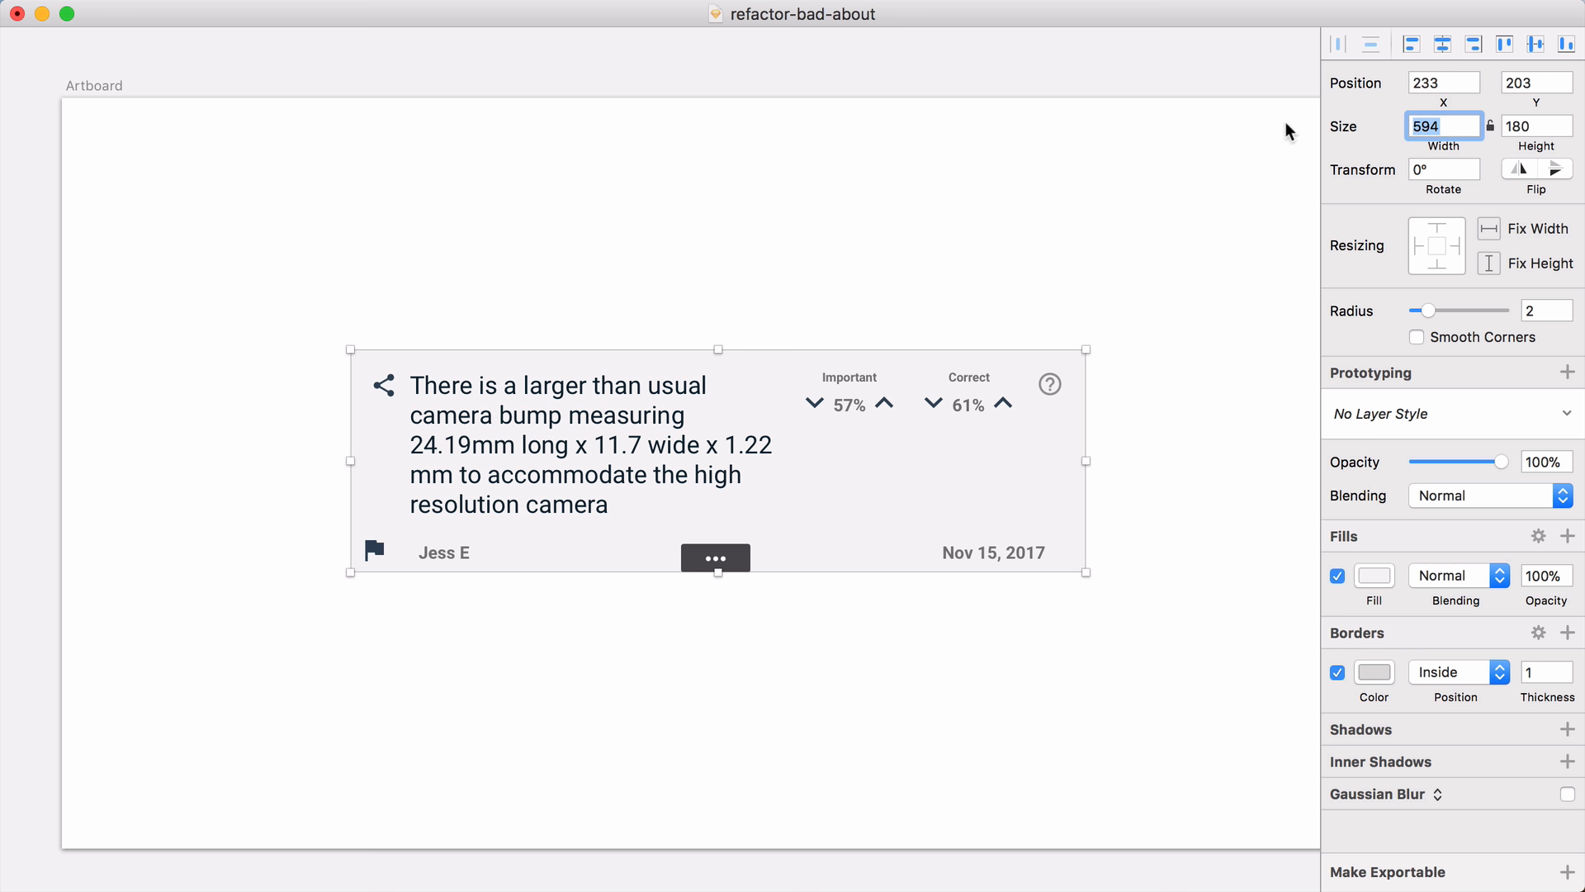
pyautogui.write('700')
pyautogui.press('Return')
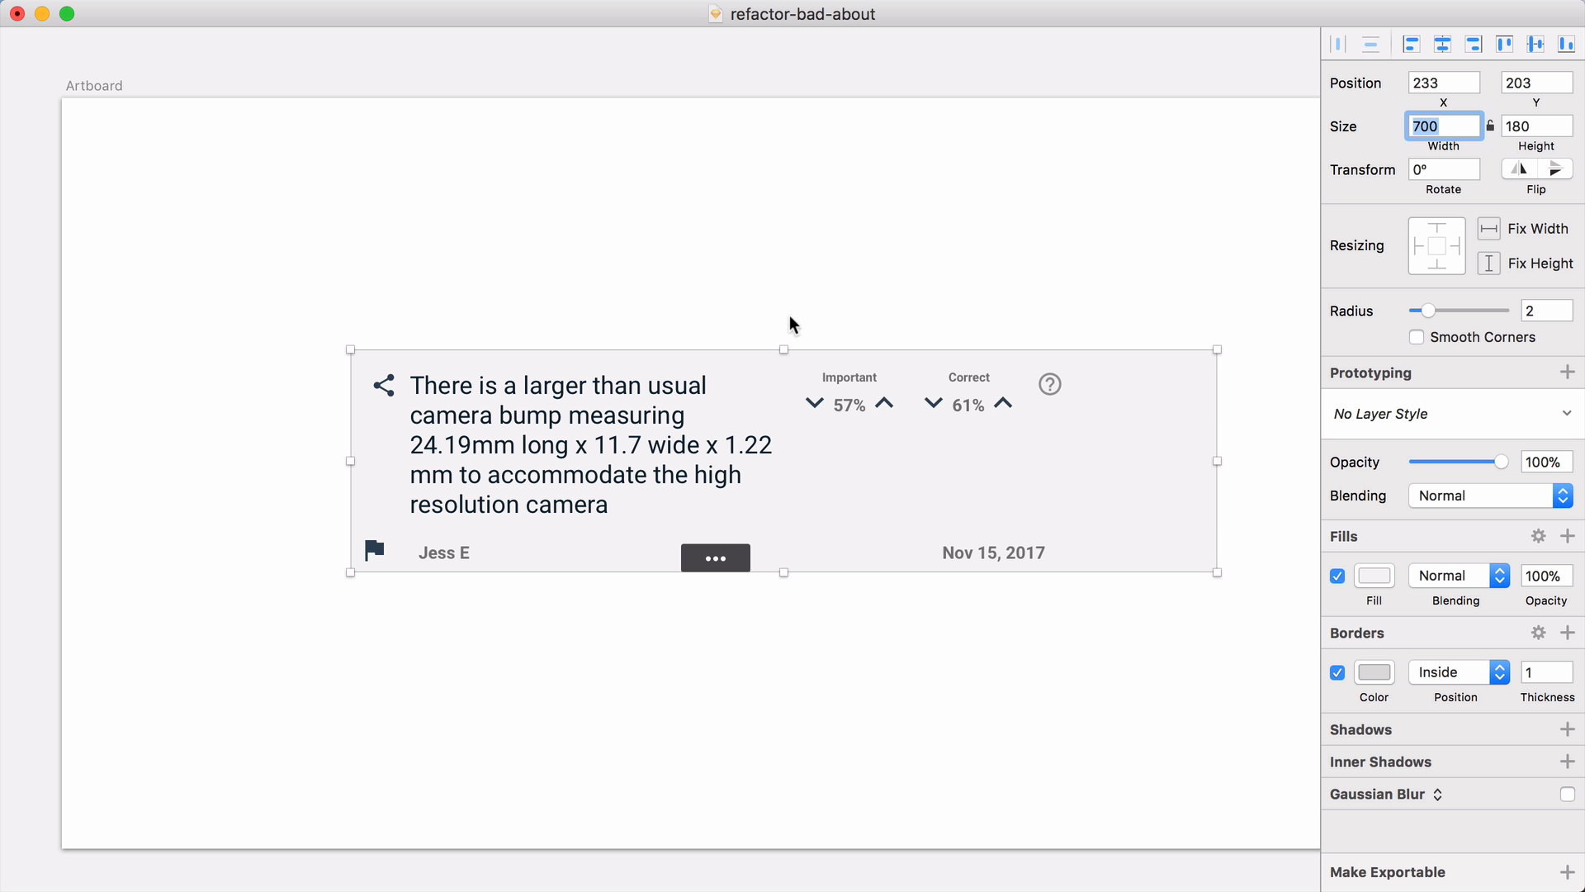
# Step: Ungroup the card and shift the Important and Correct ratings, help icon and date toward its right edge
pyautogui.click(858, 311)
pyautogui.moveTo(800, 293); pyautogui.dragTo(1078, 548)
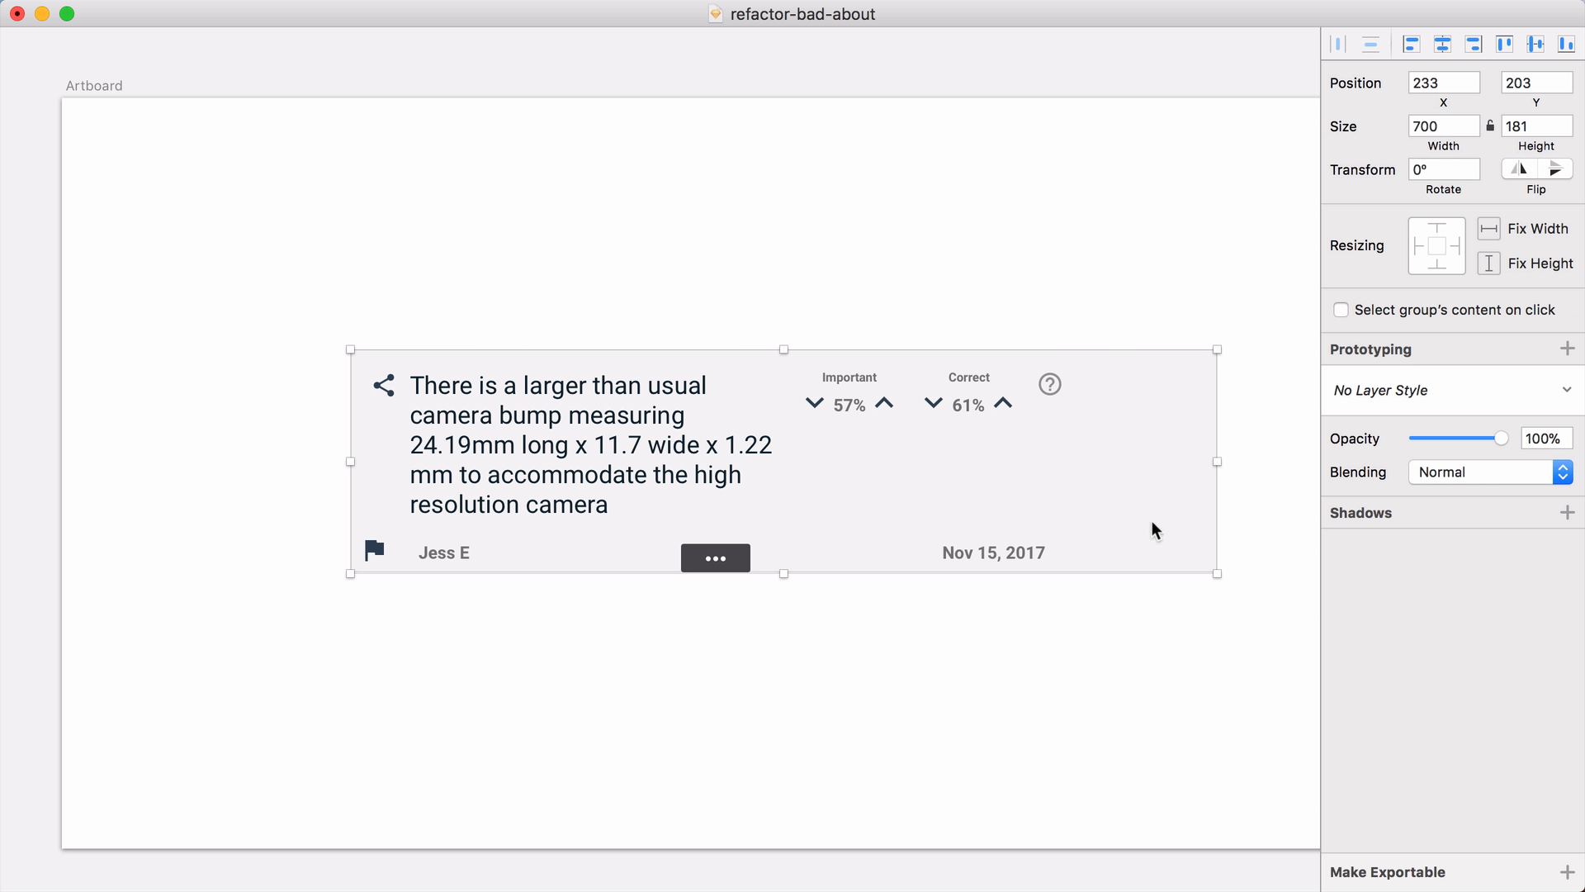
pyautogui.press('super+shift+g')
pyautogui.moveTo(1134, 646); pyautogui.dragTo(812, 325)
pyautogui.moveTo(1152, 291); pyautogui.dragTo(1156, 369)
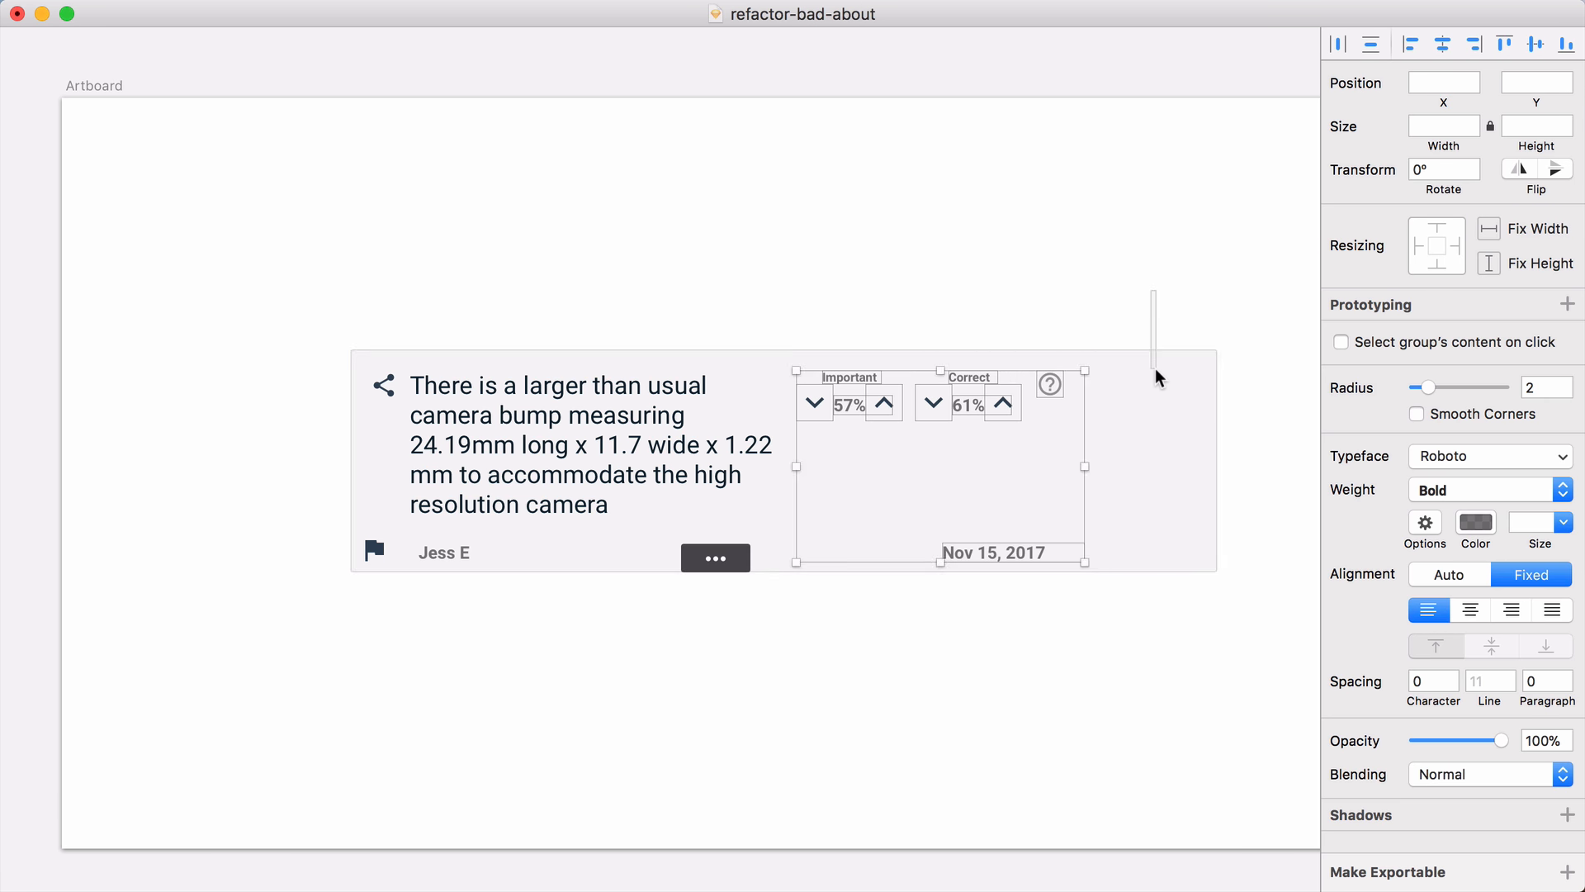
pyautogui.hotkey('shift', 'Right')
pyautogui.hotkey('shift', 'Right')
pyautogui.hotkey('shift', 'Right')
pyautogui.hotkey('shift', 'Right')
pyautogui.hotkey('shift', 'Right')
pyautogui.hotkey('shift', 'Right')
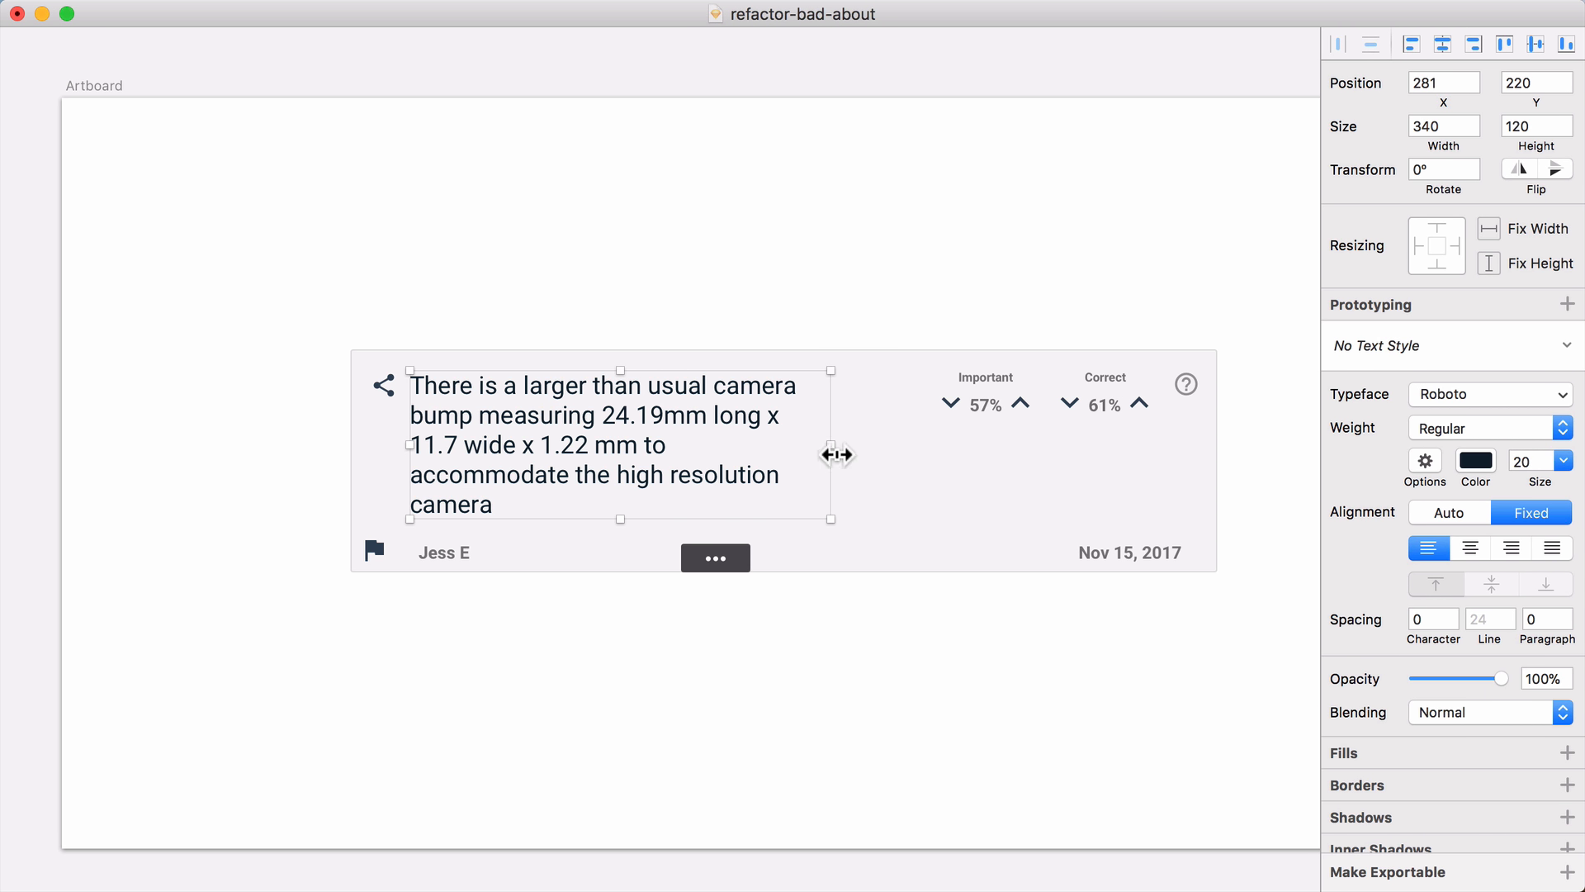
# Step: Widen the card's description text box to about 412 and move the whole footer row up about 24 px
pyautogui.moveTo(836, 454); pyautogui.dragTo(923, 454)
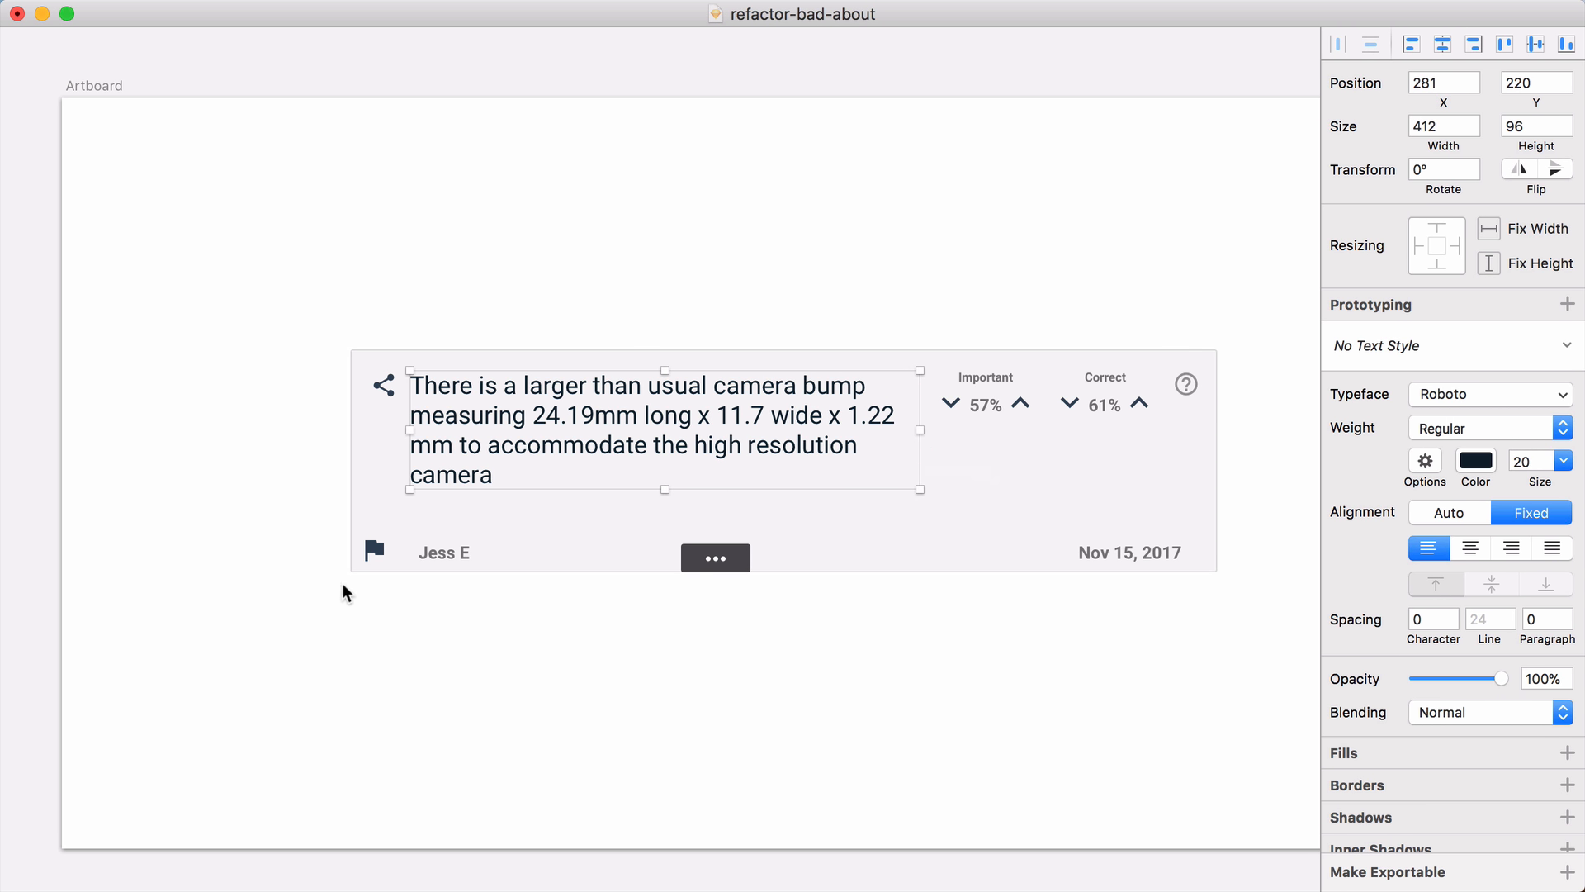
pyautogui.moveTo(303, 623); pyautogui.dragTo(1220, 526)
pyautogui.keyDown('shift'); pyautogui.click(1197, 503); pyautogui.keyUp('shift')
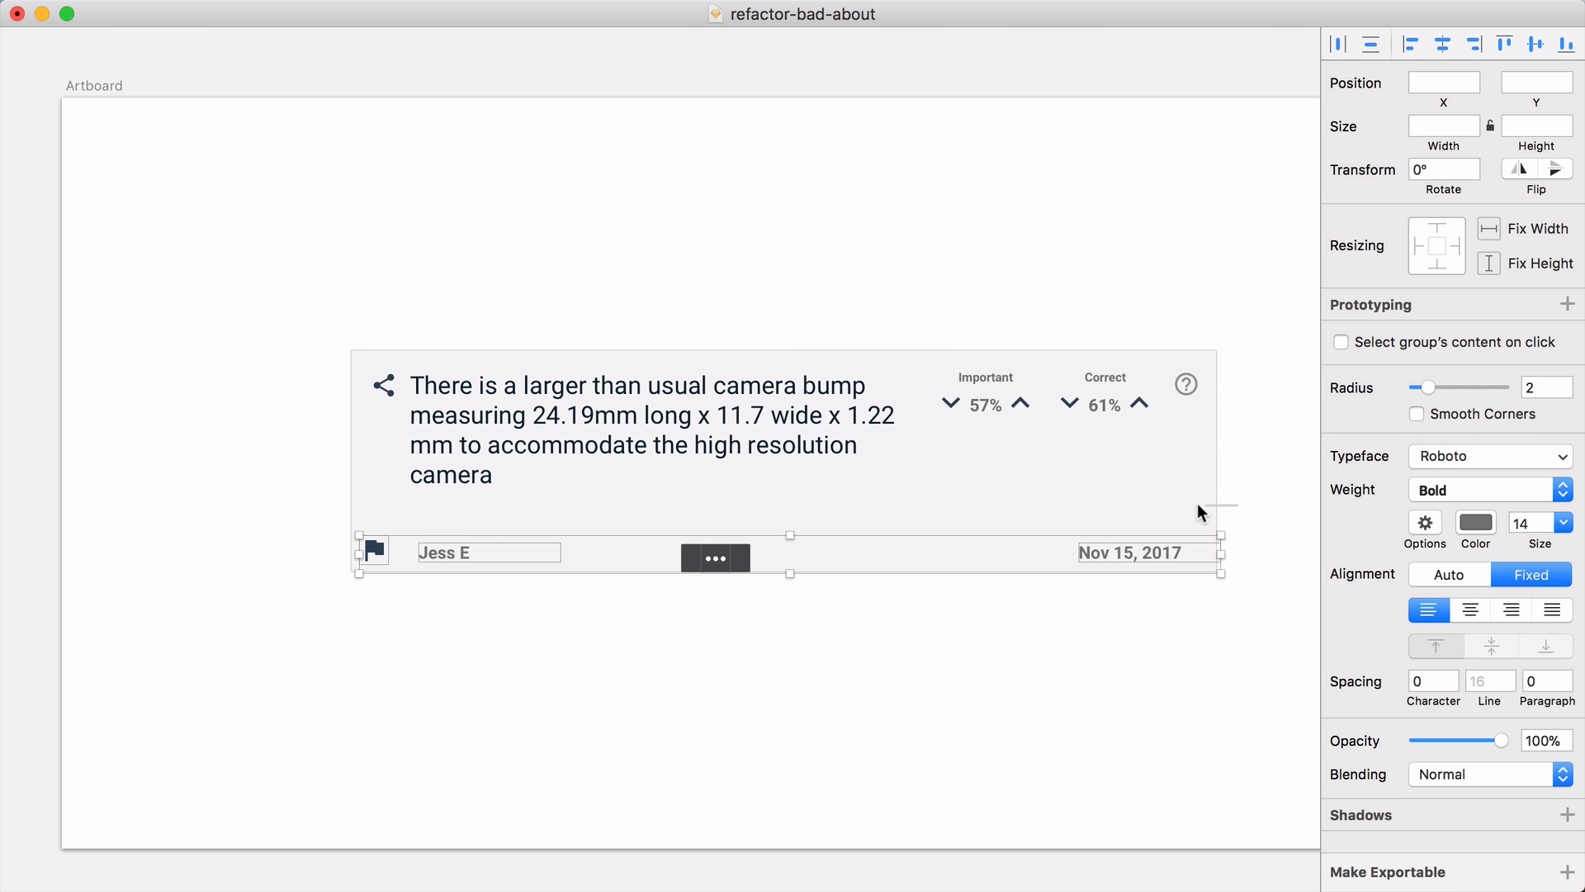
pyautogui.hotkey('shift', 'Up')
pyautogui.hotkey('shift', 'Up')
pyautogui.press('Up')
pyautogui.press('Up')
pyautogui.press('Up')
pyautogui.press('Up')
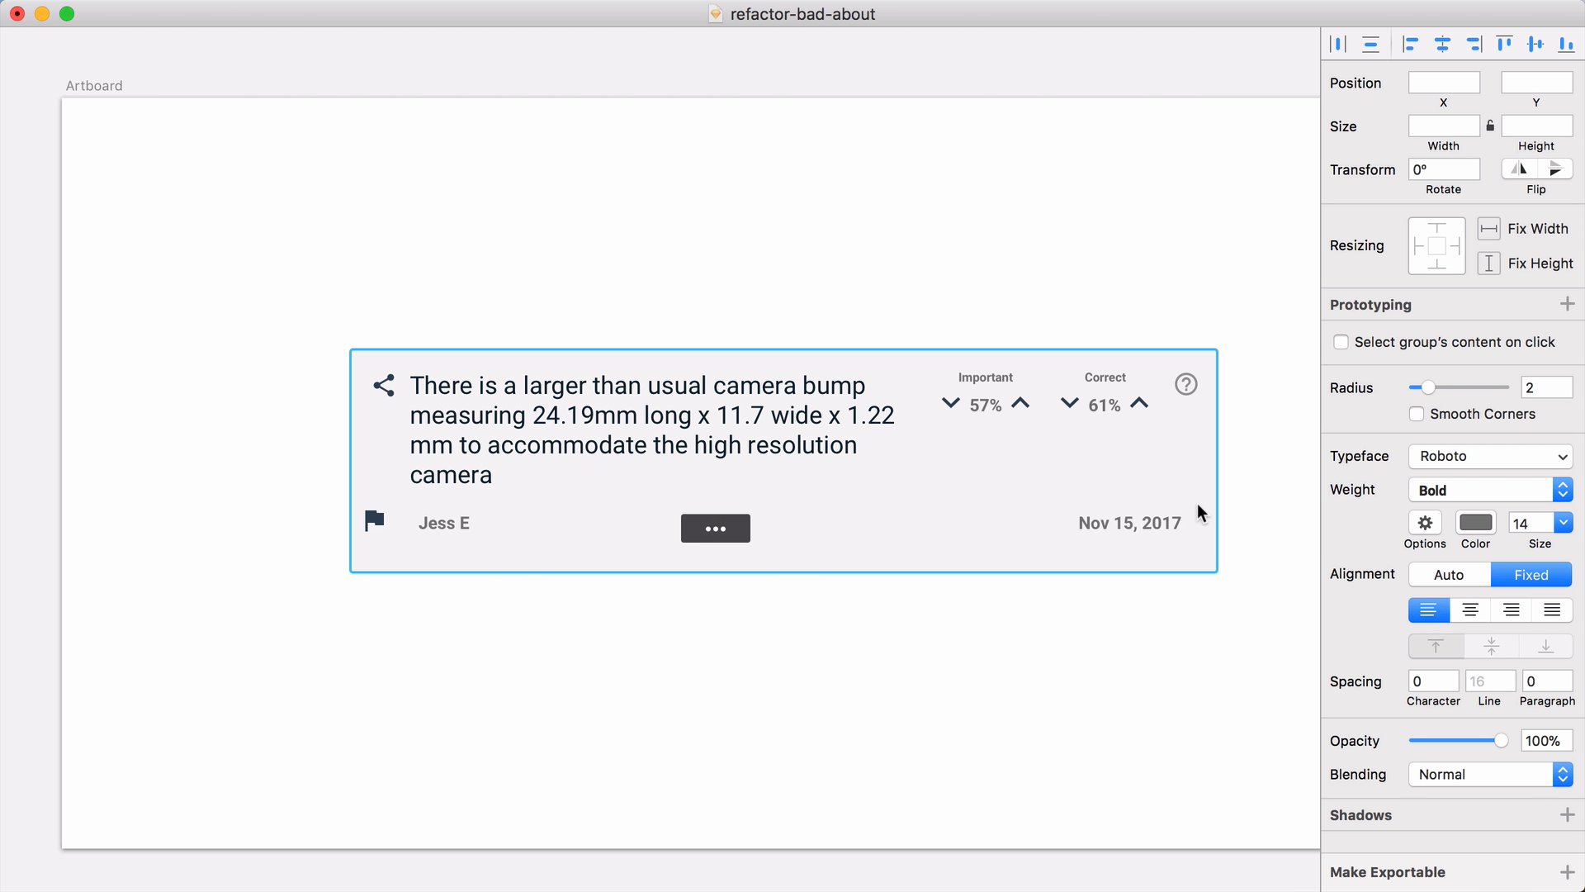
# Step: Shorten the card's background rectangle to a height of 157 from its bottom edge
pyautogui.click(1116, 558)
pyautogui.press('shift+super+Up')
pyautogui.press('shift+super+Up')
pyautogui.press('super+Up')
pyautogui.press('super+Up')
pyautogui.press('super+Up')
pyautogui.press('super+Up')
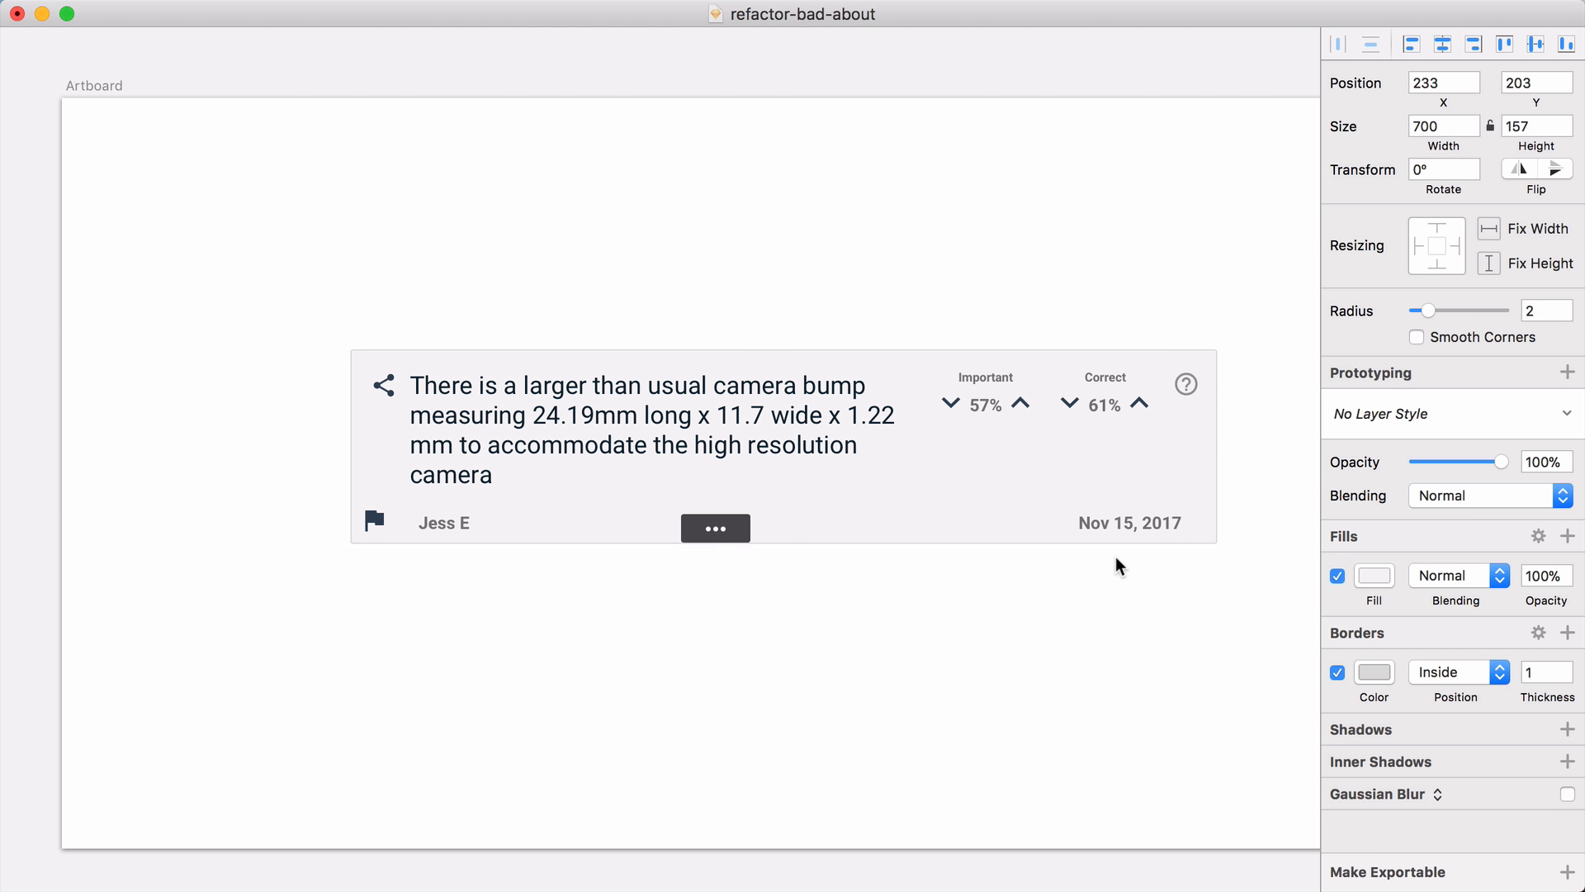
pyautogui.click(553, 287)
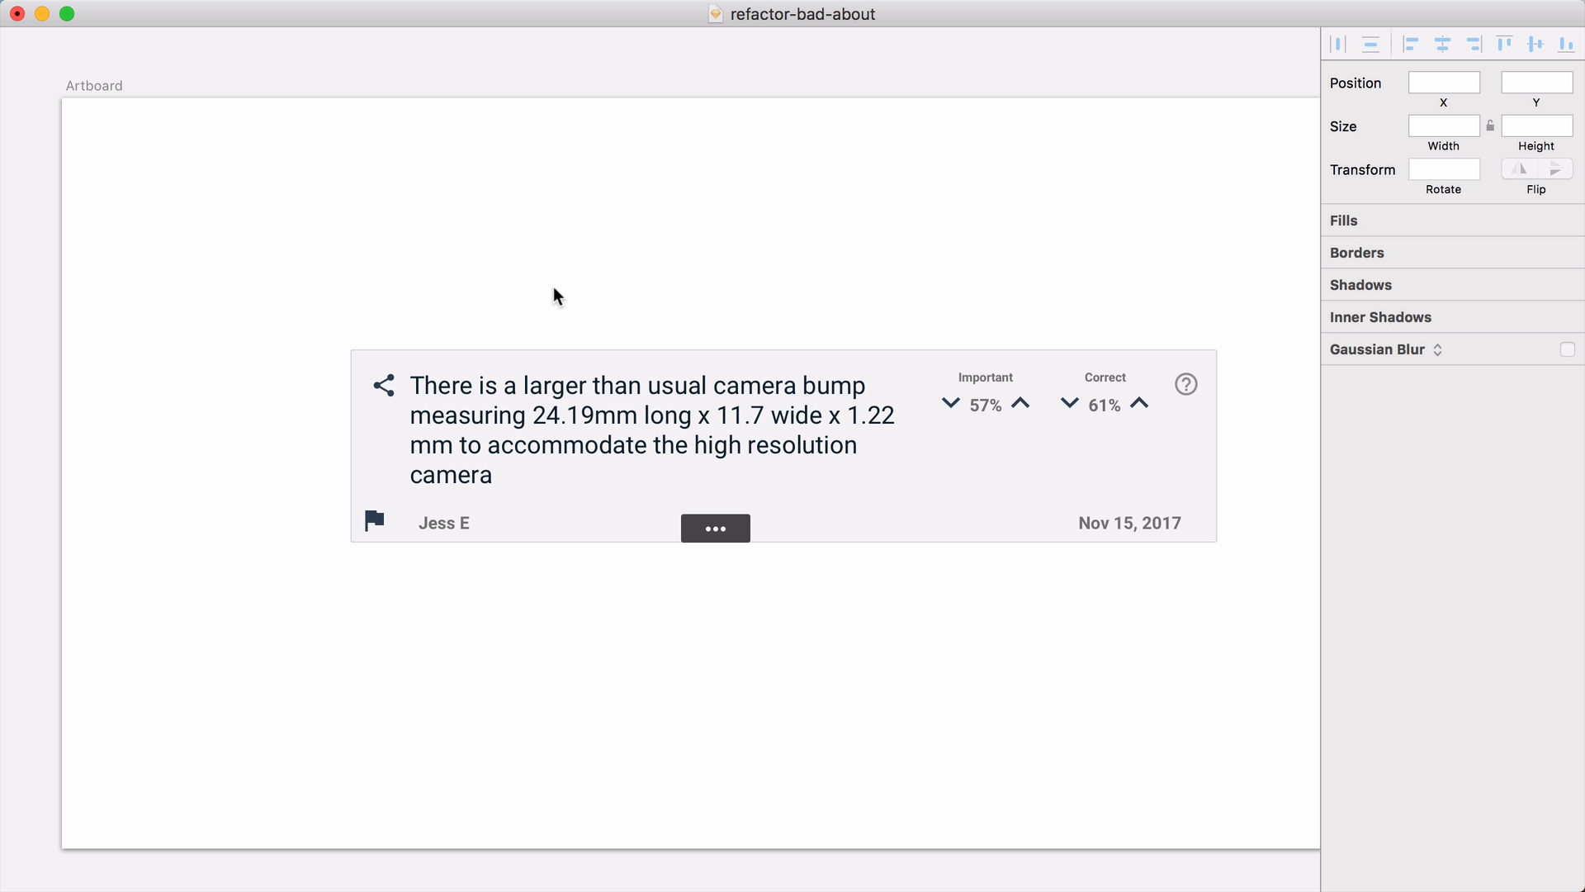
# Step: Set the font size of the card's description text to 18
pyautogui.hscroll(3, 593, 257)
pyautogui.scroll(-2, 593, 257)
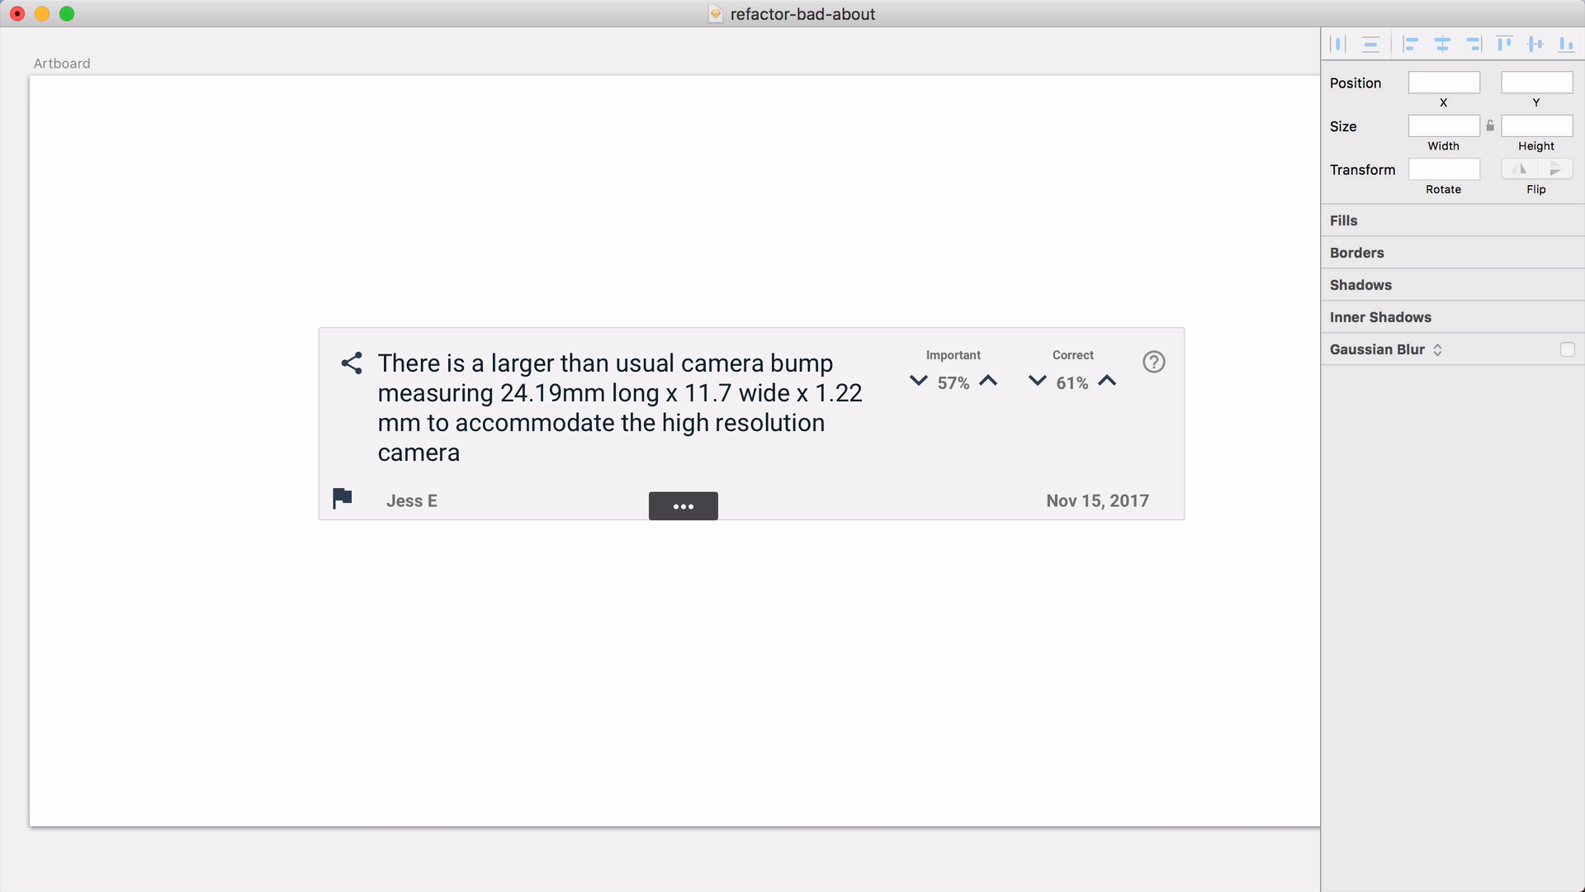
pyautogui.press('super+Tab')
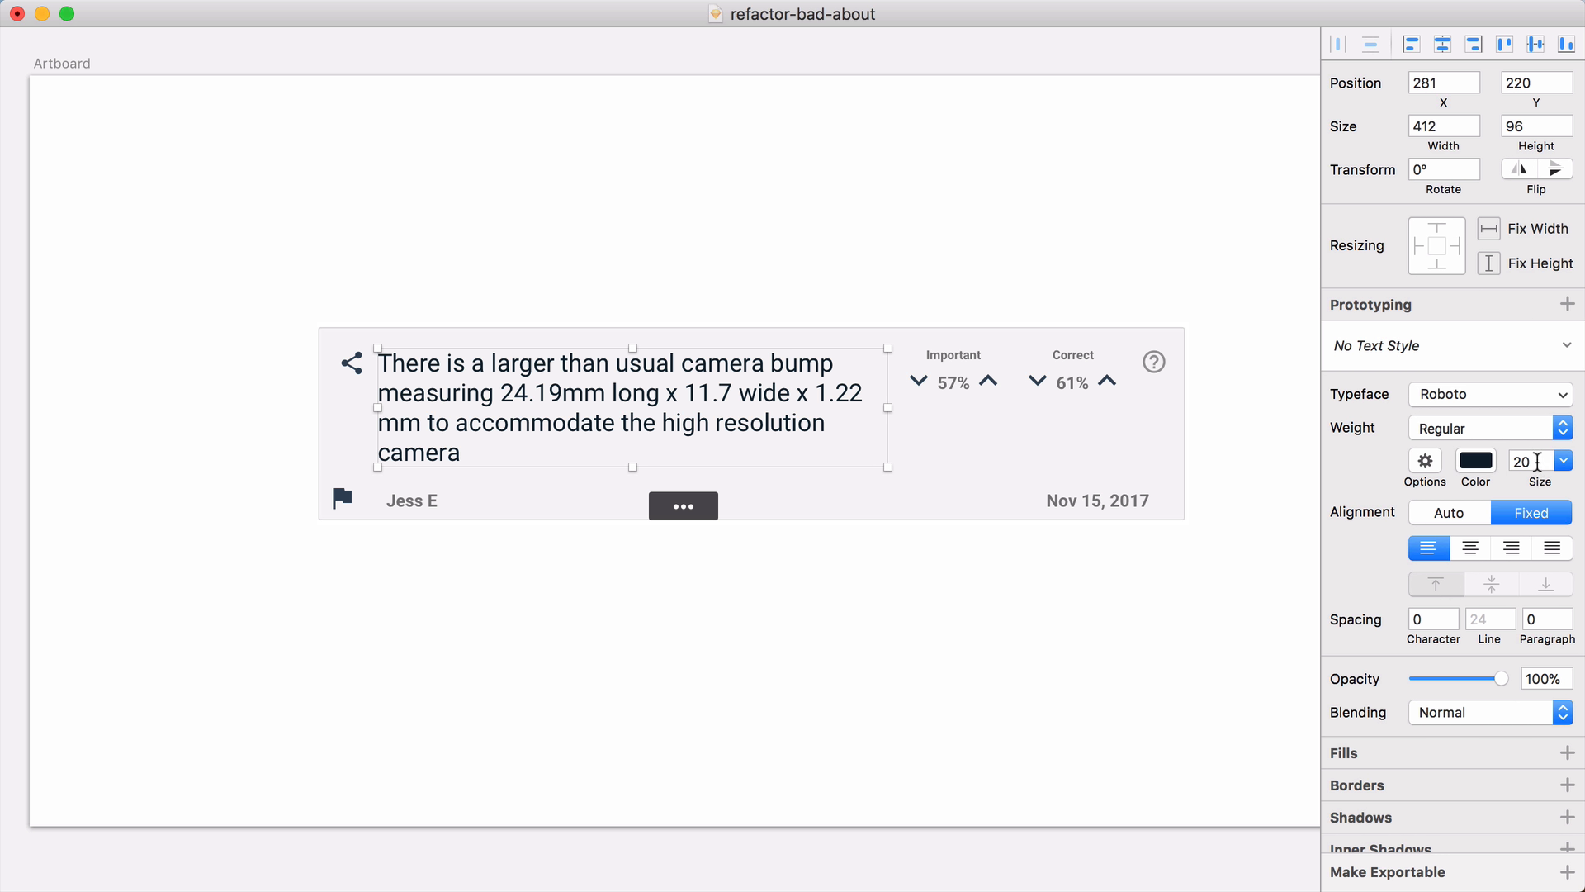
pyautogui.click(1537, 462)
pyautogui.write('18')
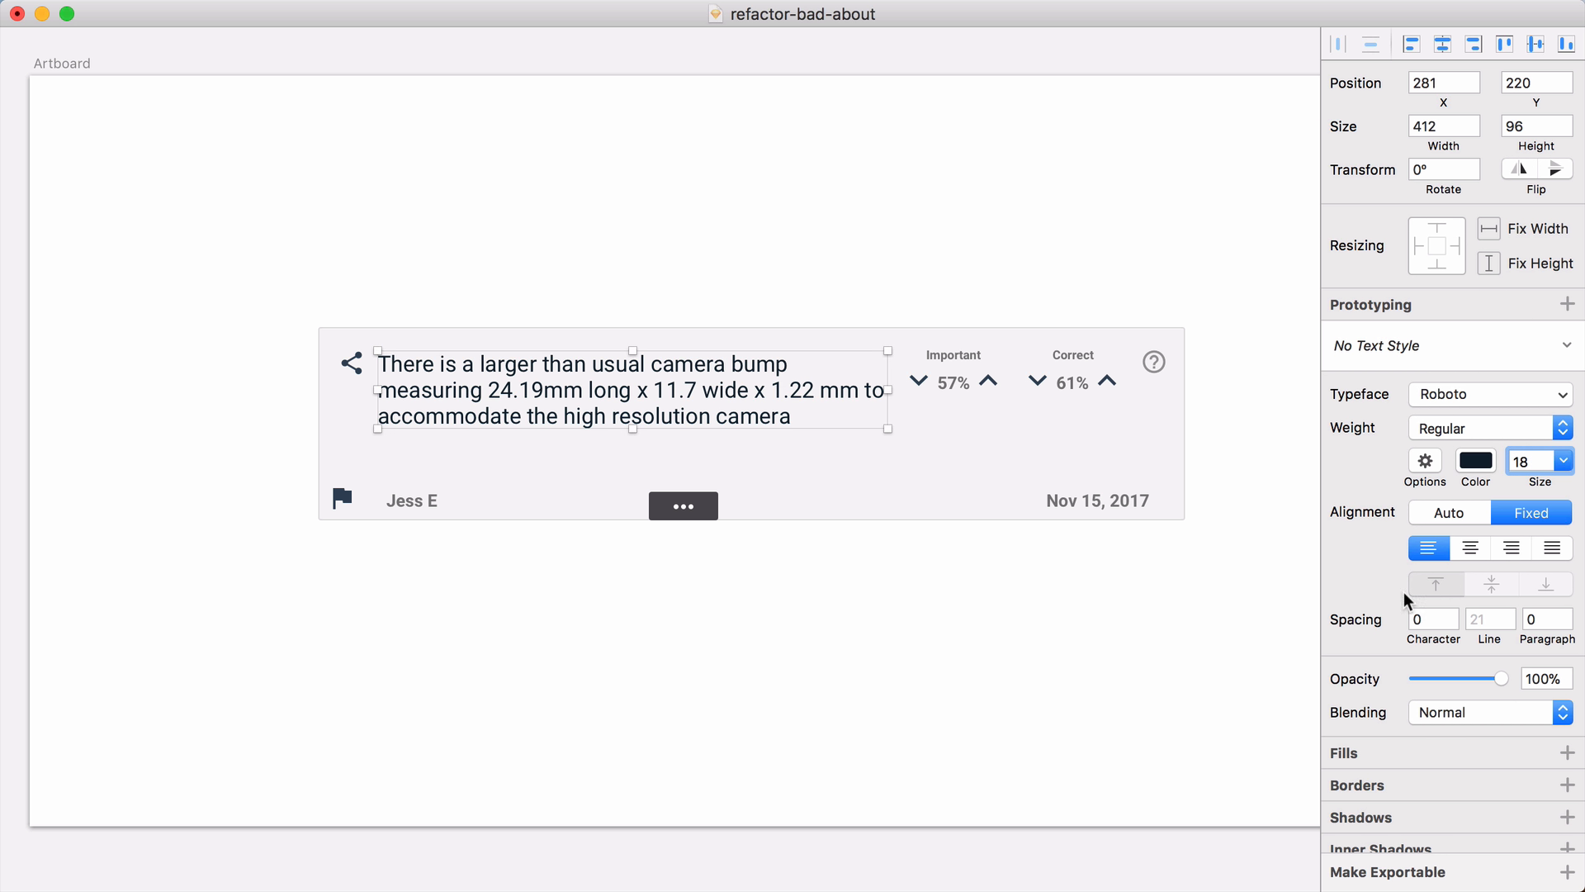
# Step: Increase the line spacing of the card's description text to about 30
pyautogui.click(1504, 613)
pyautogui.click(1504, 613)
pyautogui.click(1504, 612)
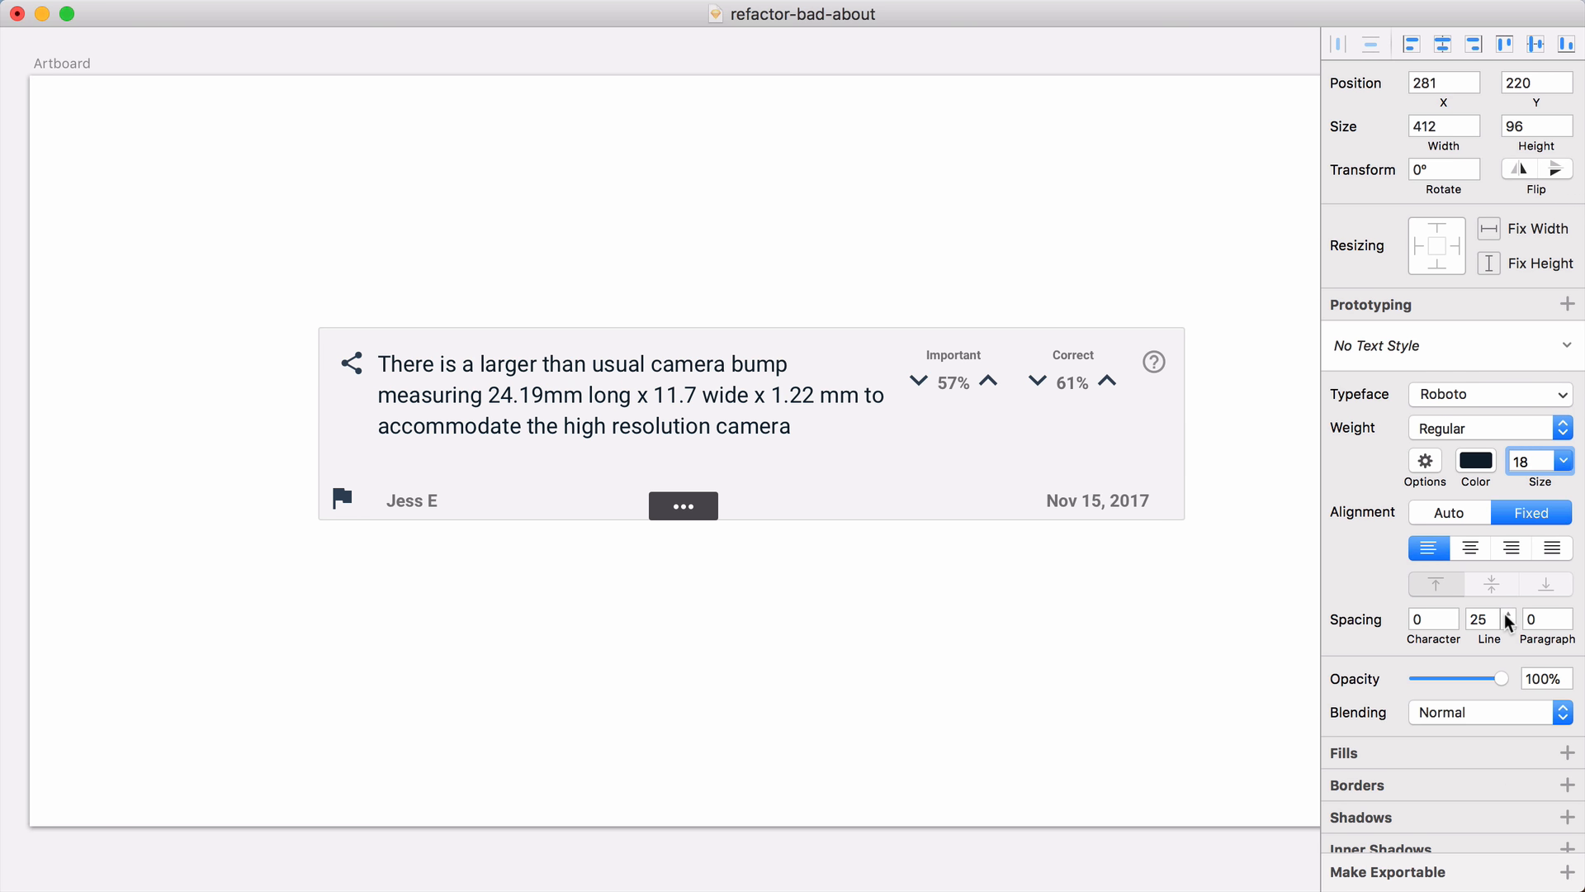
pyautogui.click(1507, 624)
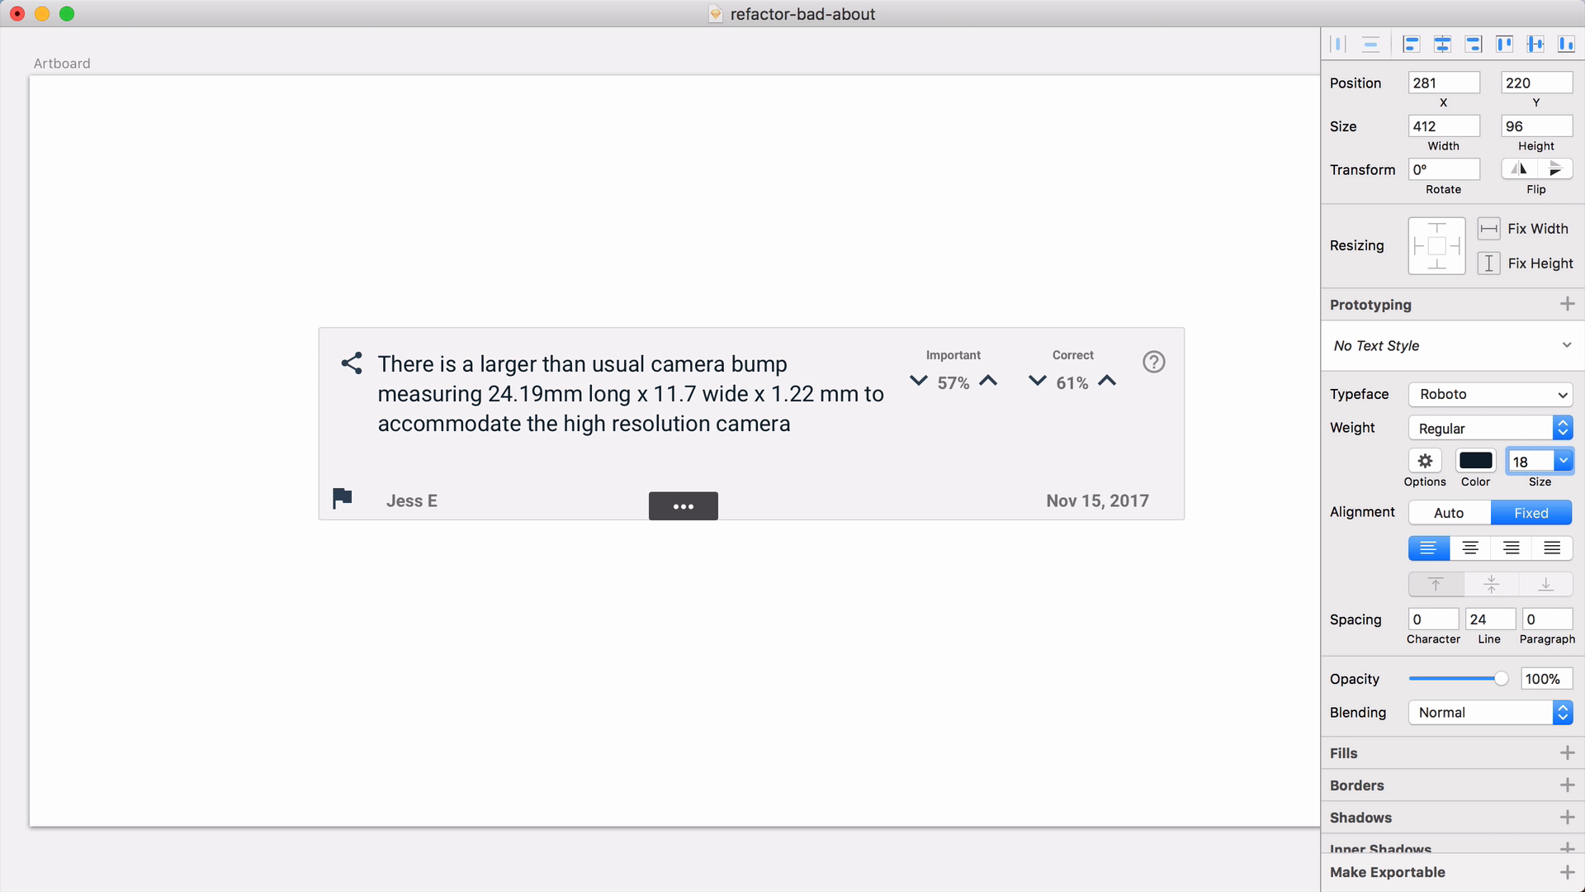
pyautogui.click(1505, 612)
pyautogui.click(1504, 612)
pyautogui.click(1505, 611)
pyautogui.click(1504, 612)
pyautogui.click(1504, 612)
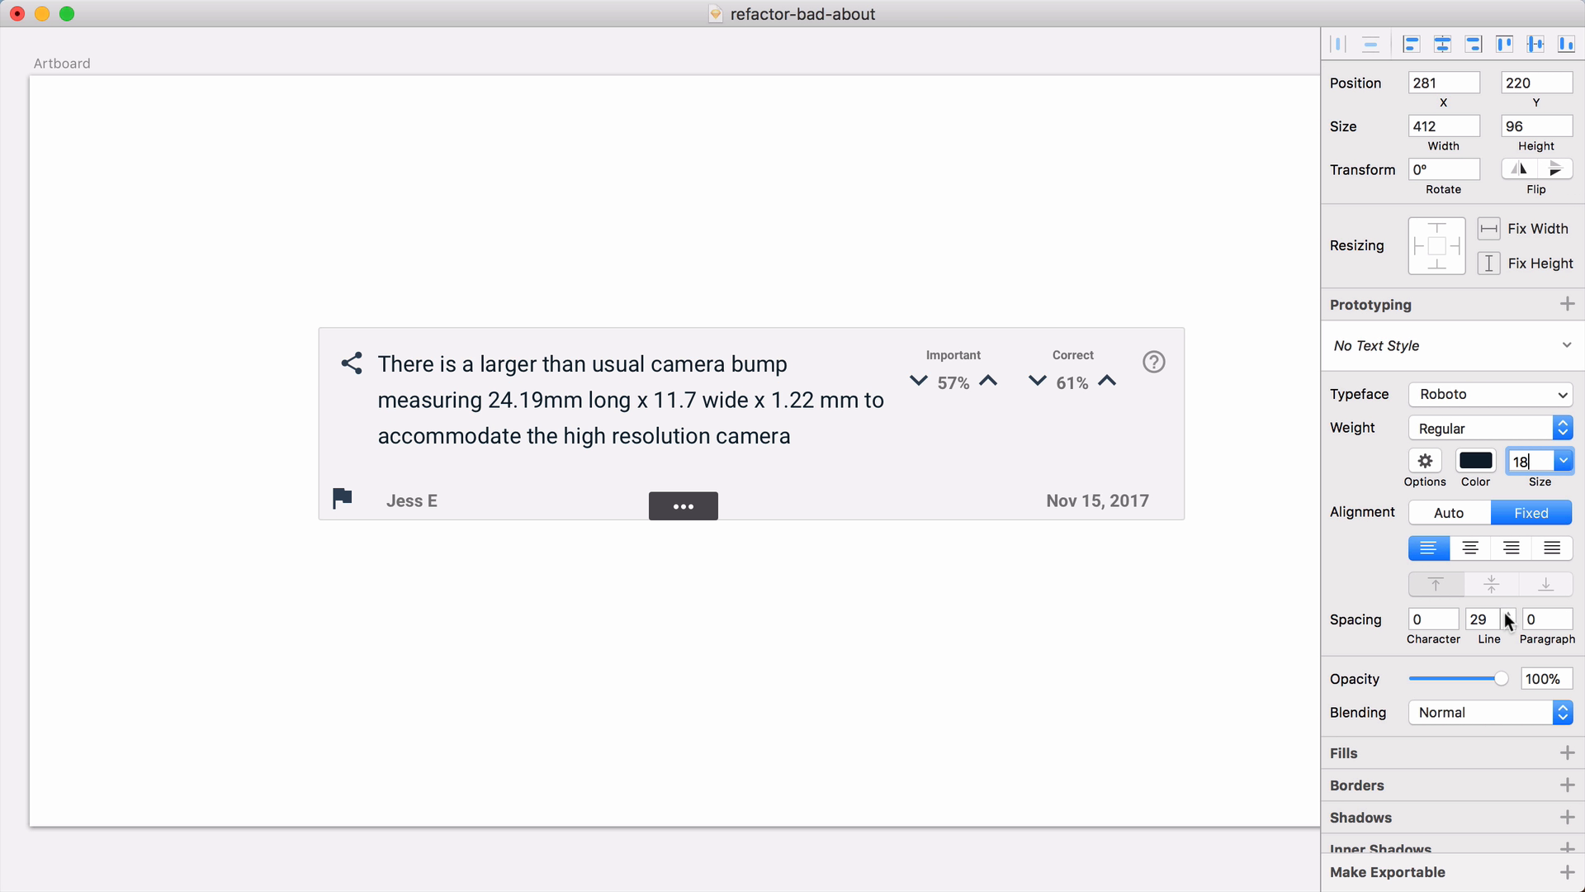
pyautogui.click(1504, 611)
pyautogui.click(795, 662)
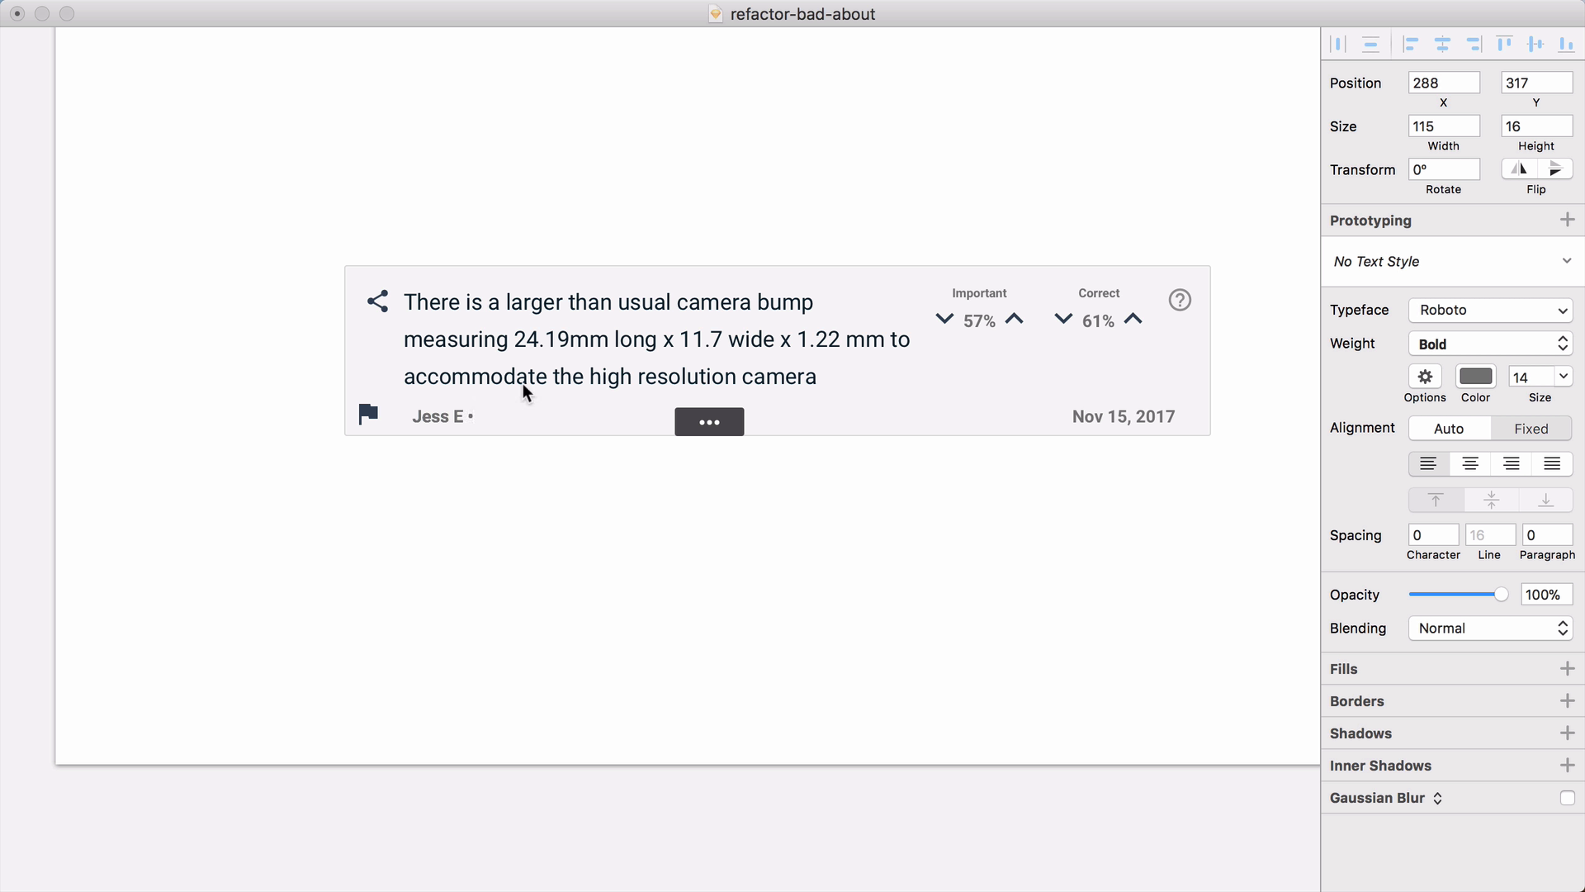
# Step: Append "Nov 15, 2017" to the author line and widen its box to 176, aligned with the description text
pyautogui.click(474, 473)
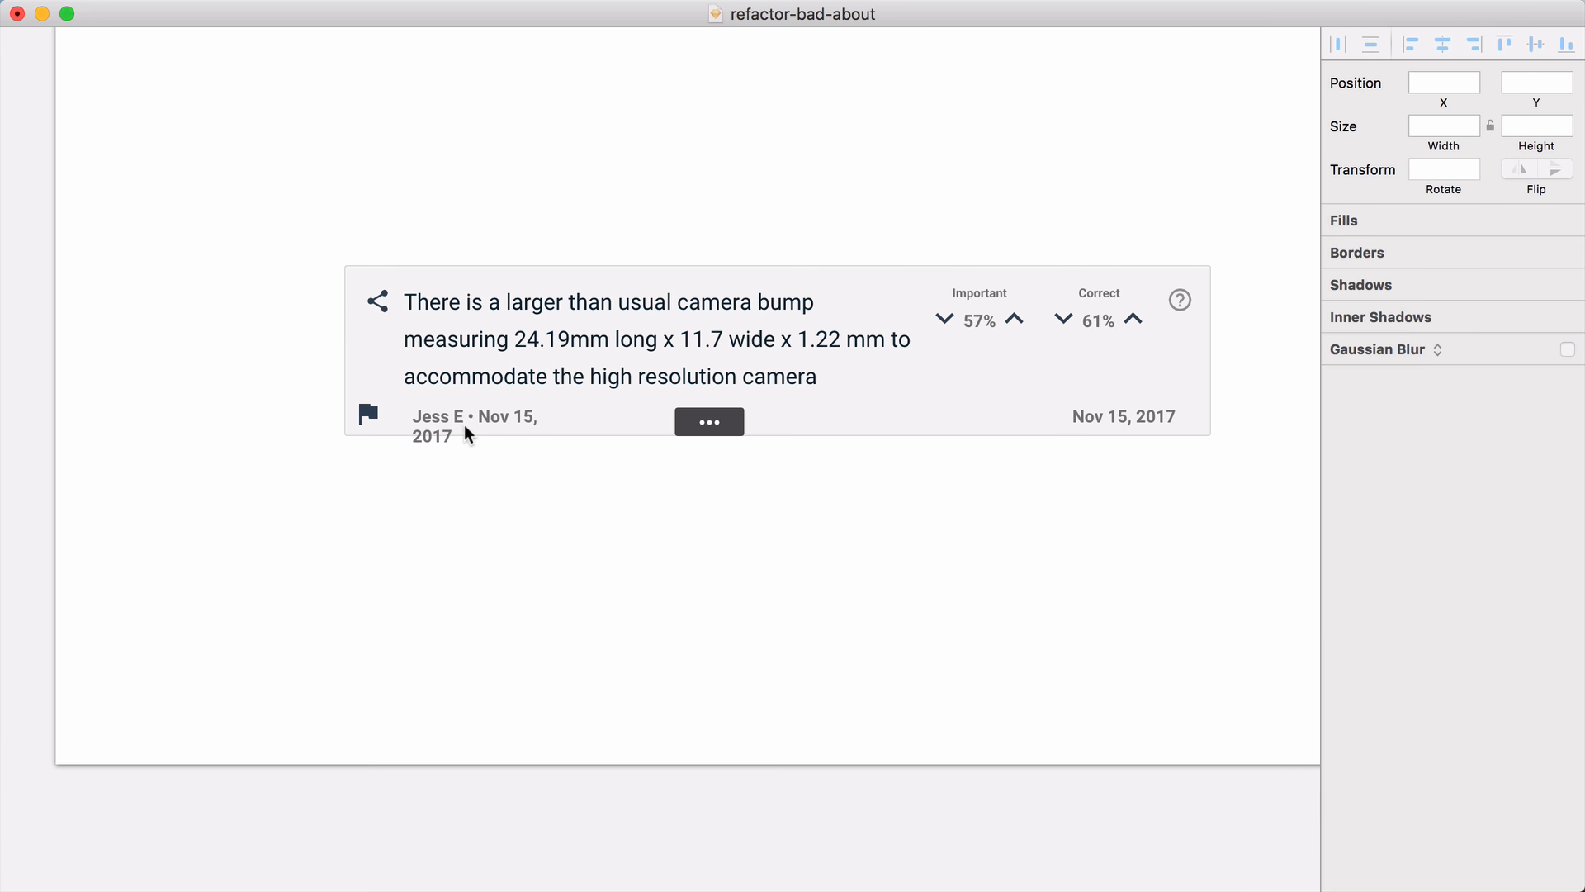
pyautogui.click(467, 416)
pyautogui.moveTo(552, 425); pyautogui.dragTo(644, 434)
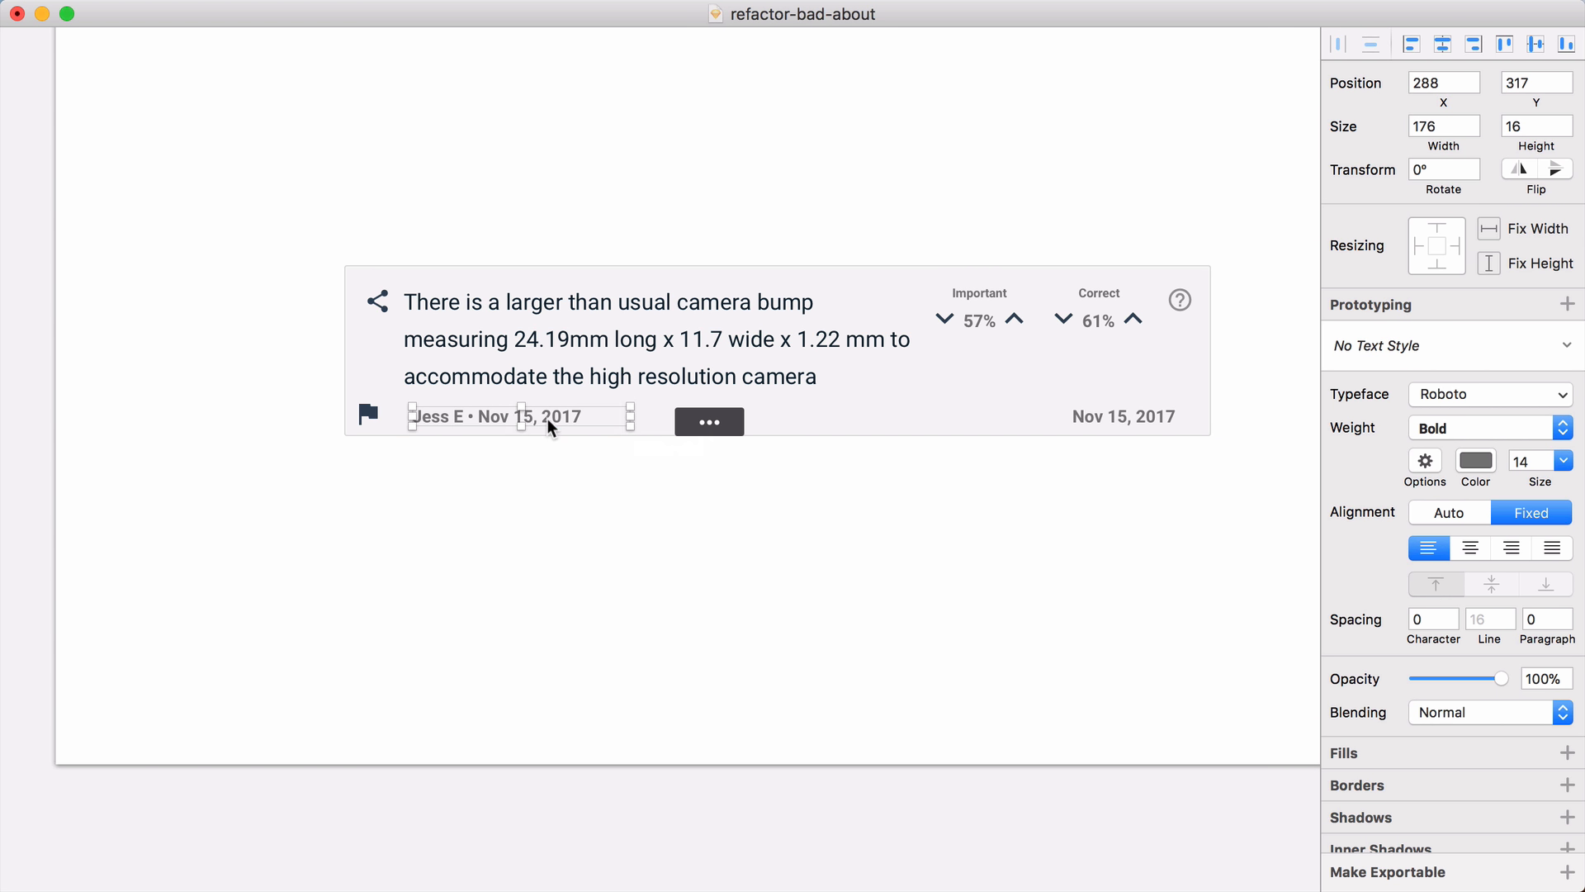
pyautogui.moveTo(515, 415); pyautogui.dragTo(508, 415)
# Step: Move the share icon into the footer row just after the author and date text, at X 431, Y 314
pyautogui.moveTo(375, 295); pyautogui.dragTo(586, 408)
pyautogui.hotkey('shift', 'Right')
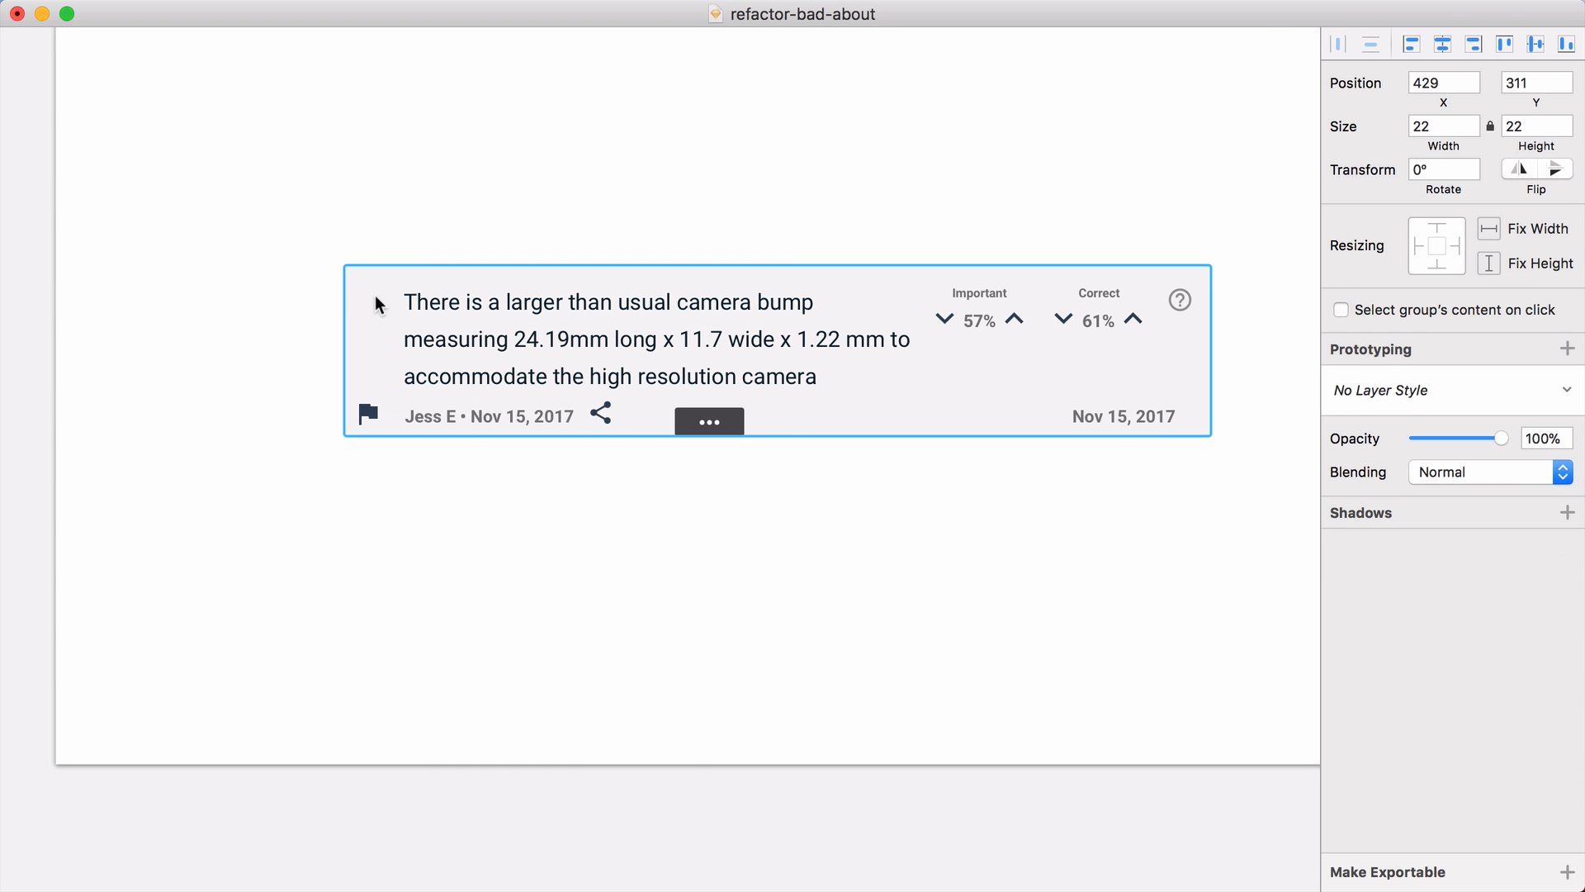
pyautogui.press('Down')
pyautogui.press('Down')
pyautogui.press('Right')
pyautogui.press('Right')
pyautogui.press('Down')
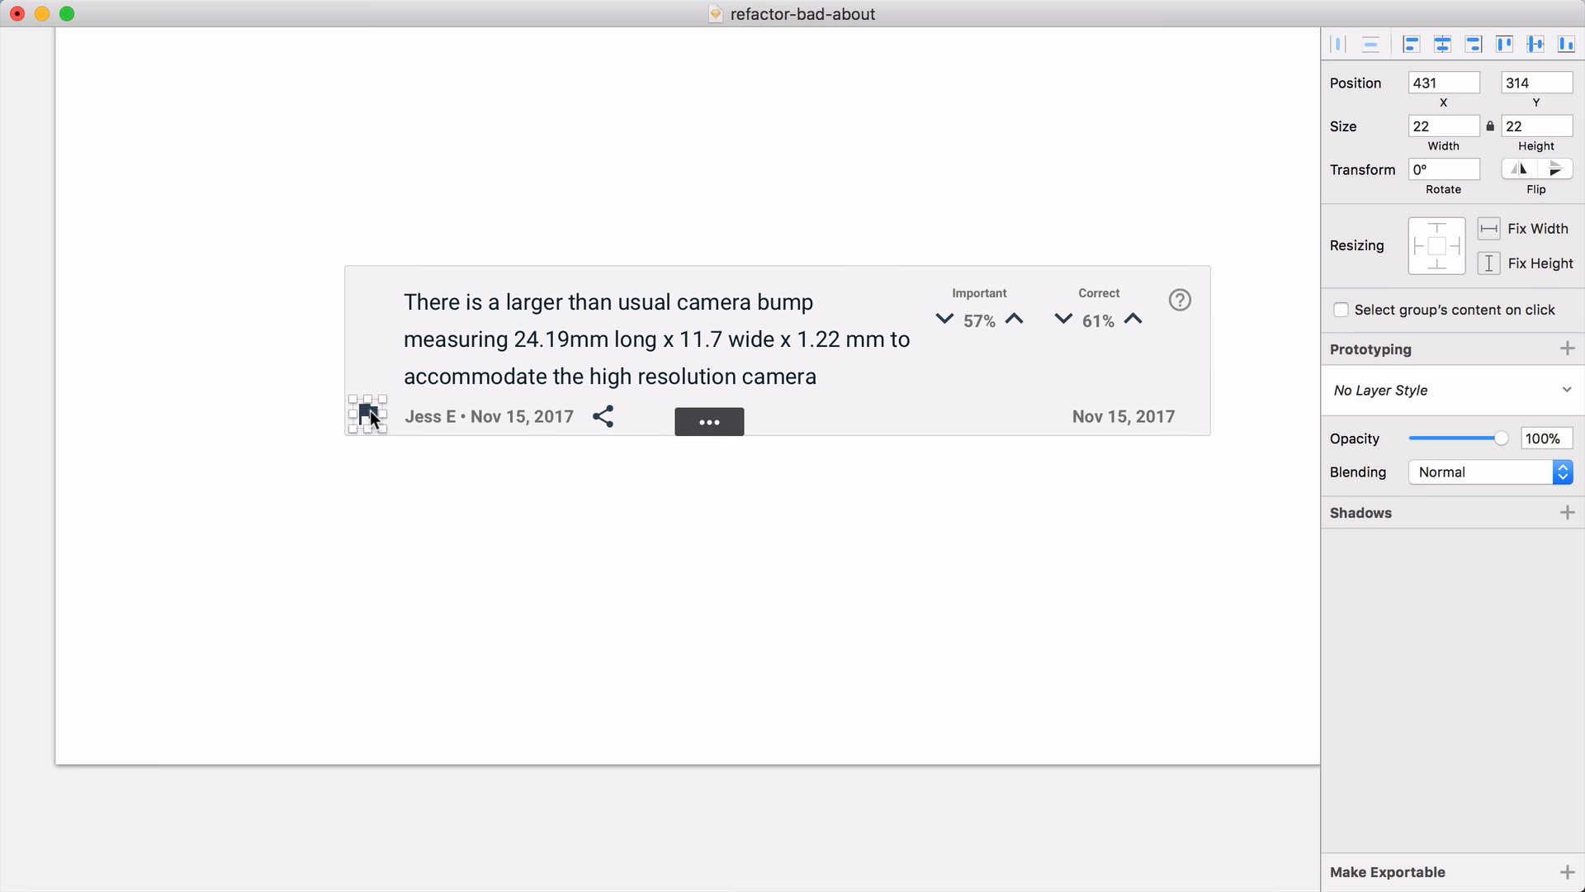
# Step: Move the flag icon along the footer row to sit just after the share icon
pyautogui.hotkey('shift', 'Right')
pyautogui.hotkey('shift', 'Right')
pyautogui.hotkey('shift', 'Right')
pyautogui.hotkey('shift', 'Right')
pyautogui.hotkey('shift', 'Right')
pyautogui.hotkey('shift', 'Right')
pyautogui.hotkey('shift', 'Right')
pyautogui.hotkey('shift', 'Right')
pyautogui.hotkey('shift', 'Right')
pyautogui.hotkey('shift', 'Right')
pyautogui.hotkey('shift', 'Right')
pyautogui.hotkey('shift', 'Right')
pyautogui.hotkey('shift', 'Right')
pyautogui.hotkey('shift', 'Right')
pyautogui.hotkey('shift', 'Right')
pyautogui.hotkey('shift', 'Right')
pyautogui.hotkey('shift', 'Right')
pyautogui.hotkey('shift', 'Right')
pyautogui.hotkey('shift', 'Right')
pyautogui.hotkey('shift', 'Right')
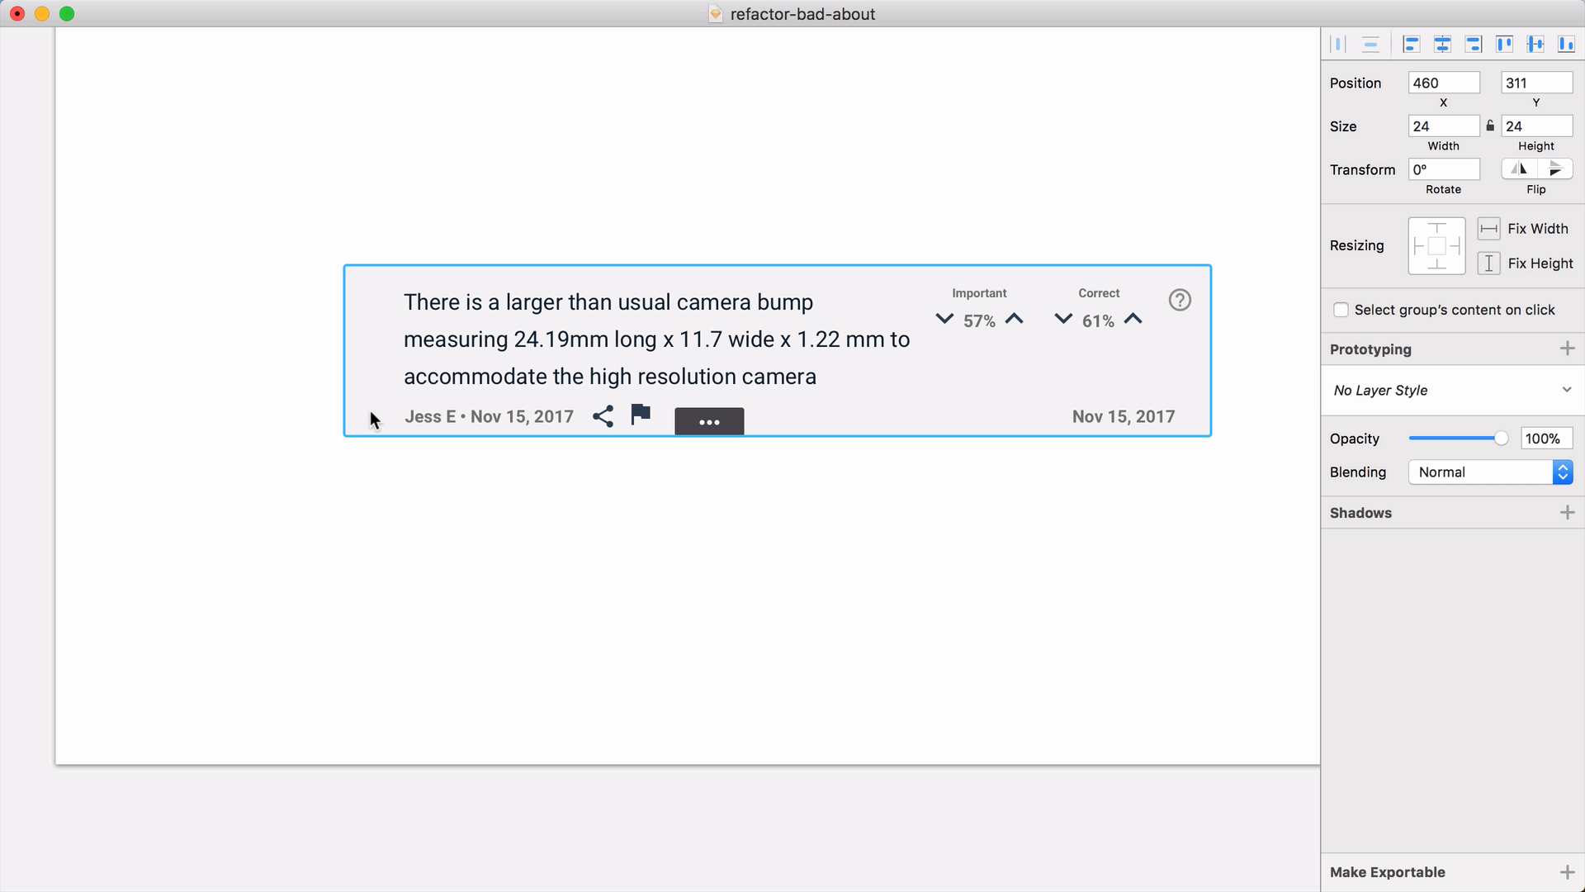
pyautogui.press('Right')
pyautogui.press('Right')
pyautogui.press('Right')
pyautogui.press('Right')
pyautogui.click(839, 398)
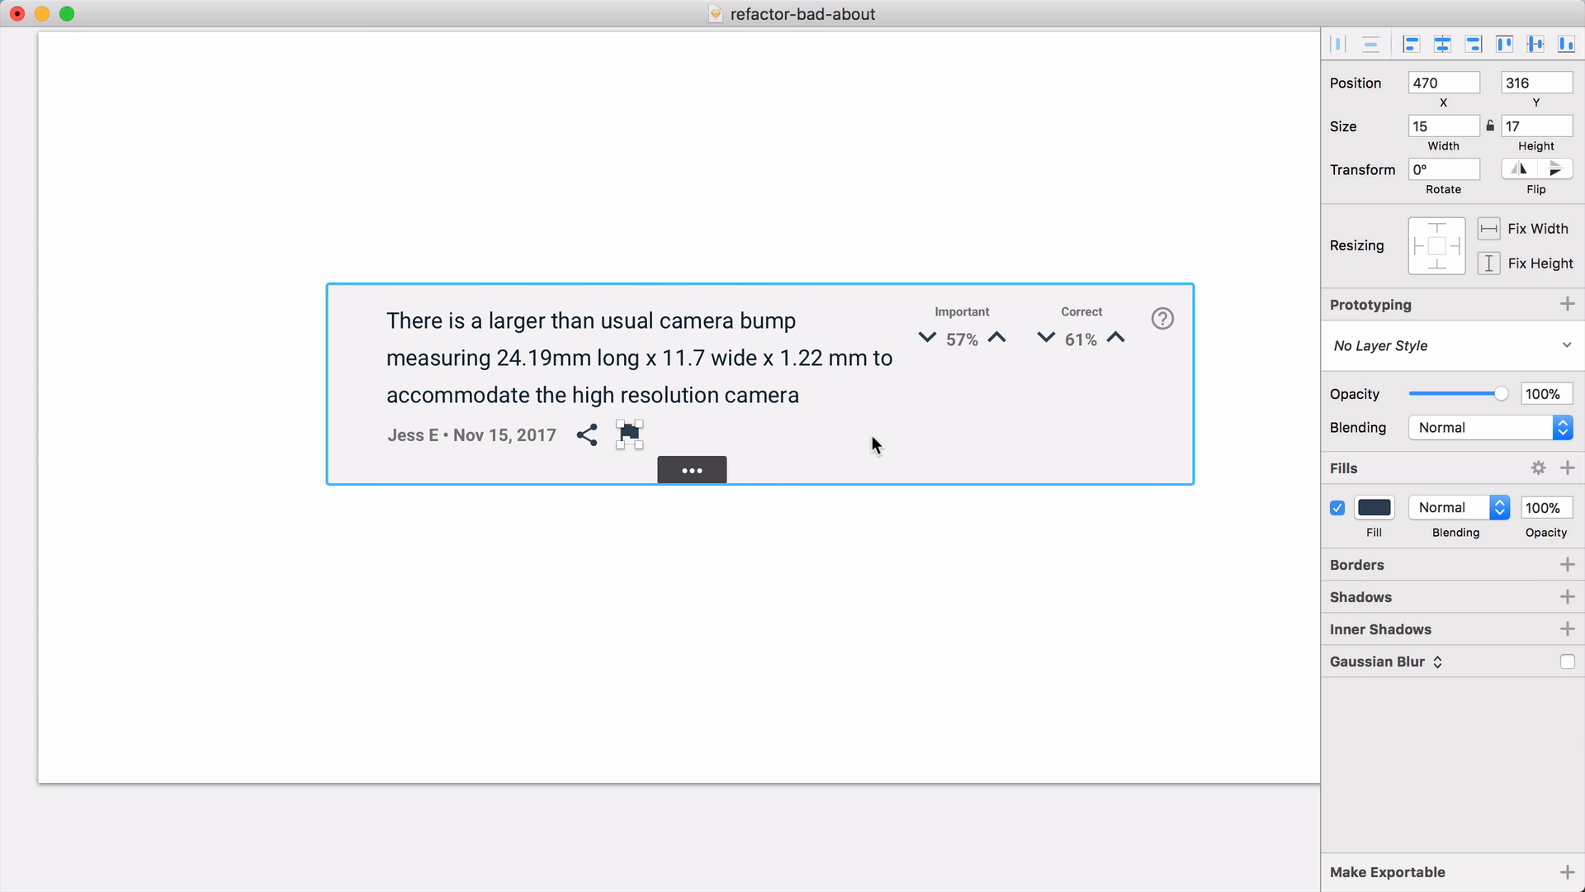
# Step: Change the fill of the share and flag icons to a lighter grey
pyautogui.press('super+z')
pyautogui.press('super+z')
pyautogui.press('super+z')
pyautogui.press('super+z')
pyautogui.press('super+z')
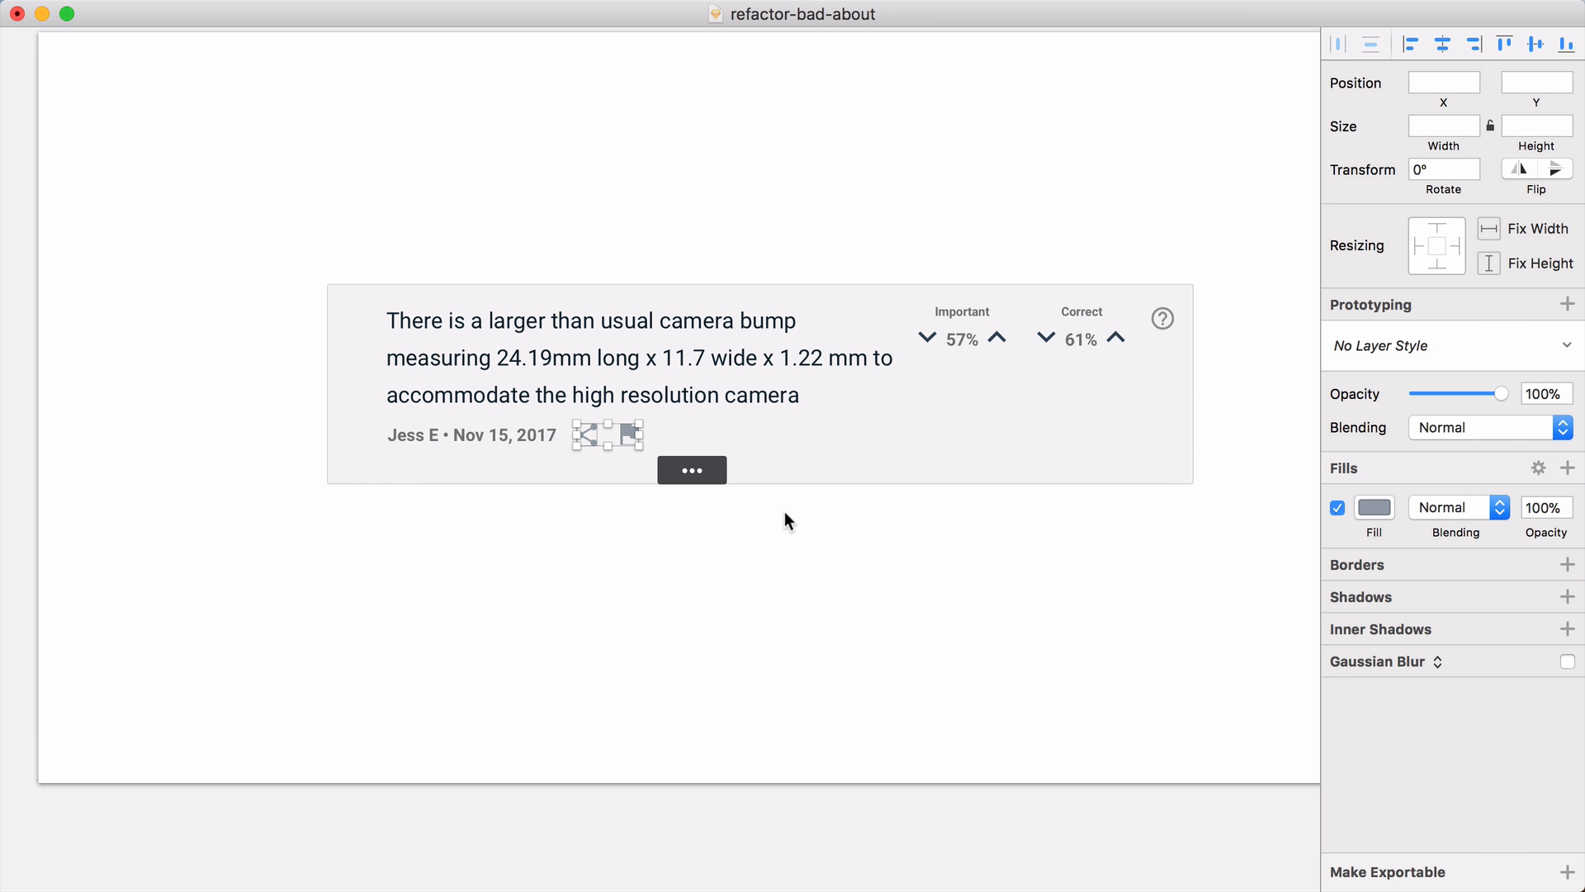
pyautogui.click(1219, 580)
# Step: Resize the flag icon to 20 × 20 with its proportions locked
pyautogui.click(629, 432)
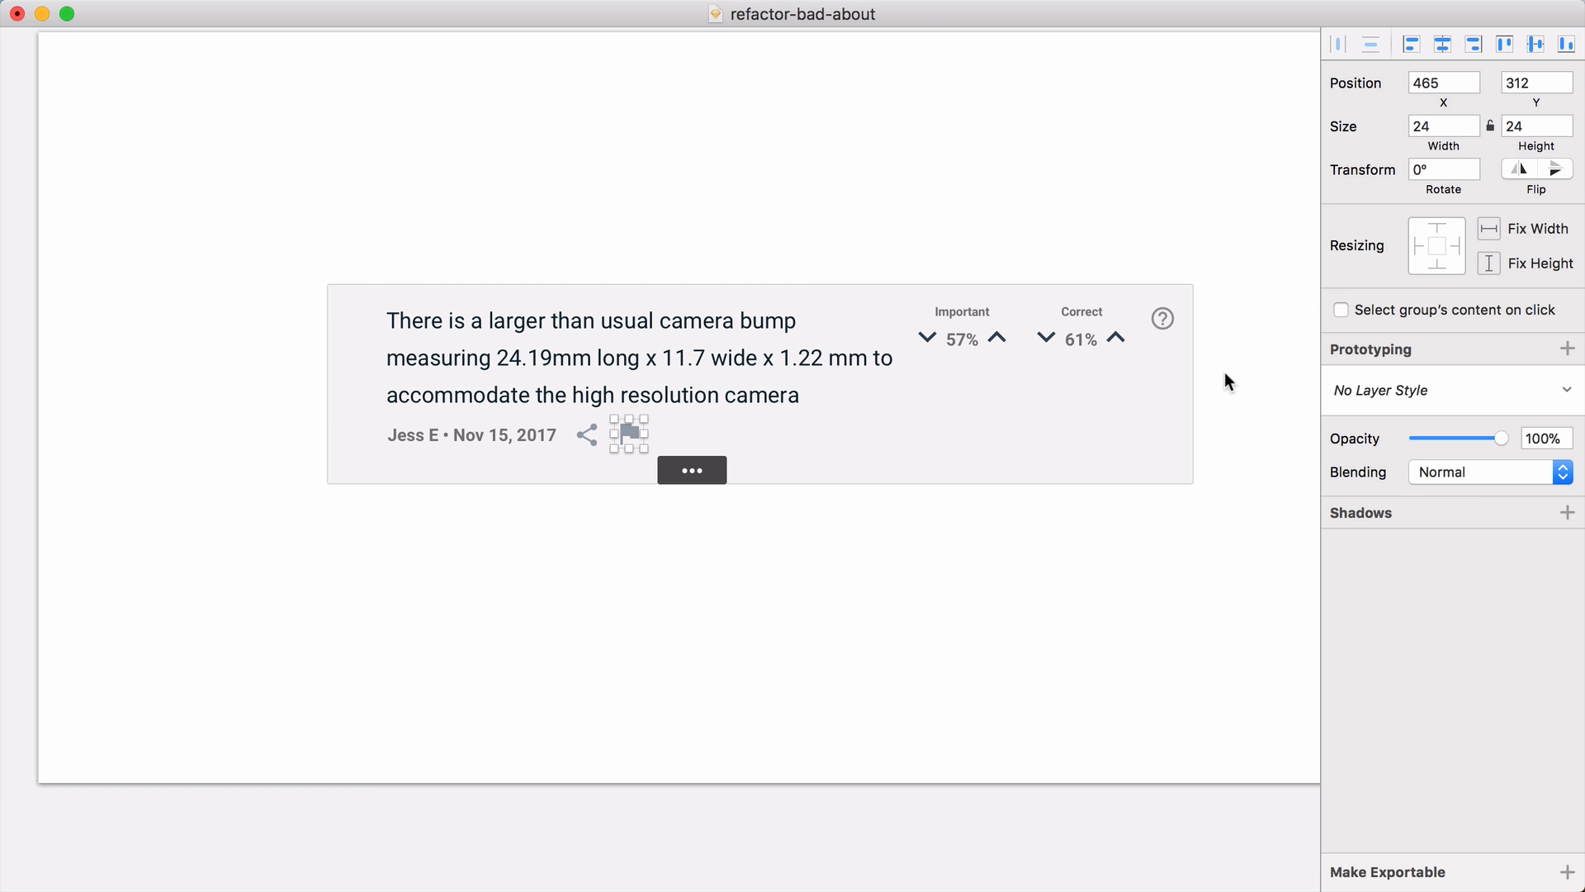
pyautogui.click(1472, 130)
pyautogui.click(1473, 131)
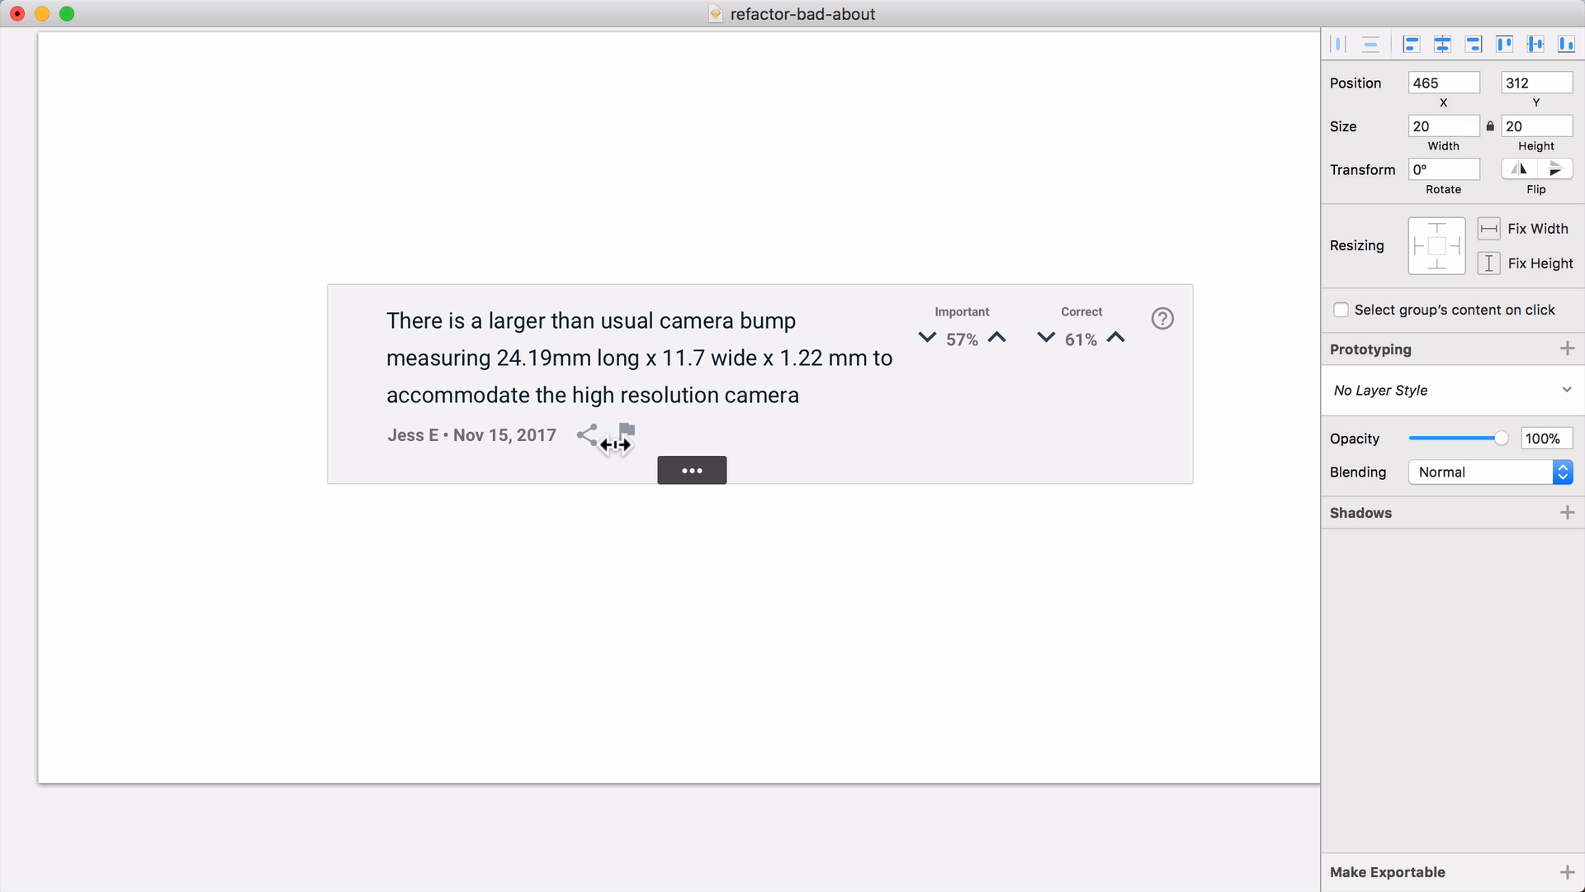
# Step: Shrink the share icon in the footer row proportionally to match the flag icon beside it
pyautogui.click(586, 435)
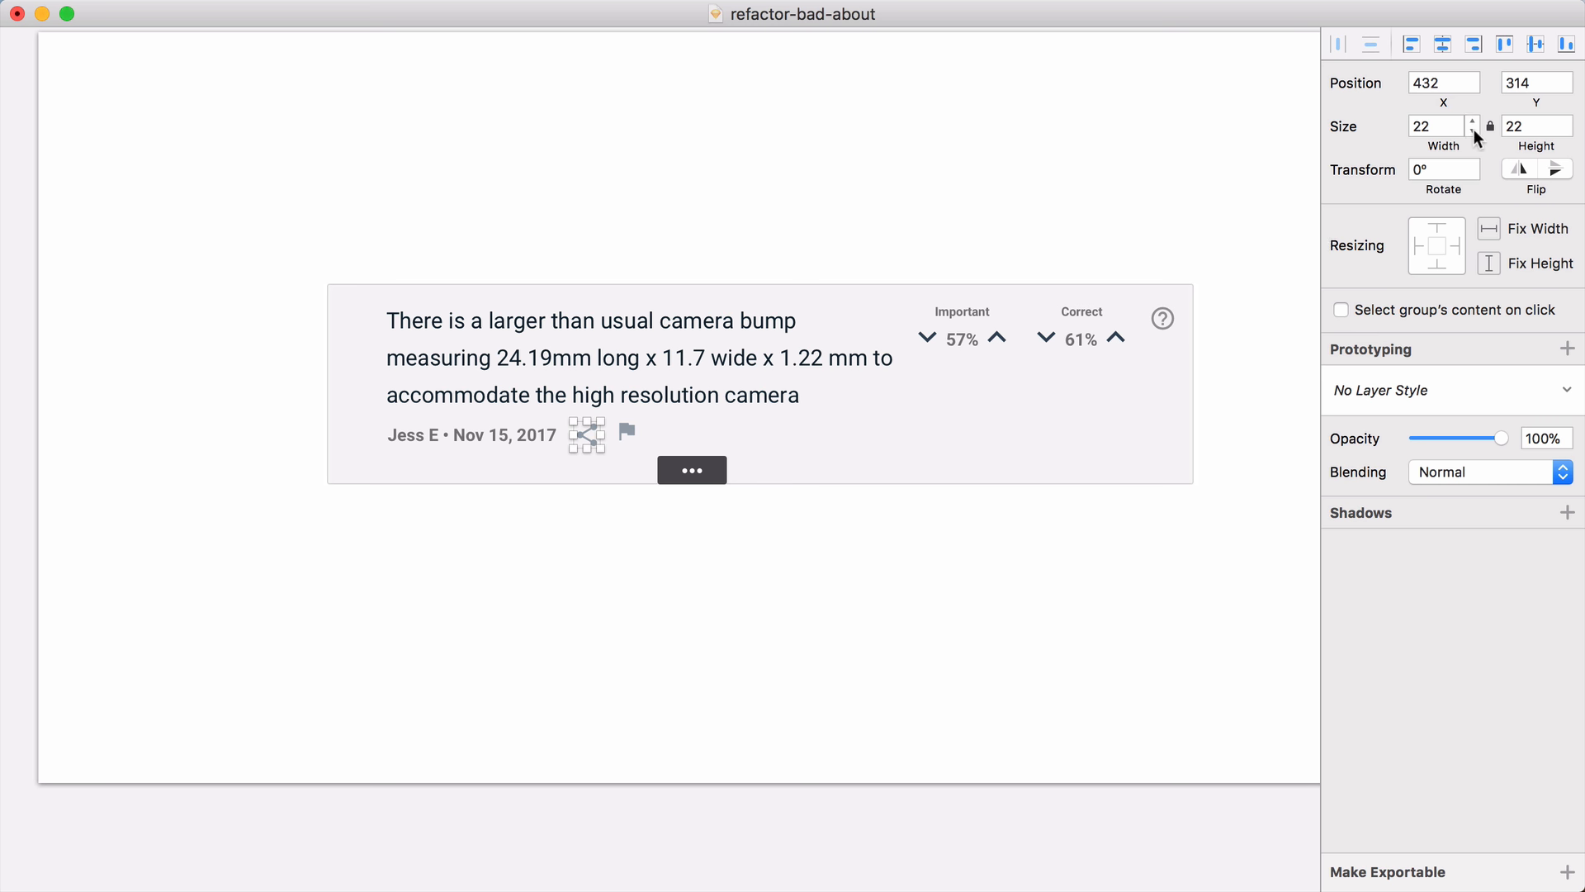
pyautogui.click(1474, 131)
pyautogui.click(1474, 130)
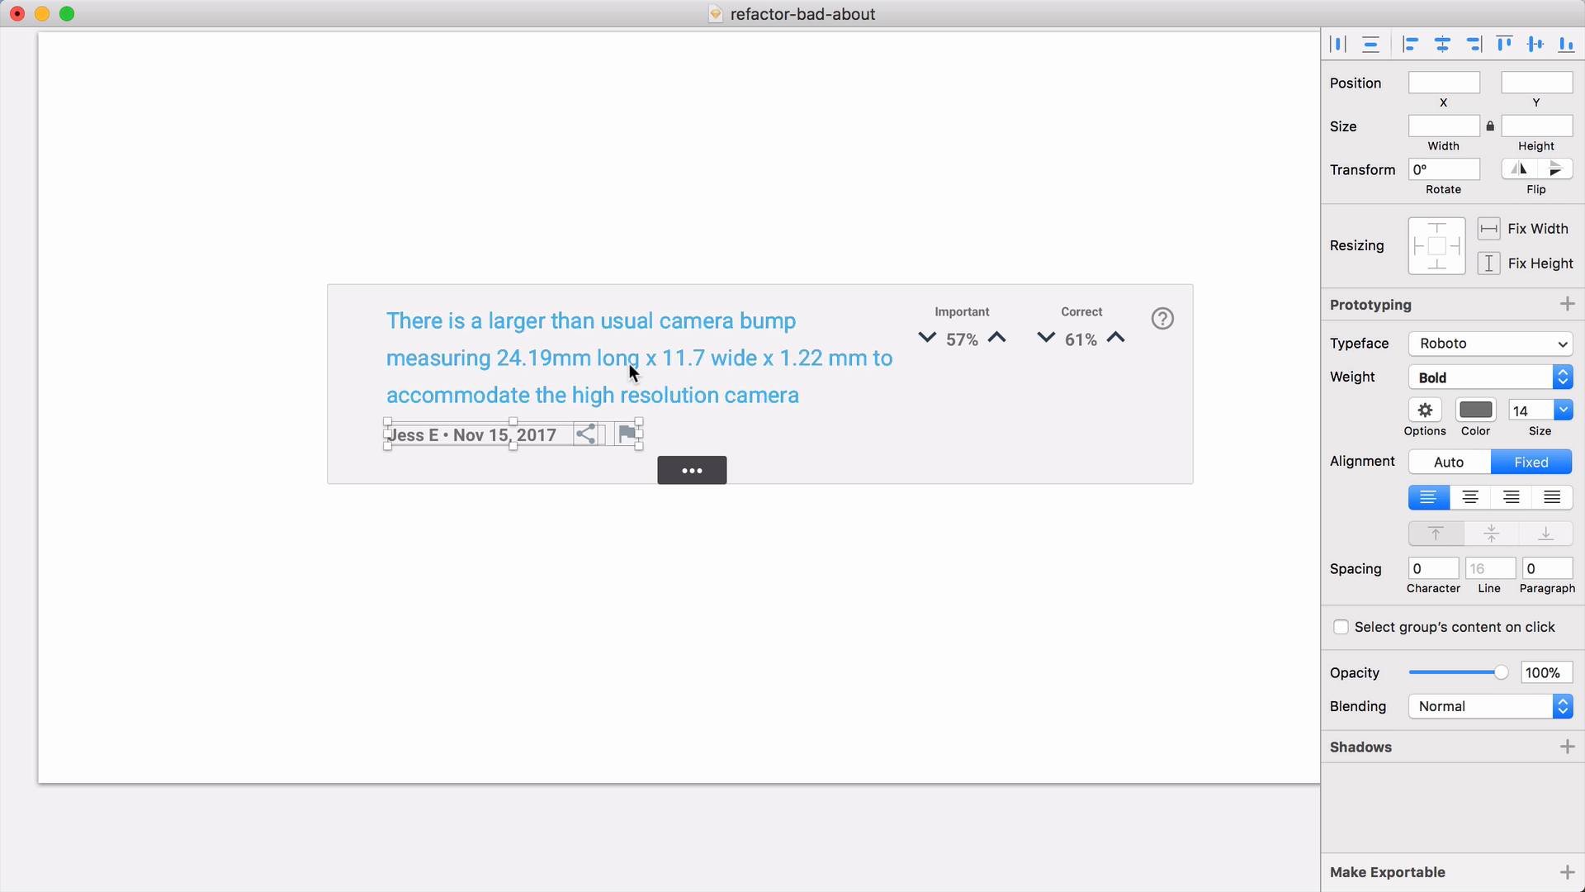
# Step: Move the description text together with the author, date and icon row left, placing the description at X 264
pyautogui.keyDown('shift'); pyautogui.click(629, 364); pyautogui.keyUp('shift')
pyautogui.hotkey('shift', 'Left')
pyautogui.hotkey('shift', 'Left')
pyautogui.hotkey('shift', 'Left')
pyautogui.hotkey('shift', 'Left')
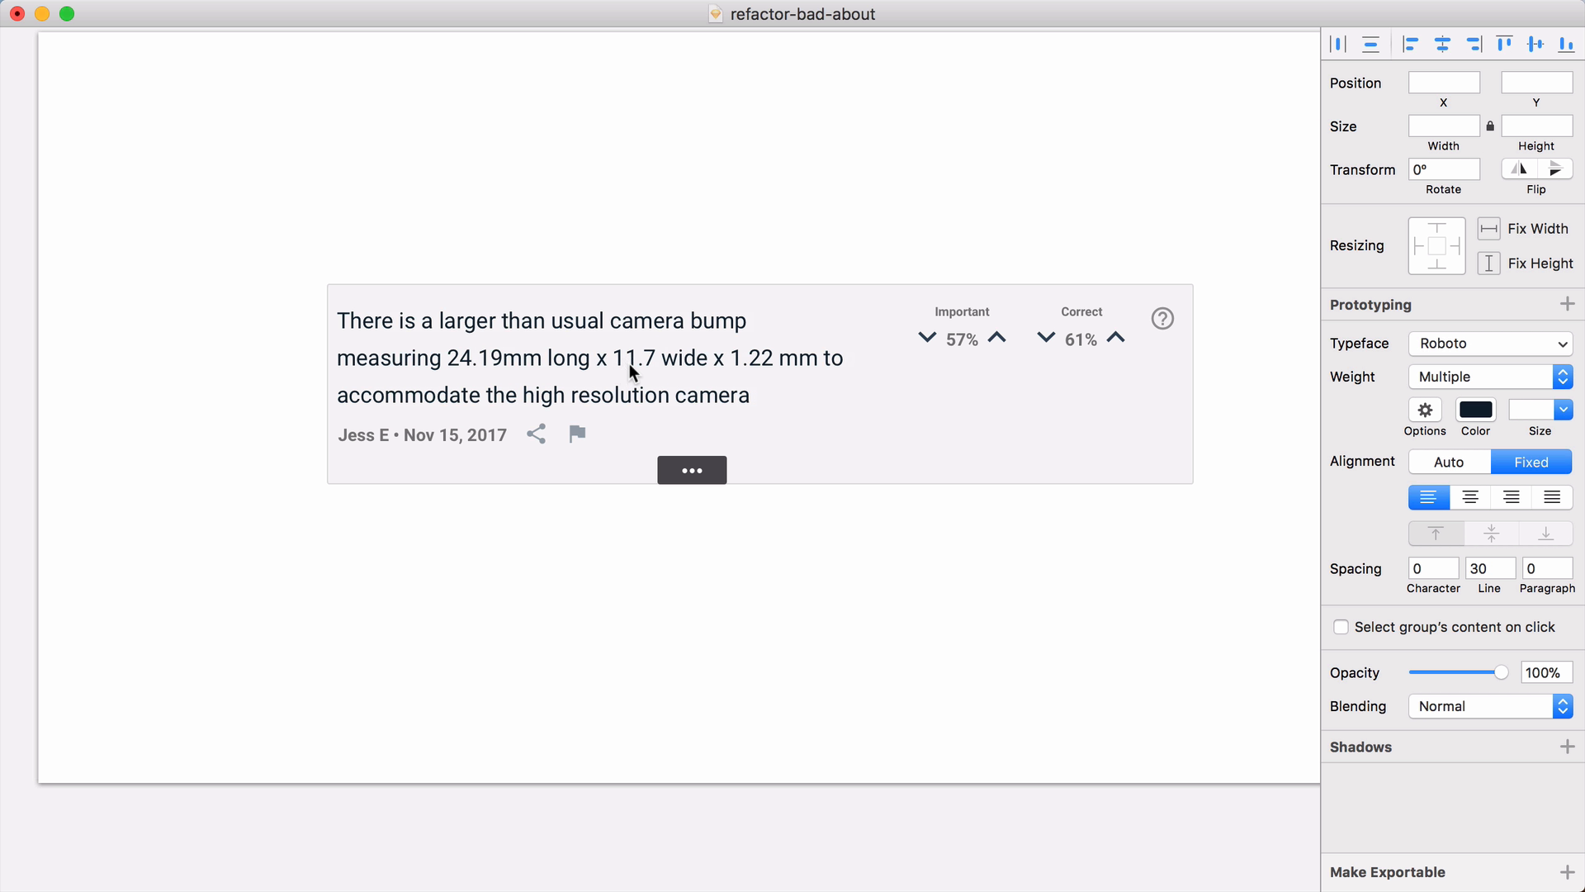
pyautogui.hotkey('shift', 'Left')
pyautogui.press('Right')
pyautogui.press('Right')
pyautogui.press('Right')
pyautogui.hotkey('shift', 'Right')
pyautogui.hotkey('shift', 'Right')
pyautogui.hotkey('shift', 'Right')
pyautogui.click(632, 647)
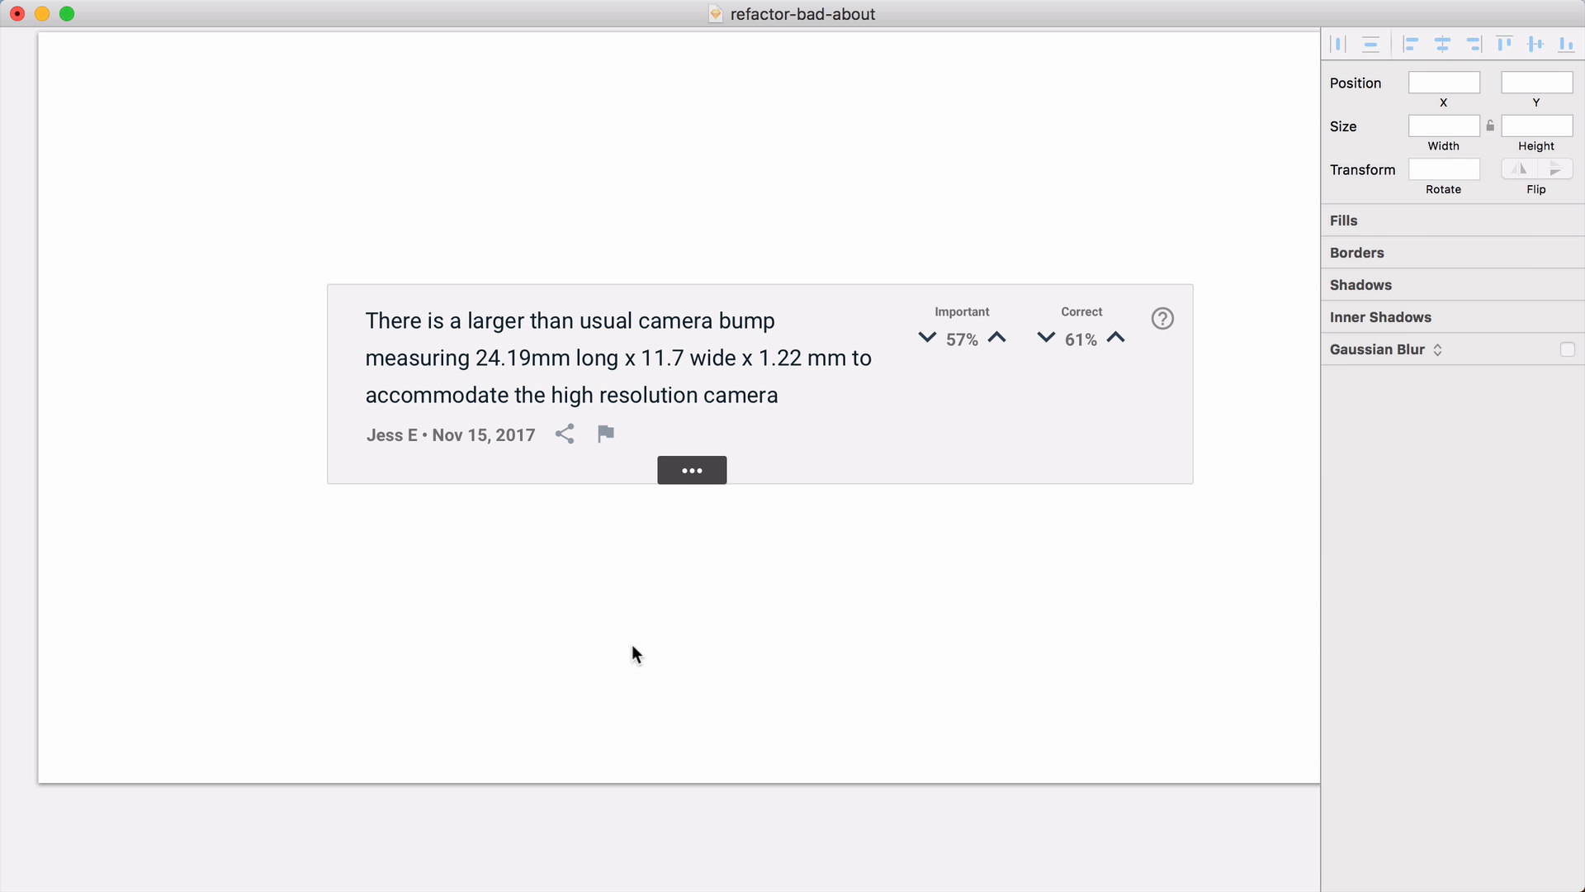
# Step: Set the width of the description text box to 420
pyautogui.click(746, 360)
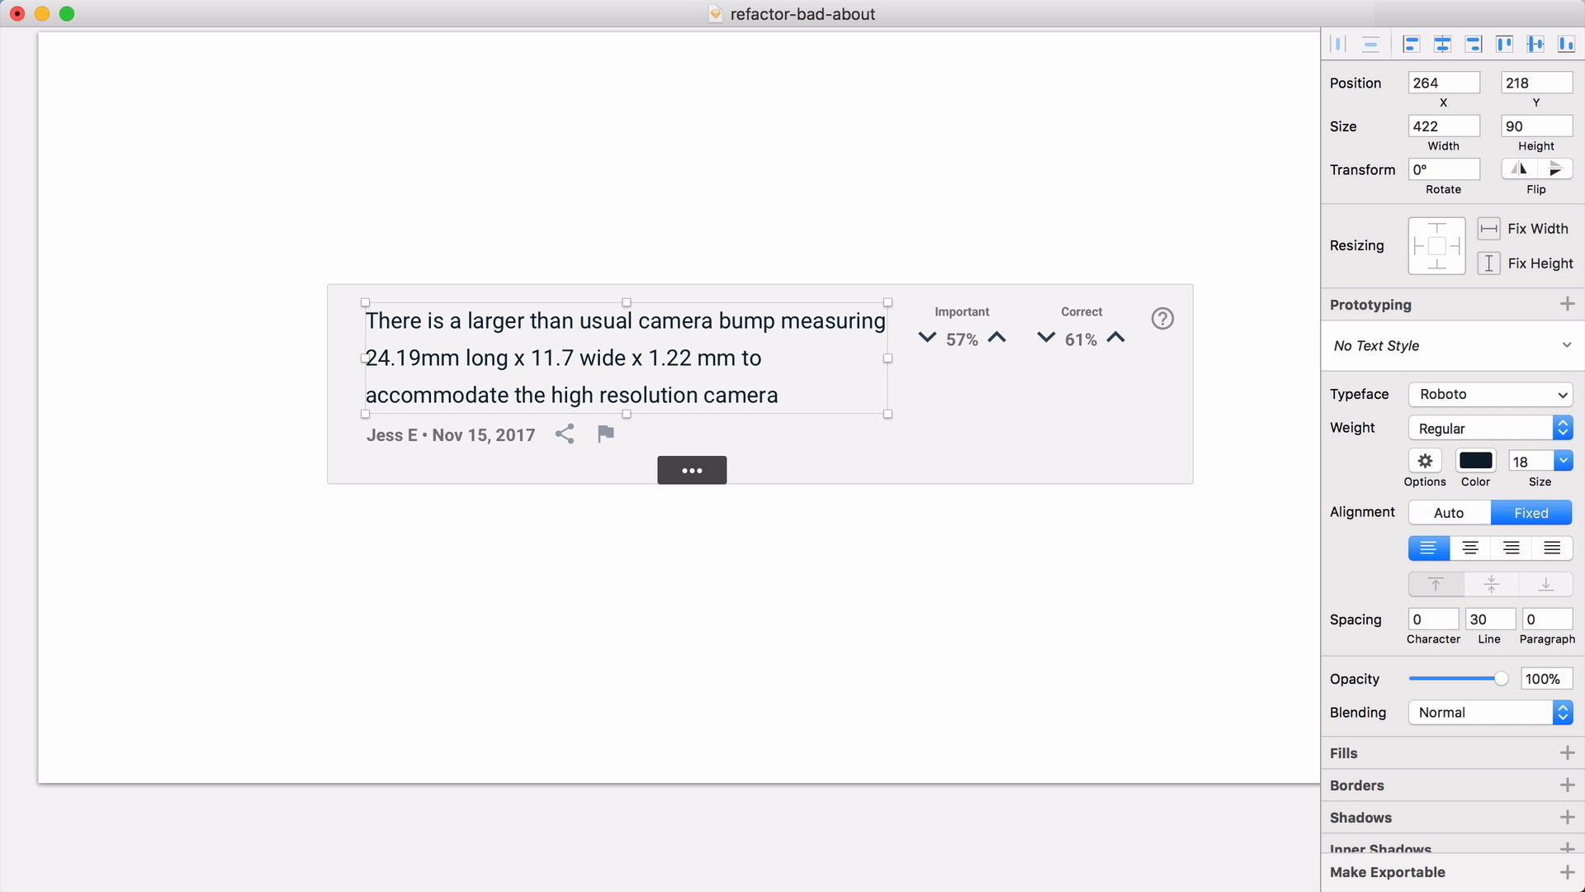
pyautogui.click(601, 370)
pyautogui.press('super+Left')
pyautogui.press('super+Left')
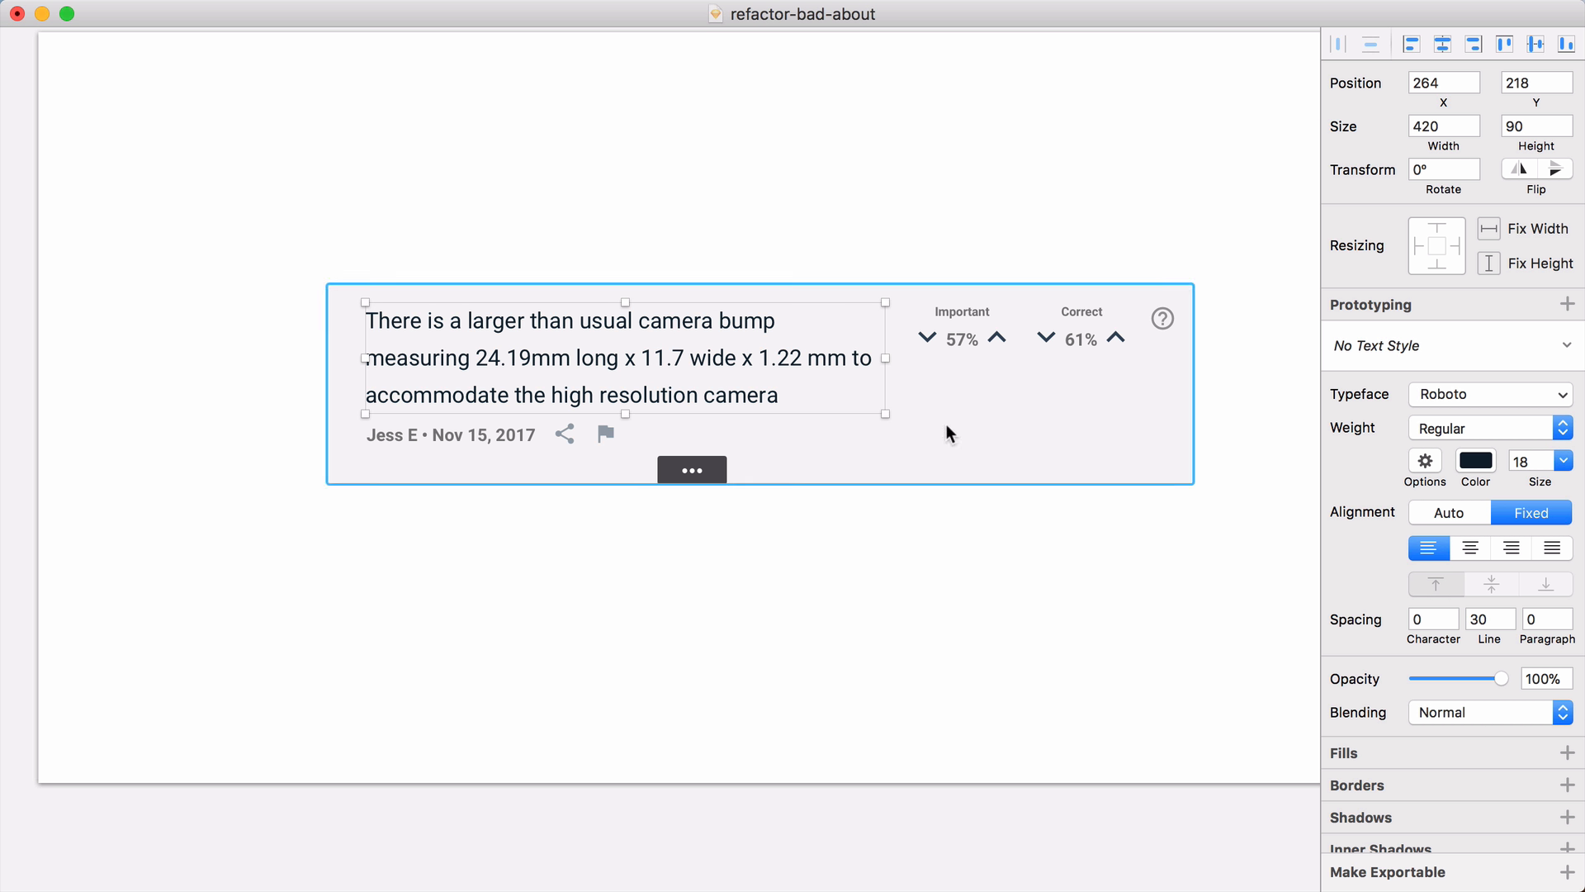
pyautogui.click(798, 648)
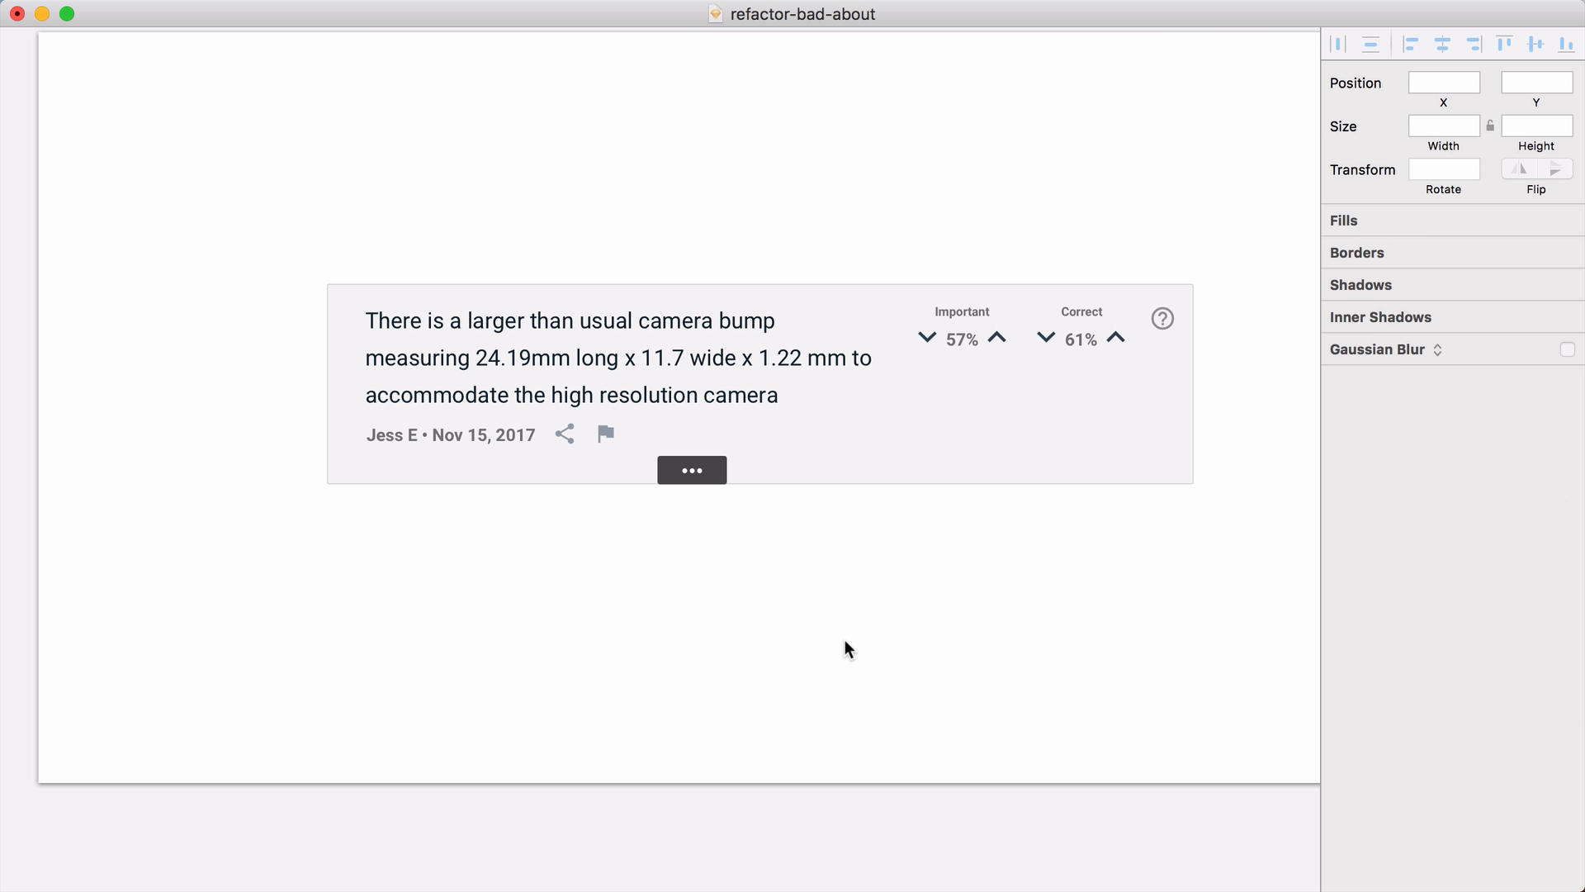
# Step: Switch to the live BadAbout iPhoneX page in the browser and examine how the first three fact cards expand their details
pyautogui.click(692, 473)
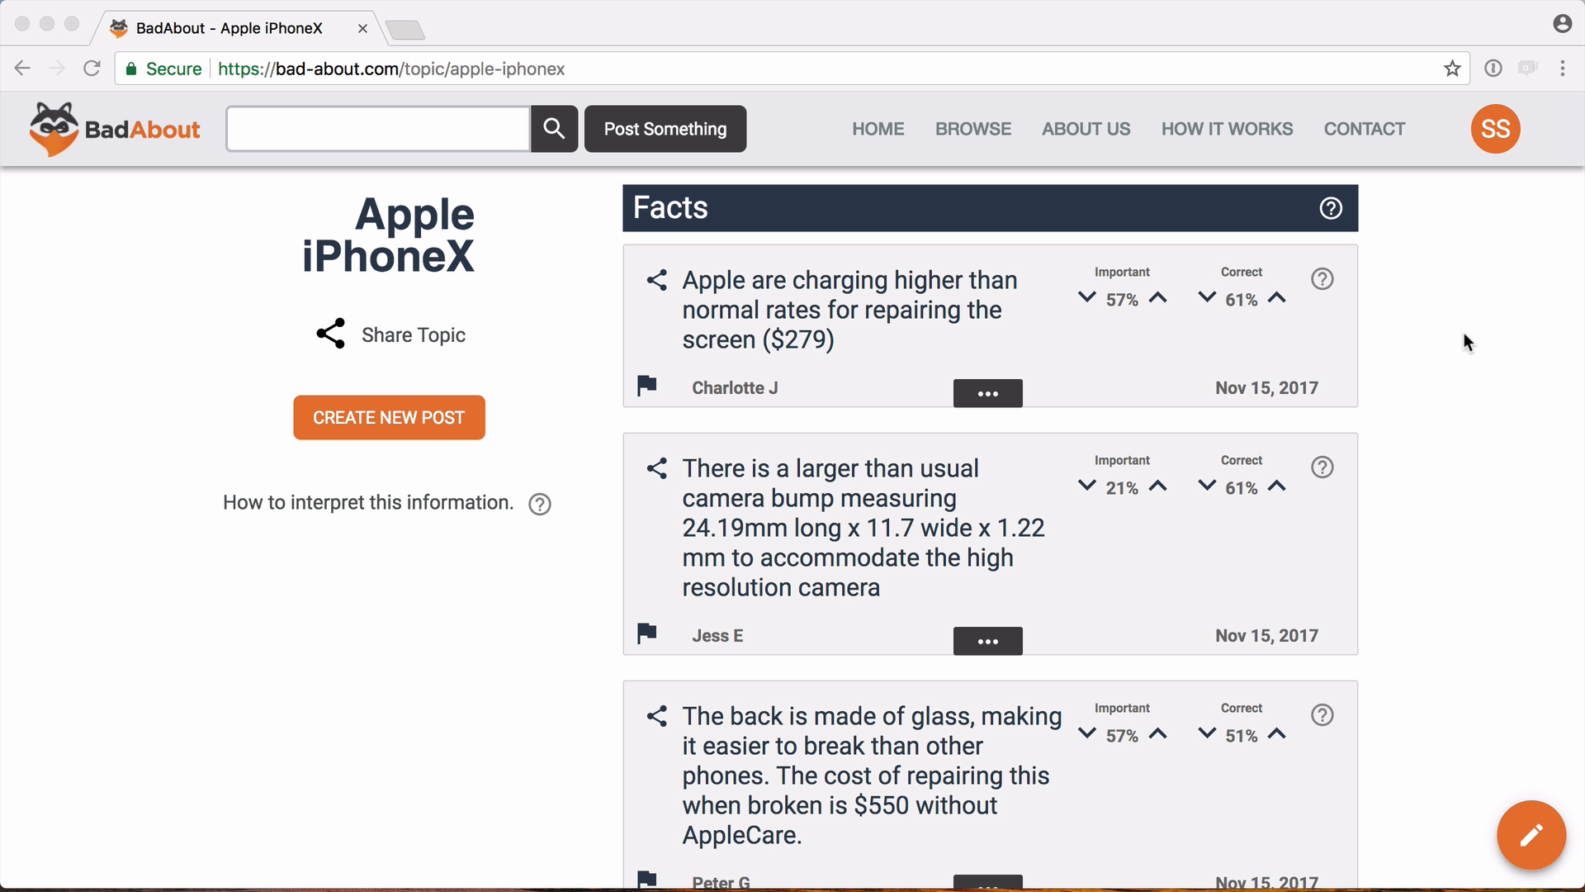
pyautogui.click(990, 394)
pyautogui.click(991, 393)
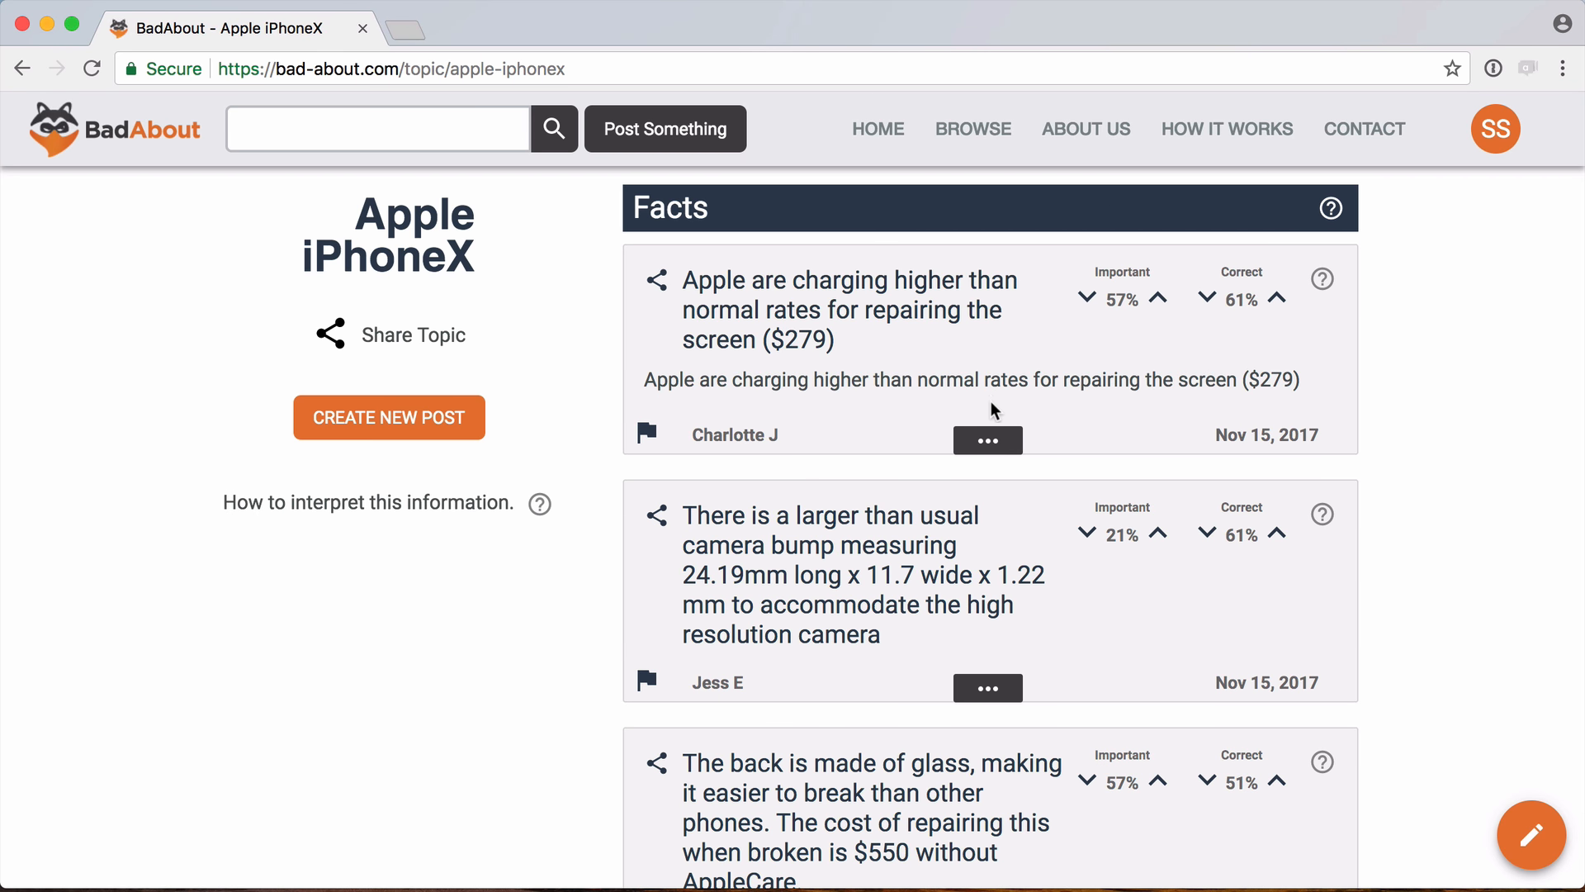
pyautogui.scroll(-3, 994, 446)
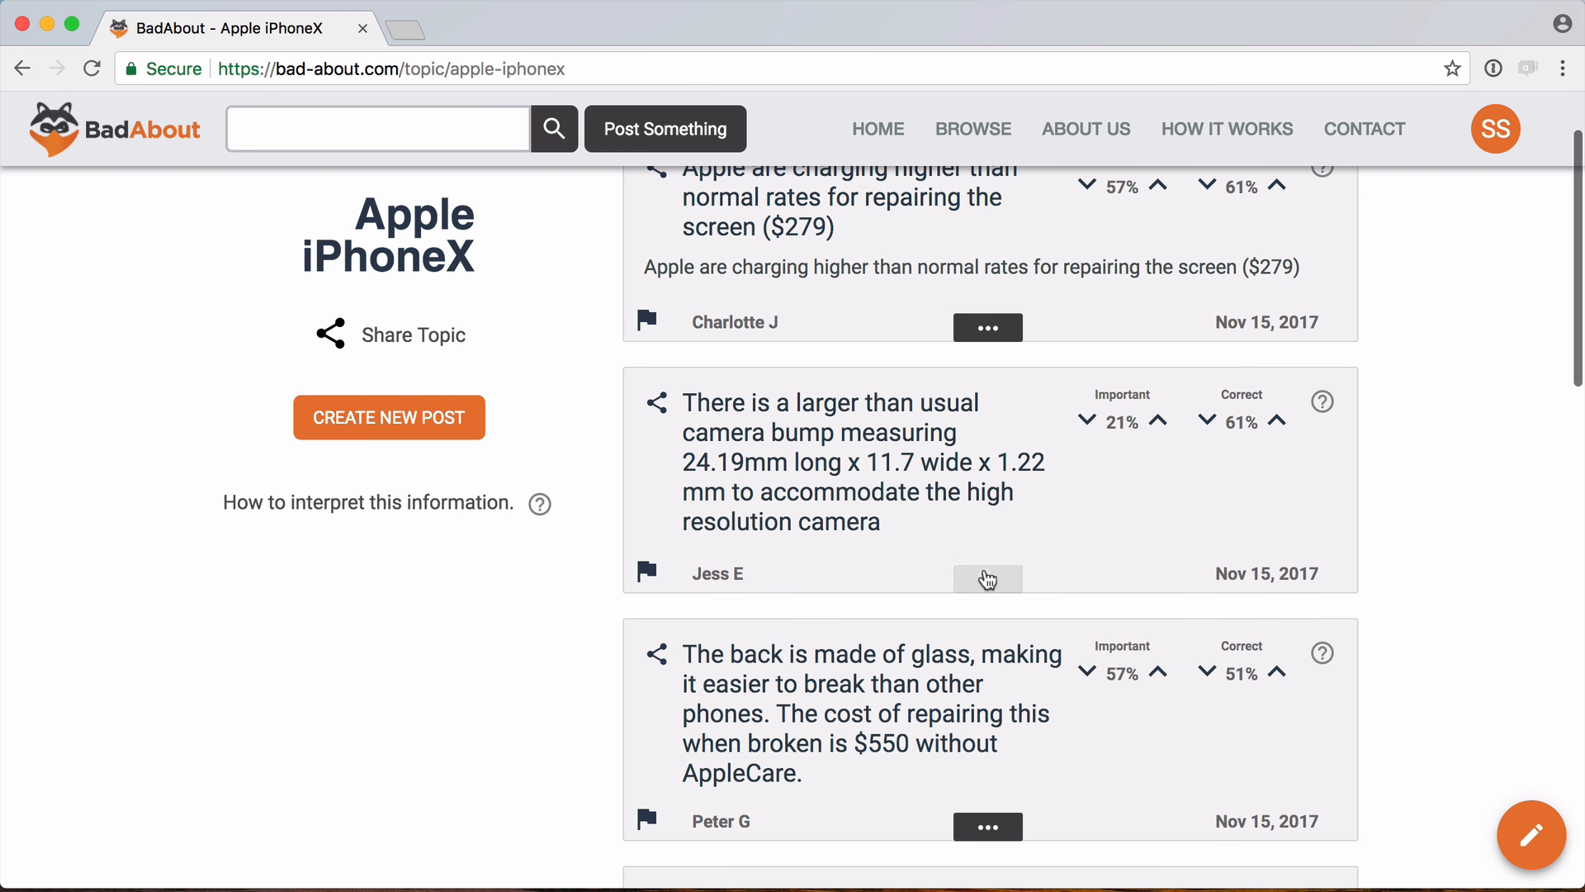
pyautogui.click(988, 579)
pyautogui.scroll(-5, 1023, 586)
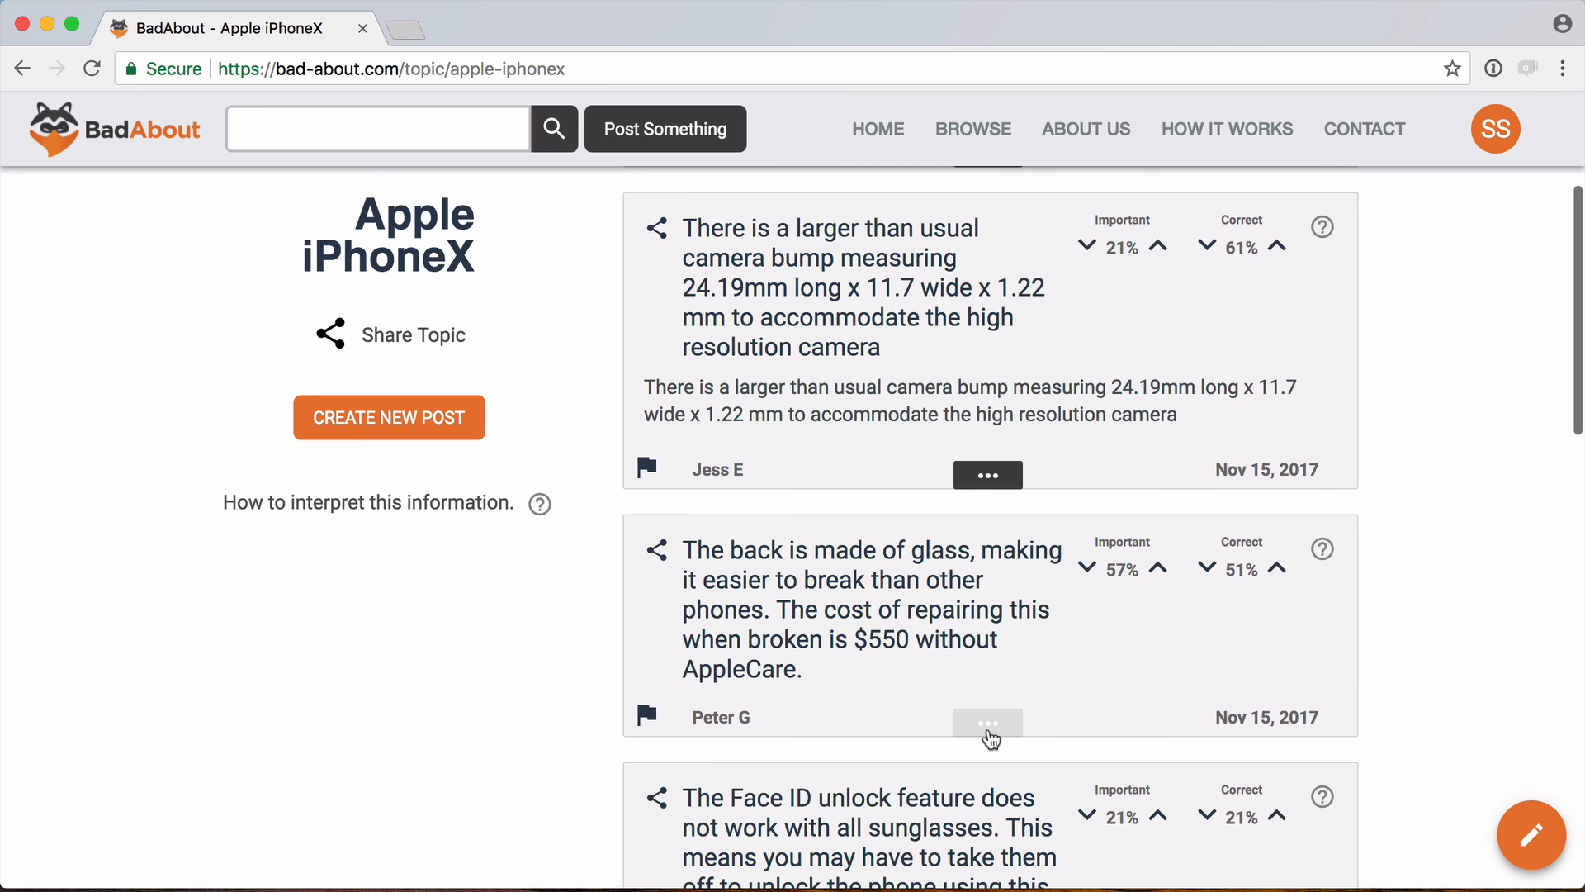
pyautogui.click(987, 731)
pyautogui.scroll(3, 1087, 664)
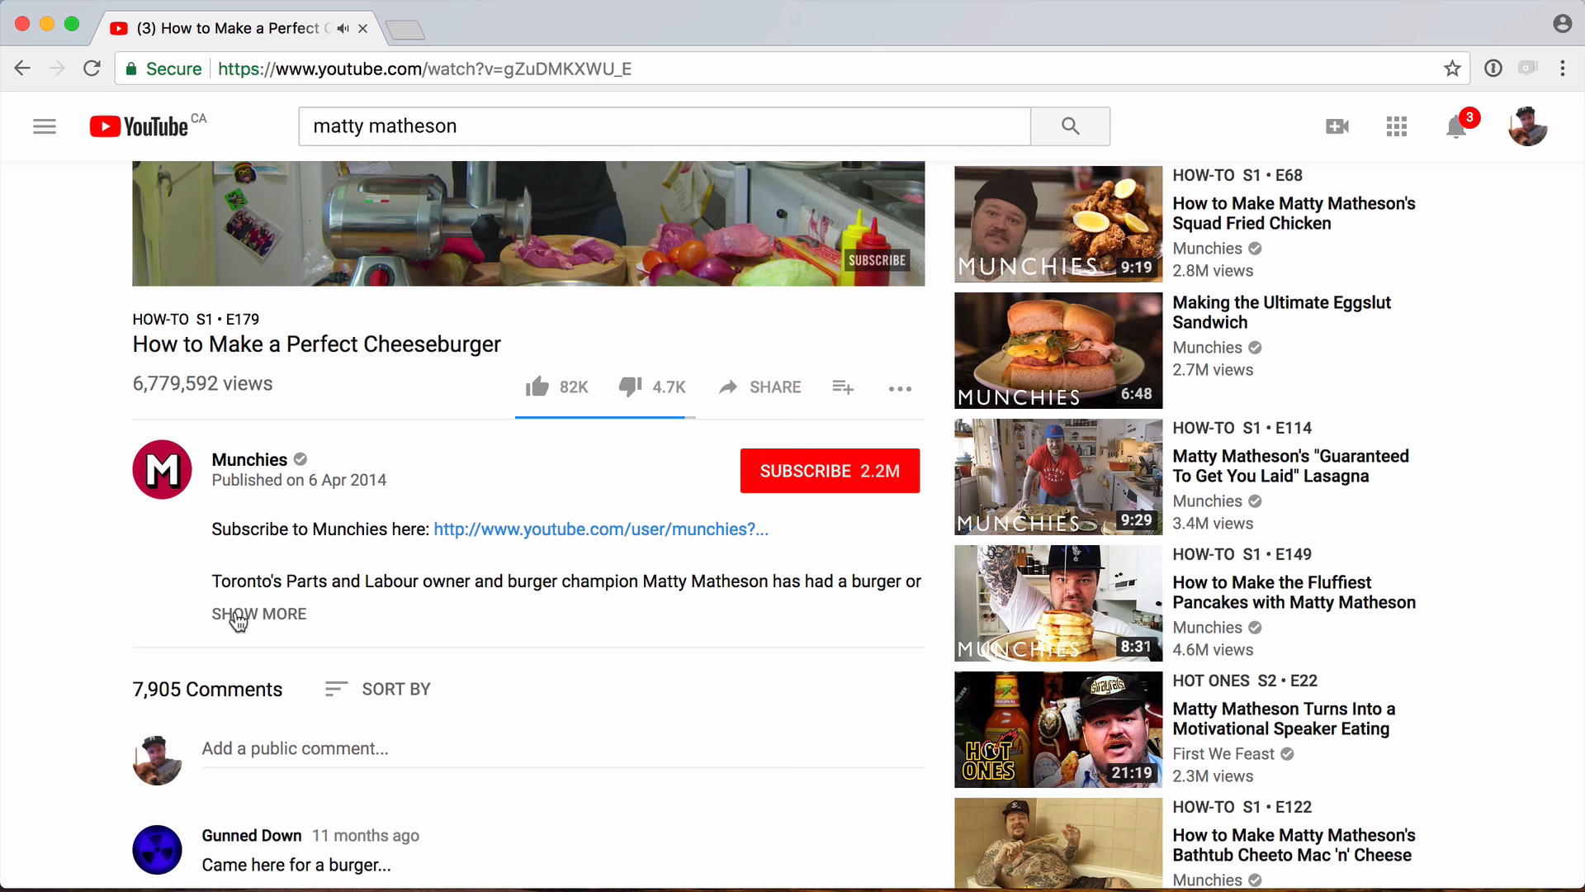
# Step: Examine how the cheeseburger video's description on YouTube expands and collapses with its Show more and Show less links
pyautogui.click(238, 614)
pyautogui.scroll(-3, 239, 652)
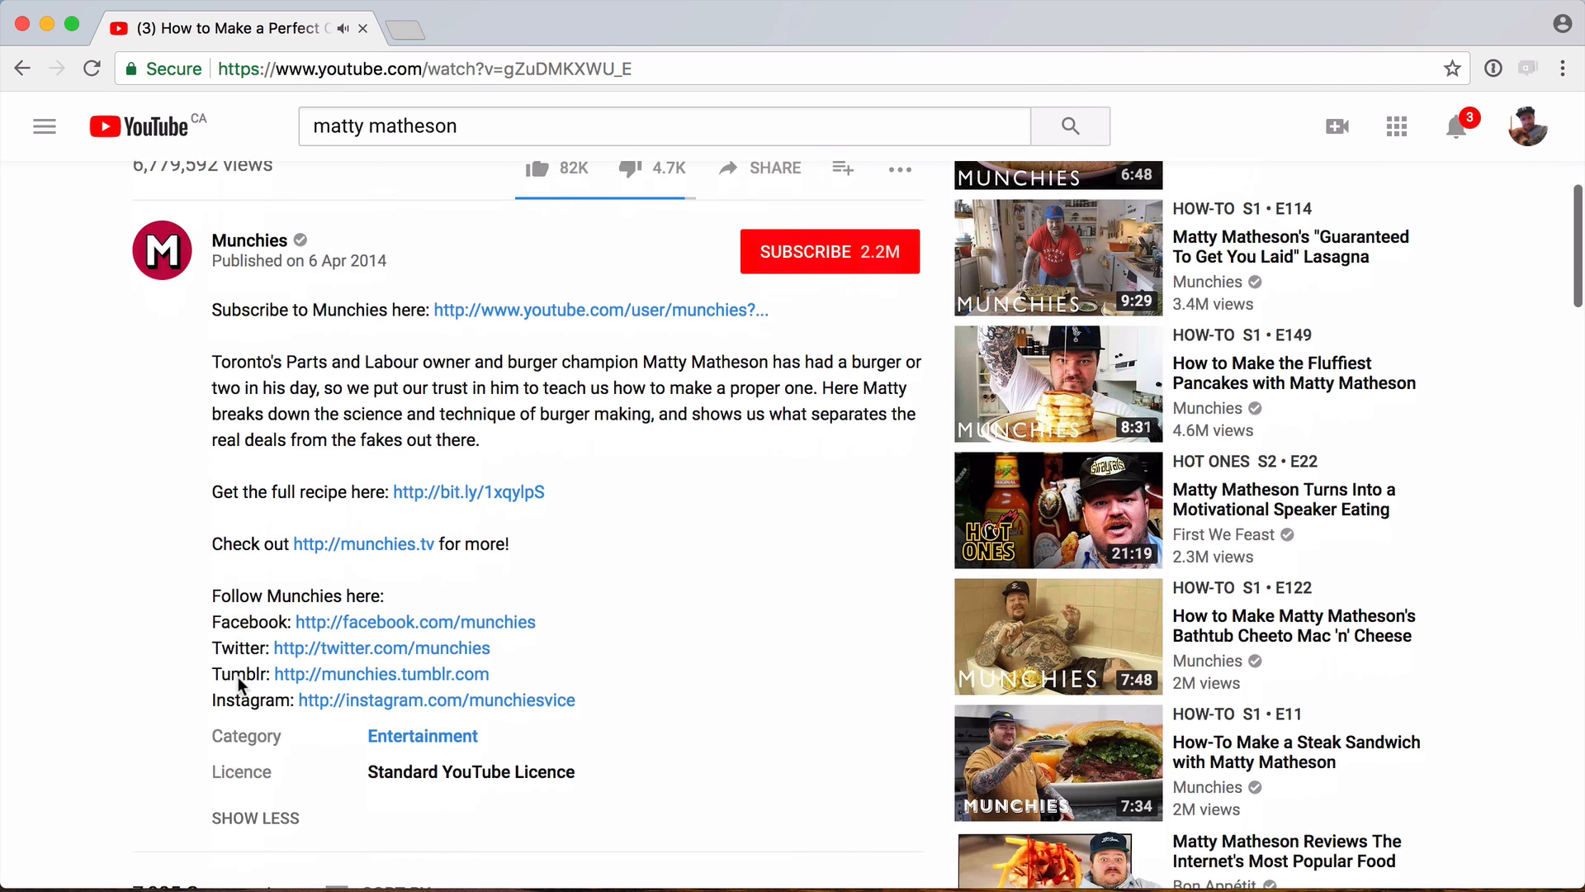
pyautogui.click(239, 805)
pyautogui.scroll(3, 255, 707)
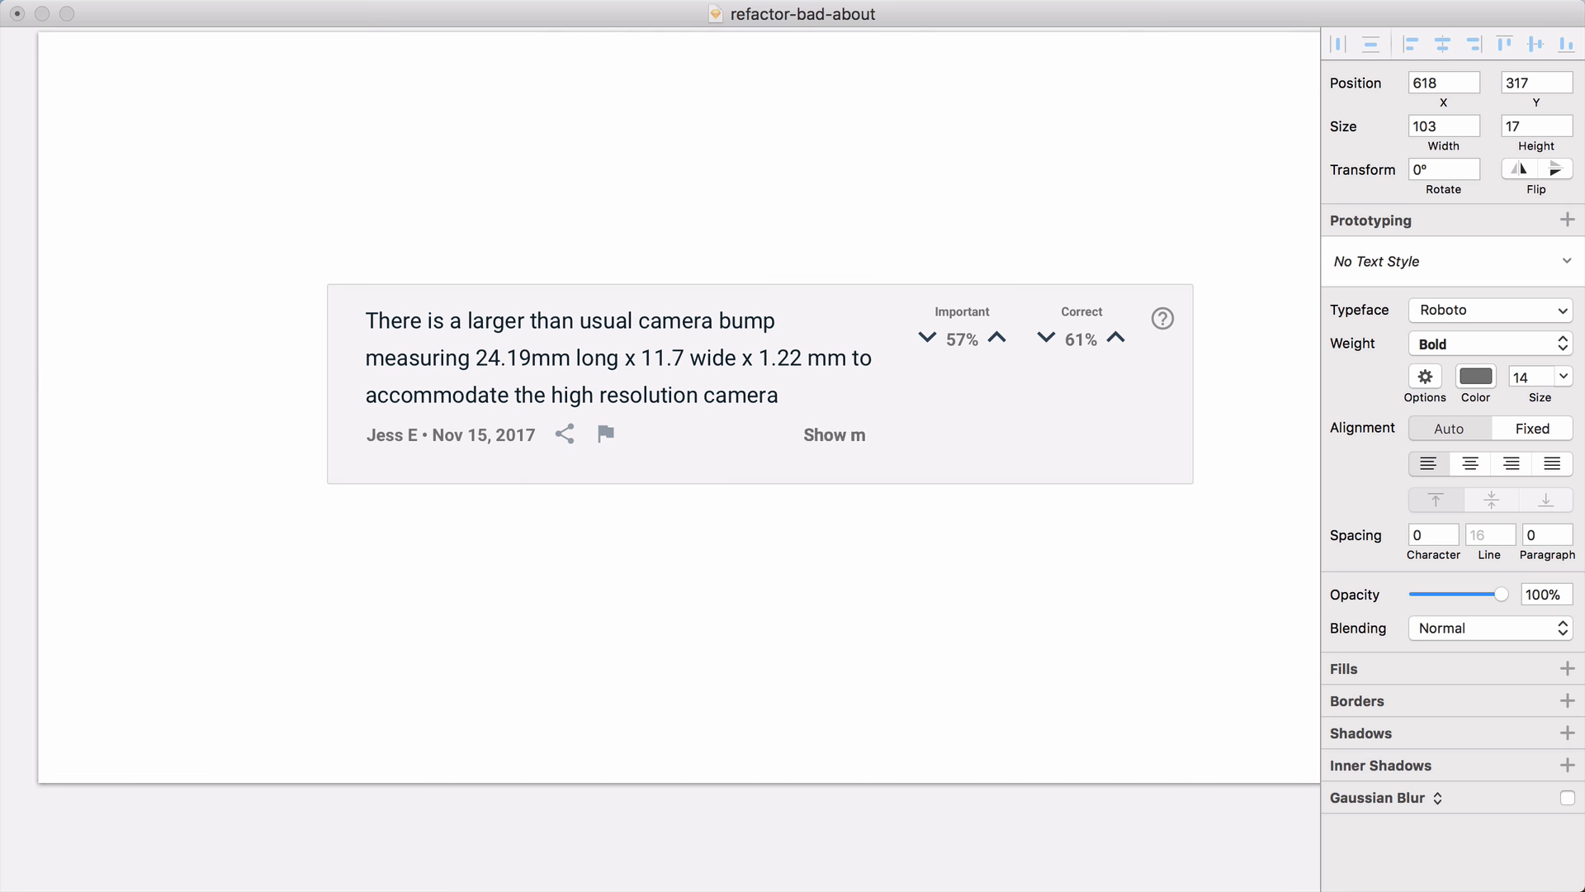
# Step: Back in Sketch, replace the card's three-dot button with "Show more" text placed just after the description's last line
pyautogui.click(844, 442)
pyautogui.moveTo(835, 437)
pyautogui.mouseDown()
pyautogui.moveTo(821, 393)
pyautogui.moveTo(902, 442)
pyautogui.mouseUp()
pyautogui.press('r')
pyautogui.press('Escape')
pyautogui.click(761, 657)
# Step: Draw a 72 × 1 rectangle as an underline directly beneath the "Show more" text, at X 611, Y 302
pyautogui.press('r')
pyautogui.press('super+shift+Up')
pyautogui.press('super+Up')
pyautogui.press('super+Up')
pyautogui.press('super+Up')
pyautogui.press('super+Up')
pyautogui.press('super+Up')
pyautogui.press('super+Up')
pyautogui.press('super+Up')
pyautogui.press('super+Up')
pyautogui.press('super+Up')
pyautogui.press('Left')
pyautogui.press('Up')
pyautogui.press('Up')
pyautogui.press('Up')
pyautogui.press('Up')
pyautogui.press('Down')
pyautogui.press('Right')
pyautogui.press('super+Left')
pyautogui.press('super+Left')
pyautogui.press('super+Left')
pyautogui.press('Down')
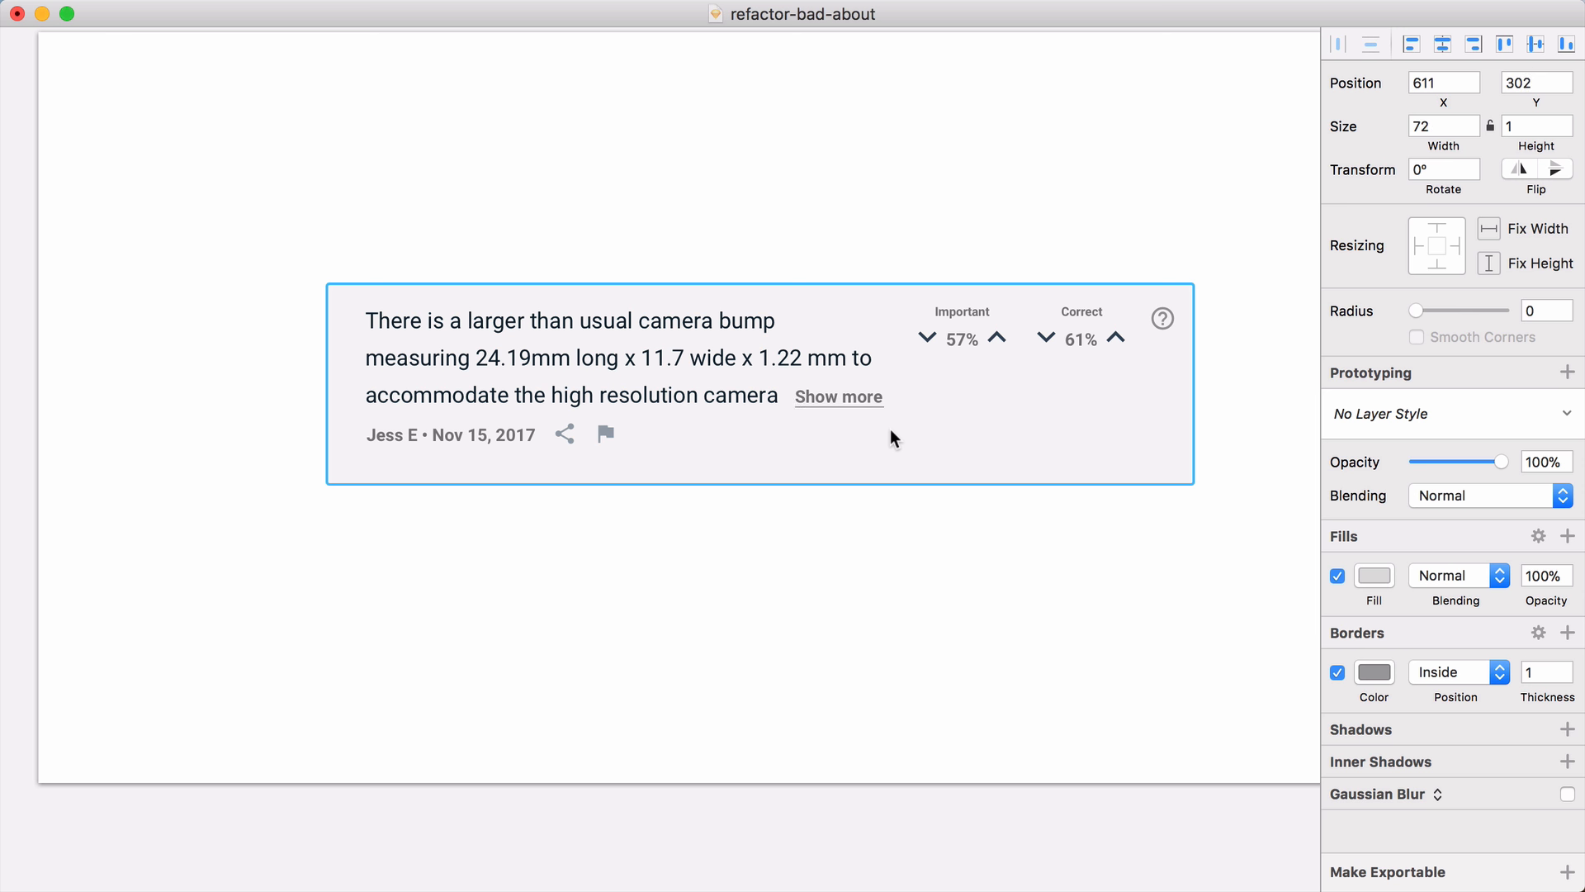
pyautogui.press('Escape')
# Step: Nudge the "Show more" text and its underline left together to X 609
pyautogui.click(841, 395)
pyautogui.keyDown('shift'); pyautogui.click(845, 407); pyautogui.keyUp('shift')
pyautogui.press('Left')
pyautogui.press('Left')
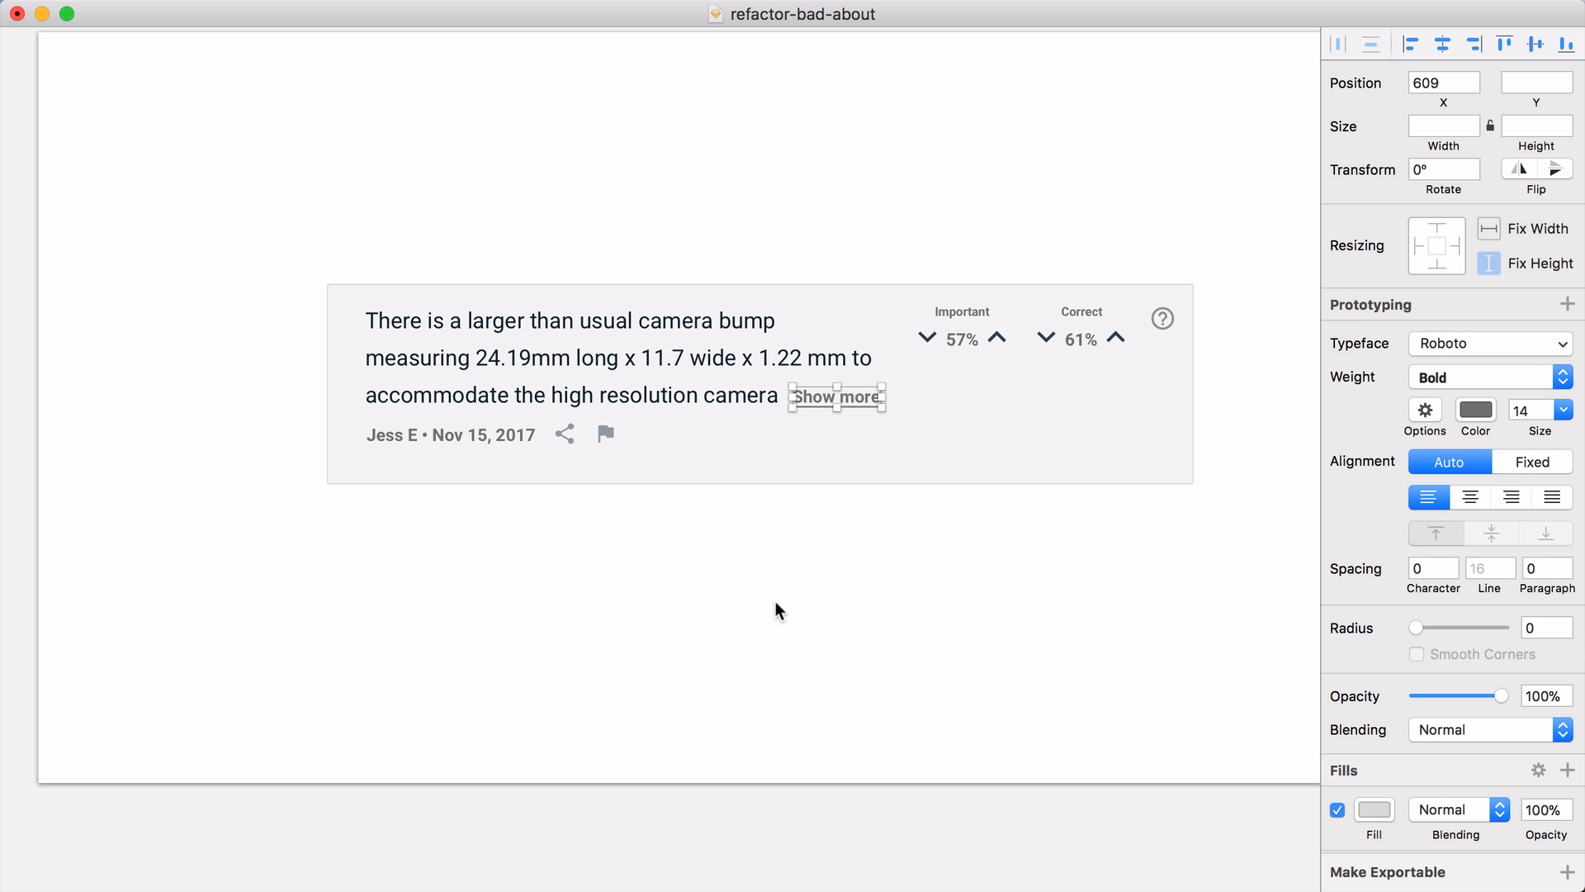
pyautogui.click(775, 601)
# Step: Nudge the author and date text with the share and flag icons up slightly
pyautogui.click(506, 426)
pyautogui.keyDown('shift'); pyautogui.click(561, 430); pyautogui.keyUp('shift')
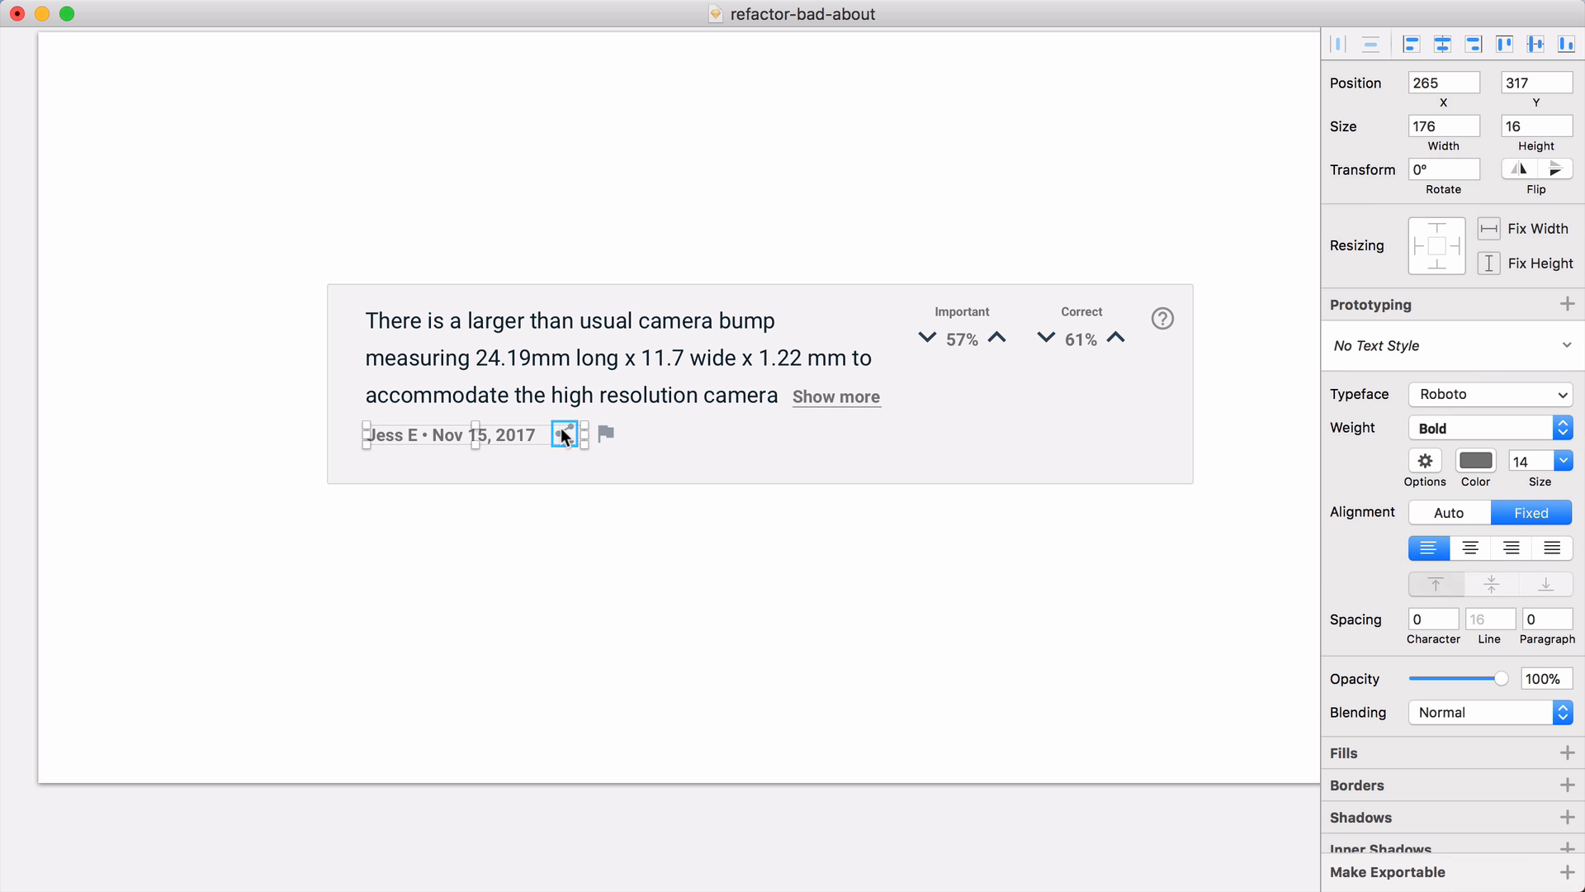
pyautogui.keyDown('shift'); pyautogui.click(605, 431); pyautogui.keyUp('shift')
pyautogui.click(577, 556)
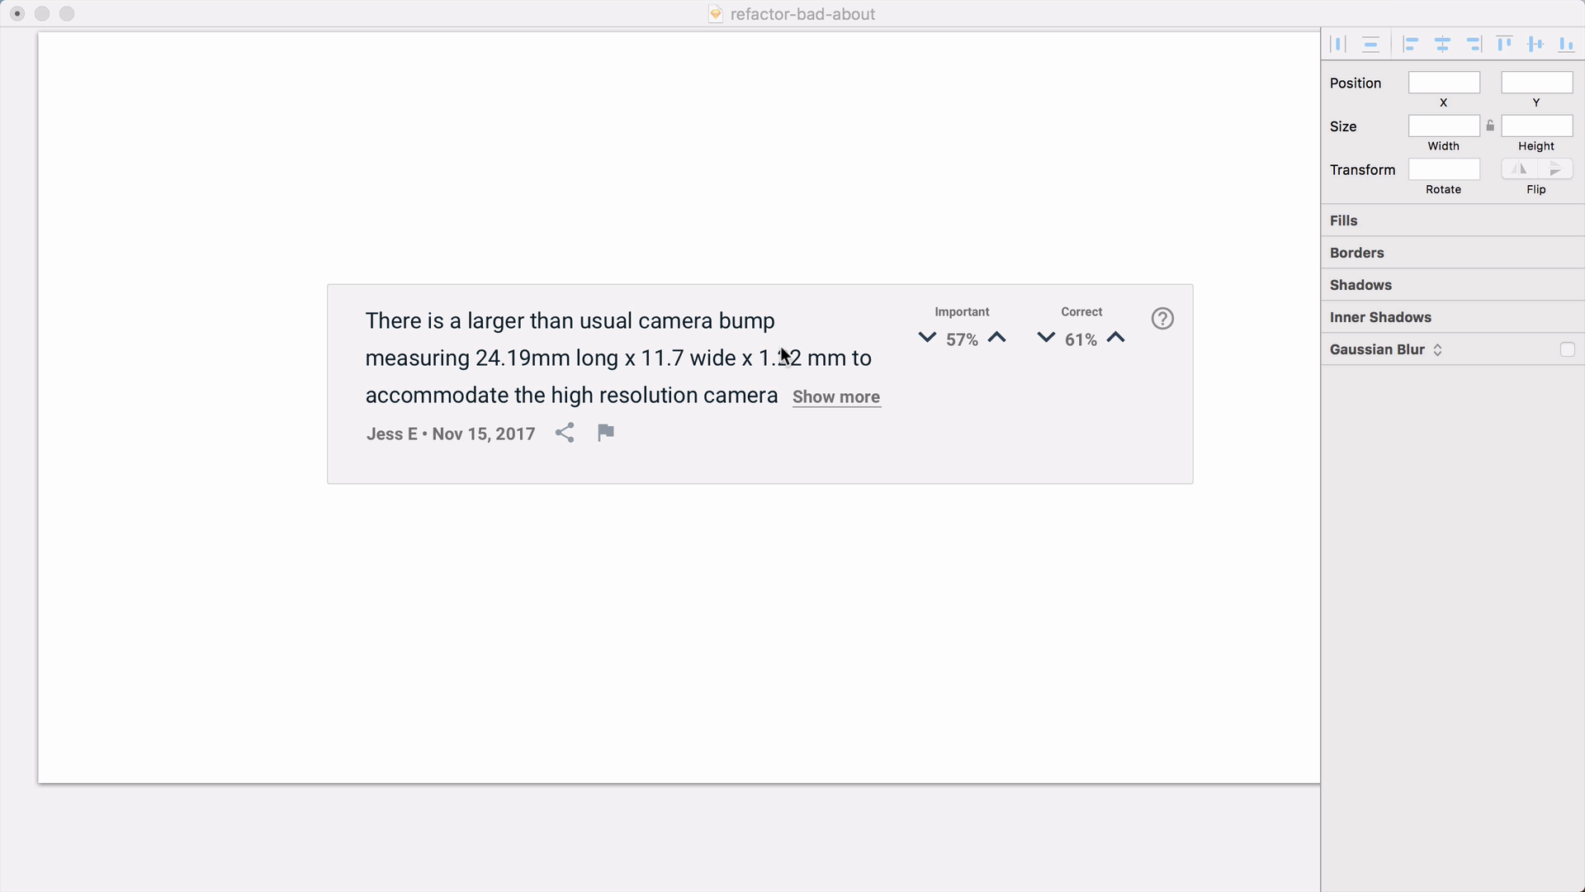
pyautogui.click(854, 529)
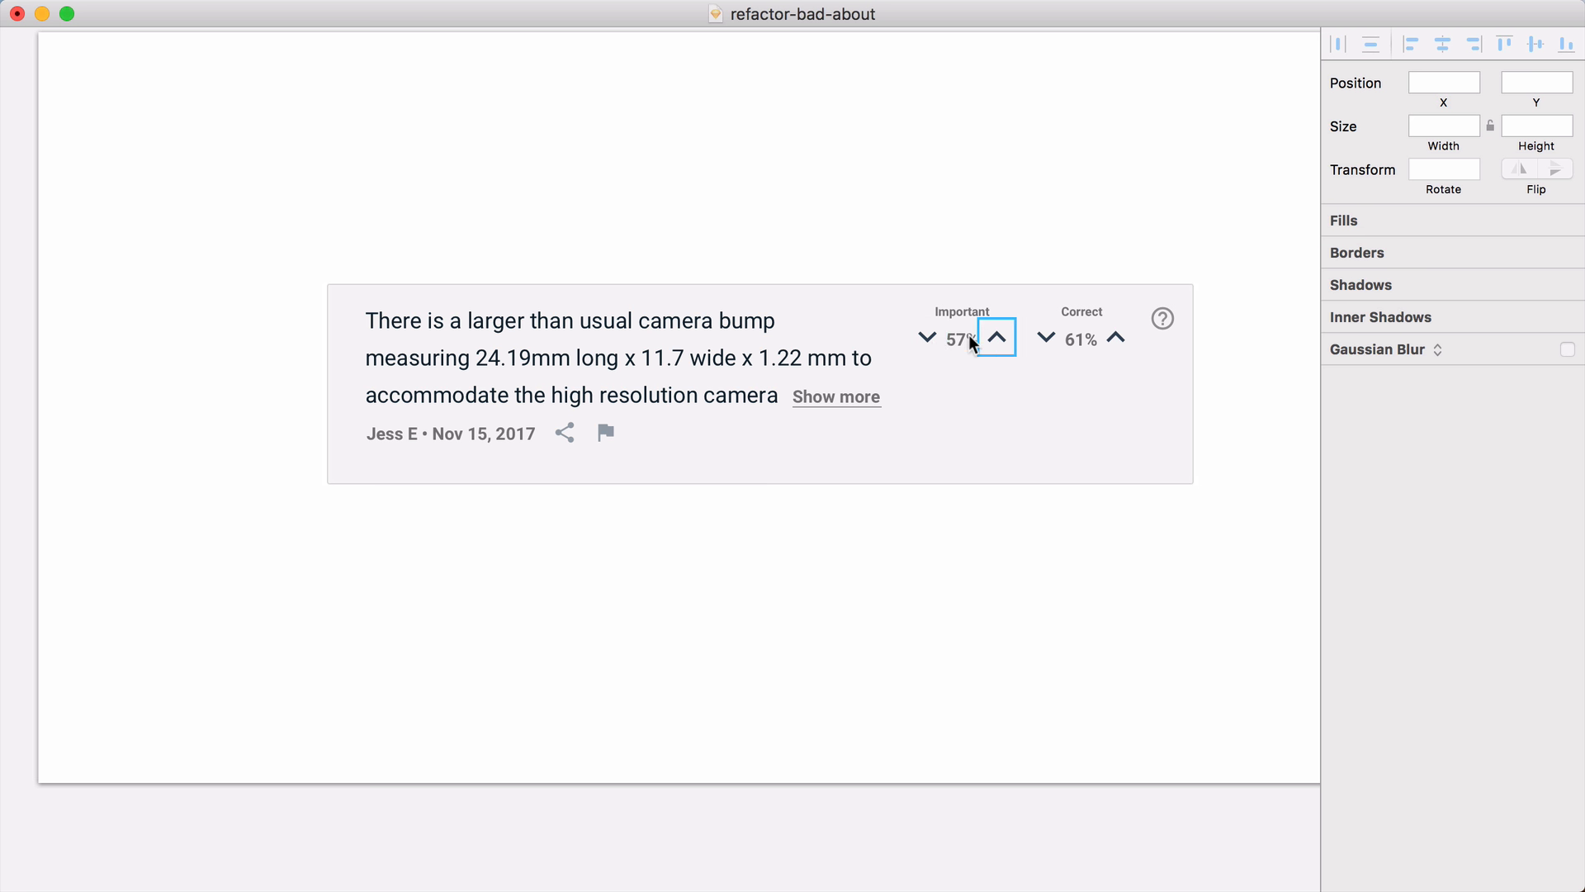
# Step: Stack the Important arrows before the 57% value, with the down arrow at Y 251 and the up arrow at X 703, Y 231
pyautogui.click(930, 335)
pyautogui.hotkey('shift', 'Down')
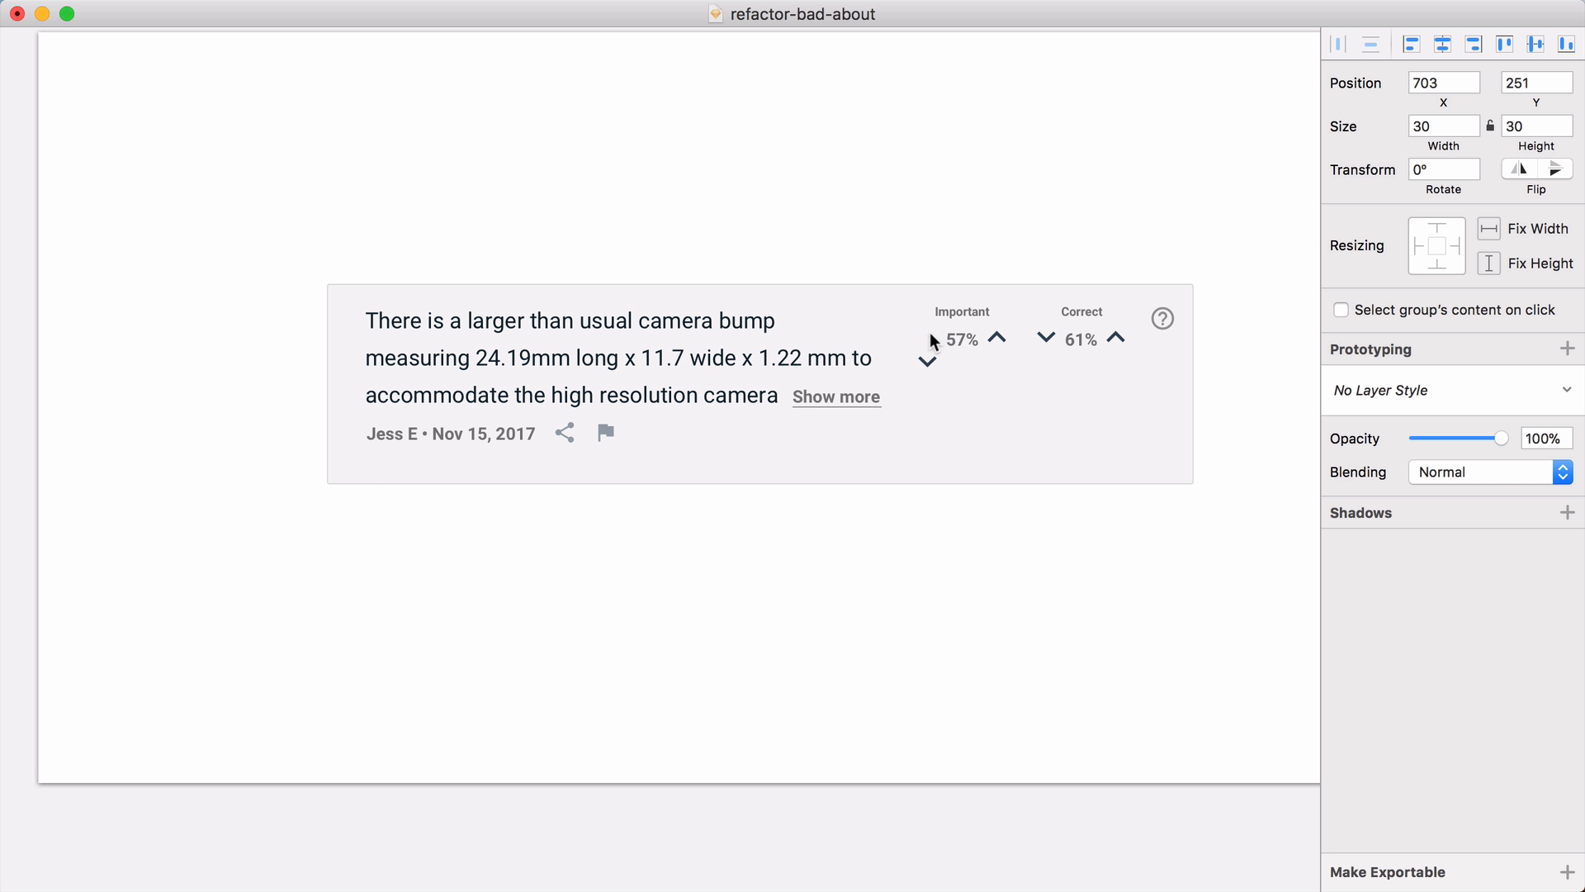
pyautogui.hotkey('shift', 'Left')
pyautogui.hotkey('shift', 'Left')
pyautogui.hotkey('shift', 'Left')
pyautogui.hotkey('shift', 'Left')
pyautogui.hotkey('shift', 'Left')
pyautogui.hotkey('shift', 'Left')
pyautogui.press('Right')
pyautogui.press('Right')
pyautogui.press('Right')
pyautogui.press('Right')
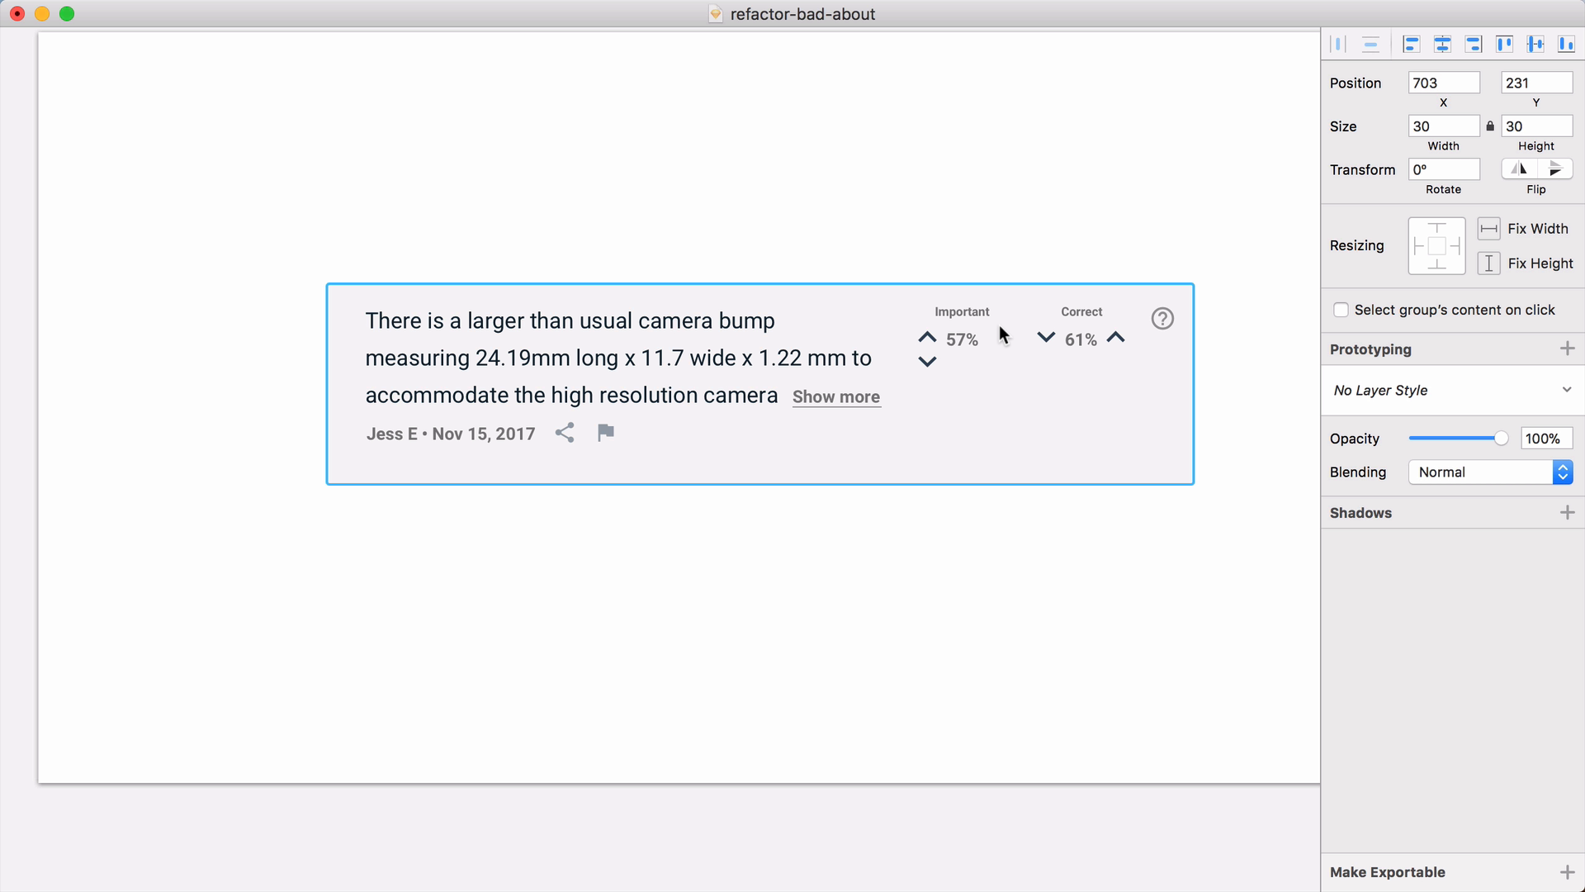
# Step: Stack the Correct arrows before the 61% value, with the down arrow at Y 251 and the up arrow directly above it
pyautogui.click(1042, 339)
pyautogui.hotkey('shift', 'Down')
pyautogui.hotkey('shift', 'Down')
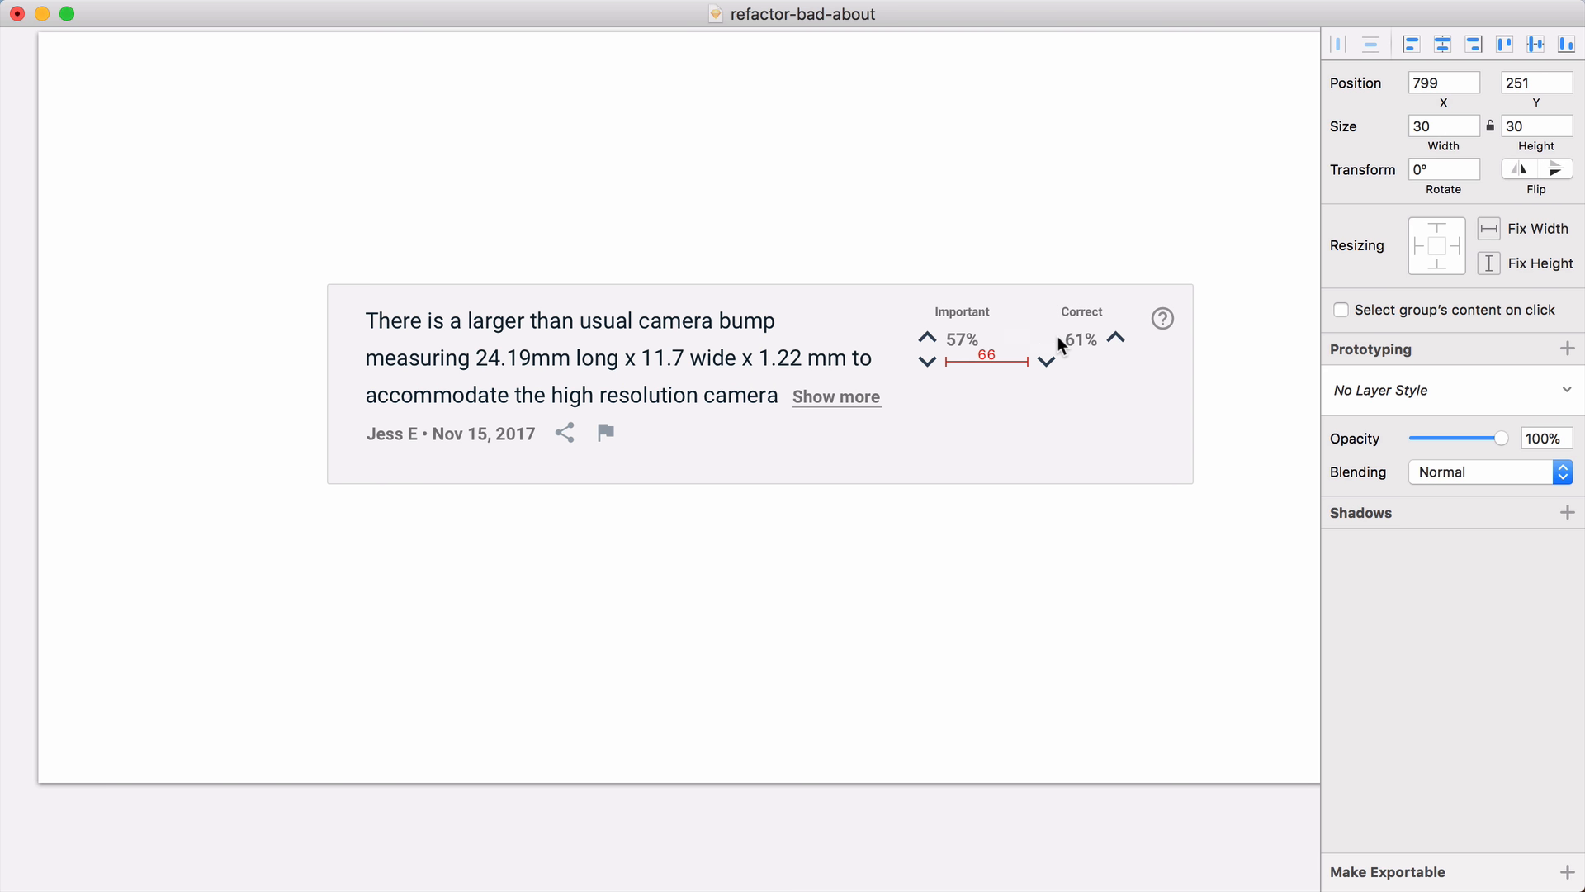
pyautogui.click(1108, 334)
pyautogui.hotkey('shift', 'Left')
pyautogui.hotkey('shift', 'Left')
pyautogui.hotkey('shift', 'Left')
pyautogui.hotkey('shift', 'Left')
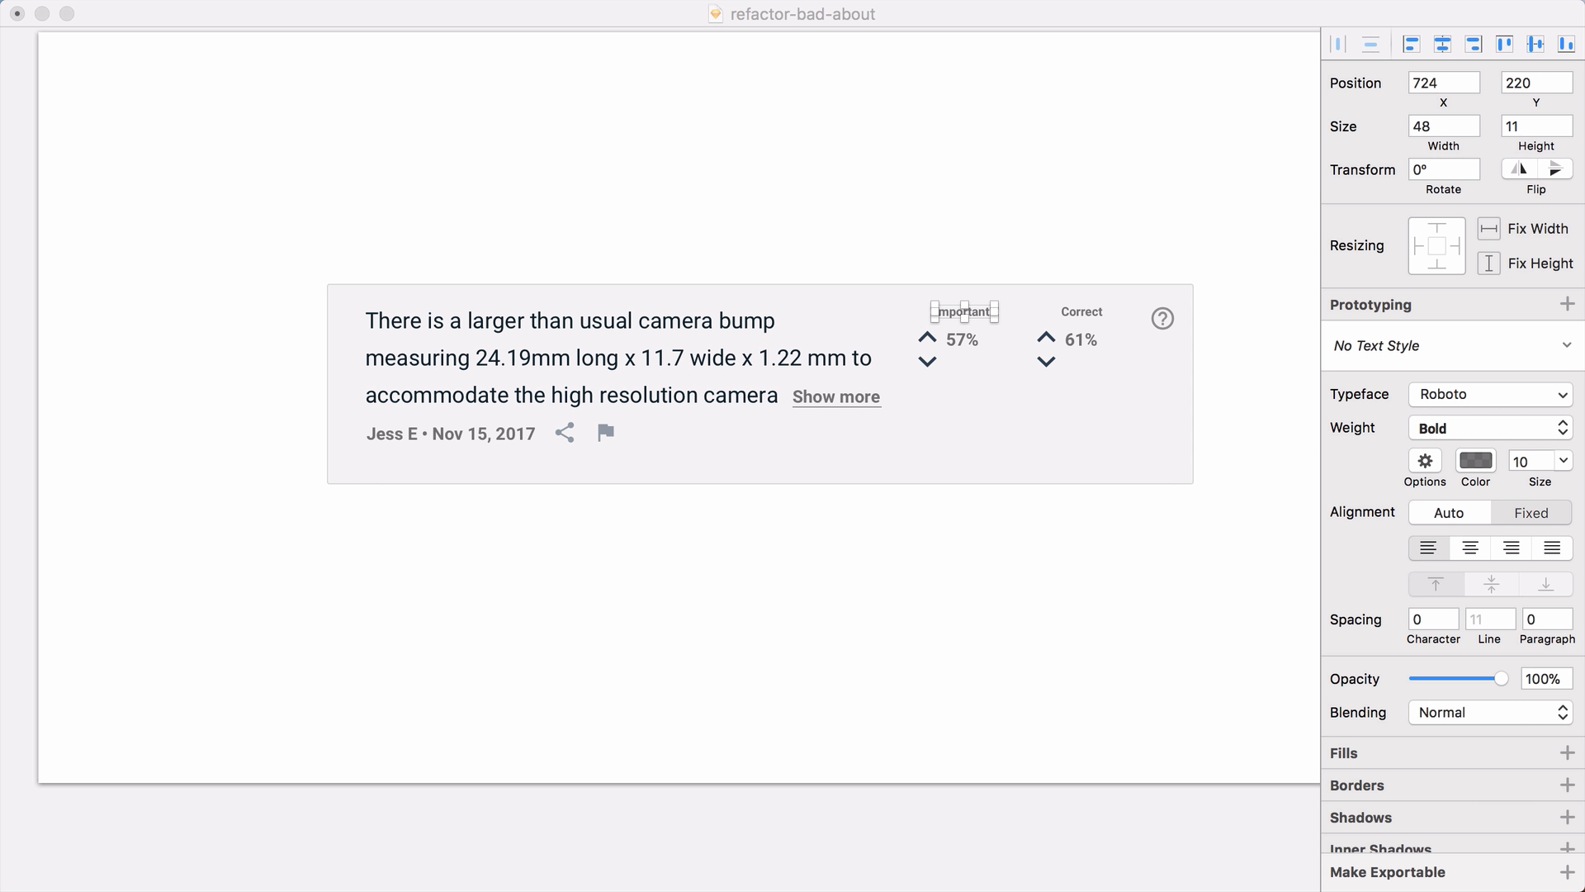
pyautogui.click(863, 626)
# Step: Set the Important and Correct labels to font size 12 and widen their text boxes to fit each on one line
pyautogui.click(967, 313)
pyautogui.keyDown('shift'); pyautogui.click(1082, 313); pyautogui.keyUp('shift')
pyautogui.click(1541, 465)
pyautogui.write('12')
pyautogui.press('Return')
pyautogui.click(1218, 508)
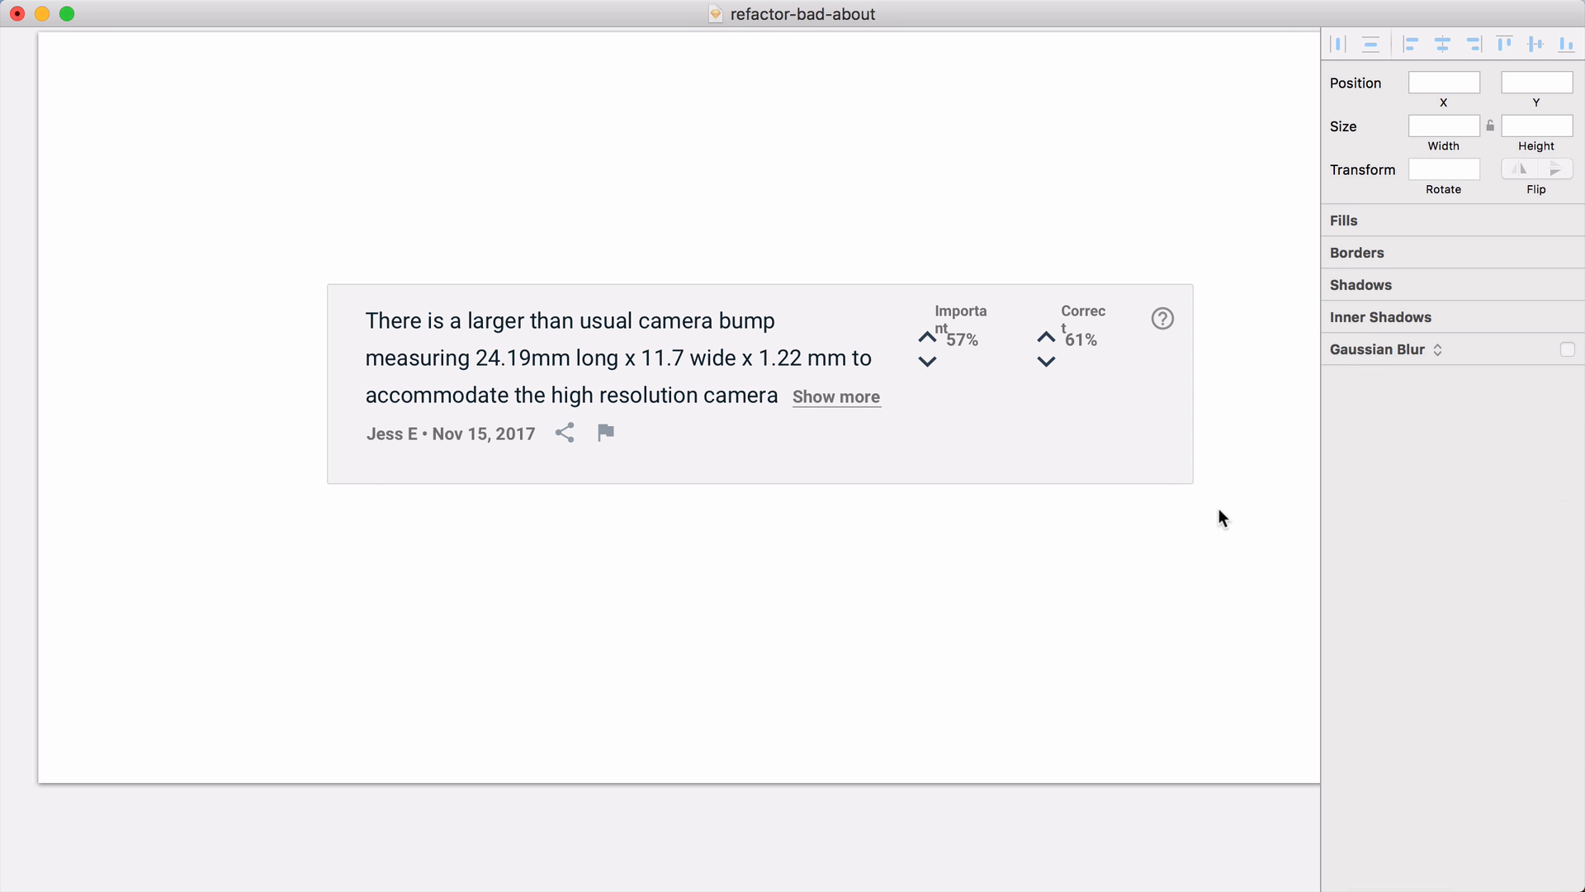
pyautogui.click(973, 307)
pyautogui.keyDown('shift'); pyautogui.click(1081, 313); pyautogui.keyUp('shift')
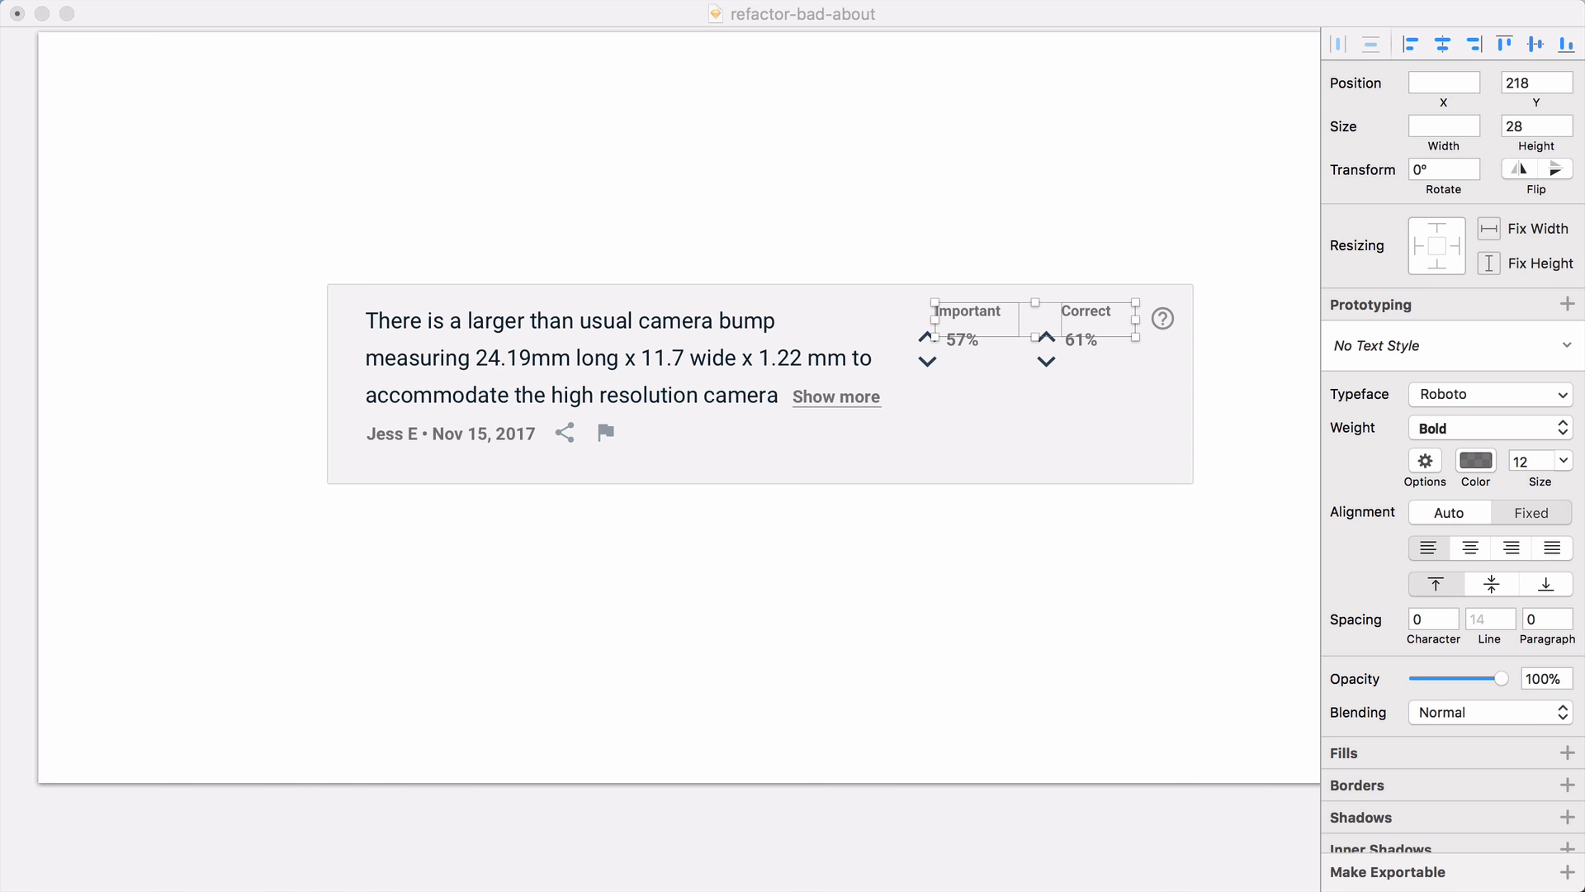
# Step: Set the 57% and 61% values to font size 24 in Regular weight
pyautogui.click(968, 330)
pyautogui.keyDown('shift'); pyautogui.click(1080, 341); pyautogui.keyUp('shift')
pyautogui.click(1539, 461)
pyautogui.write('24')
pyautogui.press('Return')
pyautogui.click(1436, 428)
pyautogui.click(1436, 335)
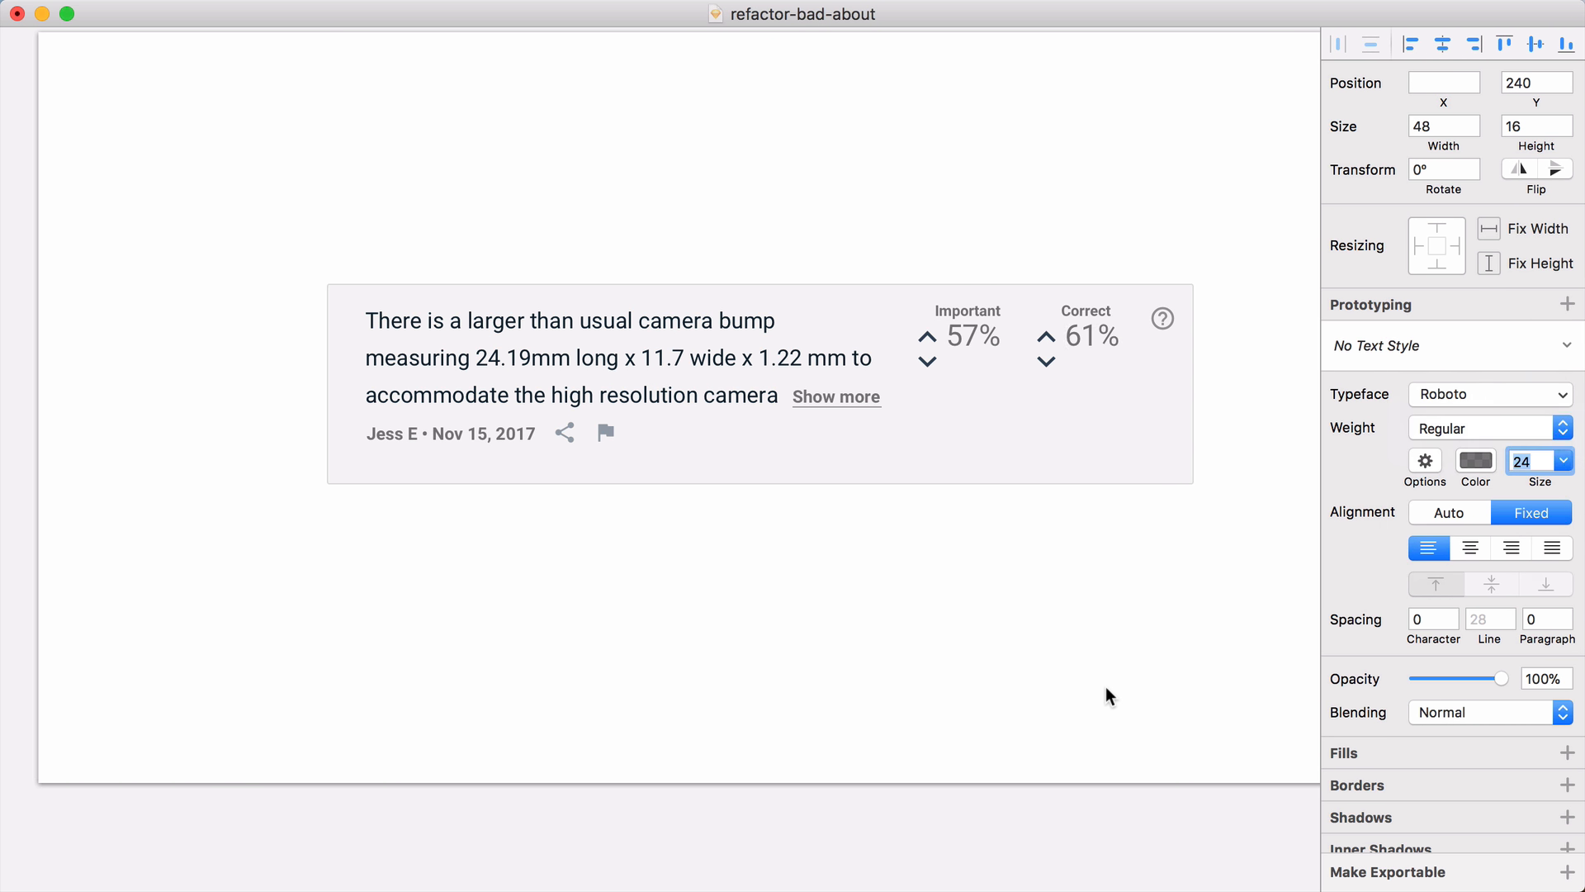
pyautogui.click(1475, 460)
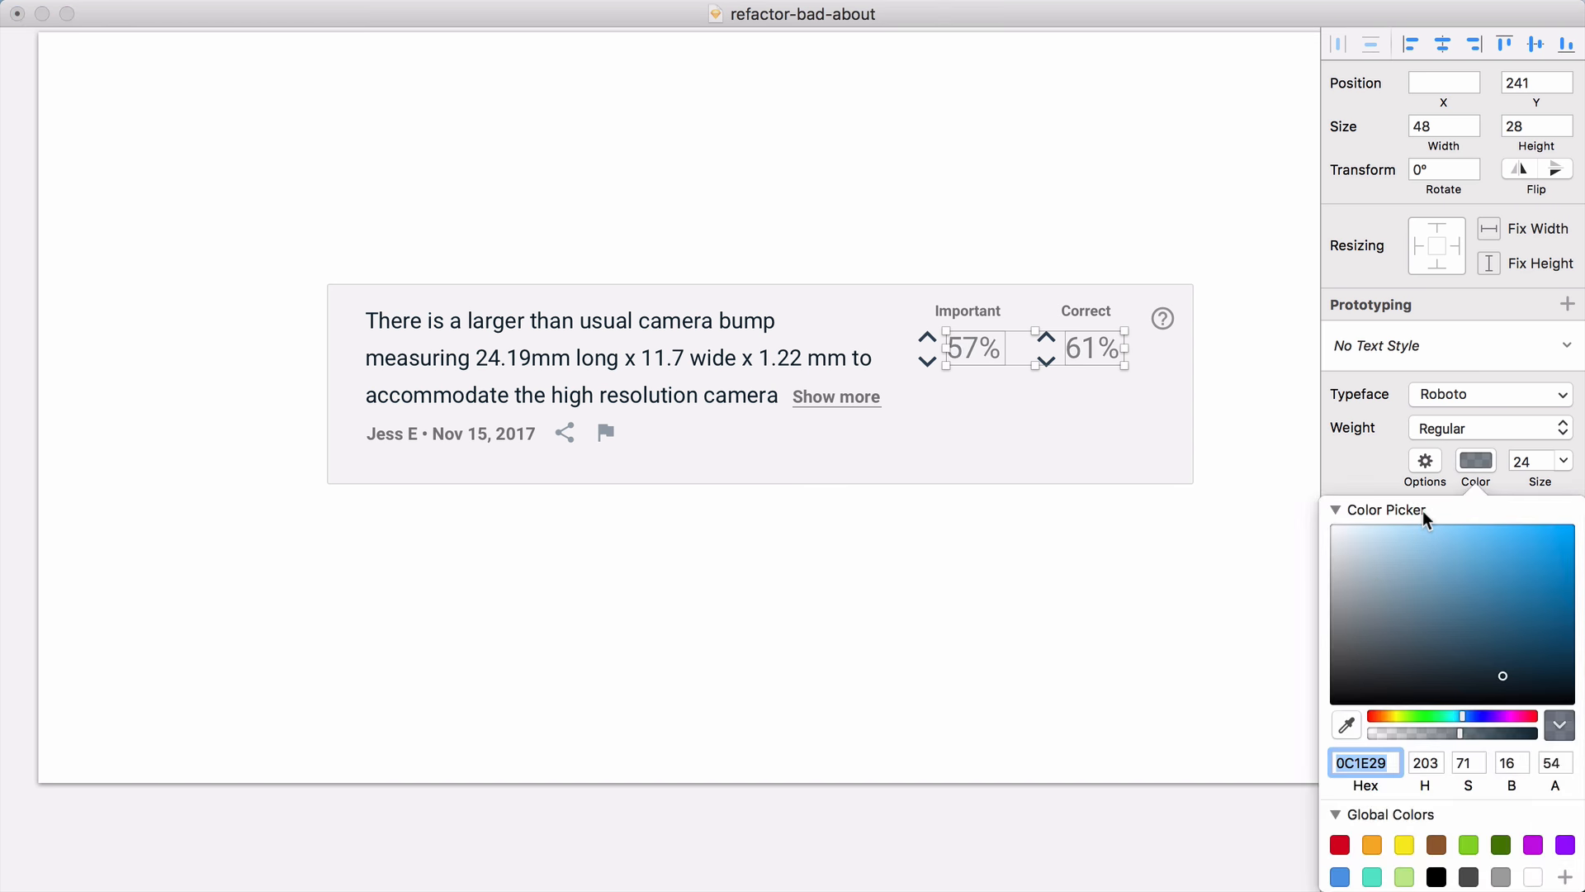
pyautogui.click(1358, 464)
pyautogui.click(1478, 438)
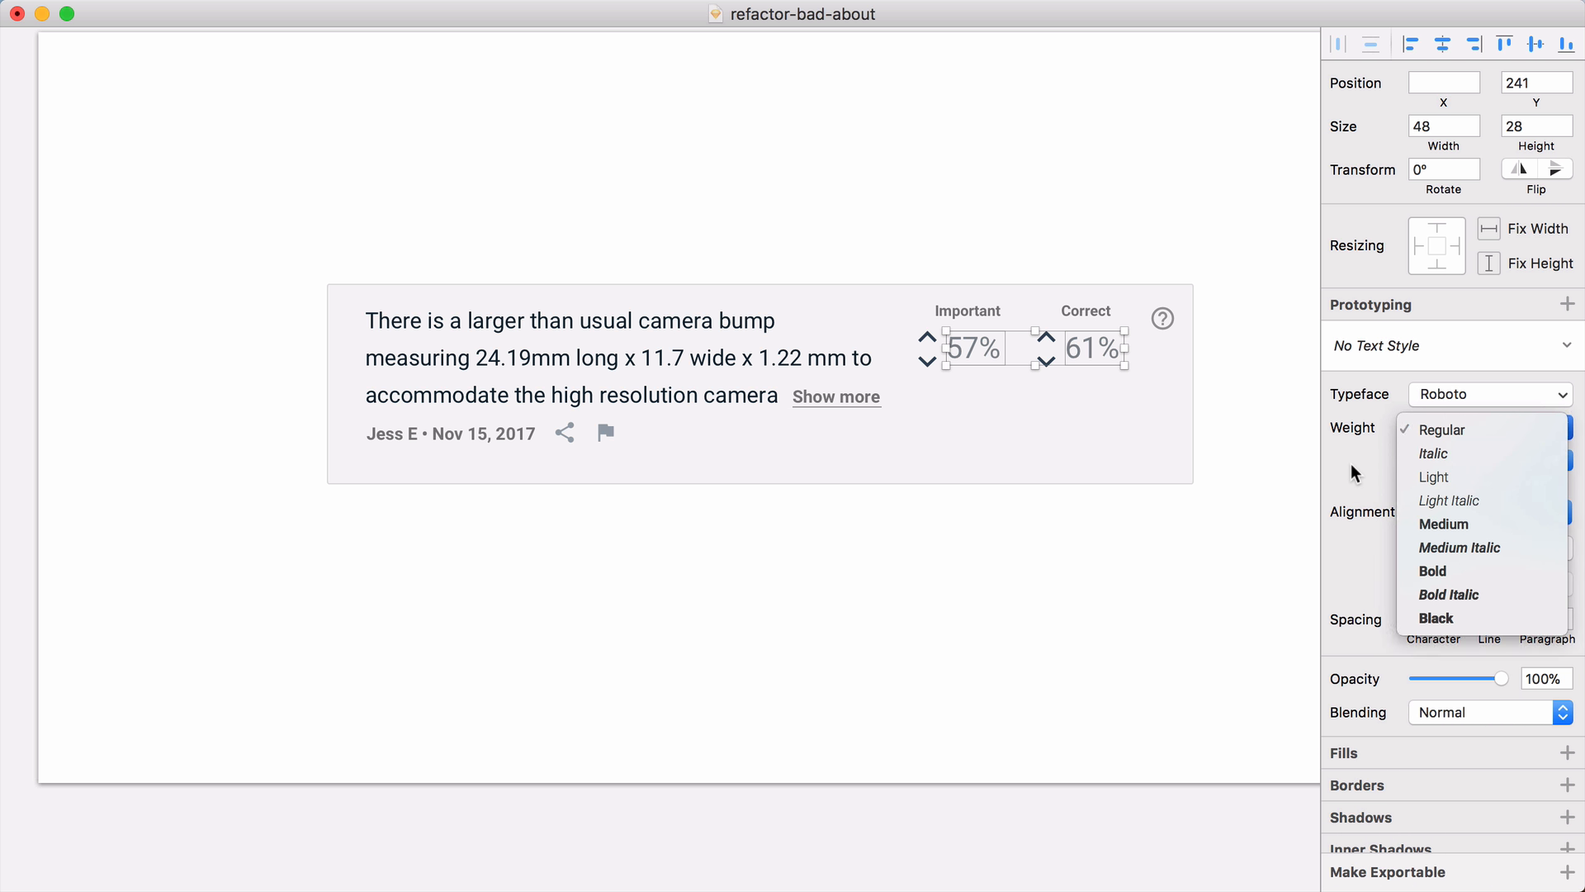
pyautogui.click(1354, 463)
# Step: Make the text colour of the two percentage values fully opaque
pyautogui.click(1475, 460)
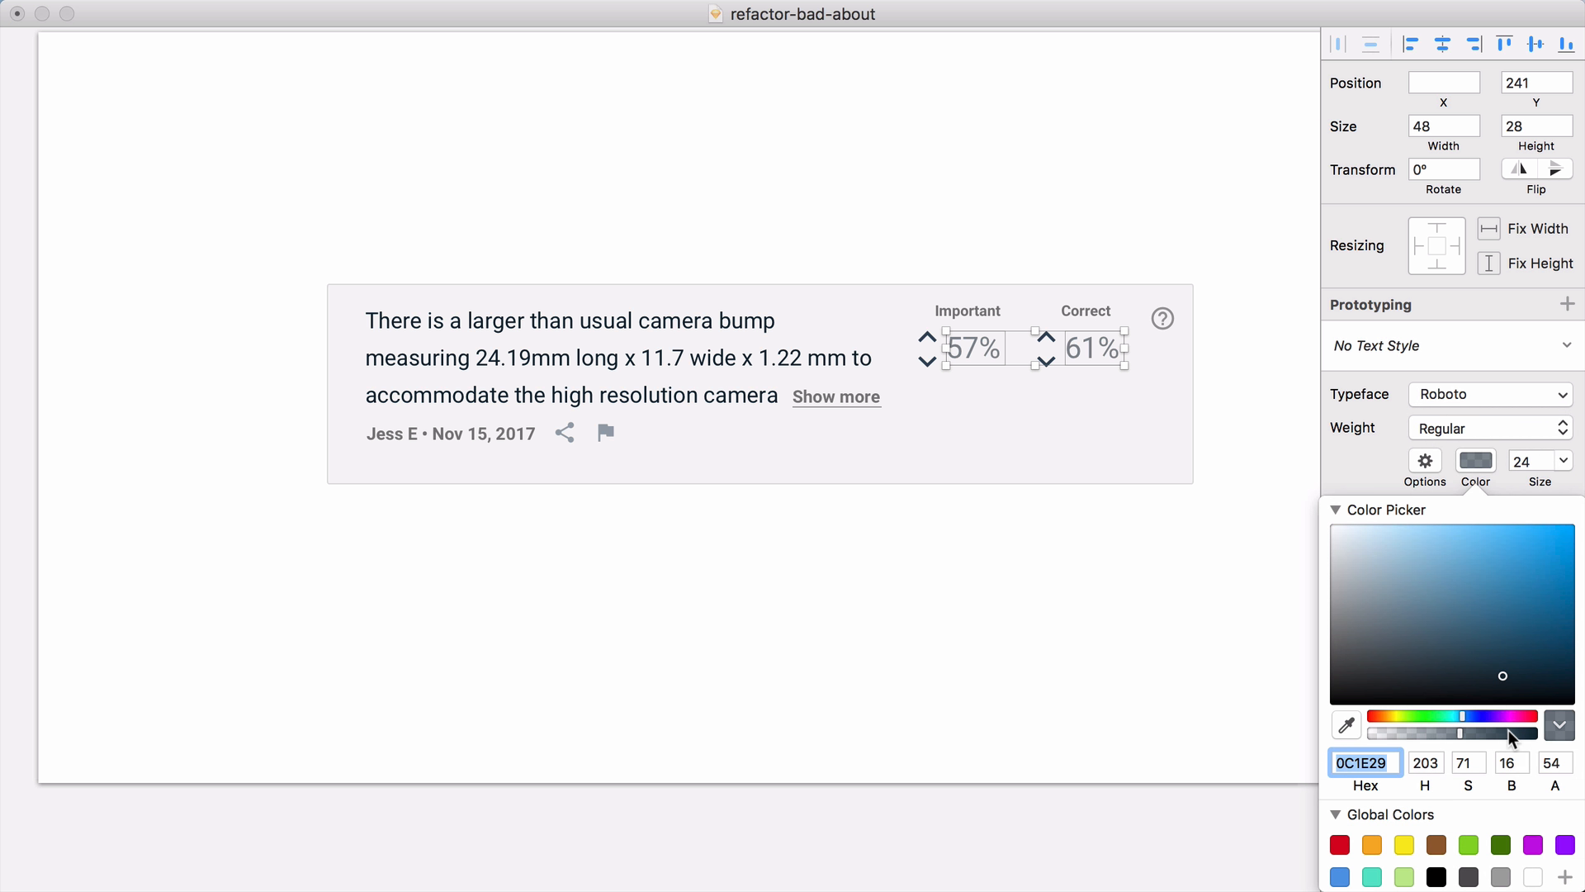
pyautogui.moveTo(1512, 739); pyautogui.dragTo(1537, 733)
pyautogui.click(1118, 631)
pyautogui.click(1112, 629)
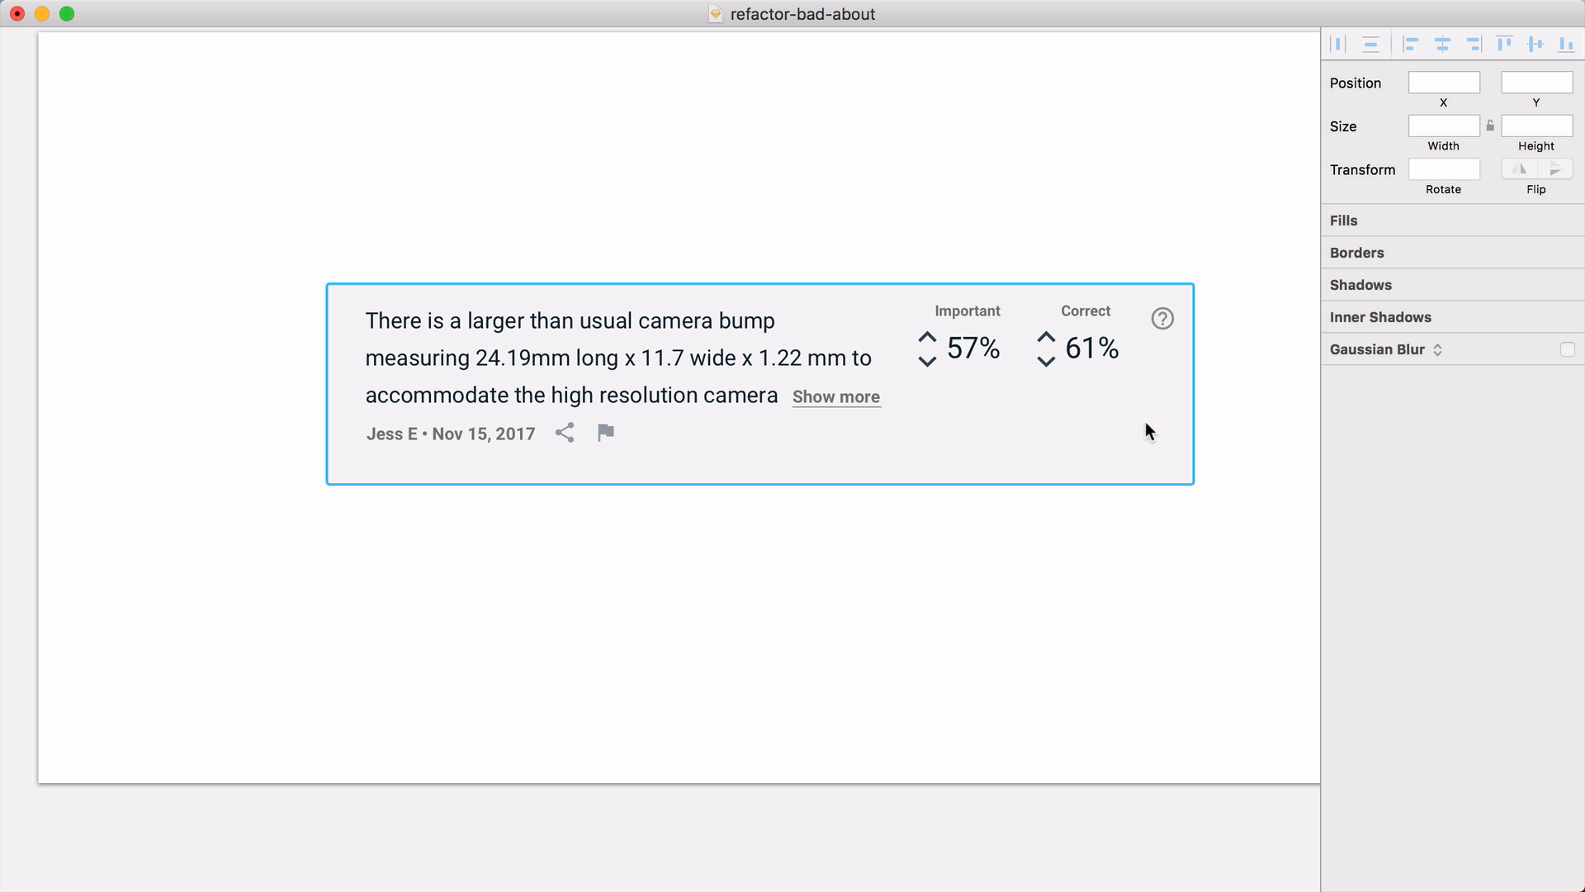
# Step: Try to shift the Correct label left to X 805 so it lines up with its arrows
pyautogui.scroll(2, 1146, 422)
pyautogui.click(1083, 329)
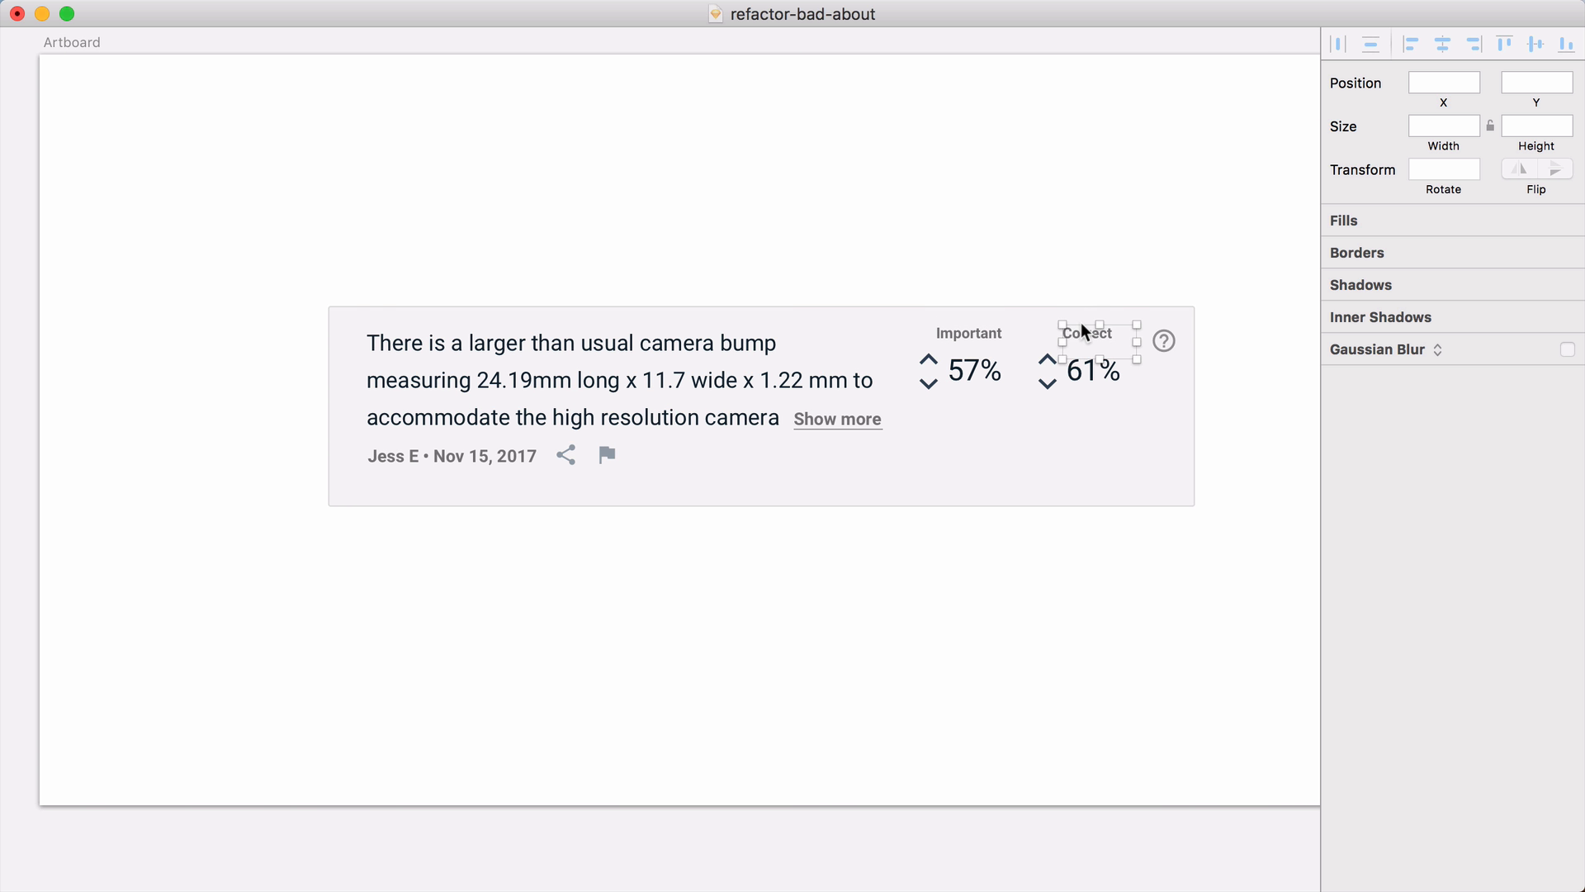
pyautogui.hotkey('shift', 'Left')
pyautogui.hotkey('shift', 'Left')
pyautogui.press('Left')
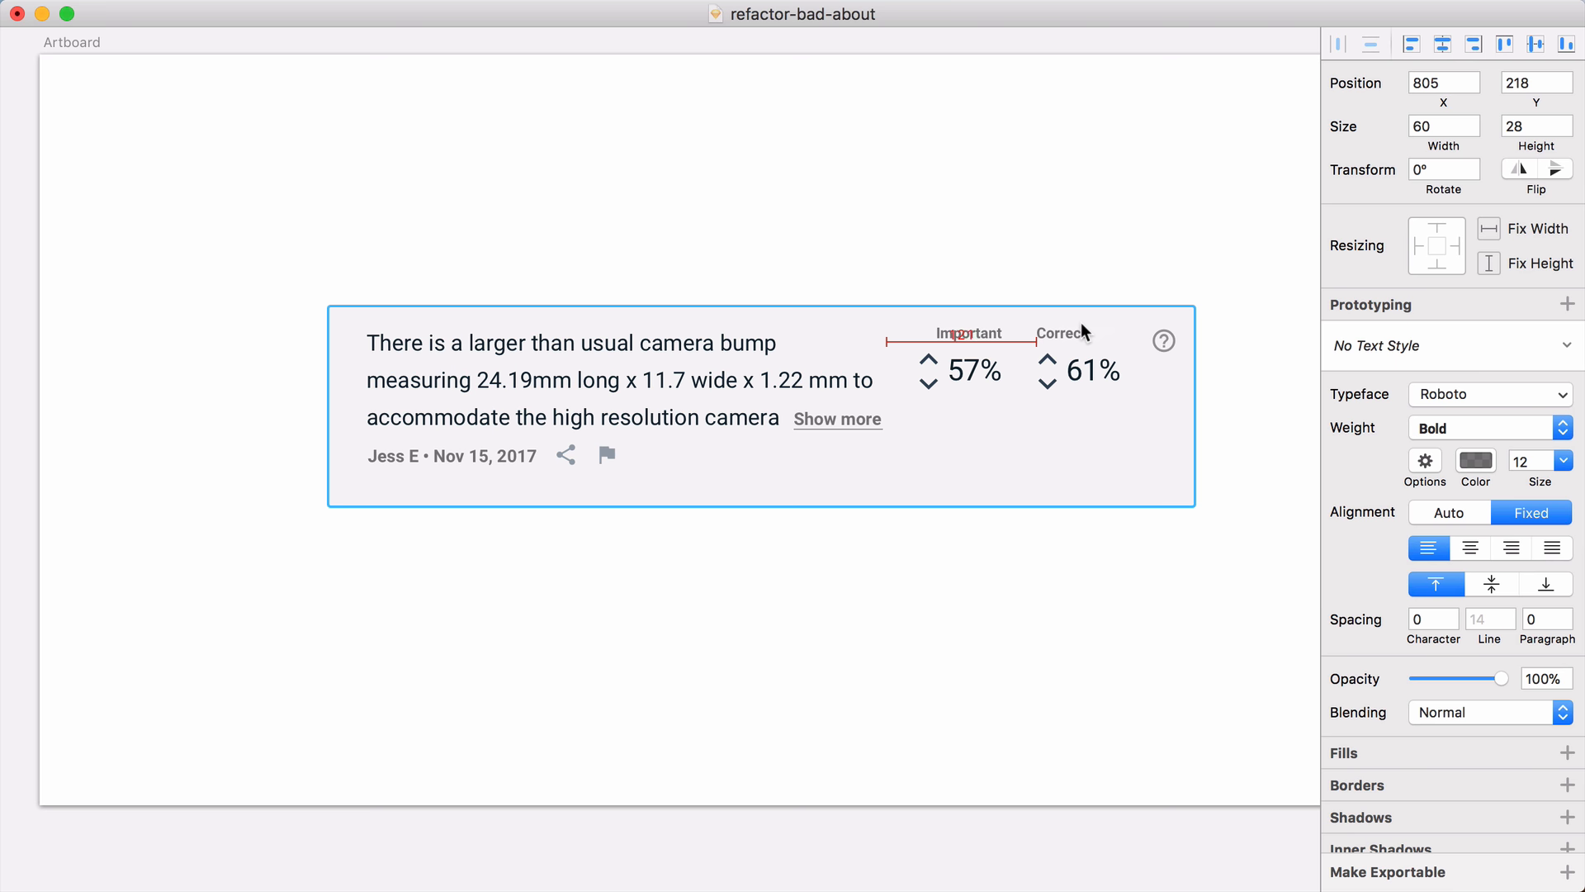
pyautogui.click(970, 340)
pyautogui.press('super+z')
pyautogui.press('super+z')
pyautogui.press('super+z')
# Step: Apply the Uppercase text transform to both the Important and Correct labels
pyautogui.keyDown('shift'); pyautogui.click(974, 334); pyautogui.keyUp('shift')
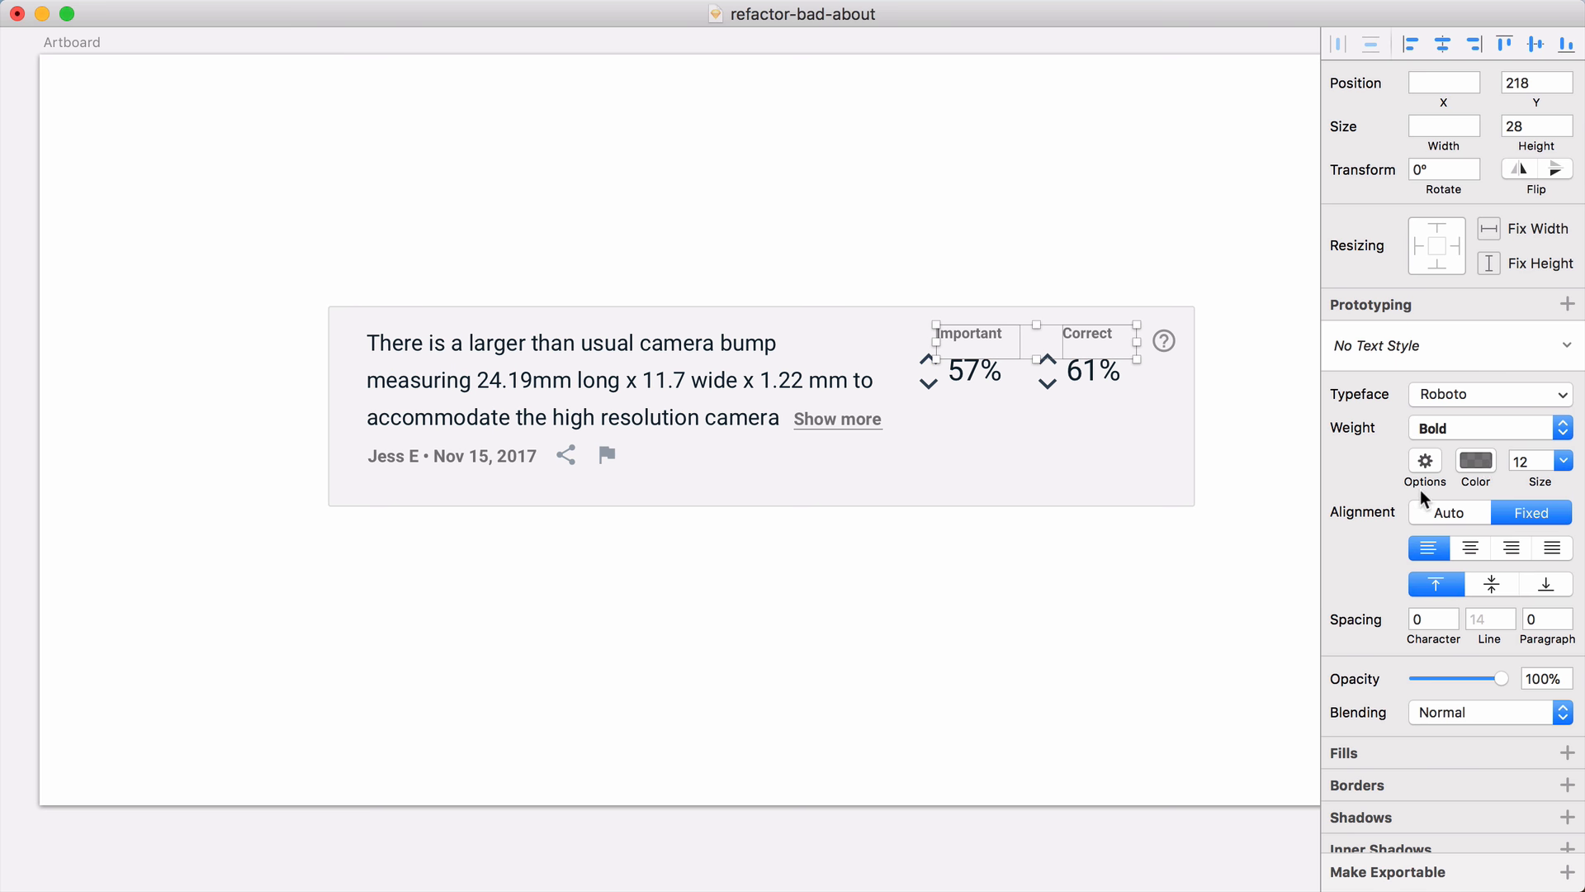
pyautogui.click(1425, 461)
pyautogui.click(1409, 639)
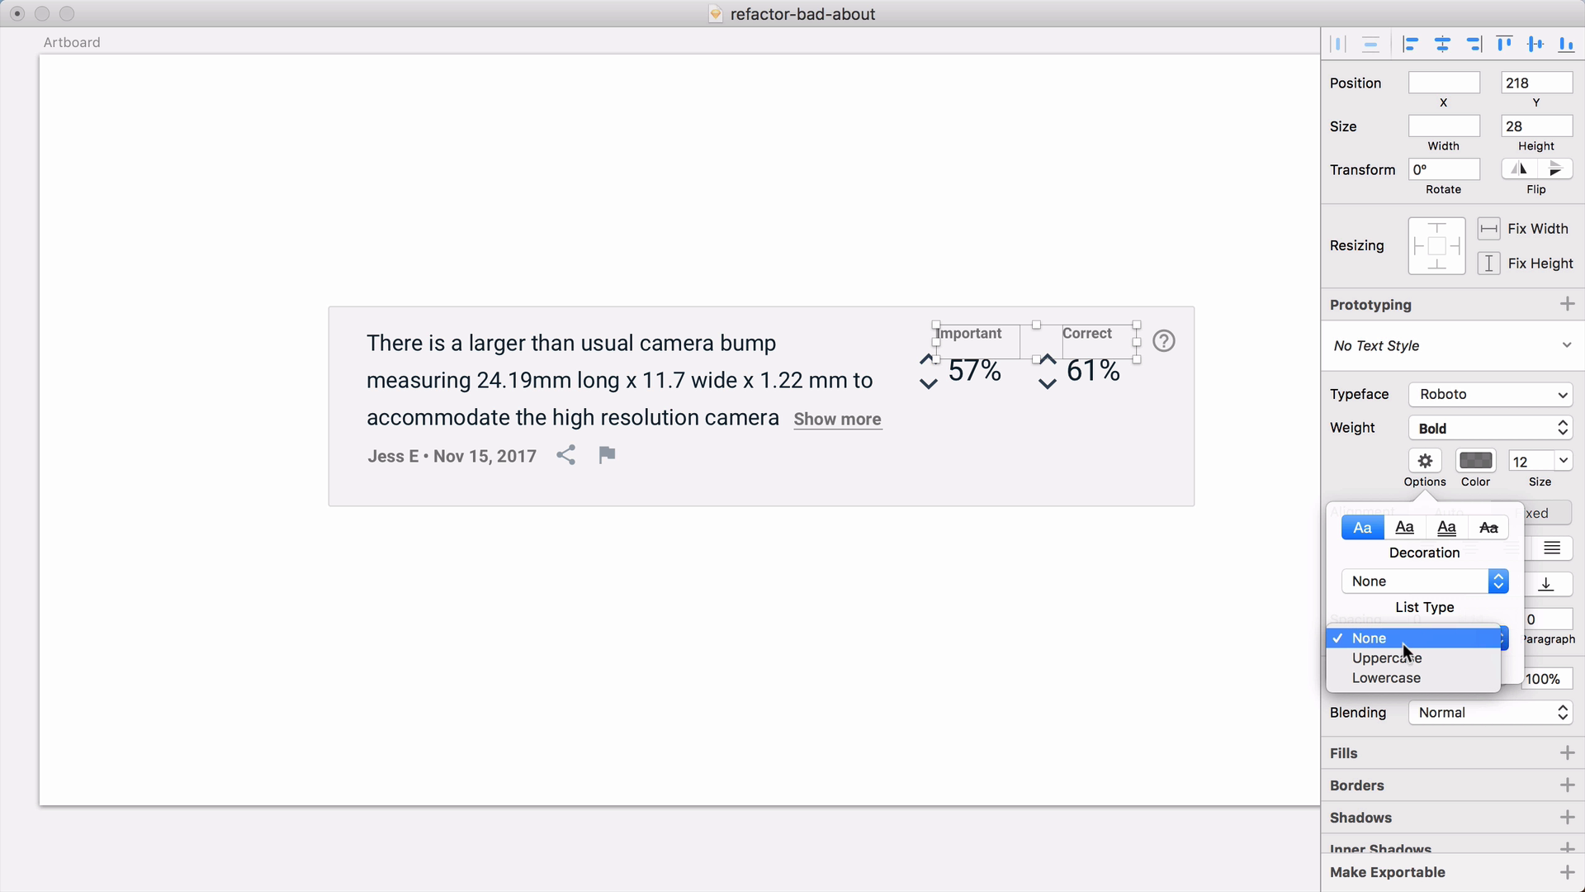
pyautogui.click(1401, 658)
pyautogui.click(1178, 549)
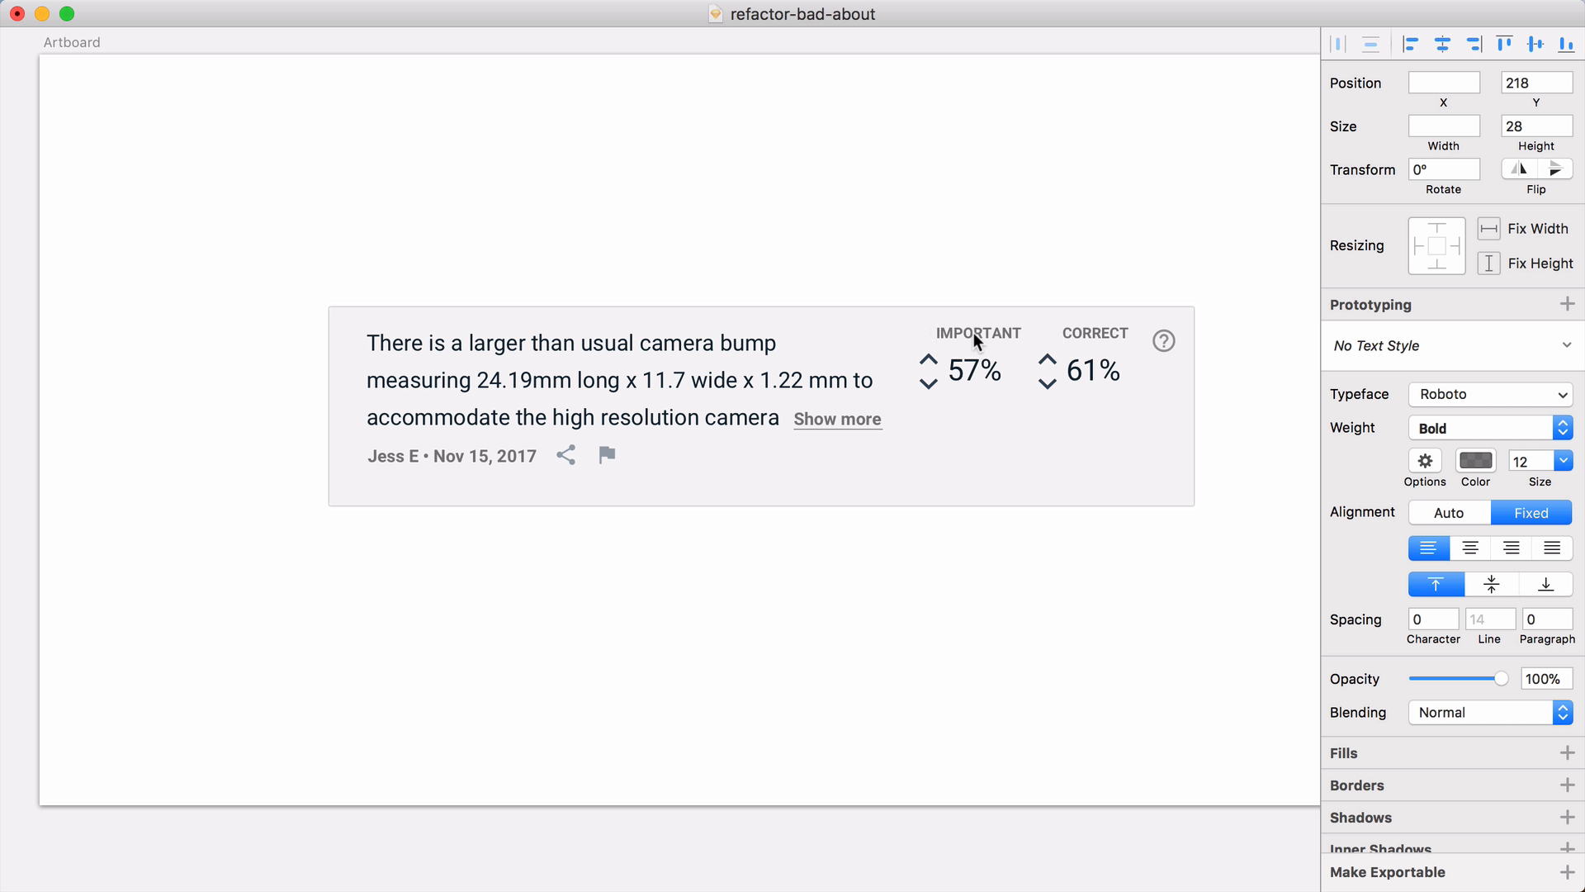
# Step: Set the character spacing of the Important and Correct labels to 0.6
pyautogui.click(1453, 615)
pyautogui.click(1452, 615)
pyautogui.click(1452, 615)
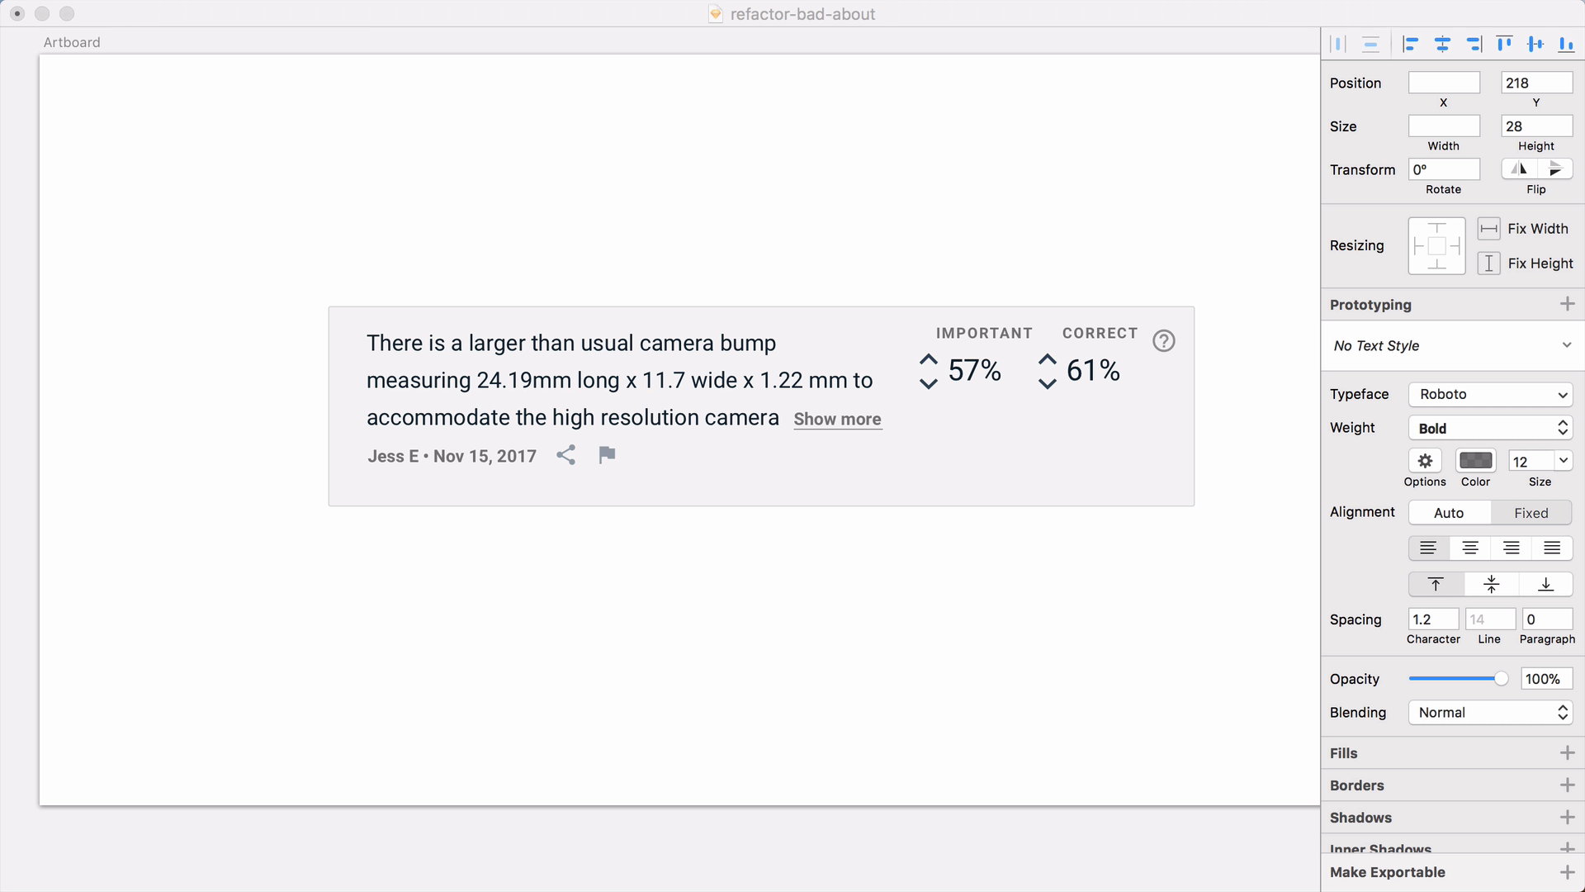
pyautogui.click(1453, 625)
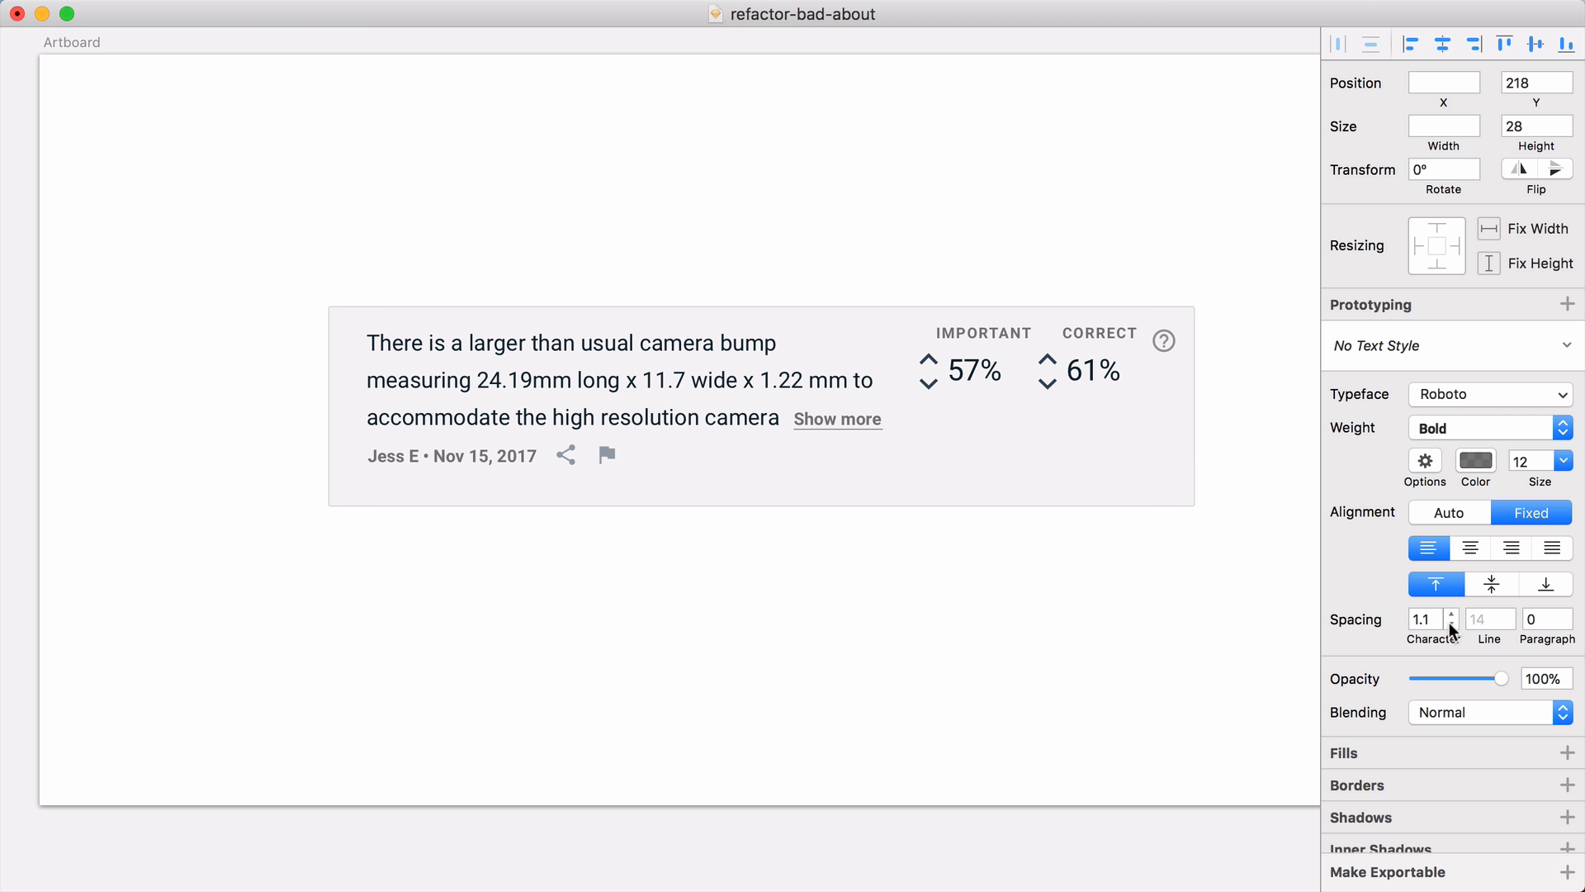
pyautogui.click(1452, 625)
pyautogui.click(1452, 625)
pyautogui.click(1452, 625)
pyautogui.click(1452, 625)
pyautogui.click(1452, 625)
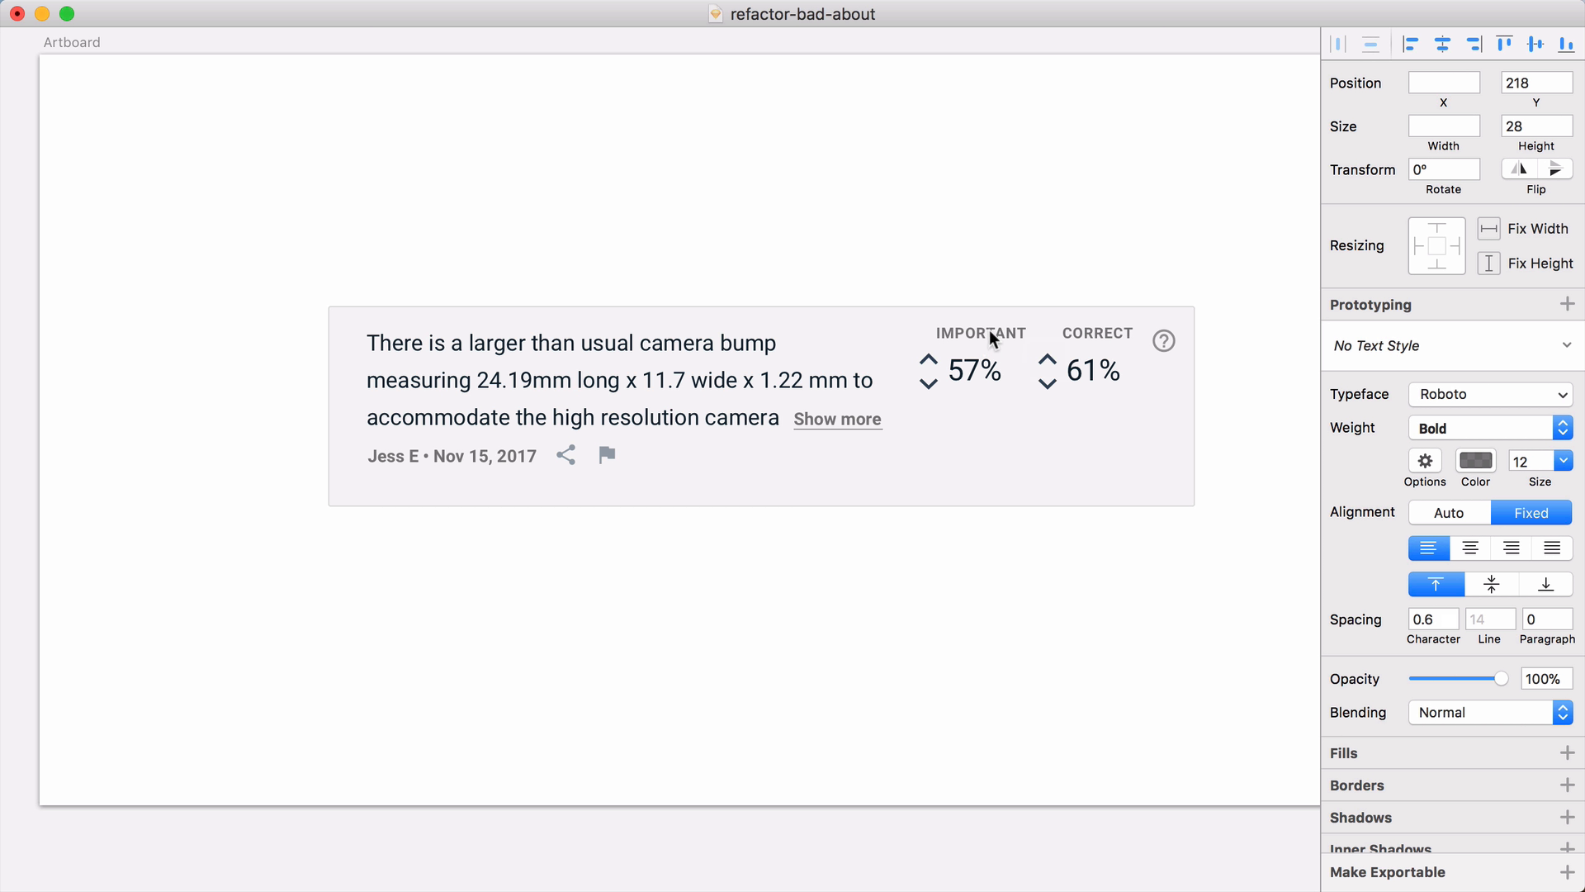
# Step: Shift the Important and Correct labels left together so Important lines up with the arrows below it
pyautogui.hotkey('shift', 'Right')
pyautogui.hotkey('shift', 'Left')
pyautogui.press('Left')
pyautogui.press('Left')
pyautogui.press('Left')
pyautogui.press('Left')
pyautogui.press('Left')
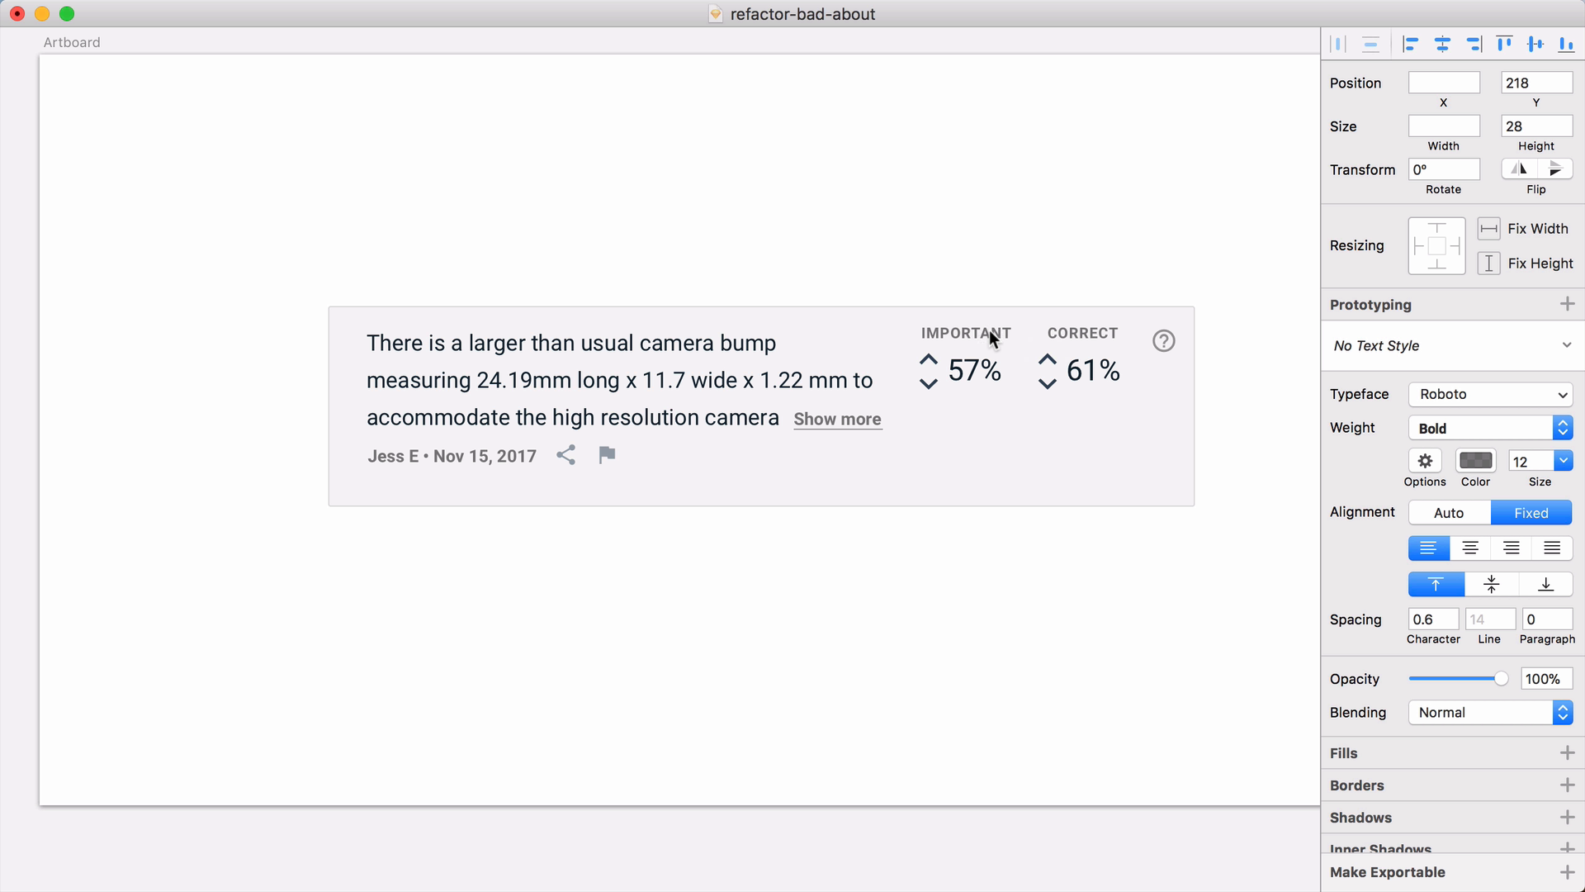
pyautogui.press('Left')
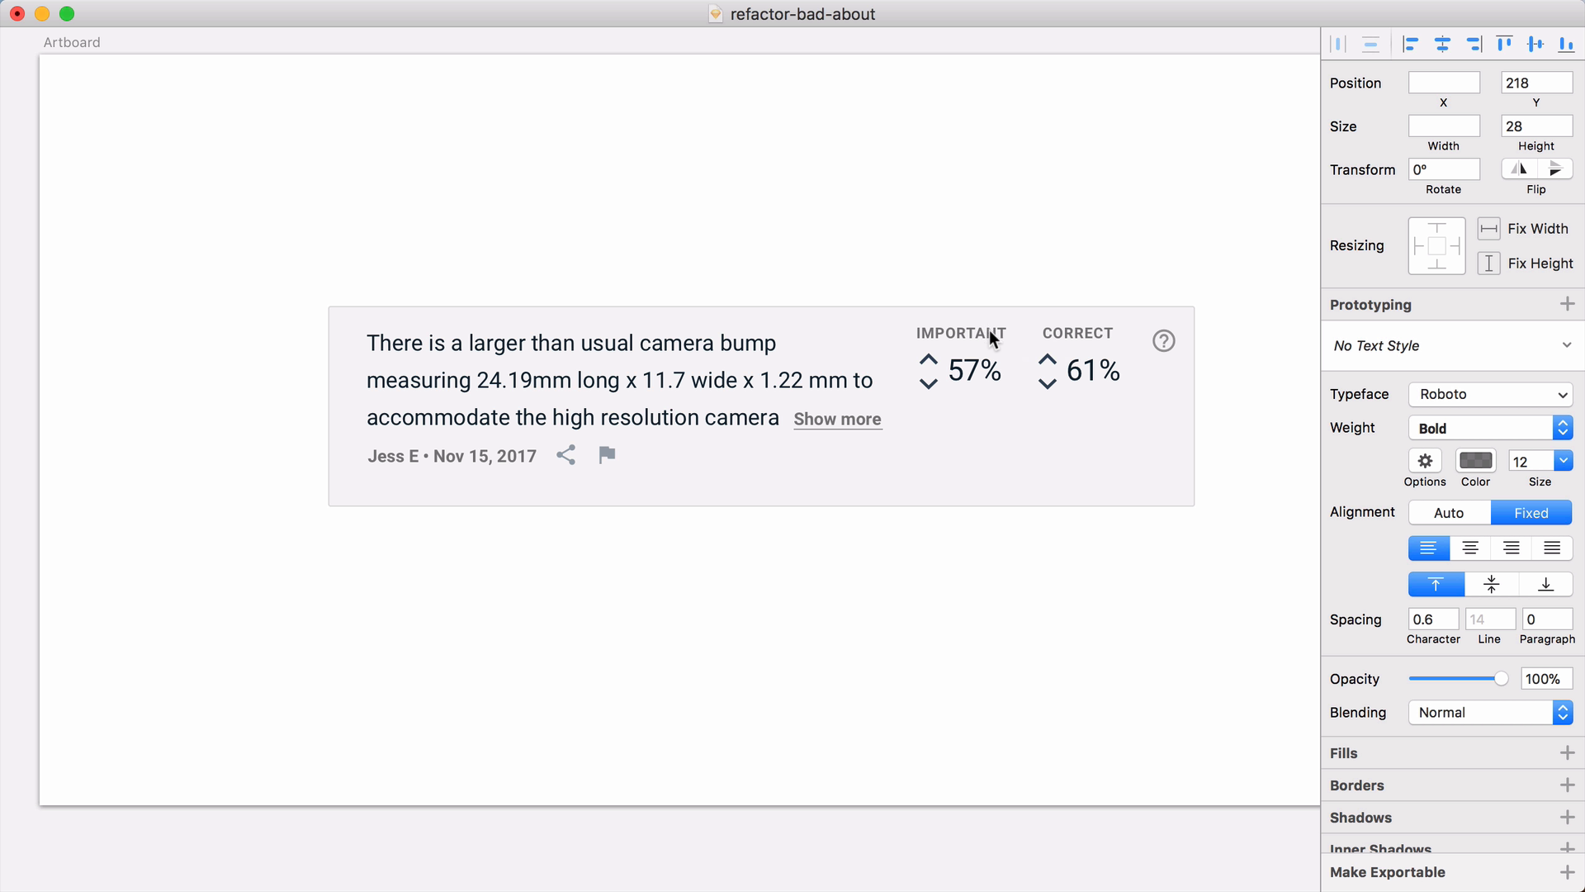
# Step: Nudge the Correct label left to X 806 so it lines up with its arrows
pyautogui.click(1062, 329)
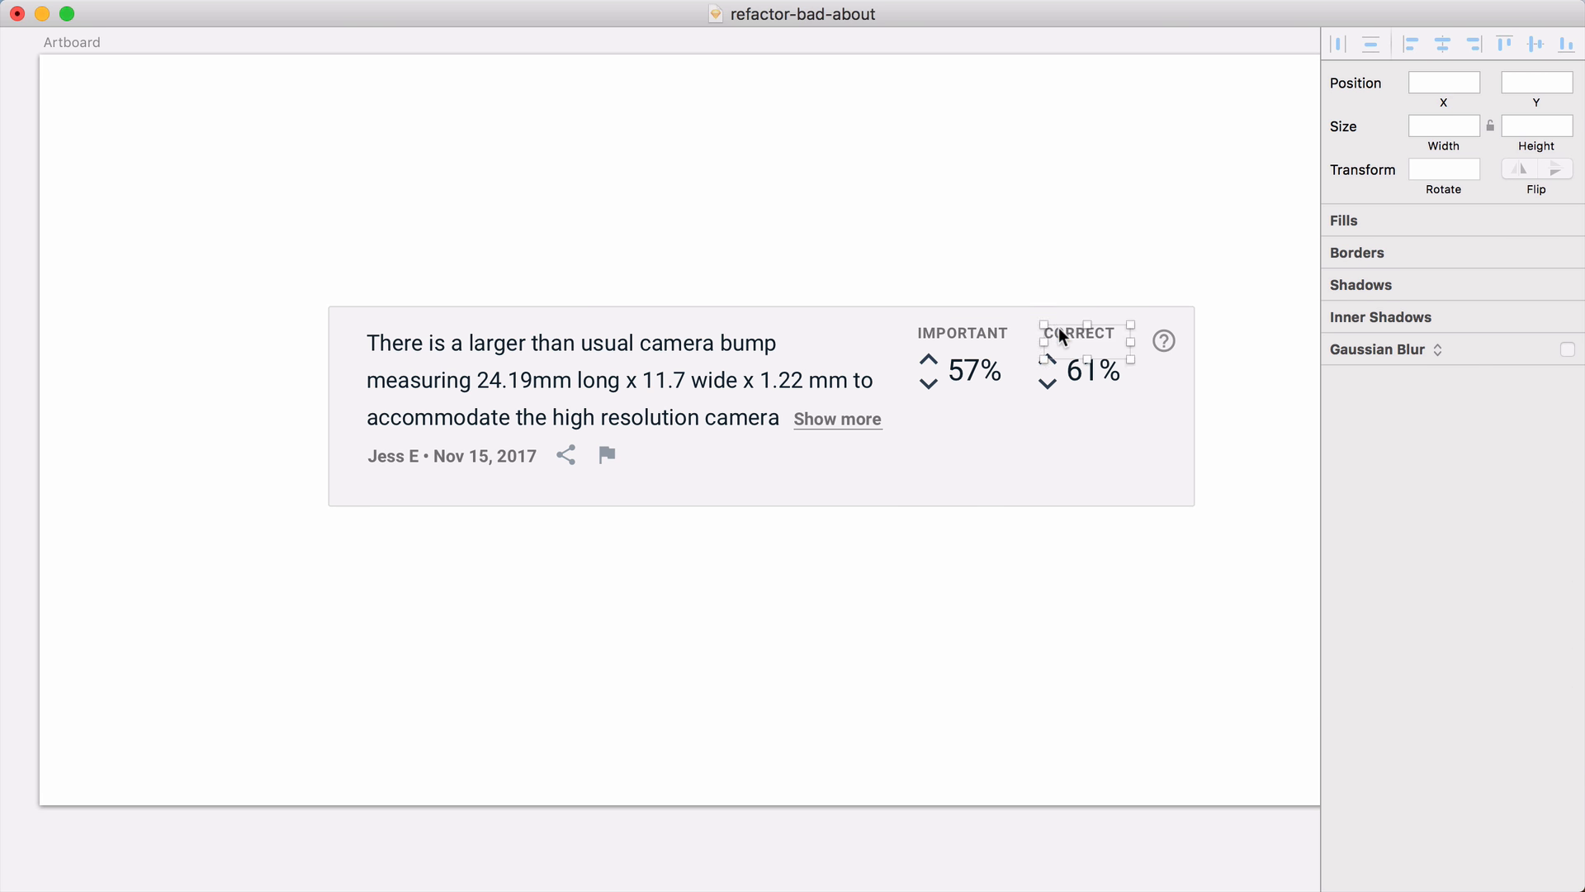
pyautogui.press('Left')
pyautogui.press('Left')
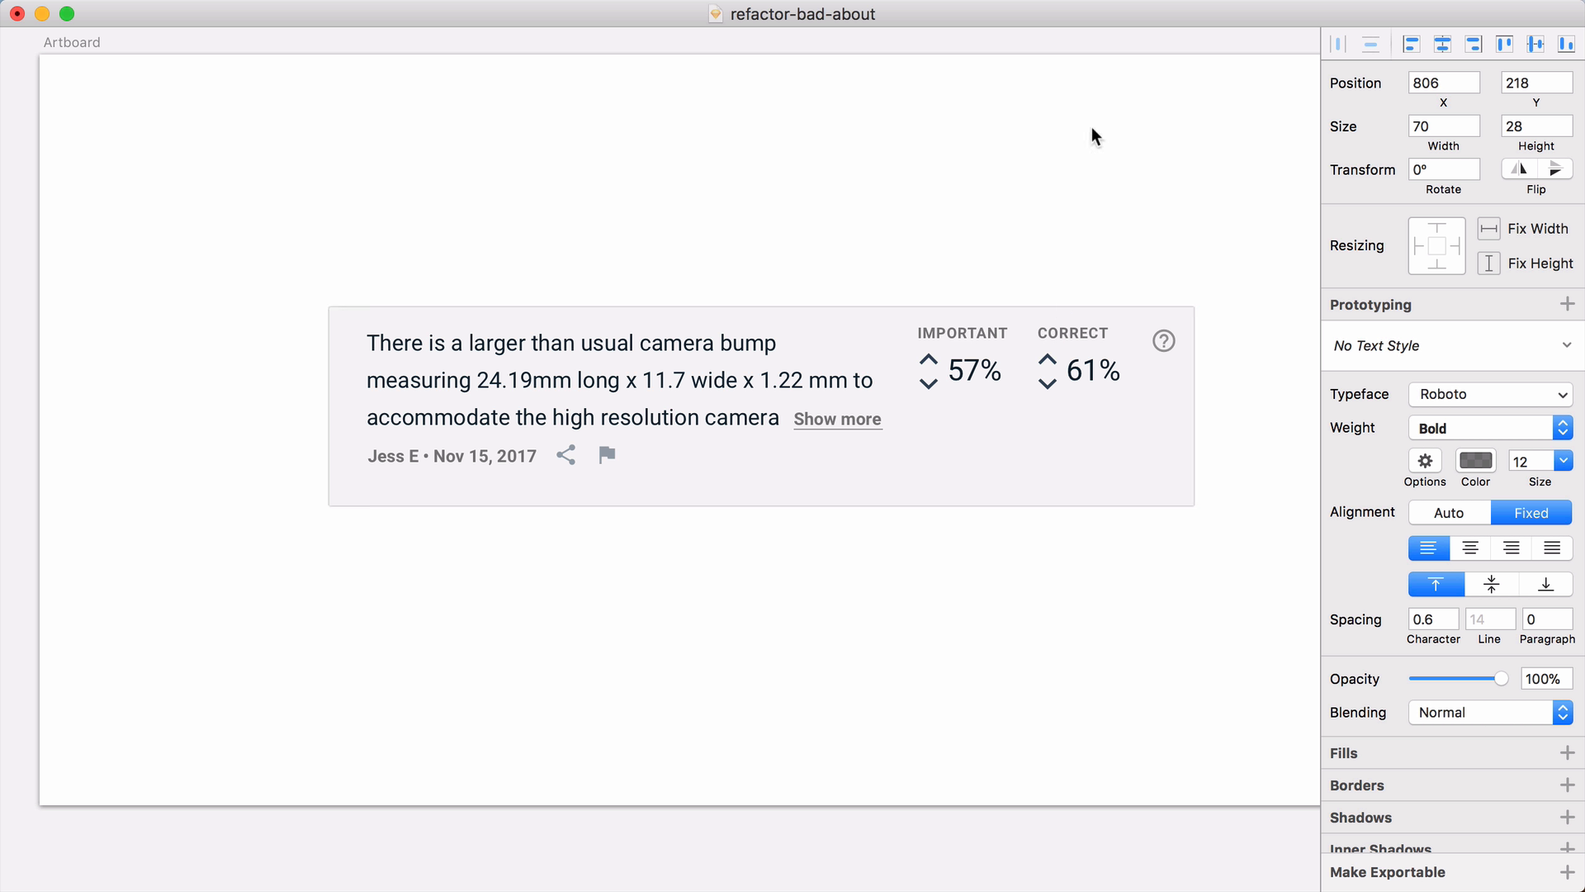
# Step: Select both voting score groups with their labels and arrows and move them down by one large nudge
pyautogui.moveTo(1087, 260); pyautogui.dragTo(921, 373)
pyautogui.keyDown('shift'); pyautogui.click(1107, 318); pyautogui.keyUp('shift')
pyautogui.hotkey('shift', 'Down')
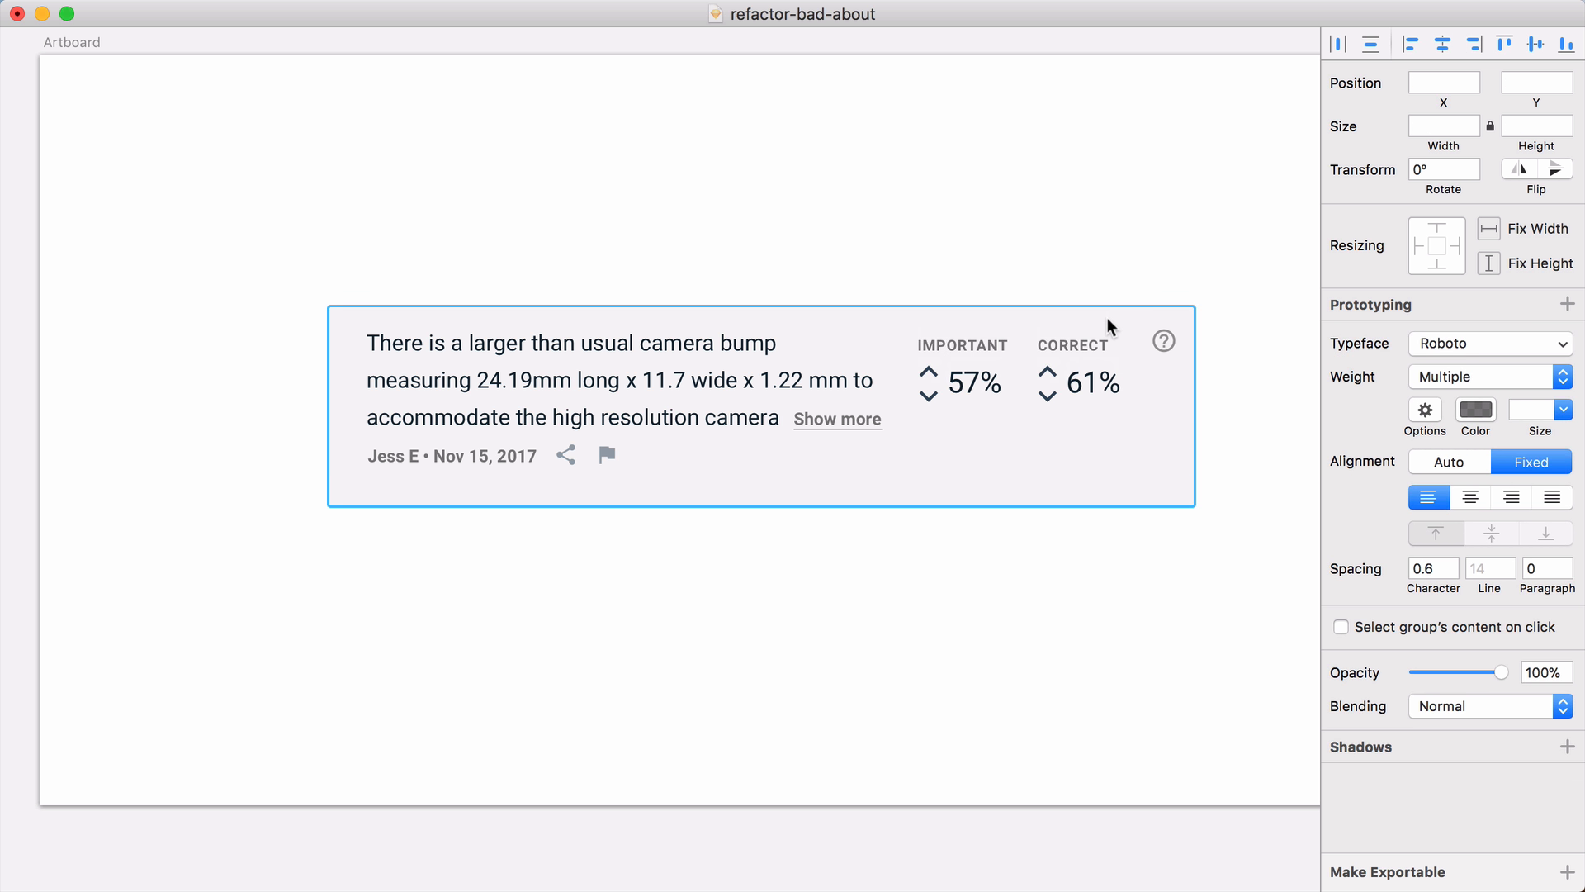
# Step: Try shifting the voting scores left towards the description text and return them to their place
pyautogui.hotkey('shift', 'Left')
pyautogui.hotkey('shift', 'Left')
pyautogui.hotkey('shift', 'Left')
pyautogui.hotkey('shift', 'Left')
pyautogui.hotkey('shift', 'Left')
pyautogui.hotkey('shift', 'Left')
pyautogui.hotkey('shift', 'Left')
pyautogui.hotkey('shift', 'Left')
pyautogui.hotkey('shift', 'Left')
pyautogui.hotkey('shift', 'Left')
pyautogui.hotkey('shift', 'Left')
pyautogui.hotkey('shift', 'Left')
pyautogui.hotkey('shift', 'Left')
pyautogui.hotkey('shift', 'Left')
pyautogui.hotkey('shift', 'Left')
pyautogui.hotkey('shift', 'Left')
pyautogui.hotkey('shift', 'Left')
pyautogui.hotkey('shift', 'Left')
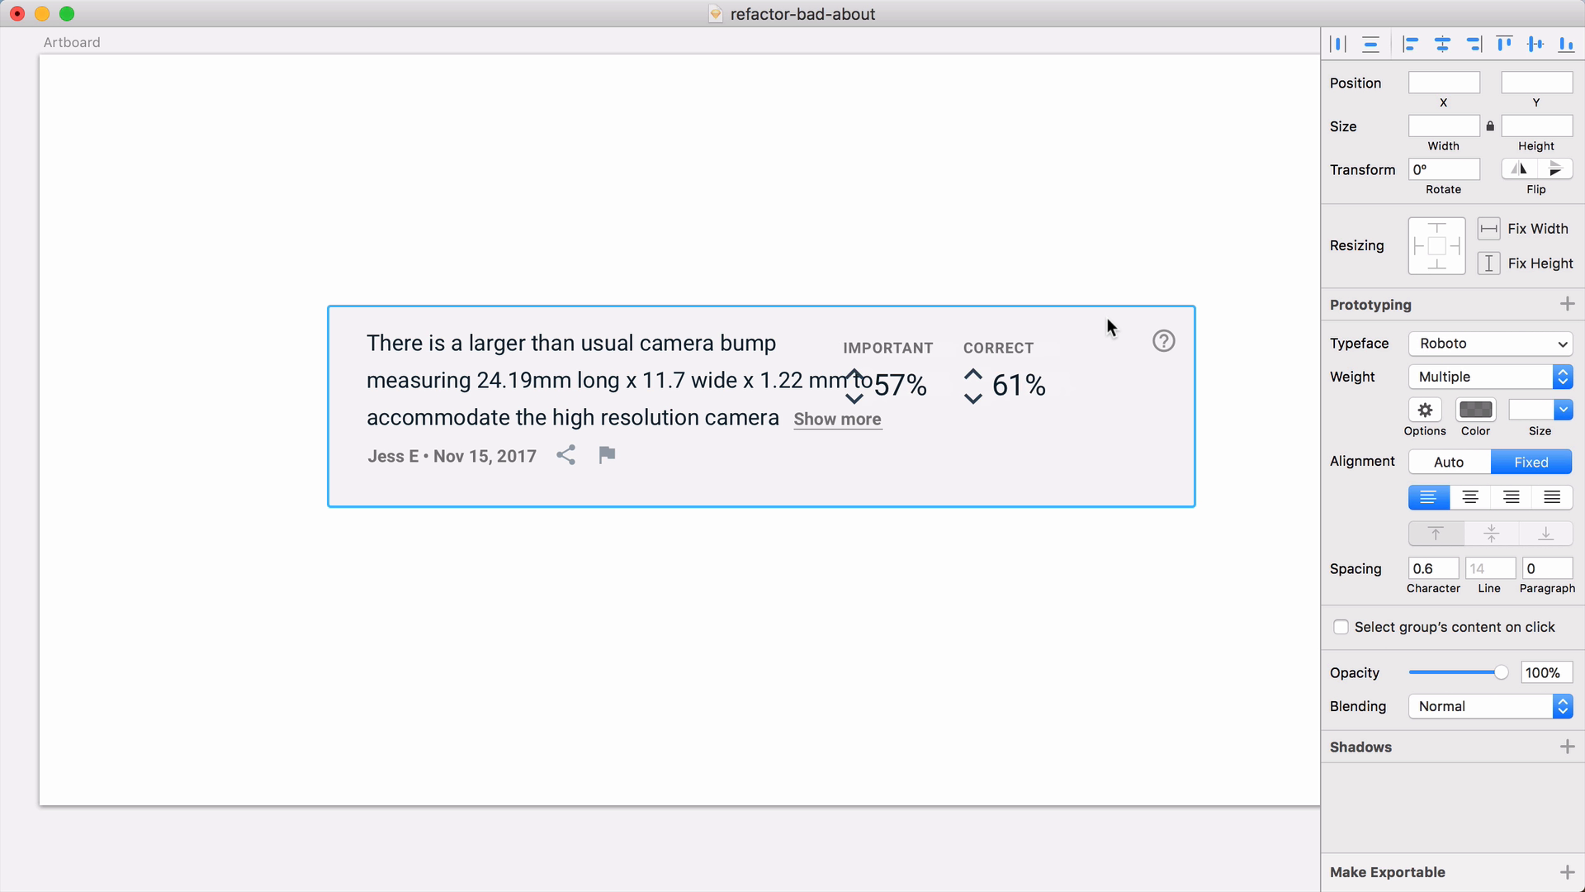
pyautogui.hotkey('shift', 'Right')
pyautogui.hotkey('shift', 'Right')
pyautogui.hotkey('shift', 'Right')
pyautogui.hotkey('shift', 'Right')
pyautogui.hotkey('shift', 'Right')
pyautogui.hotkey('shift', 'Right')
pyautogui.hotkey('shift', 'Right')
pyautogui.hotkey('shift', 'Right')
pyautogui.hotkey('shift', 'Right')
pyautogui.hotkey('shift', 'Right')
pyautogui.hotkey('shift', 'Right')
pyautogui.hotkey('shift', 'Right')
pyautogui.hotkey('shift', 'Right')
pyautogui.hotkey('shift', 'Right')
pyautogui.hotkey('shift', 'Right')
pyautogui.hotkey('shift', 'Right')
pyautogui.hotkey('shift', 'Right')
pyautogui.hotkey('shift', 'Right')
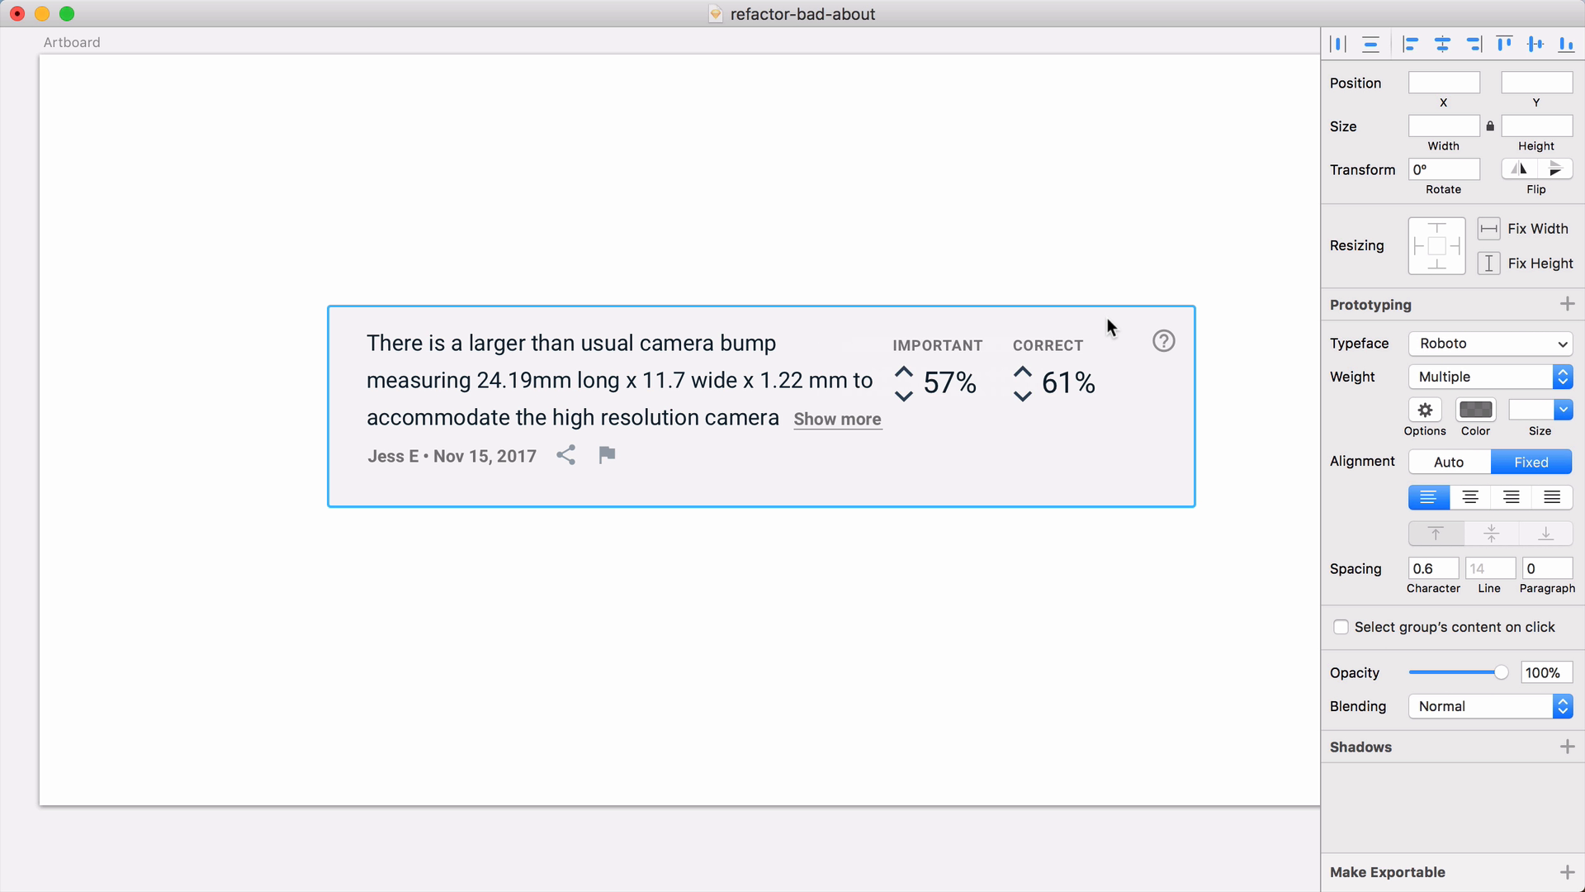
pyautogui.click(1230, 239)
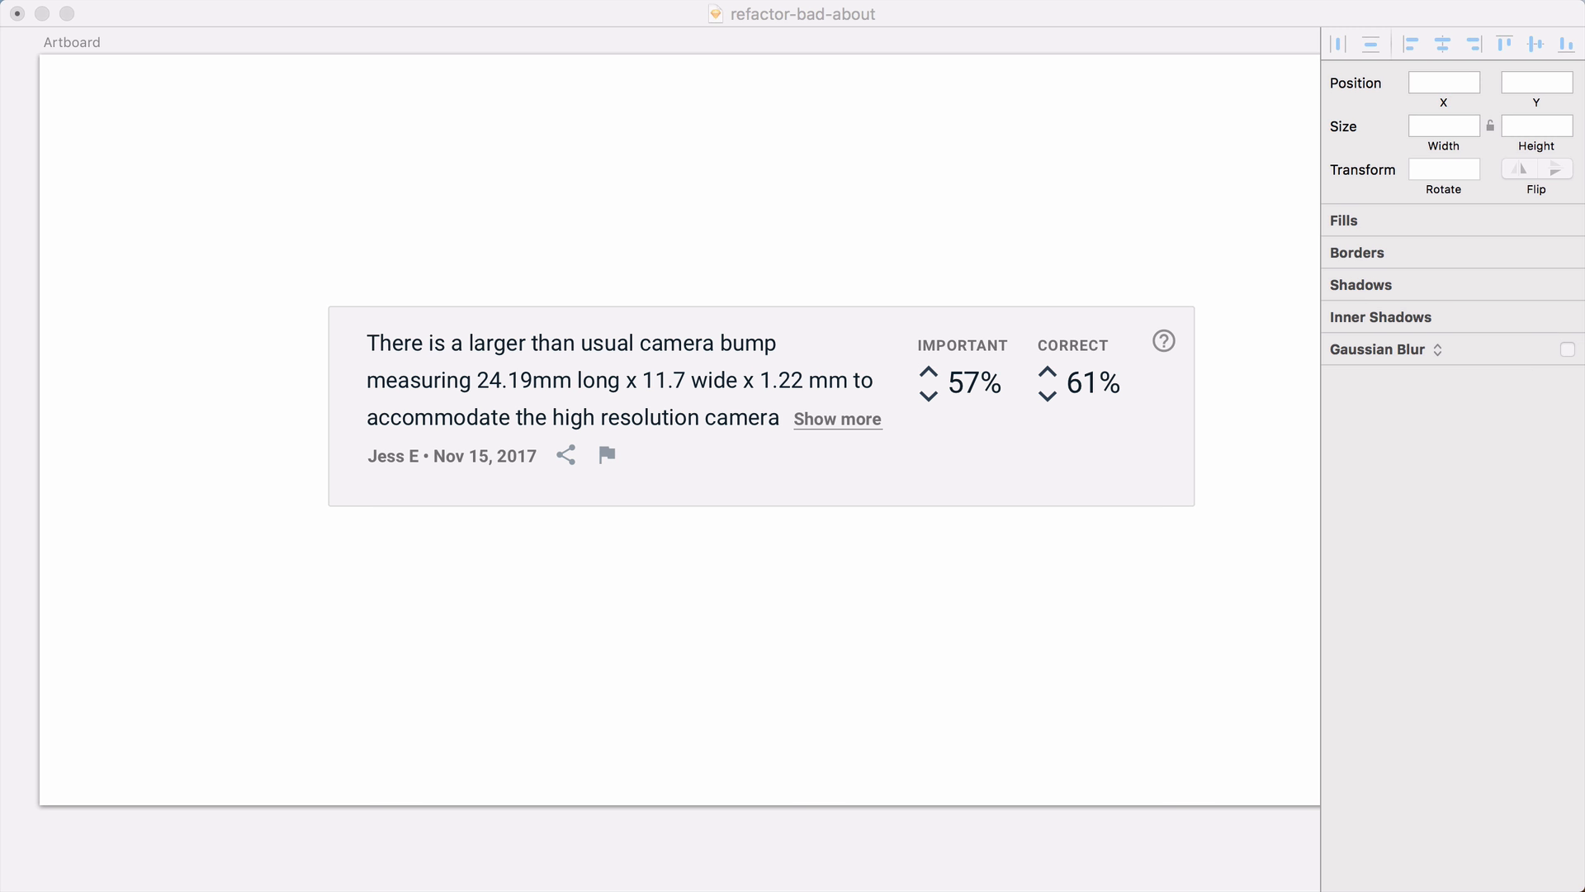
pyautogui.click(897, 570)
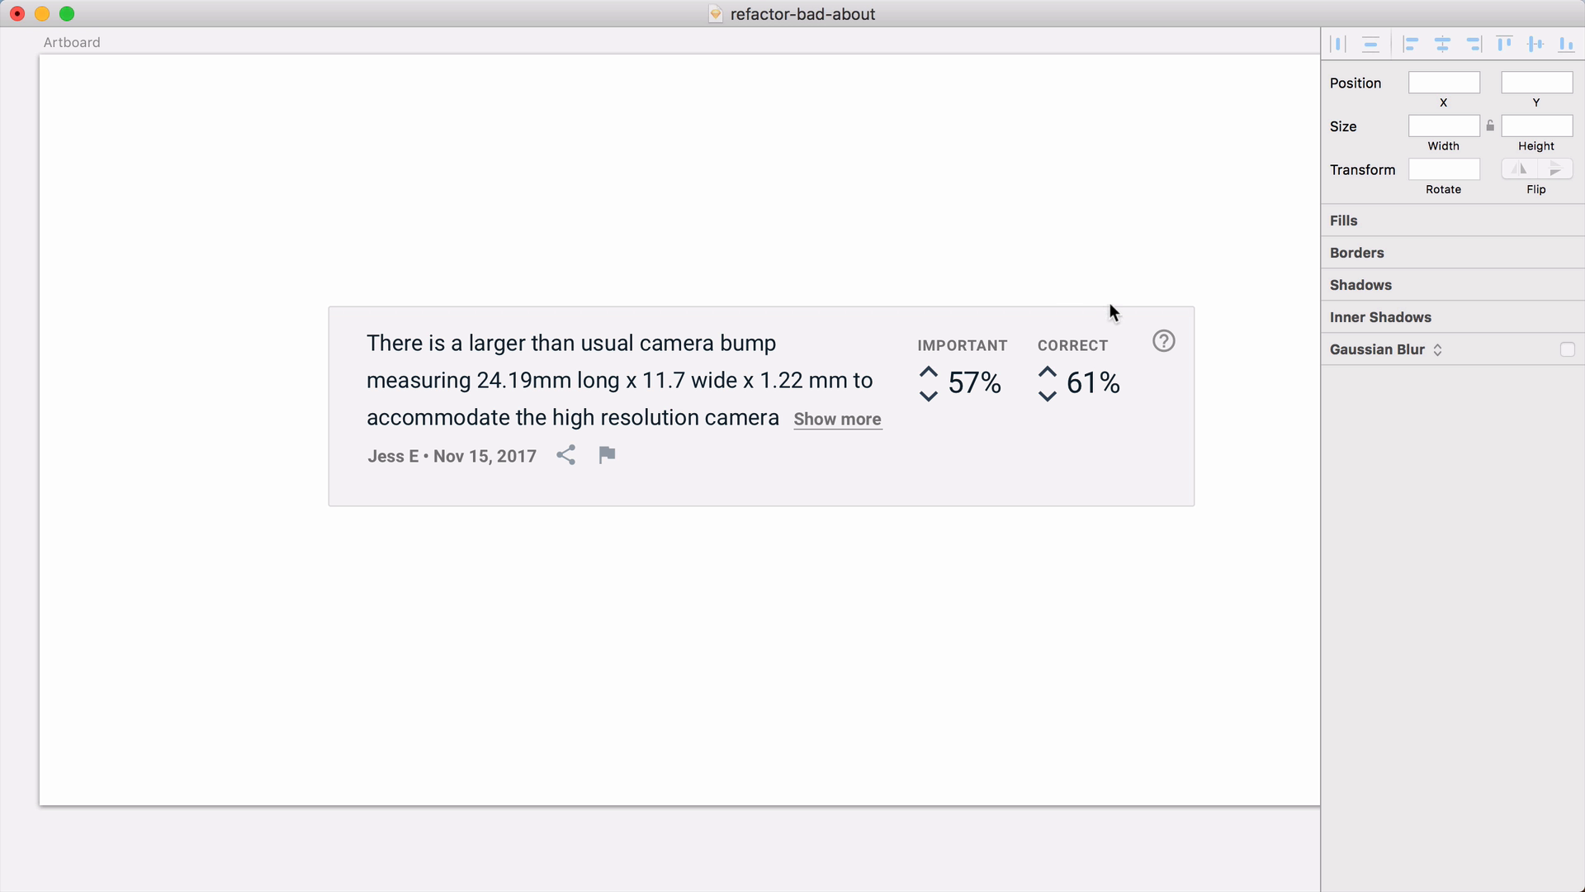
# Step: Switch to the live BadAbout page in Chrome and review the Voting help and the information-interpretation help
pyautogui.press('super+Tab')
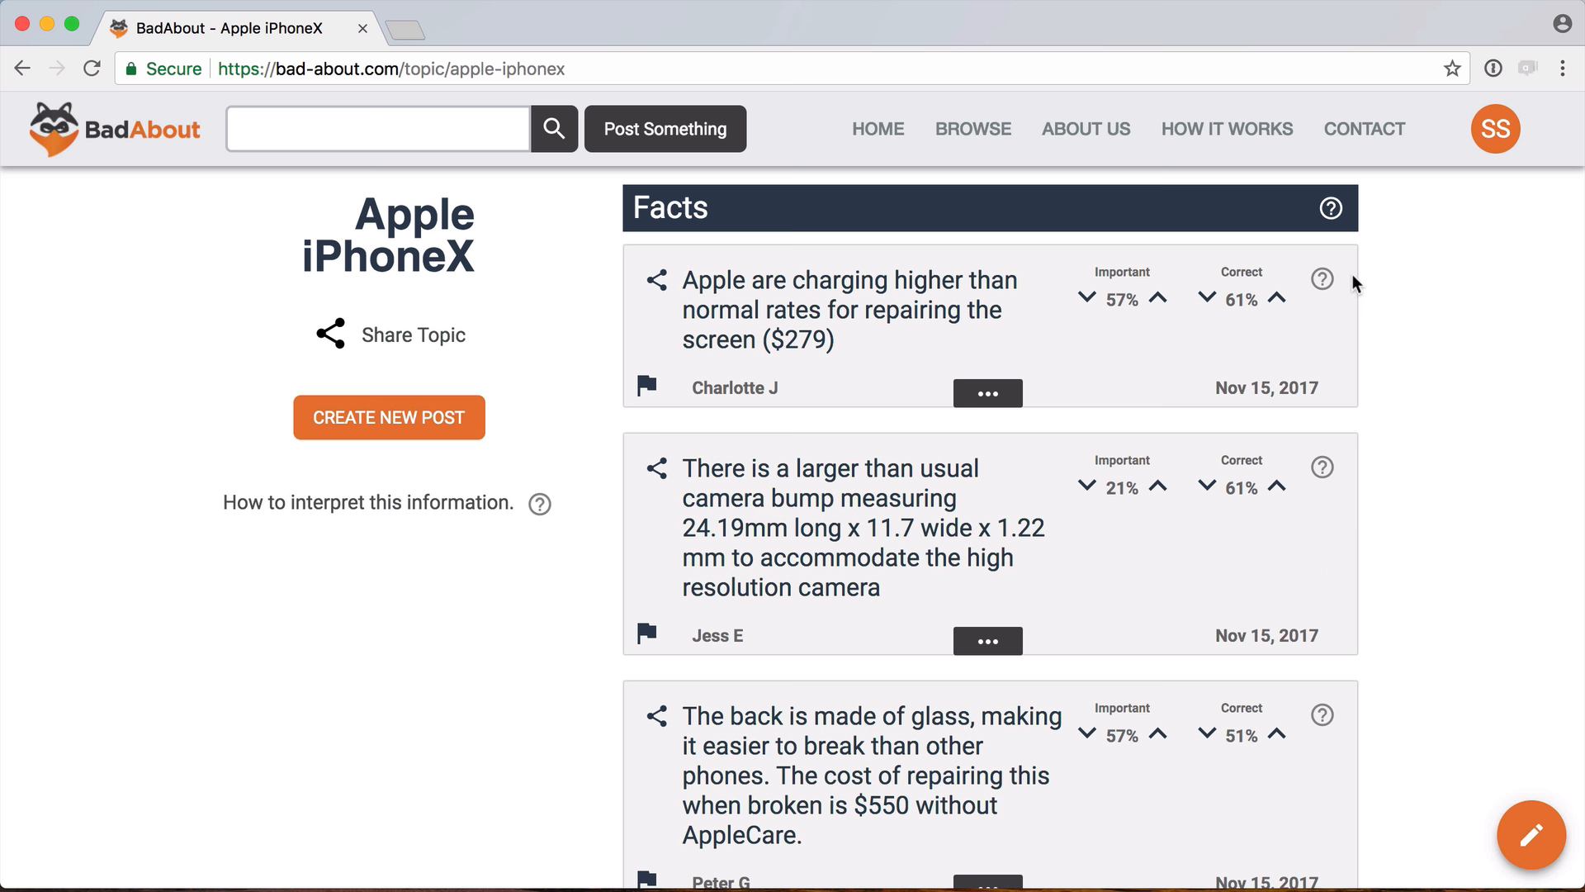
pyautogui.click(1322, 279)
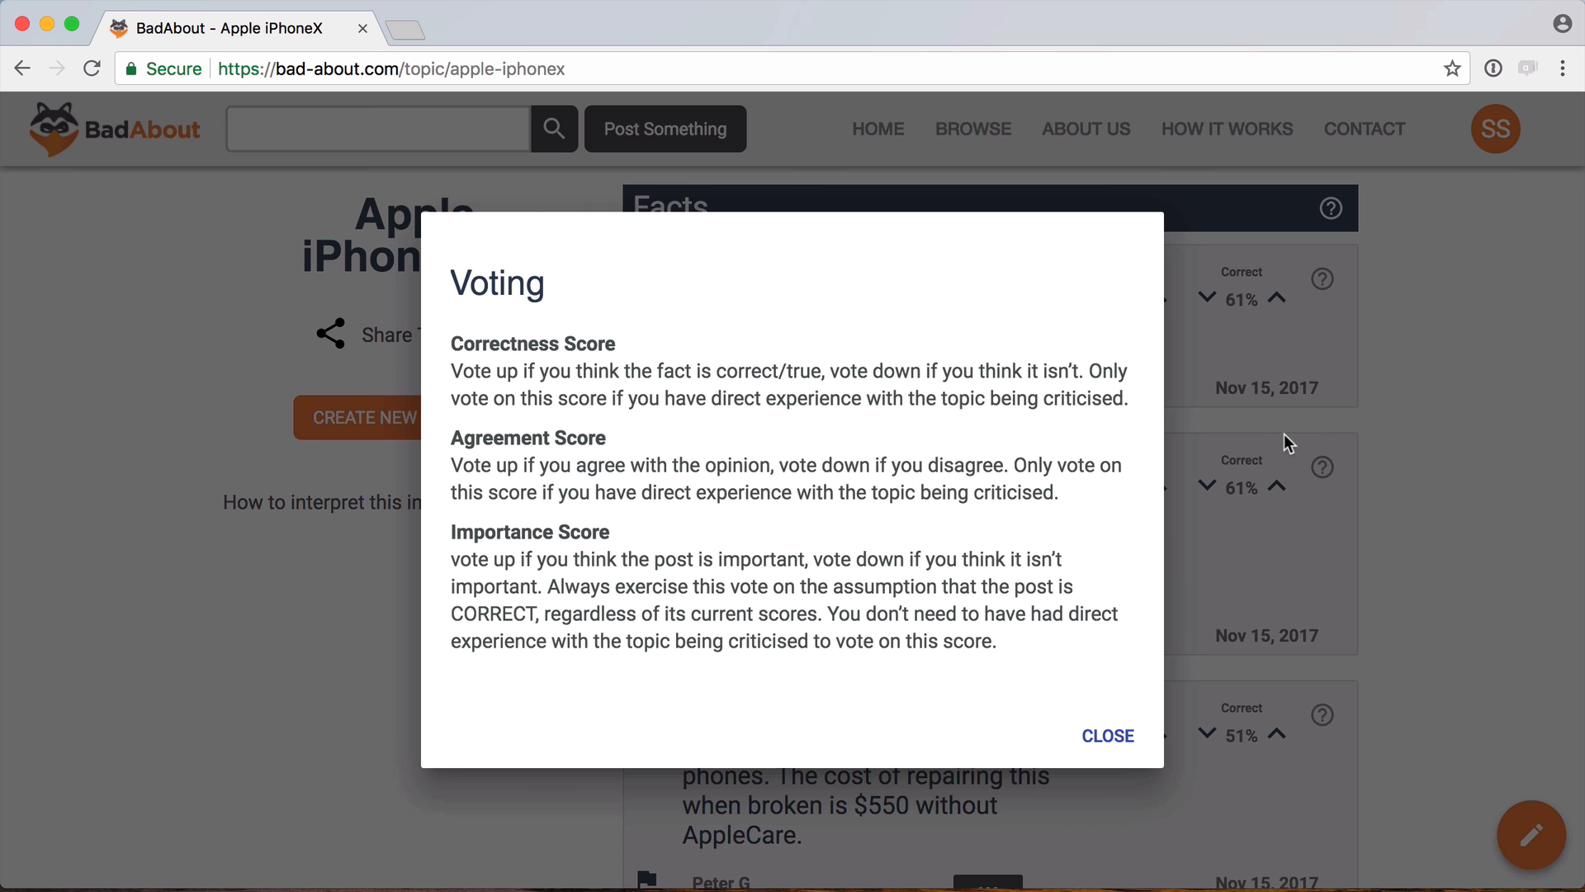
pyautogui.click(1109, 736)
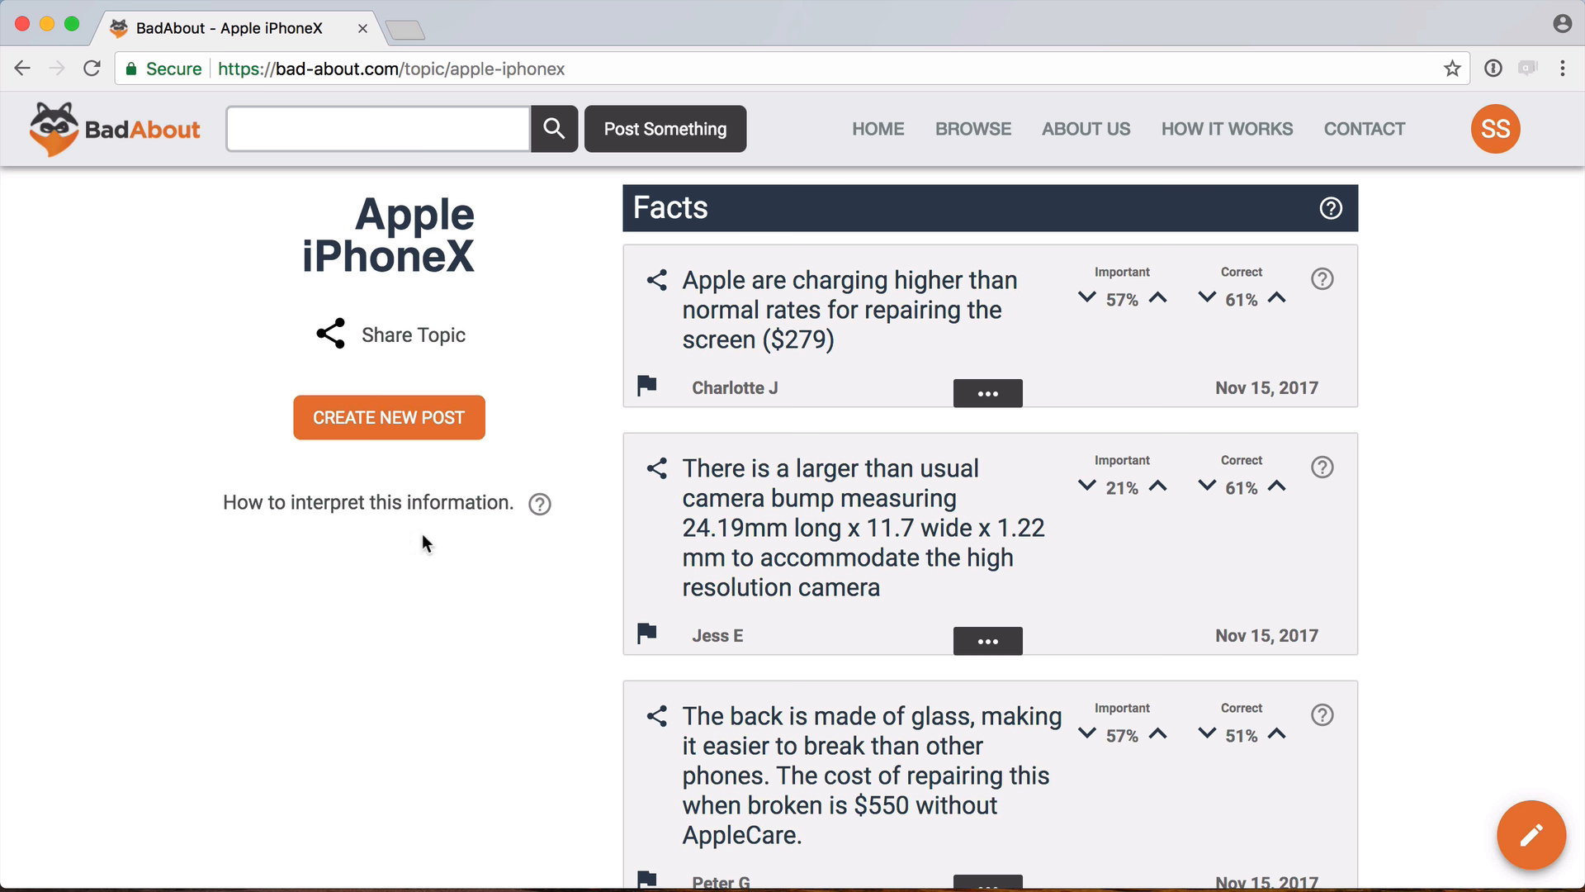
pyautogui.click(540, 507)
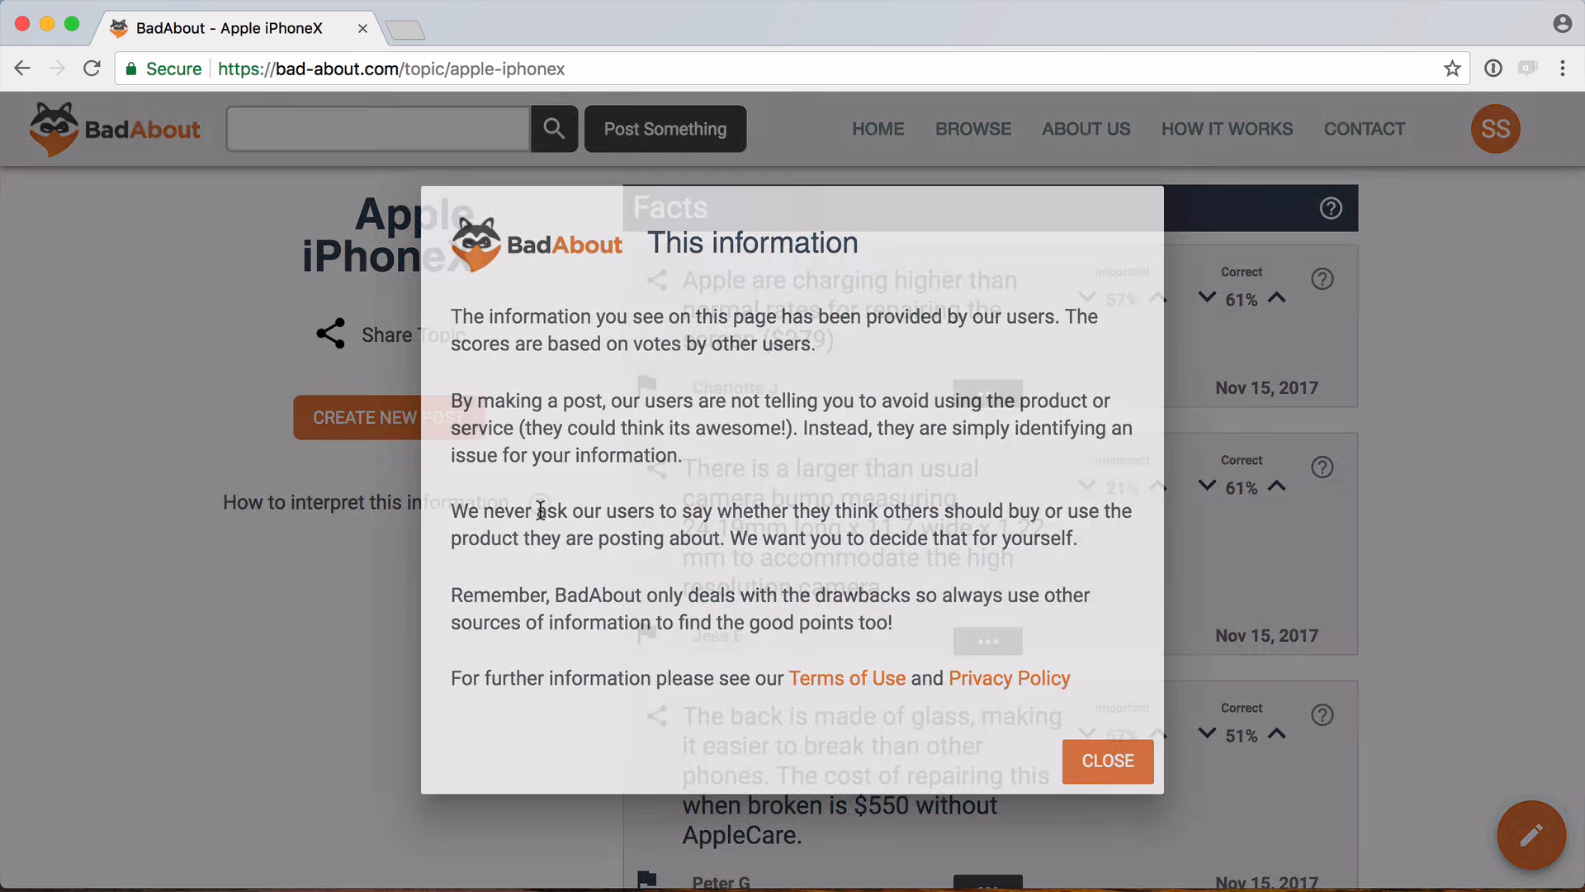
pyautogui.click(1090, 755)
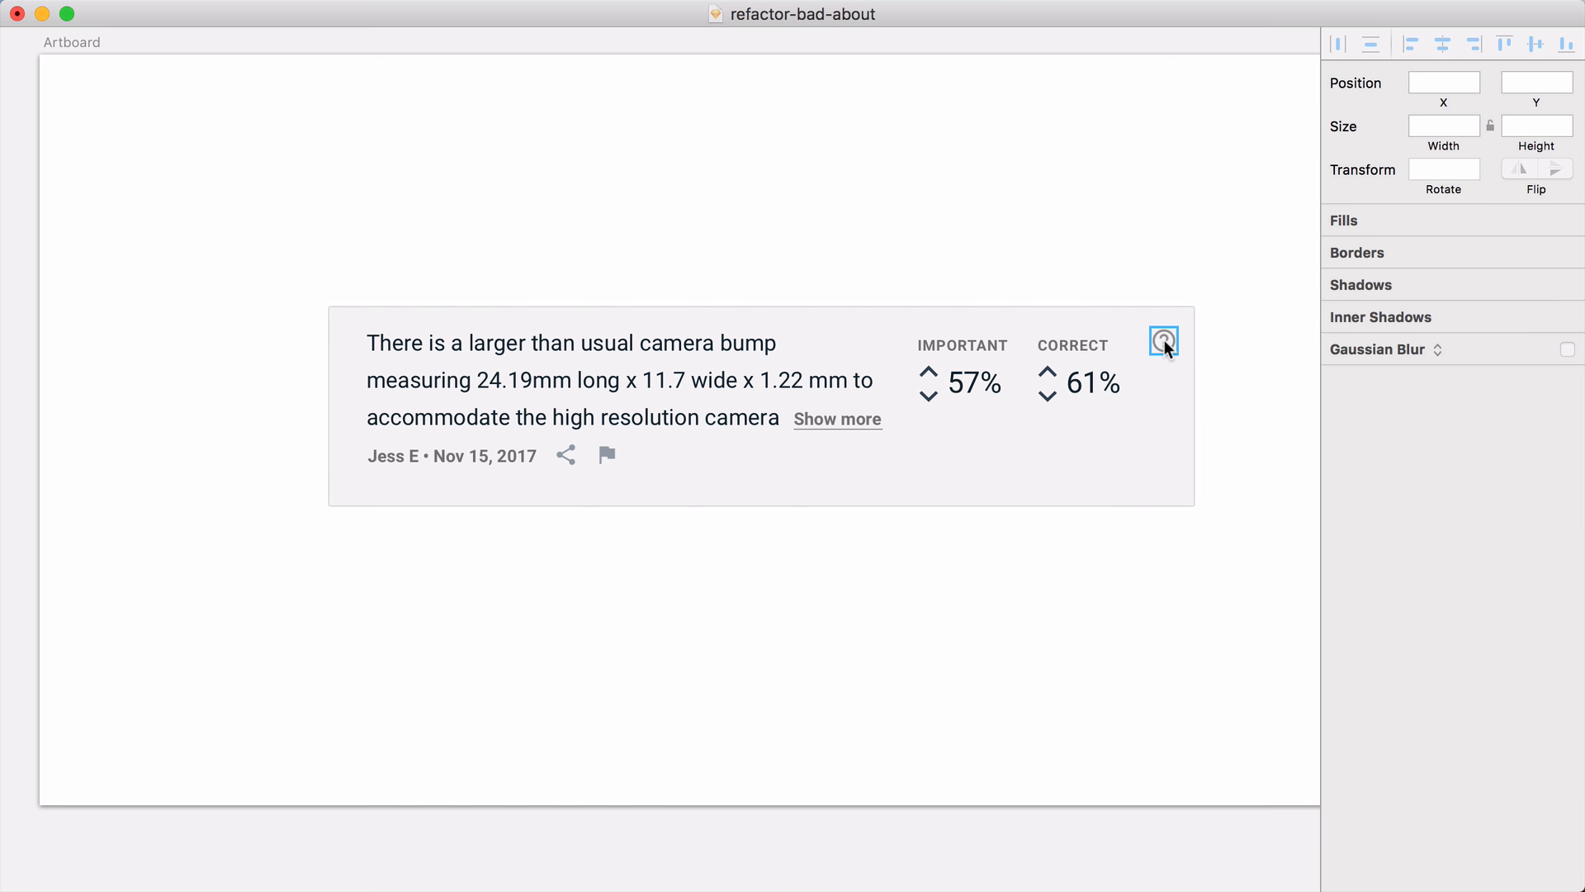
# Step: Switch back to Sketch and delete the question-mark help icon beside the Correct score
pyautogui.click(1162, 342)
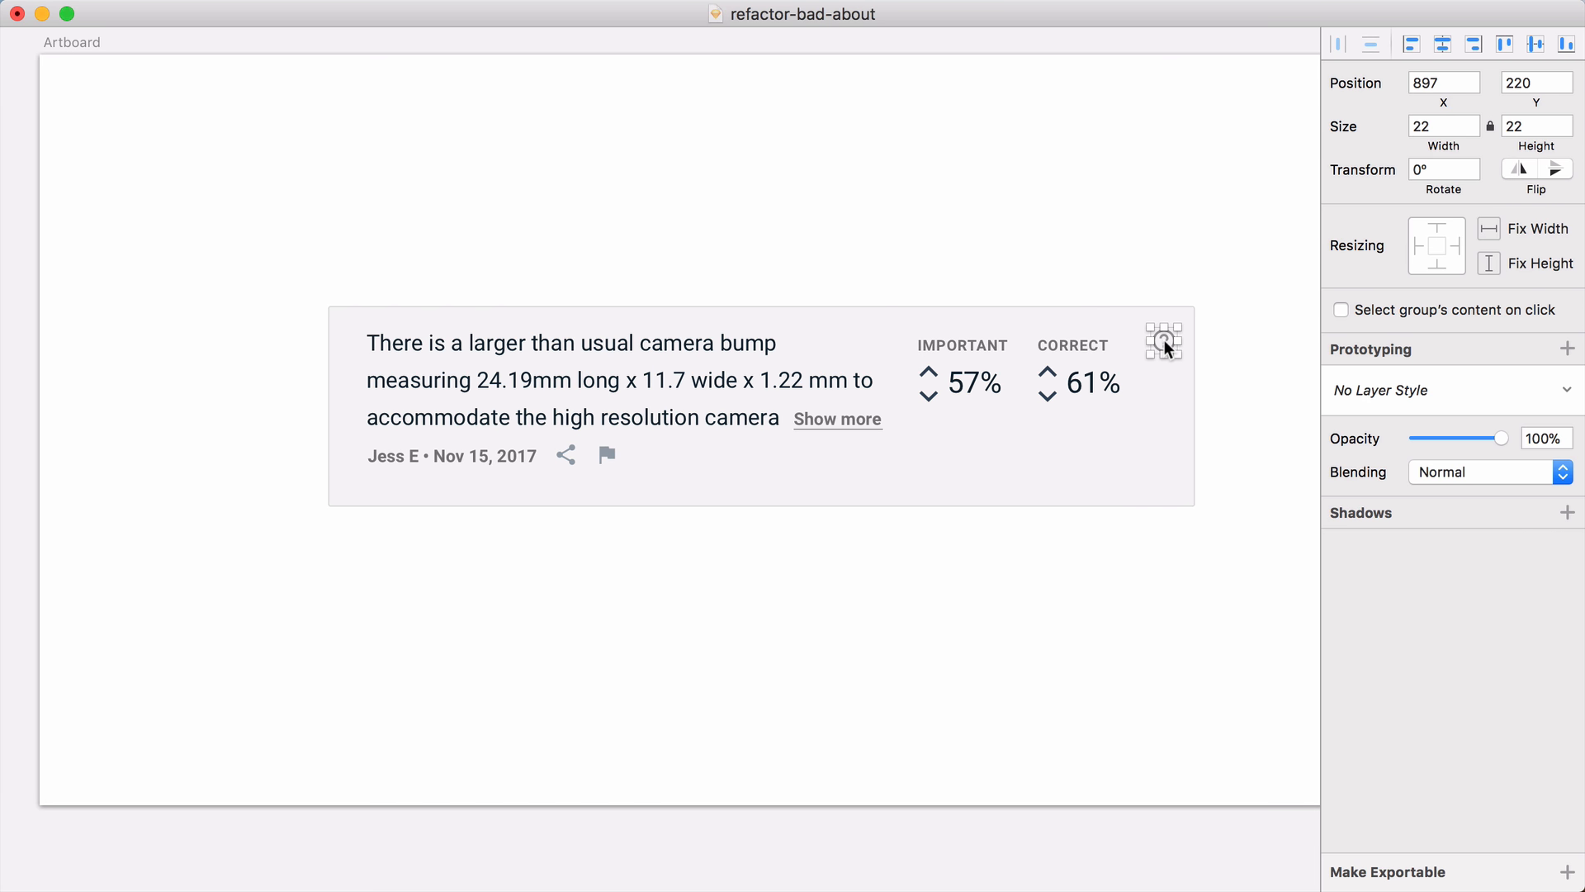
pyautogui.press('Delete')
pyautogui.press('super+Tab')
pyautogui.click(788, 393)
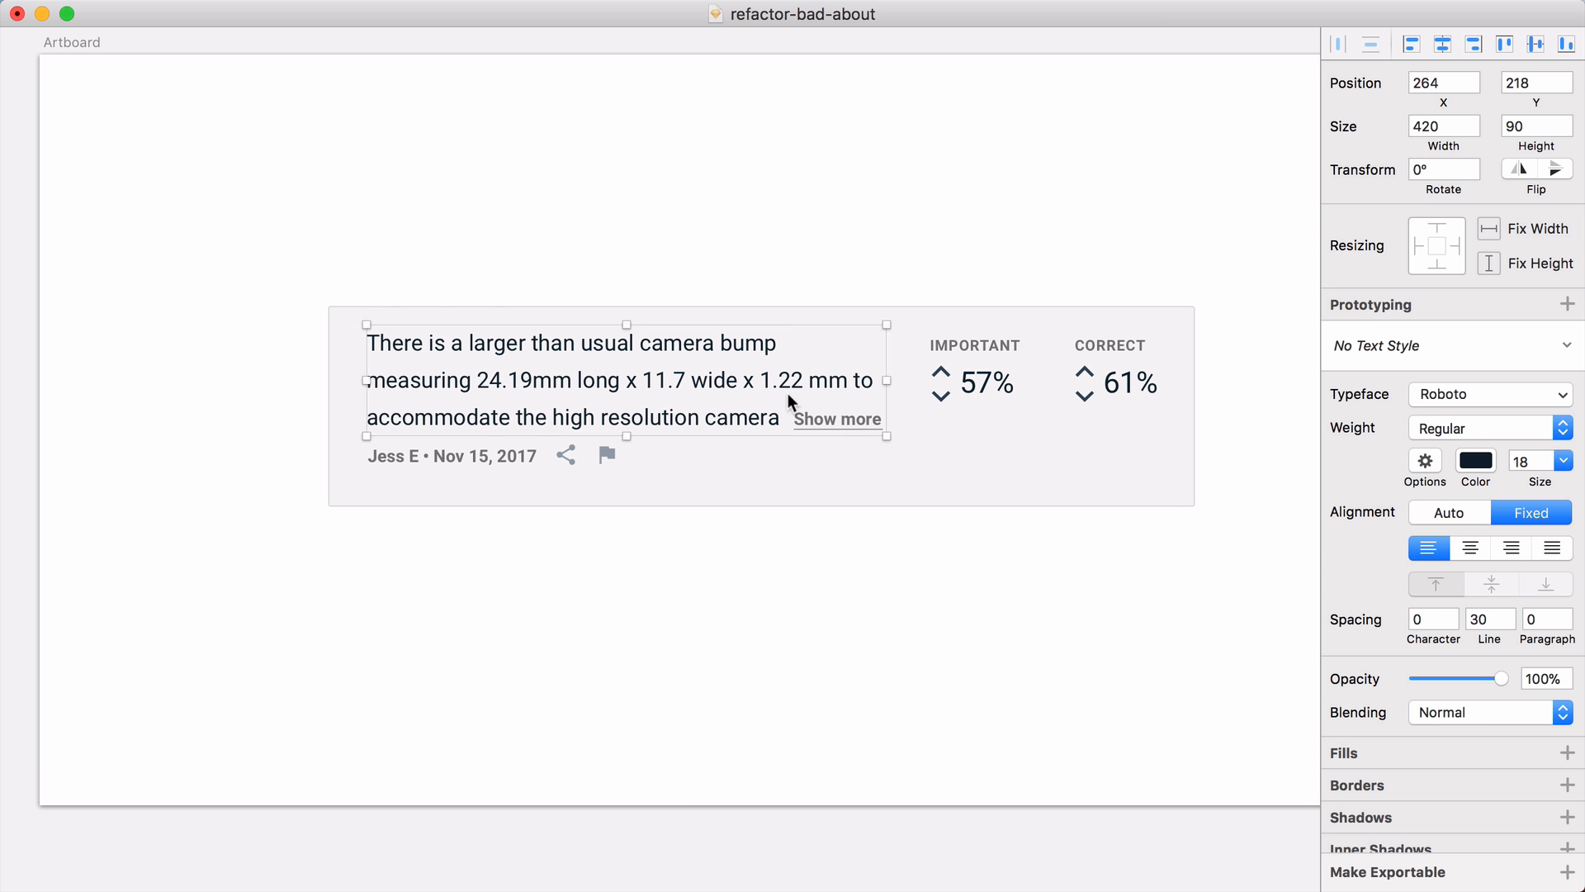
# Step: Space the Important and Correct score groups farther apart in the freed area and nudge both groups left
pyautogui.moveTo(908, 270); pyautogui.dragTo(1166, 471)
pyautogui.hotkey('shift', 'Left')
pyautogui.hotkey('shift', 'Left')
pyautogui.hotkey('shift', 'Left')
pyautogui.hotkey('shift', 'Left')
# Step: Select the four vote arrow shapes and sample the flag icon's grey, 8E9AA5, as their fill
pyautogui.click(35, 177)
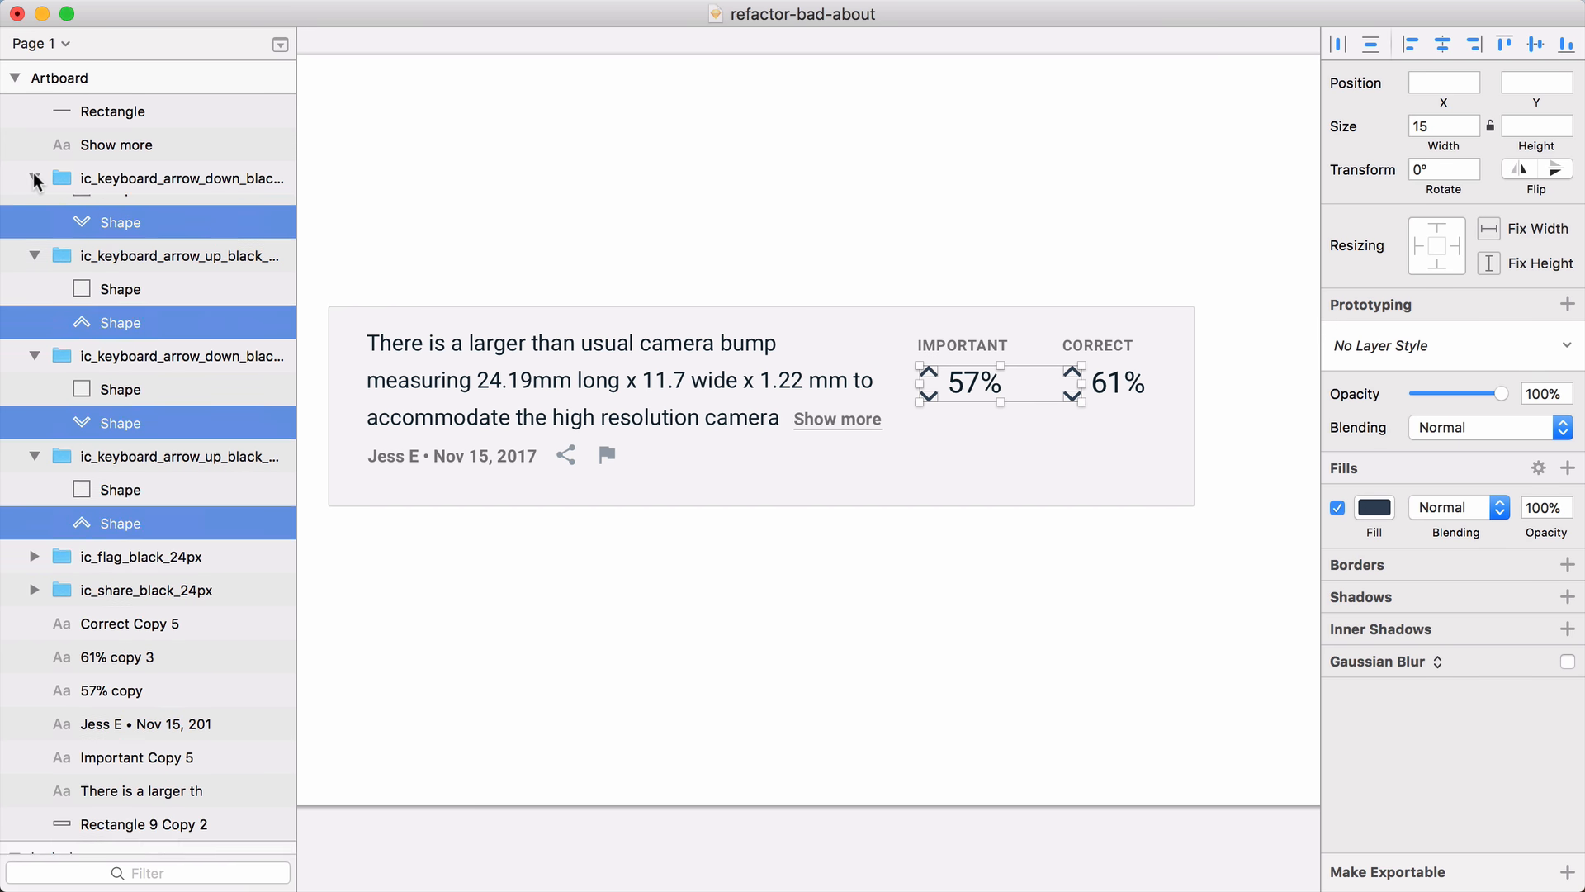
pyautogui.press('super+alt+1')
pyautogui.click(1373, 509)
pyautogui.hotkey('ctrl', 'c')
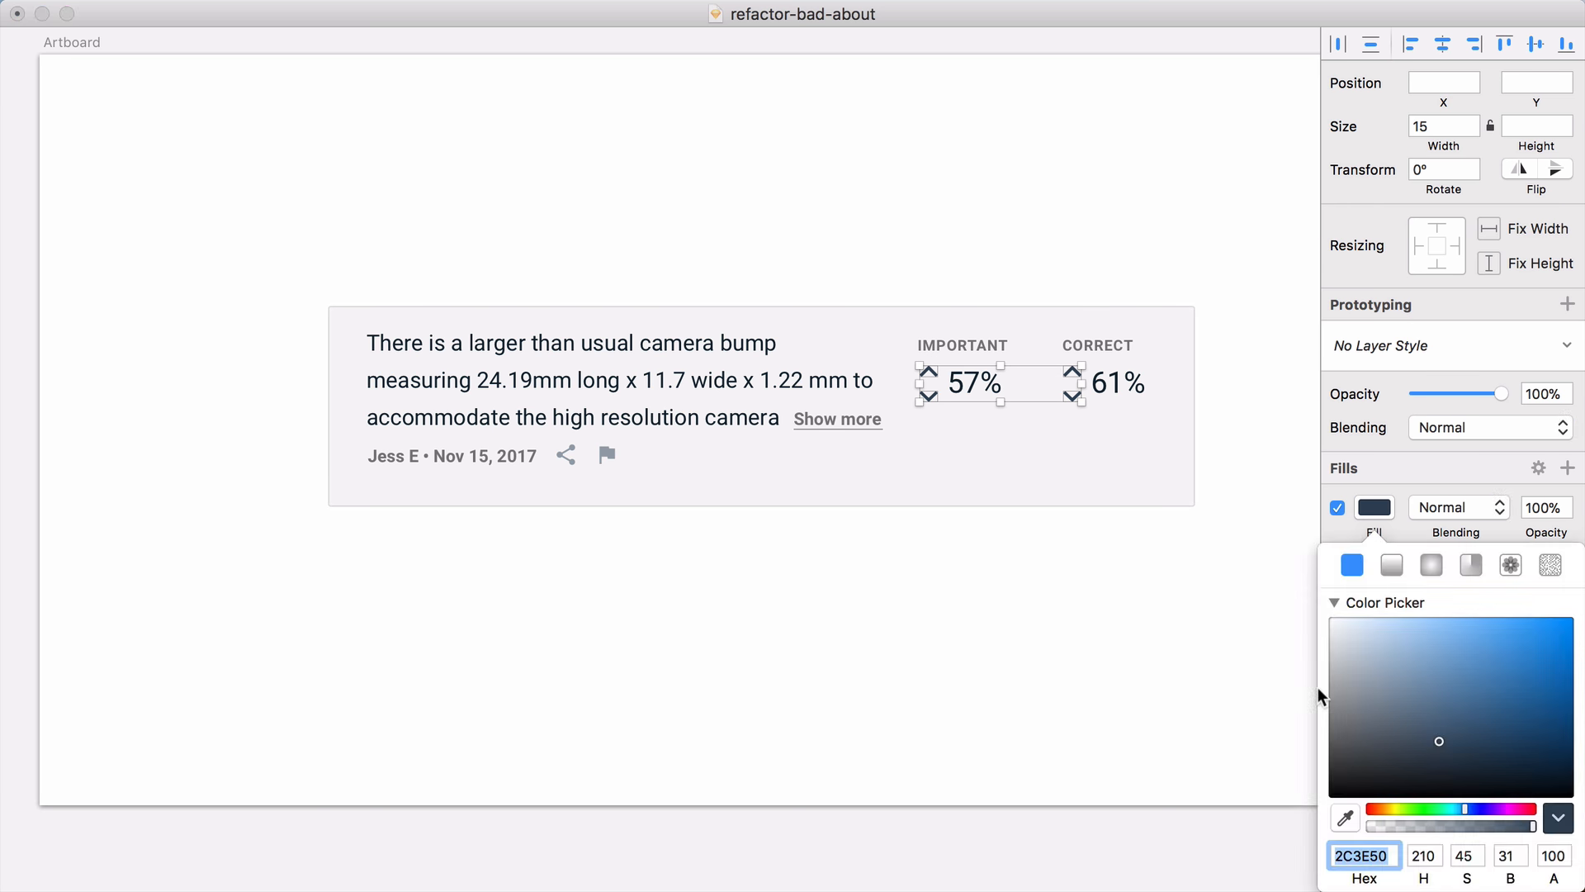
pyautogui.click(607, 452)
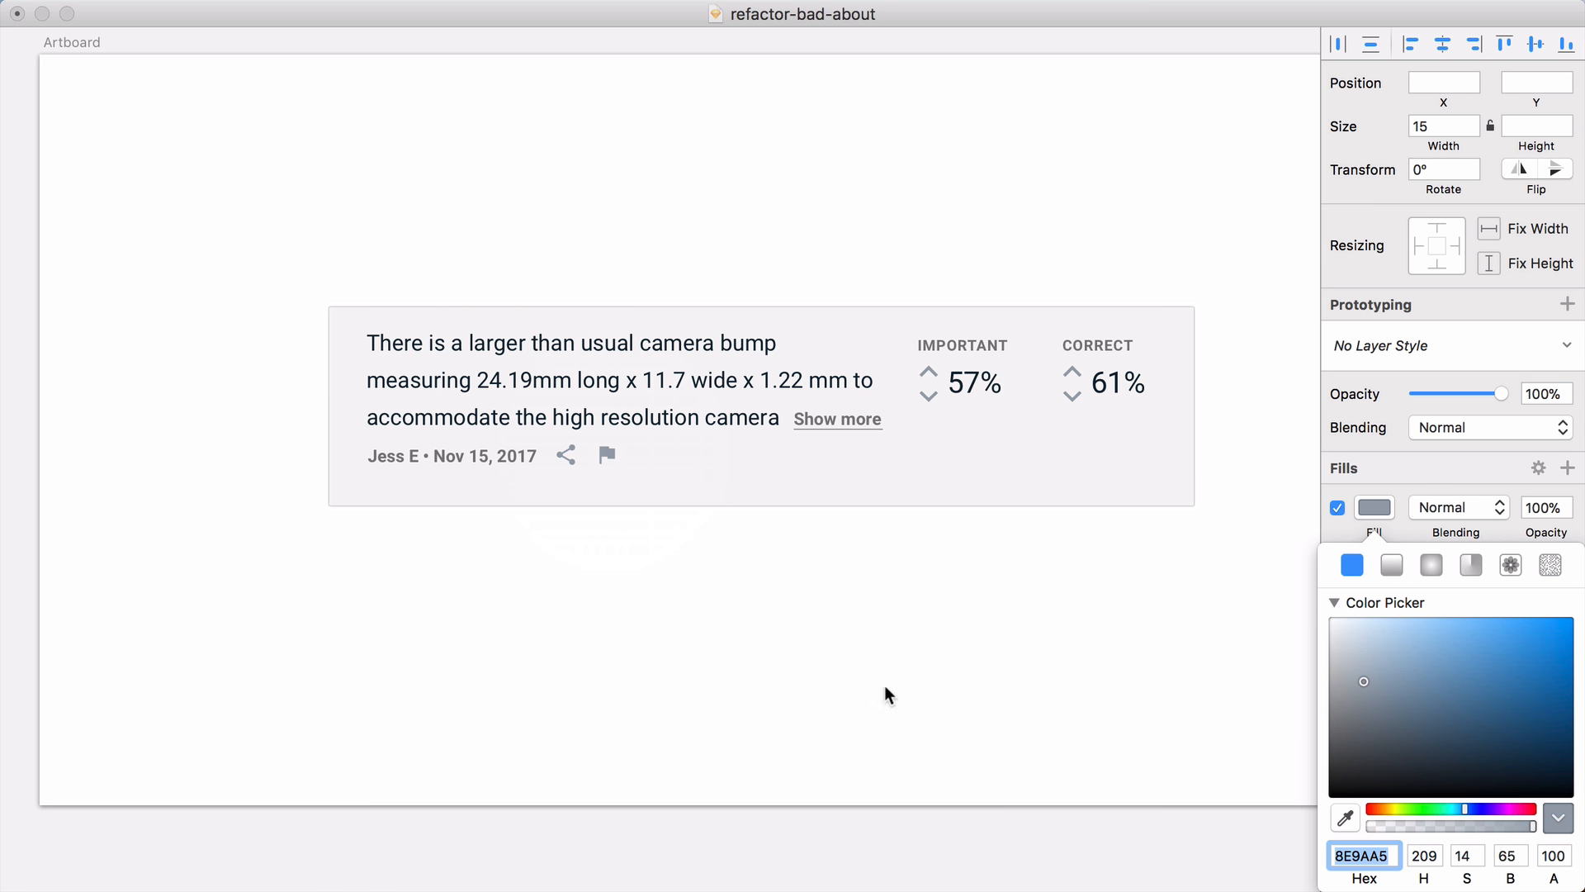
# Step: Change the four vote arrows' fill to a darker neutral grey with the colour sampler
pyautogui.click(1372, 697)
pyautogui.click(1345, 817)
pyautogui.press('Escape')
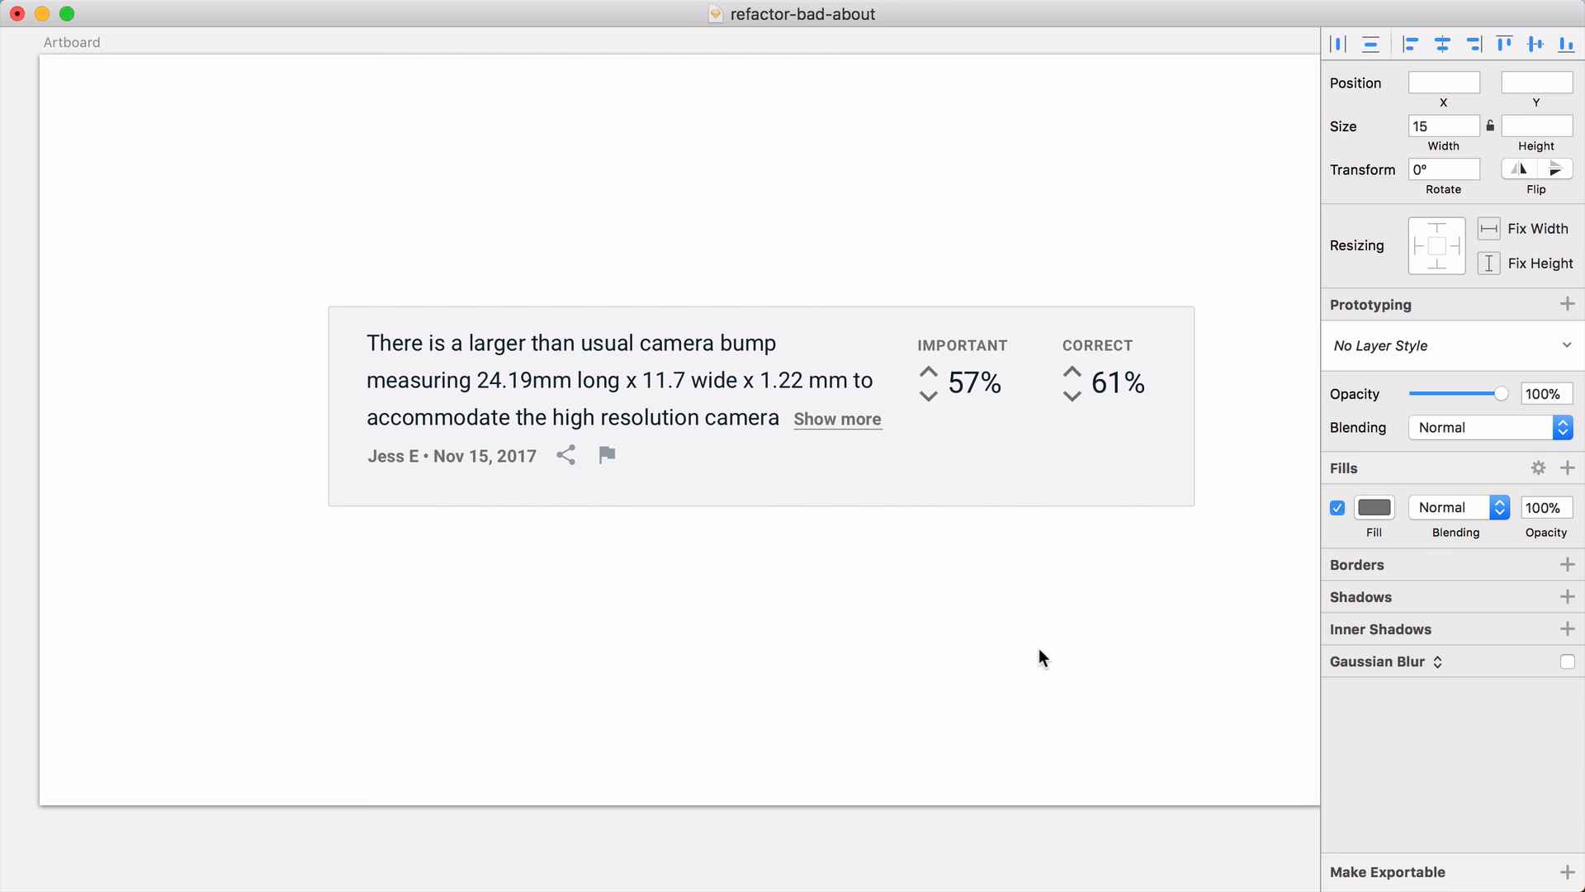
pyautogui.click(1042, 651)
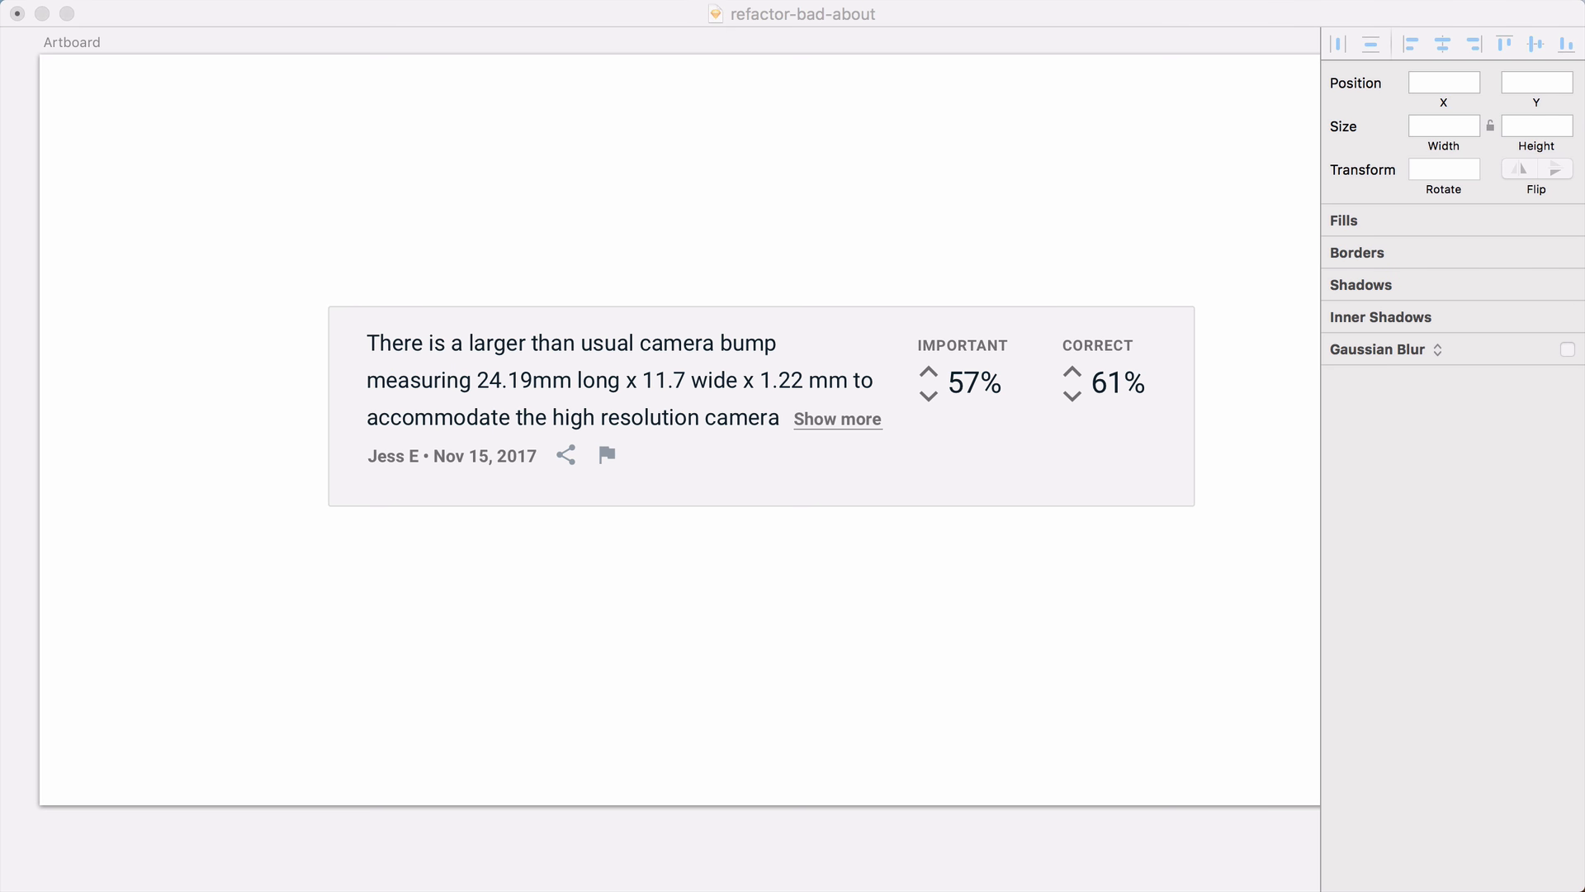
# Step: Move the card's background rectangle up to Y 193 and set its height to 171
pyautogui.click(428, 488)
pyautogui.press('super+shift+Down')
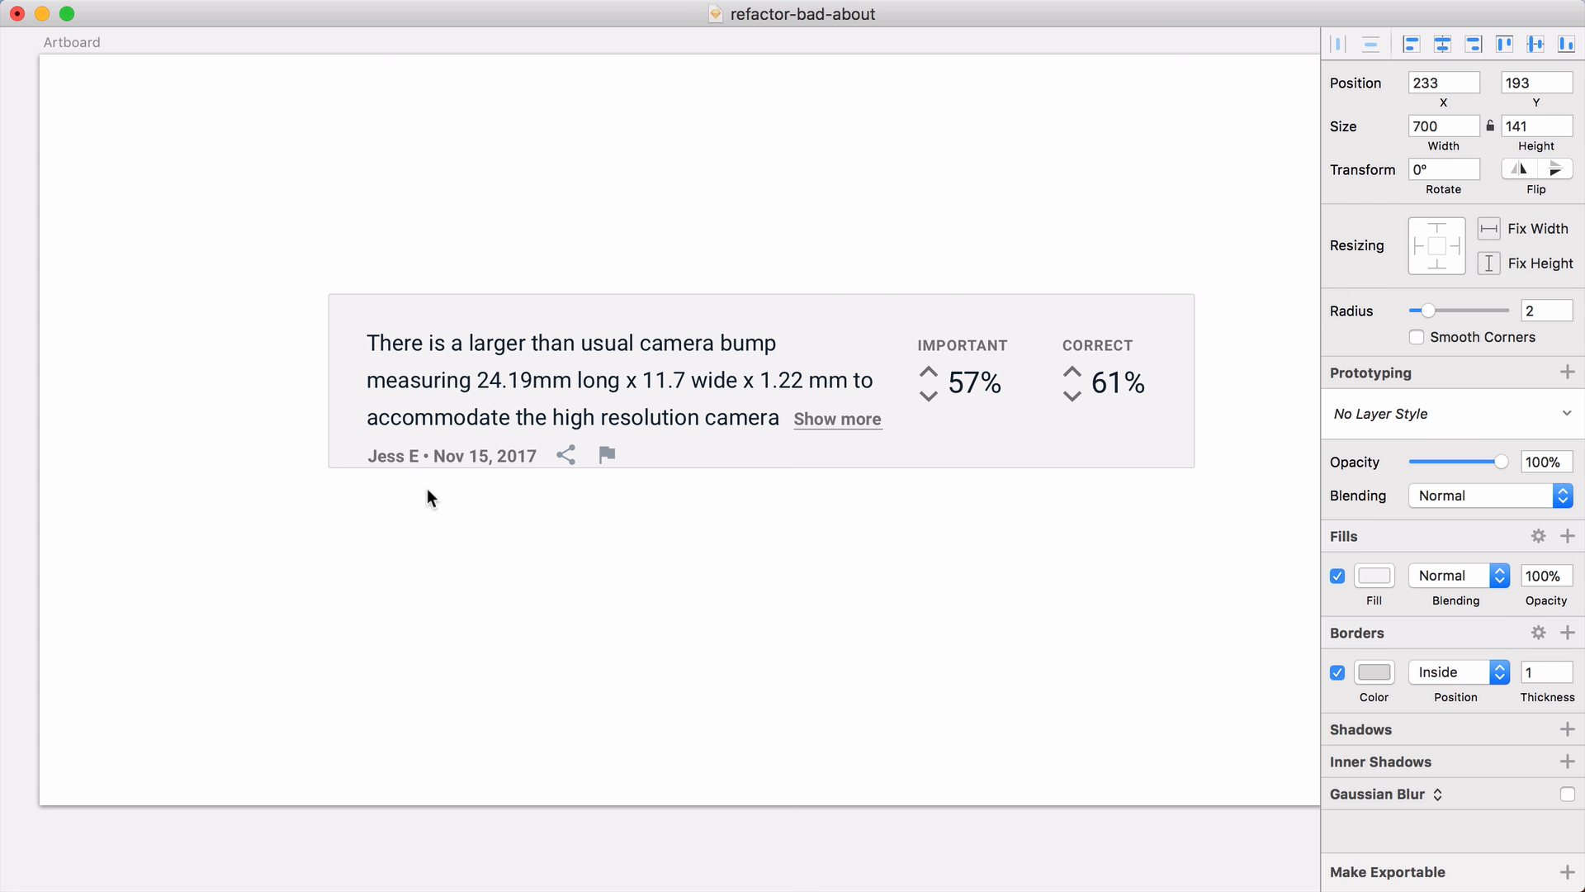
pyautogui.press('super+Tab')
pyautogui.click(387, 302)
pyautogui.press('super+shift+Down')
pyautogui.press('super+shift+Down')
pyautogui.press('super+shift+Down')
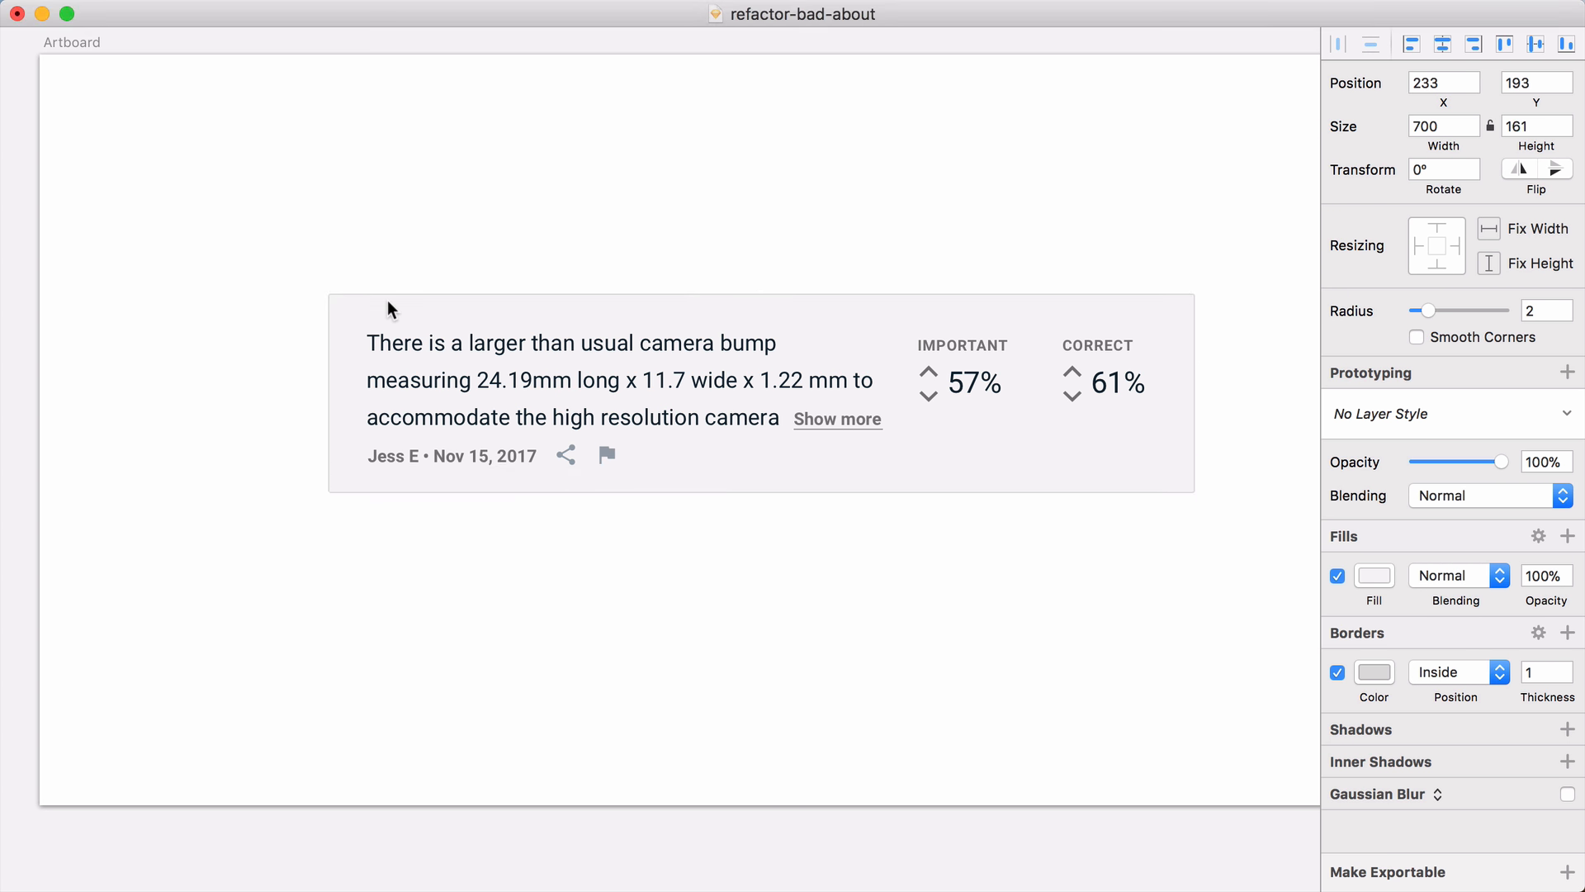
pyautogui.click(1030, 628)
# Step: Nudge both percentage values slightly right, away from their arrows, with 61% at X 852
pyautogui.click(981, 384)
pyautogui.press('Right')
pyautogui.press('Right')
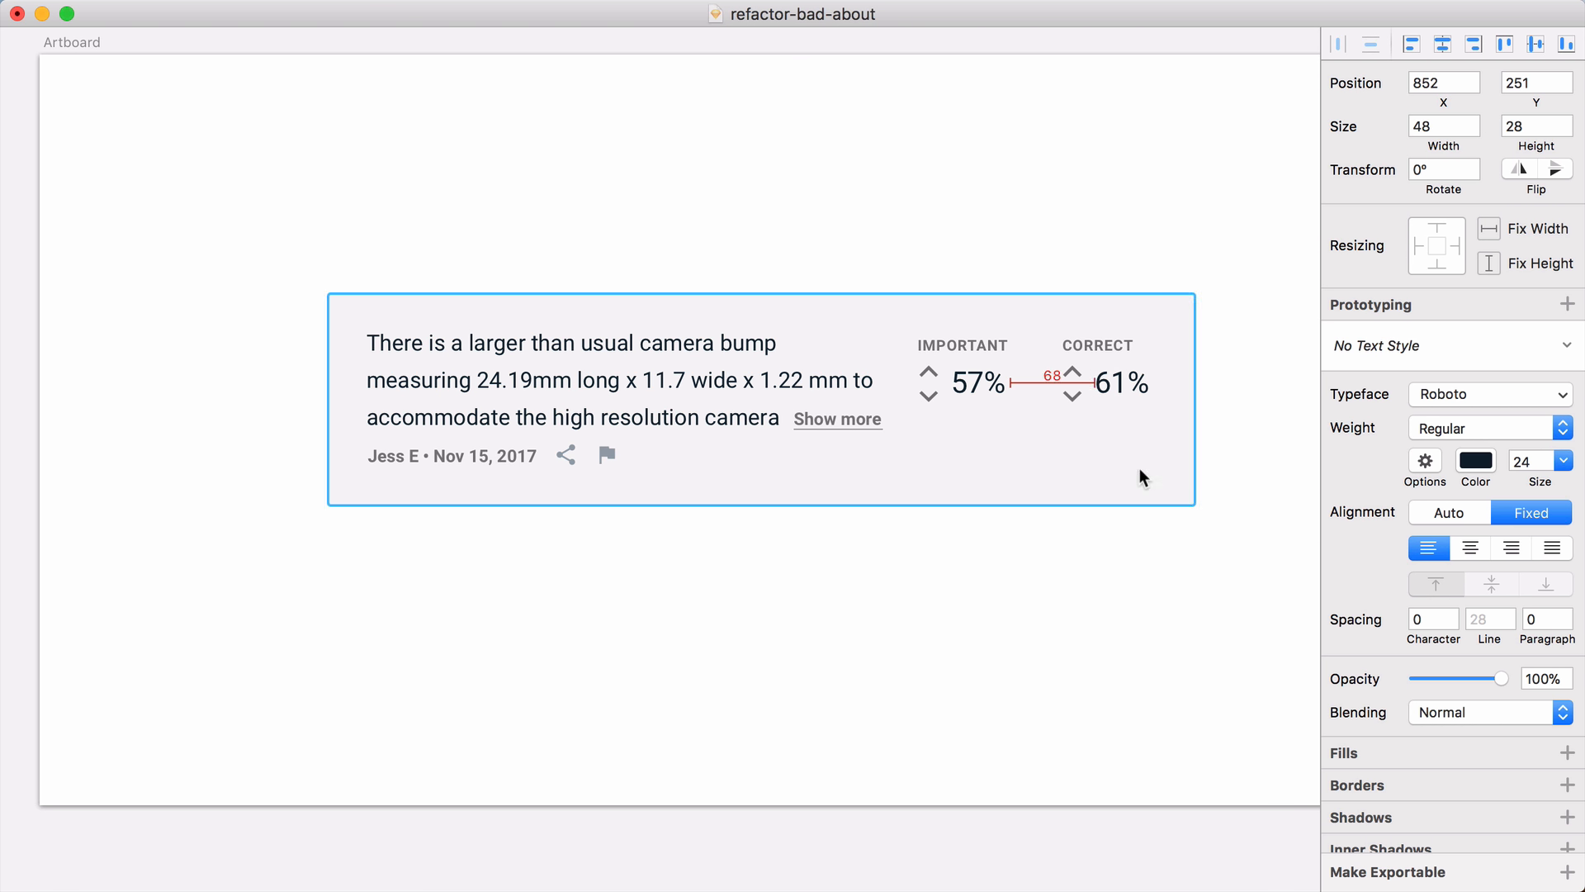
pyautogui.click(1181, 467)
pyautogui.hotkey('shift', 'Right')
pyautogui.hotkey('shift', 'Right')
pyautogui.hotkey('shift', 'Left')
pyautogui.hotkey('shift', 'Left')
pyautogui.hotkey('shift', 'Left')
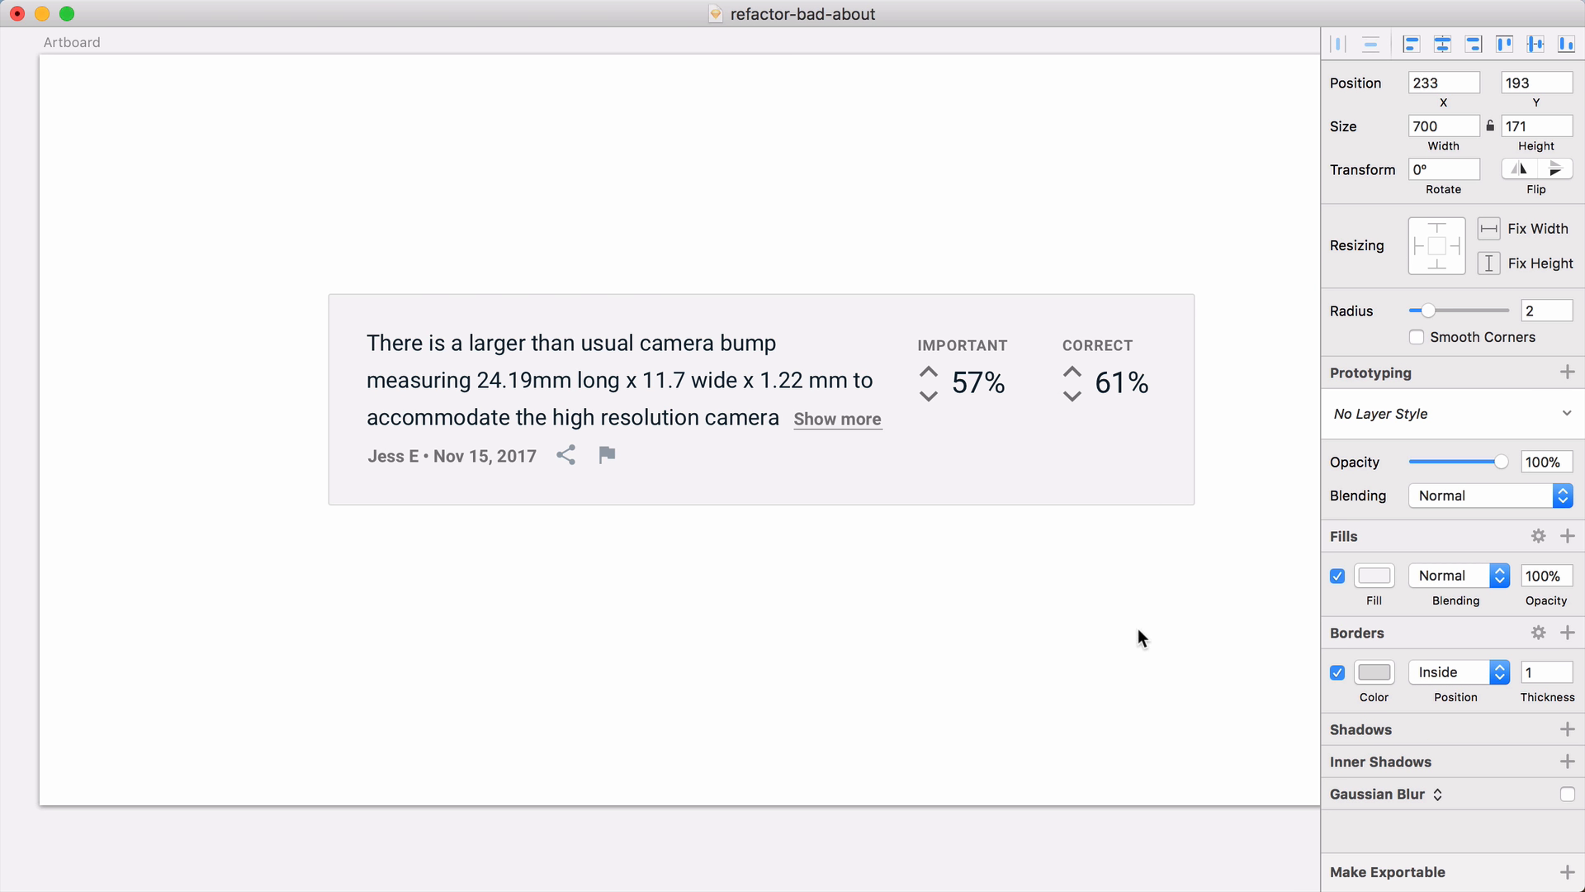
# Step: Place copies of the redesigned card in the Facts list of the full page mockup and space them vertically
pyautogui.press('super+Tab')
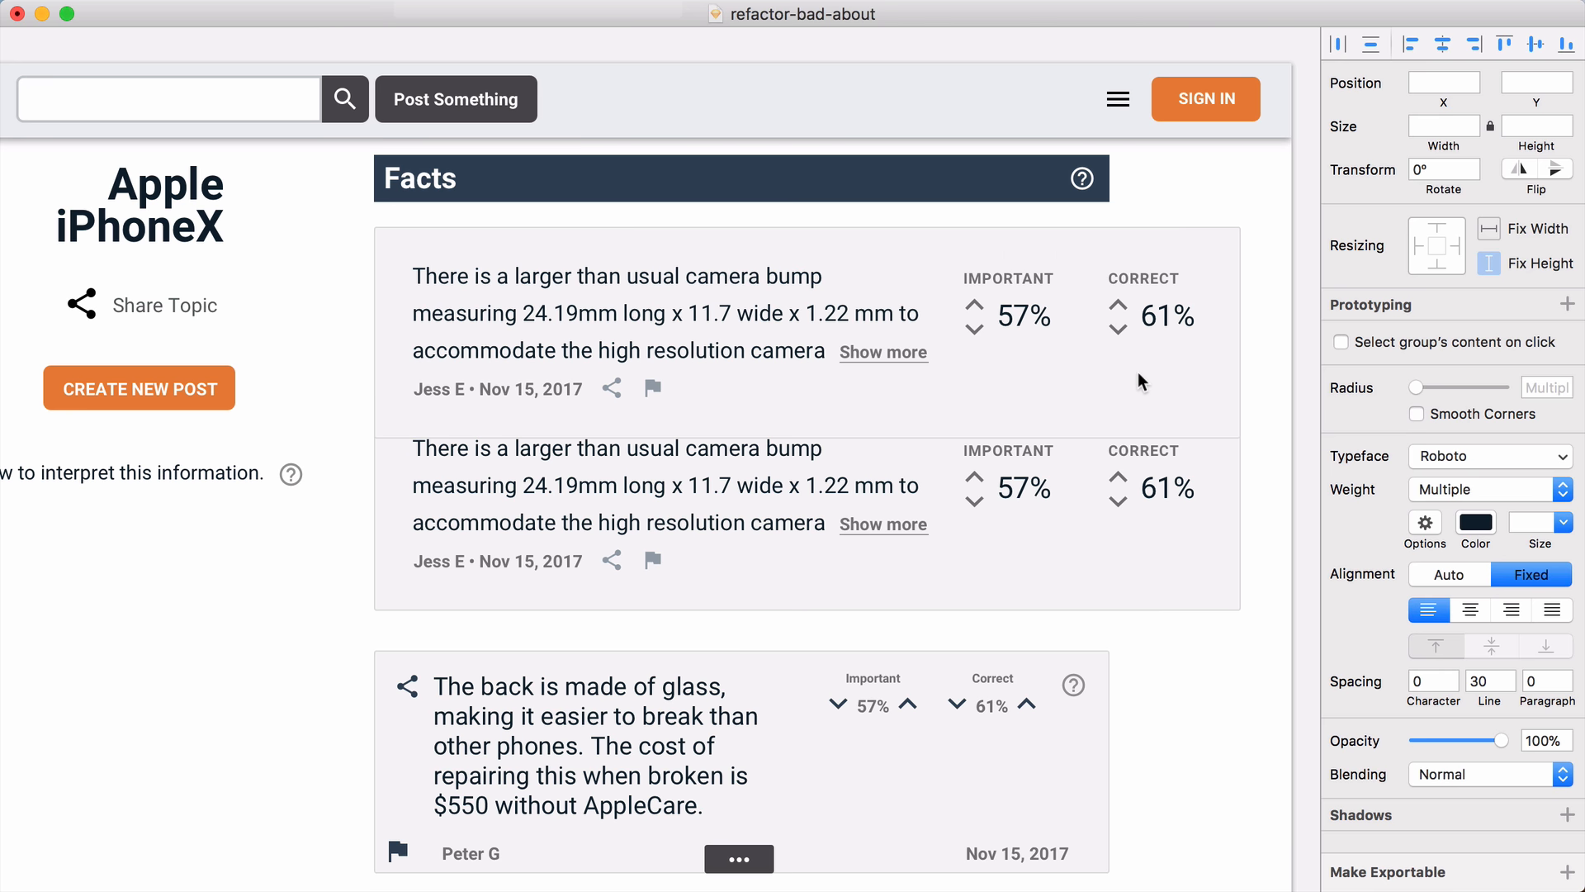
pyautogui.click(403, 445)
pyautogui.hotkey('shift', 'Down')
pyautogui.hotkey('shift', 'Down')
pyautogui.hotkey('shift', 'Down')
pyautogui.hotkey('shift', 'Down')
pyautogui.hotkey('shift', 'Down')
pyautogui.hotkey('shift', 'Down')
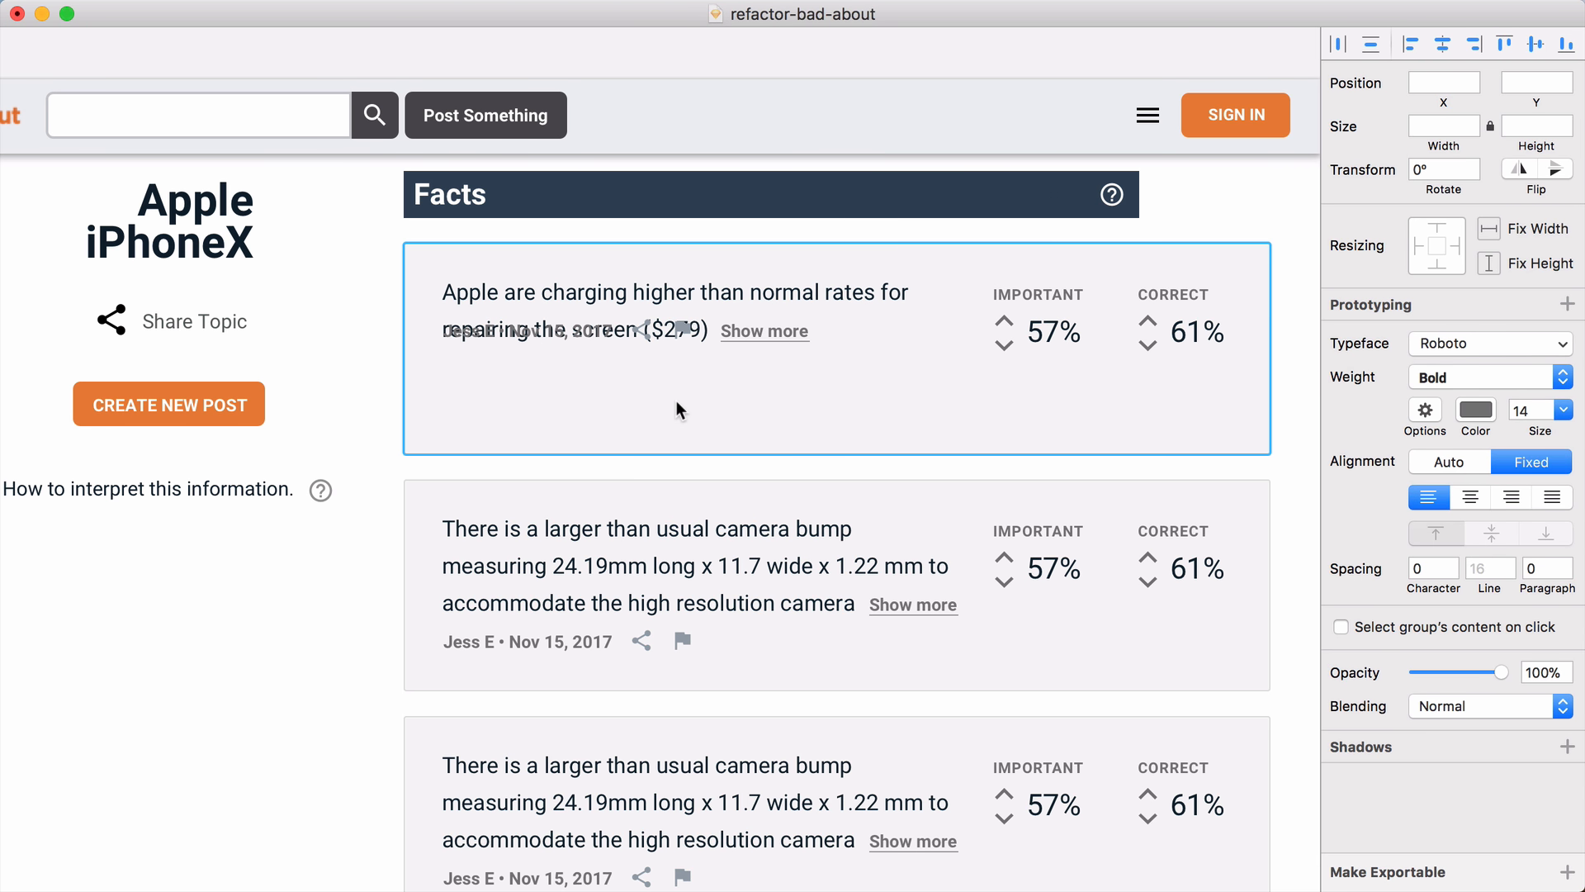
# Step: Move the first card's author row directly below its two-line description and shorten the card background to a height of 141
pyautogui.click(676, 400)
pyautogui.scroll(-1, 661, 432)
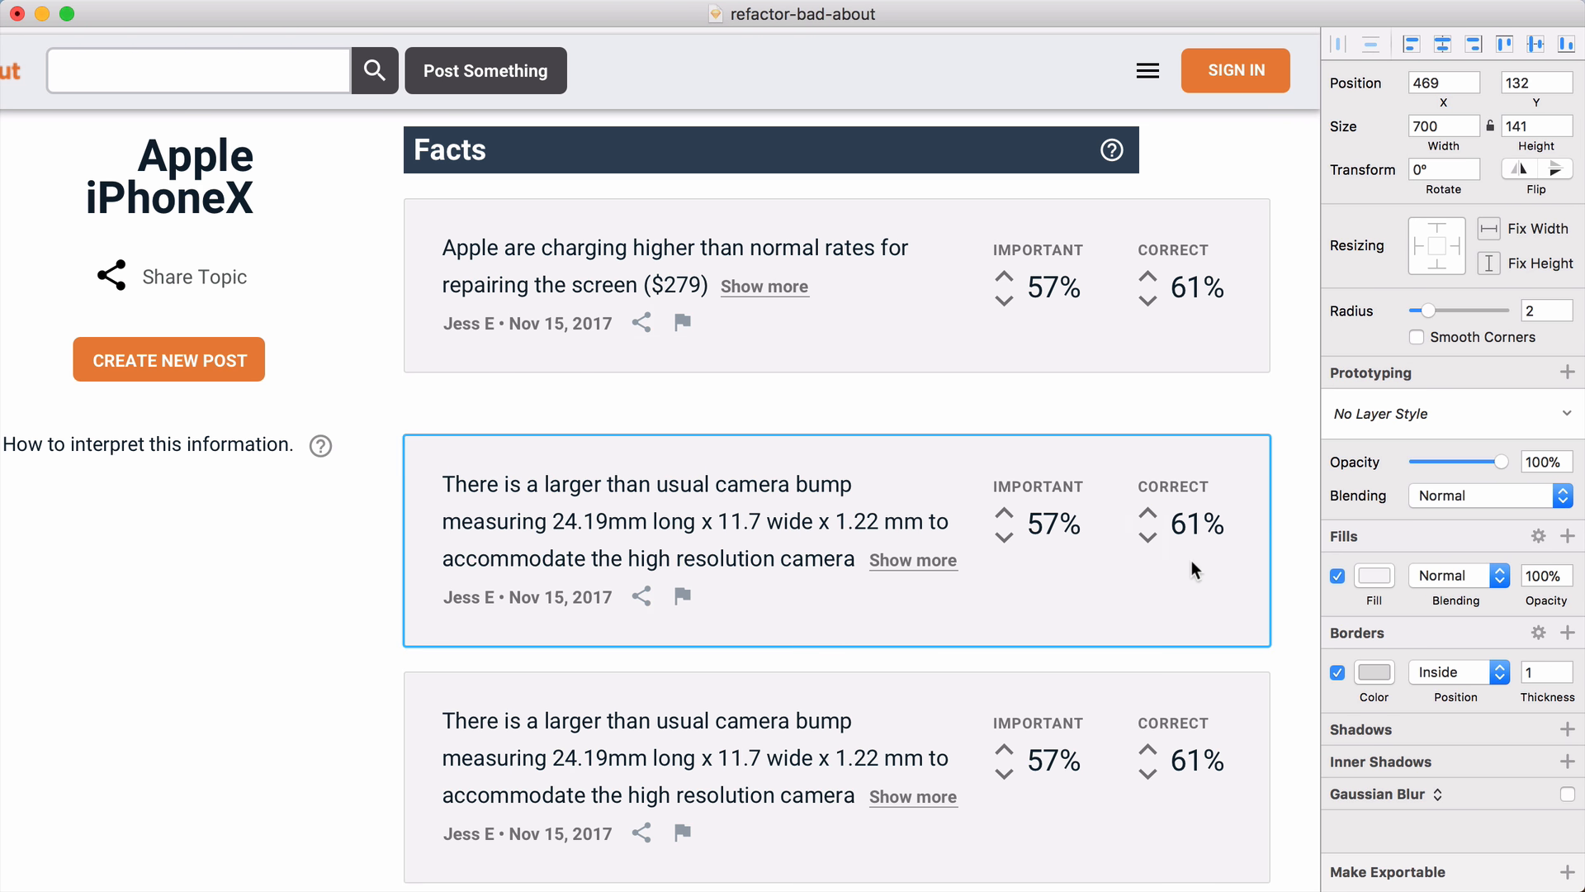
# Step: Close the gaps between the fact cards and set the second card's scores to 72% and 86% and the third's to 51%
pyautogui.click(414, 432)
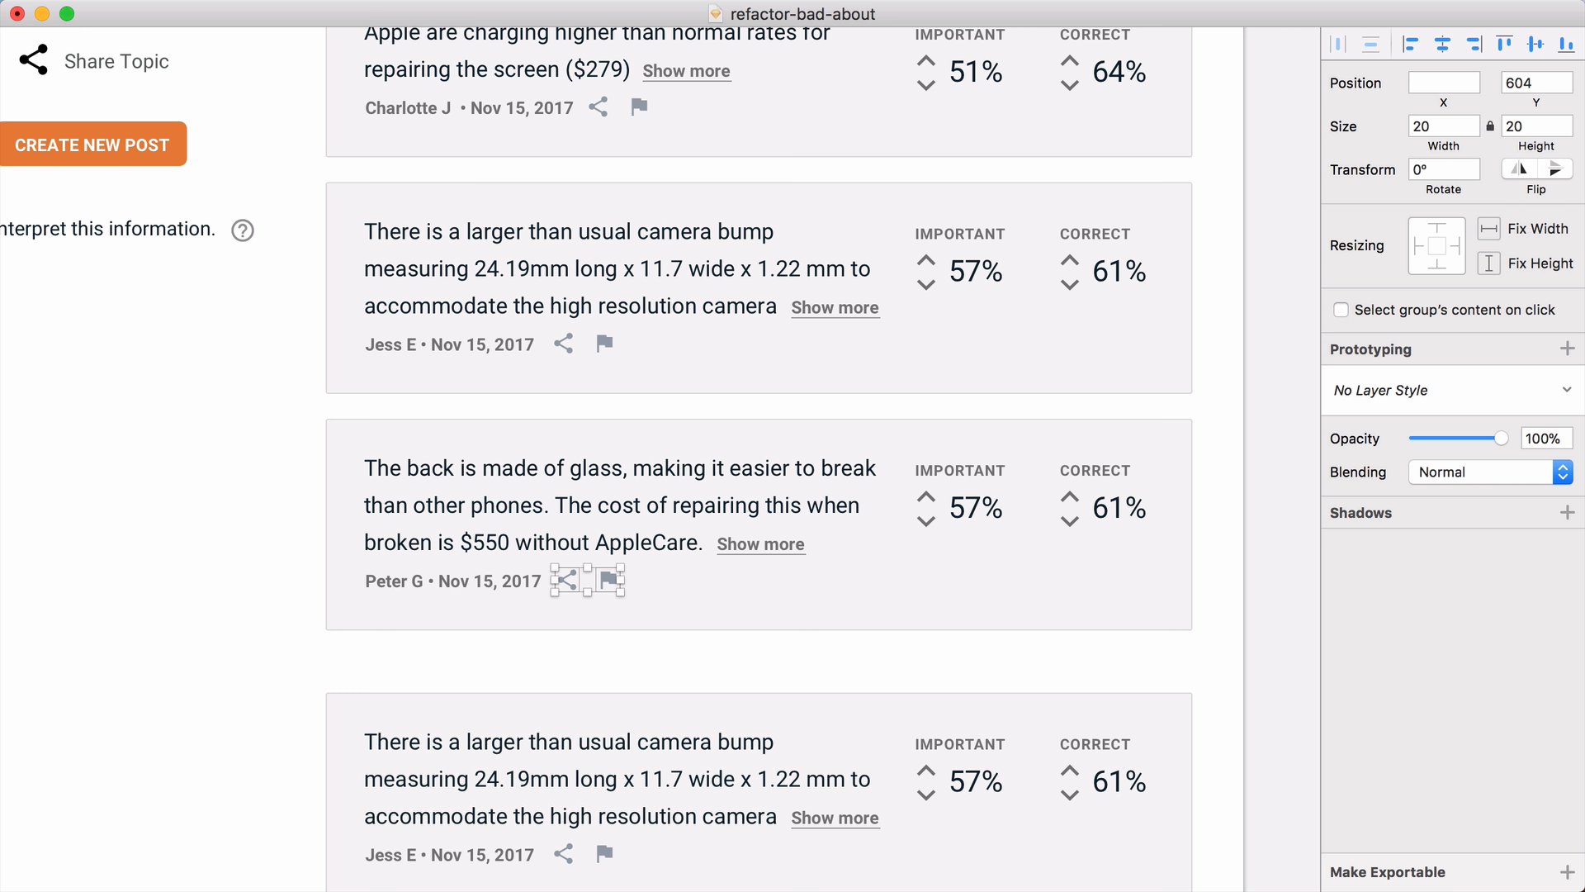
pyautogui.click(974, 576)
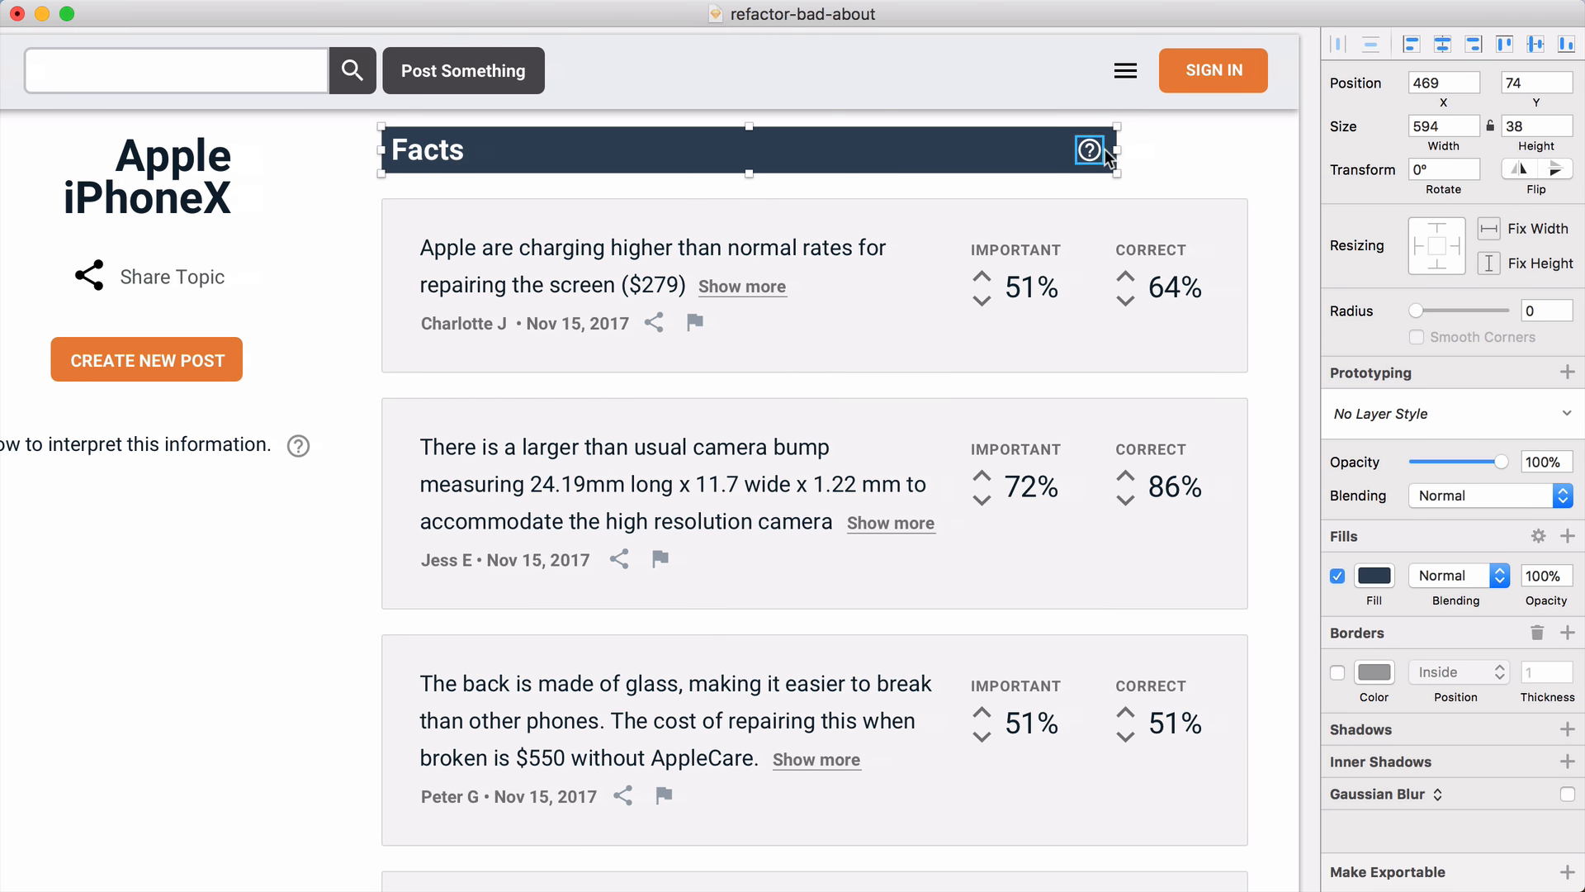
# Step: Widen the Facts header bar to match the cards and move its help icon to the bar's far end
pyautogui.click(1090, 150)
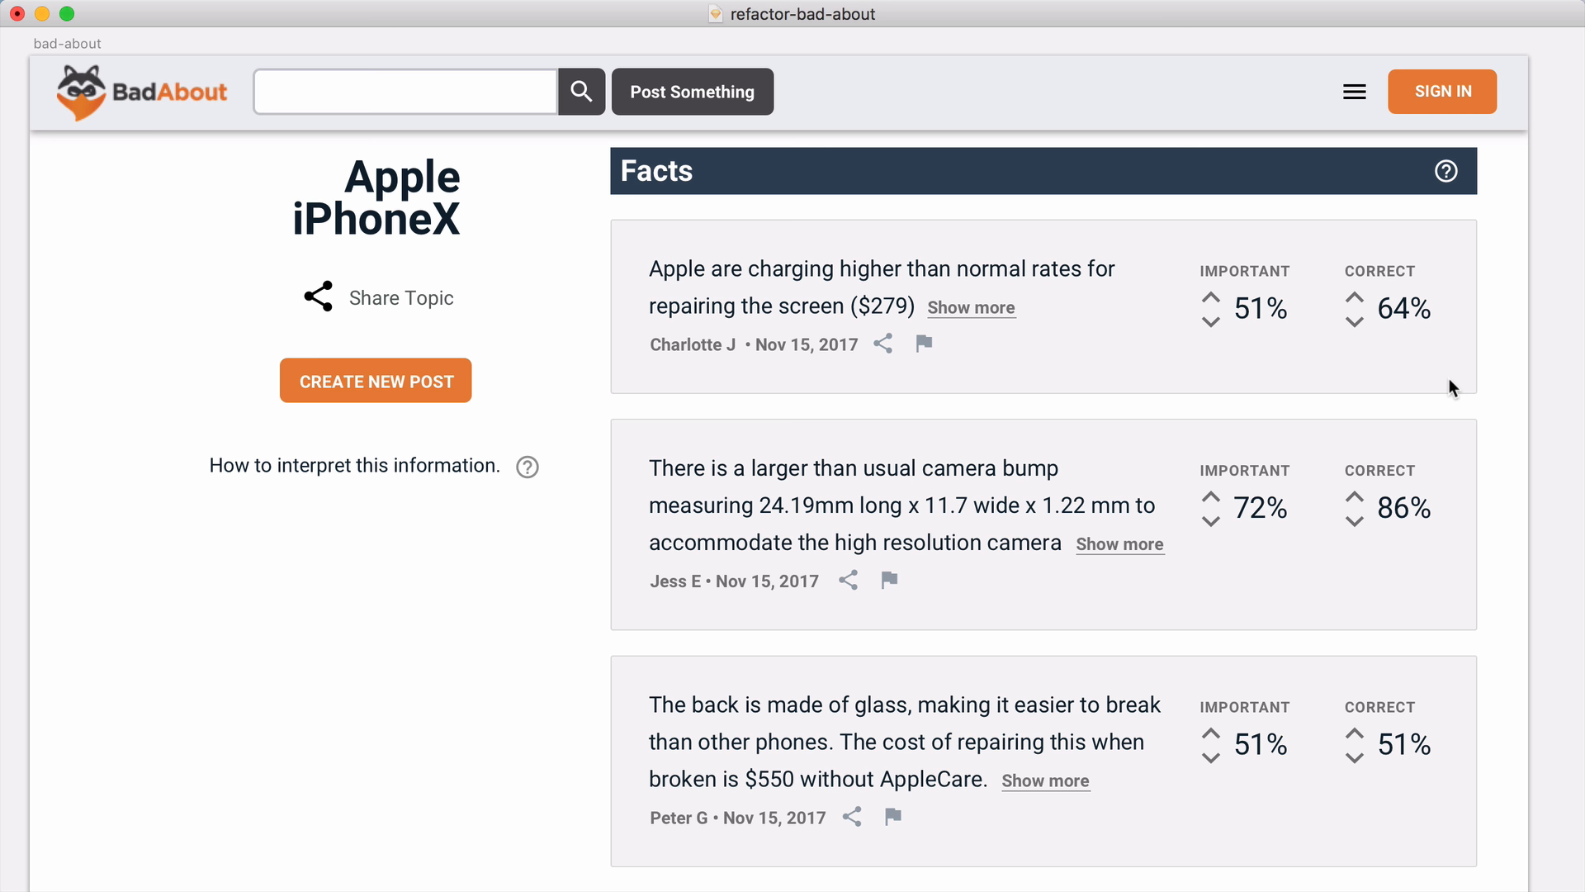
pyautogui.hscroll(1, 1449, 378)
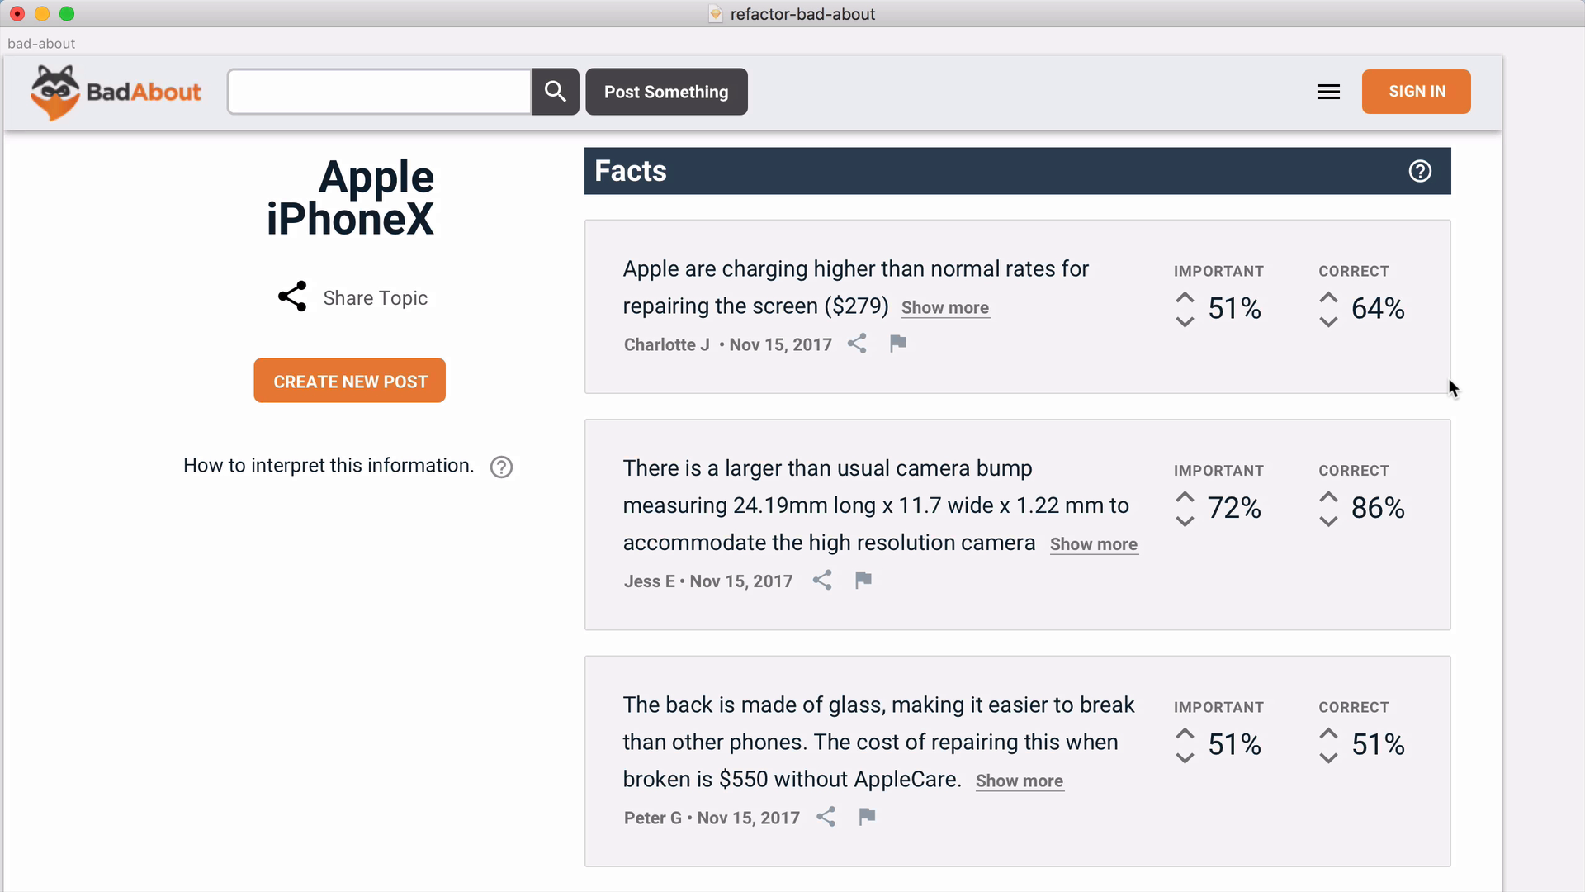
# Step: Move the second and third fact cards up so each sits flush against the card above it
pyautogui.scroll(-2, 1448, 378)
pyautogui.scroll(-7, 1448, 378)
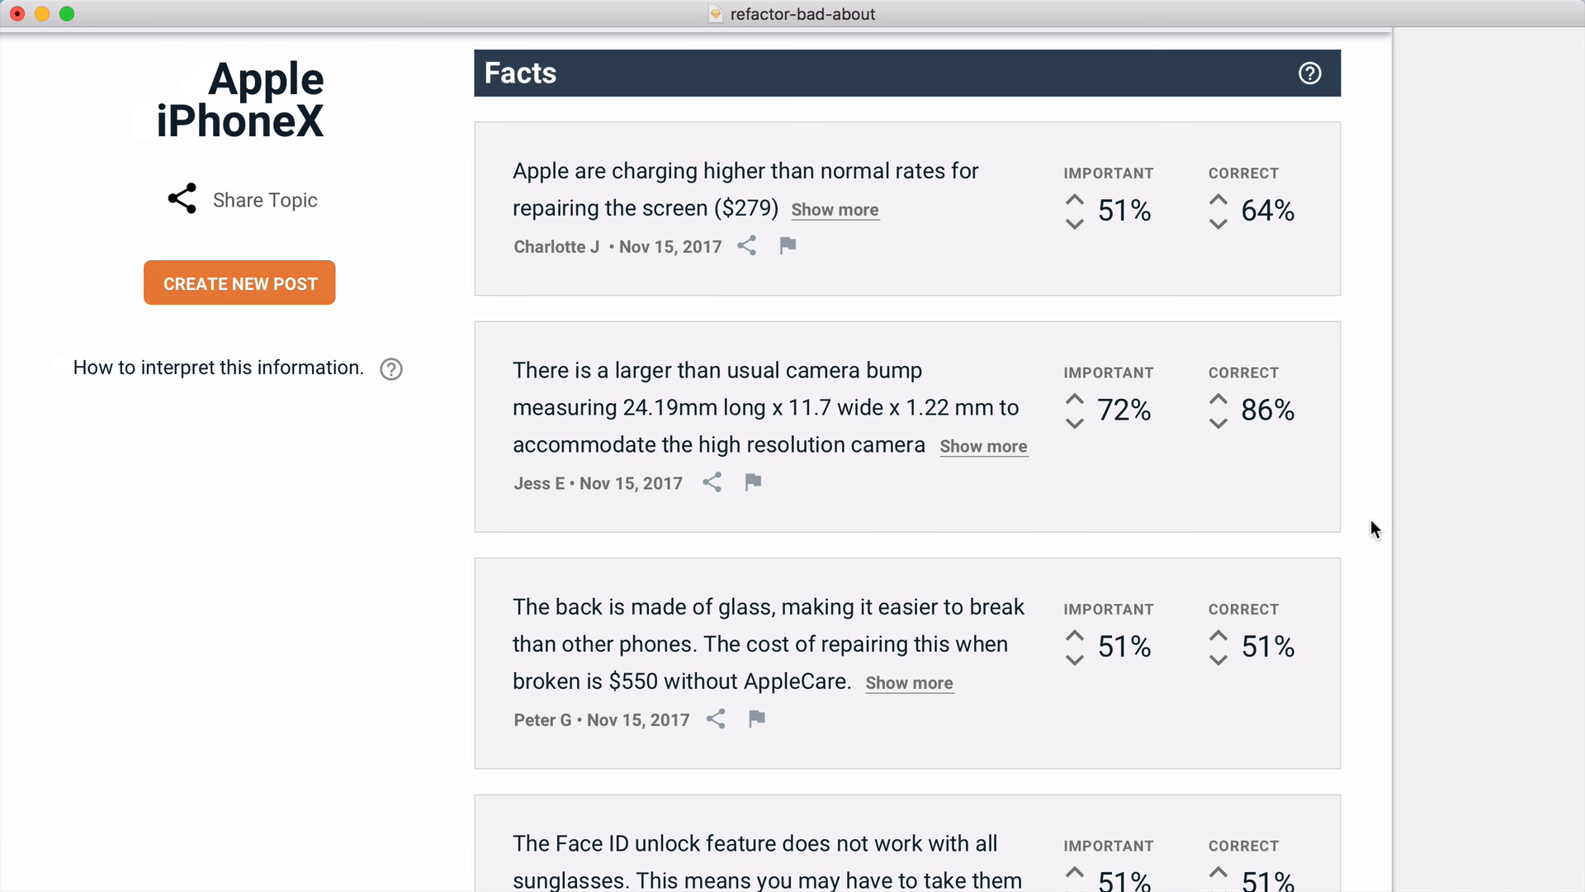
pyautogui.hscroll(-1, 1371, 518)
pyautogui.moveTo(1402, 530); pyautogui.dragTo(563, 313)
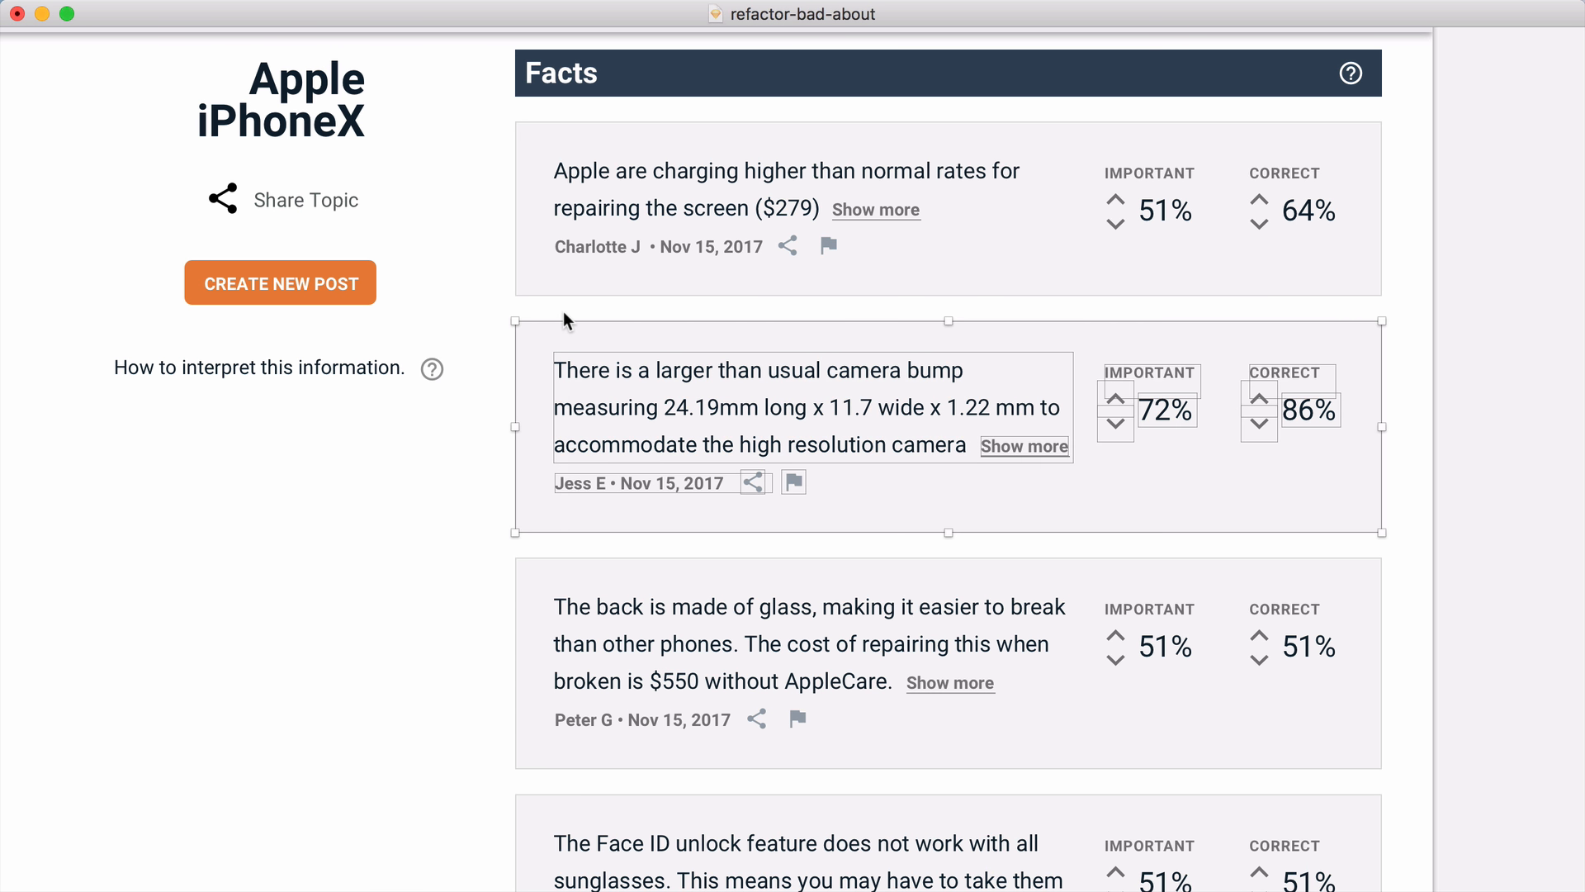
pyautogui.hotkey('shift', 'Up')
pyautogui.hotkey('shift', 'Up')
pyautogui.press('Up')
pyautogui.moveTo(453, 539); pyautogui.dragTo(1456, 776)
pyautogui.hotkey('shift', 'Up')
pyautogui.hotkey('shift', 'Up')
pyautogui.hotkey('shift', 'Up')
pyautogui.hotkey('shift', 'Up')
# Step: Move the fourth fact card and the LOAD MORE button up so the card sits flush against the third card
pyautogui.scroll(-8, 1456, 743)
pyautogui.moveTo(449, 382); pyautogui.dragTo(1453, 768)
pyautogui.hotkey('shift', 'Up')
pyautogui.hotkey('shift', 'Up')
pyautogui.hotkey('shift', 'Up')
pyautogui.hotkey('shift', 'Up')
pyautogui.hotkey('shift', 'Up')
pyautogui.hotkey('shift', 'Up')
pyautogui.press('Up')
pyautogui.press('Up')
pyautogui.press('Up')
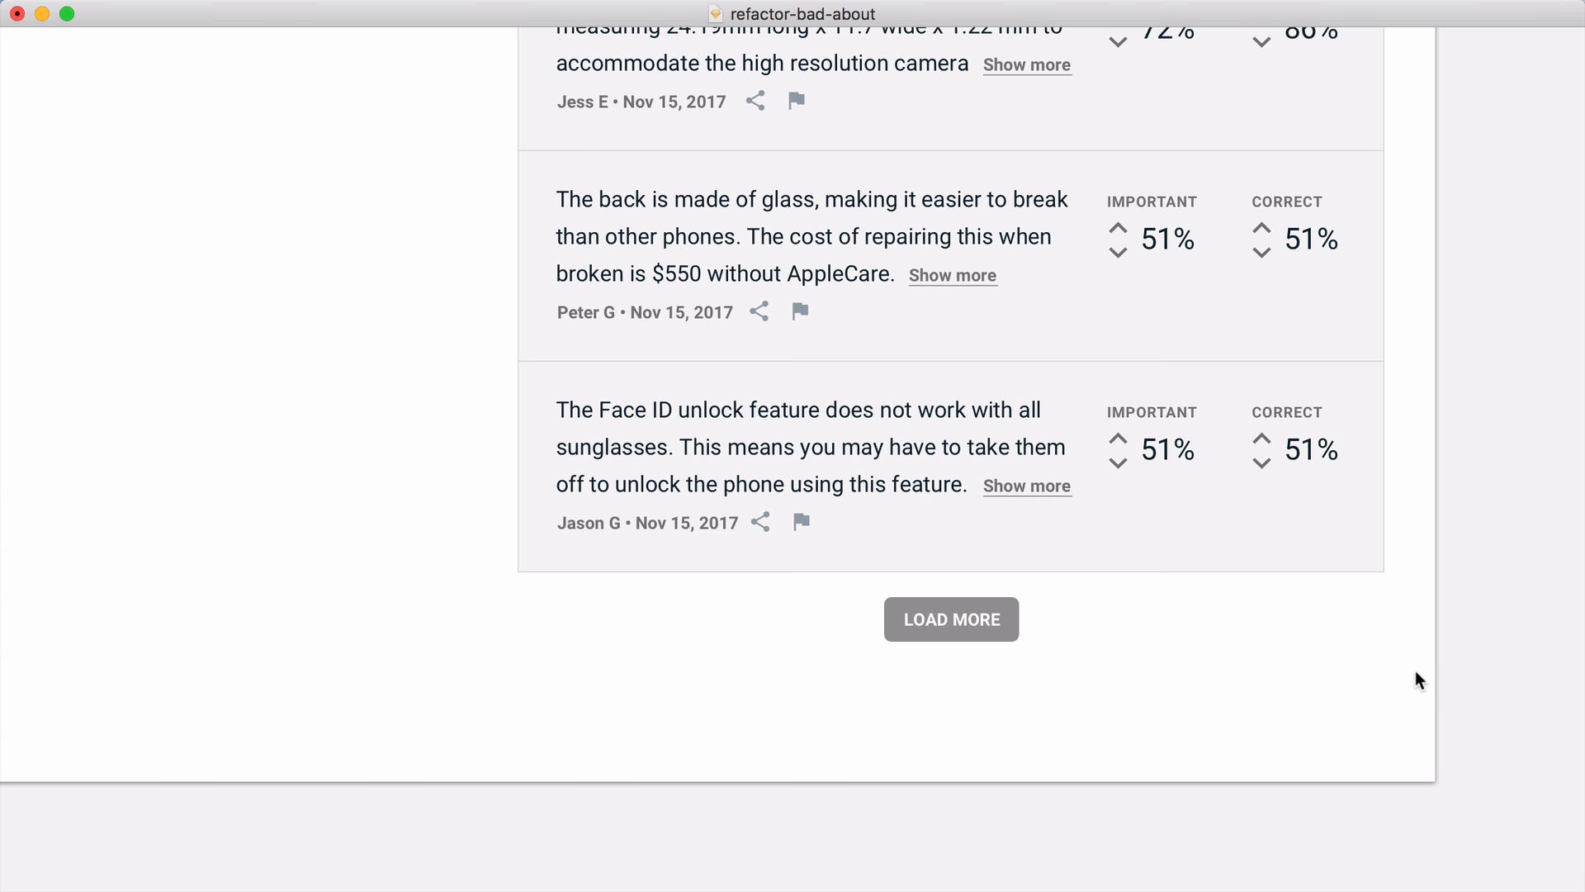
# Step: Change the Facts header bar's fill to the same light grey as the fact cards
pyautogui.scroll(8, 1415, 672)
pyautogui.hscroll(-1, 1416, 673)
pyautogui.scroll(-5, 1474, 487)
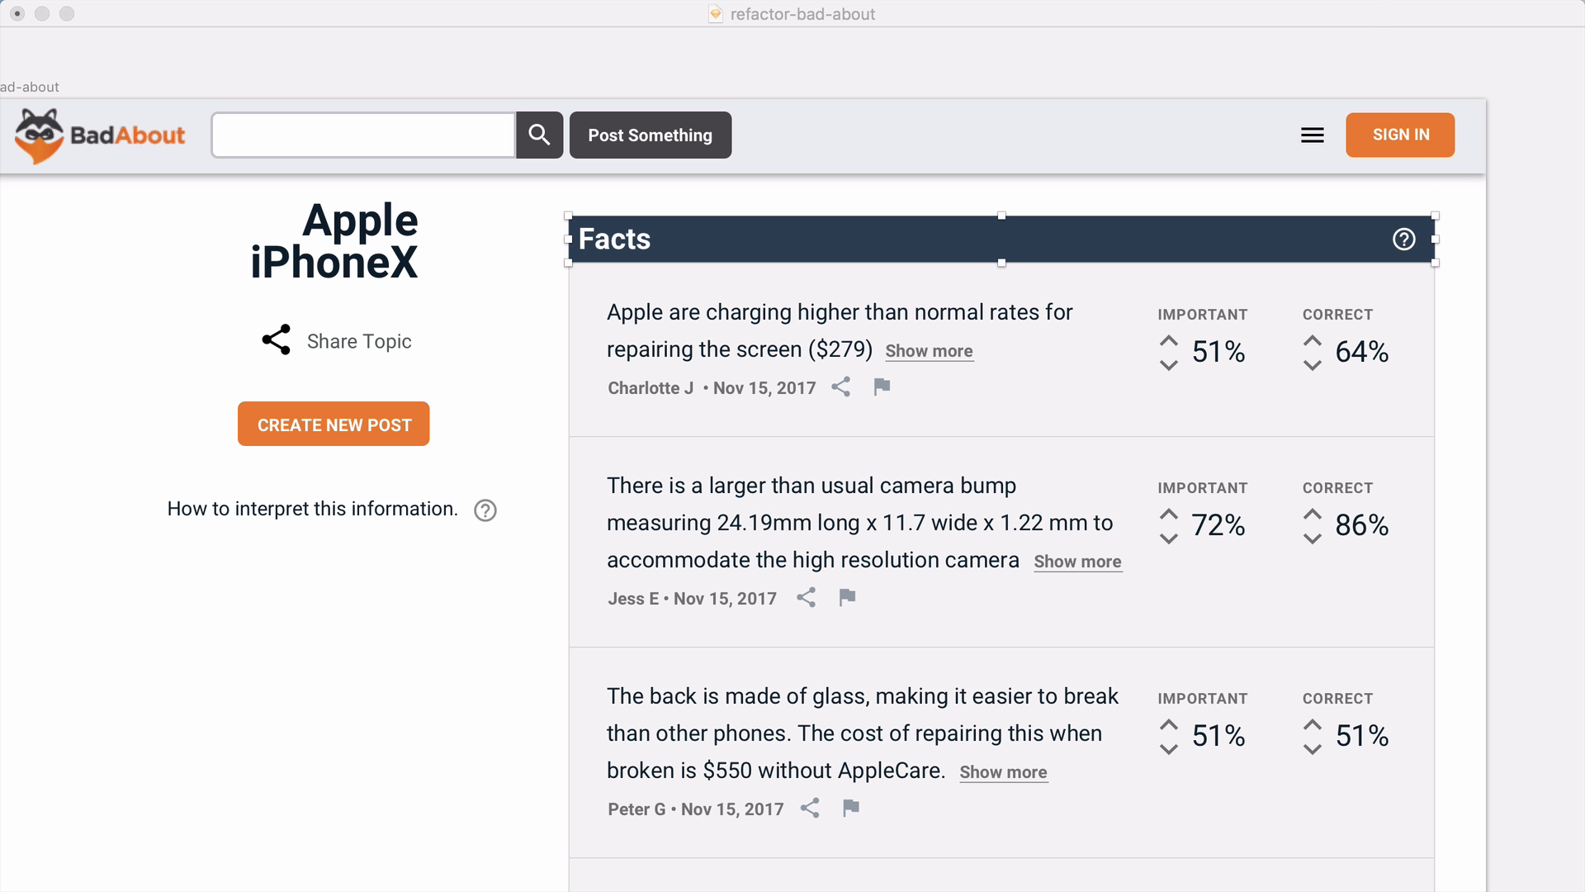
pyautogui.click(761, 206)
pyautogui.click(631, 234)
pyautogui.click(1032, 228)
pyautogui.press('alt+super+2')
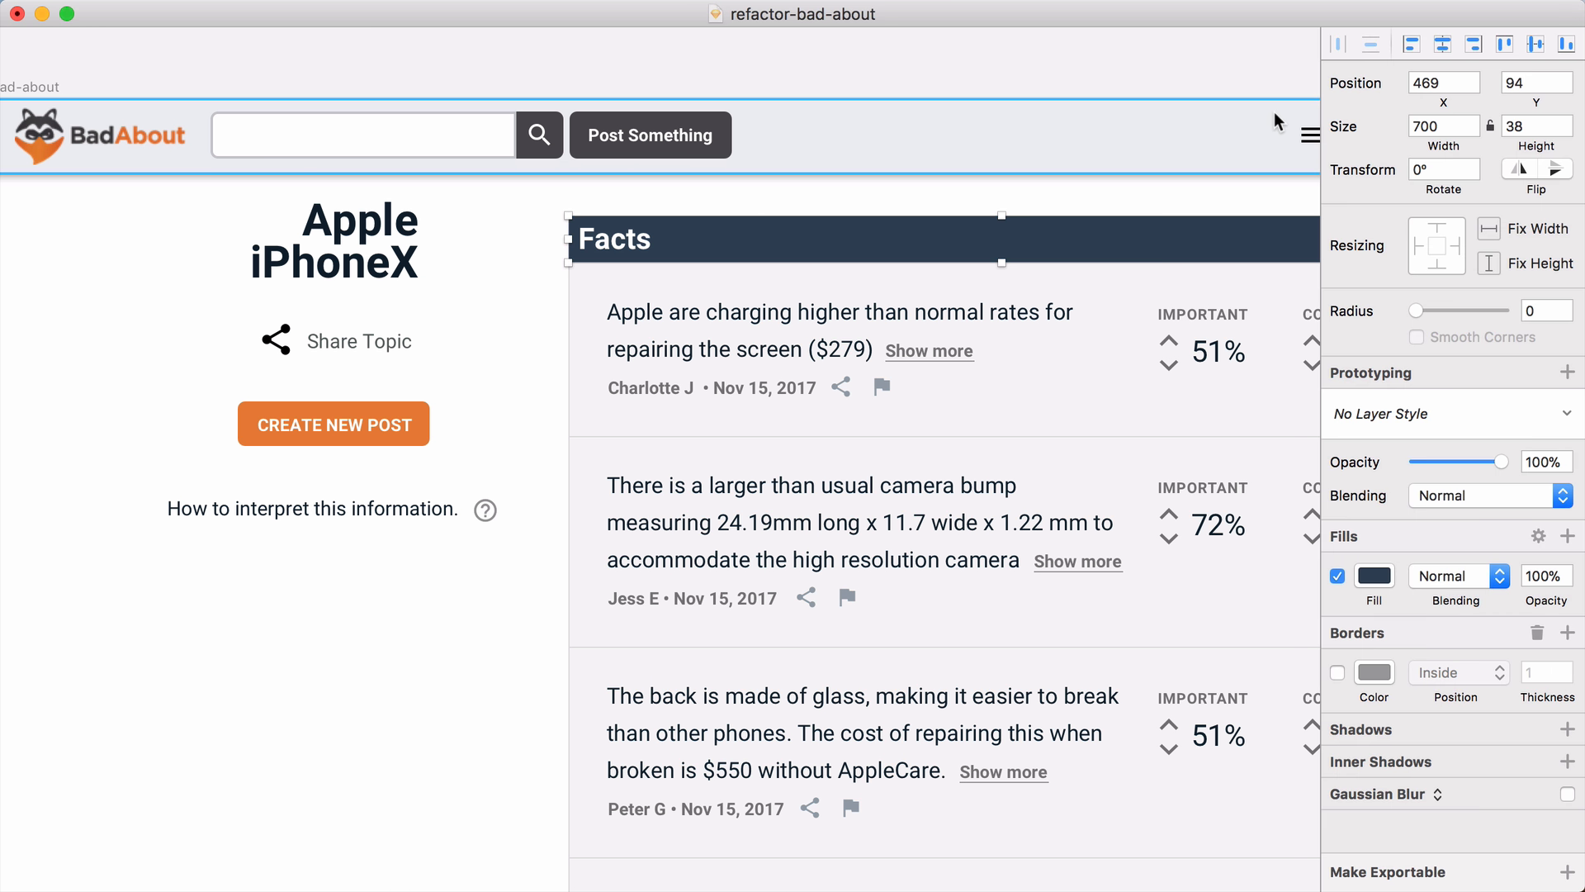
pyautogui.click(1375, 576)
pyautogui.click(1343, 818)
pyautogui.click(1097, 279)
# Step: Recolour the Facts title text in the header bar to dark navy
pyautogui.click(636, 239)
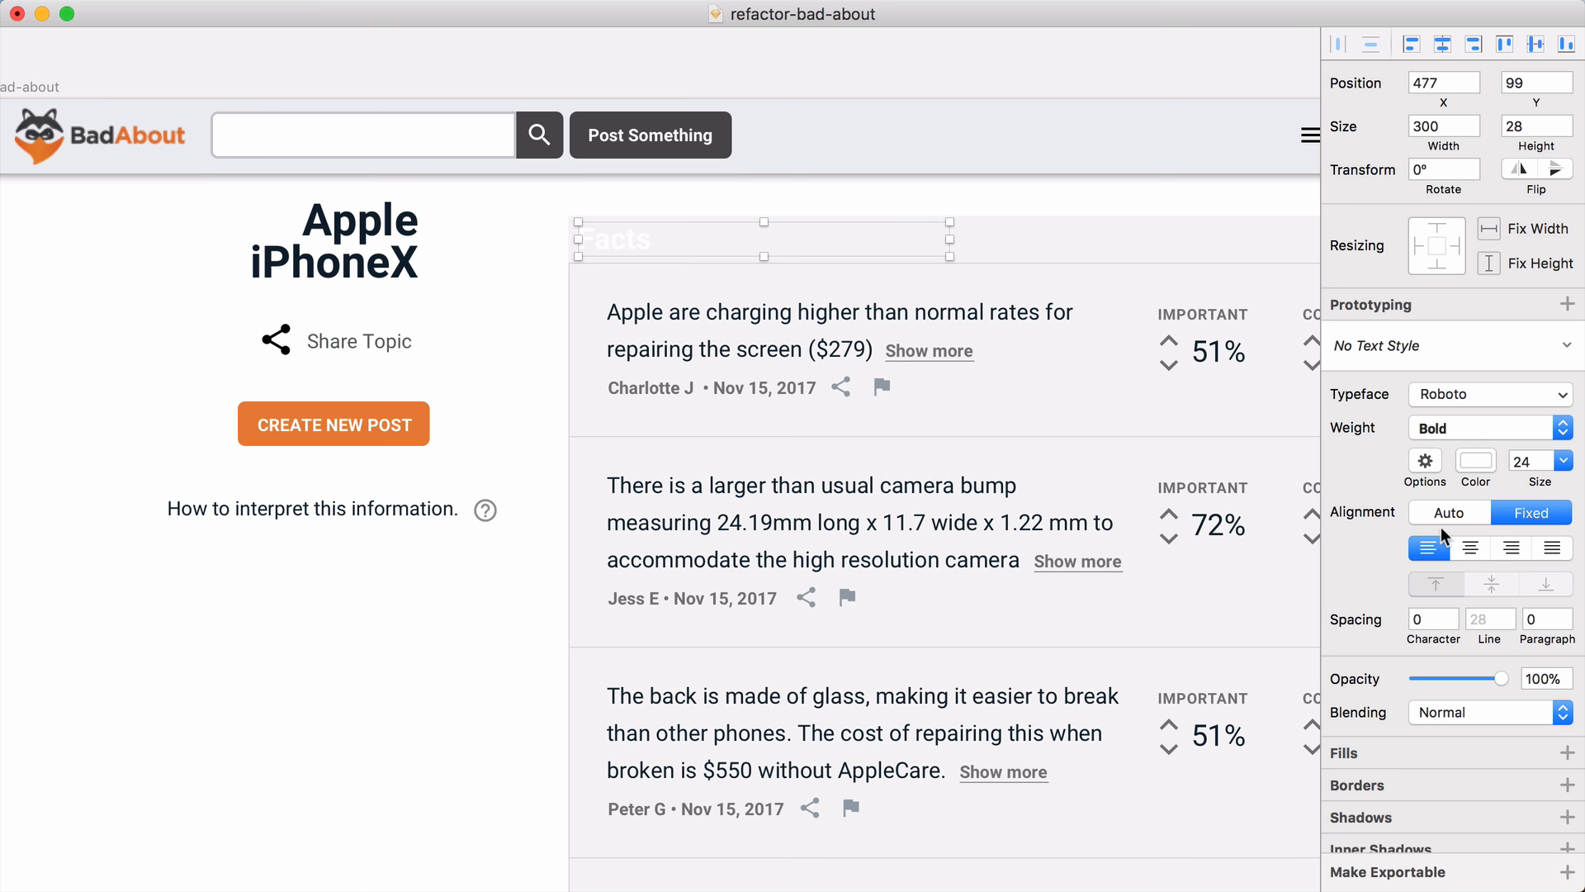
pyautogui.click(1475, 461)
pyautogui.click(1347, 724)
pyautogui.click(335, 263)
pyautogui.click(834, 236)
# Step: Enable the 1 px inside border on the Facts header bar and make the bar taller
pyautogui.click(980, 220)
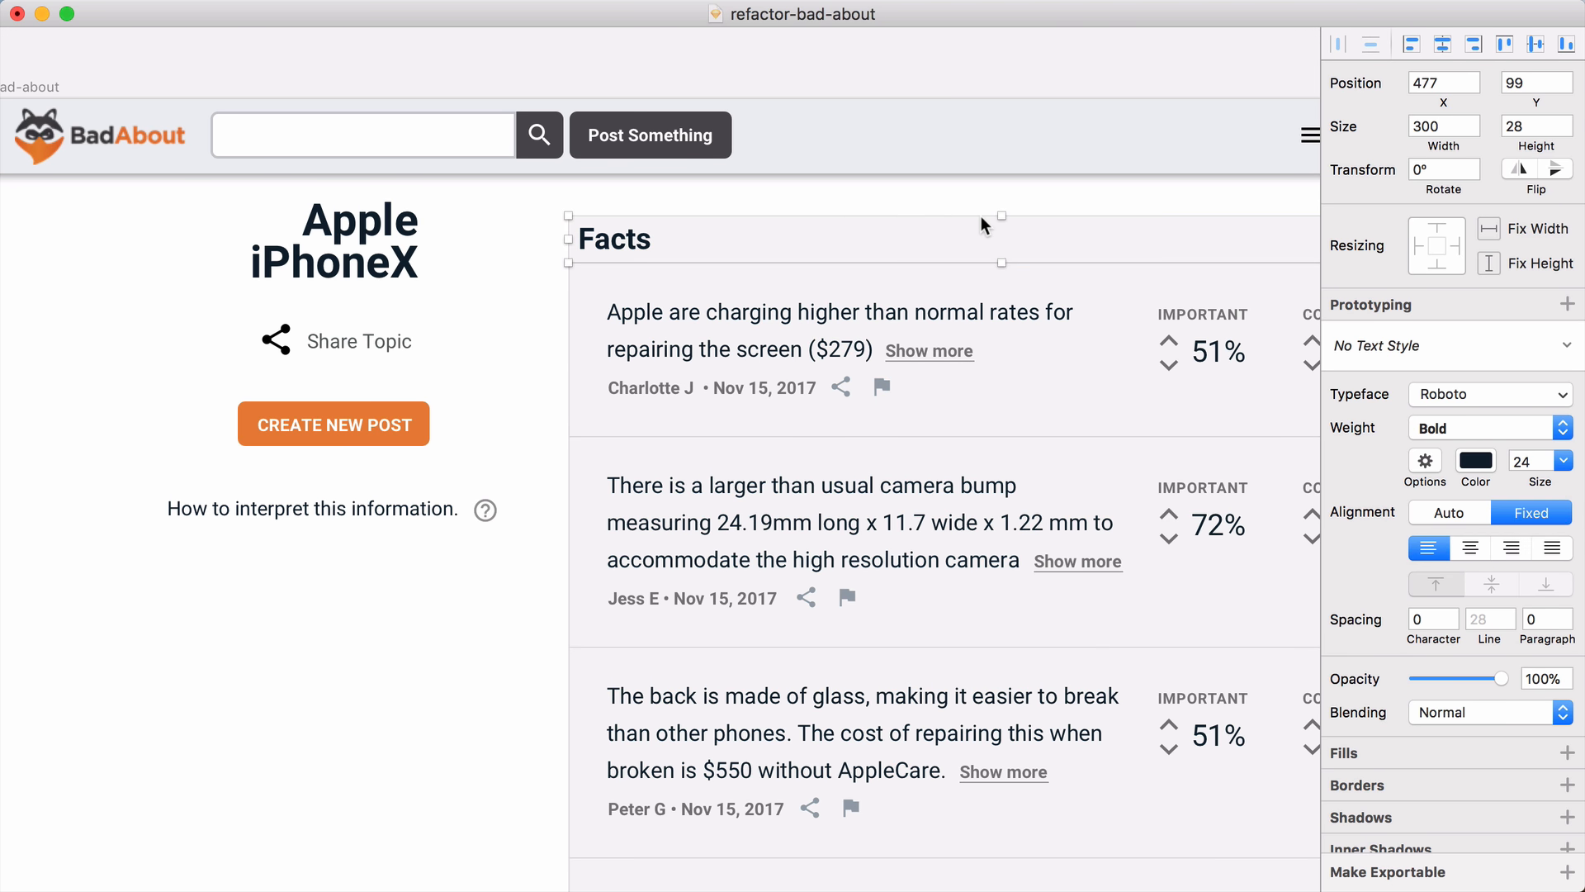
pyautogui.click(1338, 674)
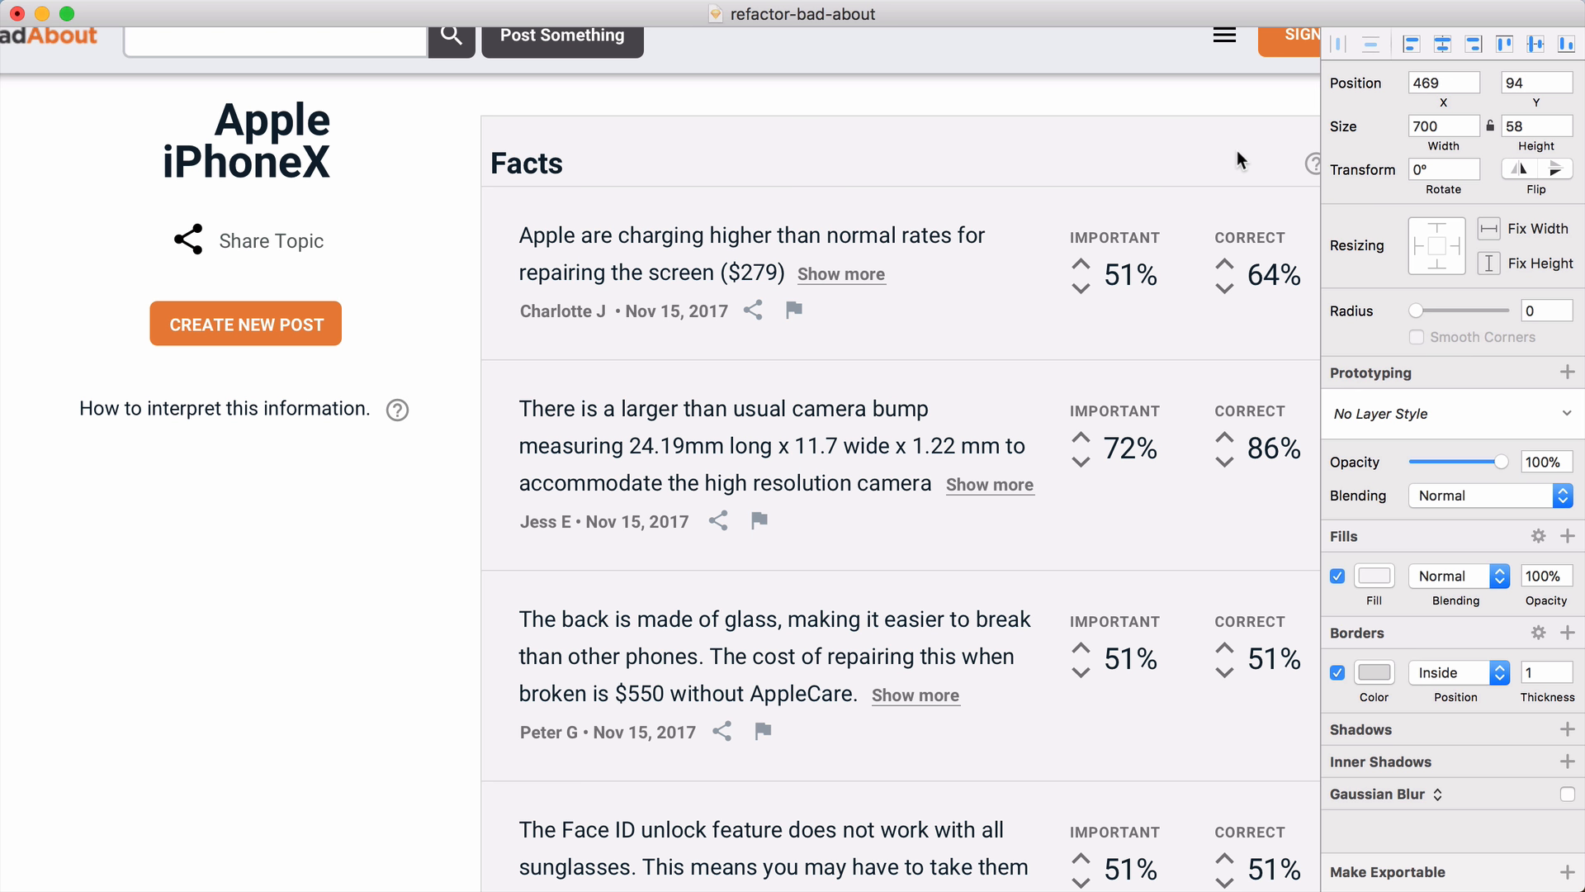
pyautogui.press('Up')
pyautogui.press('Up')
pyautogui.press('Down')
pyautogui.press('Down')
# Step: Move the Facts title up and inward to line up with the card text, and raise the help icon level with it
pyautogui.click(550, 175)
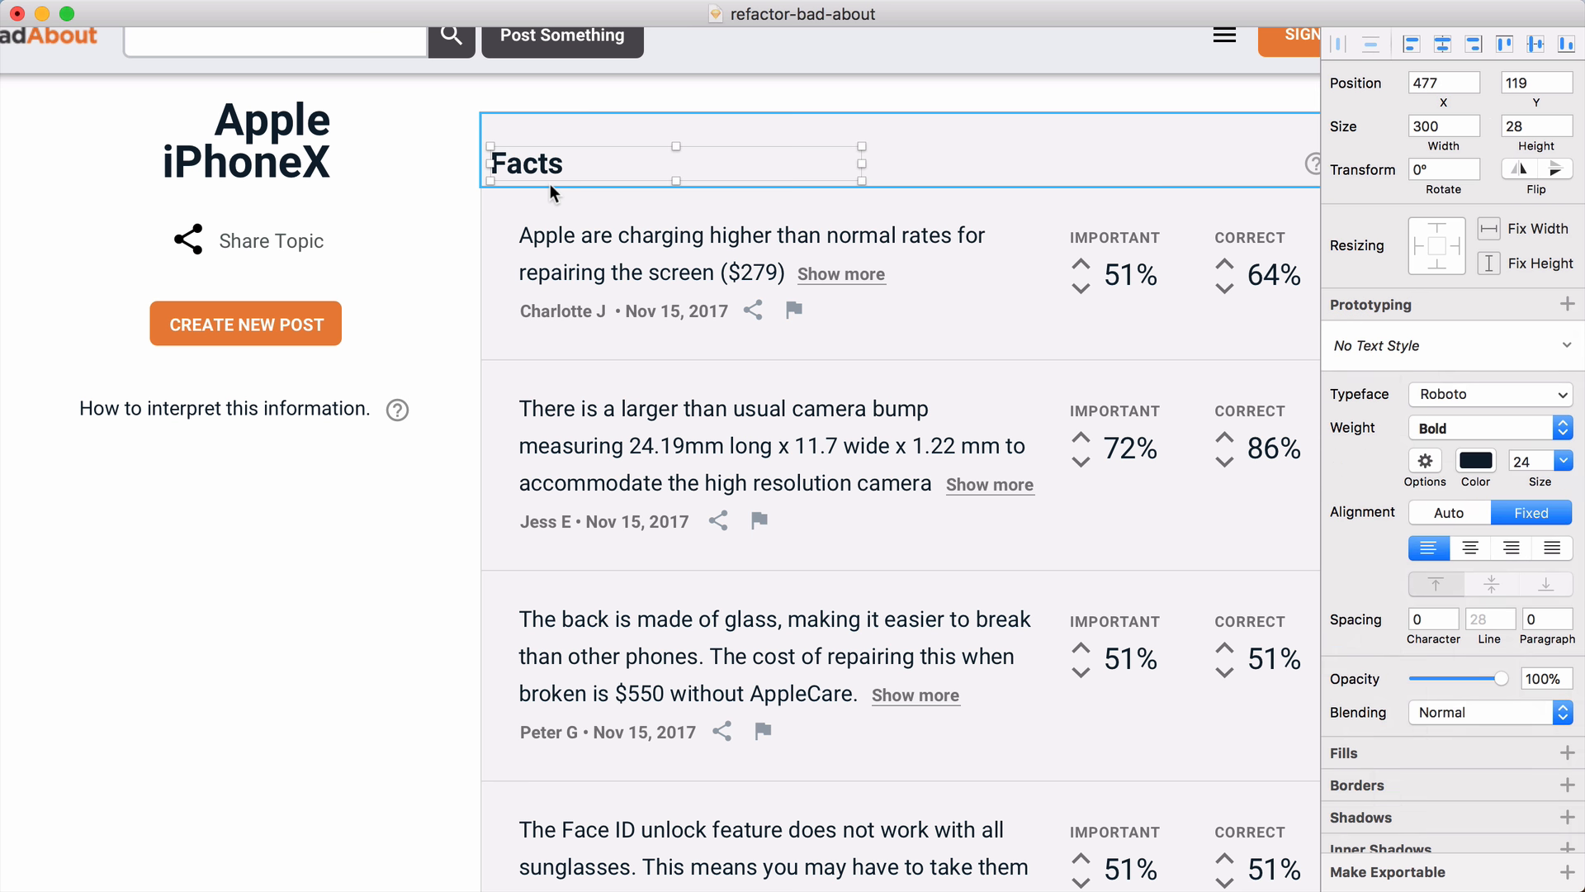
pyautogui.press('alt+super+2')
pyautogui.hotkey('shift', 'Up')
pyautogui.hotkey('shift', 'Right')
pyautogui.hotkey('shift', 'Right')
pyautogui.click(1316, 164)
pyautogui.hotkey('shift', 'Up')
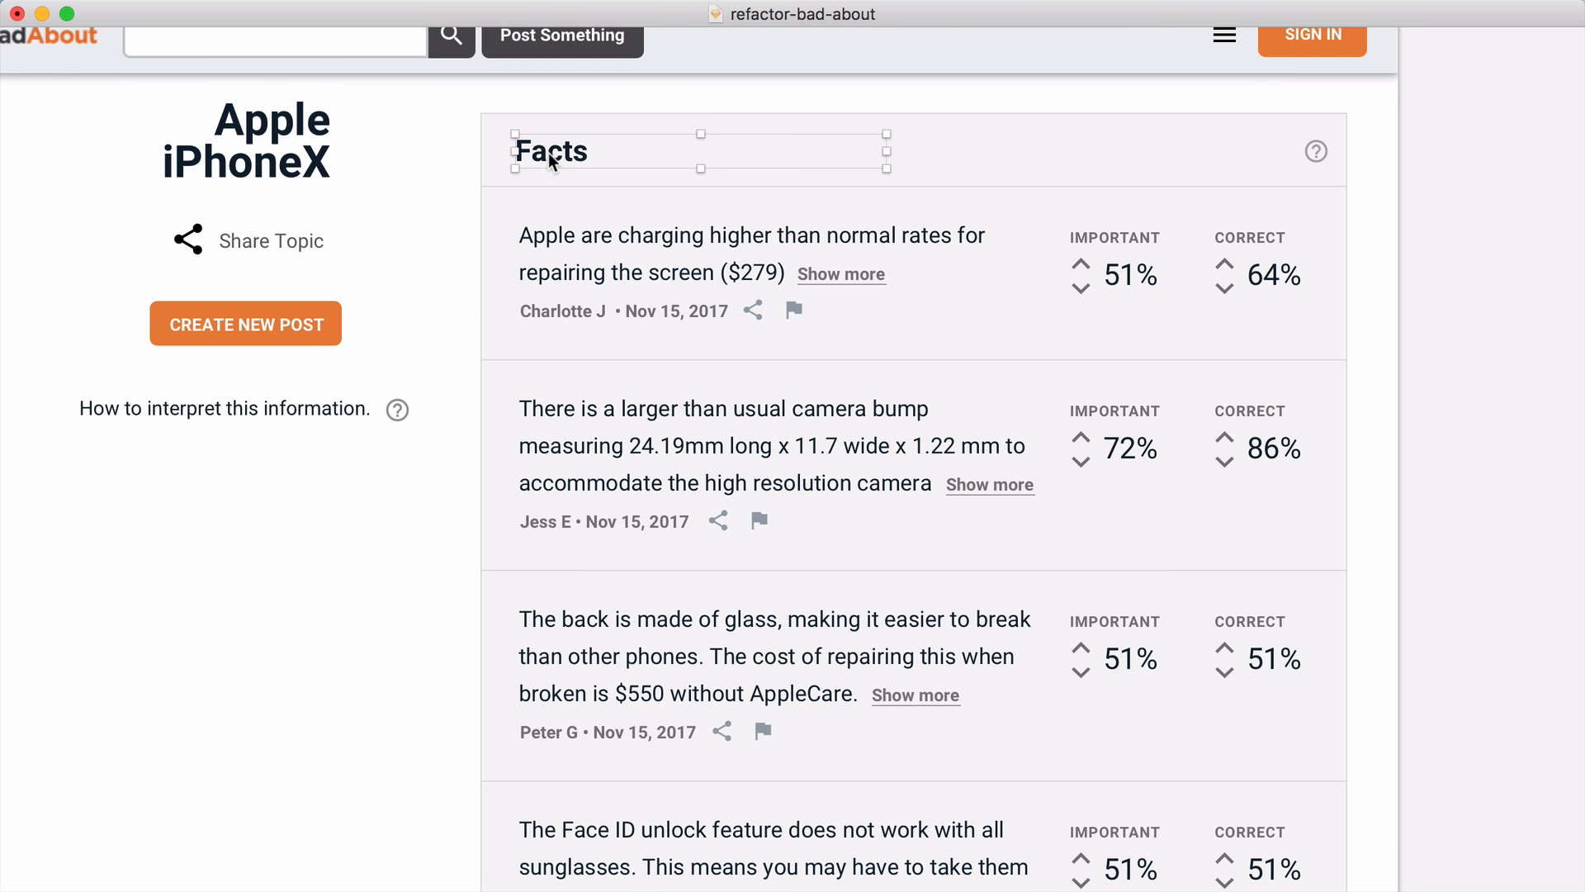
# Step: Change the Facts title's font weight from bold to a lighter, regular weight
pyautogui.click(548, 153)
pyautogui.press('alt+super+2')
pyautogui.click(1481, 432)
pyautogui.click(1440, 332)
pyautogui.click(371, 500)
pyautogui.press('alt+super+2')
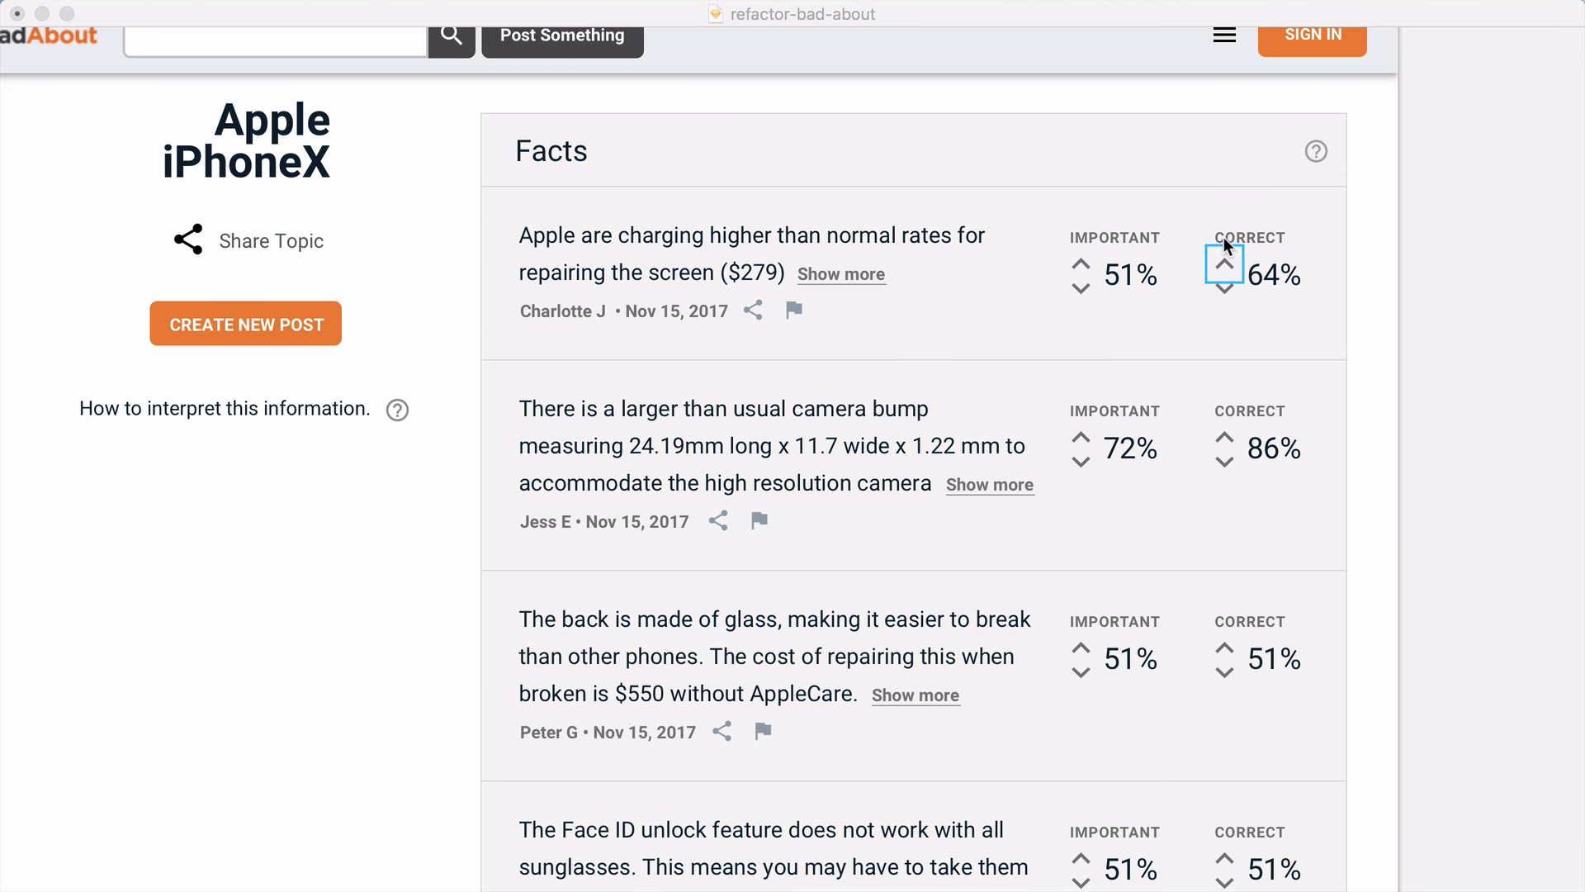
# Step: Move the header's help icon directly beside the Facts title
pyautogui.click(1317, 151)
pyautogui.moveTo(1319, 157); pyautogui.dragTo(618, 156)
pyautogui.press('Left')
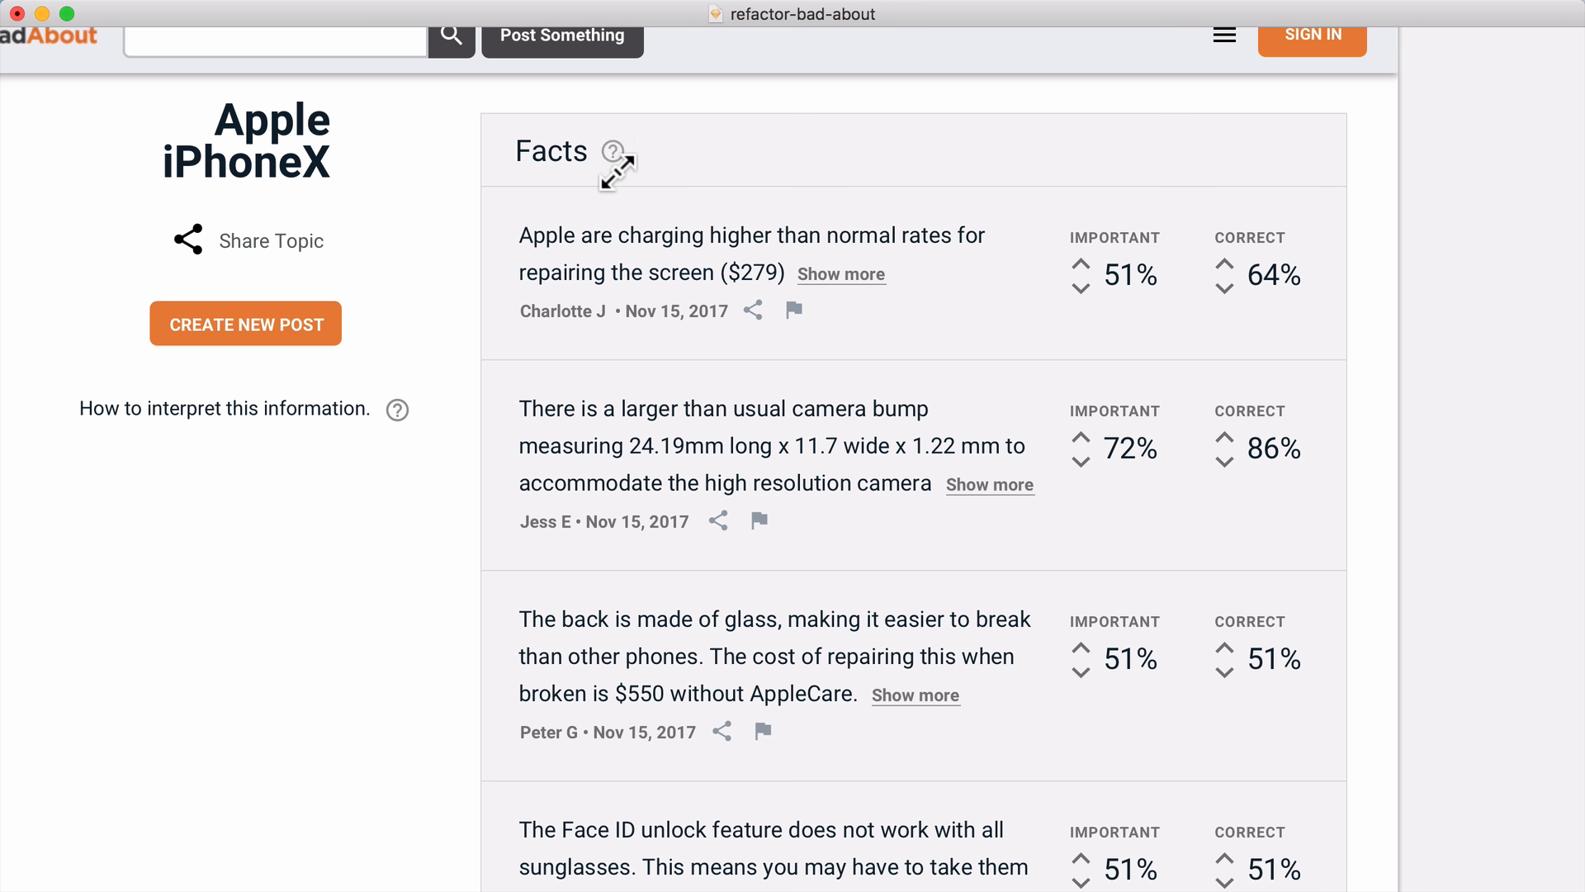
pyautogui.press('Right')
pyautogui.press('Right')
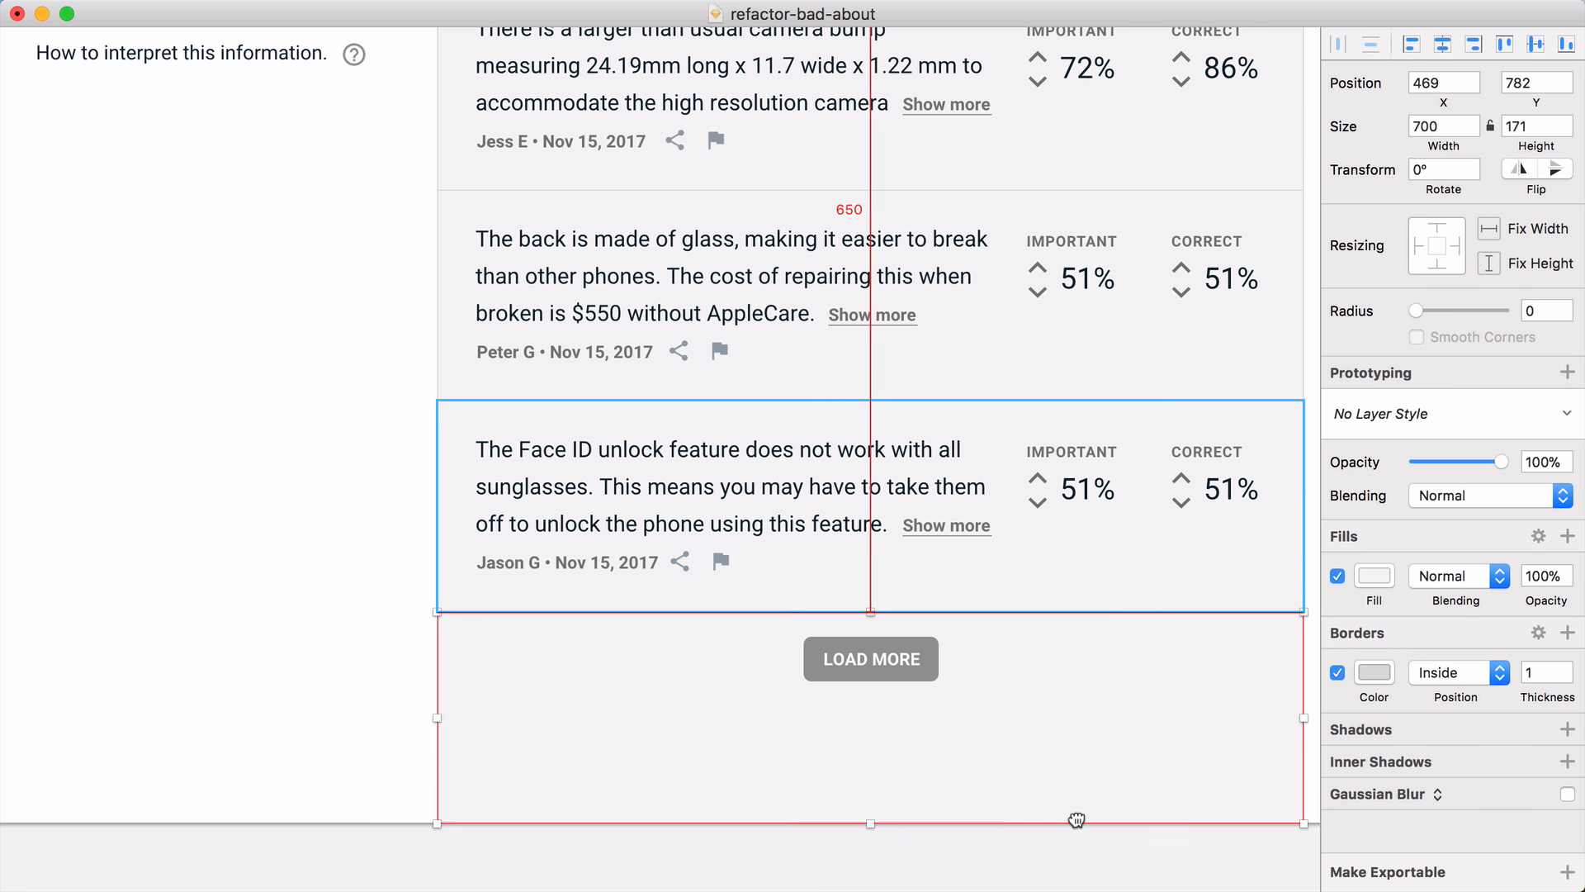
# Step: Turn the LOAD MORE button into a plain grey text label centred in the footer row, with wider character spacing
pyautogui.click(898, 641)
pyautogui.press('Delete')
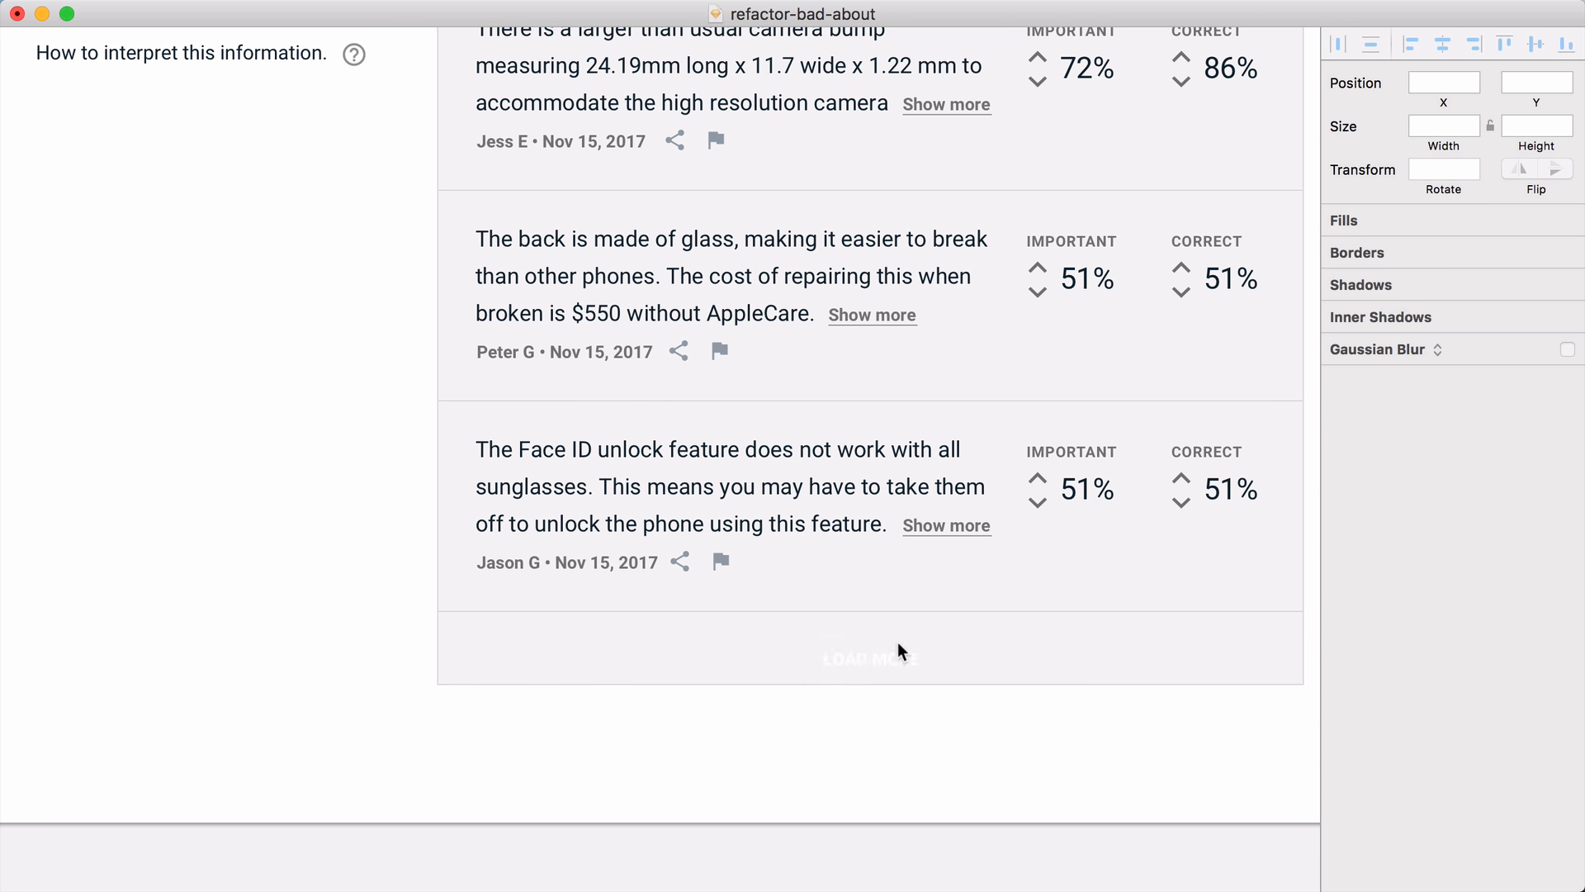
pyautogui.click(864, 661)
pyautogui.press('Up')
pyautogui.press('Up')
pyautogui.press('Up')
pyautogui.press('Up')
pyautogui.press('Up')
pyautogui.press('Up')
pyautogui.press('Up')
pyautogui.press('Up')
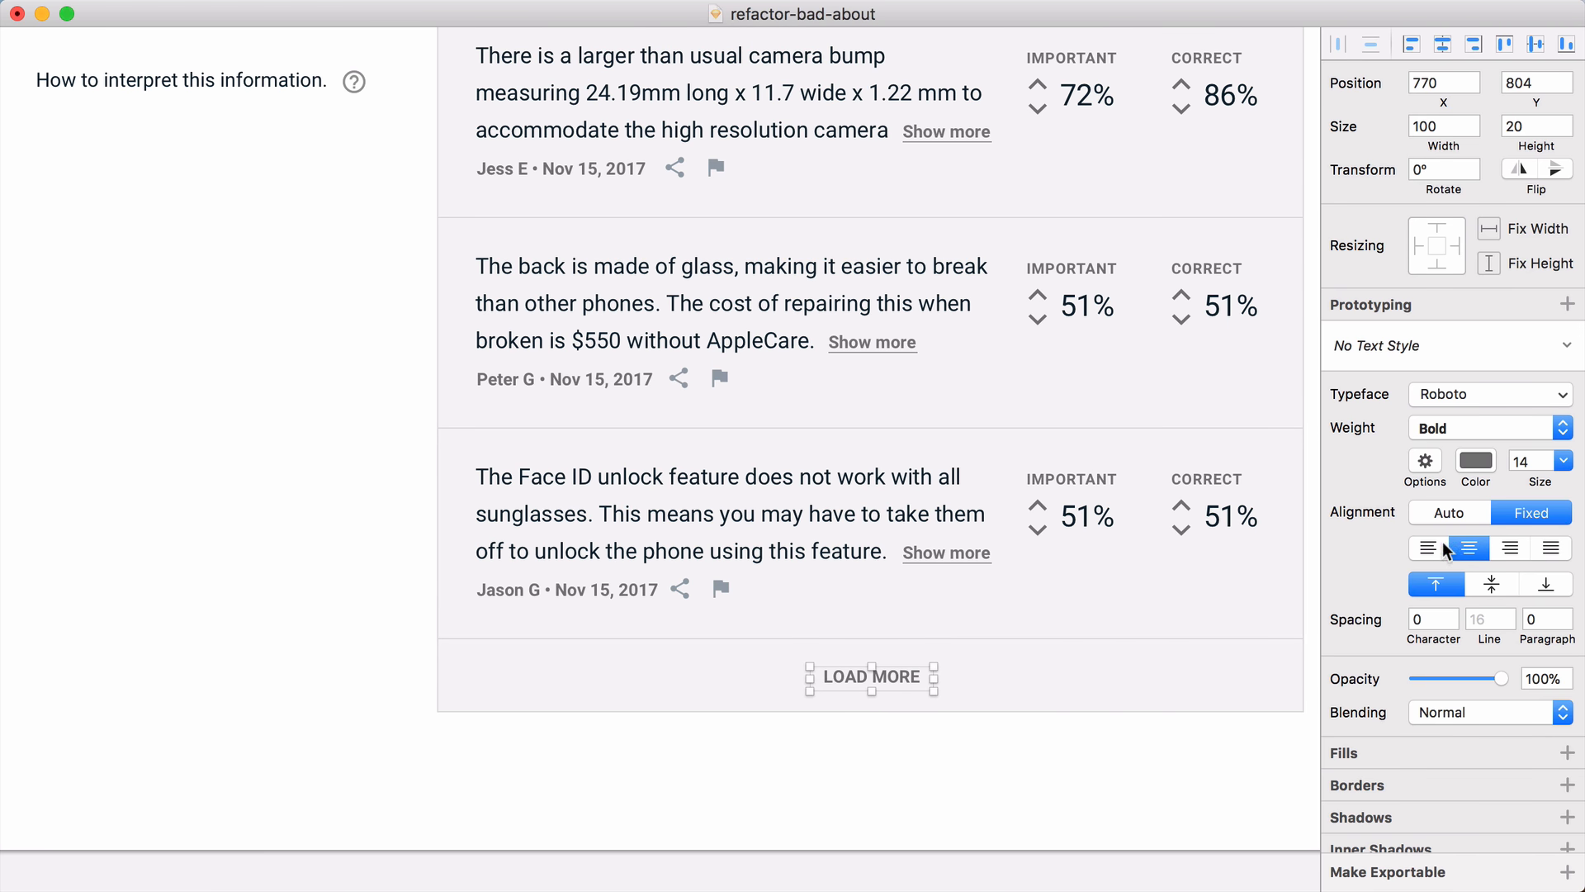
pyautogui.click(1450, 613)
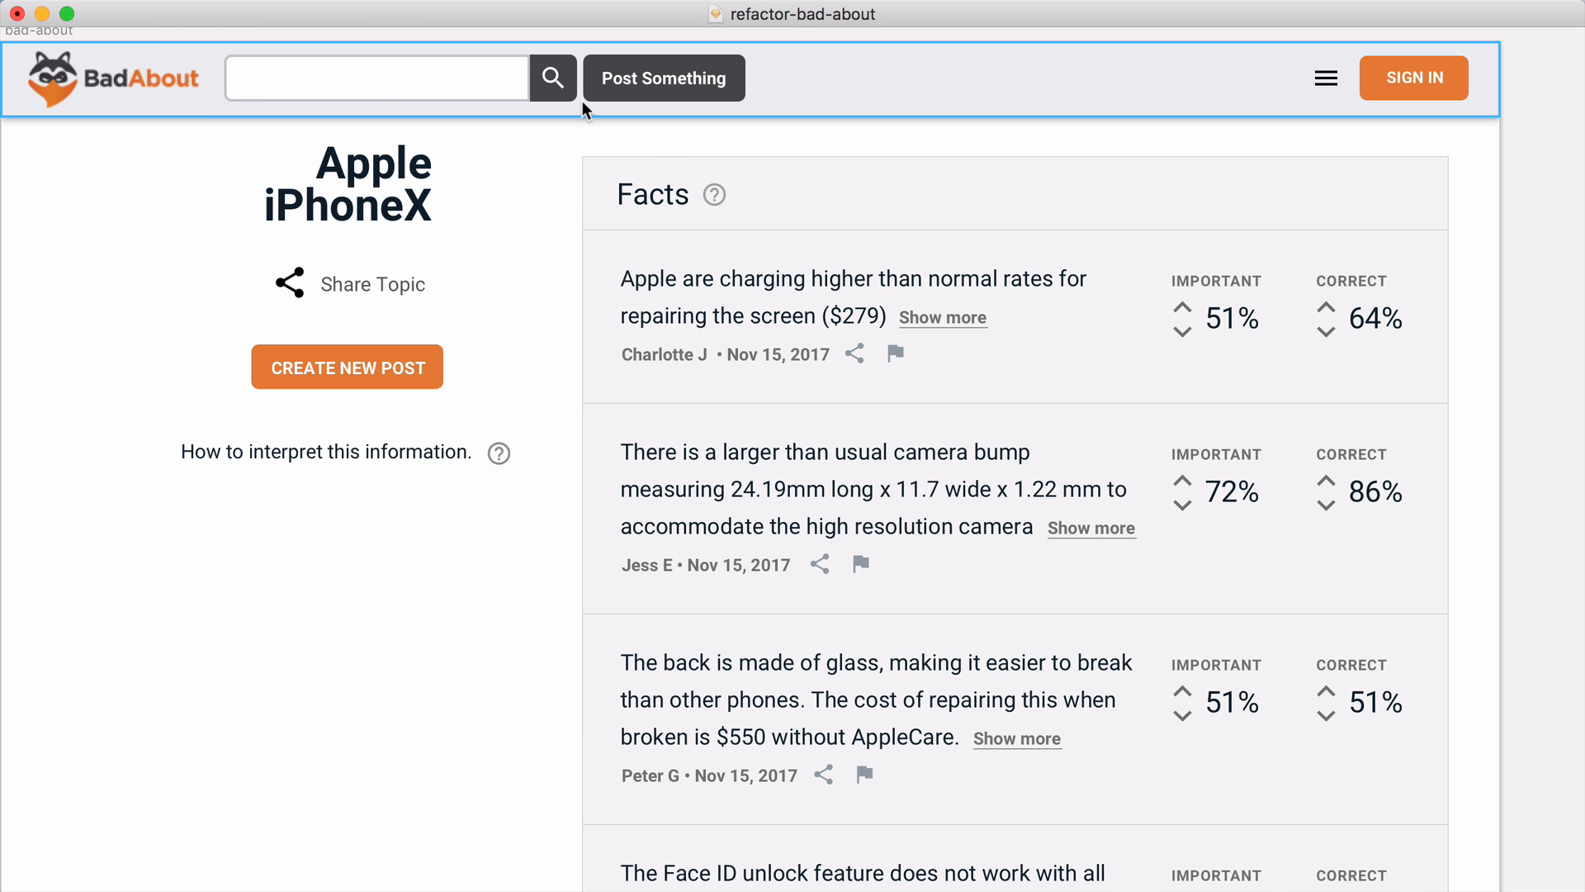
# Step: Round the two upper corners of the Facts header bar and the two lower corners of the LOAD MORE row
pyautogui.moveTo(555, 134); pyautogui.dragTo(1506, 182)
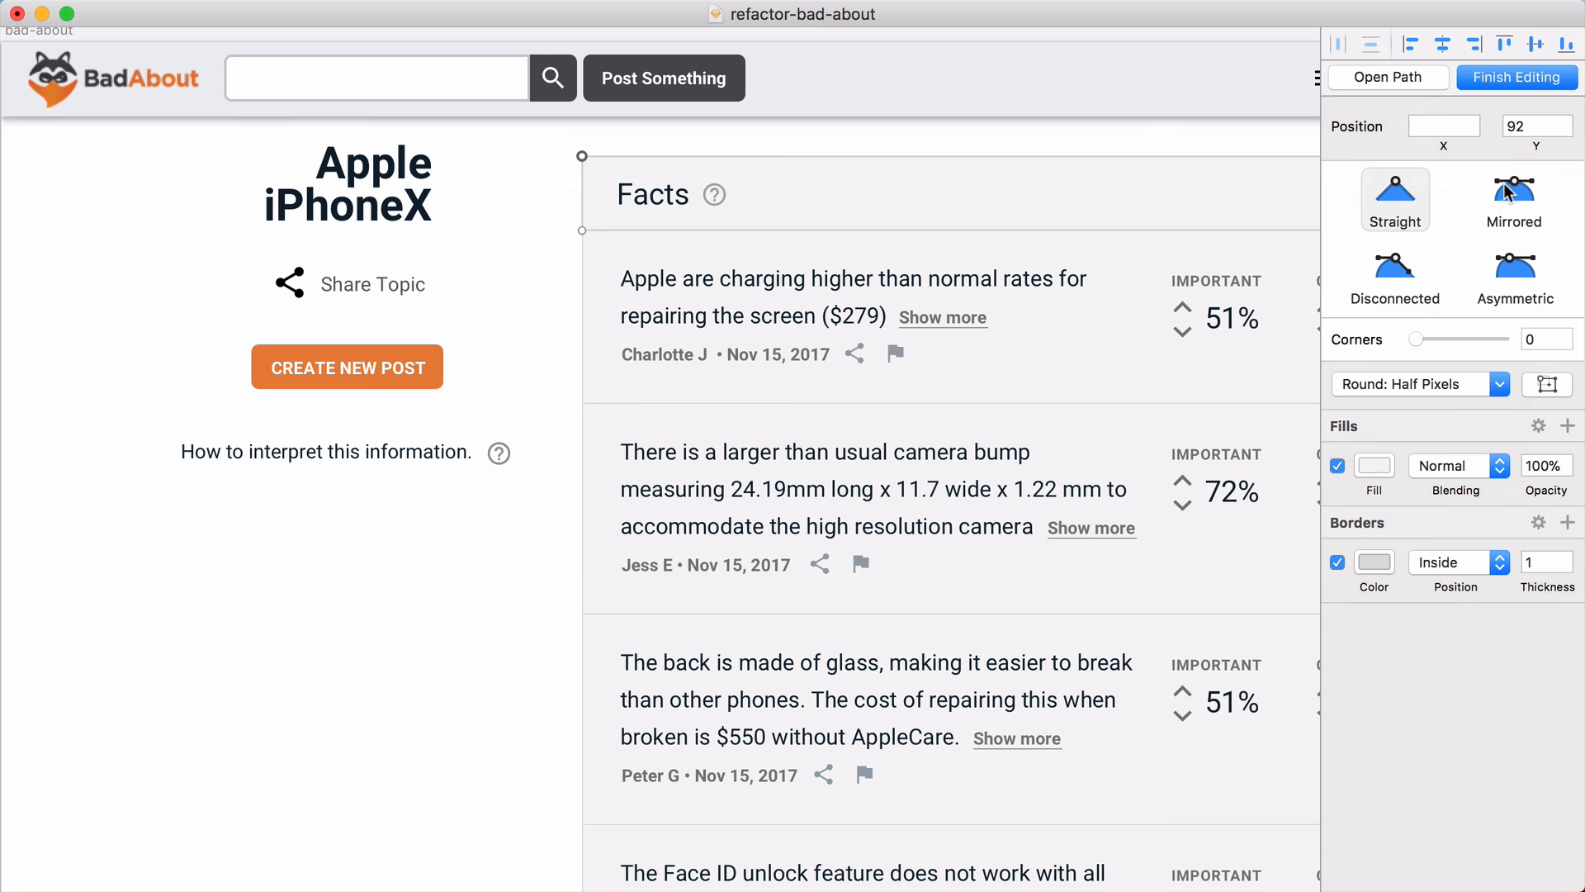
pyautogui.press('Escape')
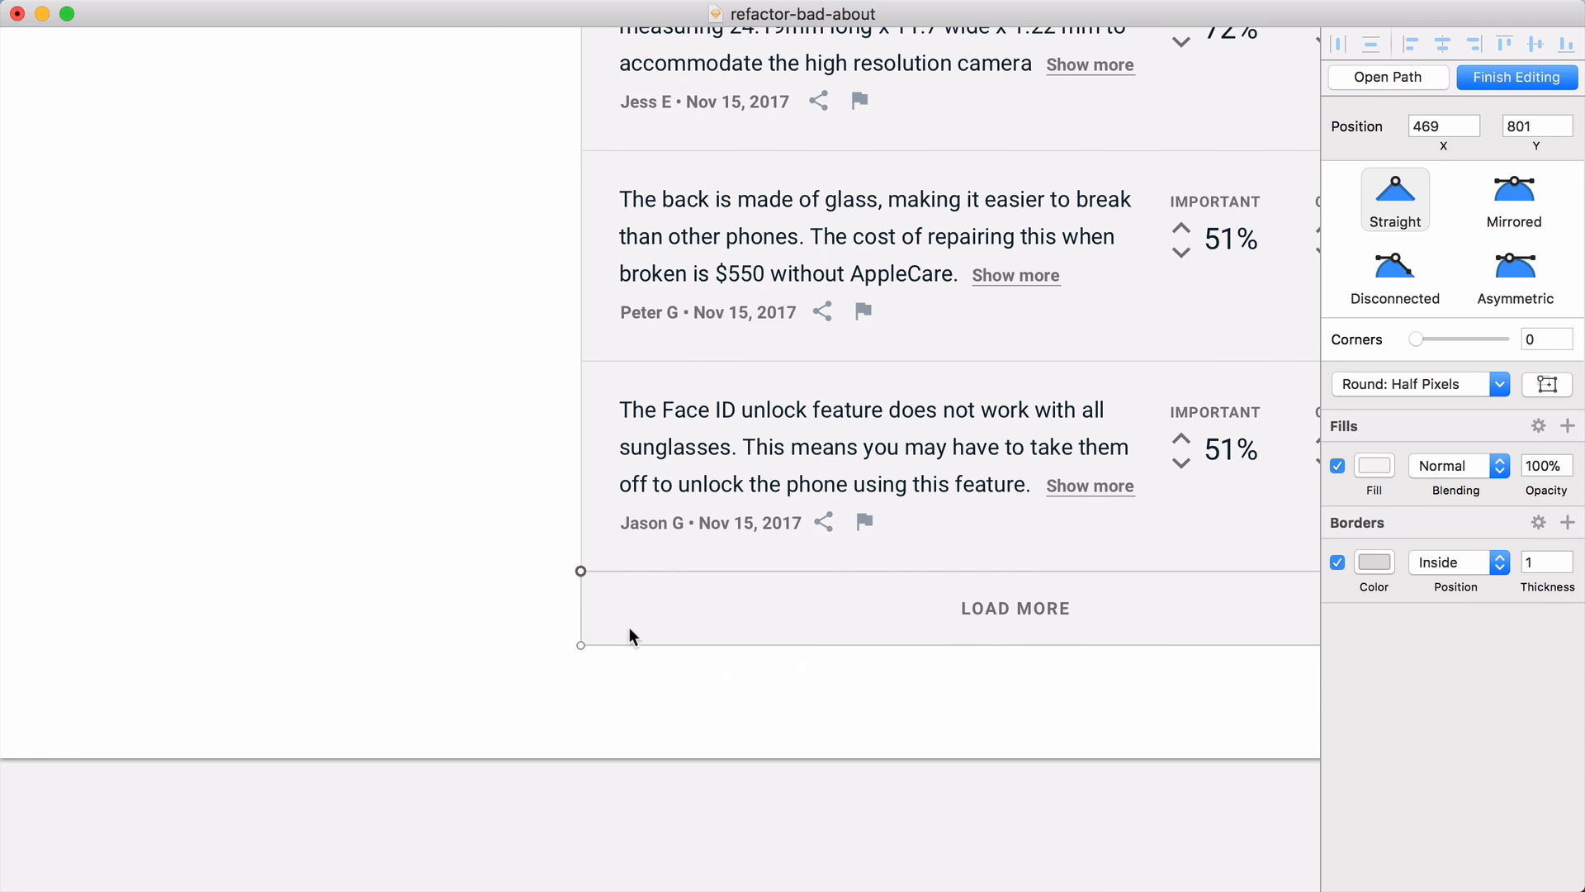
pyautogui.click(581, 645)
pyautogui.hscroll(5, 629, 635)
pyautogui.keyDown('shift'); pyautogui.click(1152, 644); pyautogui.keyUp('shift')
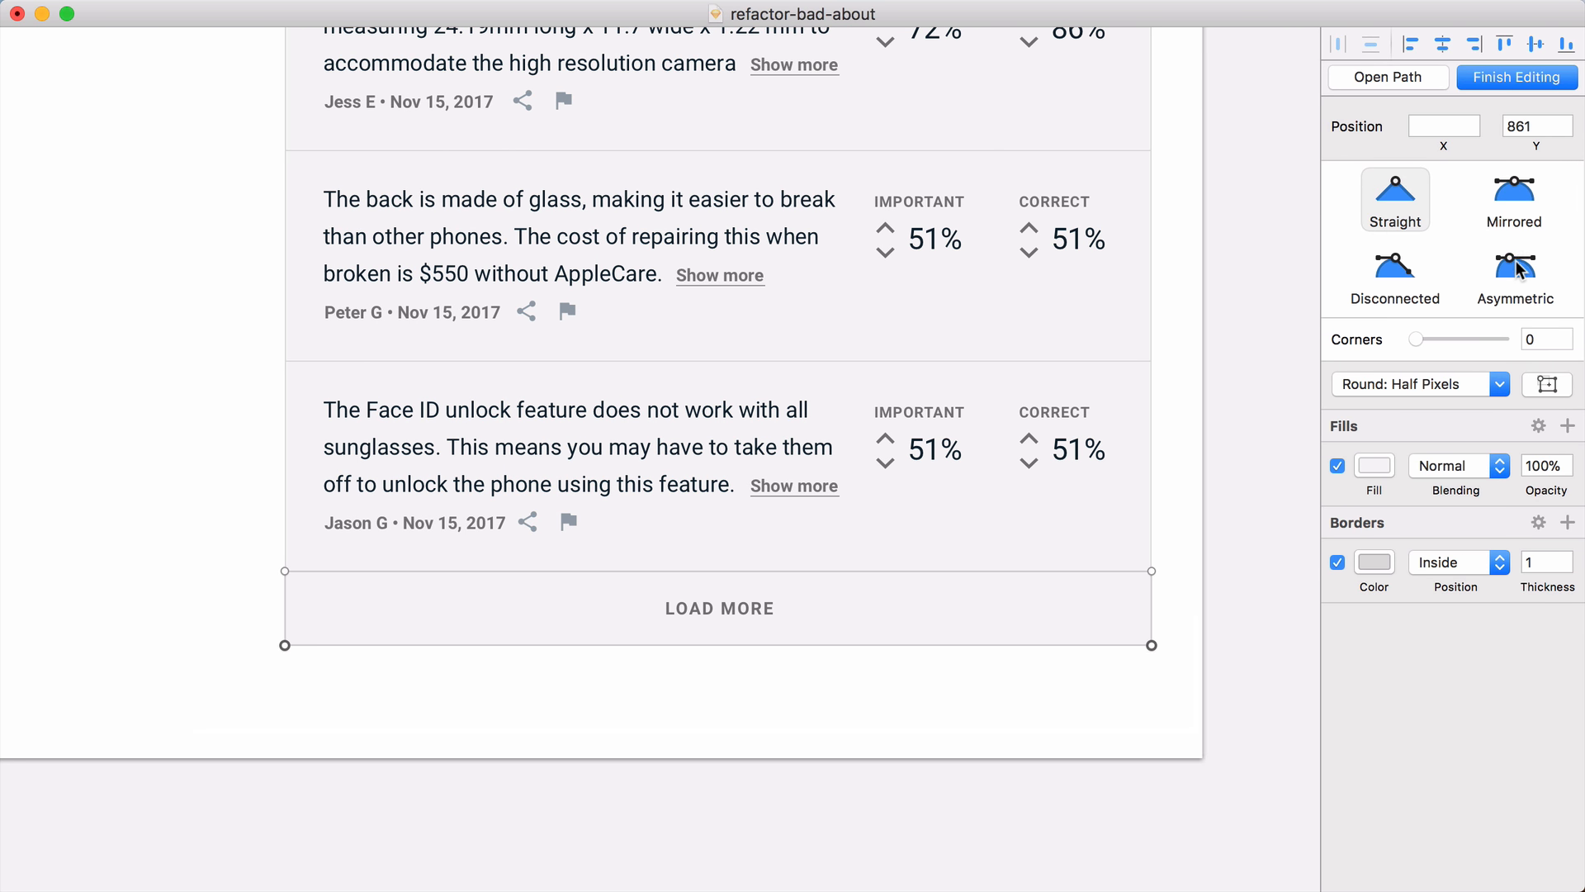
pyautogui.click(1087, 733)
pyautogui.click(1084, 734)
# Step: Change the bad-about artboard's background color to a light off-white
pyautogui.scroll(7, 1079, 695)
pyautogui.scroll(-1, 1080, 695)
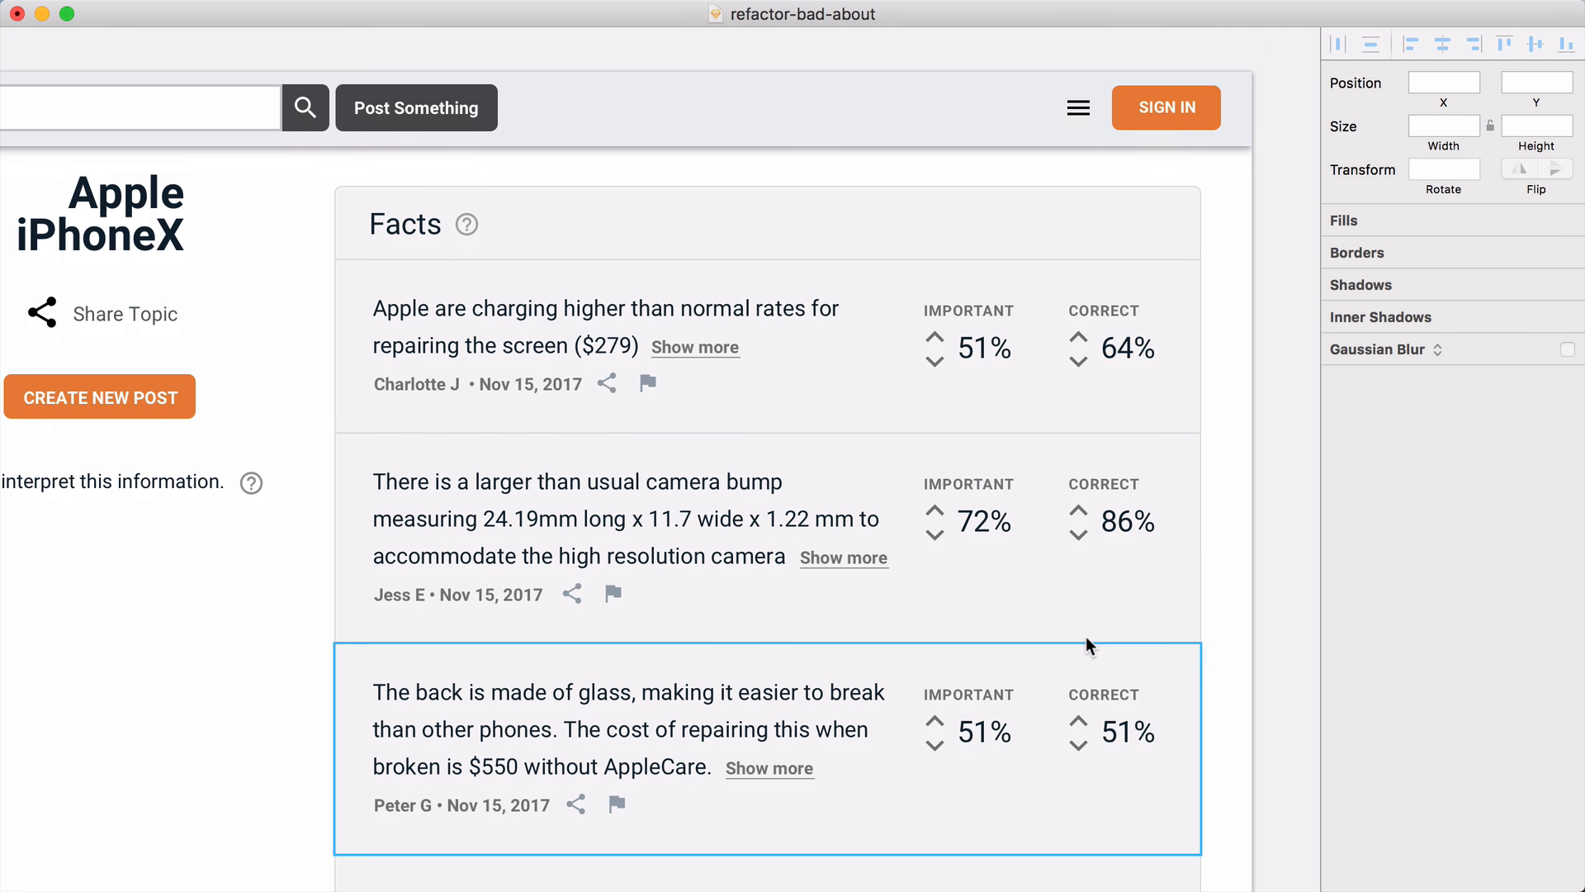
pyautogui.hscroll(-3, 1068, 329)
pyautogui.scroll(-1, 1068, 329)
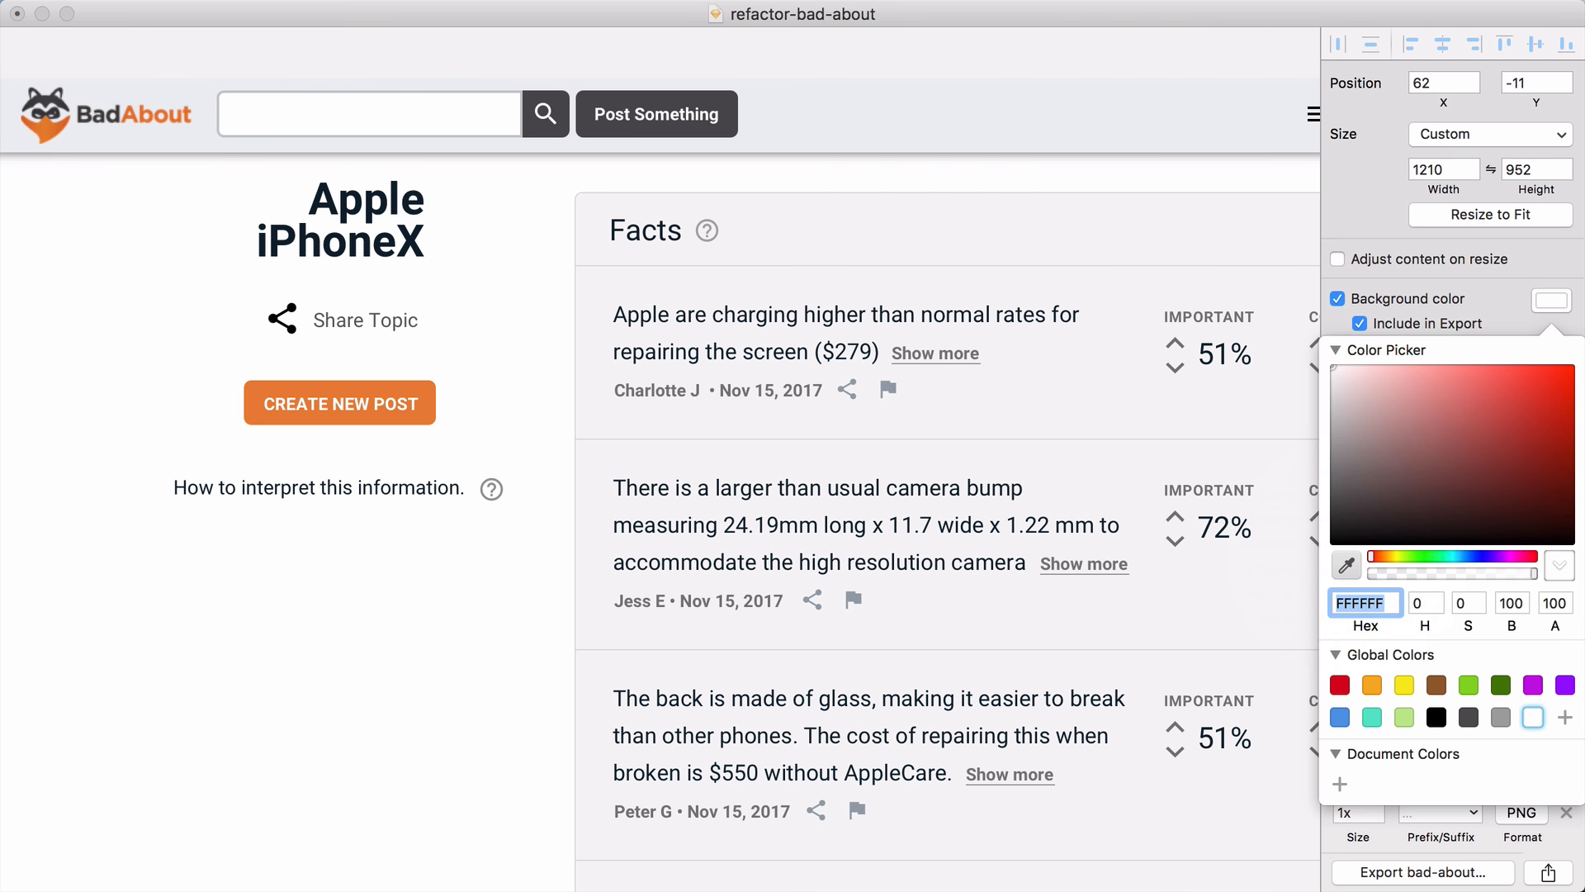
pyautogui.click(519, 241)
pyautogui.click(1542, 304)
pyautogui.press('alt+super+2')
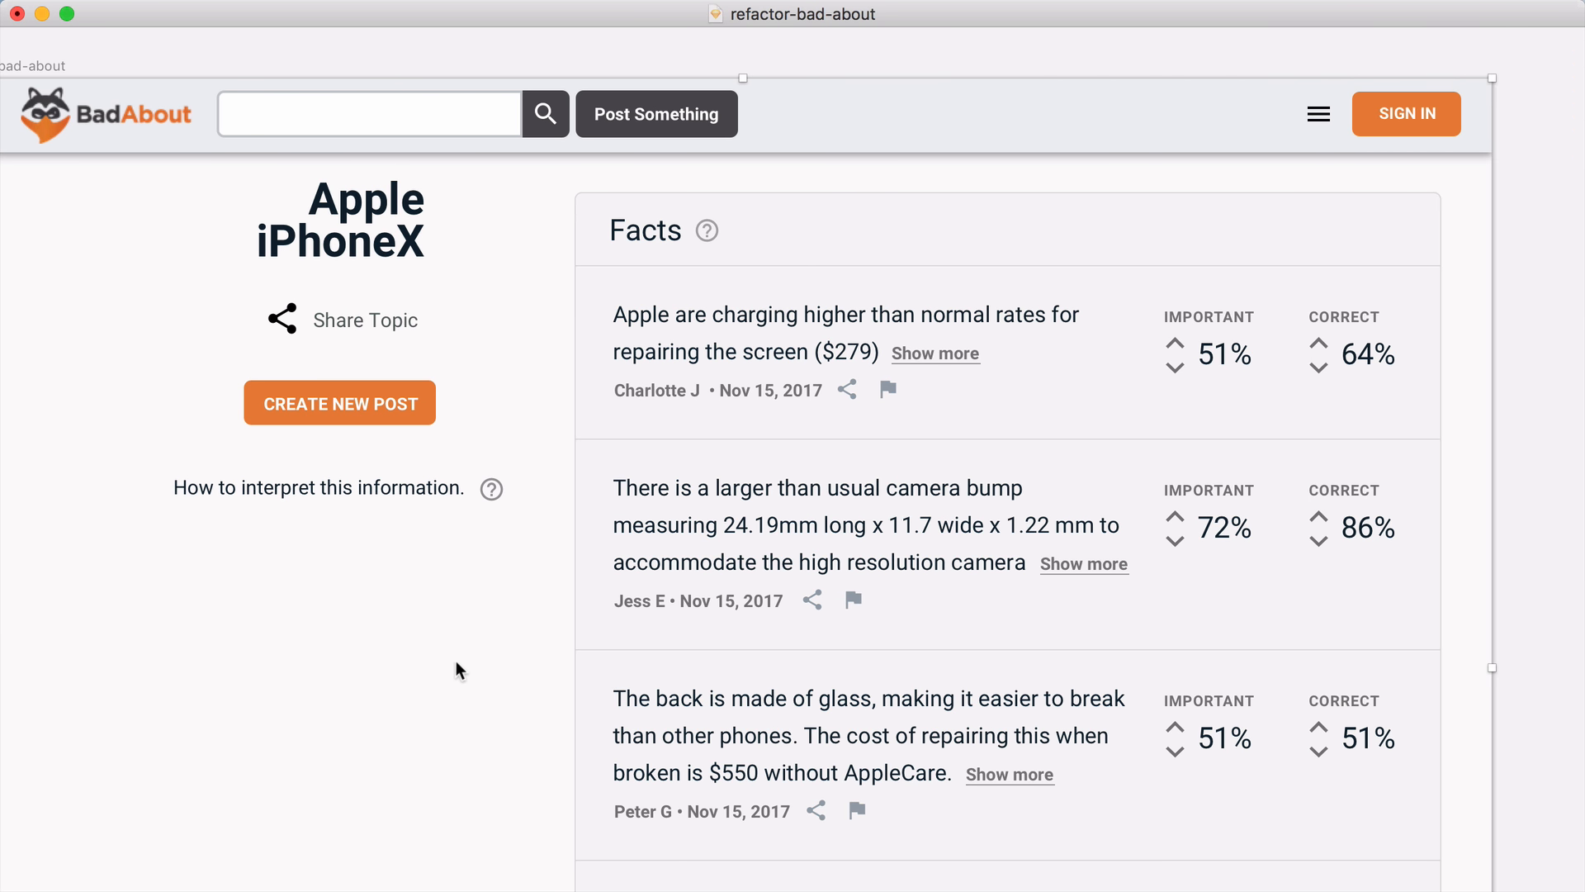
# Step: Select the backgrounds of the Facts header, all fact cards and the LOAD MORE row, and fill them with white
pyautogui.scroll(5, 572, 375)
pyautogui.scroll(-5, 572, 375)
pyautogui.click(1577, 343)
pyautogui.moveTo(1501, 197); pyautogui.dragTo(1465, 797)
pyautogui.scroll(-4, 1500, 463)
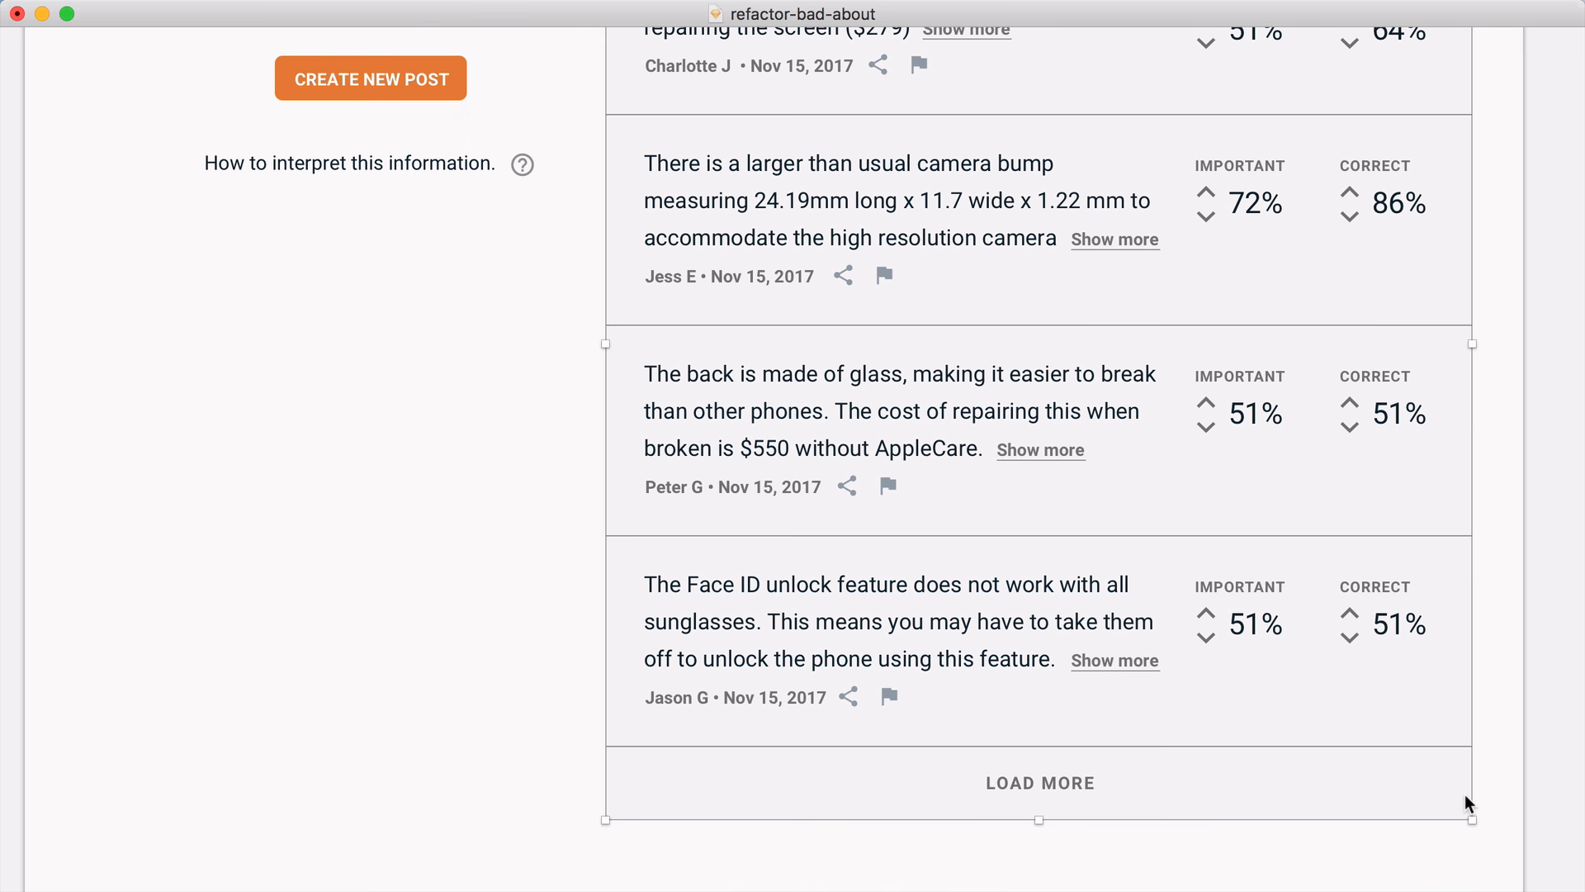
pyautogui.press('alt+super+2')
pyautogui.click(1380, 578)
pyautogui.moveTo(1349, 637); pyautogui.dragTo(864, 520)
pyautogui.press('alt+super+2')
pyautogui.scroll(4, 534, 629)
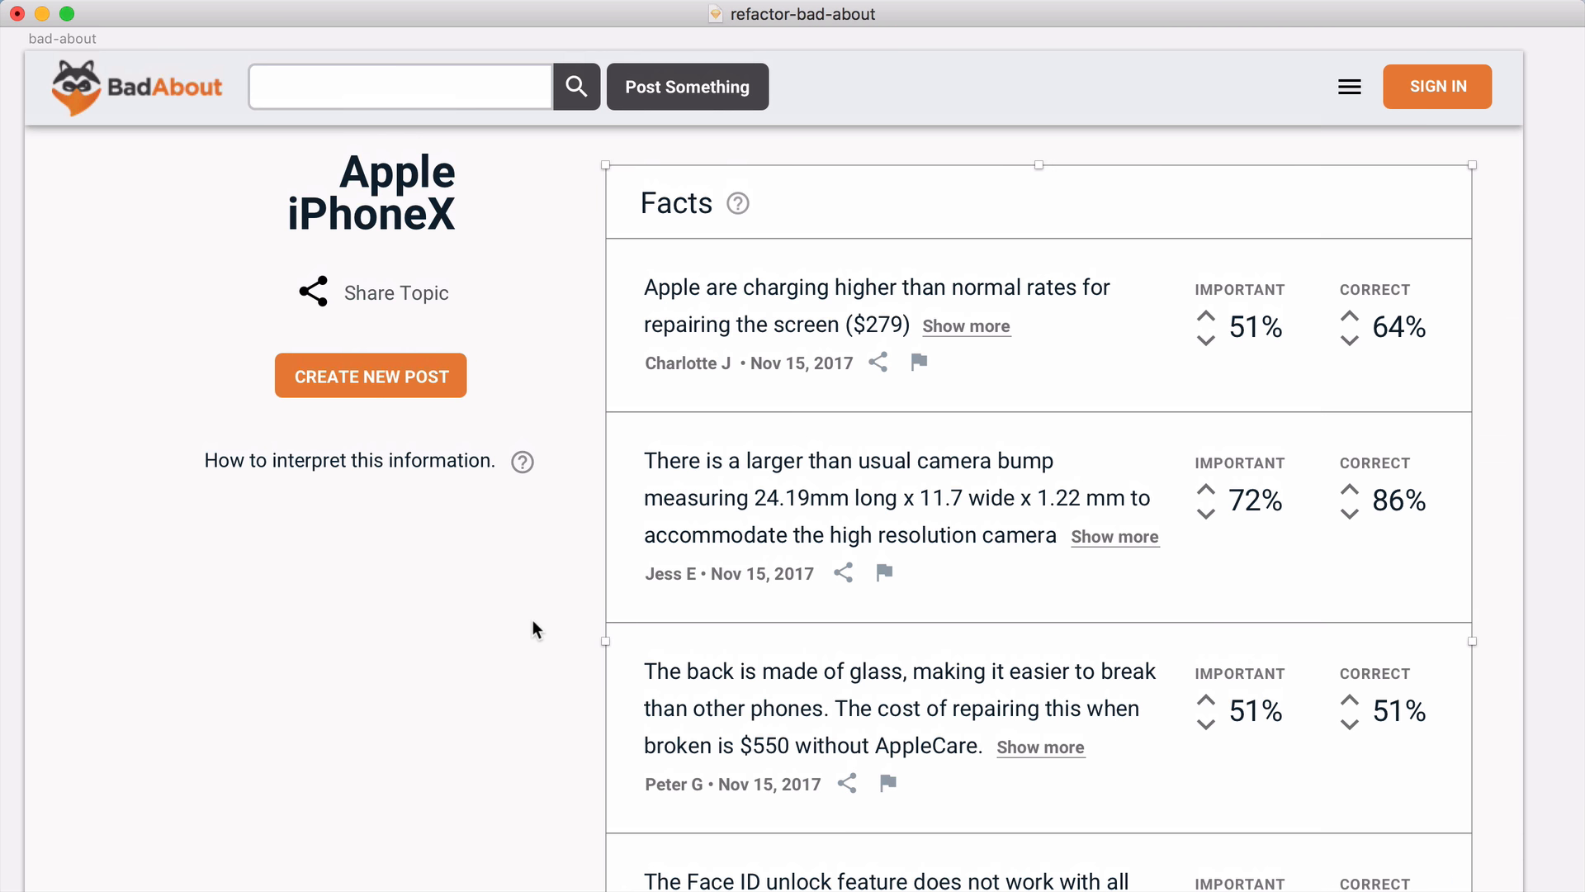
pyautogui.hscroll(1, 534, 630)
pyautogui.click(1489, 633)
pyautogui.scroll(-1, 1489, 634)
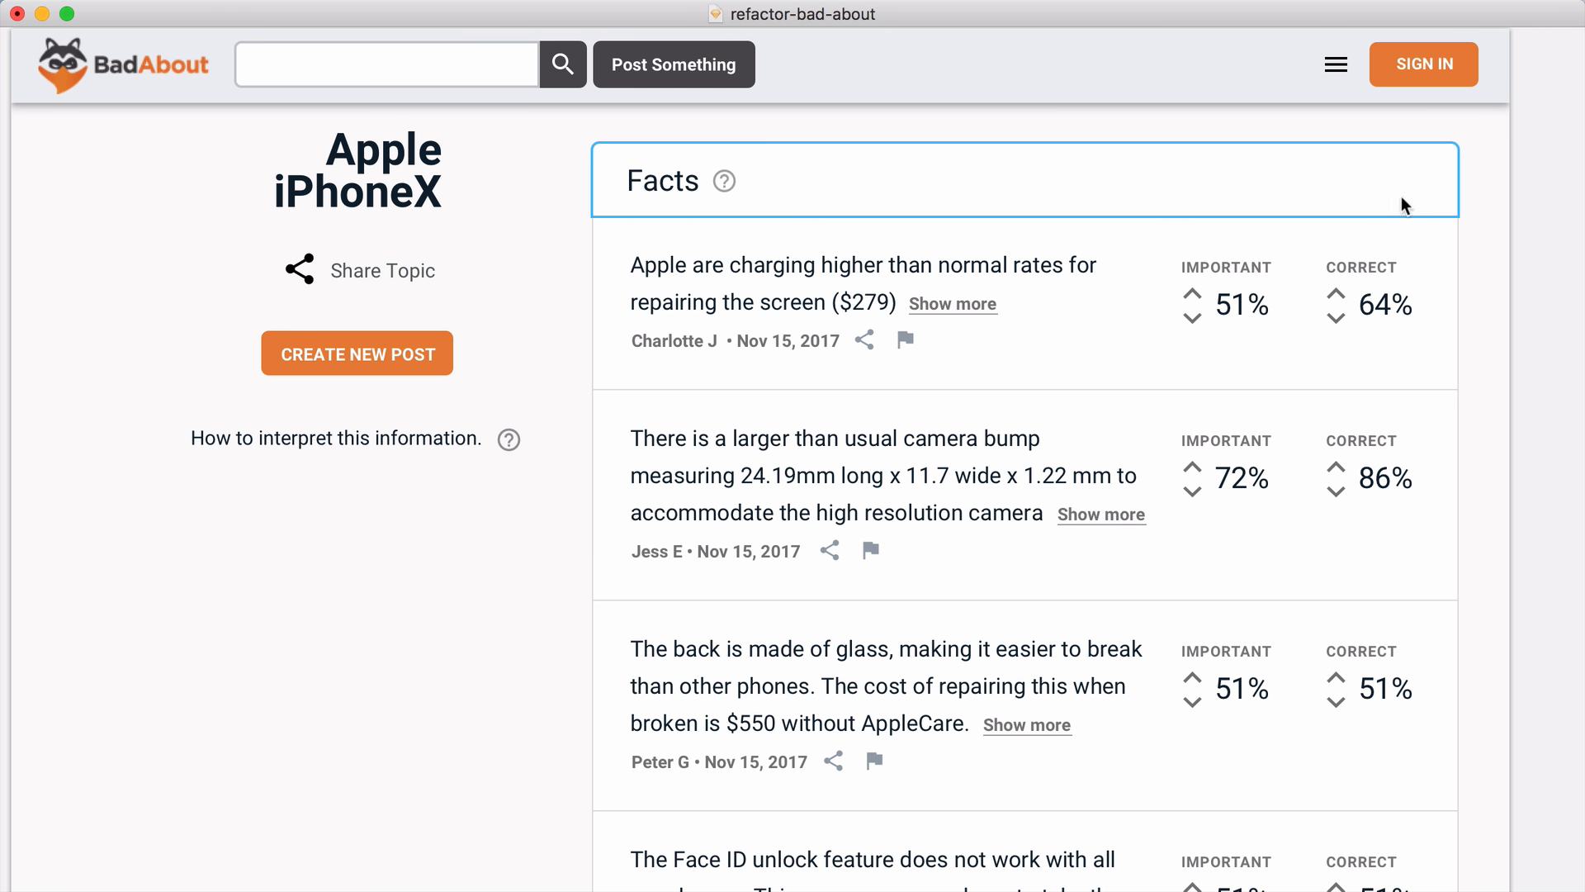
# Step: Turn off the border of the 700 by 769 rounded background panel behind the Facts list
pyautogui.hscroll(2, 1537, 266)
pyautogui.scroll(1, 1537, 266)
pyautogui.click(1335, 212)
pyautogui.scroll(-1, 1396, 416)
pyautogui.press('alt+super+2')
pyautogui.click(1337, 672)
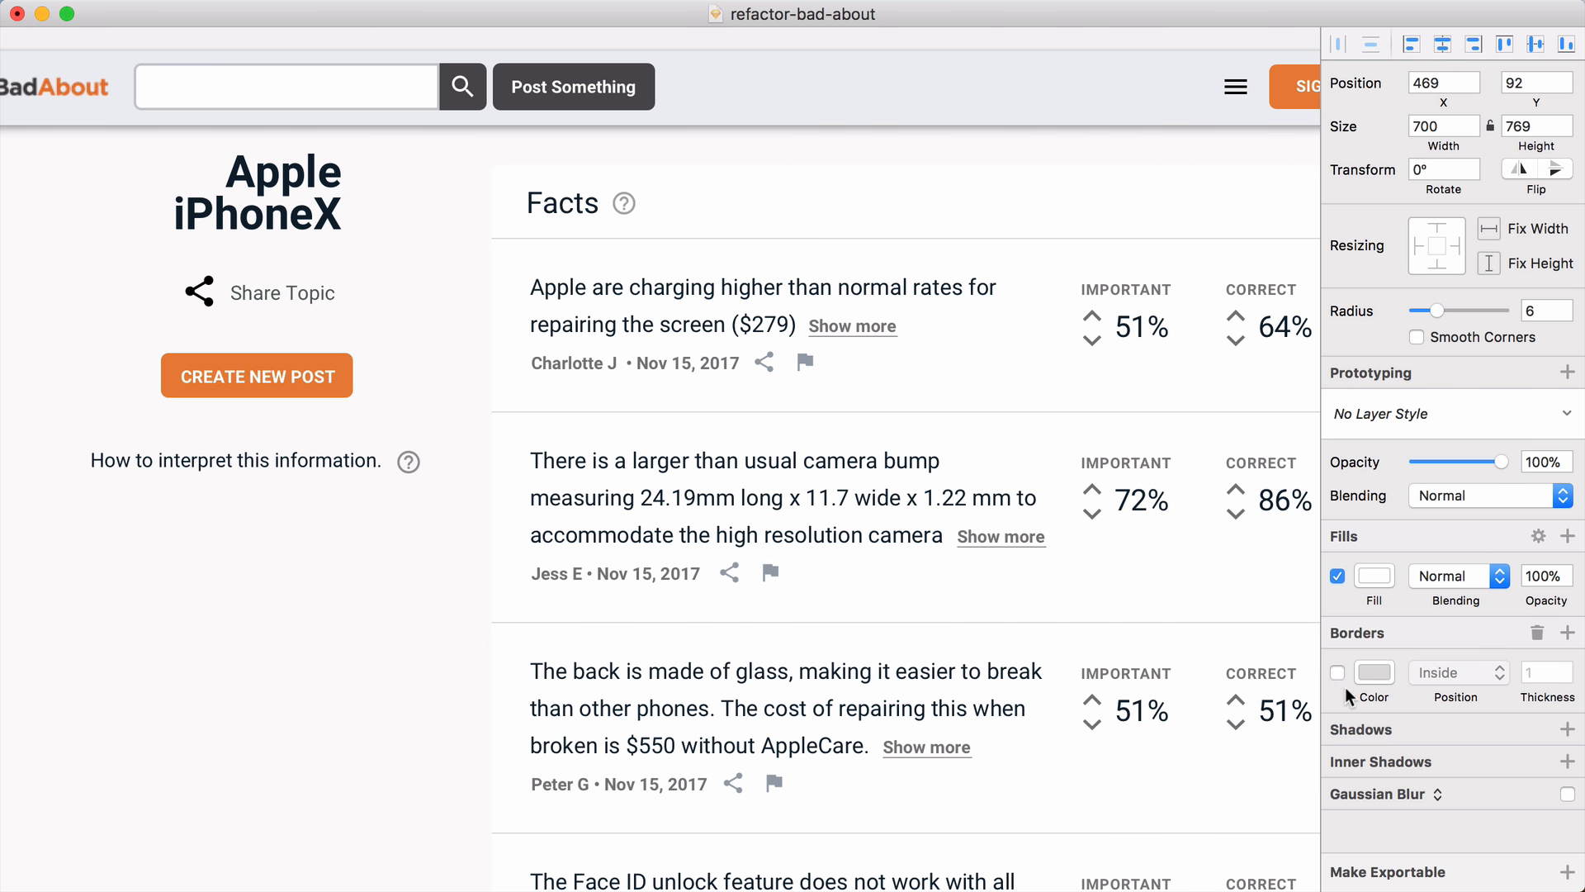
# Step: Add a shadow to the Facts list panel with color 252052, Y offset 15 and blur 35
pyautogui.click(1566, 729)
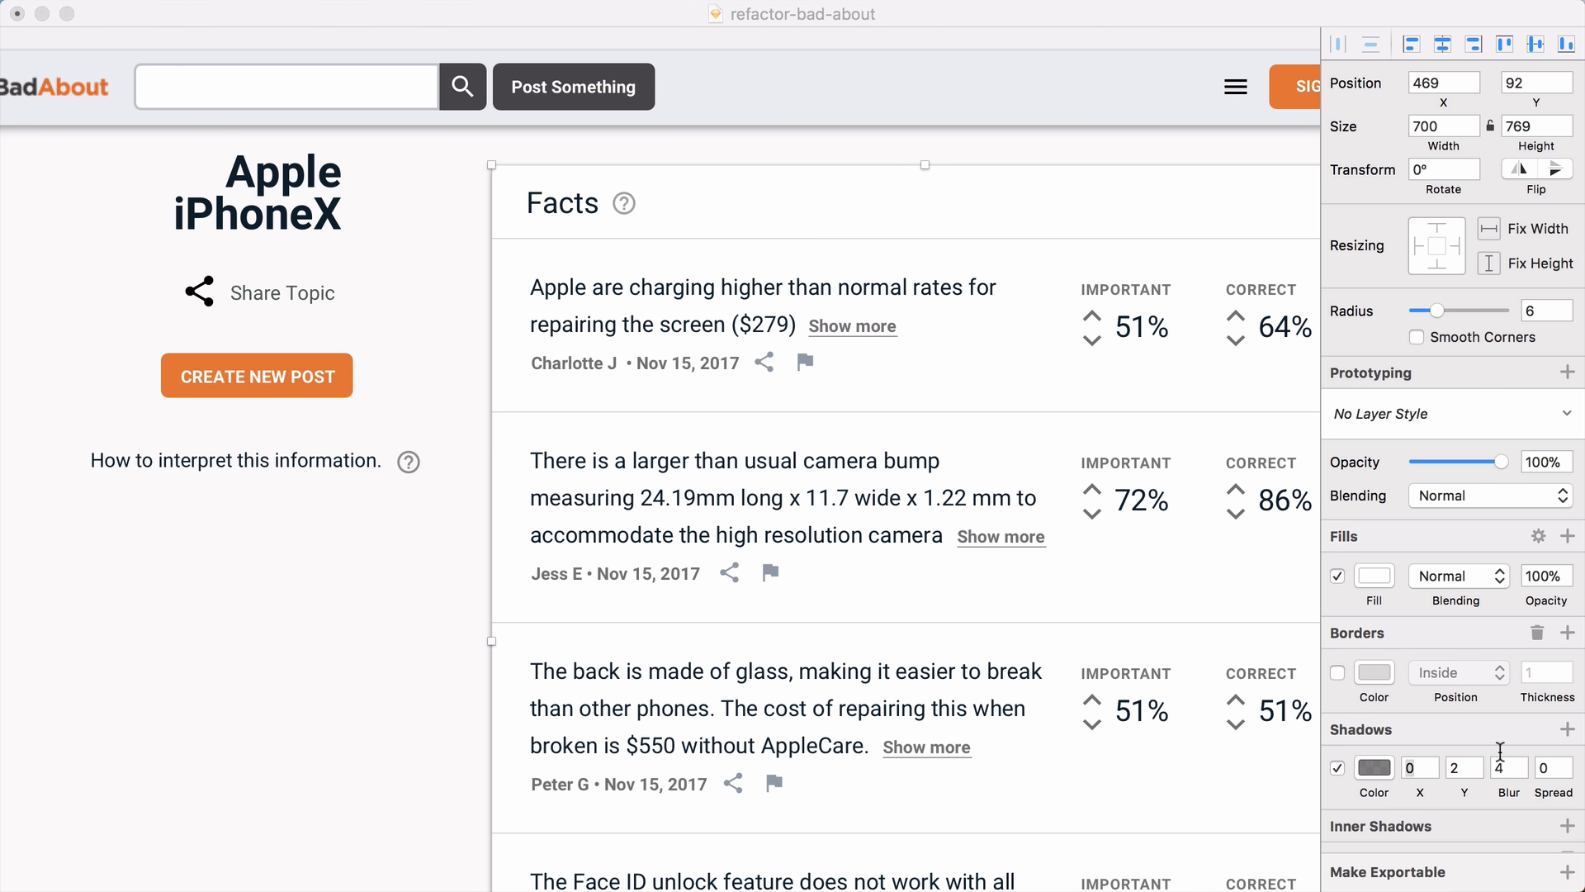
pyautogui.hscroll(3, 392, 748)
pyautogui.click(1371, 769)
pyautogui.write('252052')
pyautogui.press('Return')
pyautogui.press('Escape')
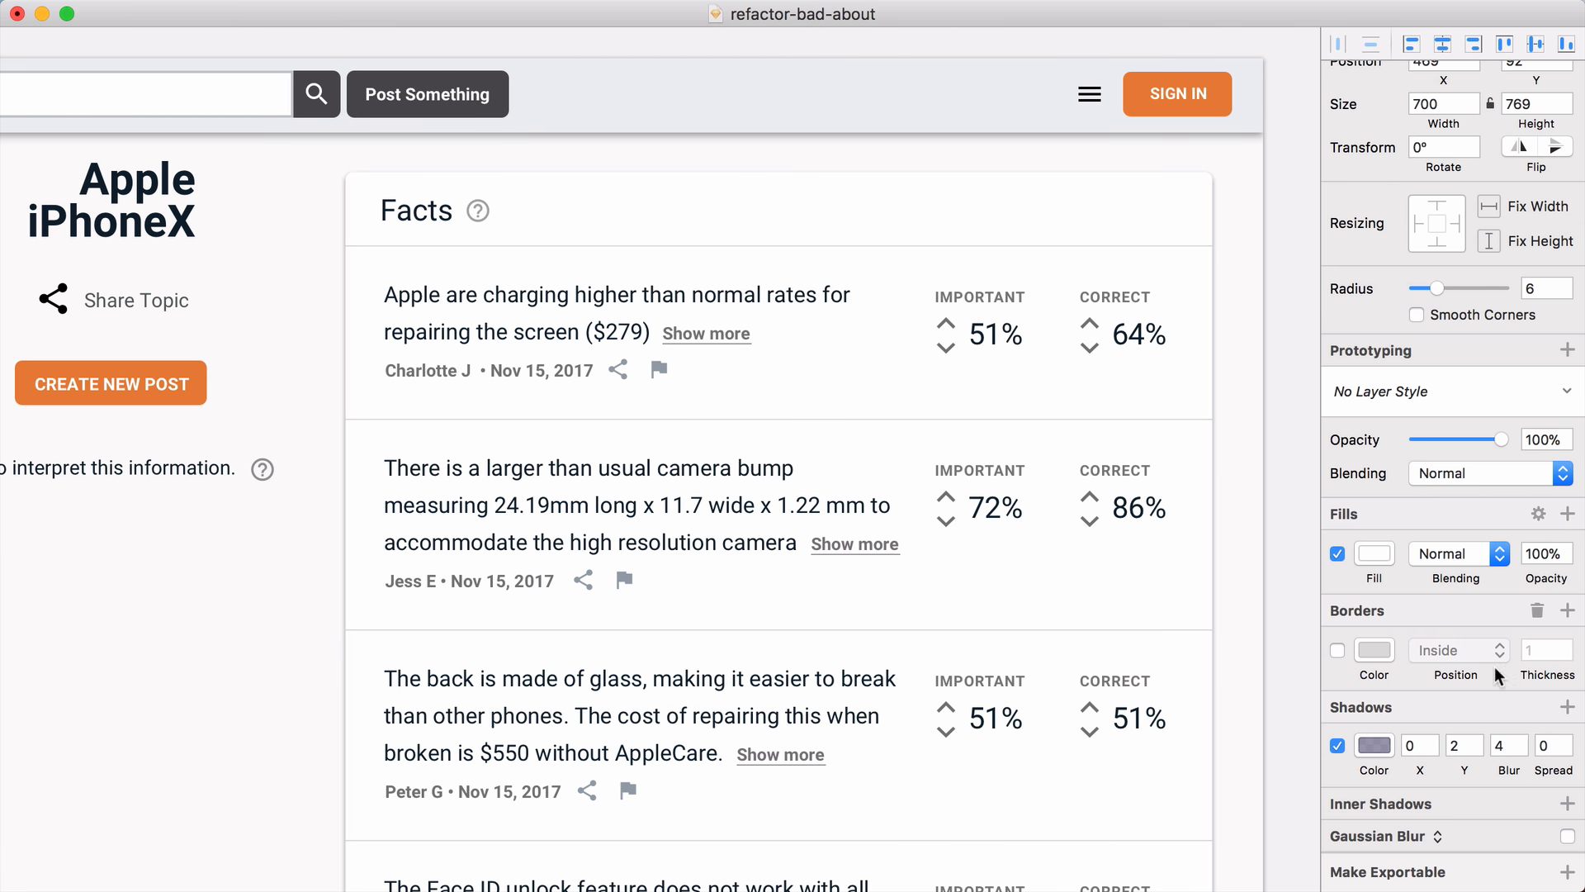
pyautogui.click(1520, 742)
pyautogui.keyDown('shift'); pyautogui.click(1520, 742); pyautogui.keyUp('shift')
pyautogui.keyDown('shift'); pyautogui.click(1521, 741); pyautogui.keyUp('shift')
pyautogui.keyDown('shift'); pyautogui.click(1477, 741); pyautogui.keyUp('shift')
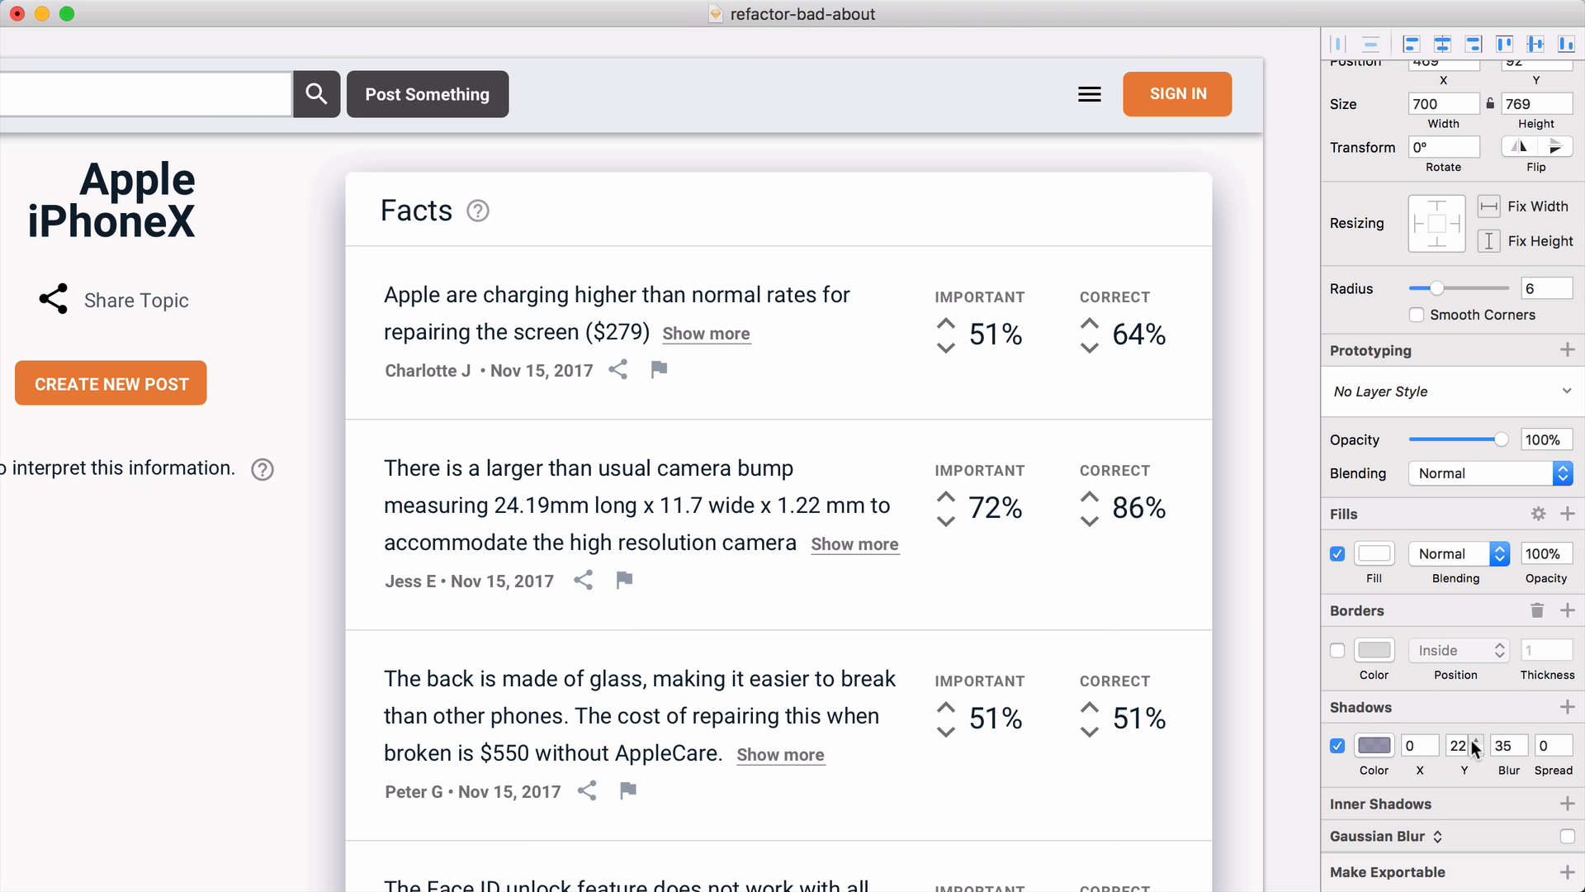
# Step: Add a second shadow to the Facts list panel with Y offset 5, blur 15 and black at 7% opacity
pyautogui.click(1417, 711)
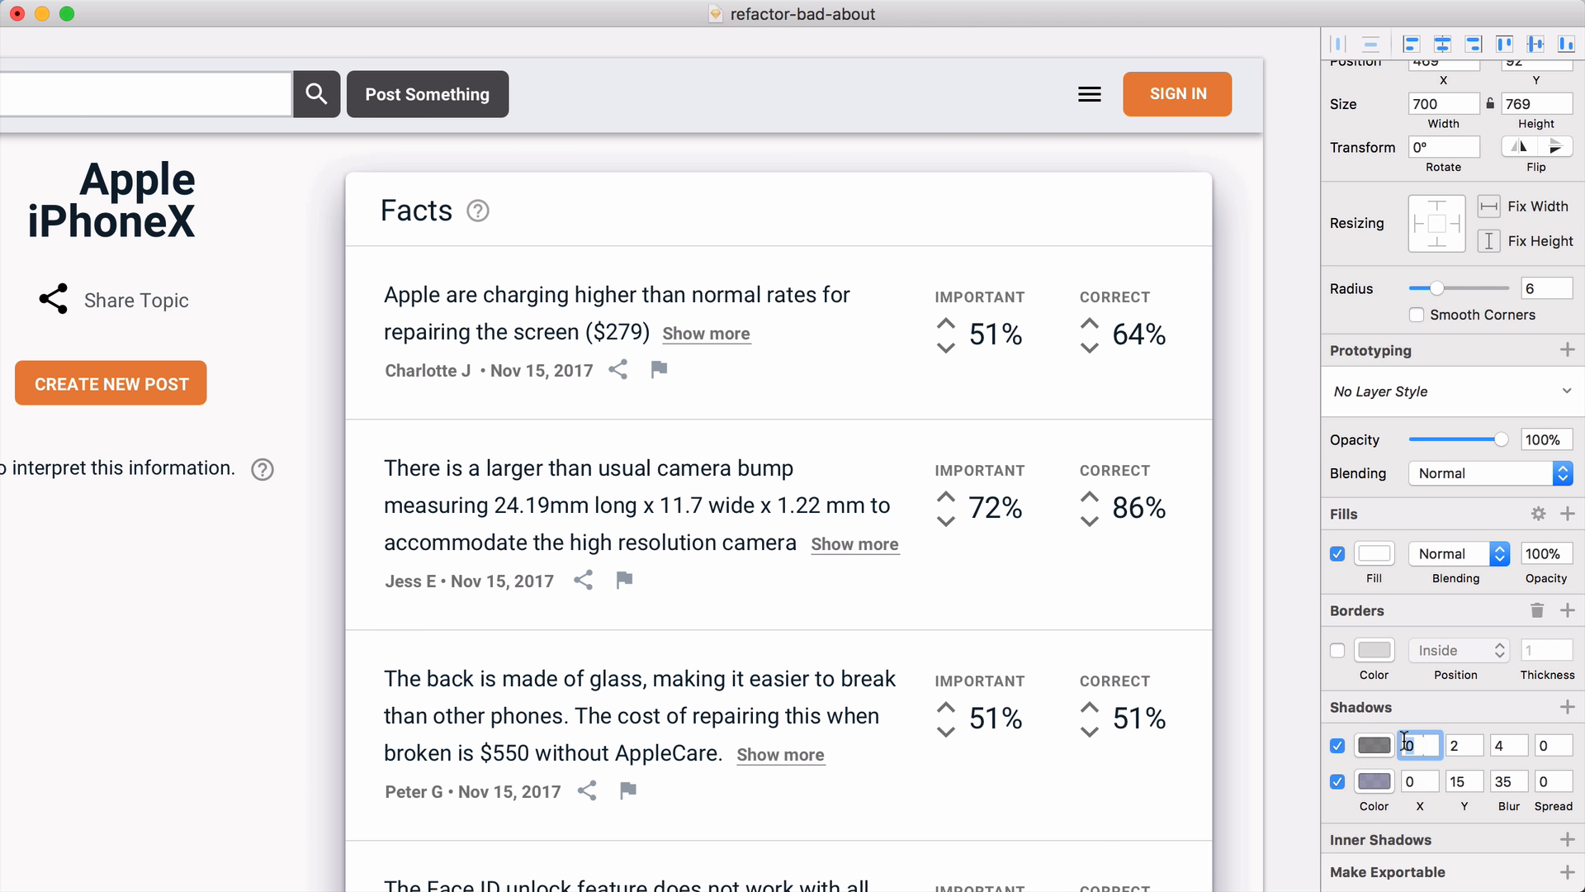
pyautogui.click(1366, 782)
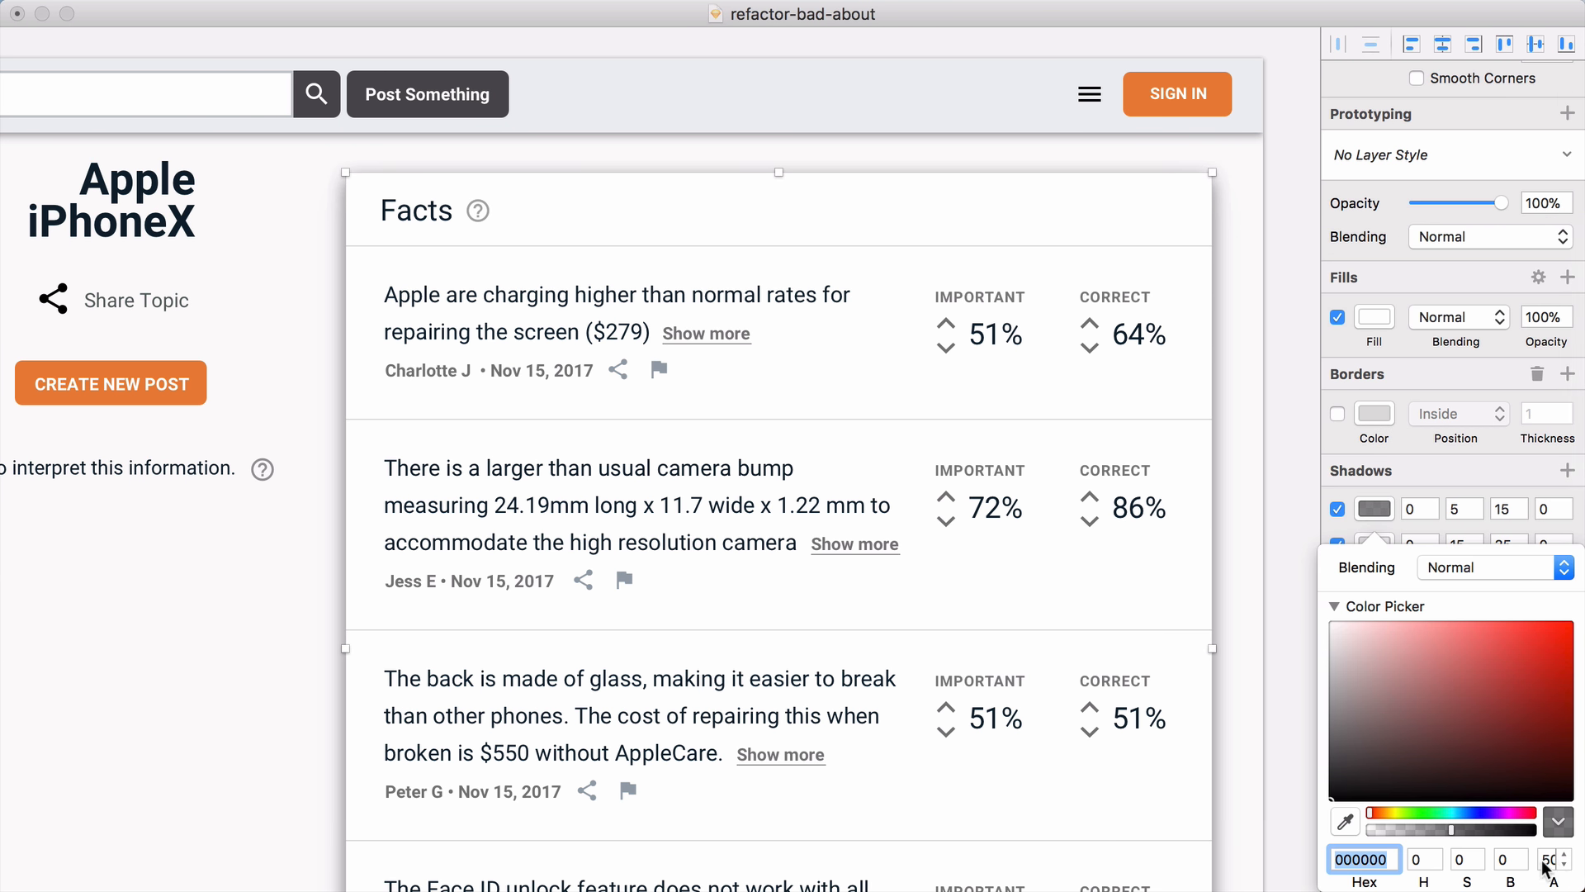
pyautogui.doubleClick(1547, 861)
pyautogui.write('7')
pyautogui.click(1249, 817)
pyautogui.hscroll(-2, 1249, 817)
pyautogui.click(301, 594)
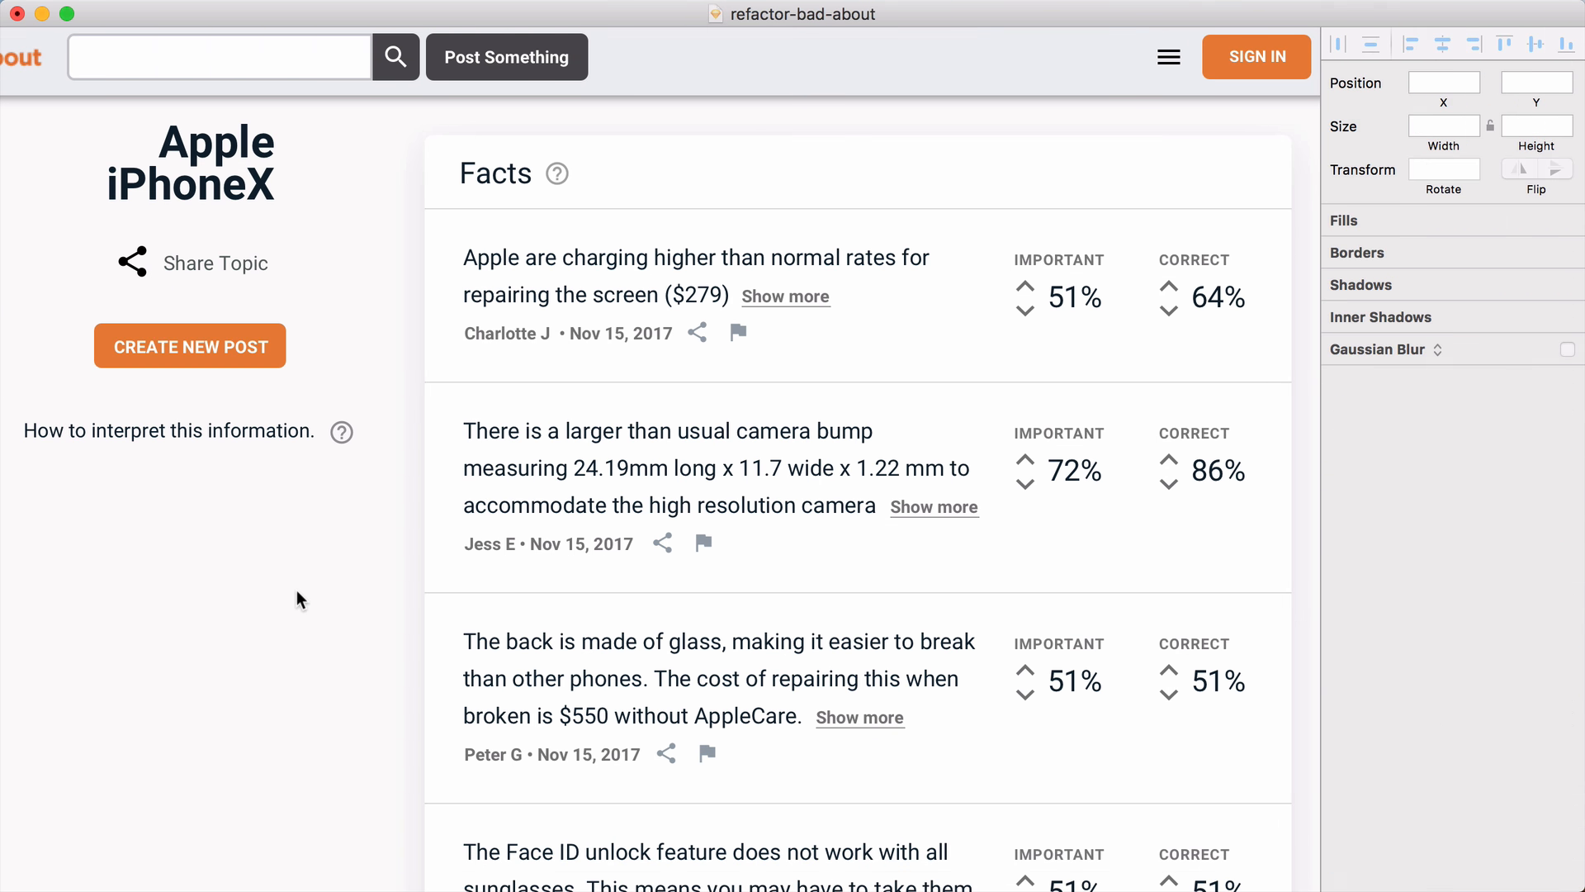
# Step: Review the redesigned page without the inspector and compare it with the original fact card layout
pyautogui.scroll(1, 300, 594)
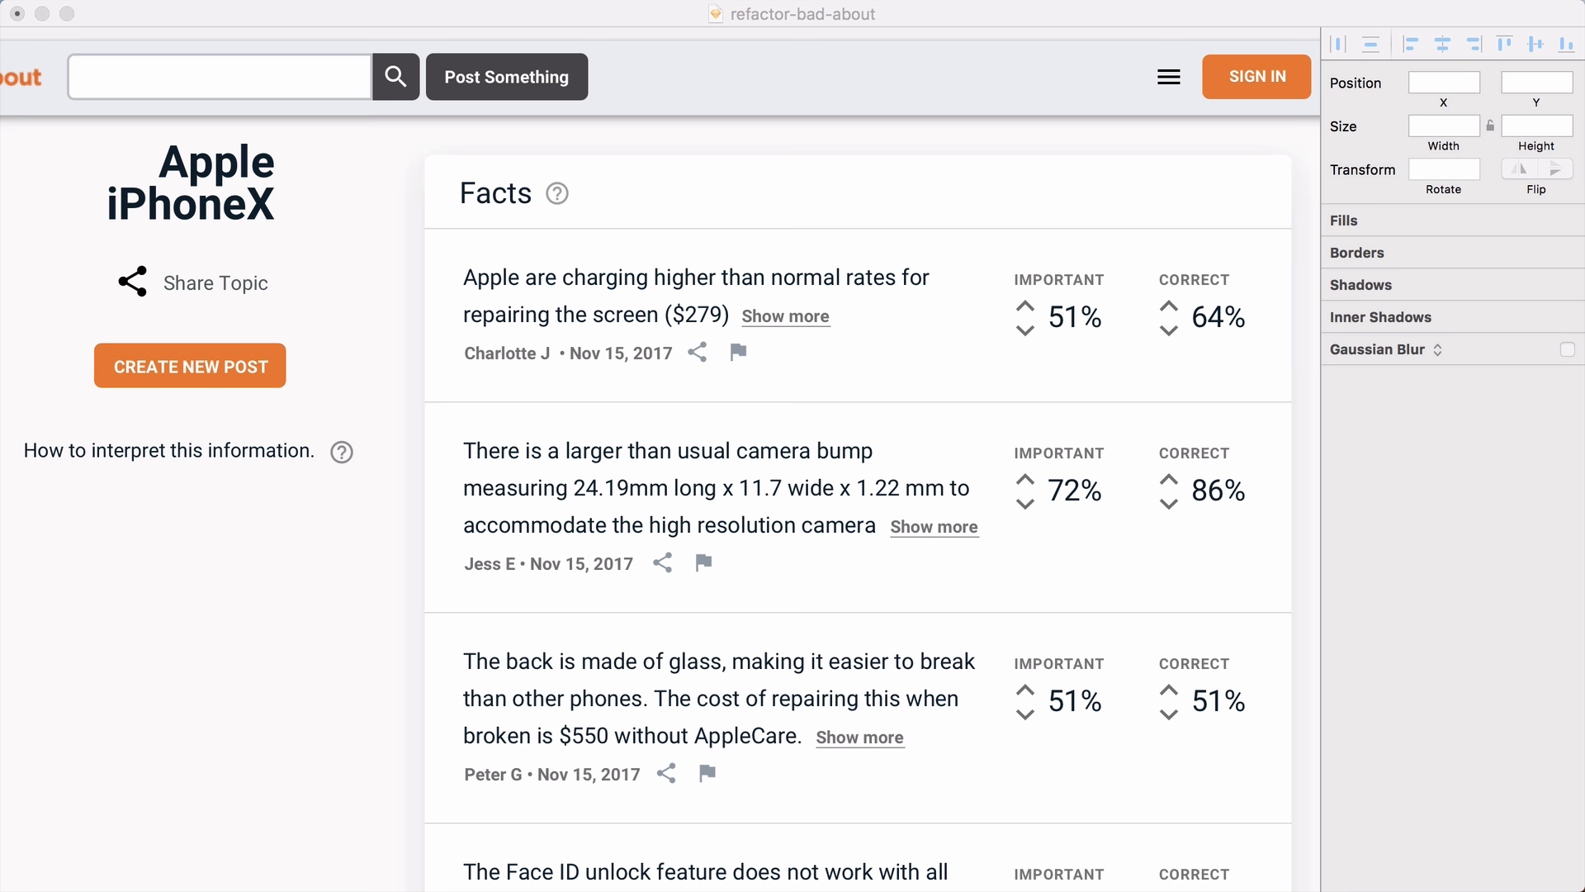
pyautogui.click(1309, 498)
pyautogui.press('super+alt+2')
pyautogui.hscroll(-3, 1328, 386)
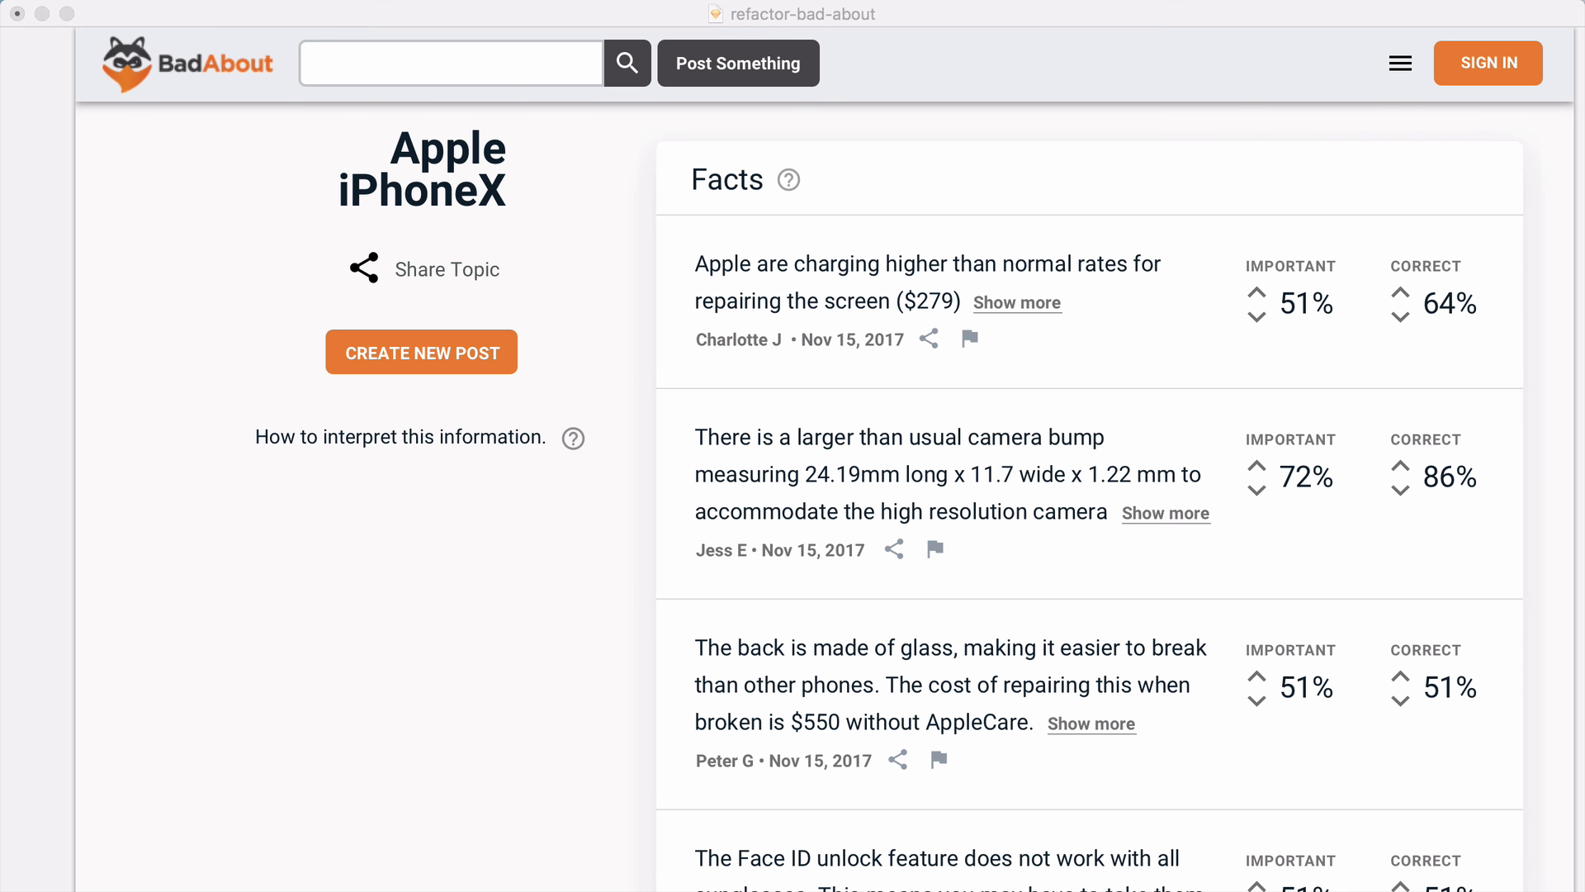
pyautogui.scroll(-5, 1446, 583)
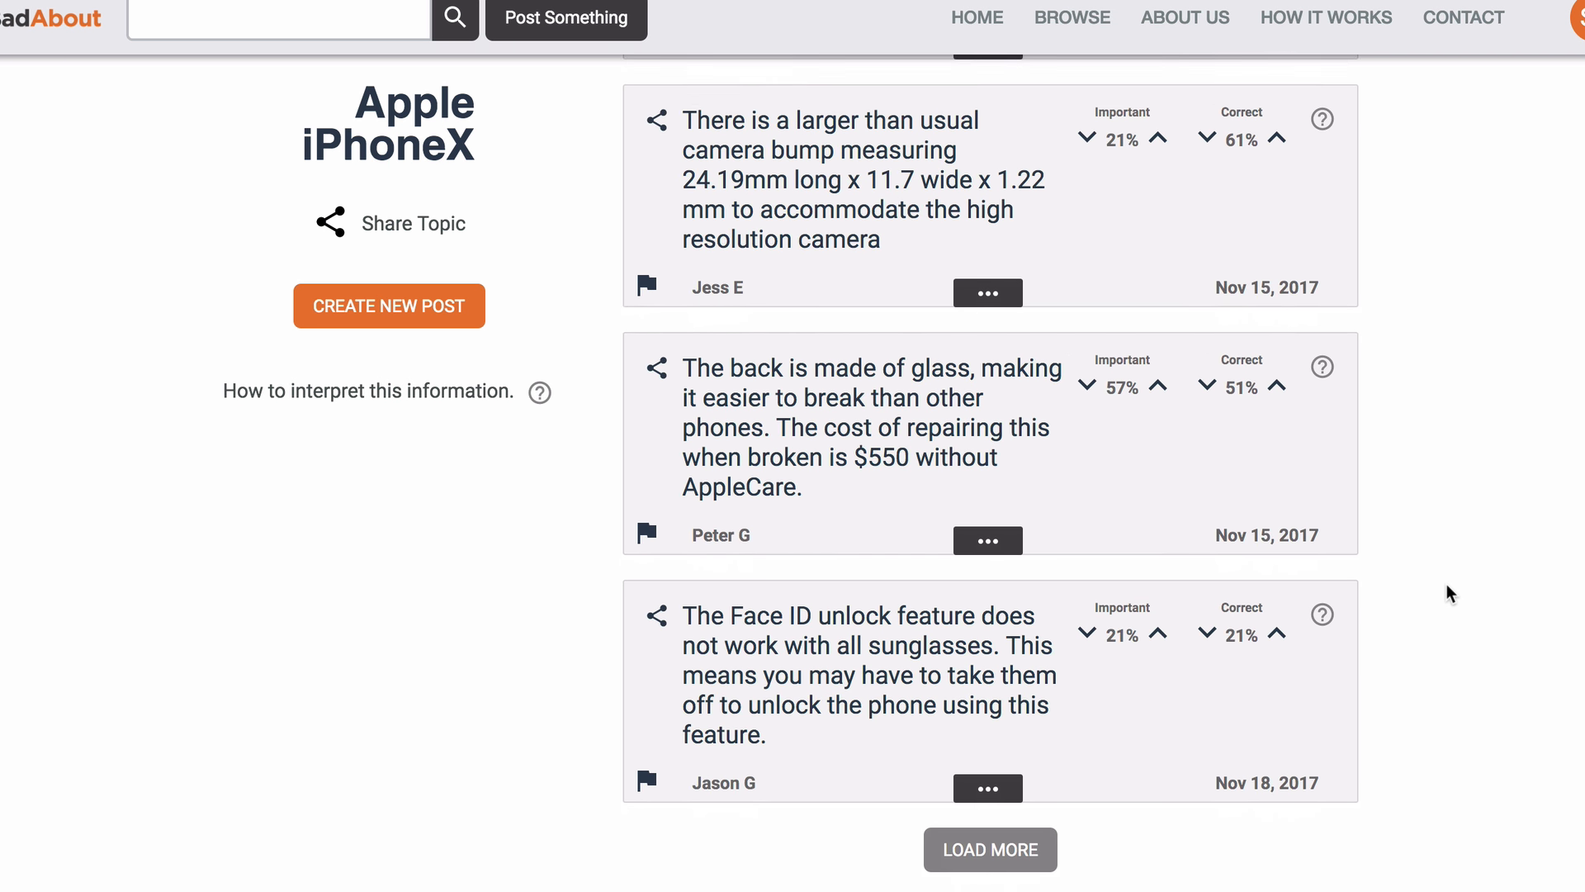
# Step: Examine the original page down to its Opinions and Experiences sections, and compare it with the redesigned Facts panel
pyautogui.scroll(-5, 1410, 881)
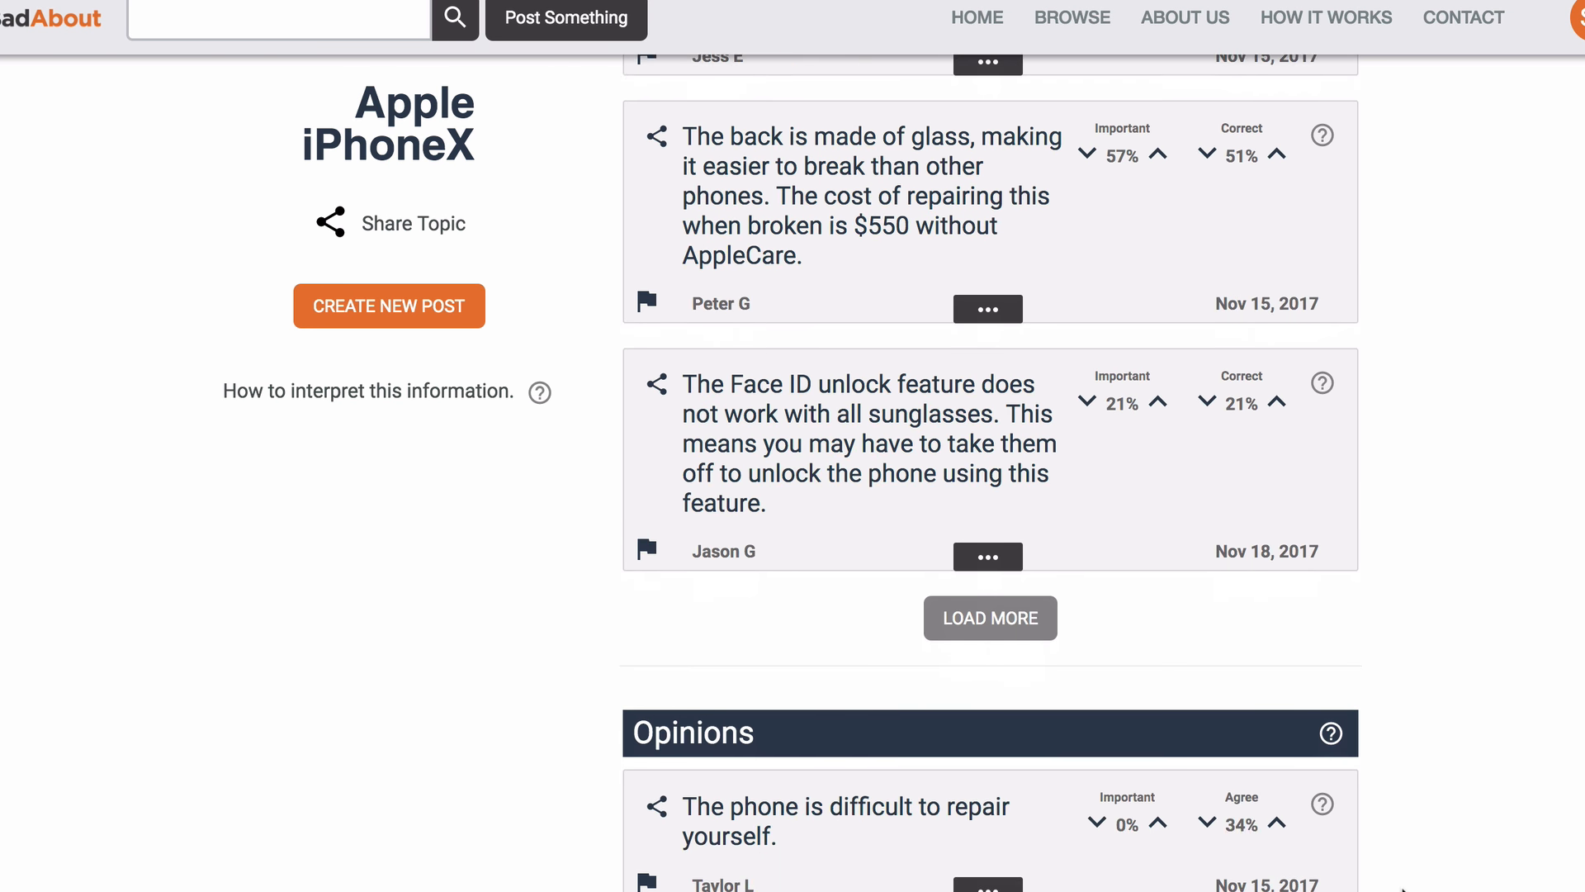
pyautogui.scroll(-4, 1404, 884)
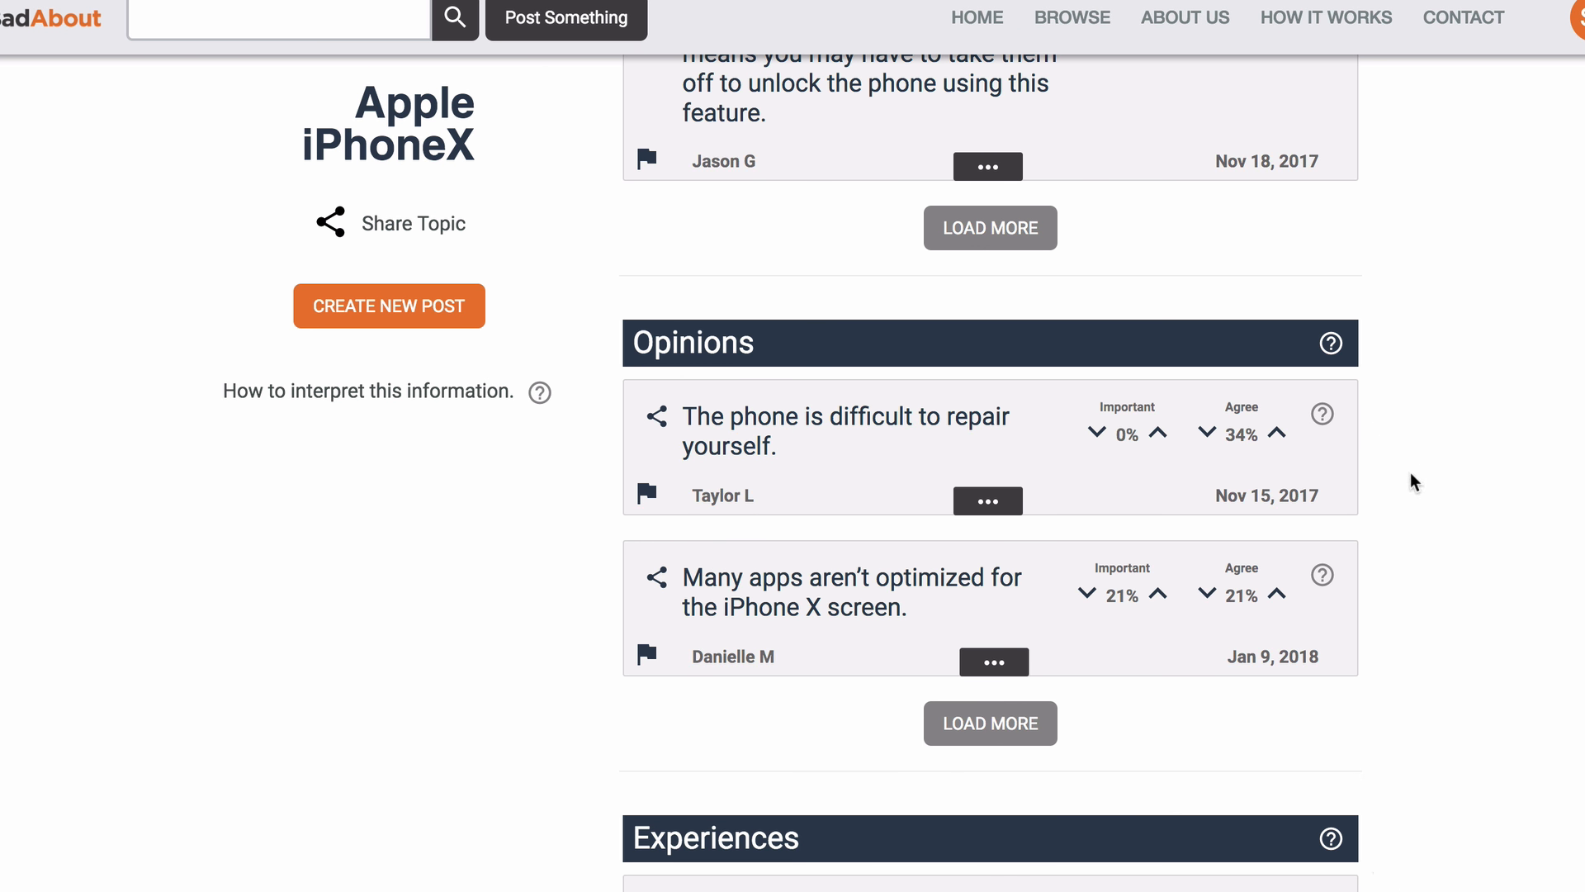
pyautogui.scroll(-1, 1410, 474)
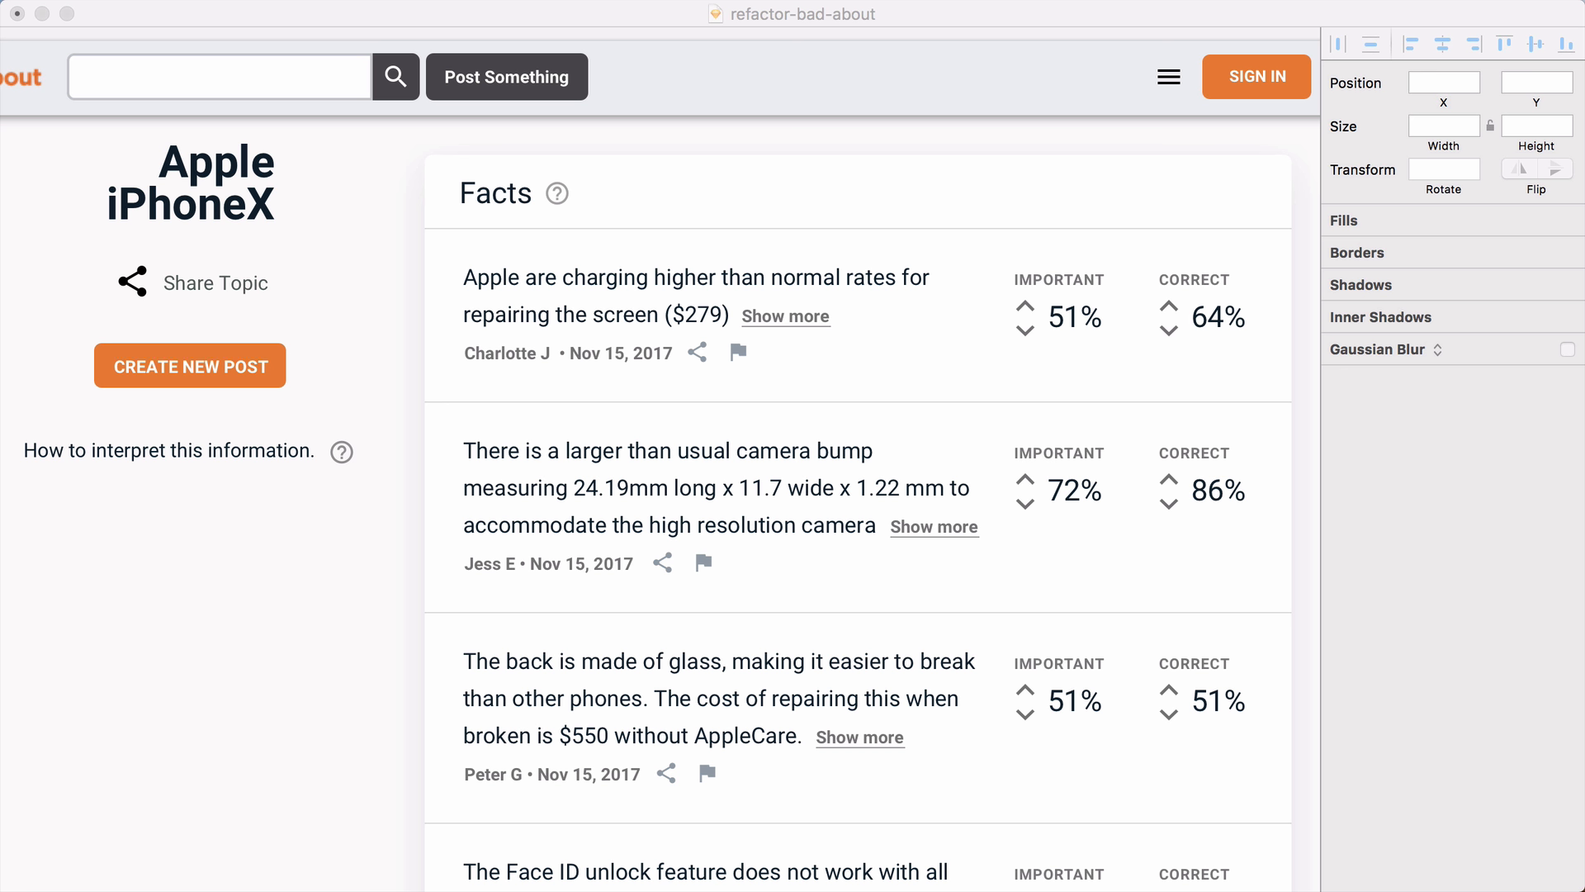
pyautogui.click(1309, 499)
pyautogui.hscroll(-1, 1310, 499)
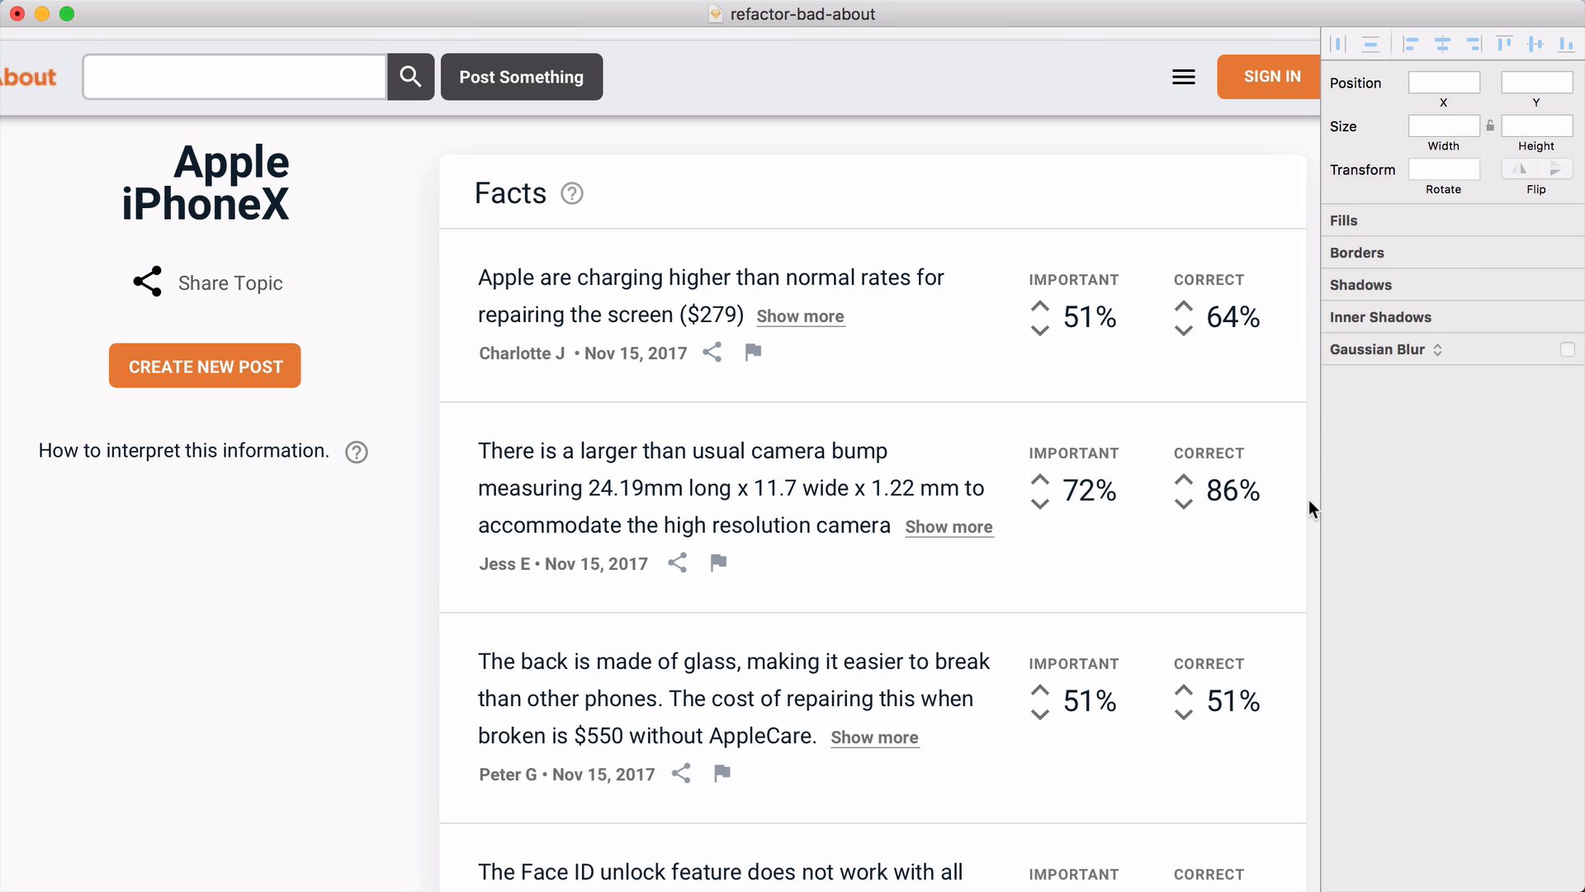
pyautogui.press('alt+super+2')
pyautogui.hscroll(-5, 1326, 391)
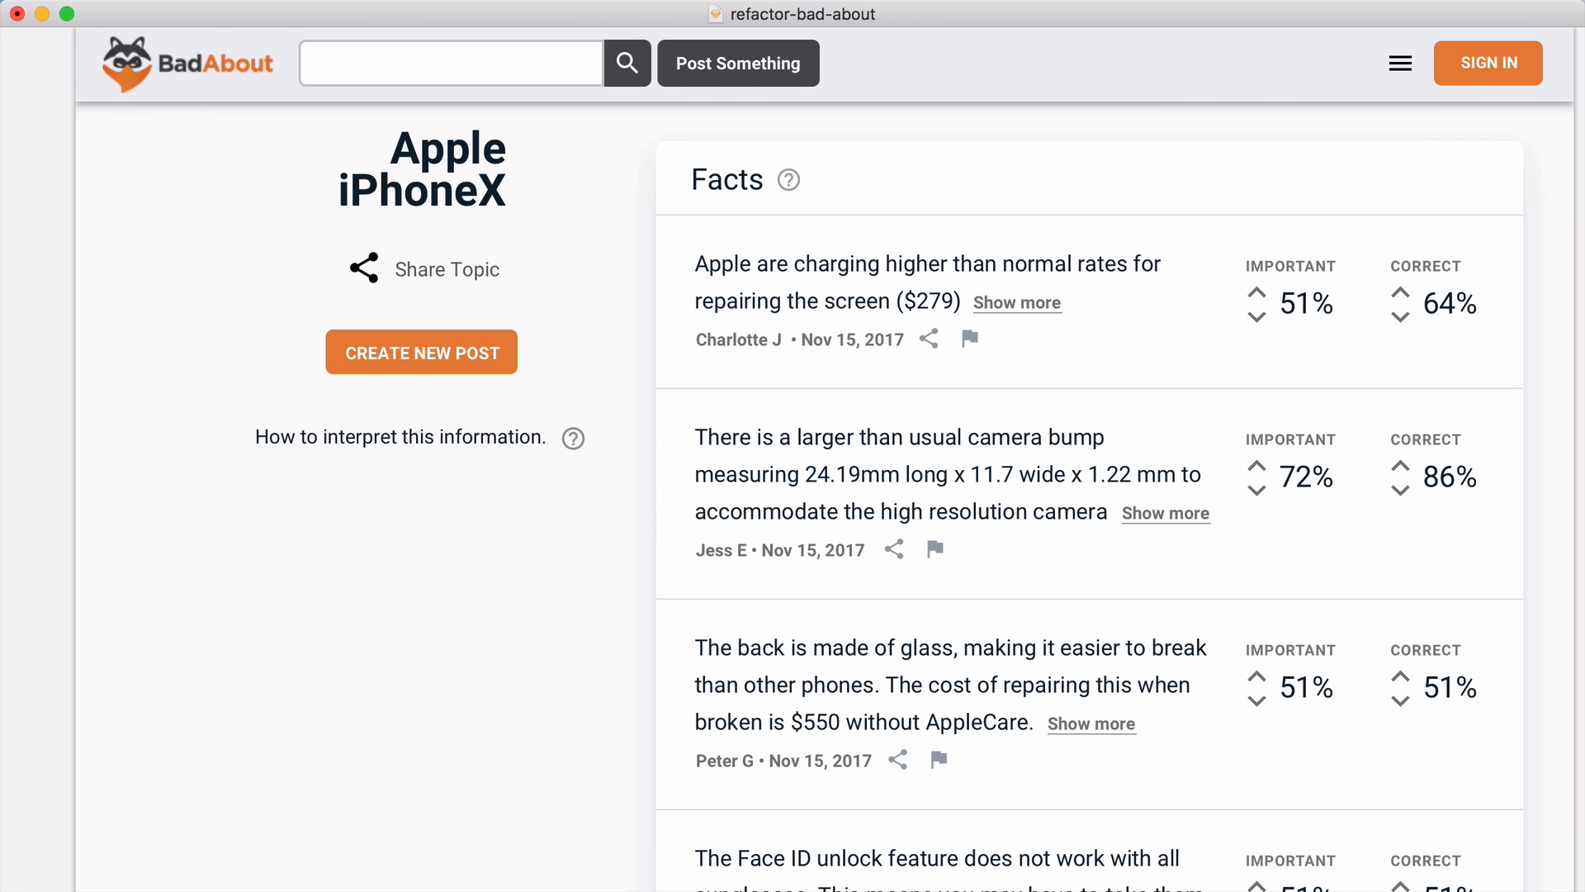
pyautogui.press('super+Tab')
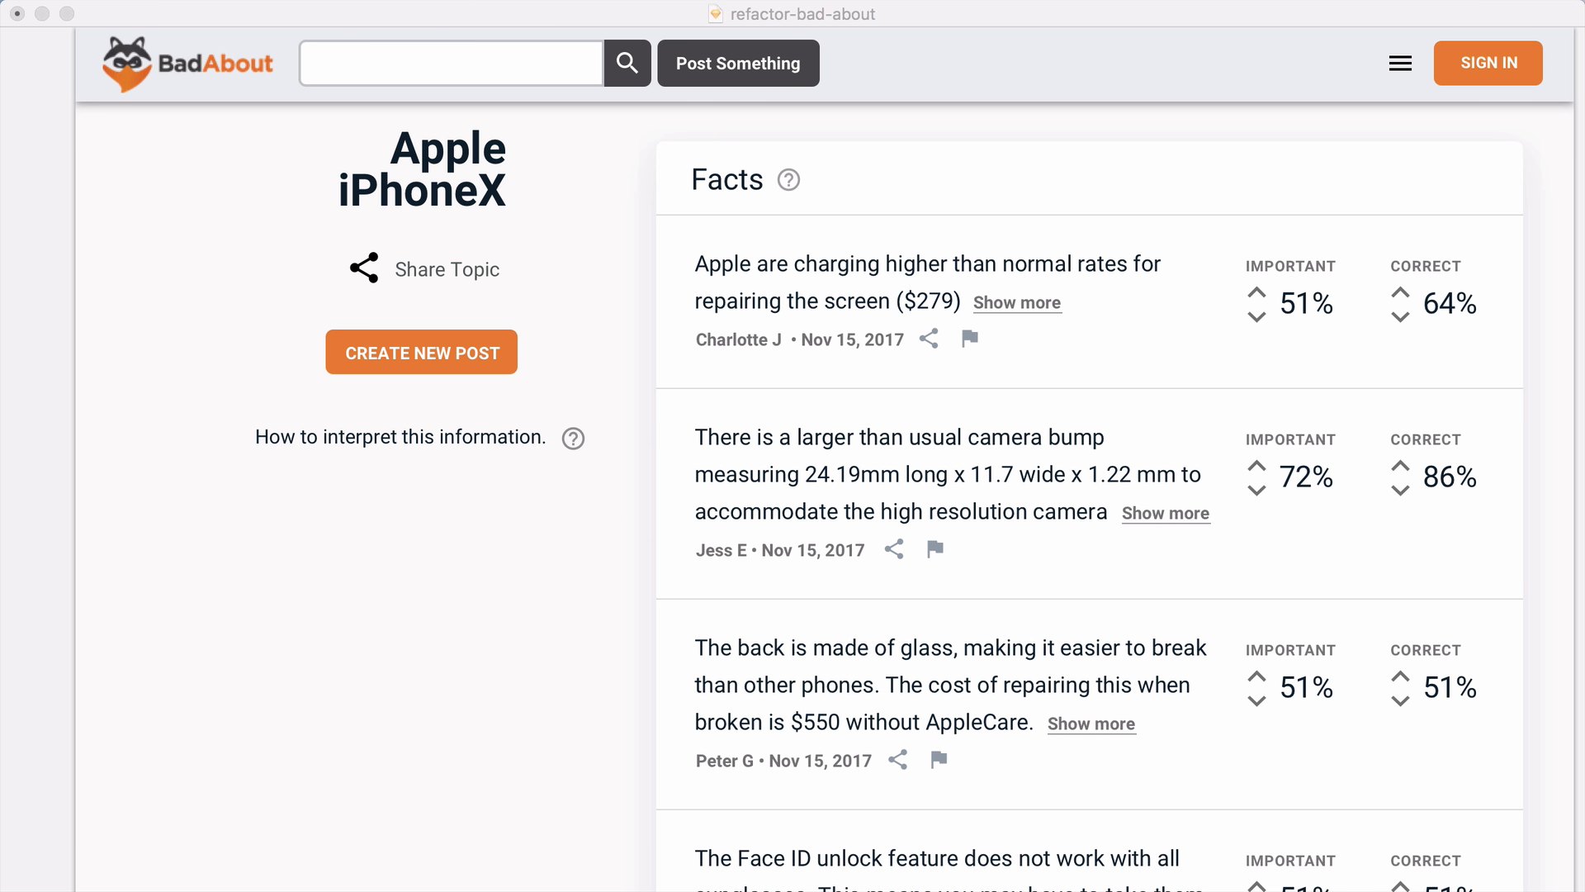
pyautogui.hscroll(1, 242, 353)
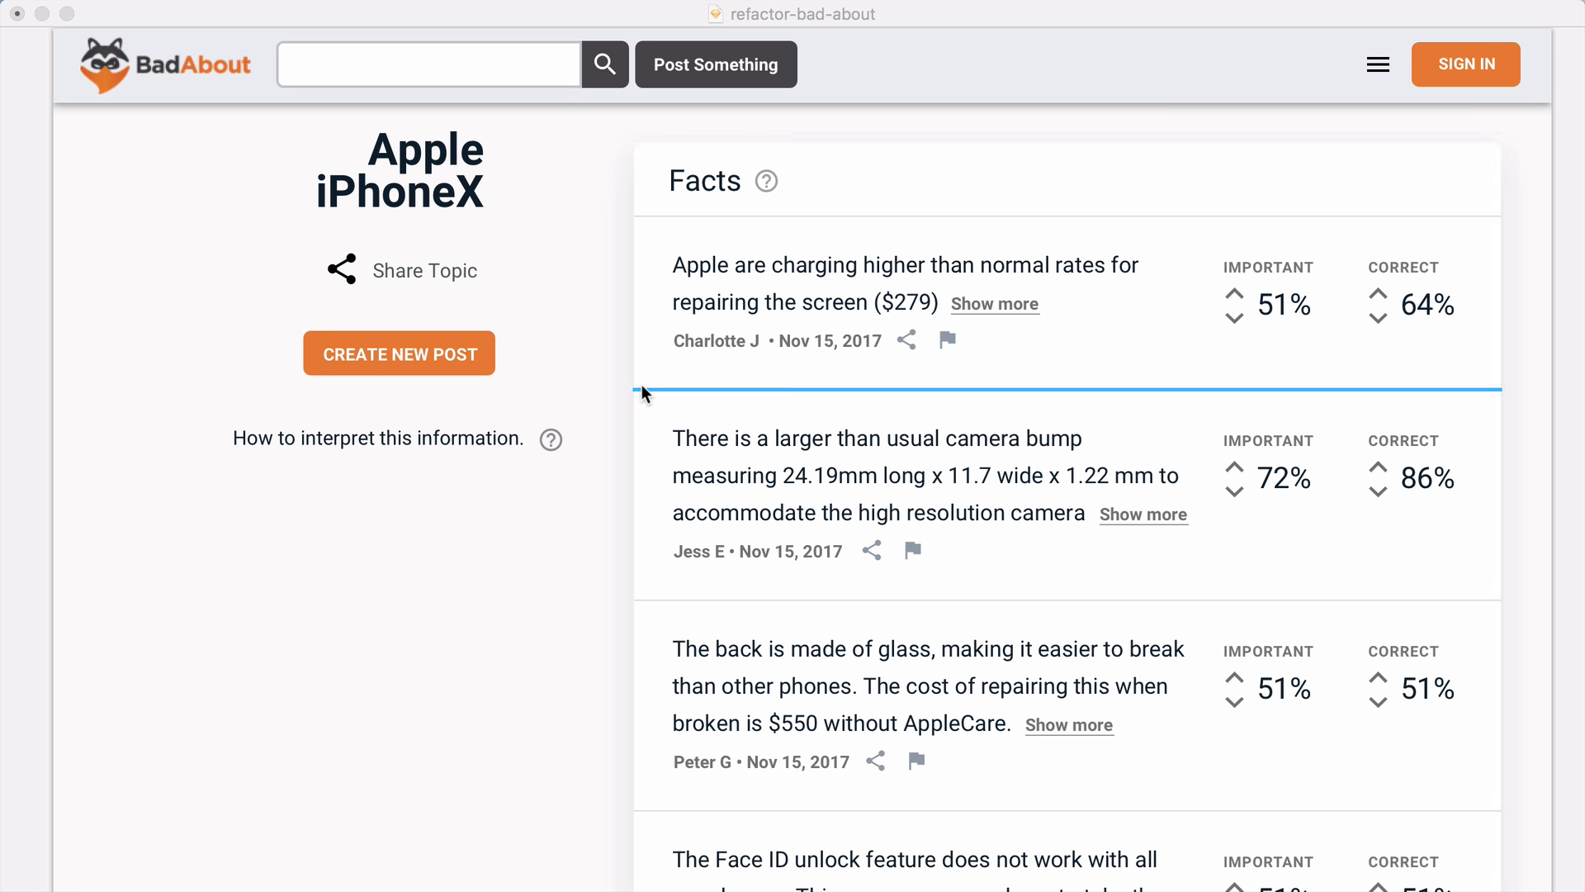
pyautogui.scroll(-4, 558, 413)
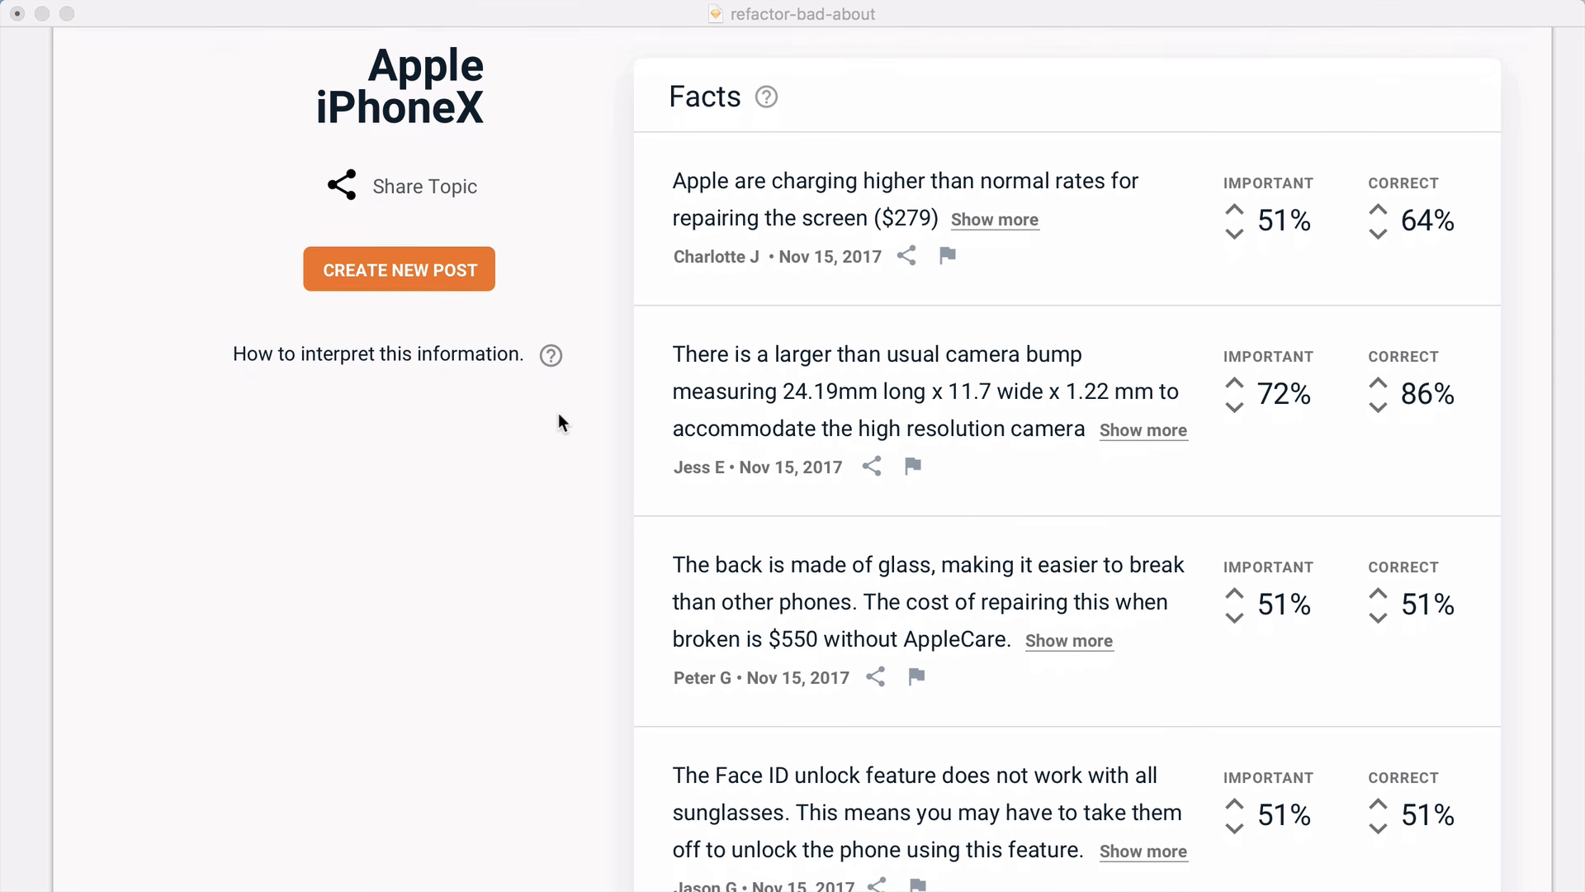
pyautogui.scroll(4, 558, 412)
pyautogui.scroll(2, 558, 417)
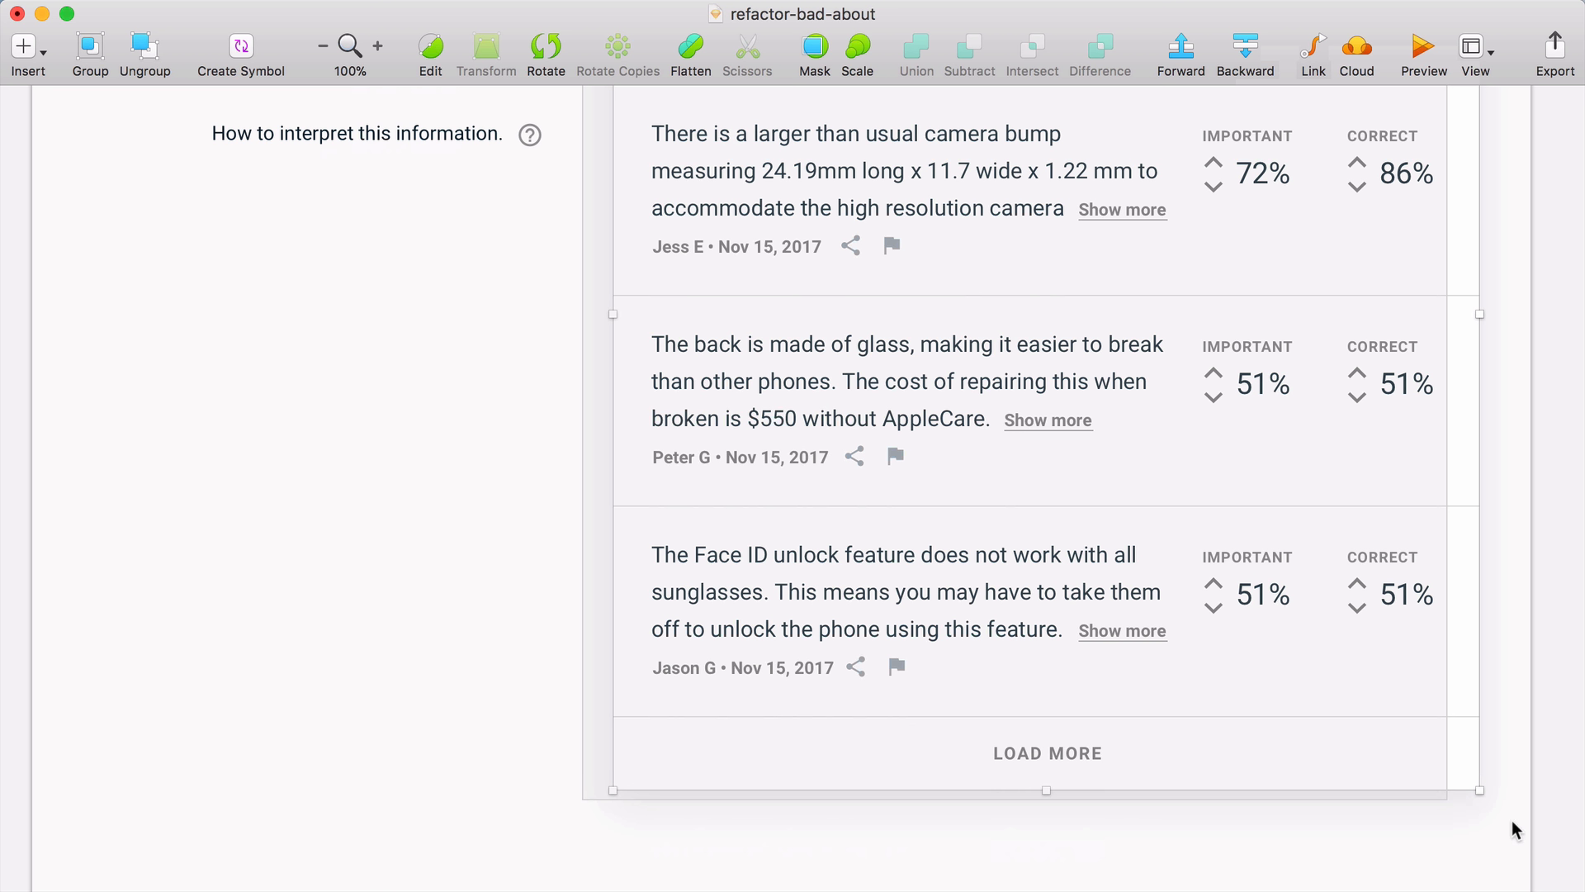
# Step: Put the Apple iPhoneX heading on a single line and move it 10 px down
pyautogui.press('super+z')
pyautogui.scroll(10, 1512, 820)
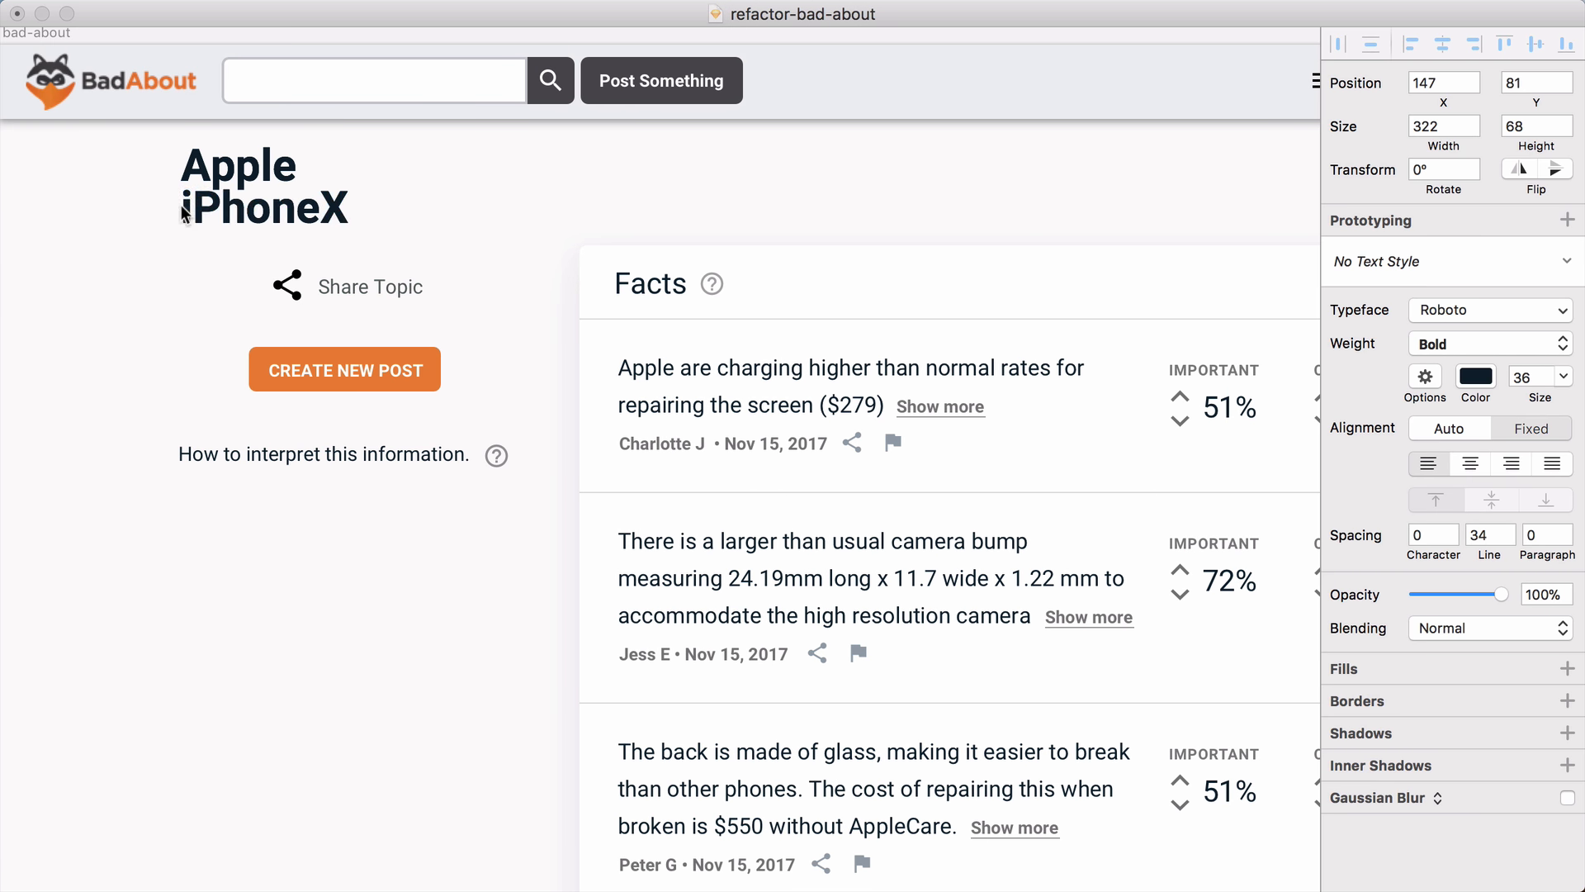
pyautogui.press('BackSpace')
pyautogui.click(166, 243)
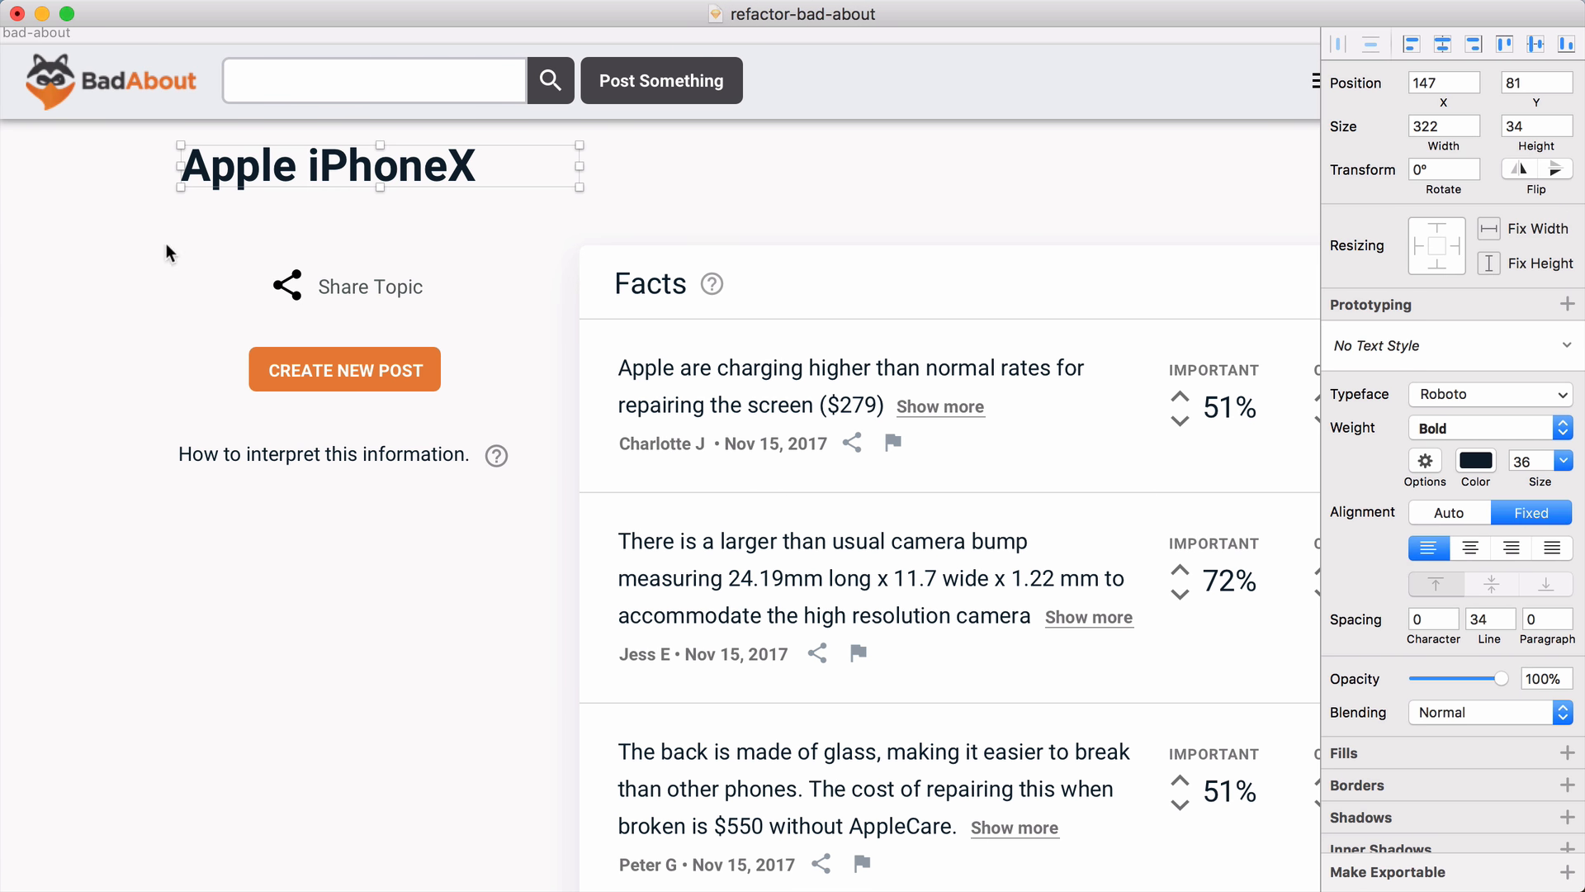
pyautogui.hotkey('shift', 'Down')
# Step: Move Share Topic beside the heading and align the CREATE NEW POST button with the Facts panel's right edge
pyautogui.moveTo(213, 277); pyautogui.dragTo(639, 168)
pyautogui.click(344, 378)
pyautogui.moveTo(343, 378); pyautogui.dragTo(1106, 184)
pyautogui.press('super+period')
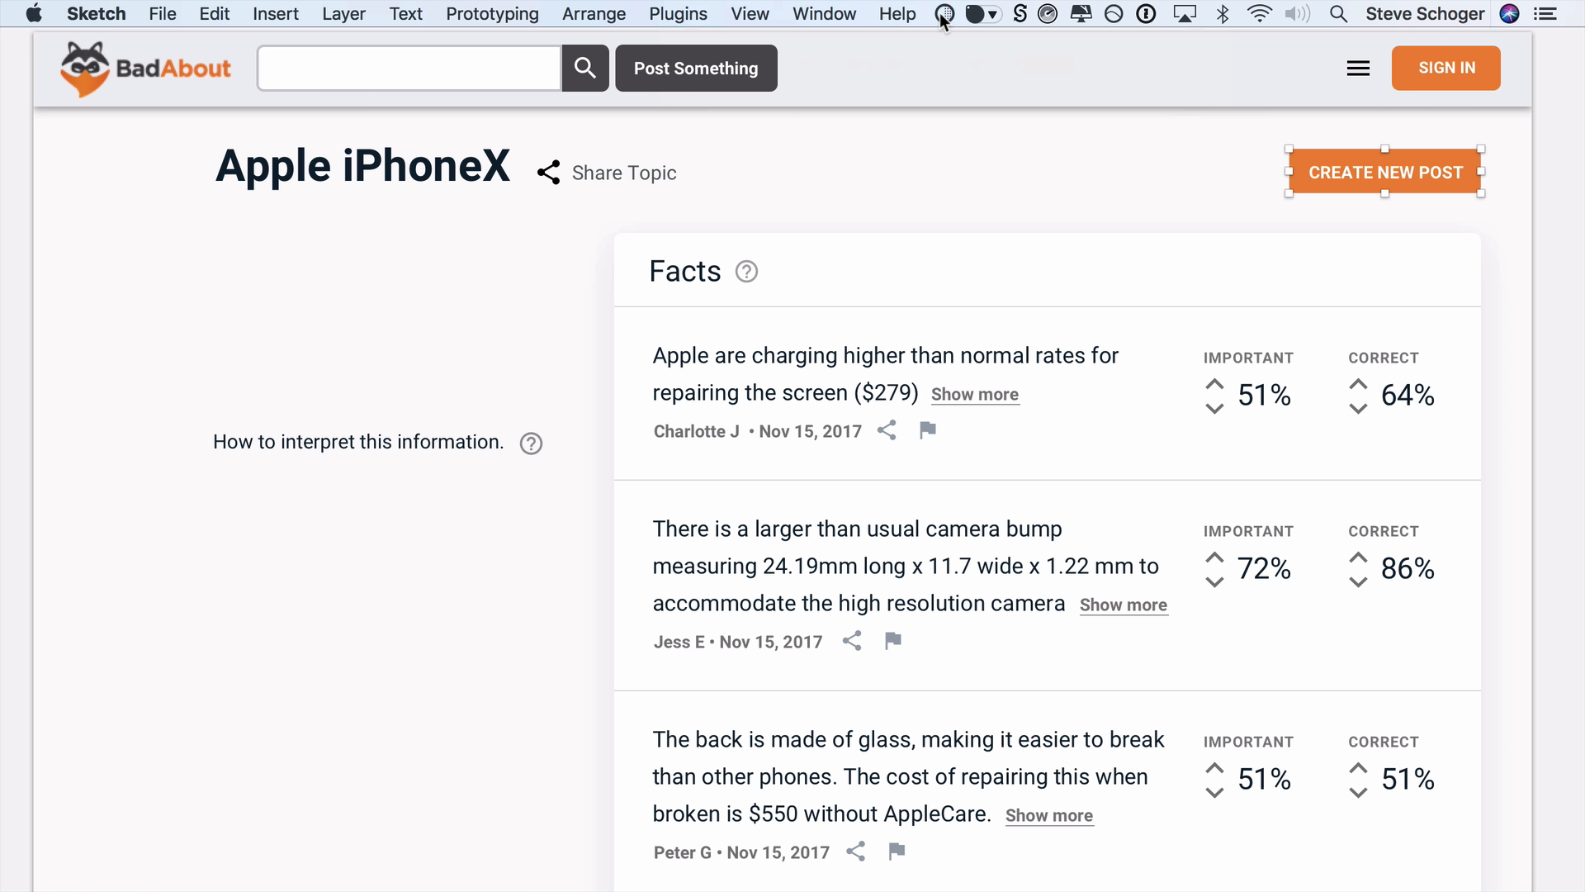
pyautogui.click(944, 15)
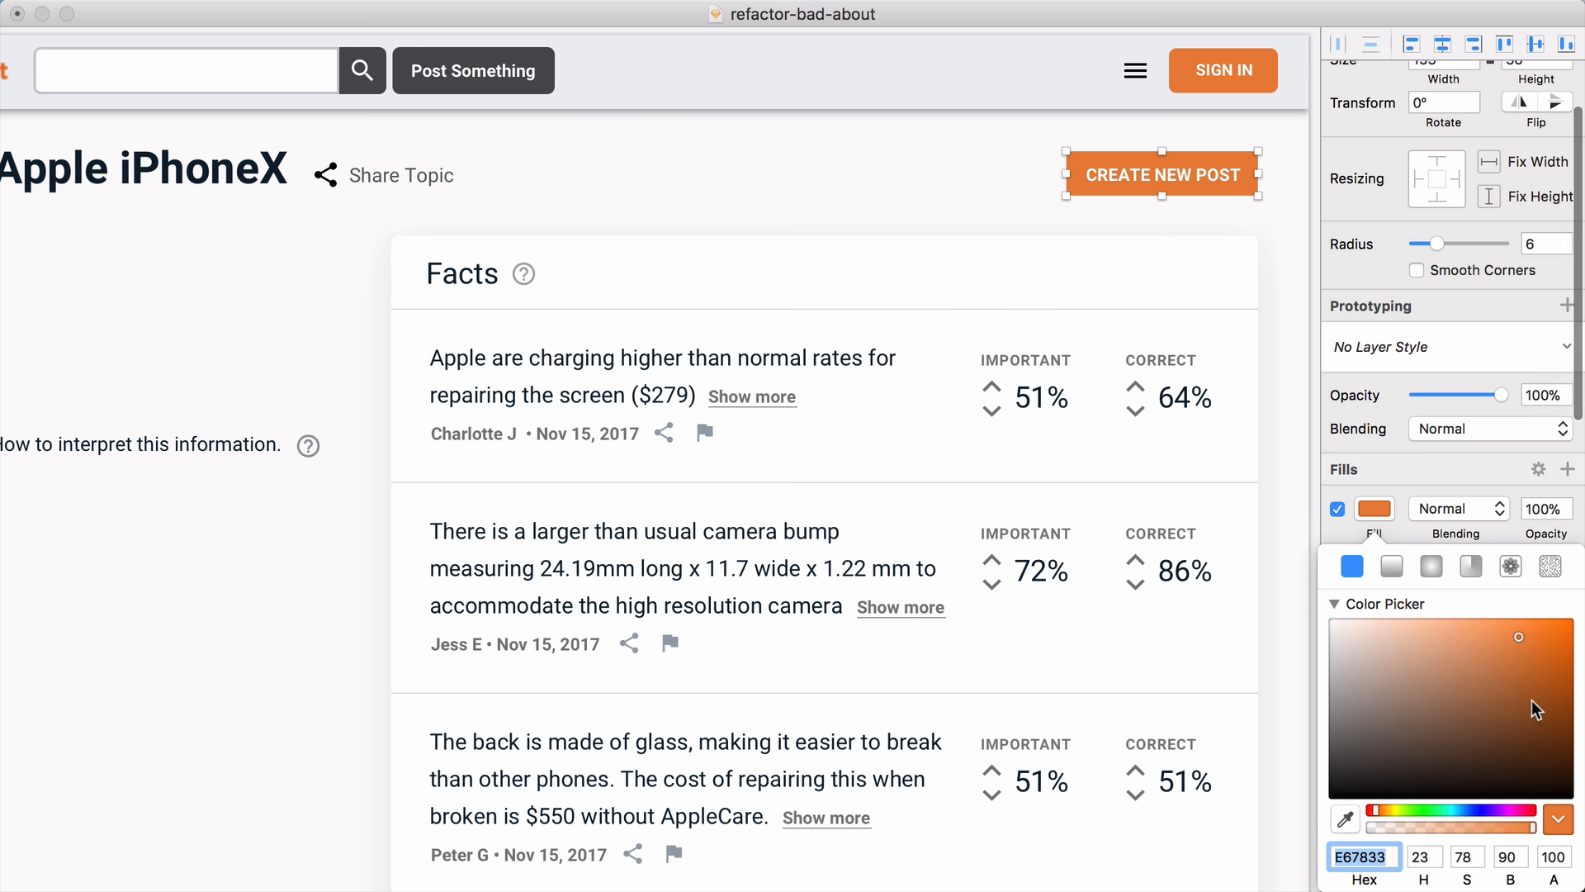
# Step: Try a dark orange fill on the CREATE NEW POST button, then set its fill to F5A623
pyautogui.moveTo(1539, 707)
pyautogui.mouseDown()
pyautogui.moveTo(1532, 671)
pyautogui.moveTo(1546, 702)
pyautogui.moveTo(1539, 684)
pyautogui.mouseUp()
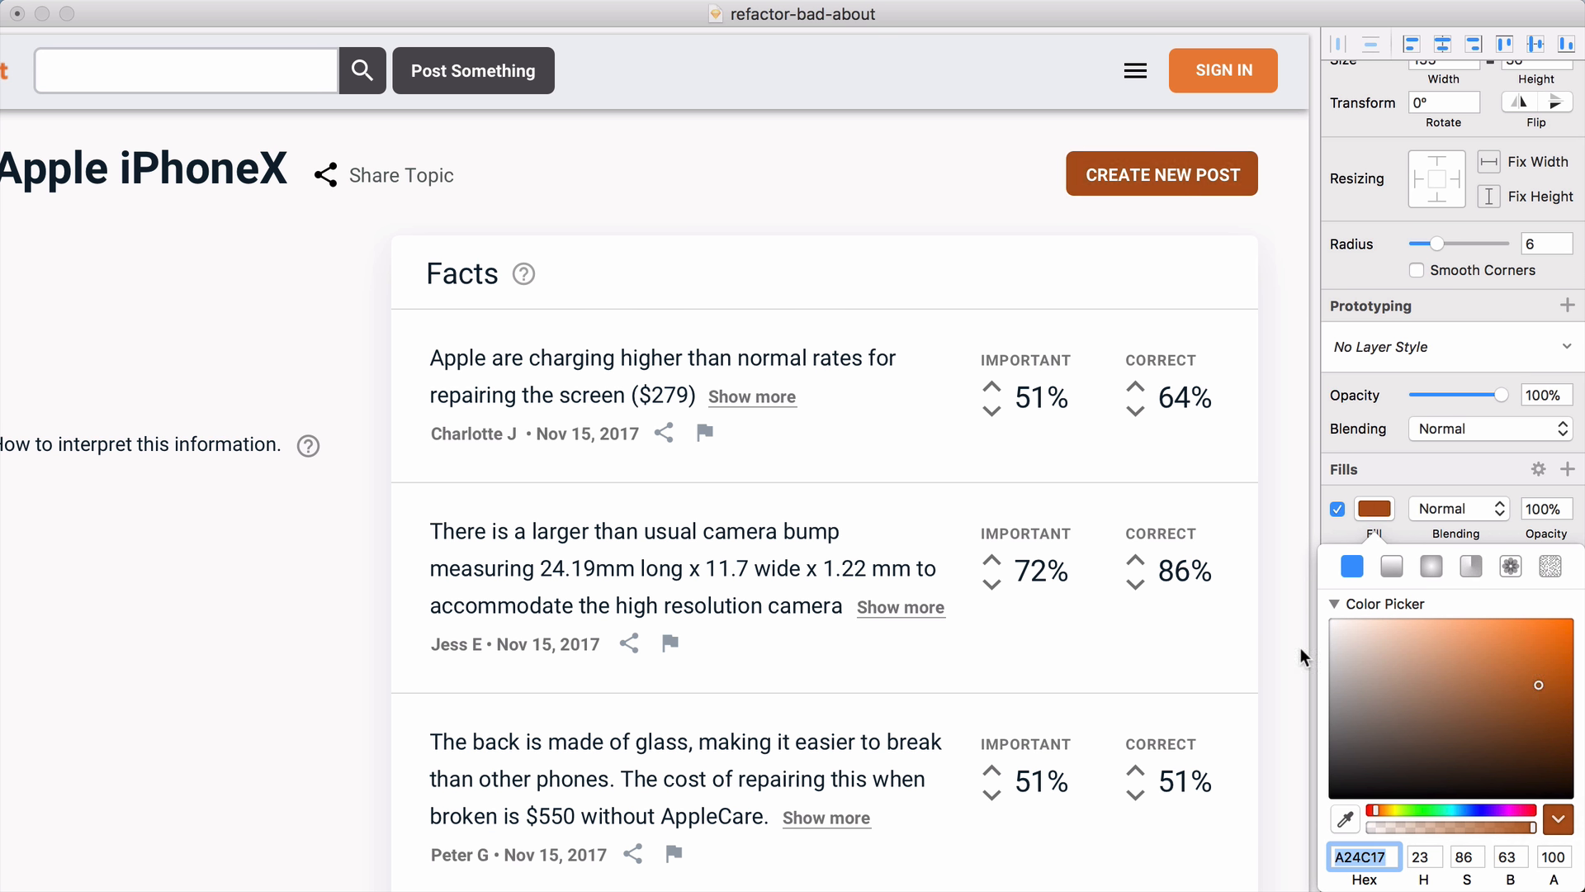
pyautogui.click(1372, 891)
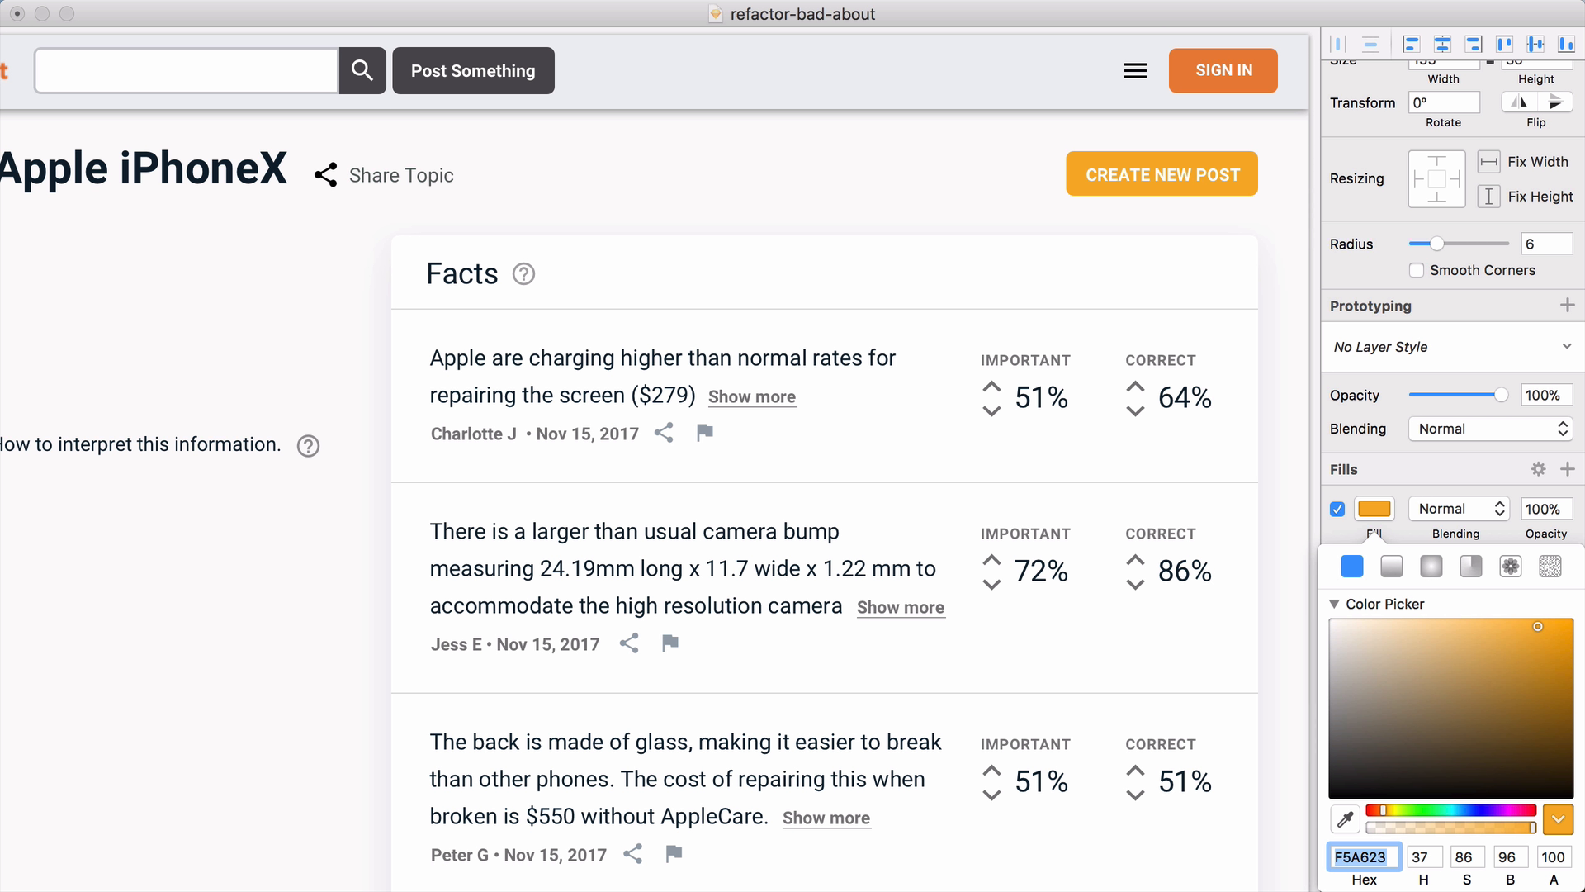
pyautogui.click(1042, 206)
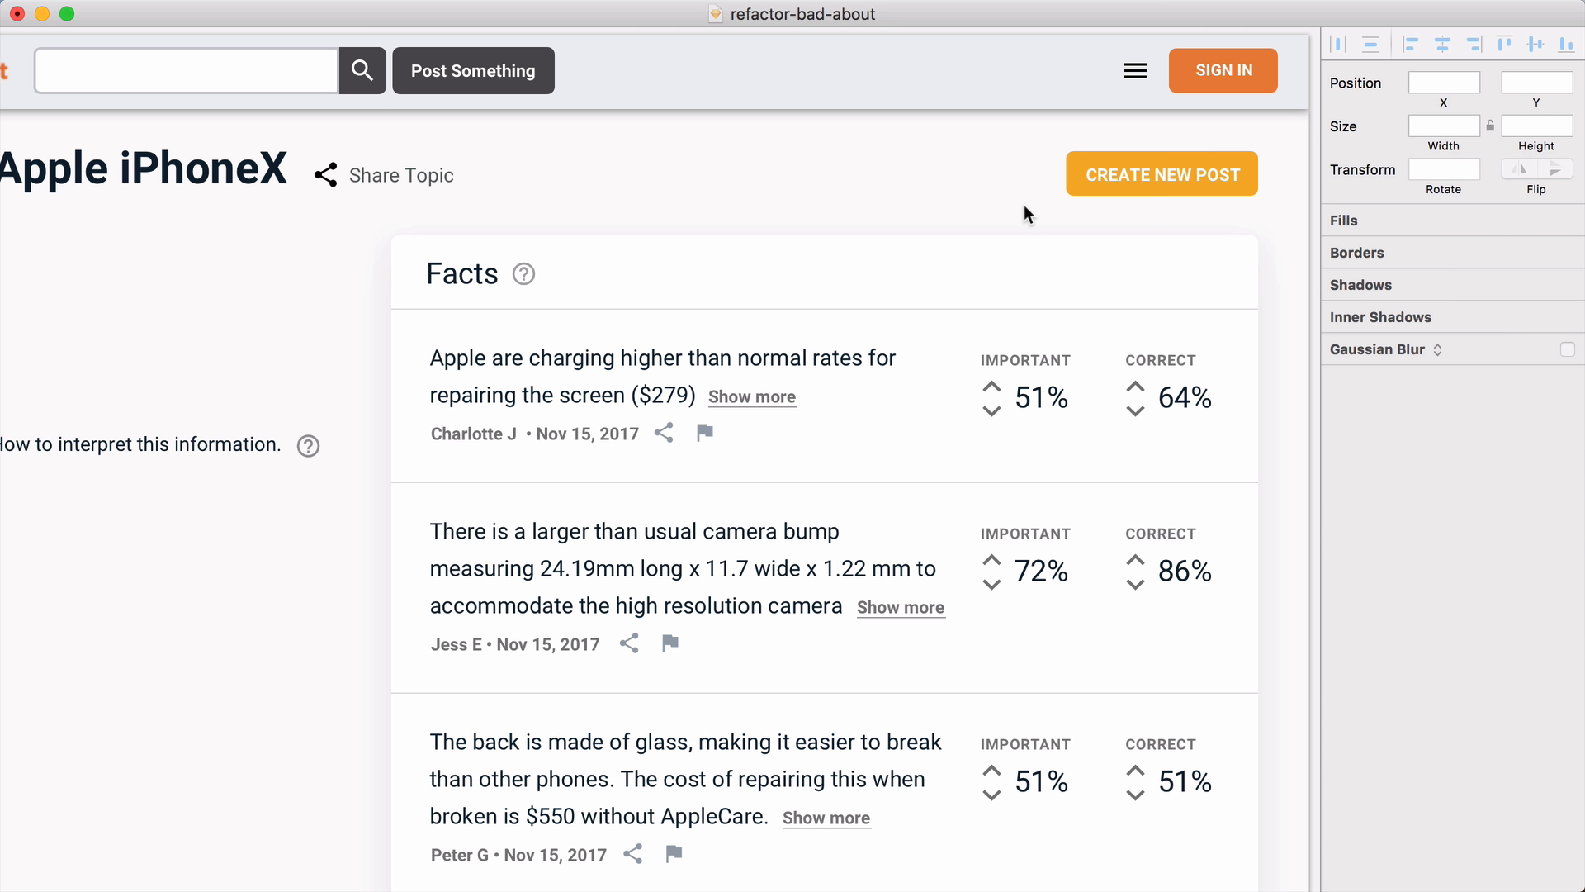
pyautogui.hscroll(-2, 1141, 179)
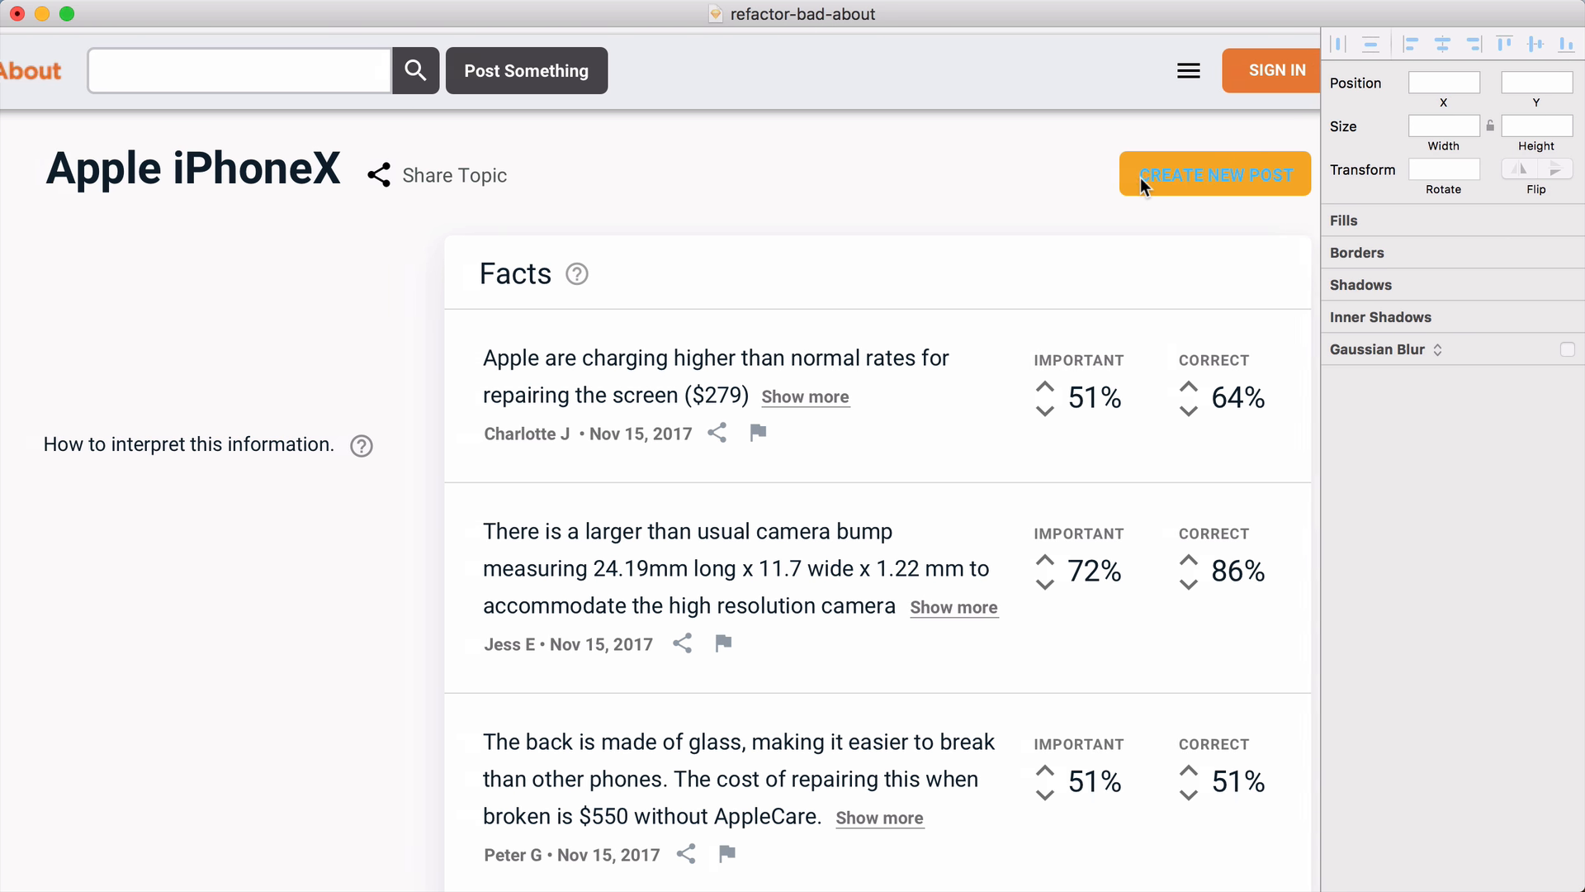
# Step: Set the CREATE NEW POST label's text color to 4F0B0B
pyautogui.click(1155, 178)
pyautogui.hscroll(1, 1169, 180)
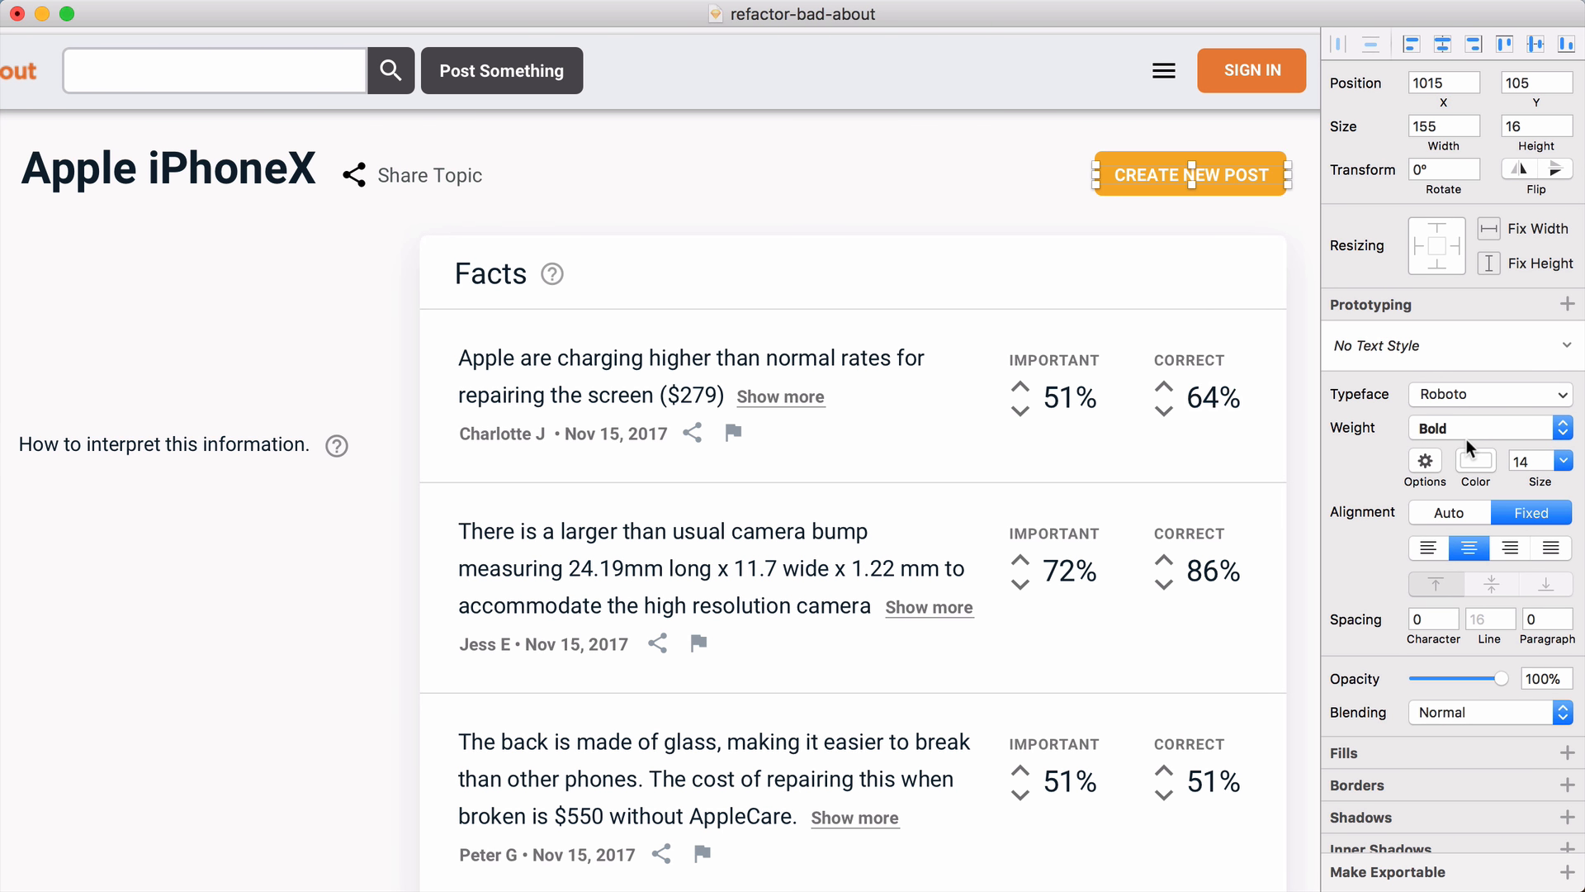
pyautogui.press('super+Tab')
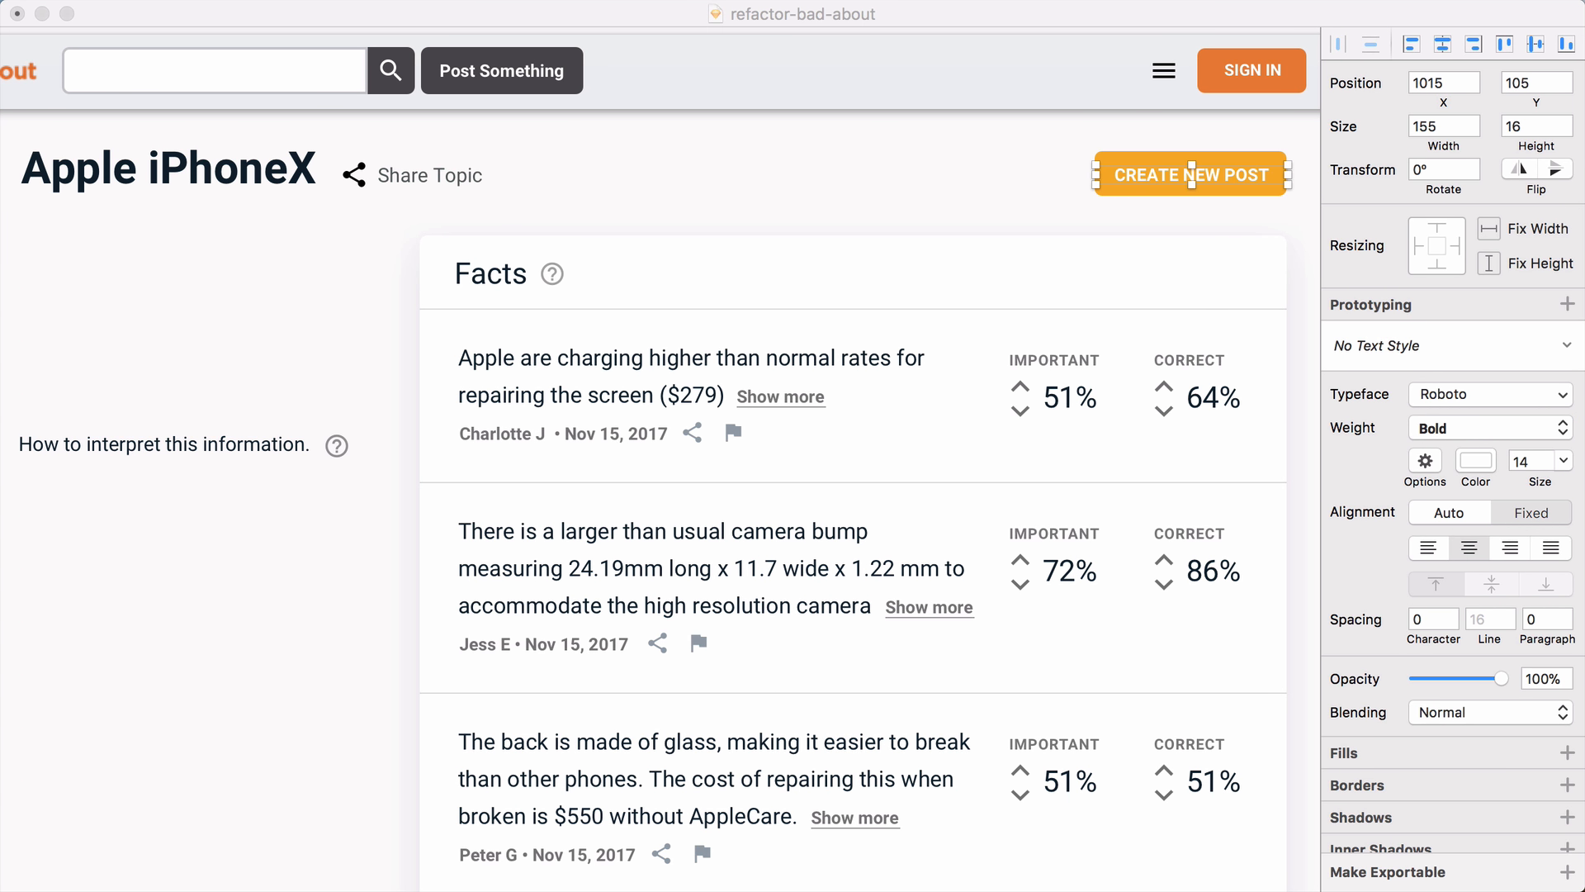
pyautogui.click(1115, 188)
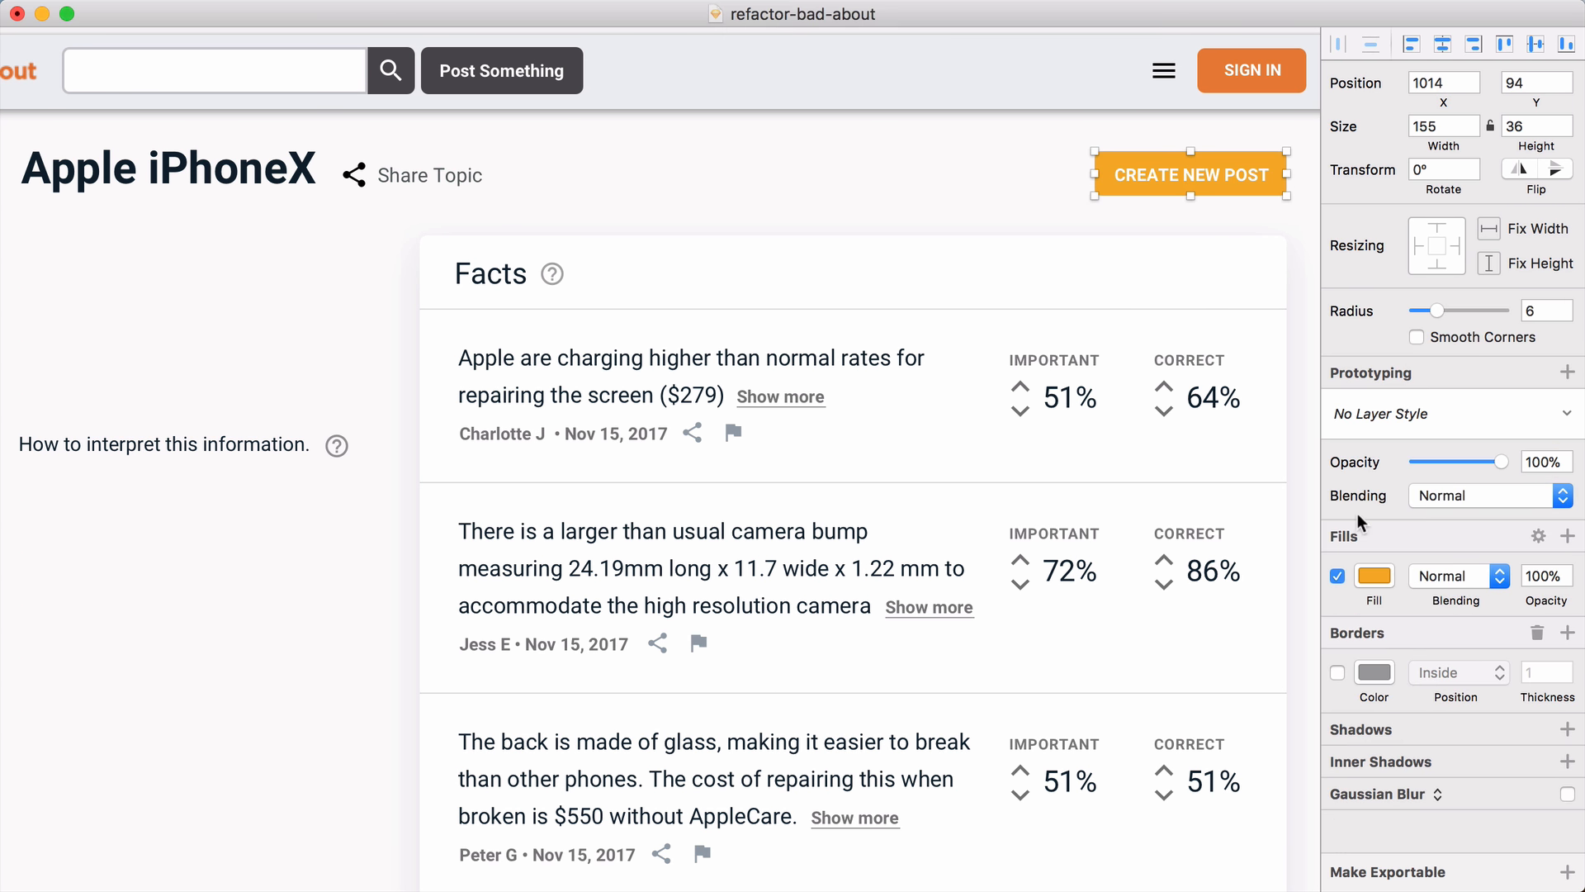
pyautogui.click(1372, 576)
pyautogui.press('Return')
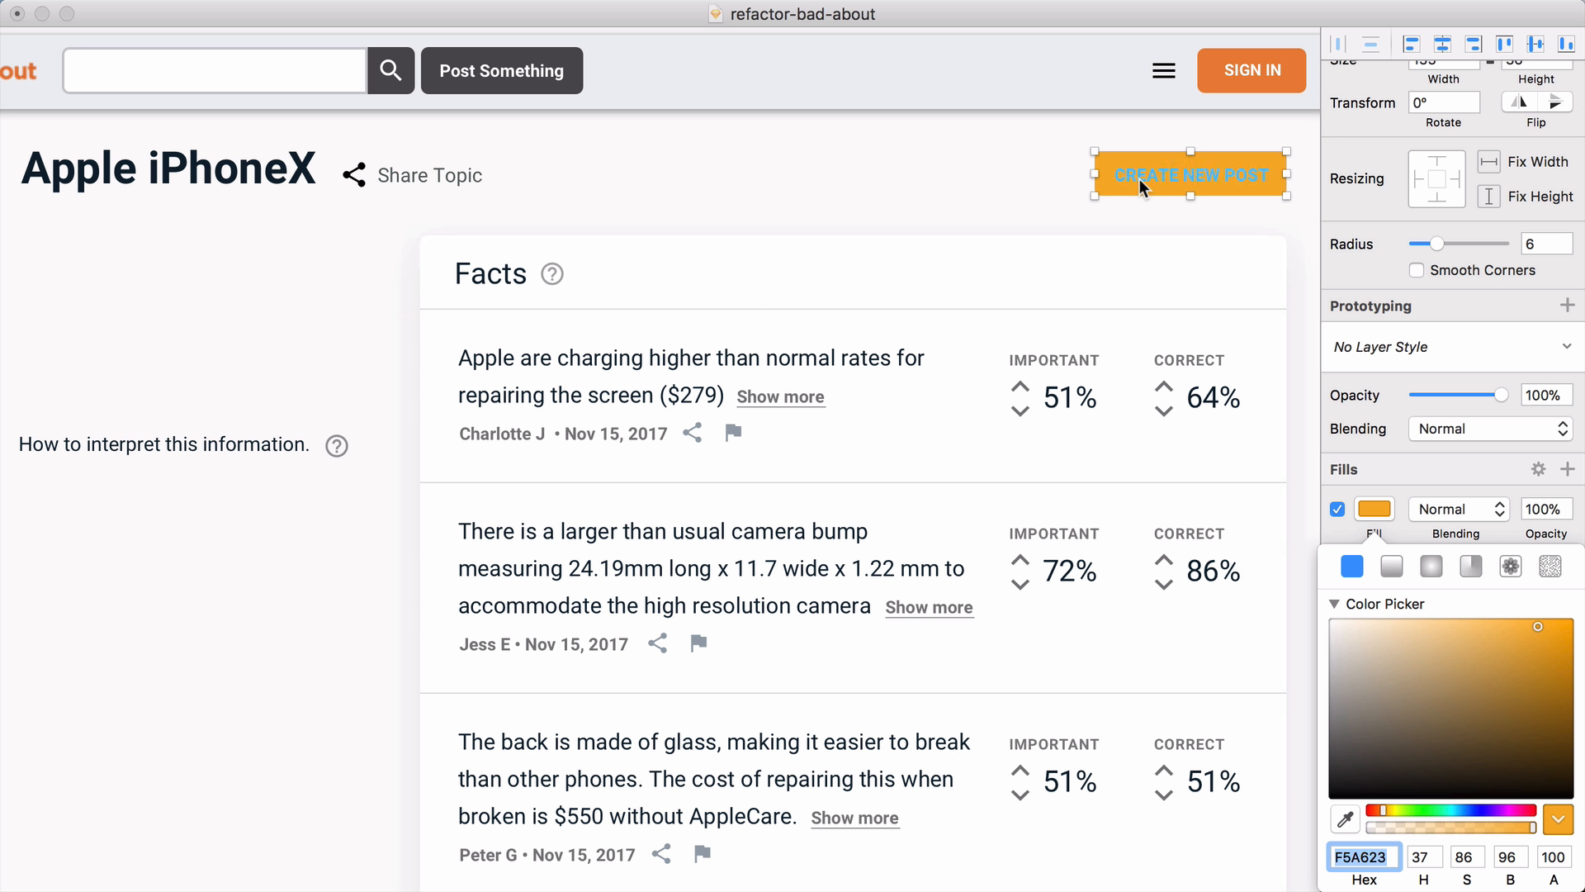
pyautogui.press('super+Tab')
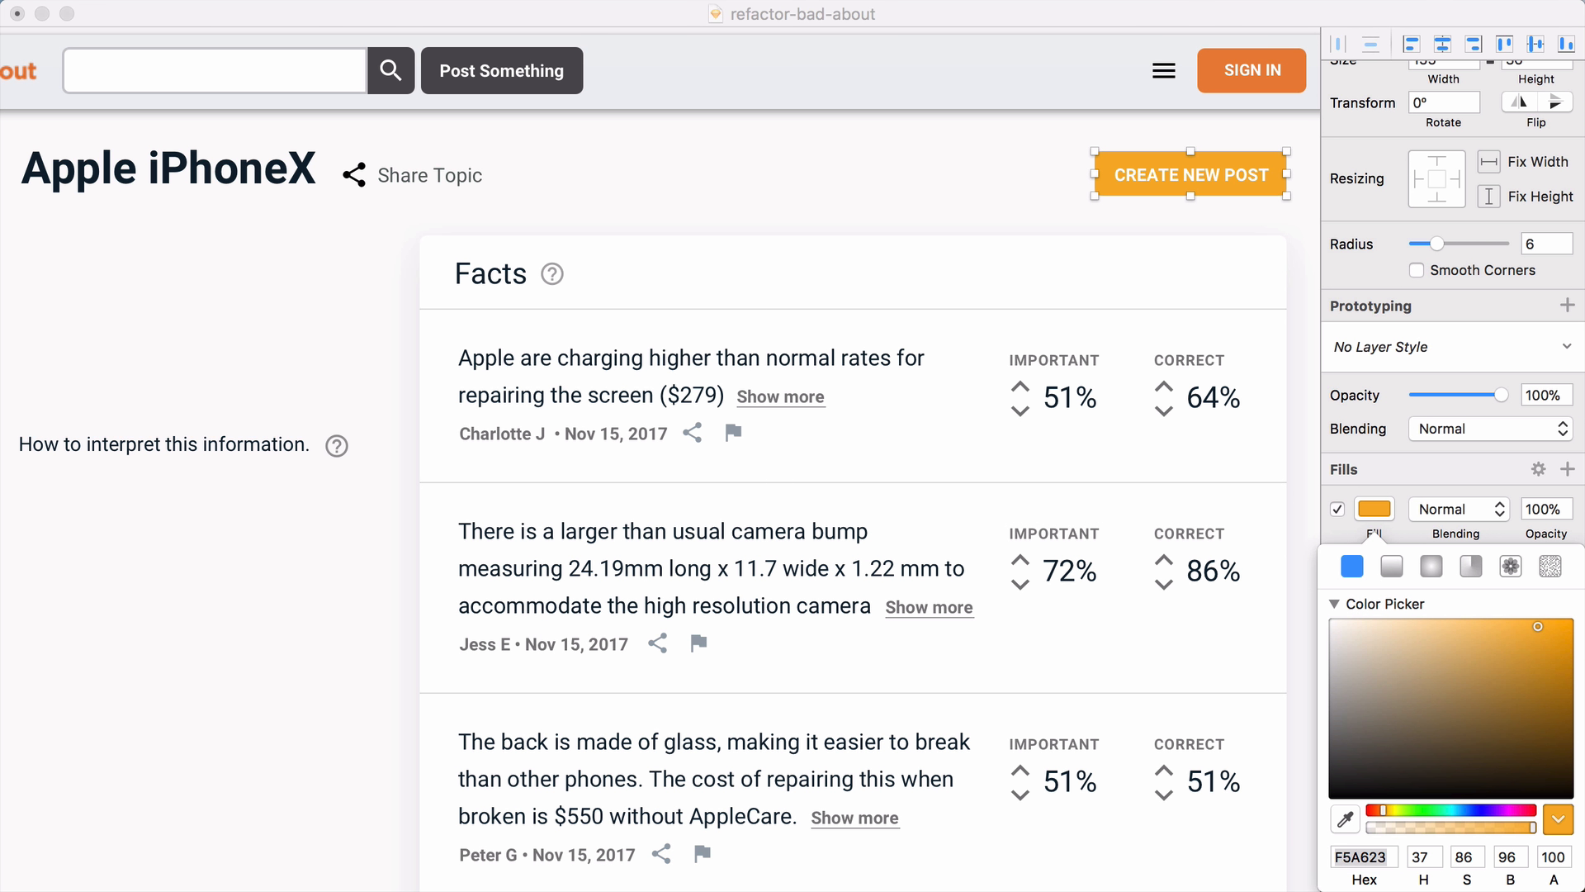
pyautogui.click(1153, 173)
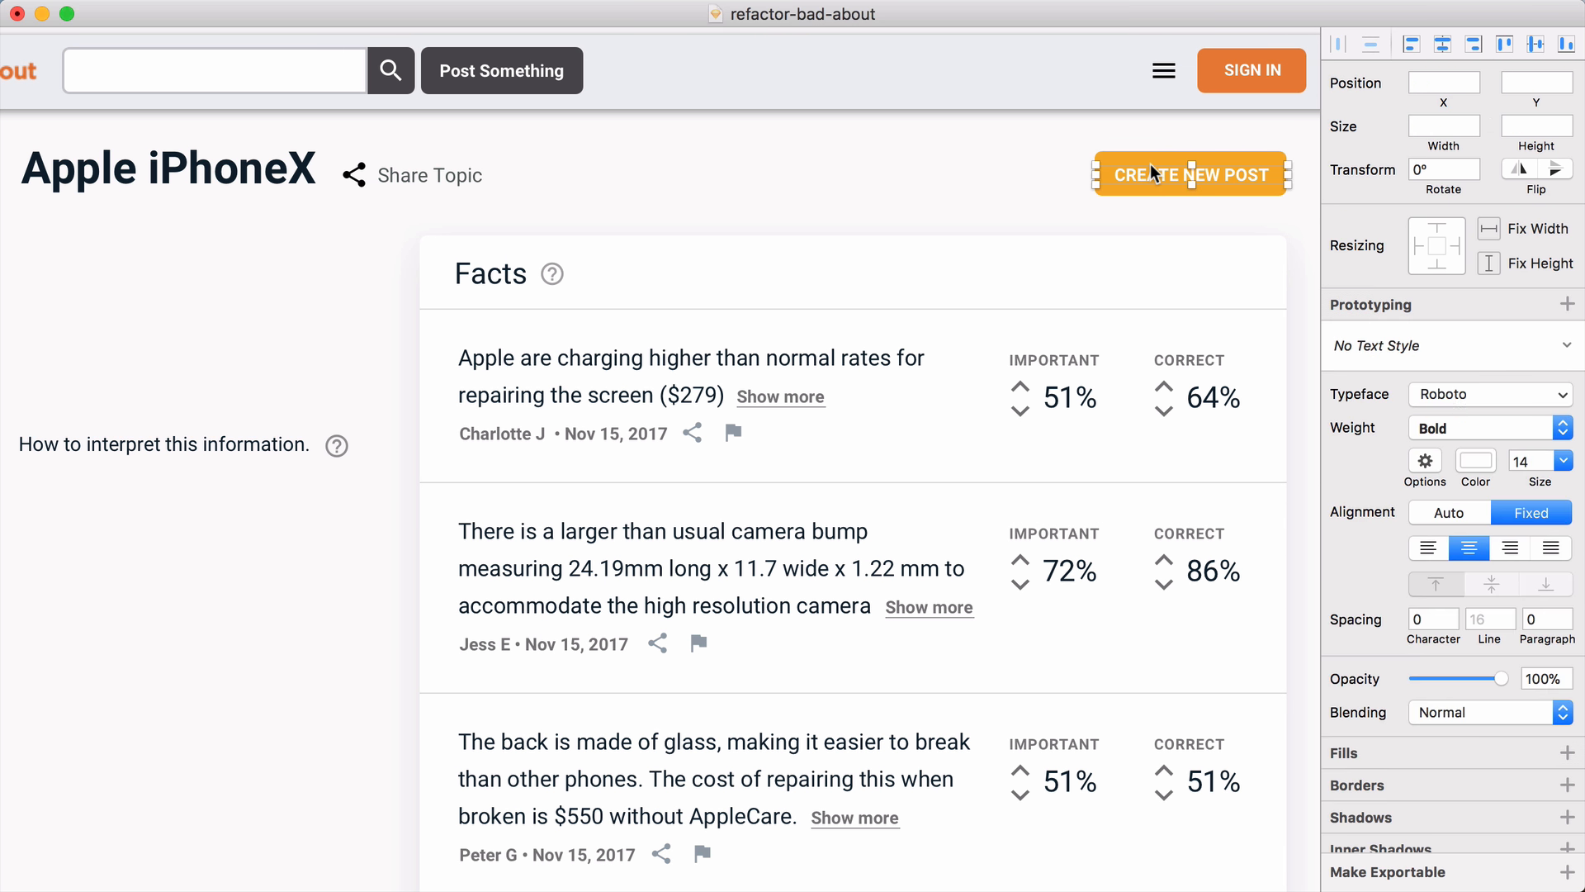
pyautogui.click(1475, 459)
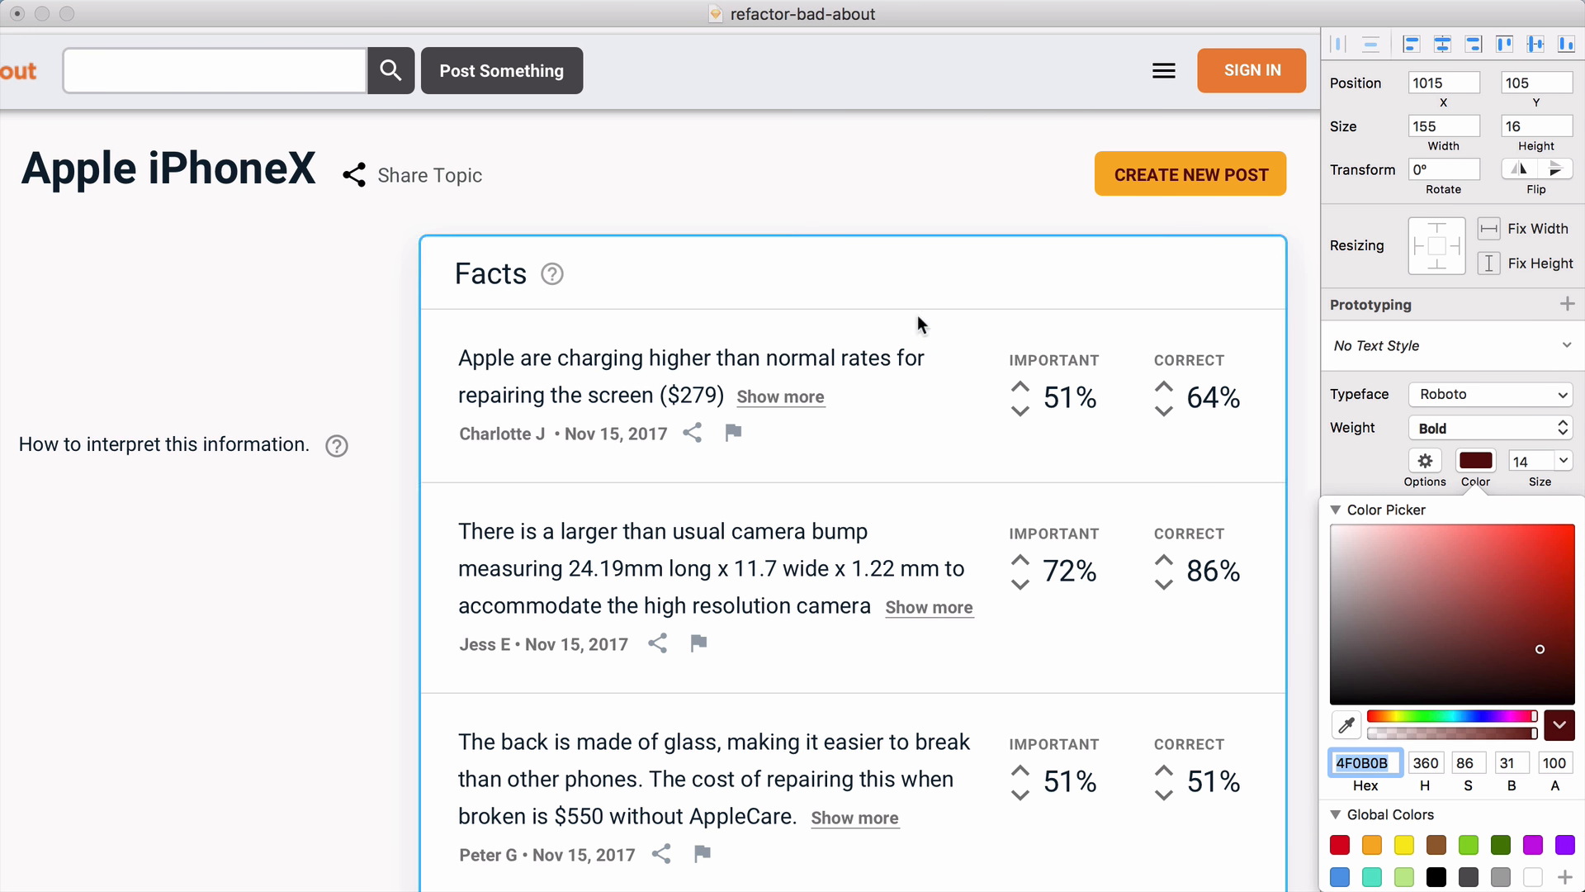
pyautogui.click(842, 183)
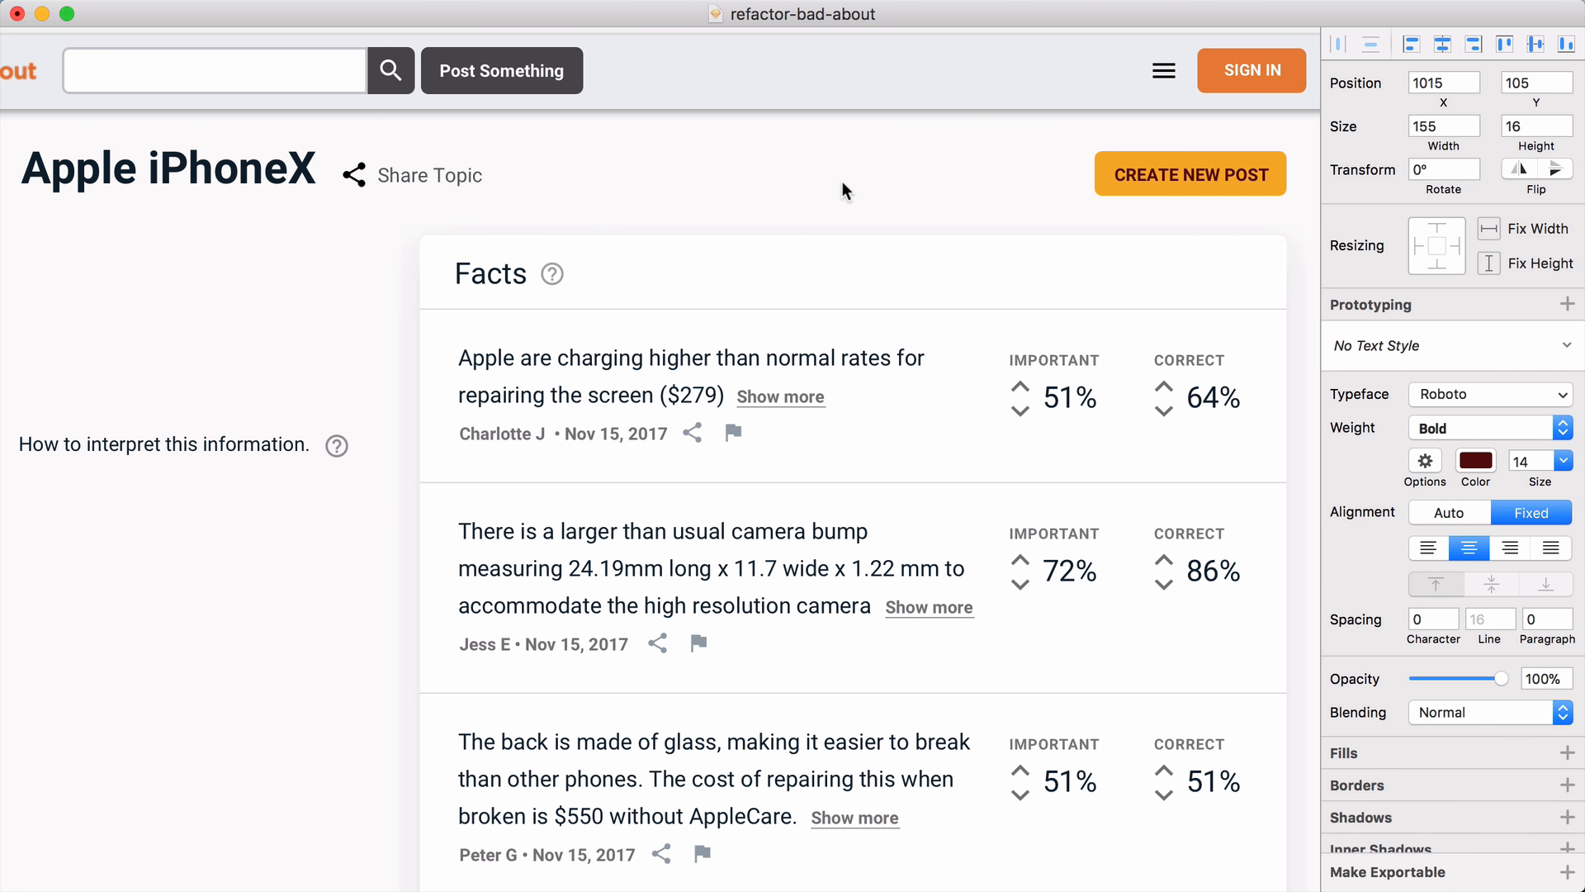
# Step: Shorten the button label to NEW POST and narrow its text box to 105 px
pyautogui.doubleClick(1181, 174)
pyautogui.moveTo(1181, 174); pyautogui.dragTo(1065, 164)
pyautogui.press('BackSpace')
pyautogui.press('Escape')
pyautogui.moveTo(1288, 175); pyautogui.dragTo(1231, 179)
pyautogui.hotkey('shift', 'Left')
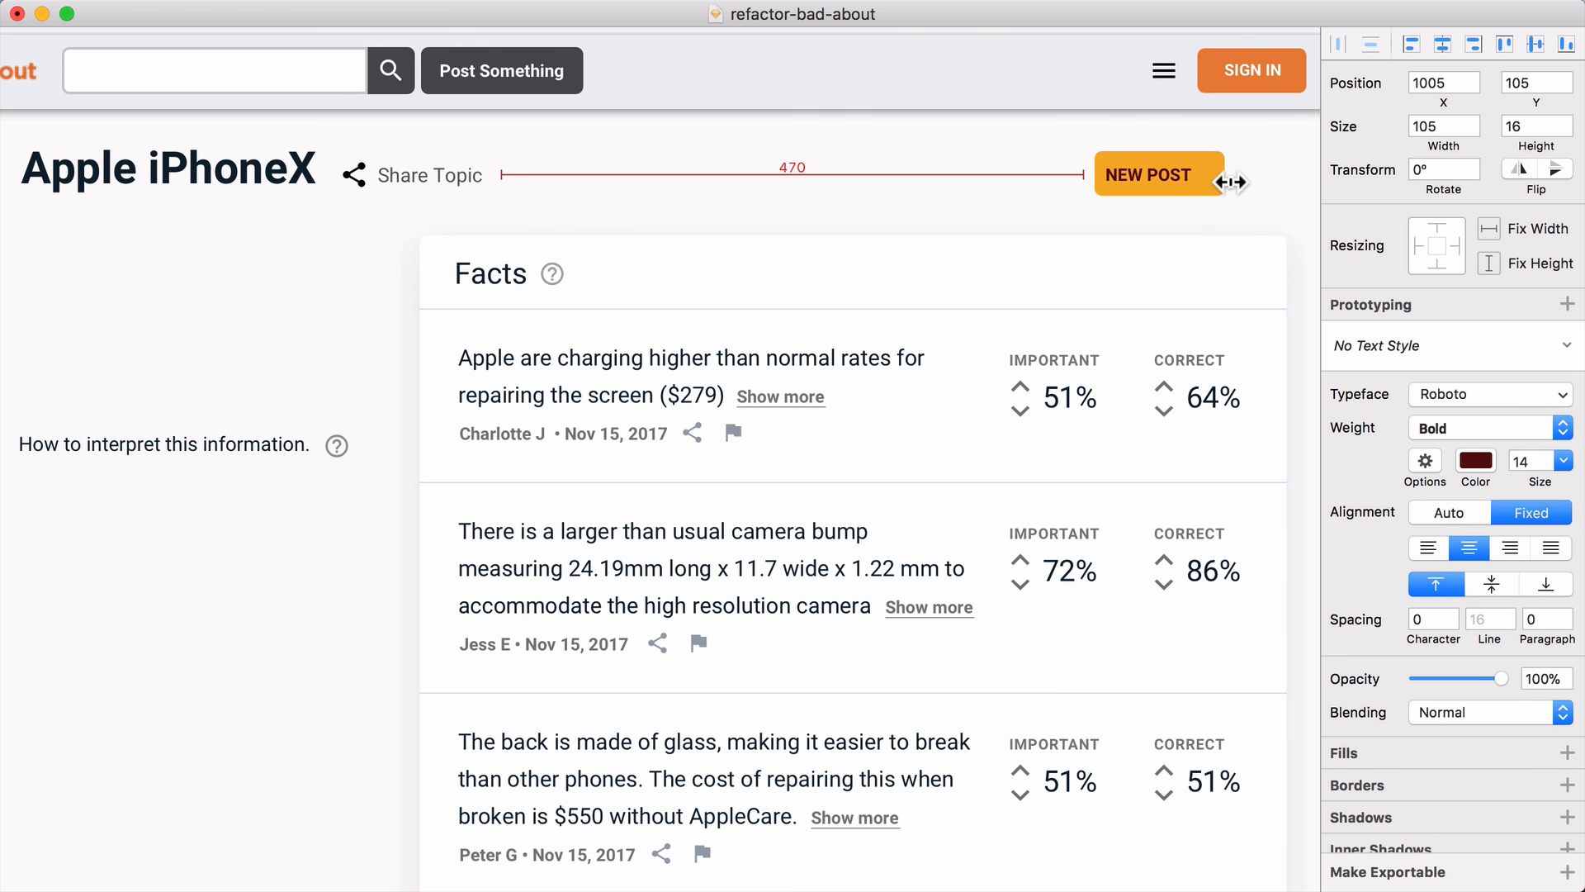
pyautogui.hotkey('shift', 'Right')
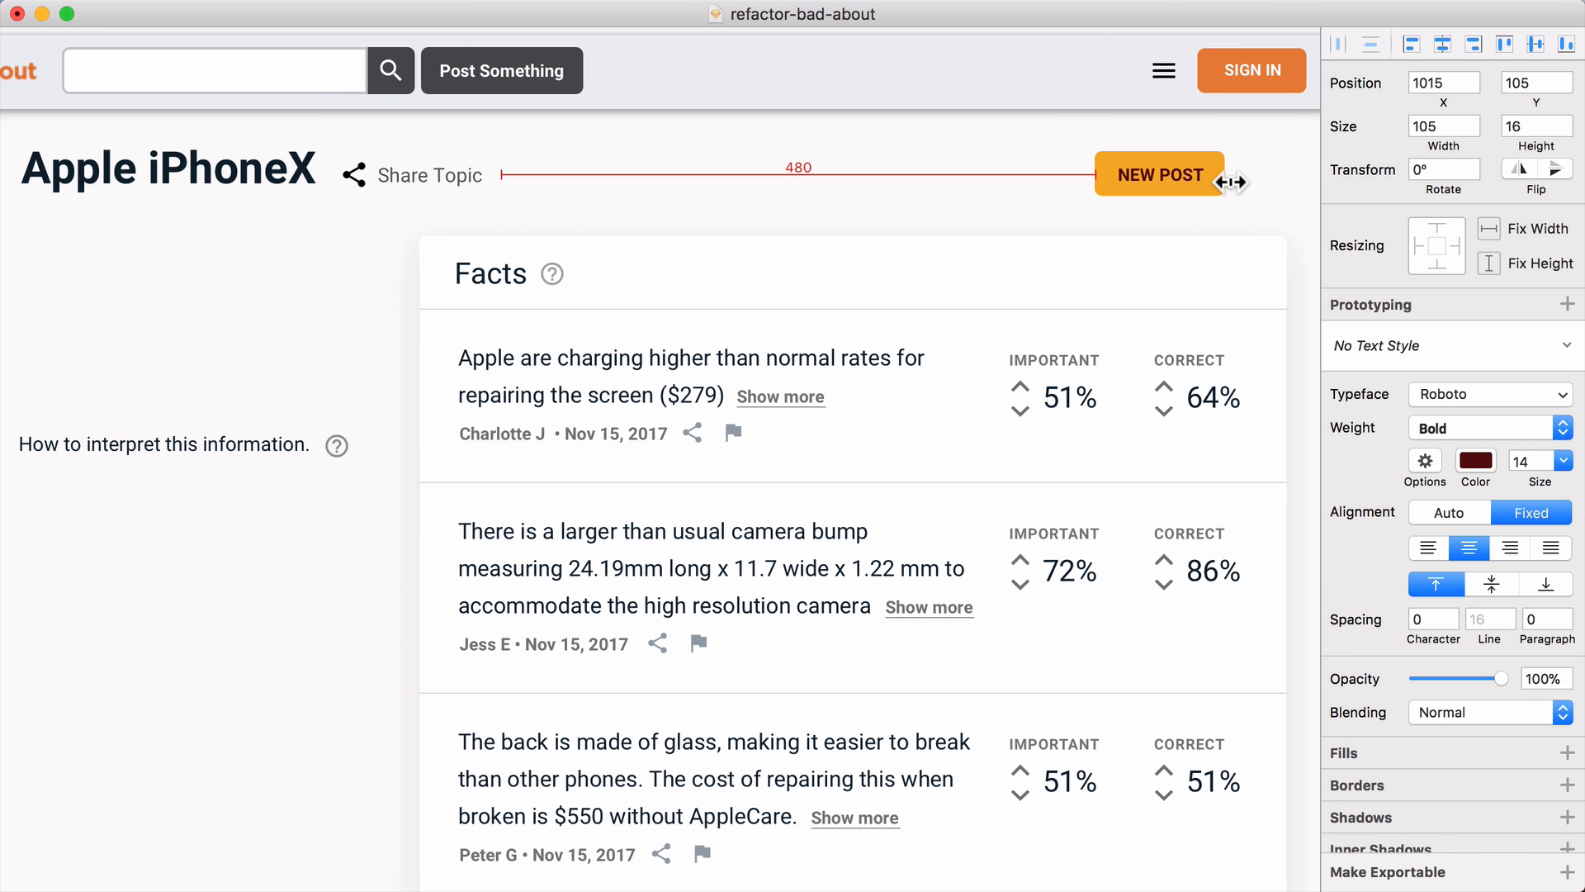
# Step: Slightly enlarge the NEW POST button, align it with the Facts panel's right edge, and increase its label's character spacing
pyautogui.click(1207, 157)
pyautogui.click(1186, 175)
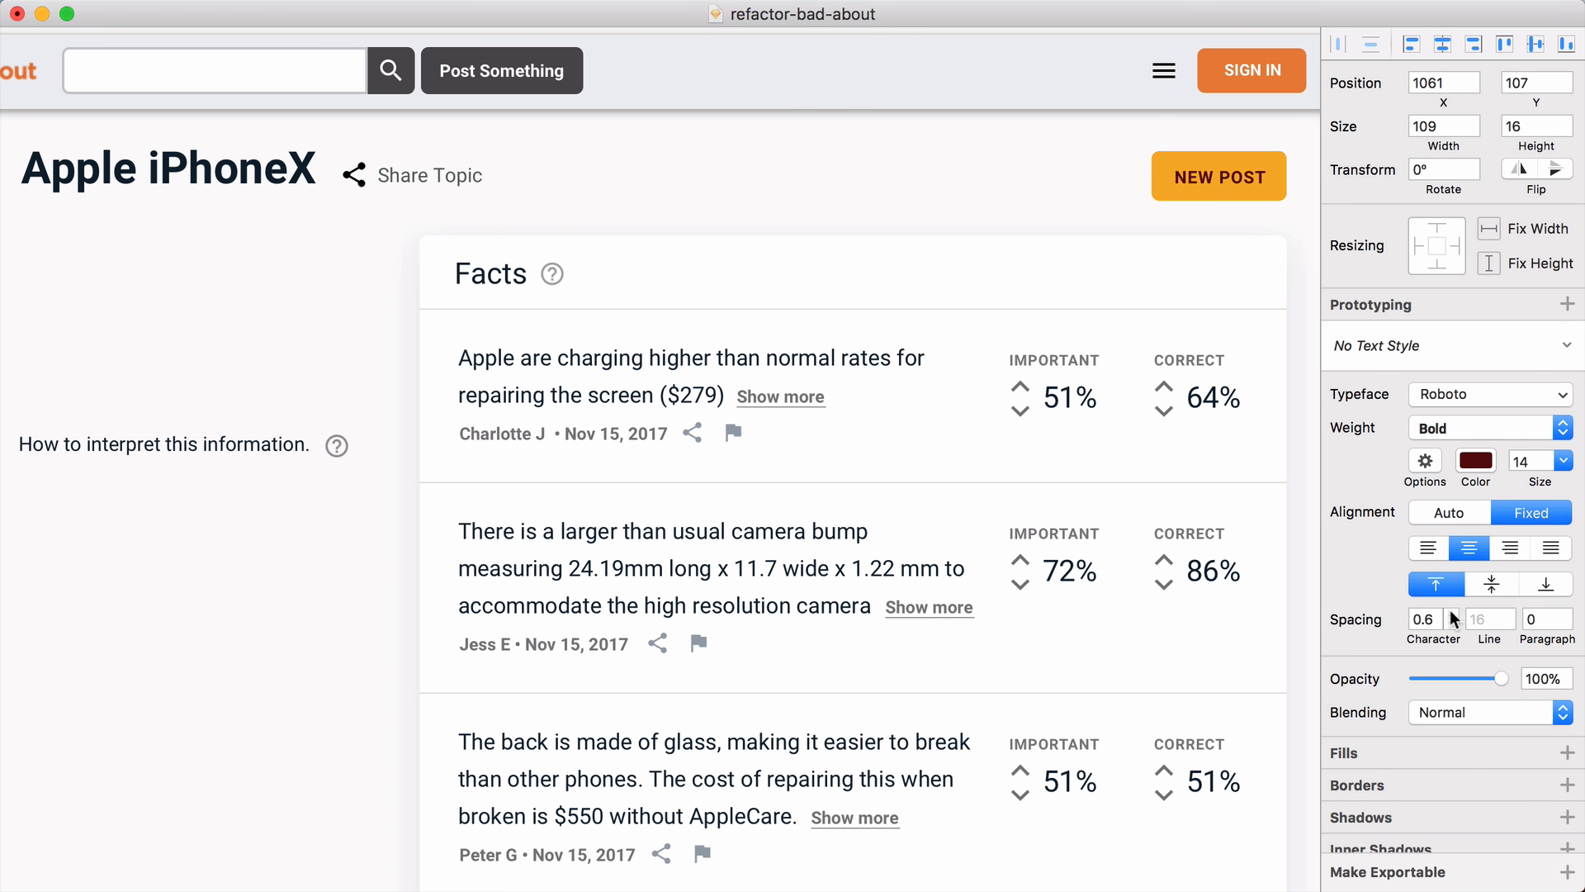
pyautogui.click(1451, 612)
pyautogui.click(1450, 621)
pyautogui.click(1449, 621)
pyautogui.click(1450, 620)
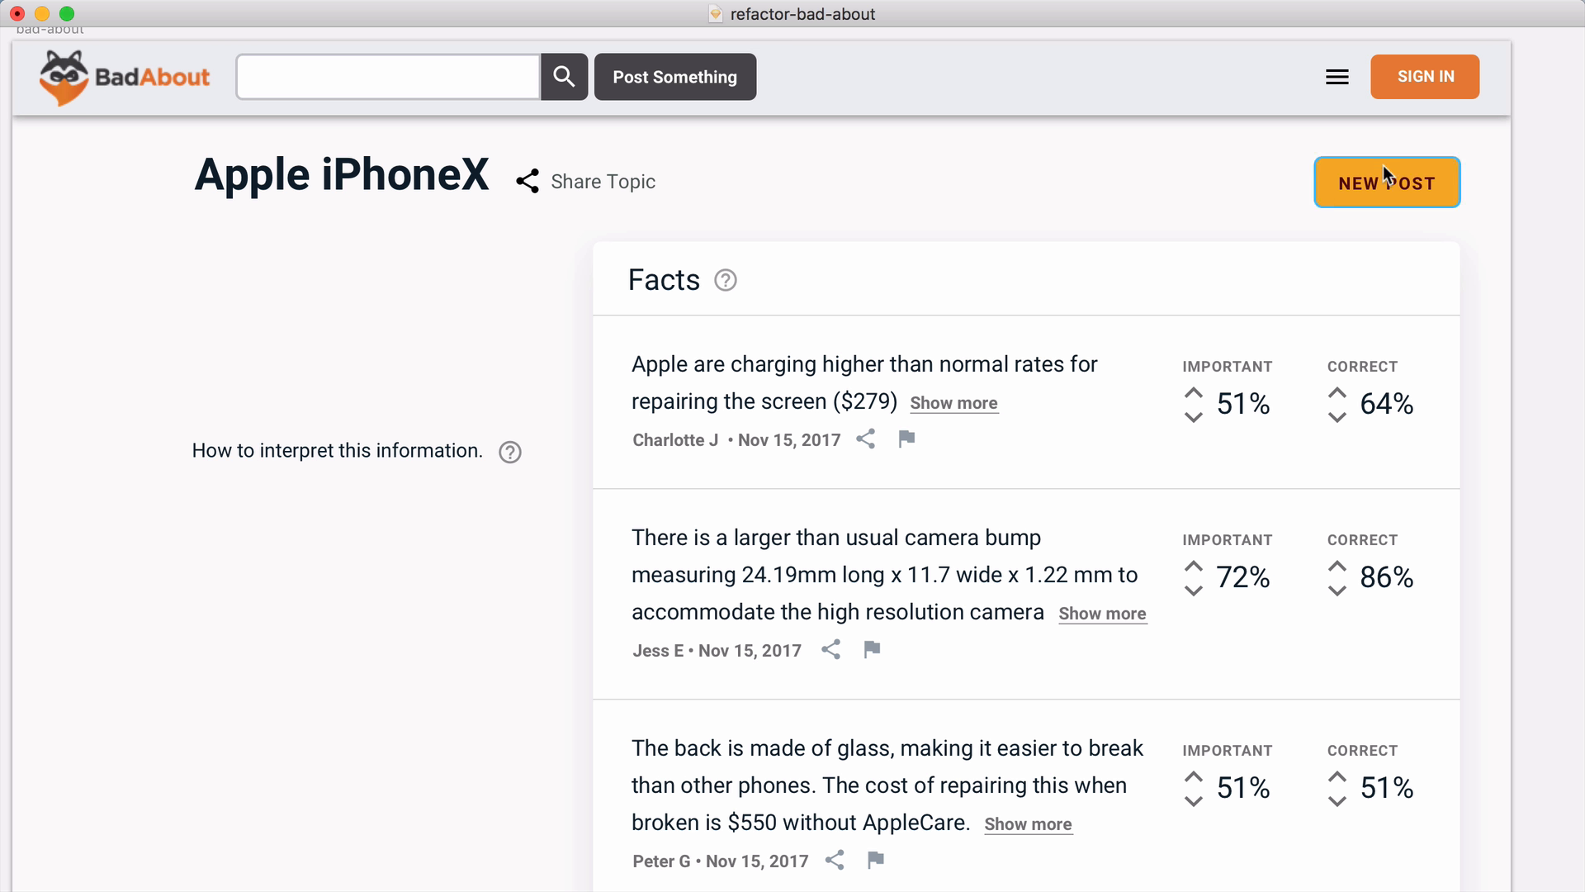
# Step: Turn off the SIGN IN button's orange fill and give the button a gray 1 px inside border
pyautogui.click(1430, 94)
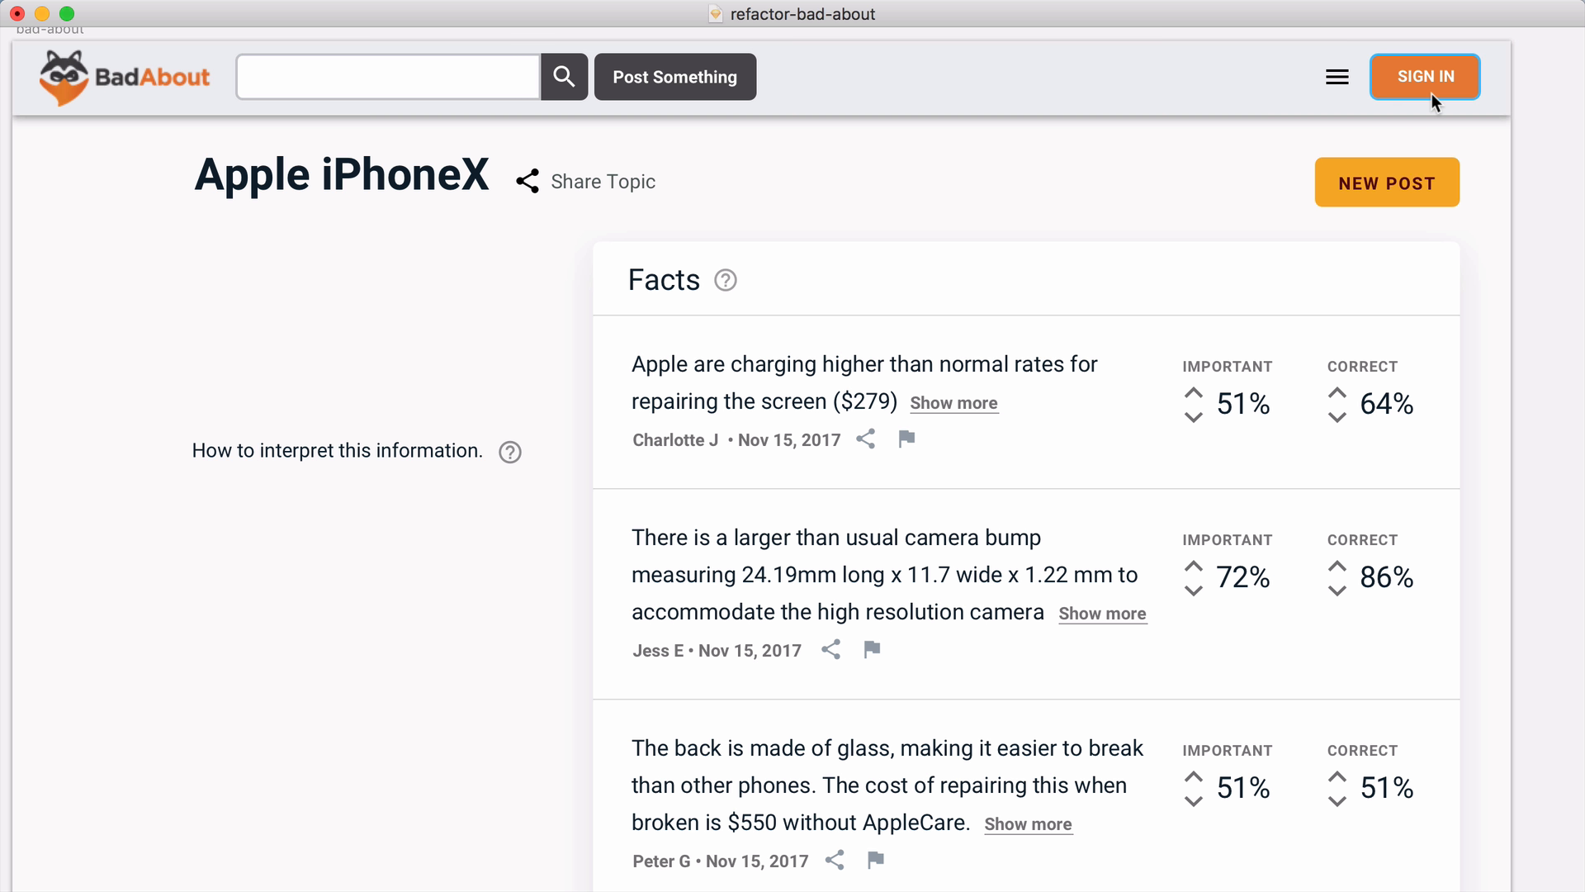
pyautogui.click(1431, 92)
pyautogui.press('alt+super+2')
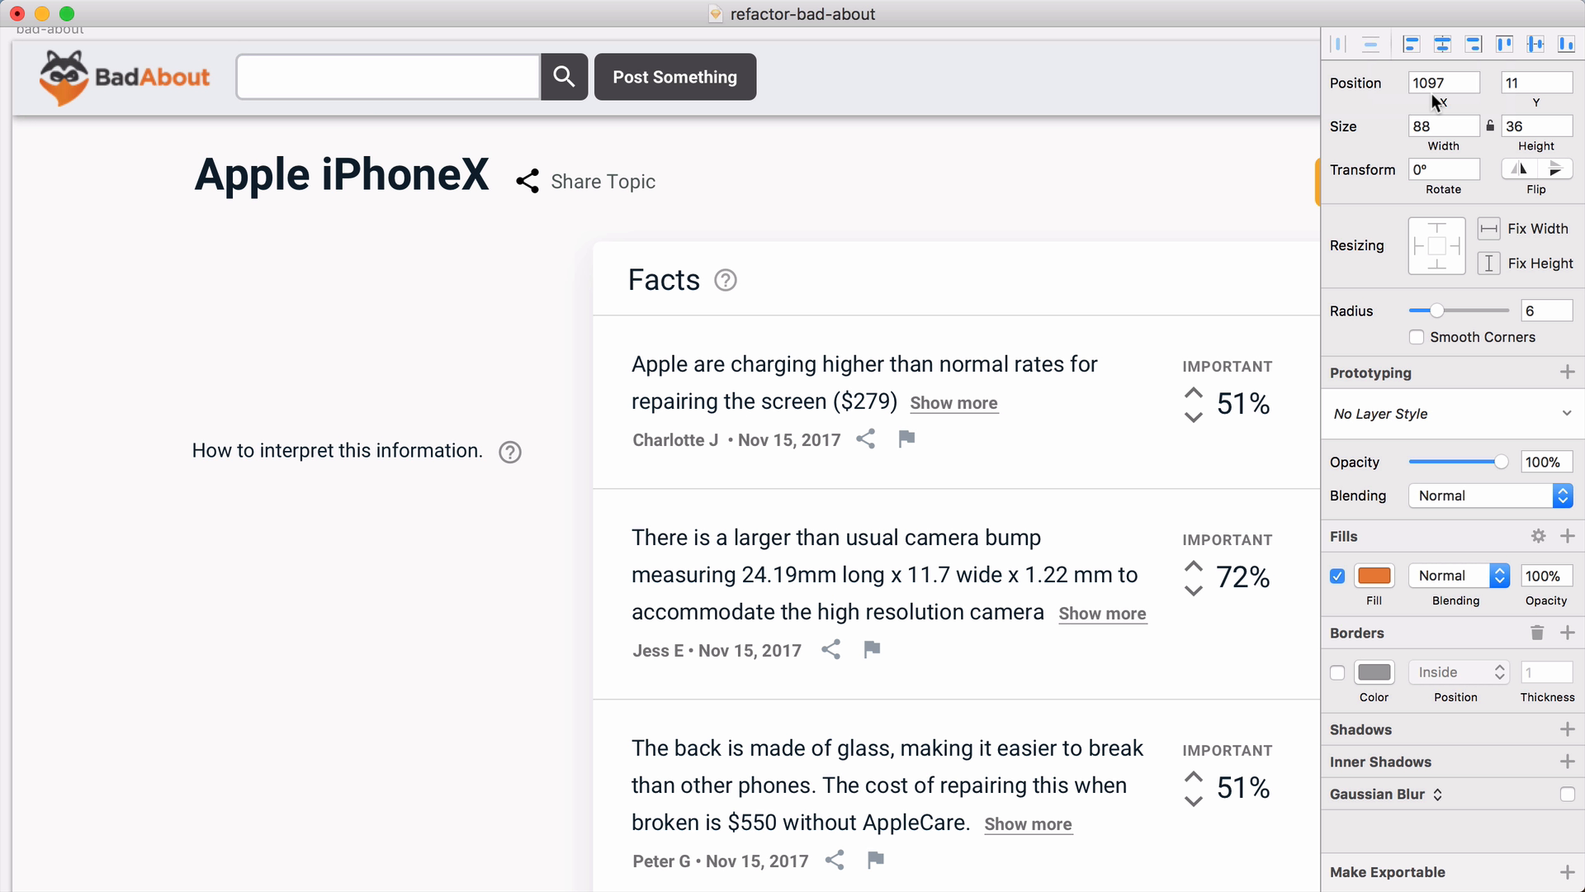
pyautogui.hscroll(6, 1214, 236)
pyautogui.hscroll(-2, 1214, 236)
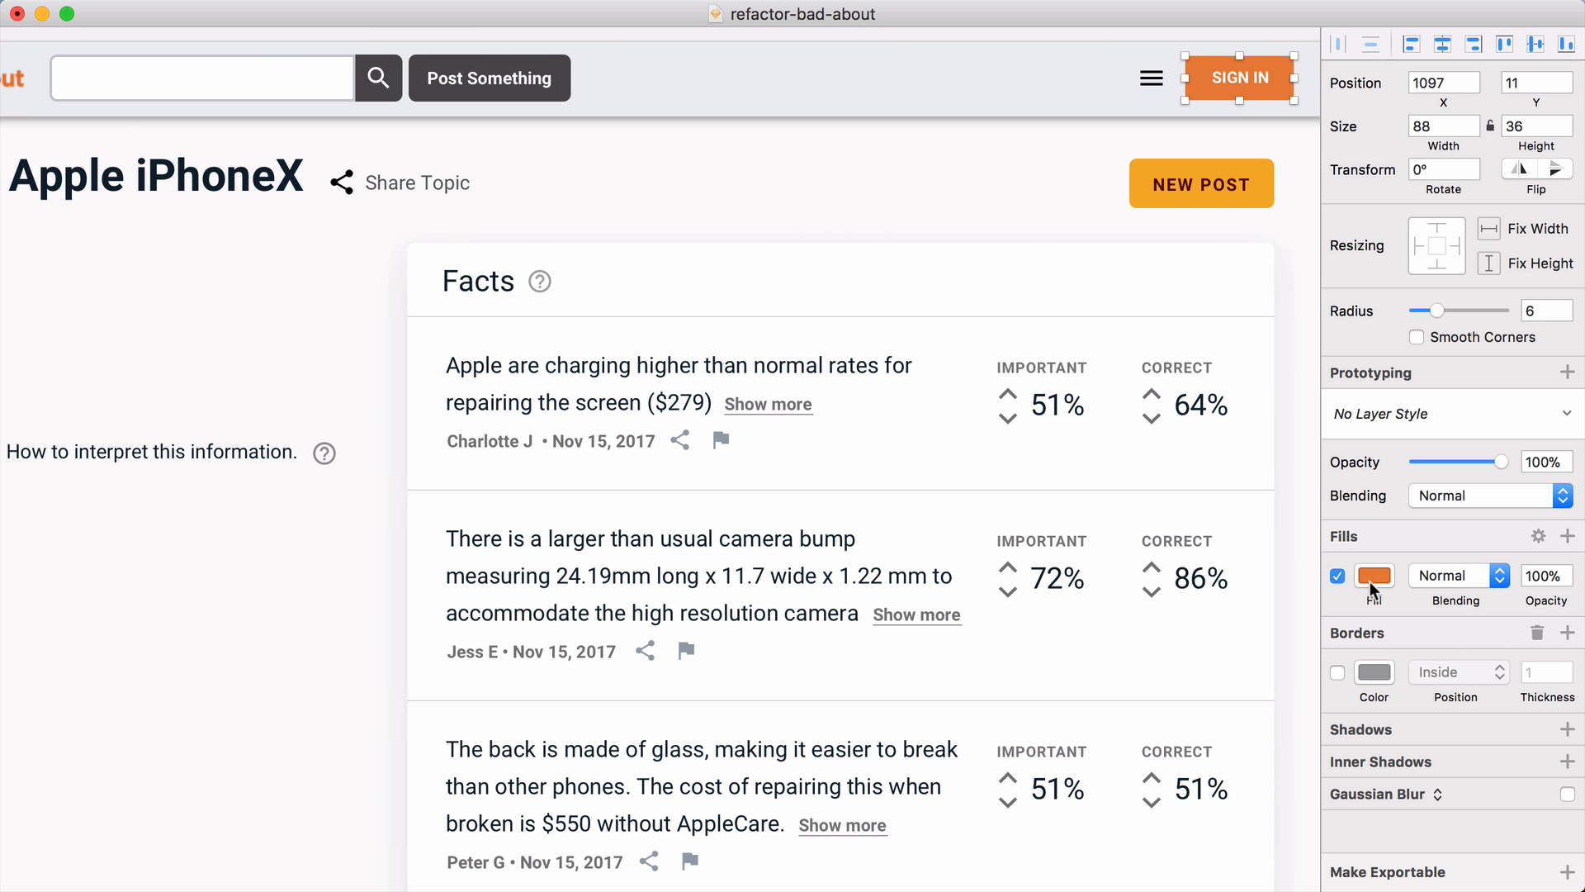
pyautogui.click(1338, 576)
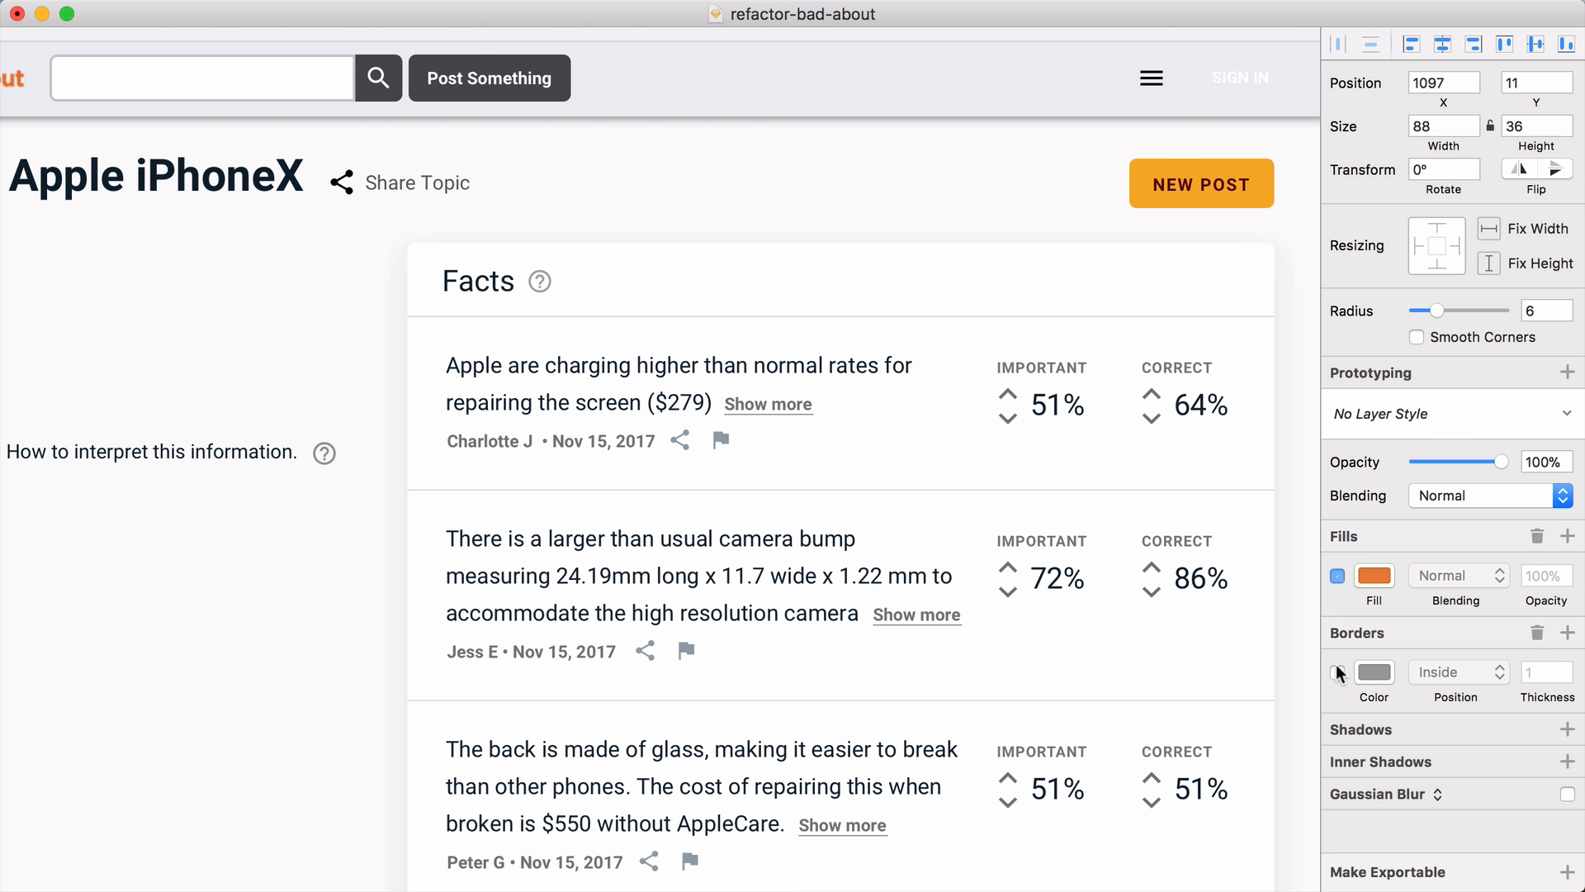
pyautogui.click(1338, 672)
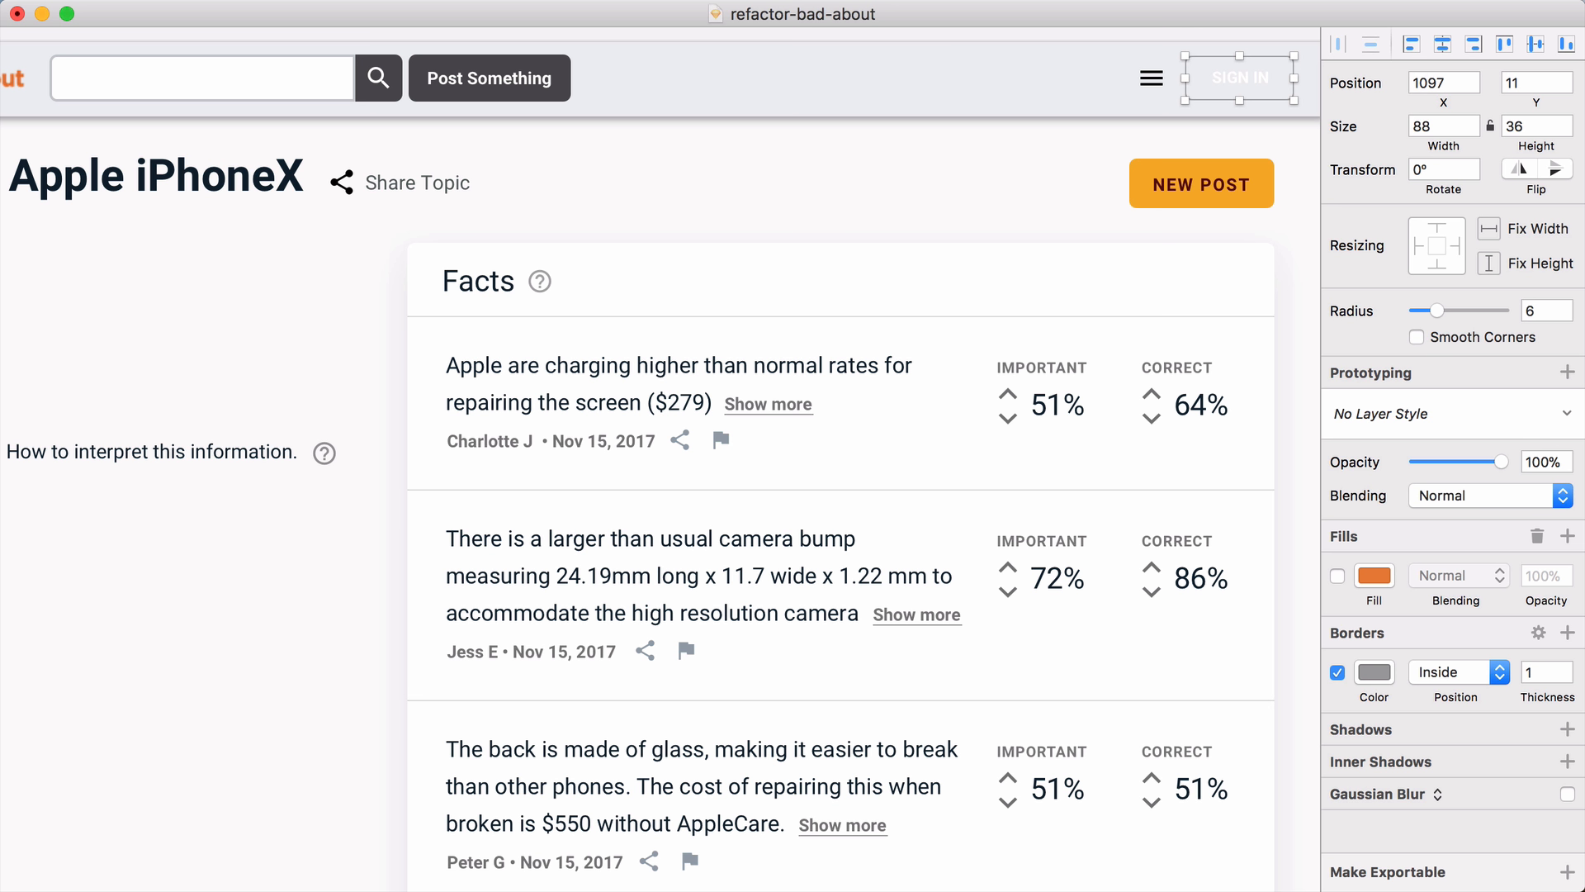
pyautogui.click(1374, 672)
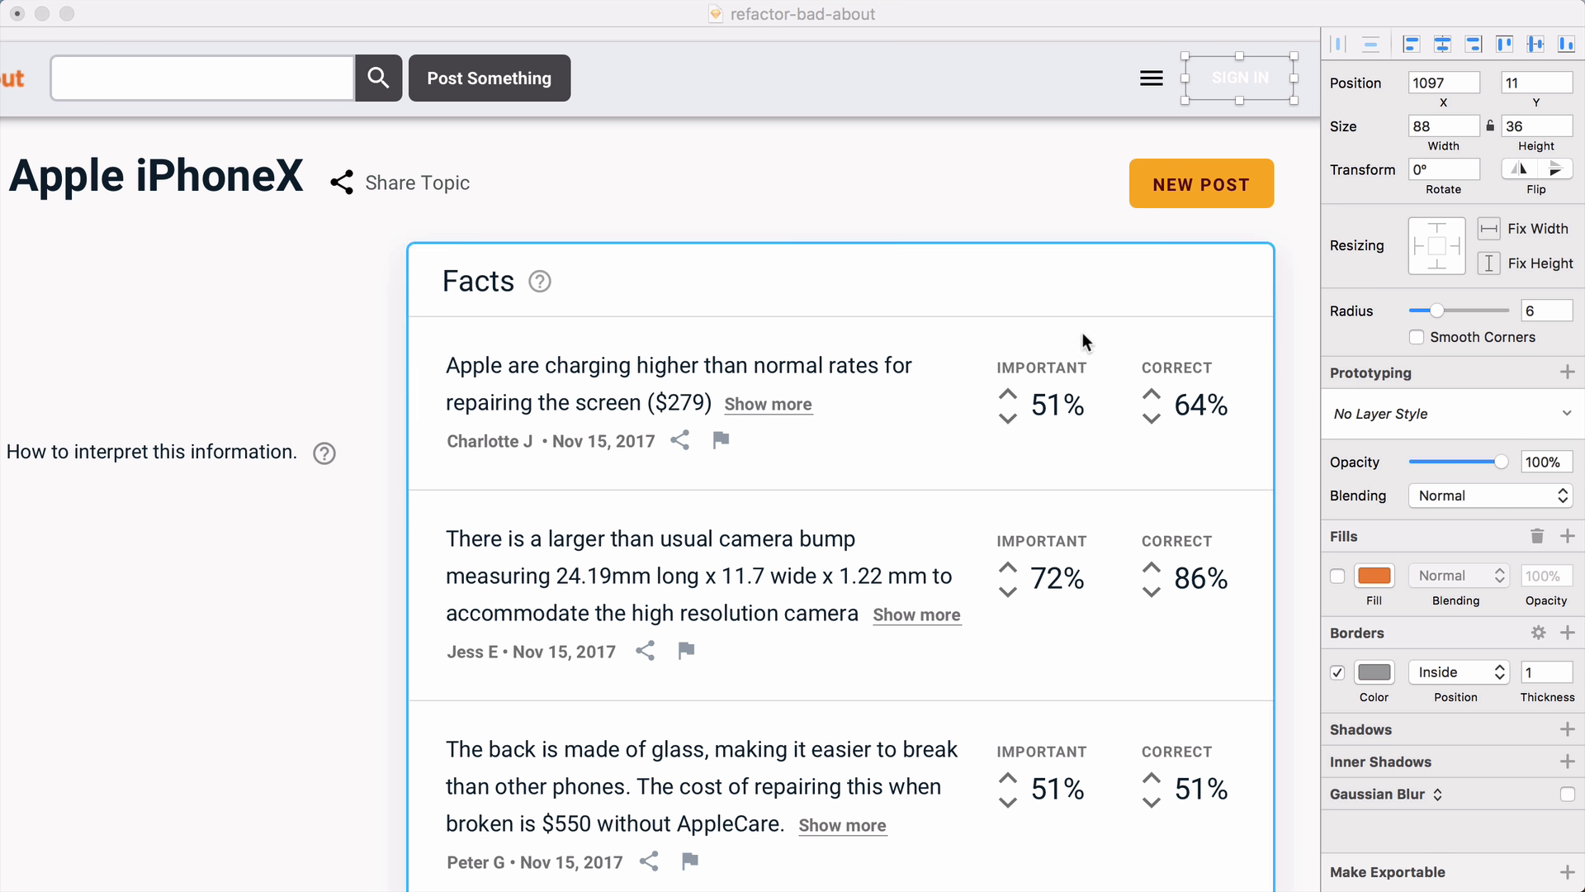
pyautogui.click(1373, 672)
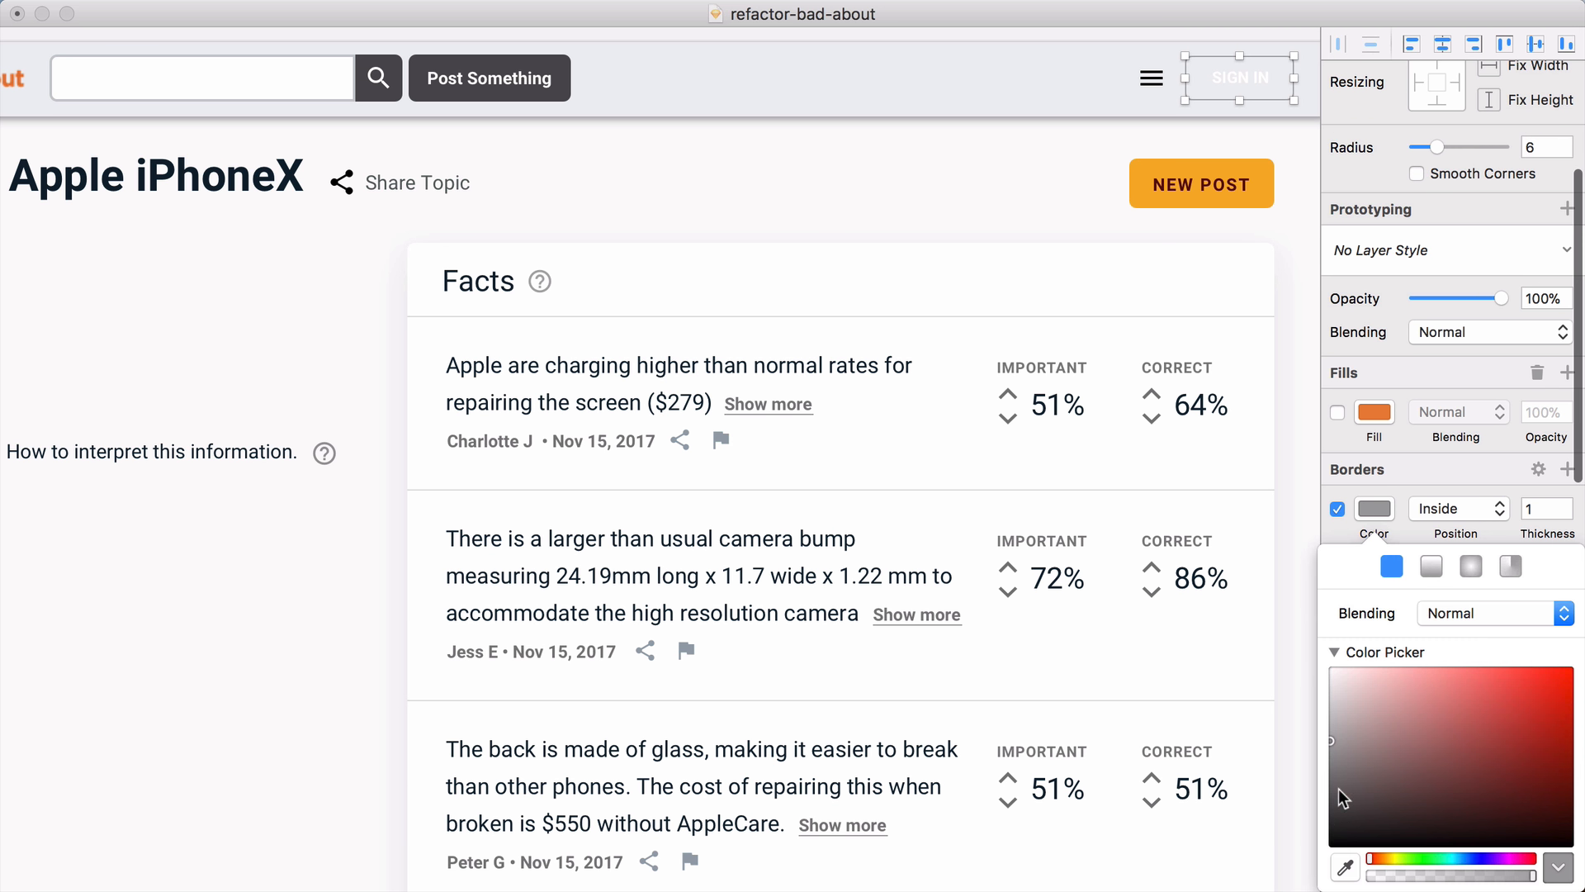
pyautogui.click(1344, 866)
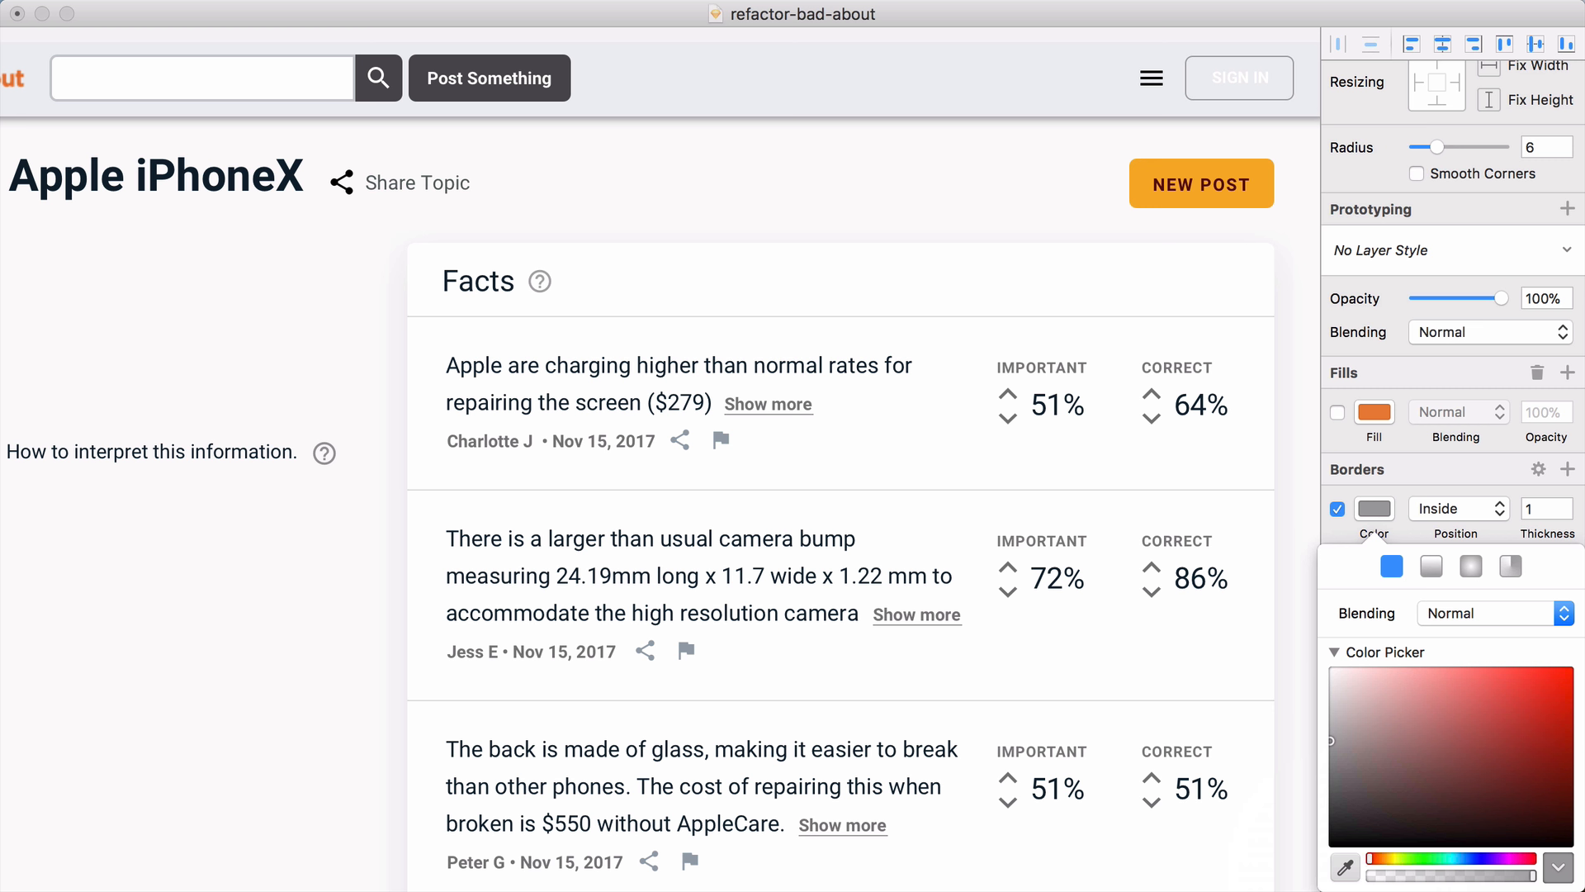
pyautogui.click(1038, 130)
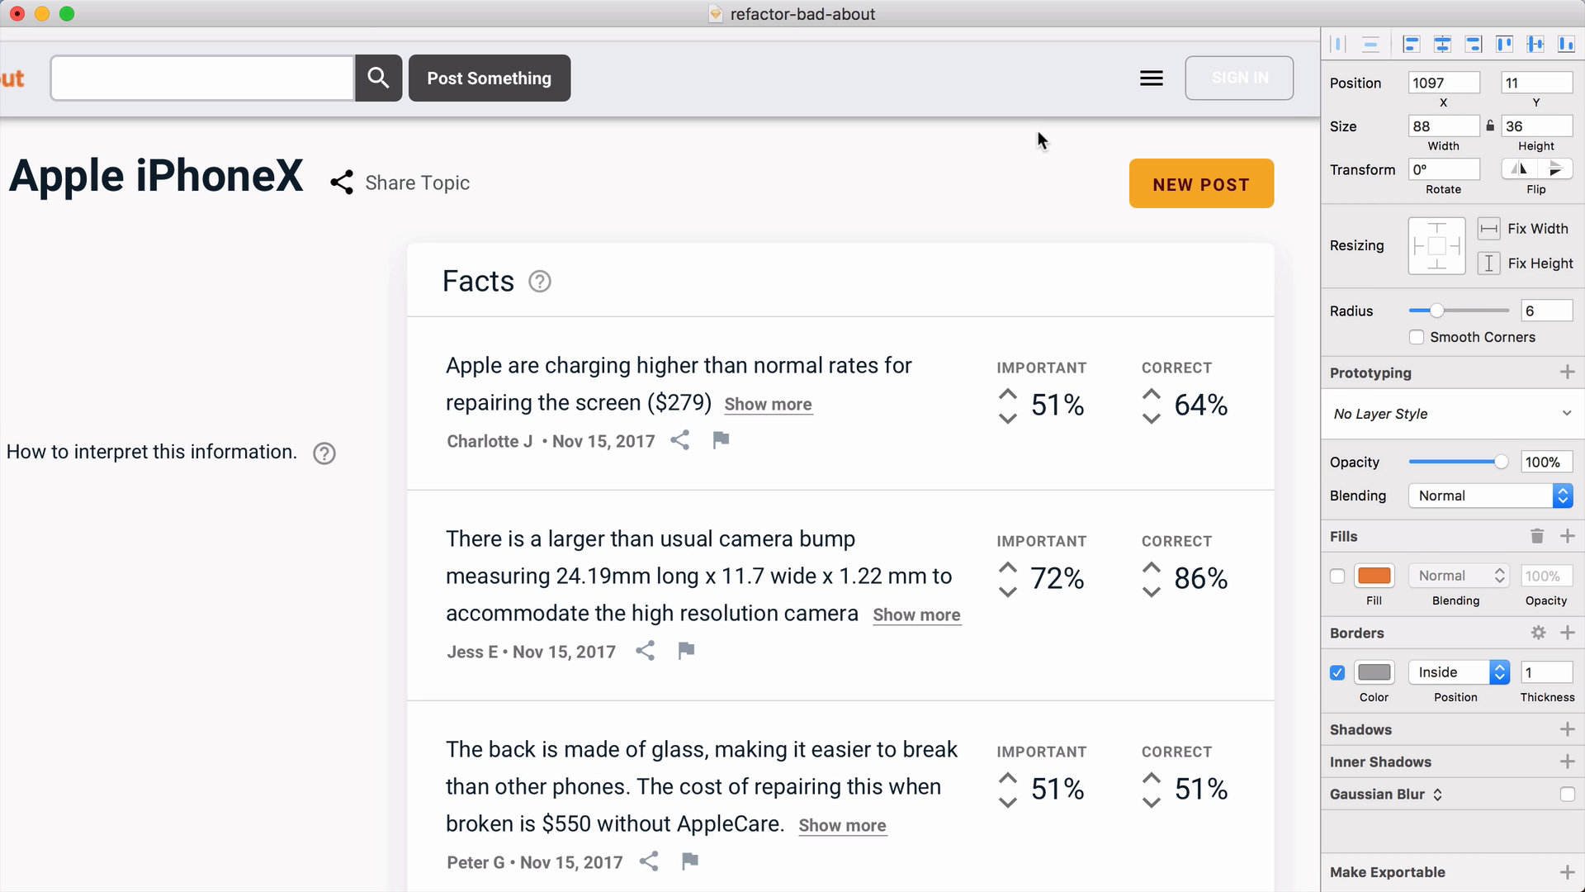
# Step: Copy the fact text's color 0C1E29 and apply it to the SIGN IN label
pyautogui.click(1210, 76)
pyautogui.click(851, 371)
pyautogui.click(1475, 461)
pyautogui.press('super+c')
pyautogui.click(1228, 78)
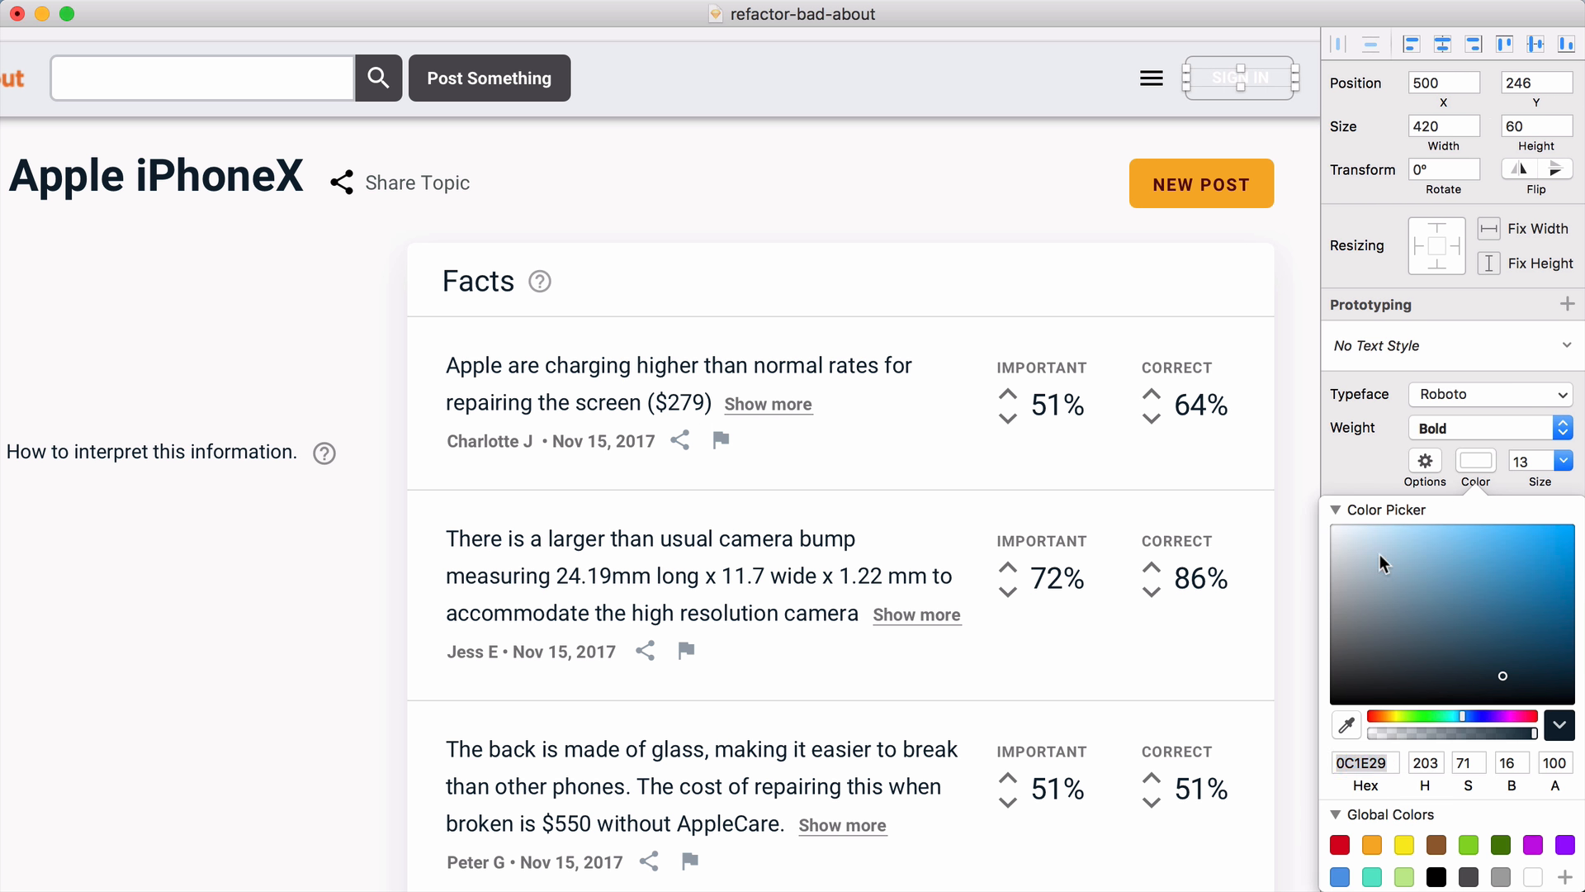
pyautogui.click(1481, 462)
pyautogui.press('super+v')
pyautogui.press('Return')
pyautogui.click(1224, 79)
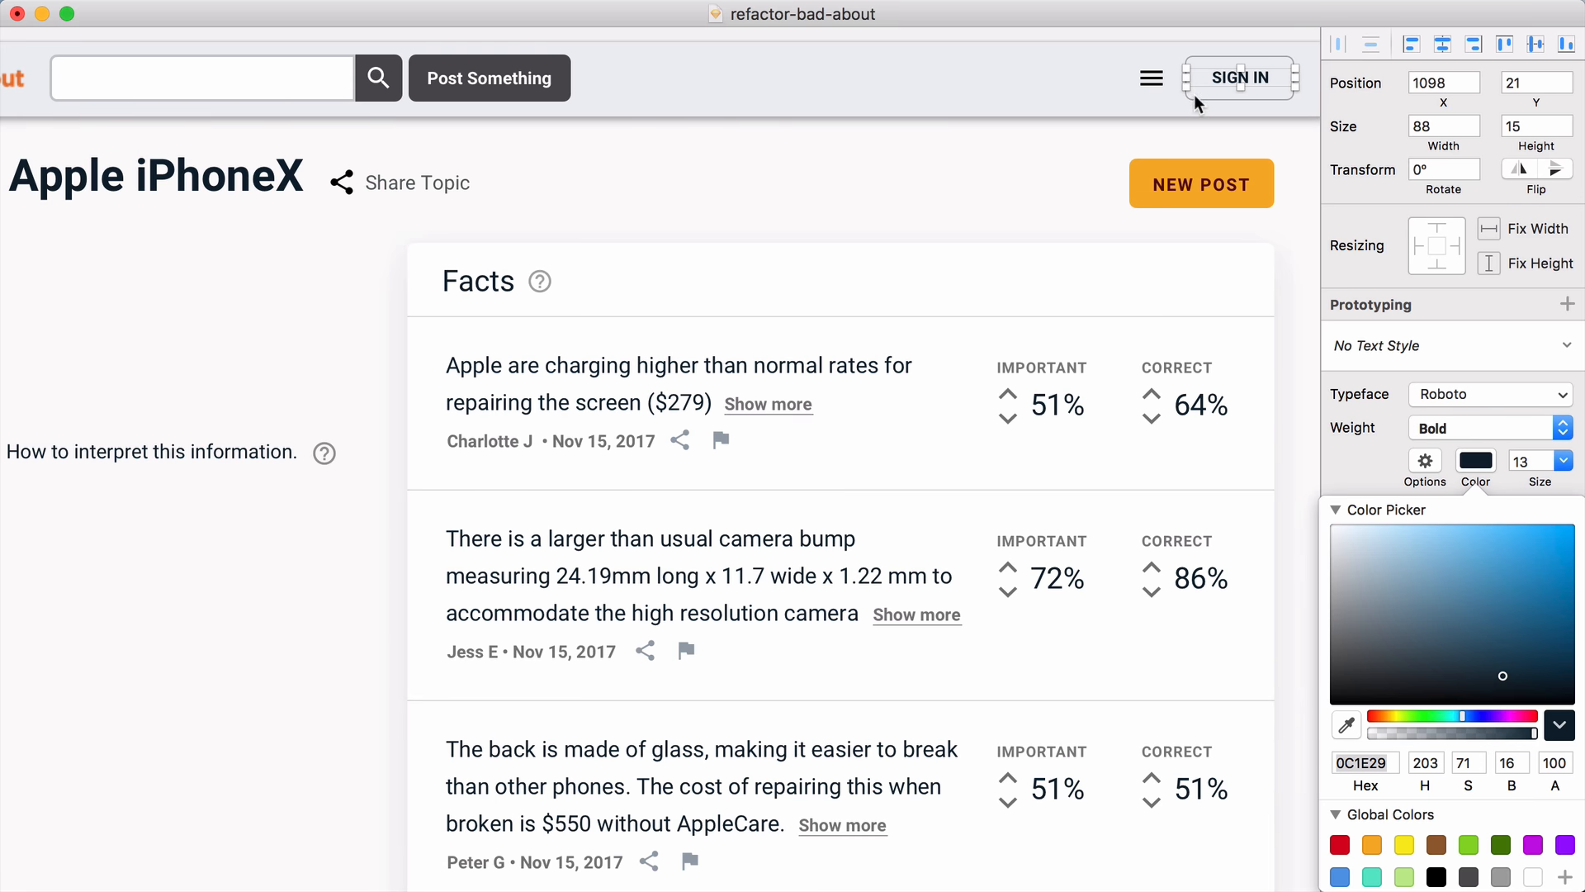
pyautogui.click(1086, 190)
# Step: Try a character spacing of 0.5 on the SIGN IN label, then reduce it and deselect the label
pyautogui.hscroll(-2, 1087, 191)
pyautogui.hscroll(1, 1087, 191)
pyautogui.click(1451, 616)
pyautogui.click(1451, 616)
pyautogui.click(1452, 616)
pyautogui.click(1451, 616)
pyautogui.click(1451, 616)
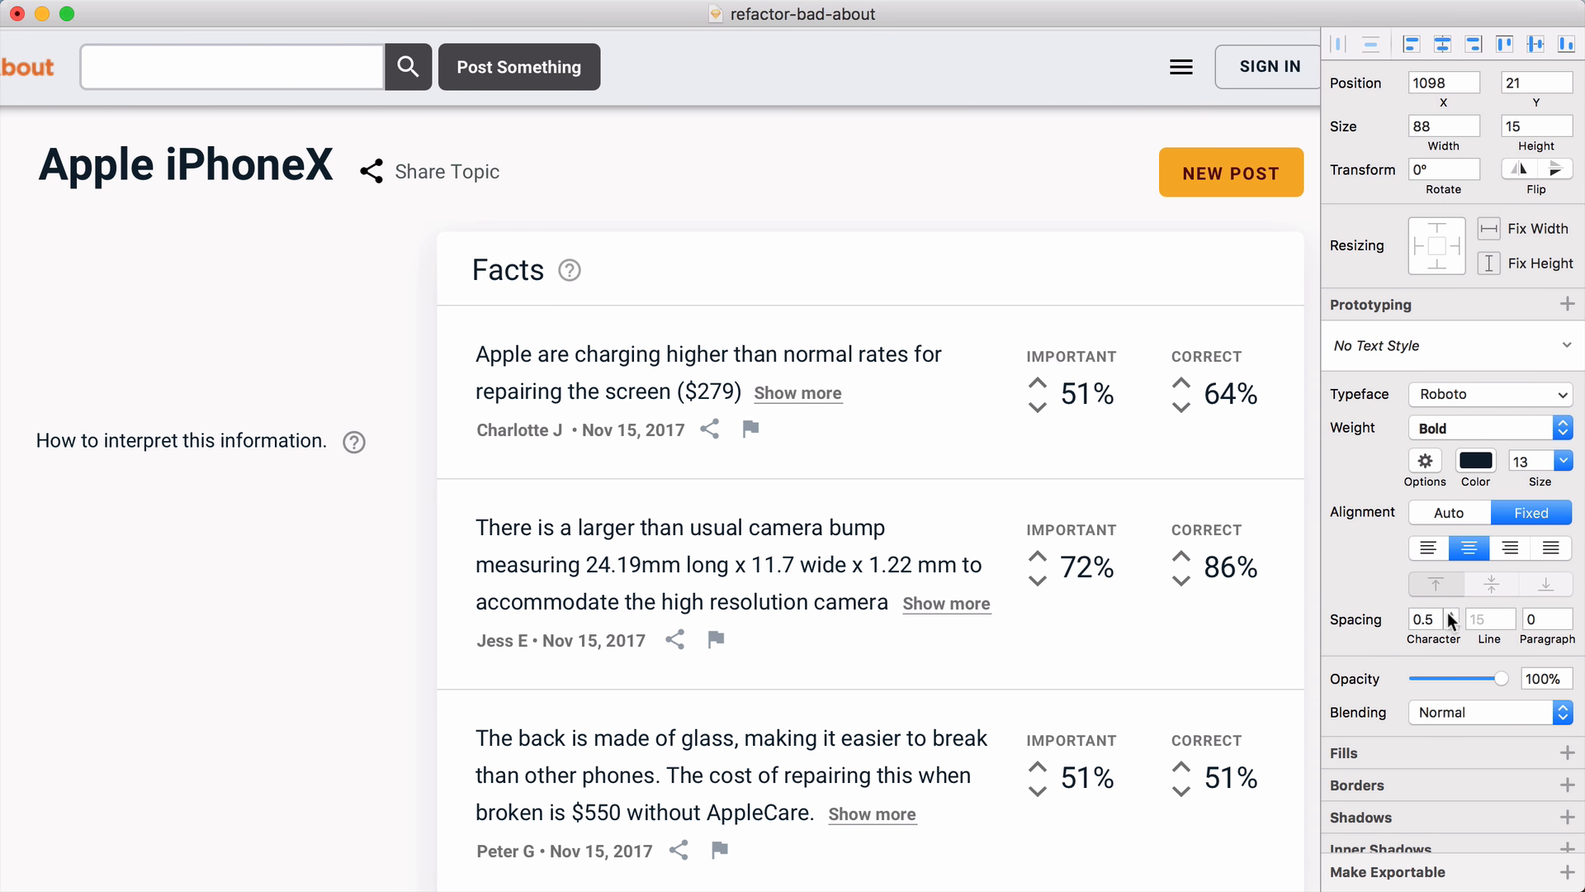
pyautogui.click(1450, 625)
pyautogui.click(1450, 625)
pyautogui.click(1450, 625)
pyautogui.click(1450, 625)
pyautogui.click(975, 256)
pyautogui.click(966, 189)
pyautogui.hscroll(1, 965, 189)
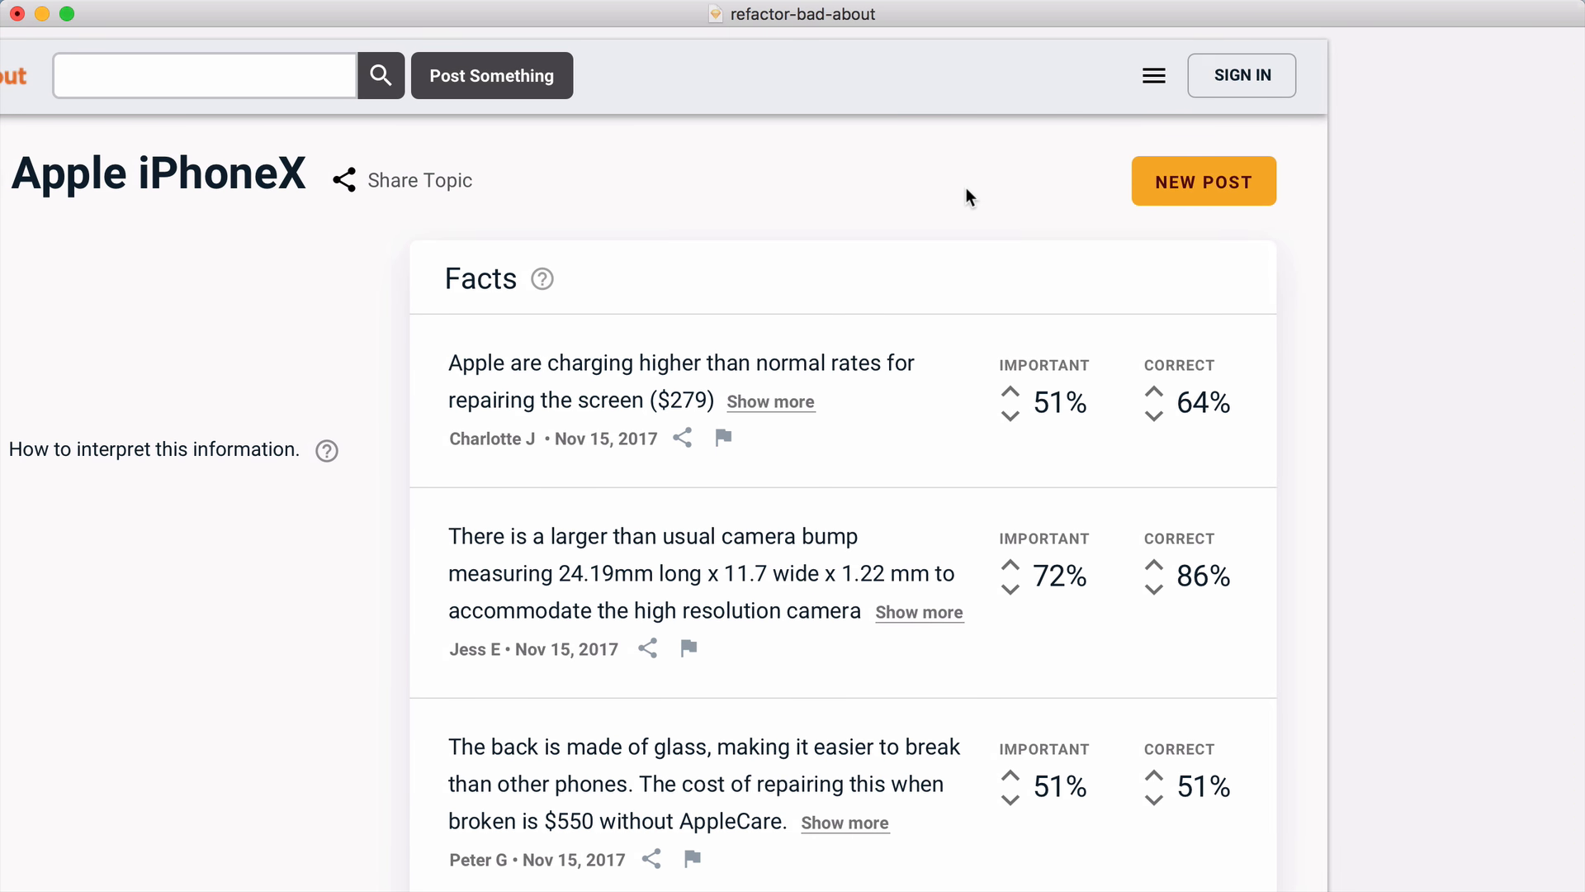
# Step: Add a left-aligned text list reading Facts, Opinions and Experiences on separate lines below the Apple iPhoneX title
pyautogui.hscroll(-1, 966, 189)
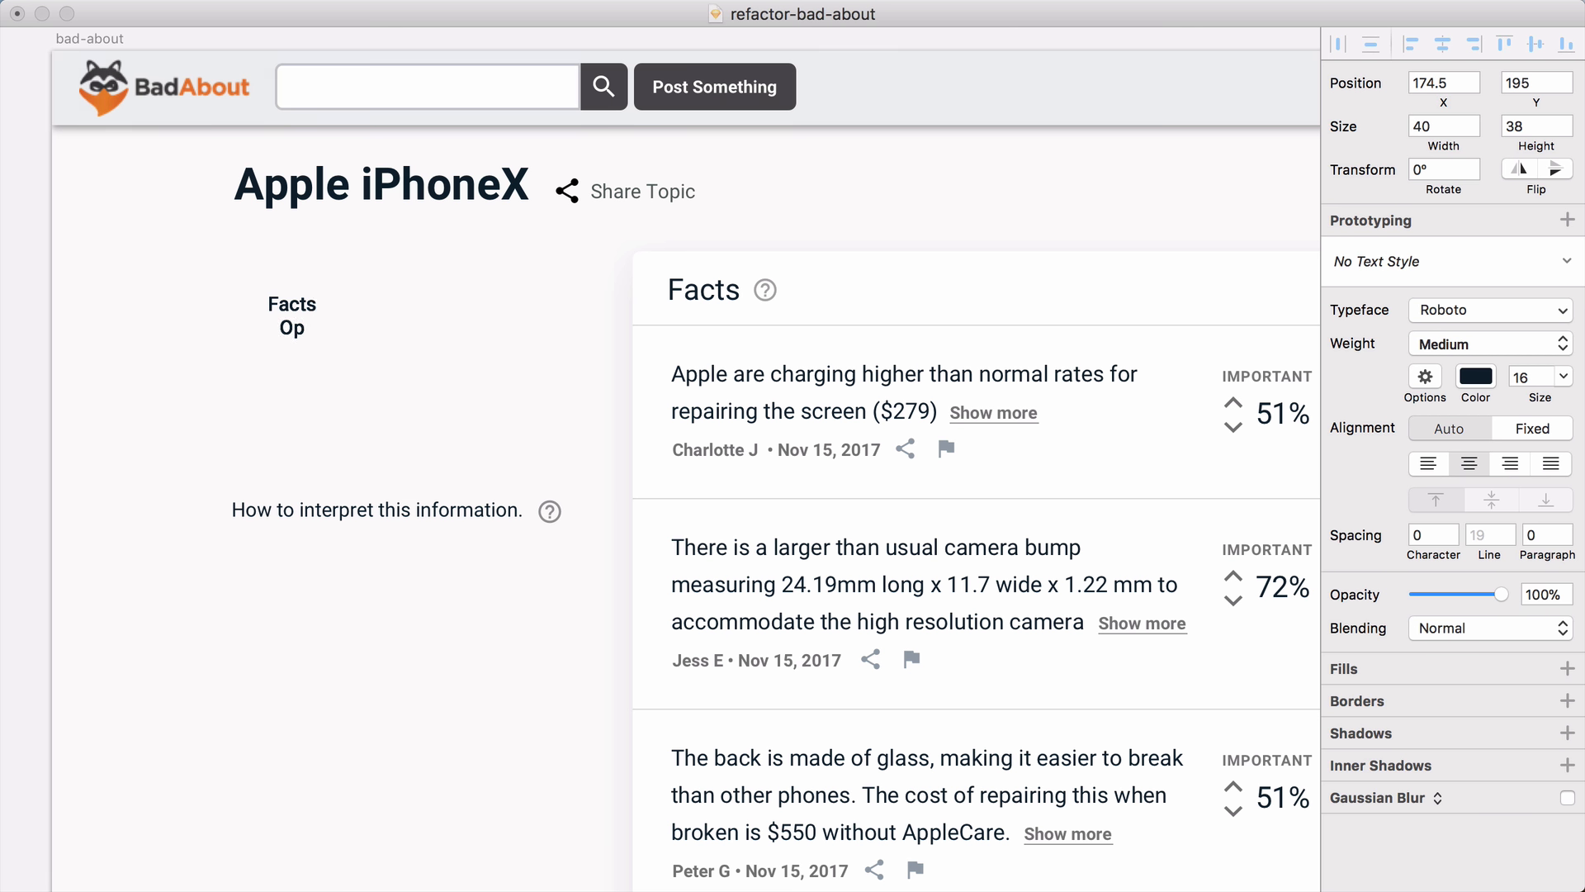
pyautogui.write('inions')
pyautogui.press('Return')
pyautogui.write('Experiences')
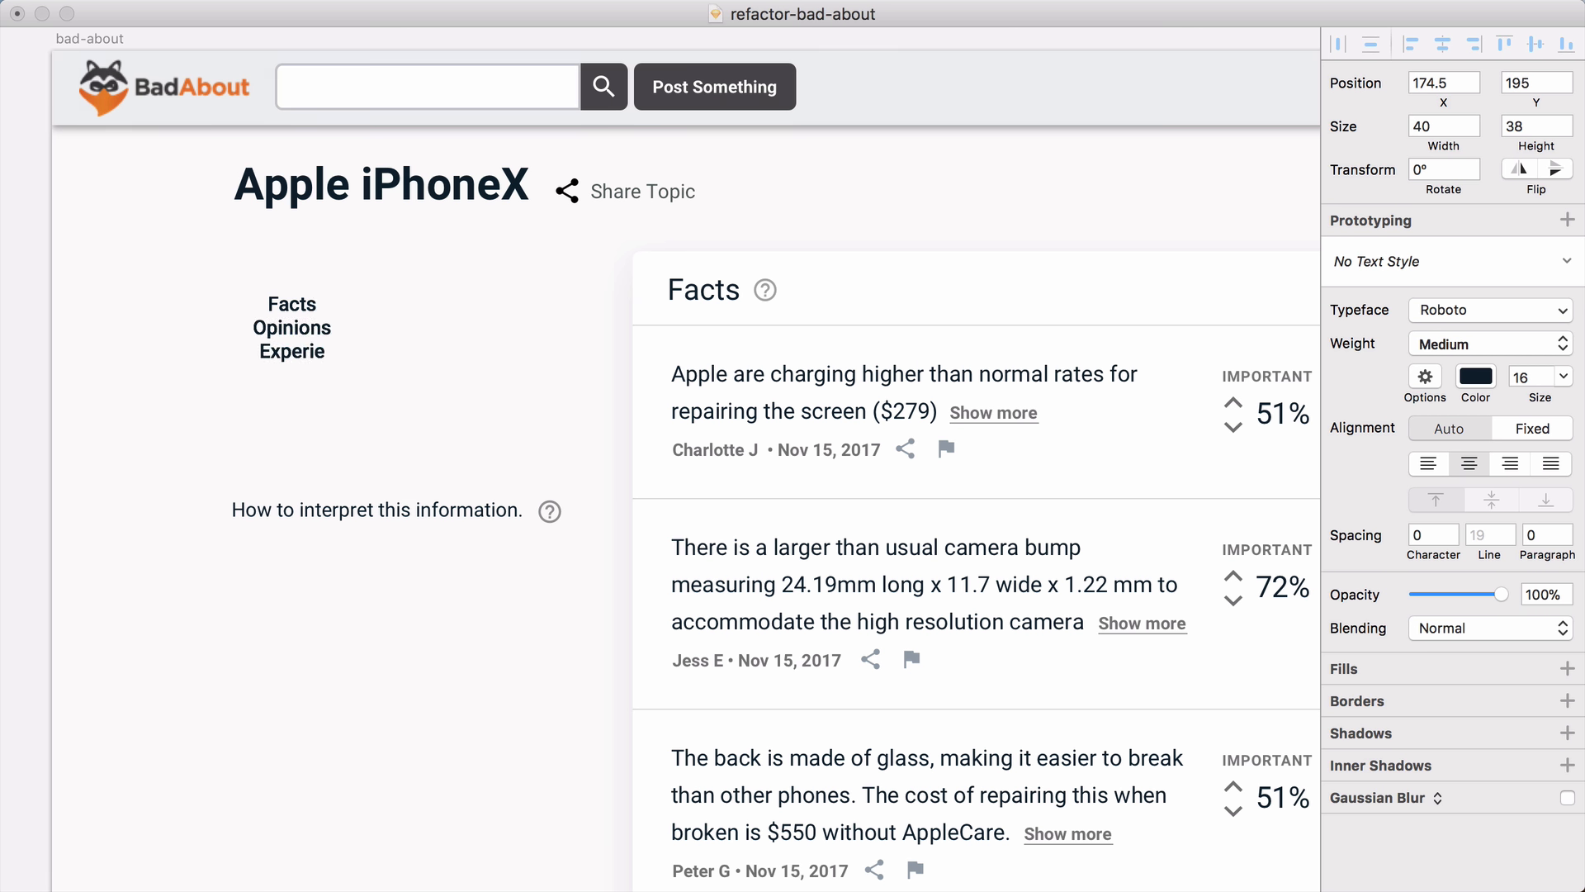
pyautogui.press('Escape')
pyautogui.press('super+braceleft')
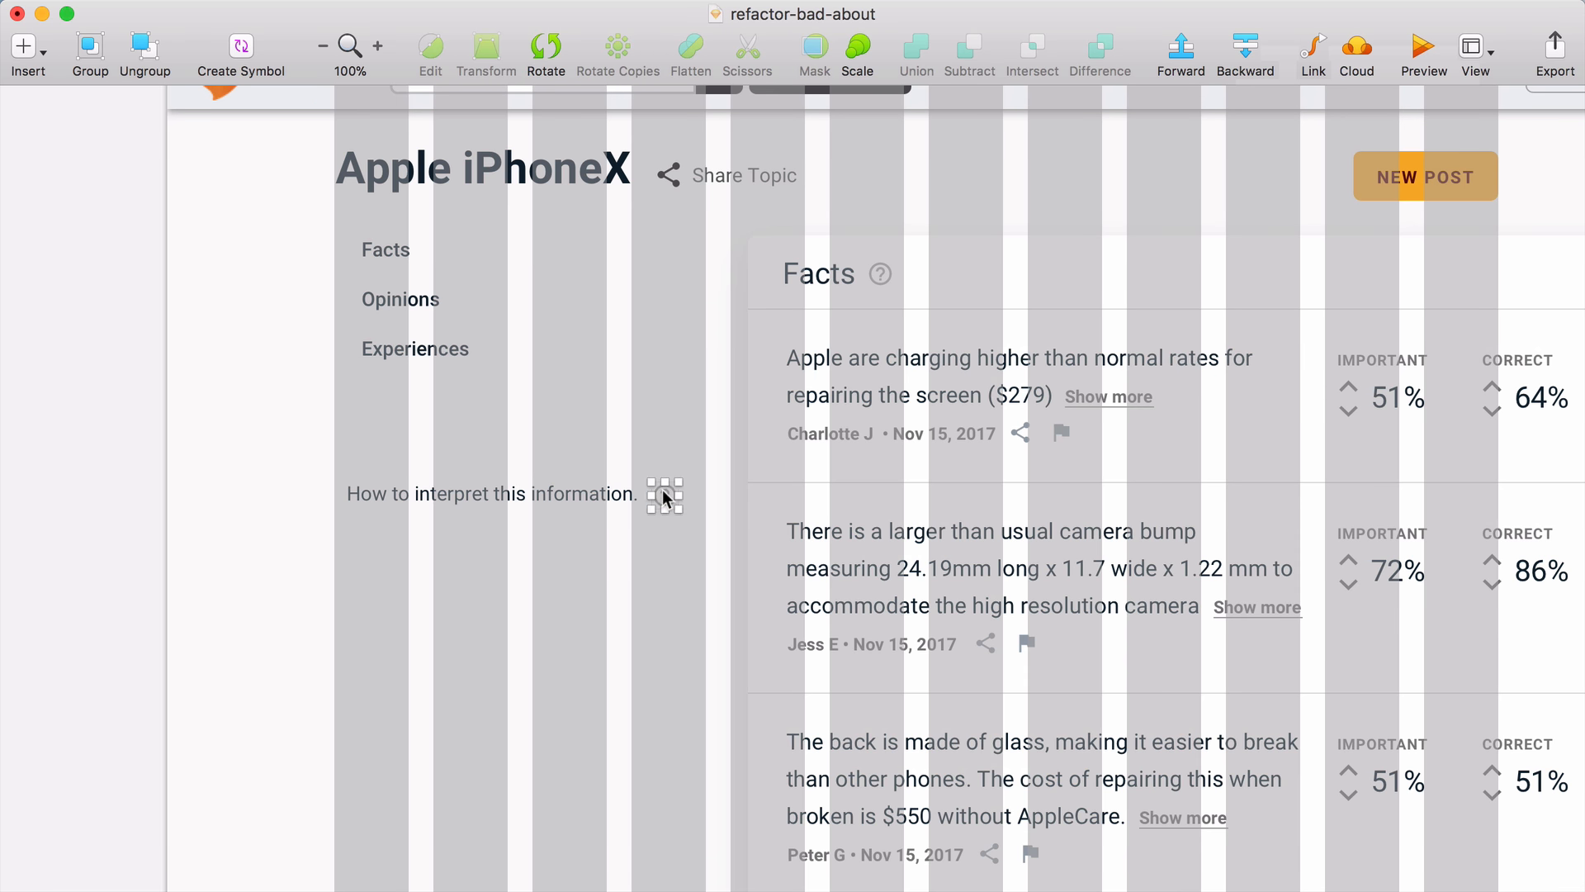
# Step: Place the help icon in front of the How to interpret this information note and make the note two-line italic text
pyautogui.moveTo(661, 495); pyautogui.dragTo(340, 487)
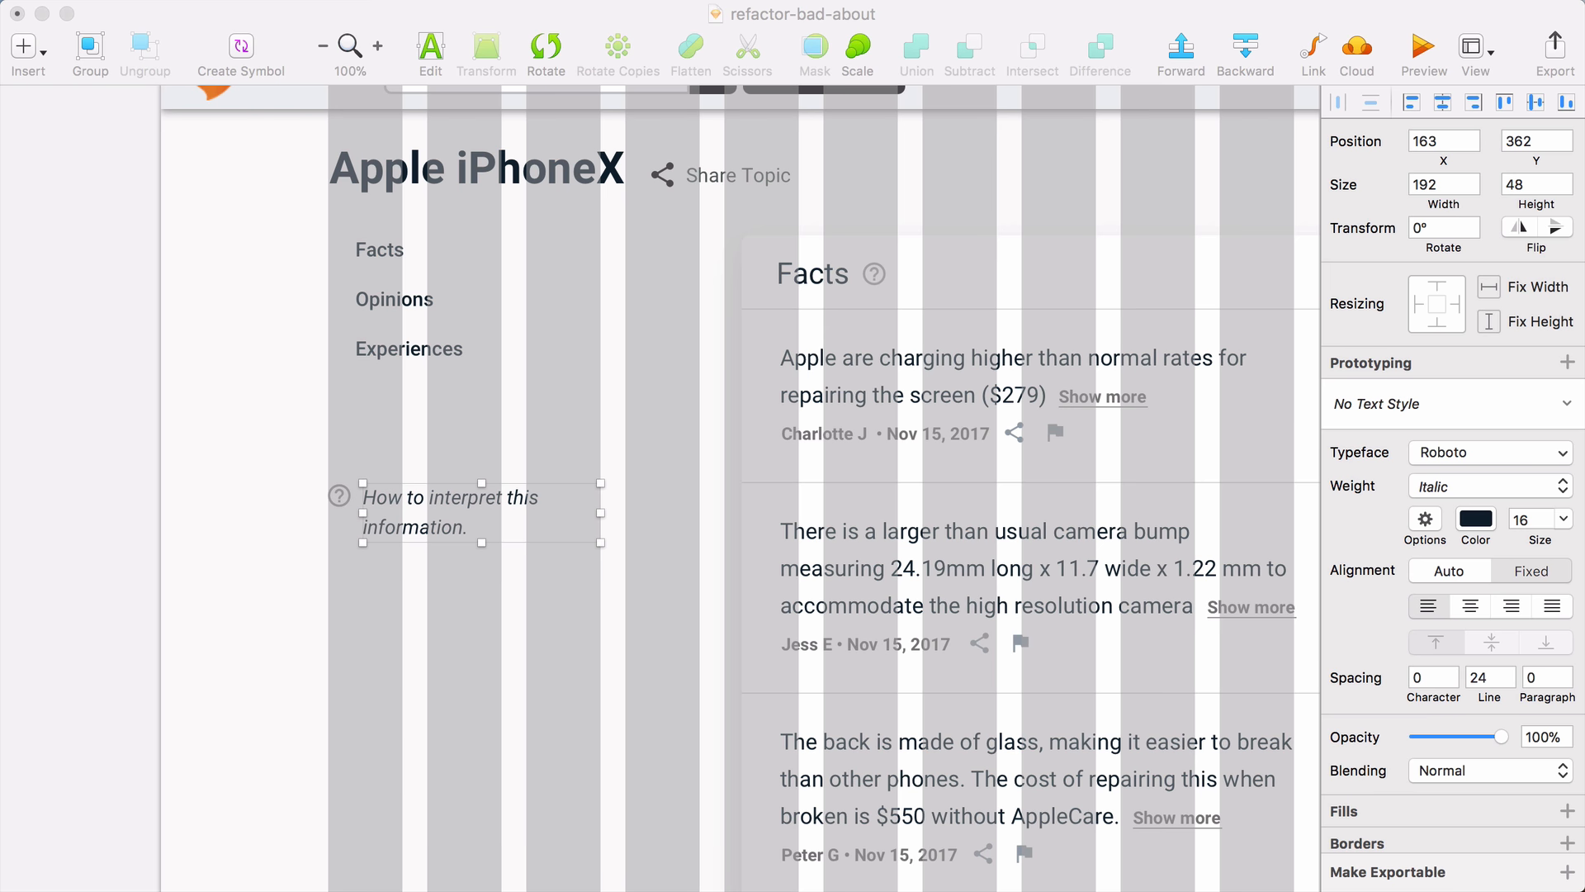
pyautogui.click(446, 414)
pyautogui.click(495, 503)
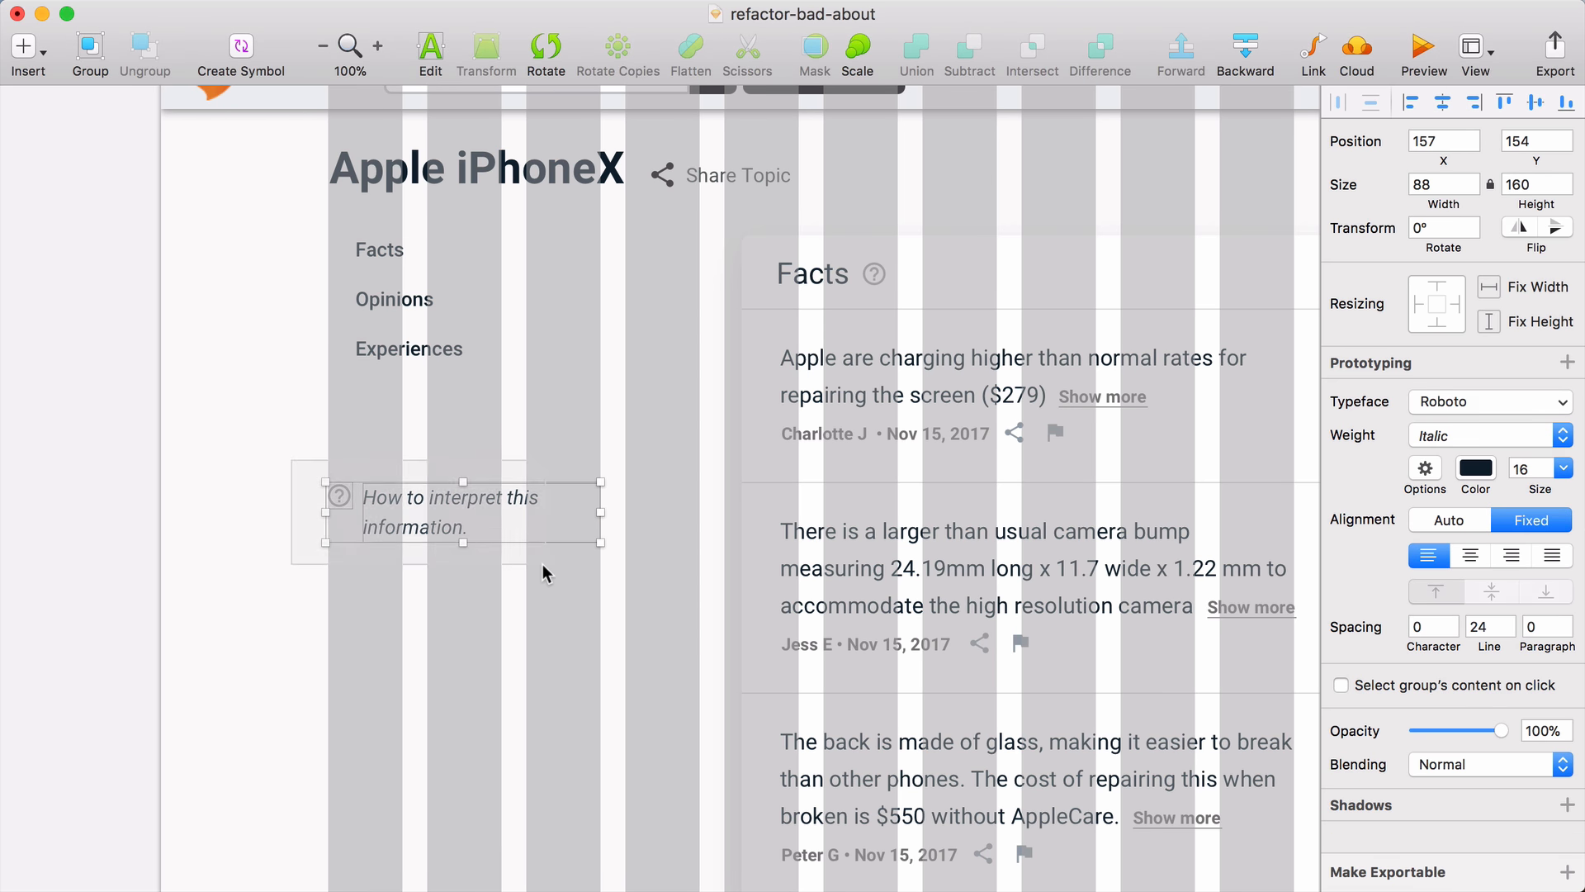
# Step: Select the Facts panel with all its contents and shift it left to start at the fourth grid column
pyautogui.hscroll(3, 543, 565)
pyautogui.hscroll(4, 542, 563)
pyautogui.scroll(-2, 542, 563)
pyautogui.scroll(-8, 690, 470)
pyautogui.moveTo(365, 162)
pyautogui.mouseDown()
pyautogui.moveTo(691, 469)
pyautogui.moveTo(1264, 568)
pyautogui.moveTo(1304, 557)
pyautogui.mouseUp()
pyautogui.scroll(8, 1304, 558)
pyautogui.hscroll(-2, 1305, 558)
pyautogui.hotkey('shift', 'Left')
pyautogui.hotkey('shift', 'Left')
pyautogui.hotkey('shift', 'Left')
pyautogui.hotkey('shift', 'Left')
pyautogui.hotkey('shift', 'Left')
pyautogui.hotkey('shift', 'Left')
pyautogui.hotkey('shift', 'Left')
pyautogui.hotkey('shift', 'Left')
pyautogui.hotkey('shift', 'Left')
pyautogui.hotkey('shift', 'Left')
pyautogui.hotkey('shift', 'Left')
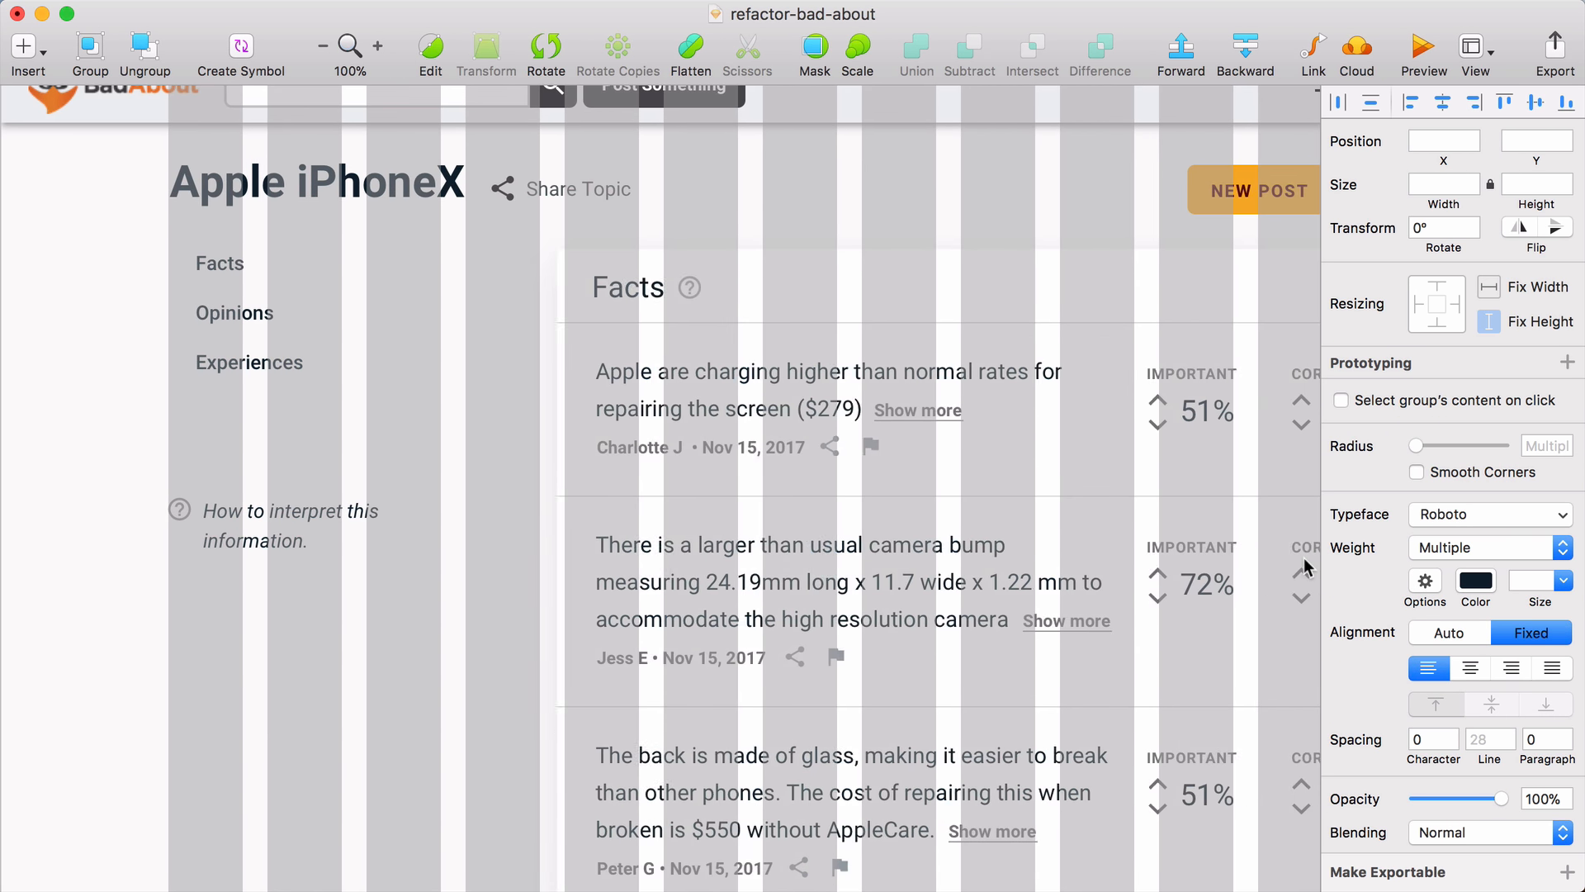
pyautogui.hotkey('shift', 'Right')
pyautogui.hotkey('shift', 'Right')
pyautogui.press('Left')
pyautogui.press('Left')
pyautogui.press('Left')
pyautogui.press('Left')
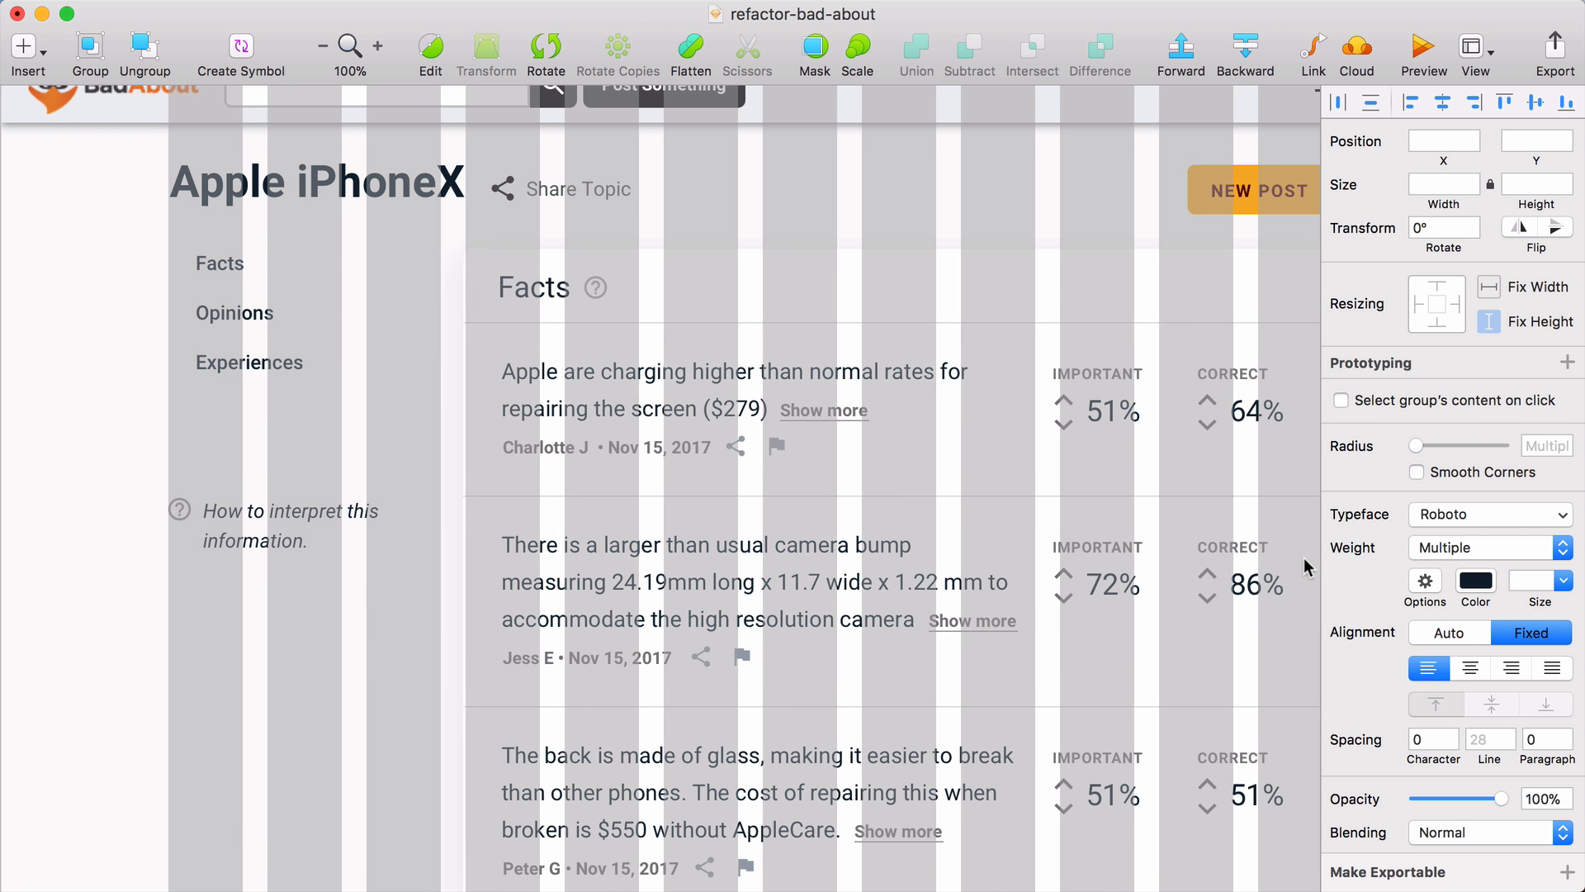
# Step: Nudge the selected Facts panel and its contents slightly upward, closer to the heading row
pyautogui.hscroll(3, 1077, 632)
pyautogui.hscroll(-1, 1077, 632)
pyautogui.hotkey('shift', 'Up')
pyautogui.hotkey('shift', 'Up')
pyautogui.hotkey('shift', 'Up')
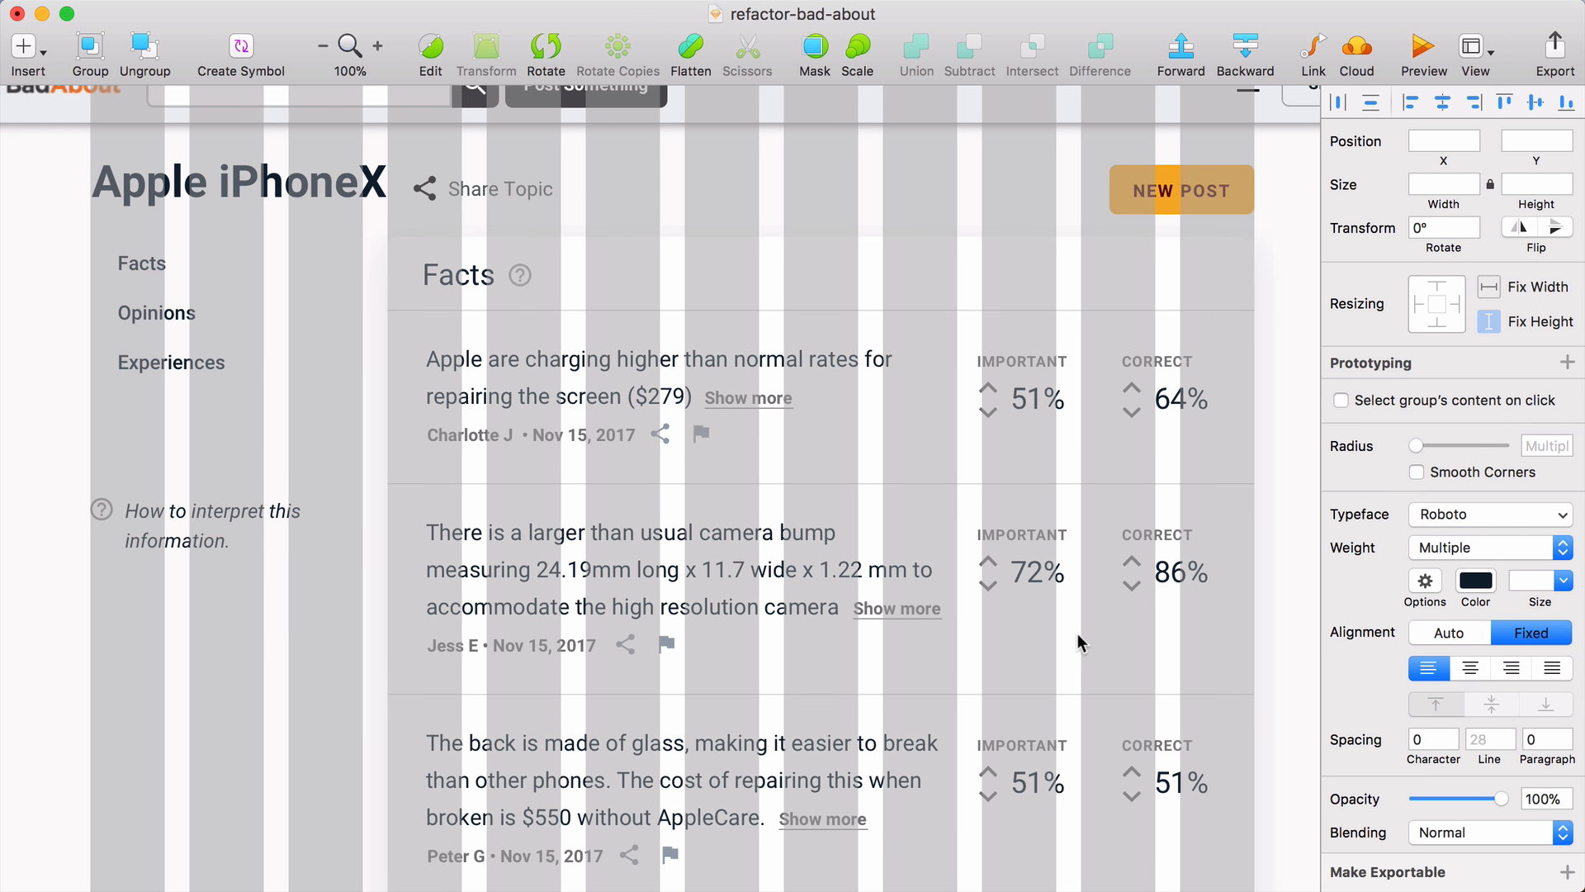
pyautogui.press('Down')
pyautogui.press('Down')
pyautogui.press('Down')
pyautogui.hotkey('shift', 'Down')
pyautogui.hotkey('shift', 'Down')
pyautogui.hotkey('shift', 'Down')
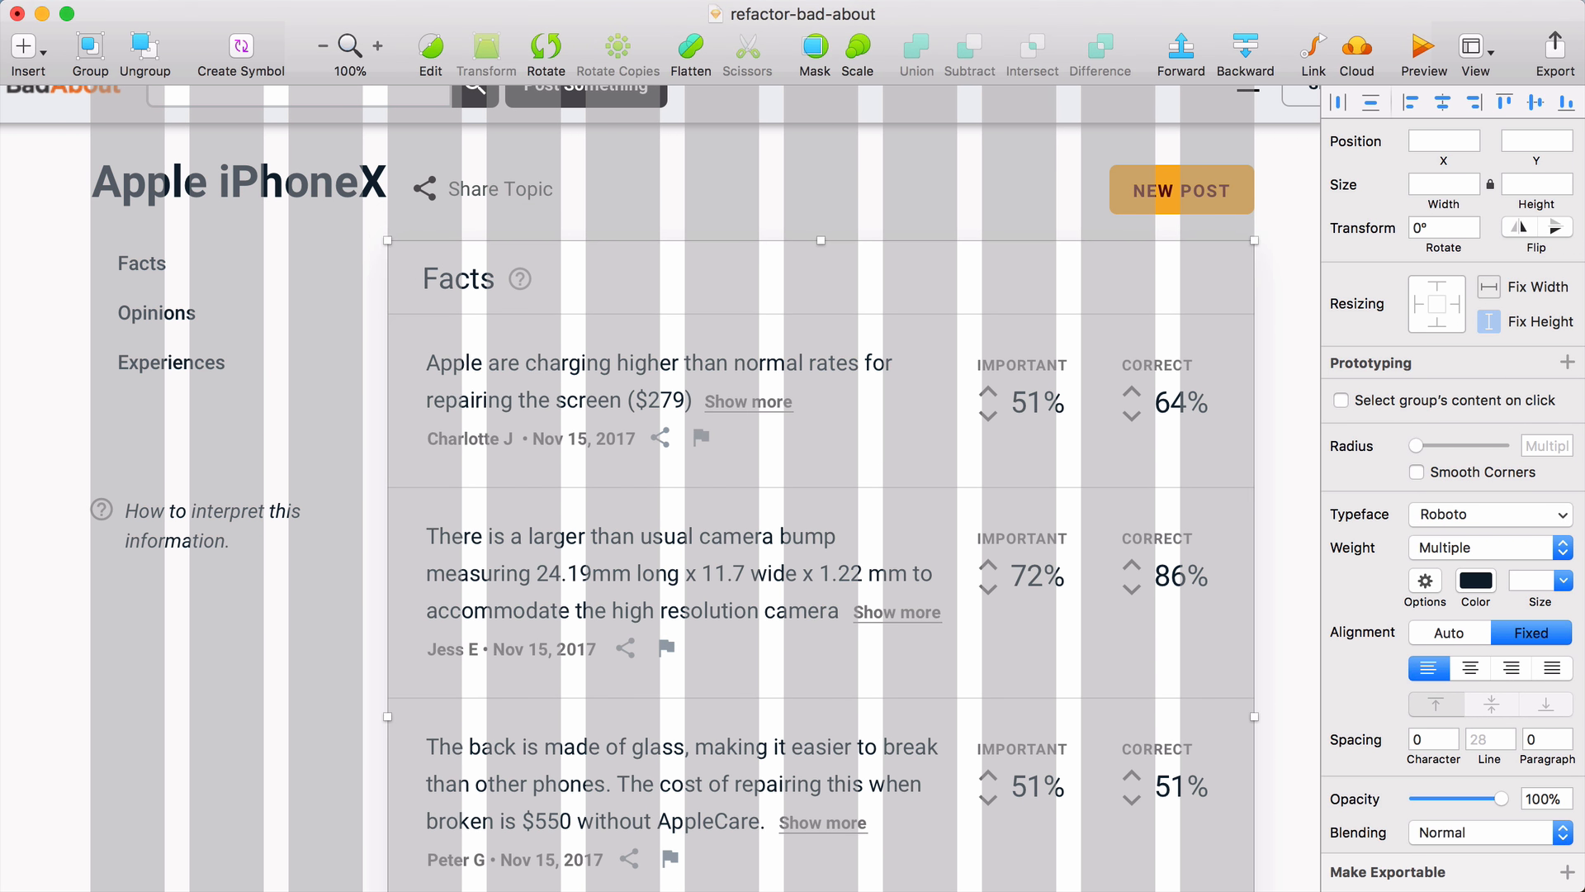
pyautogui.press('super+Tab')
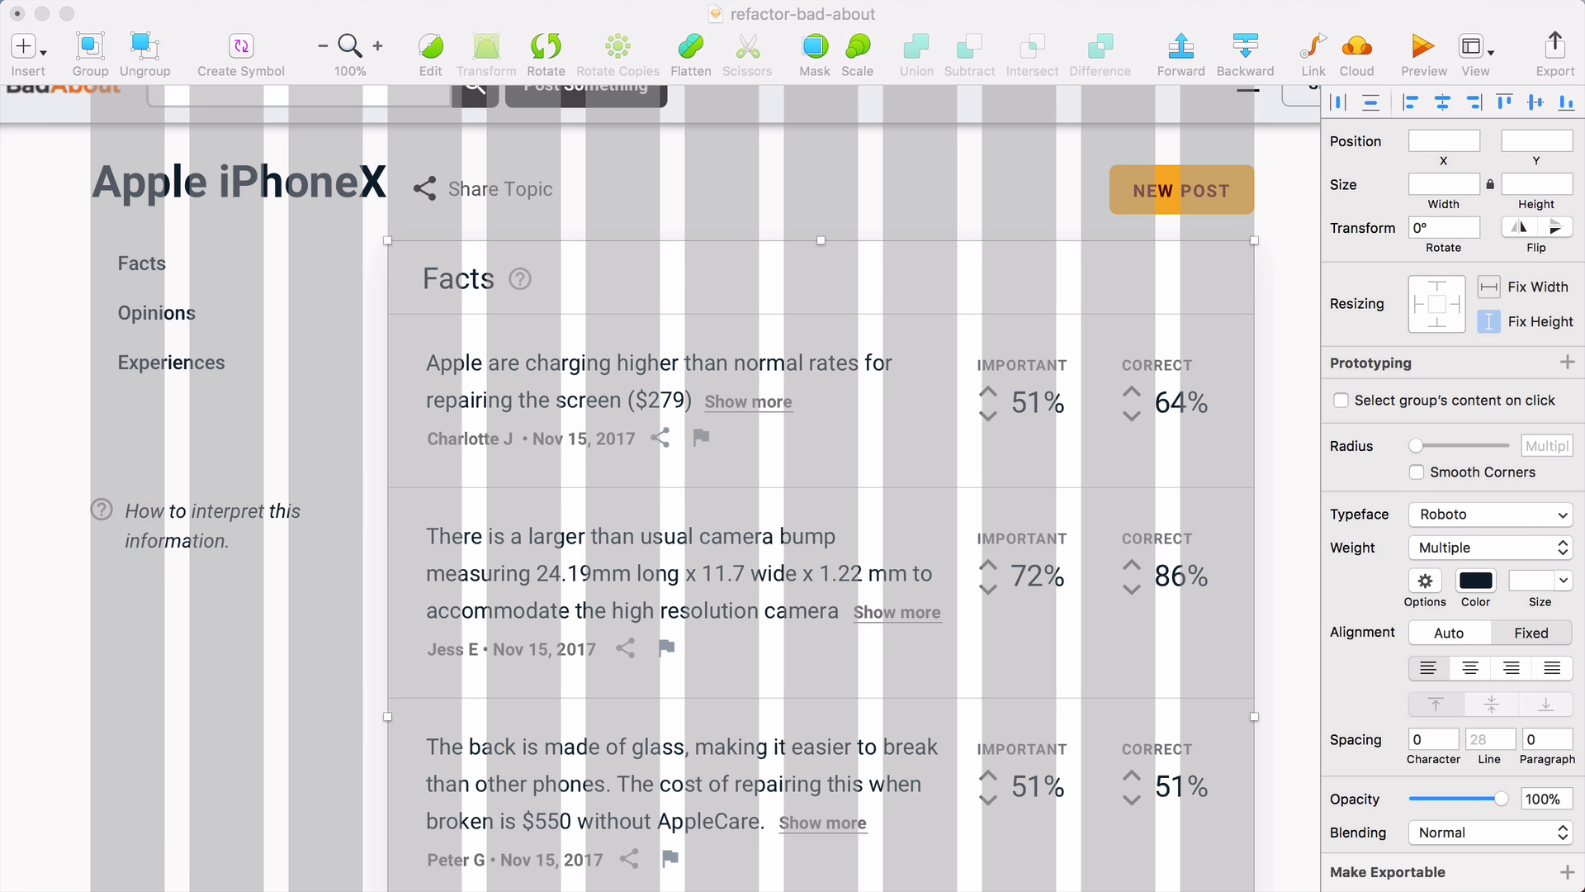
# Step: Move the How to interpret this information note and its help icon up, closer beneath the Experiences entry
pyautogui.hscroll(-2, 627, 279)
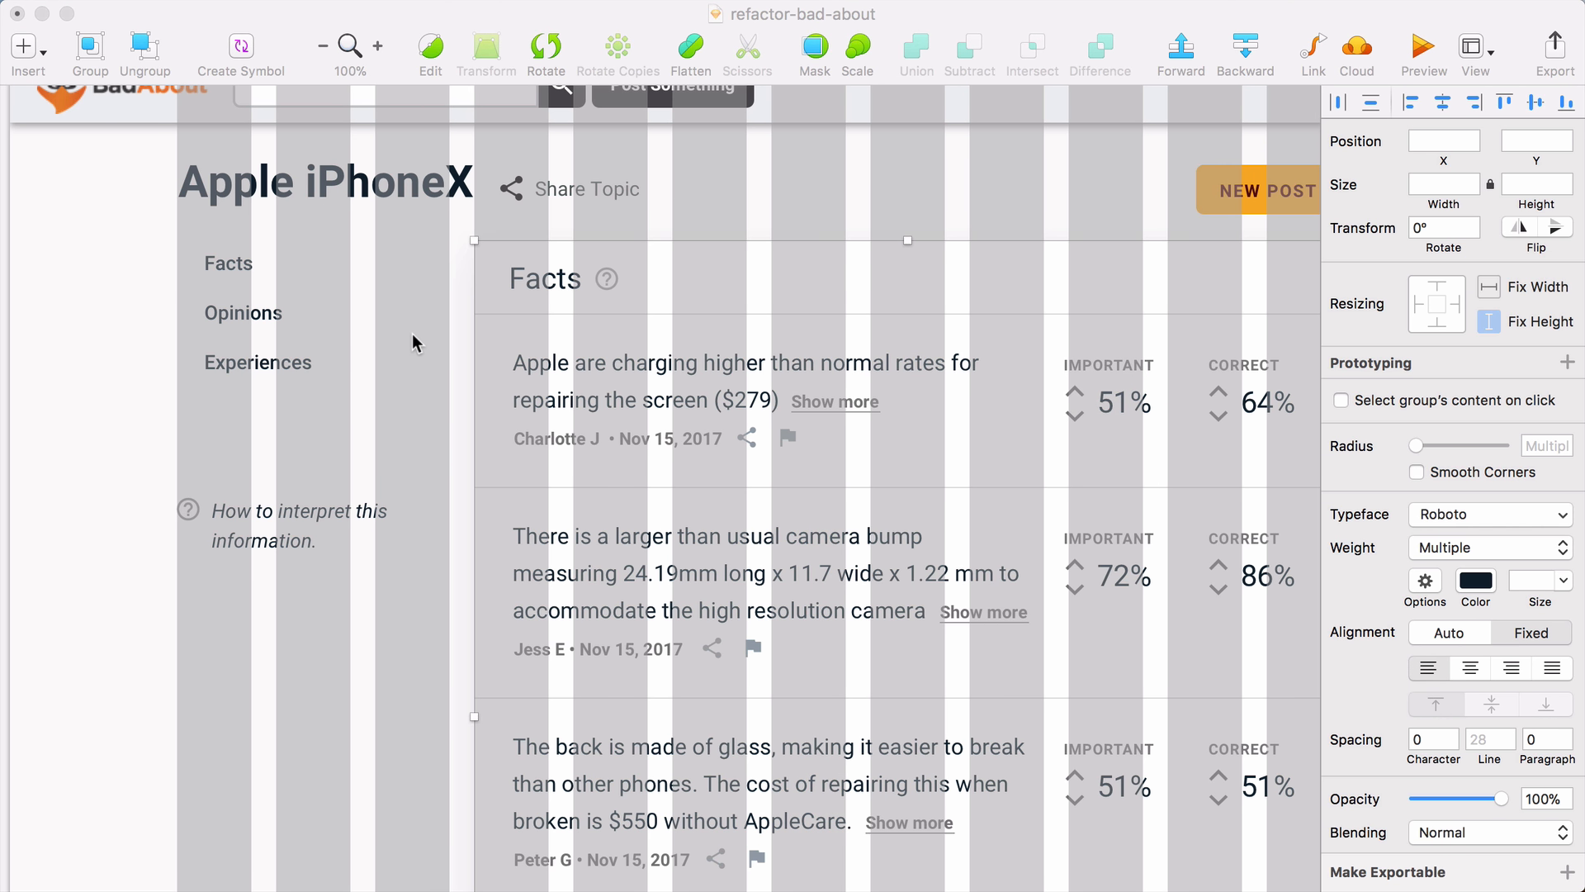
pyautogui.click(413, 336)
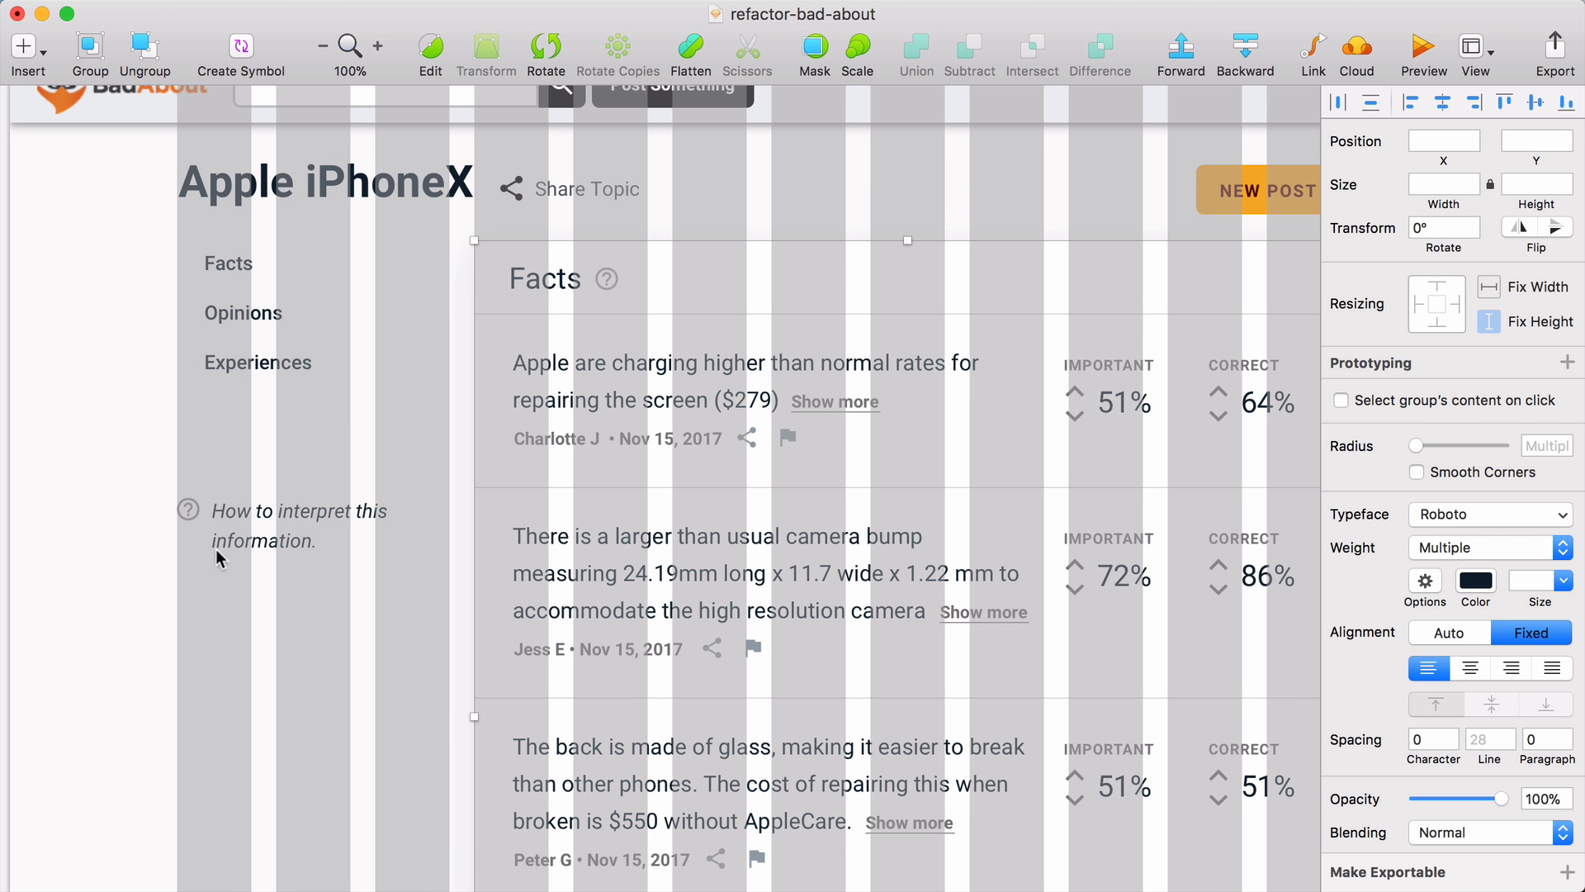
pyautogui.hscroll(1, 216, 548)
pyautogui.moveTo(136, 488); pyautogui.dragTo(354, 546)
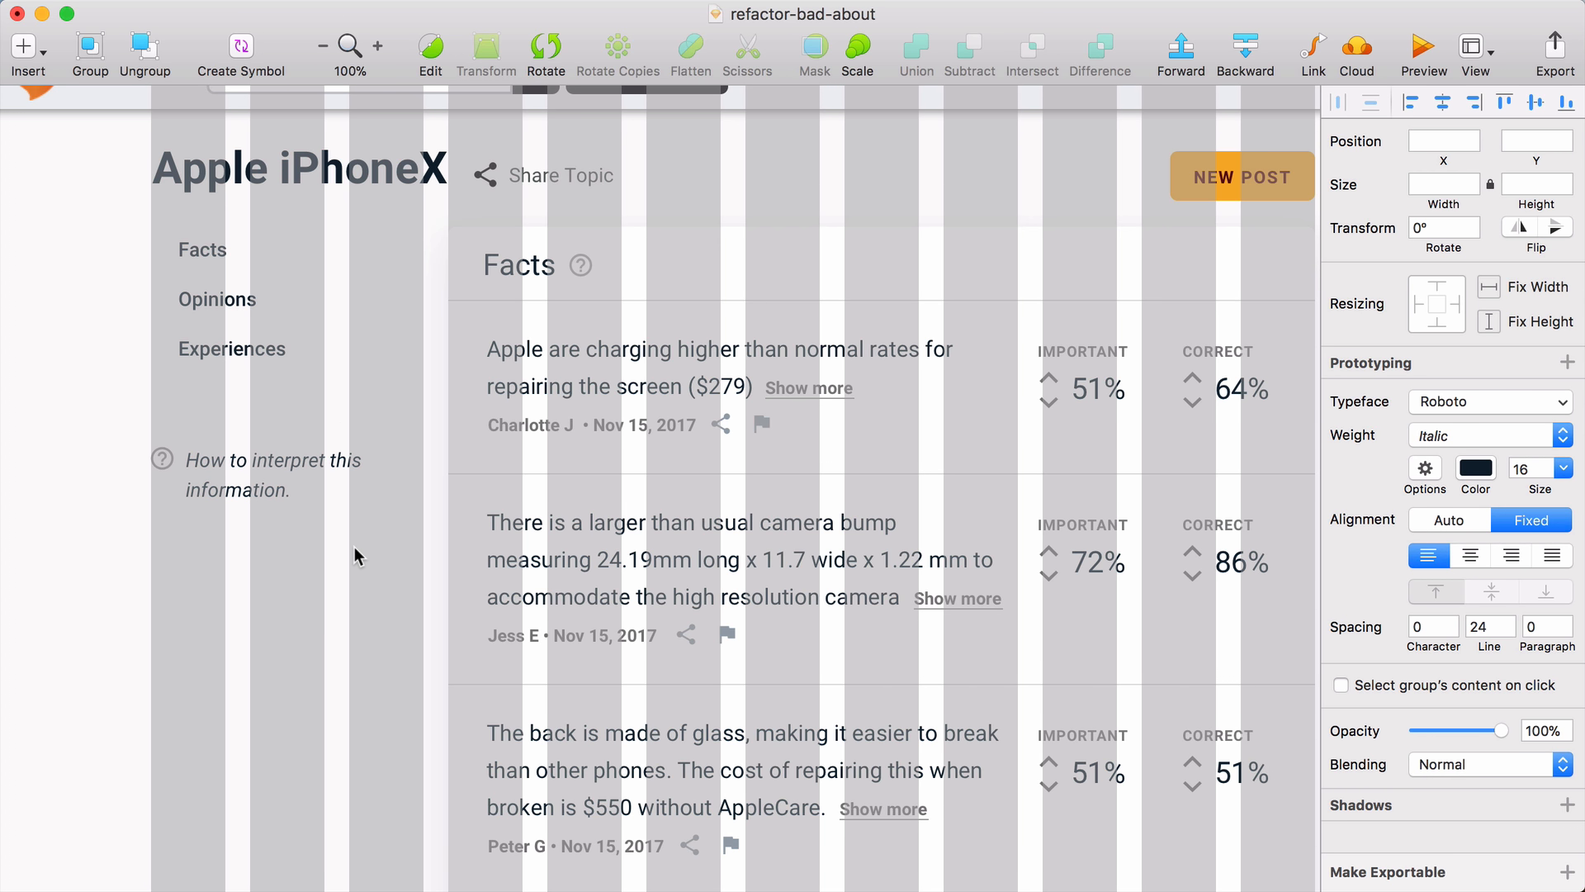
pyautogui.hotkey('shift', 'Up')
pyautogui.hscroll(-3, 441, 316)
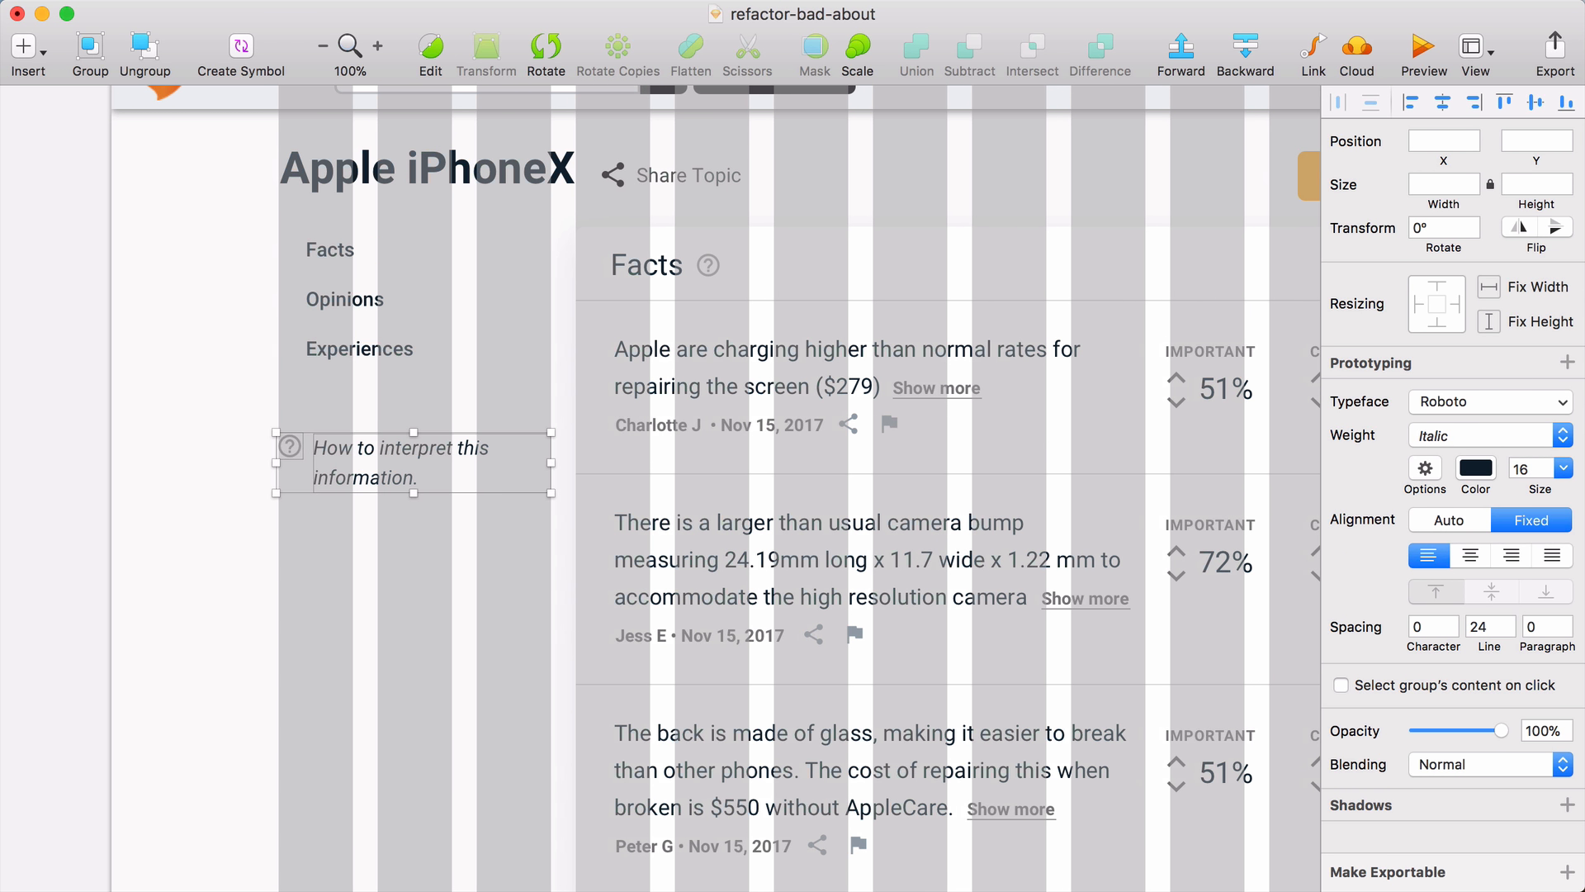
pyautogui.hotkey('shift', 'Up')
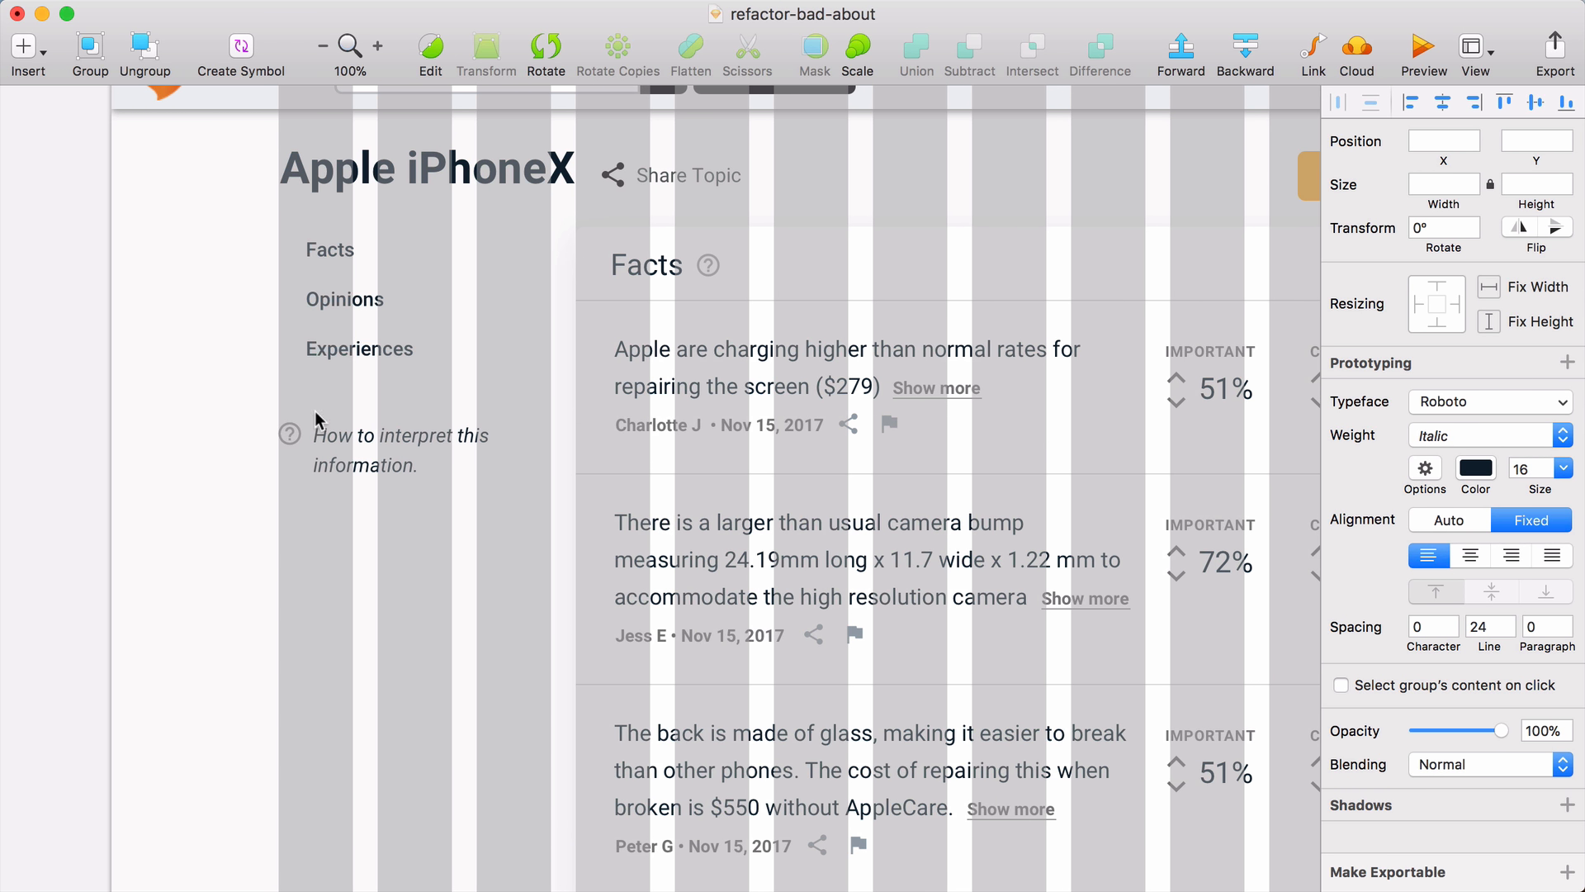
# Step: Move the Facts, Opinions and Experiences list left to X 136, flush with the page title
pyautogui.click(364, 346)
pyautogui.hotkey('shift', 'Left')
pyautogui.hotkey('shift', 'Left')
pyautogui.press('Left')
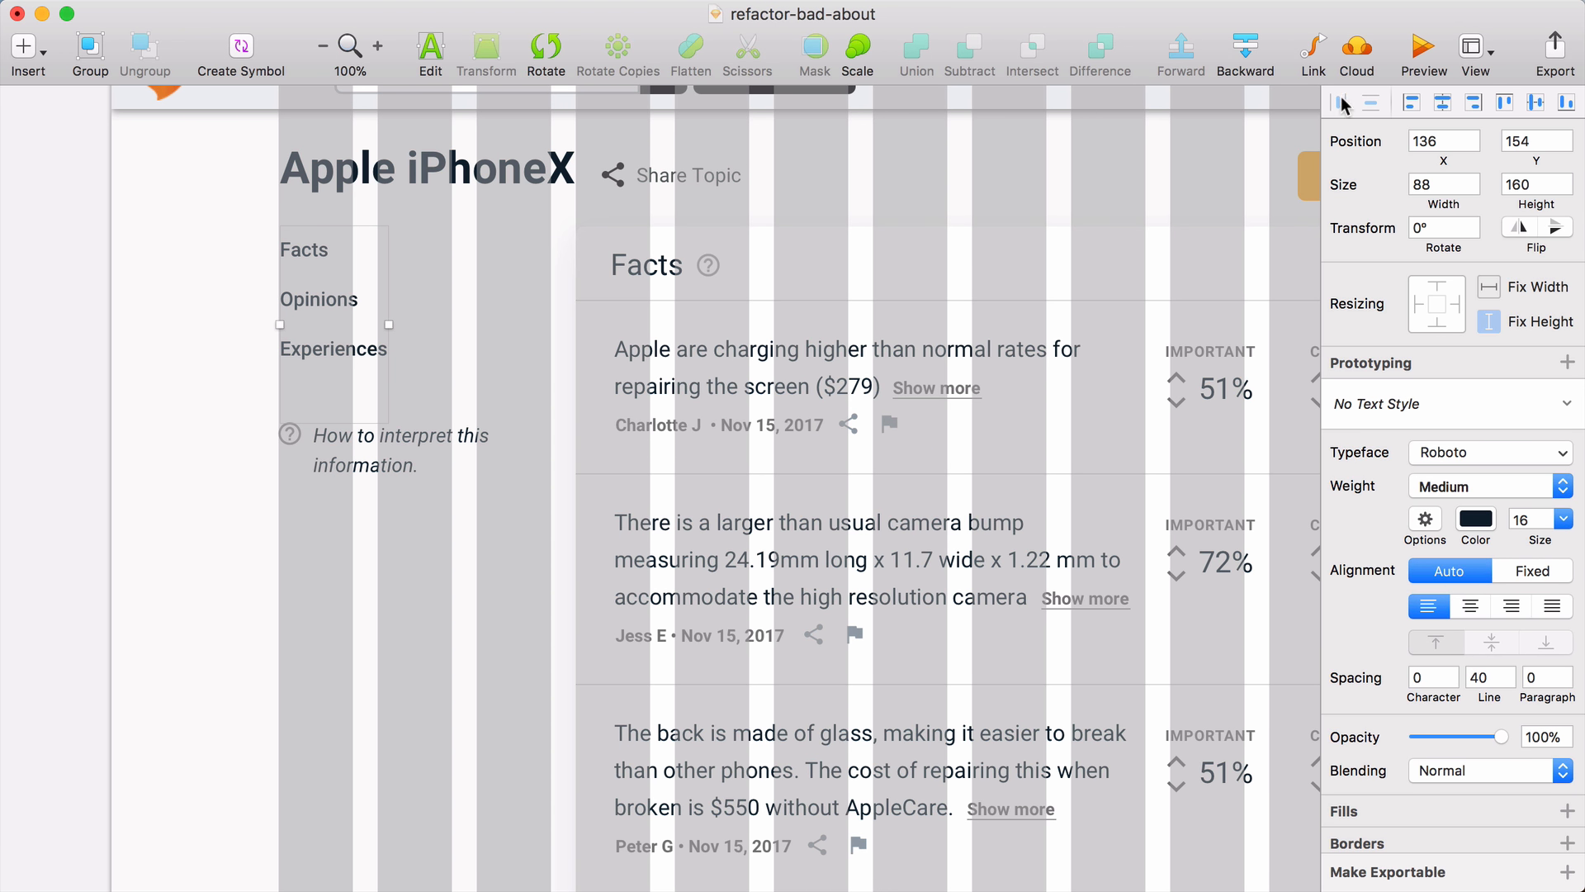
pyautogui.hscroll(5, 1094, 351)
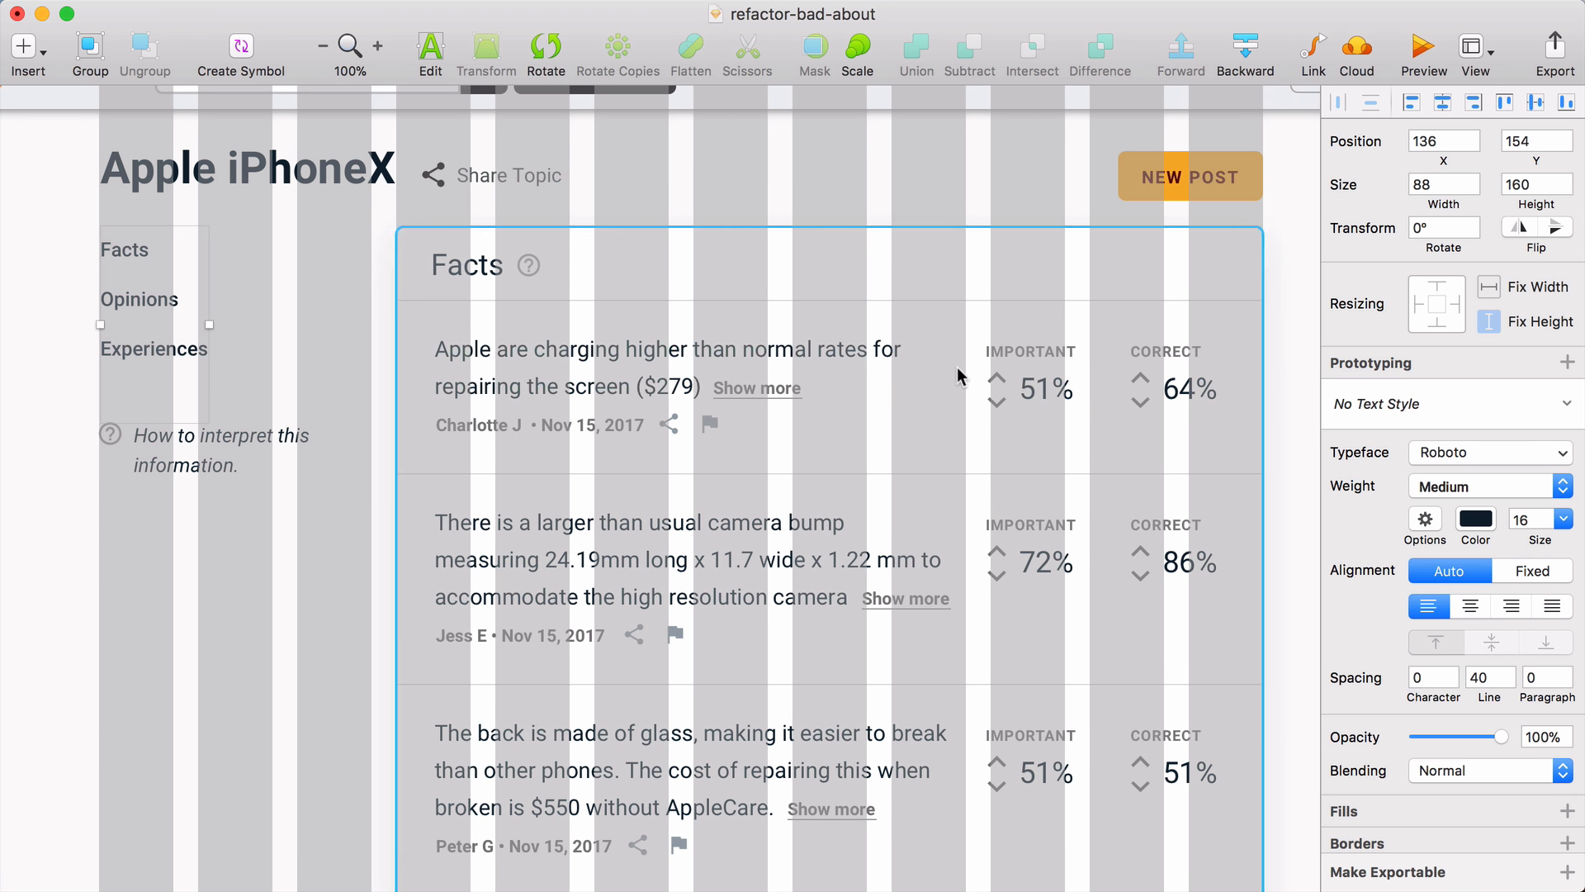
# Step: Duplicate the Facts, Opinions and Experiences list and place the copy to its right at X 267
pyautogui.scroll(2, 958, 367)
pyautogui.hotkey('ctrl', 'l')
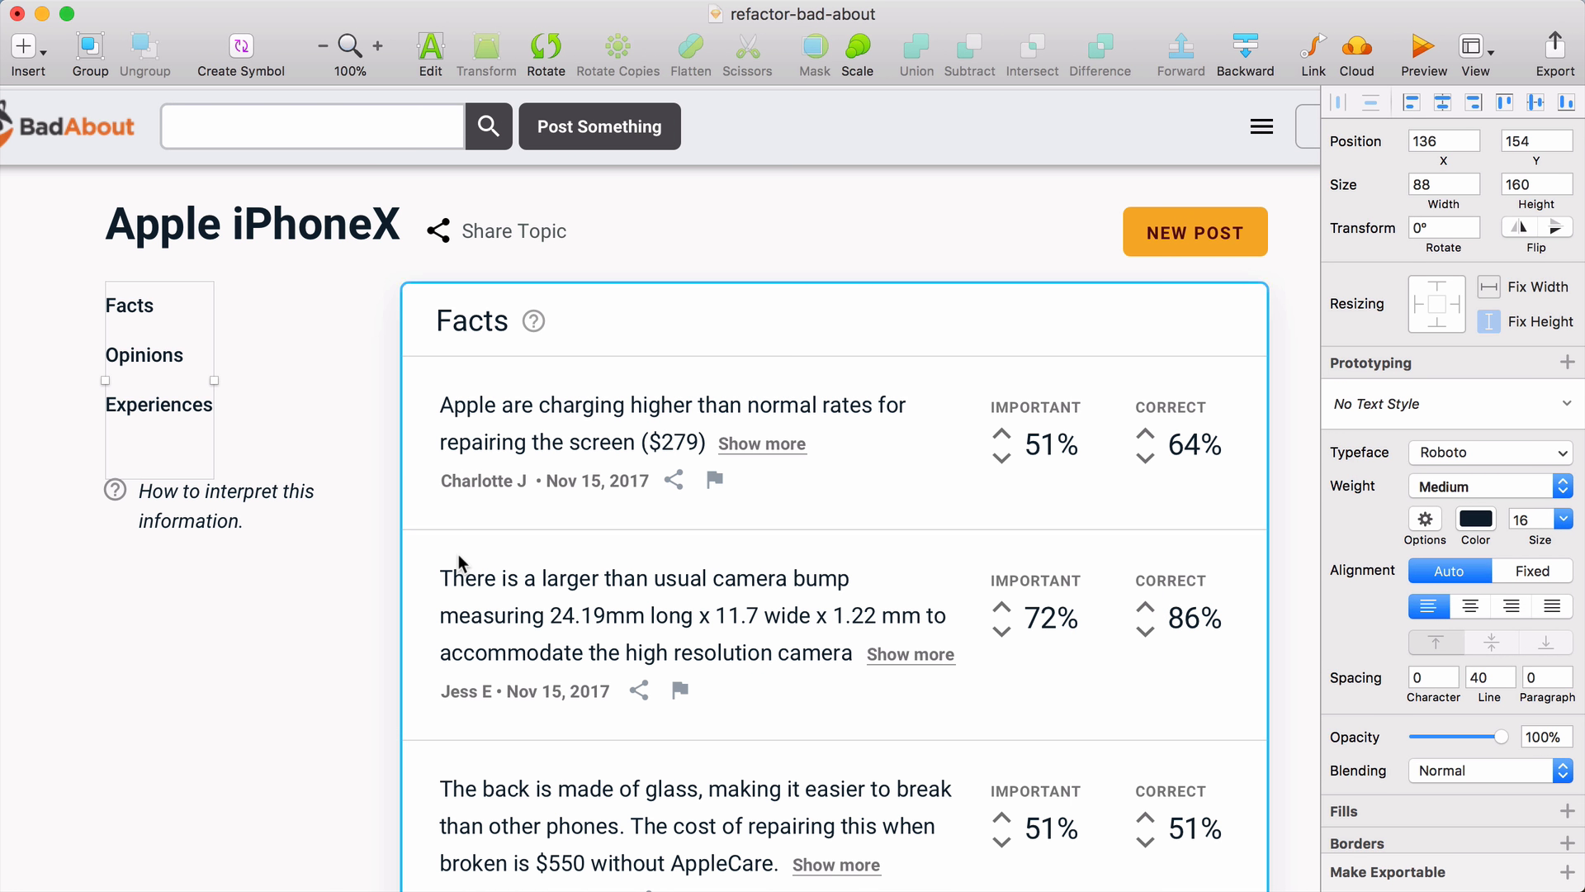
pyautogui.moveTo(194, 371); pyautogui.dragTo(344, 380)
pyautogui.hotkey('ctrl', 'l')
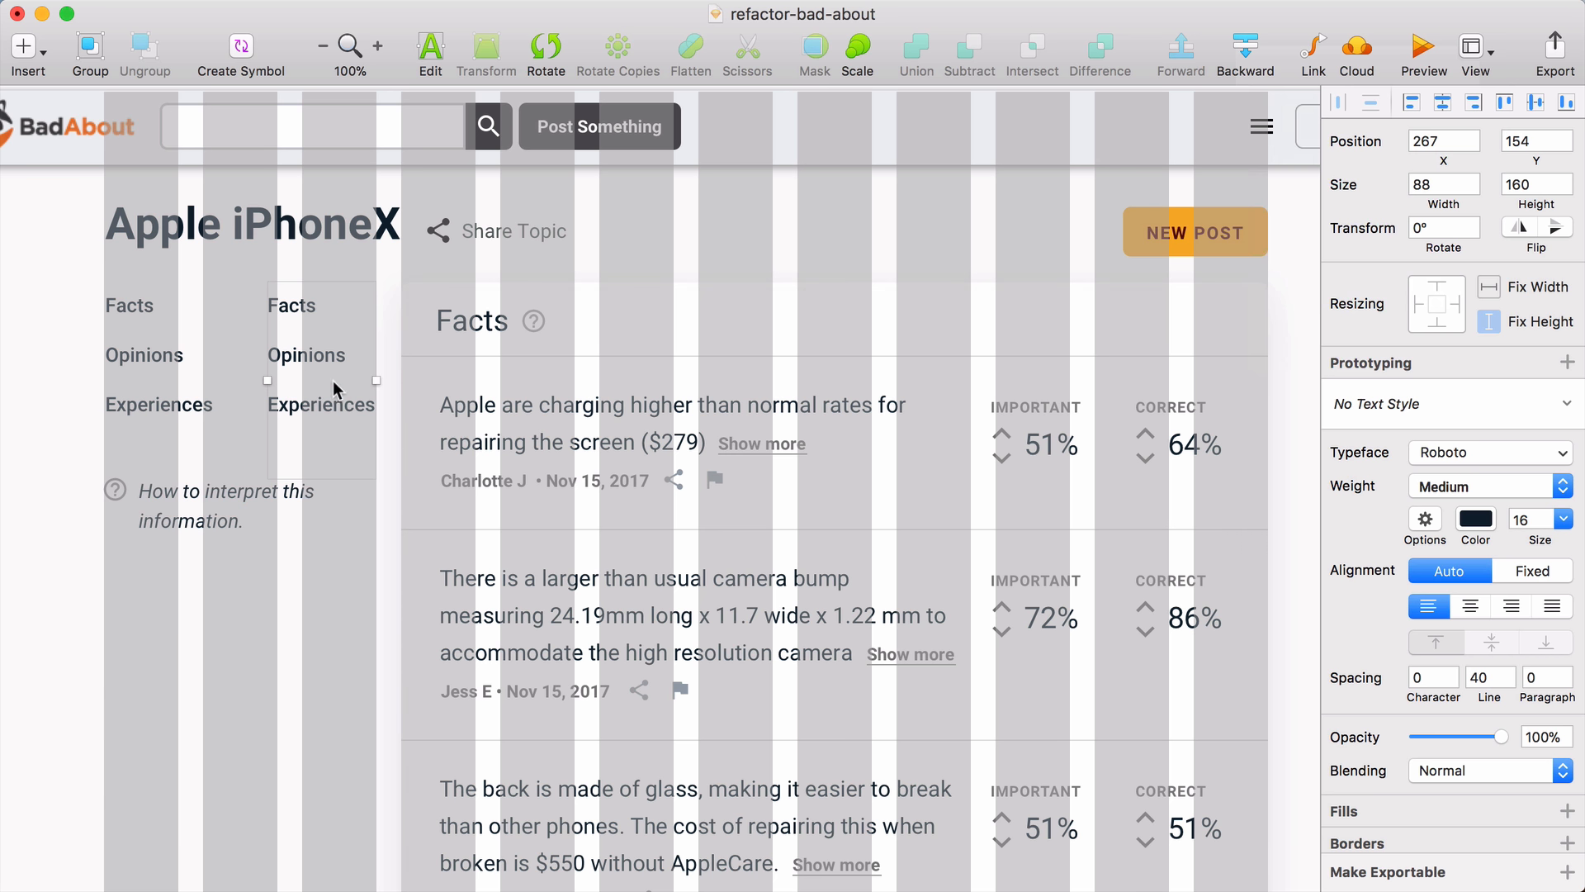
# Step: Right-align the copied list and replace its lines with the counts 4, 2 and 7
pyautogui.click(1512, 606)
pyautogui.doubleClick(334, 355)
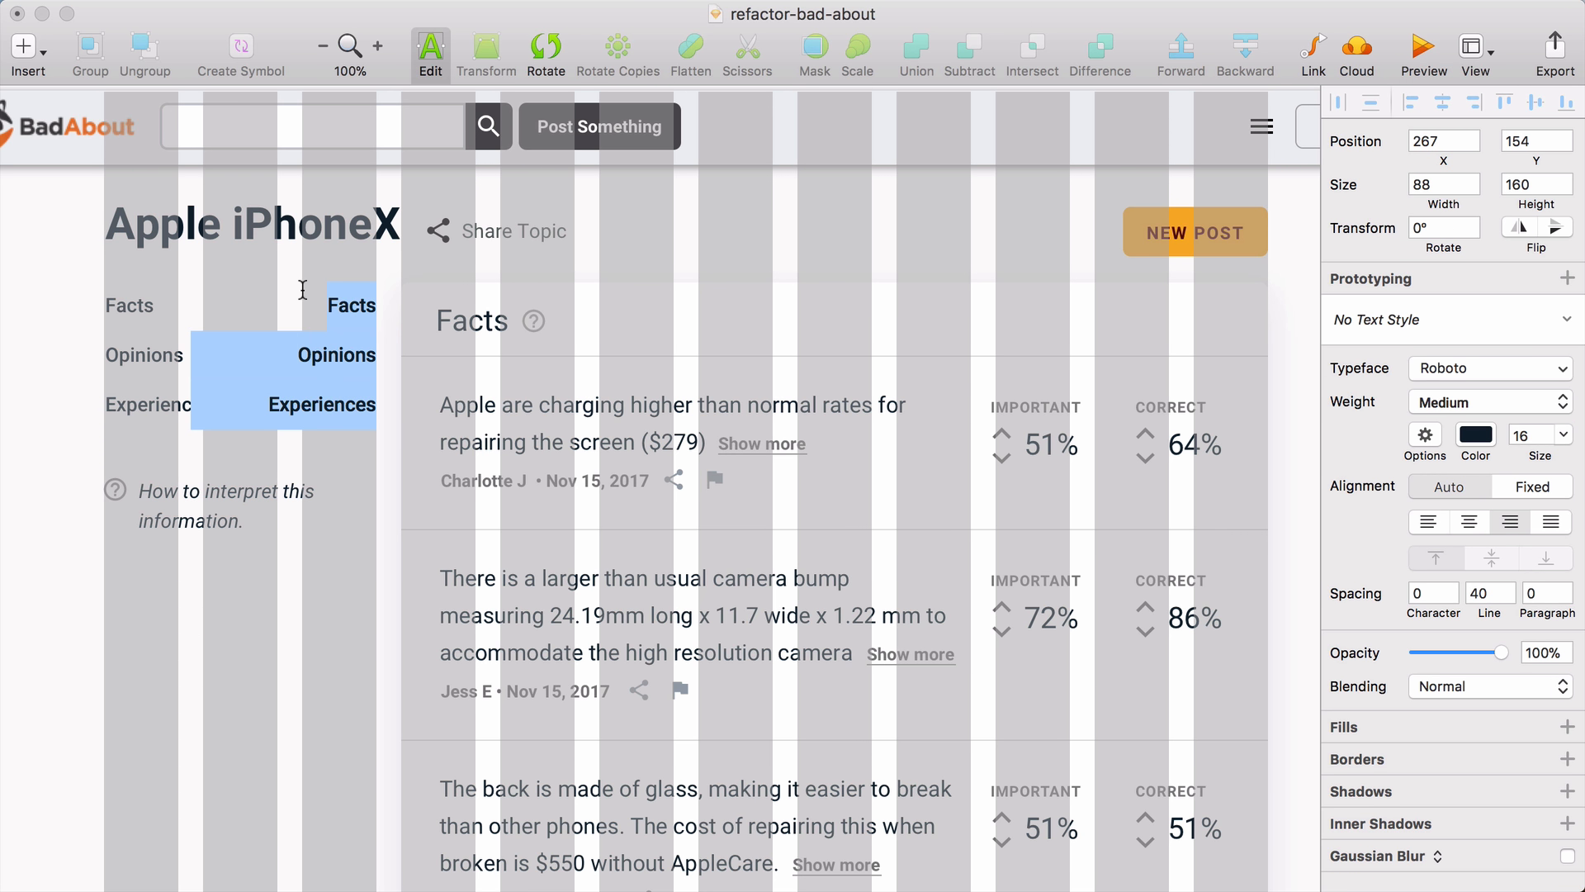
pyautogui.write('4')
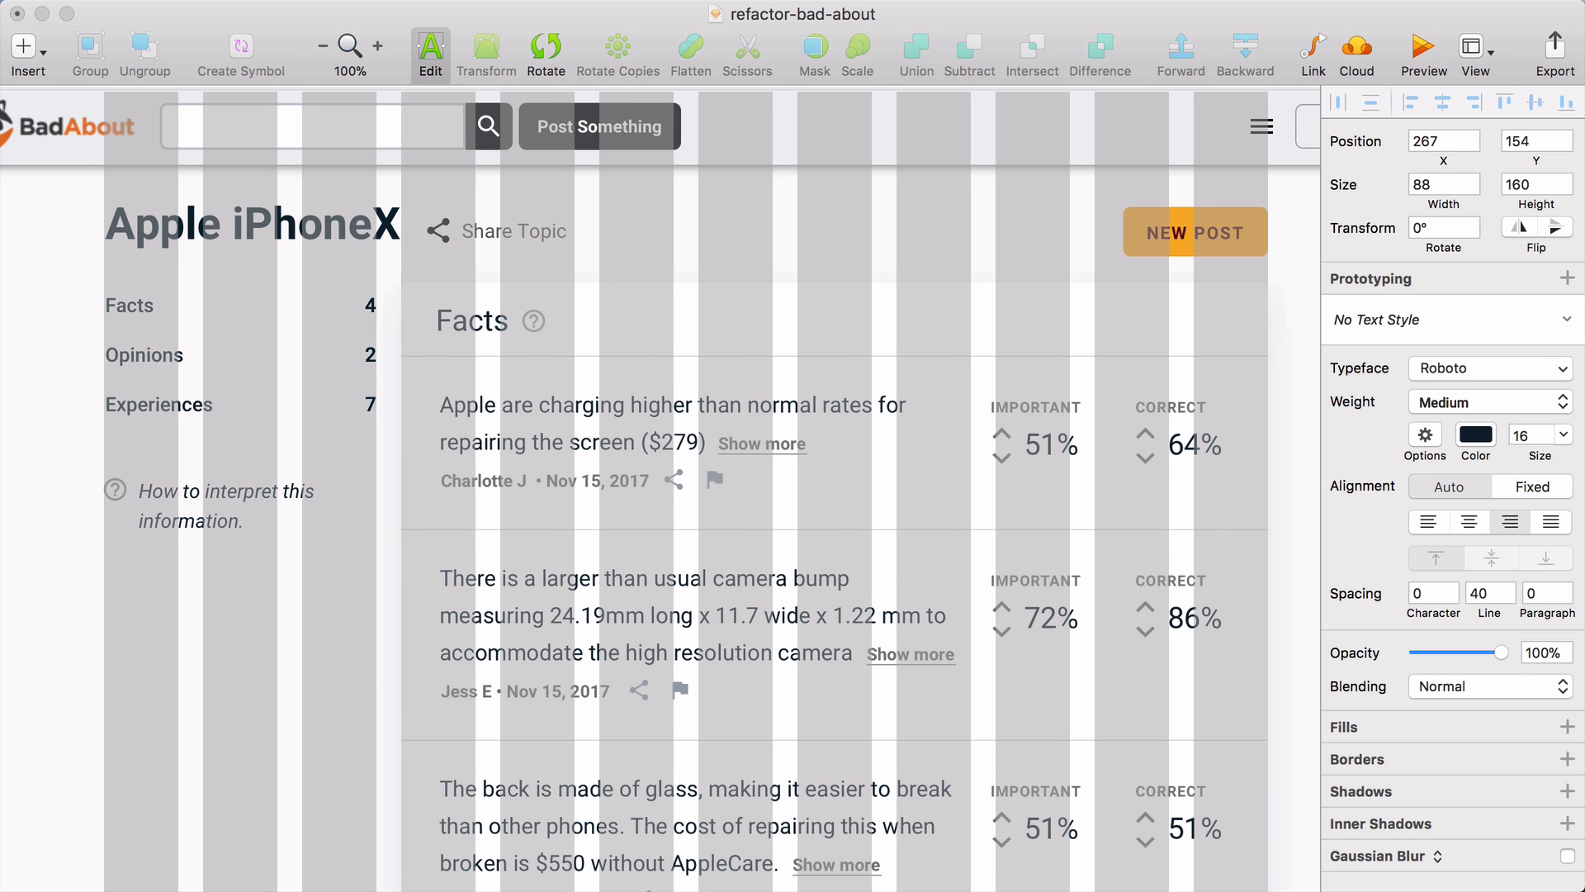
pyautogui.press('Escape')
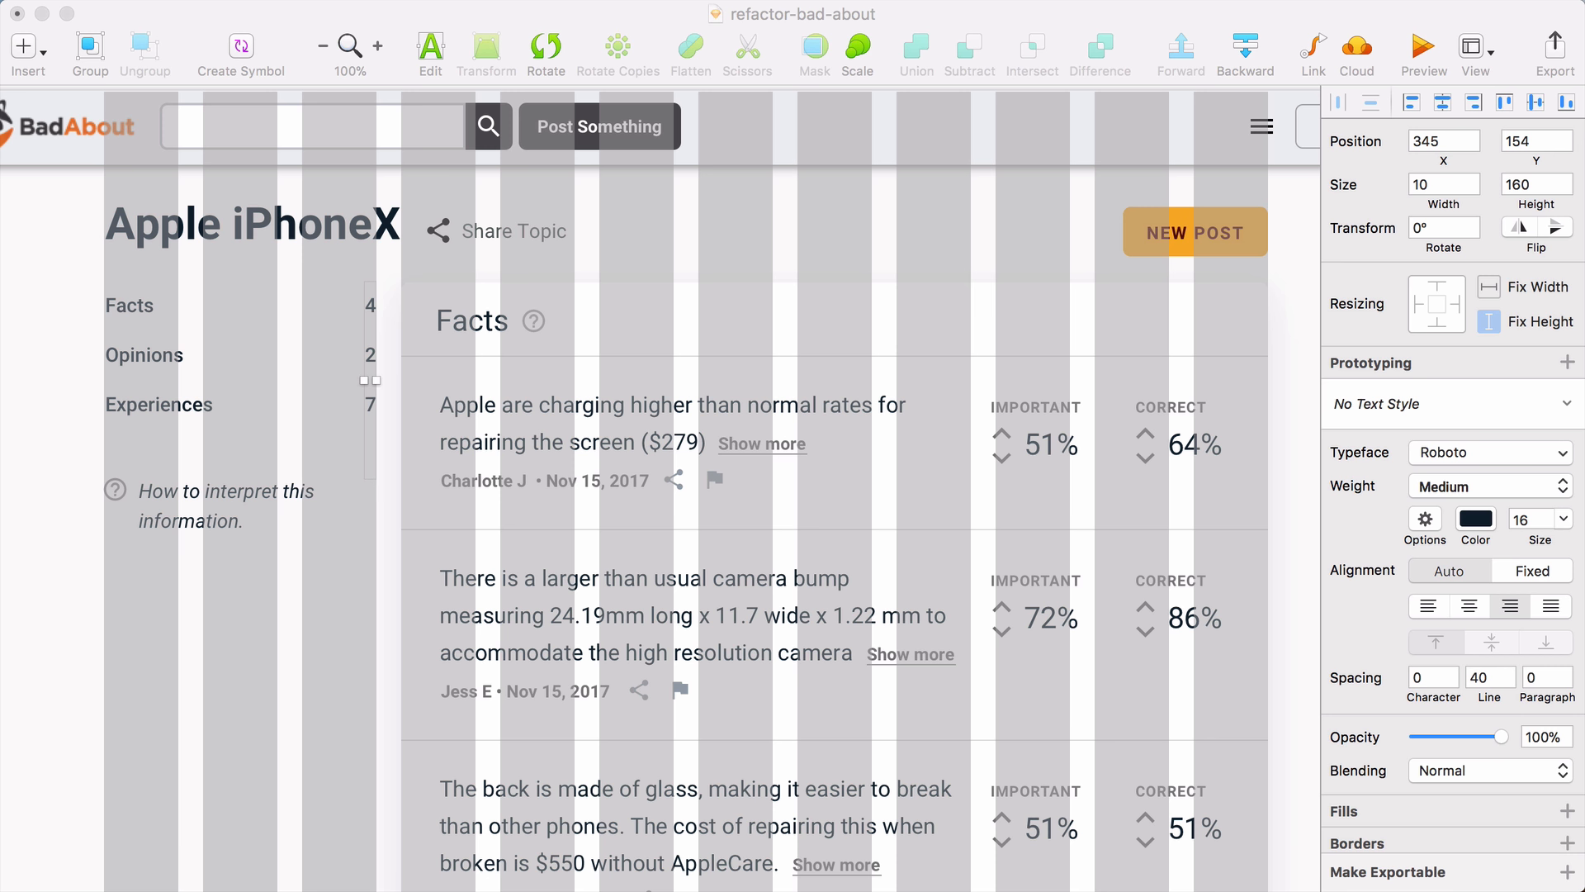
# Step: Change the text colour of the sidebar counts 4, 2 and 7 to 6E6E6E
pyautogui.click(364, 324)
pyautogui.click(1230, 388)
pyautogui.click(369, 337)
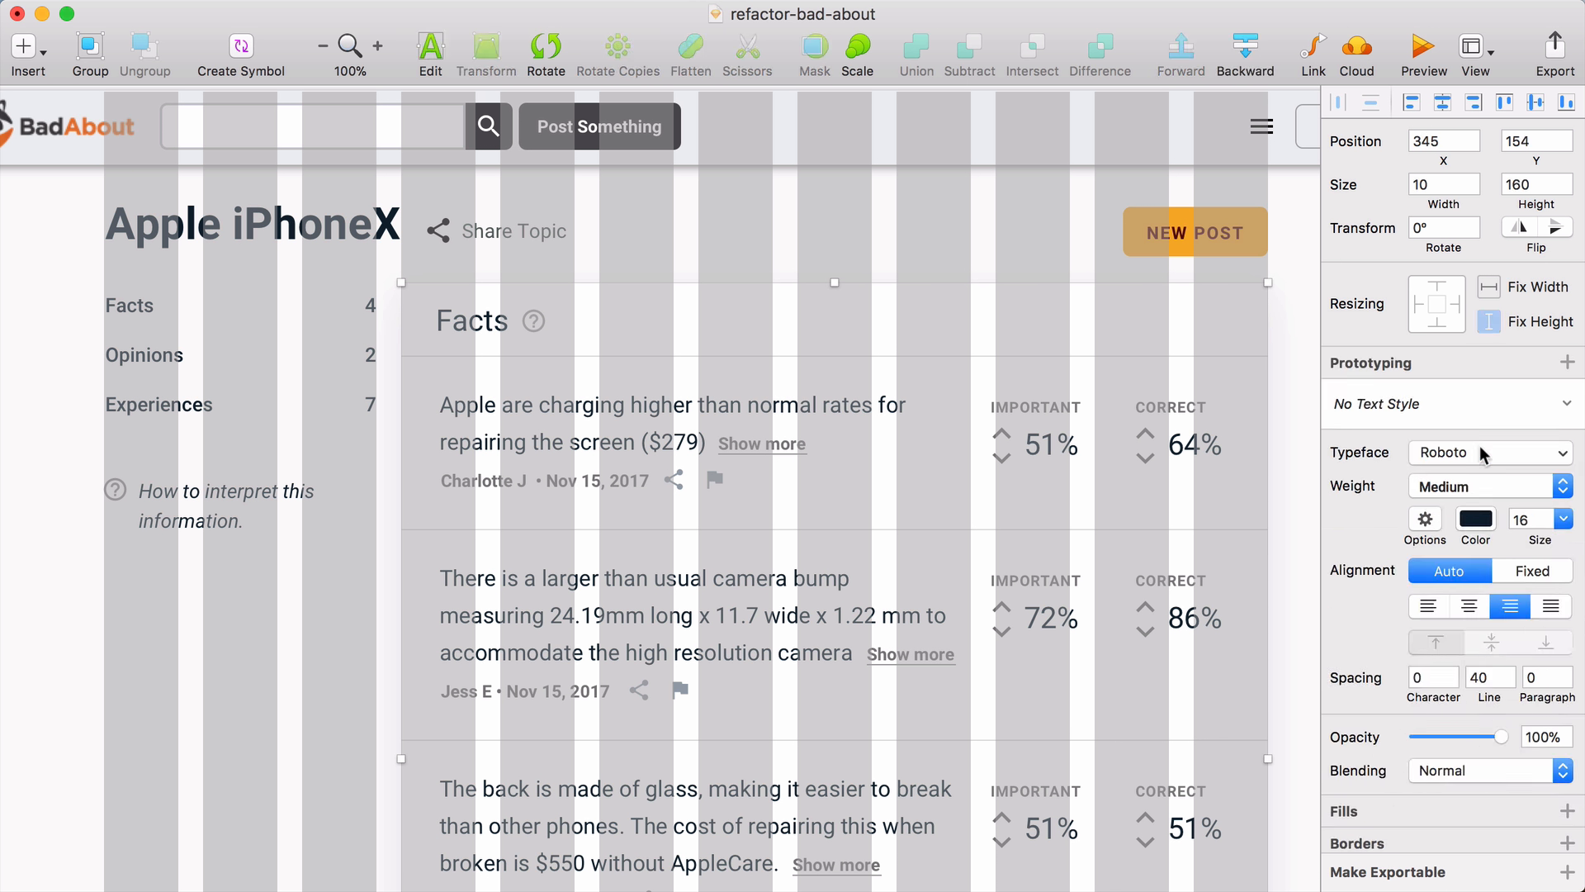
pyautogui.click(1238, 397)
pyautogui.click(371, 360)
pyautogui.click(1475, 518)
pyautogui.write('6E6E6E')
pyautogui.press('Return')
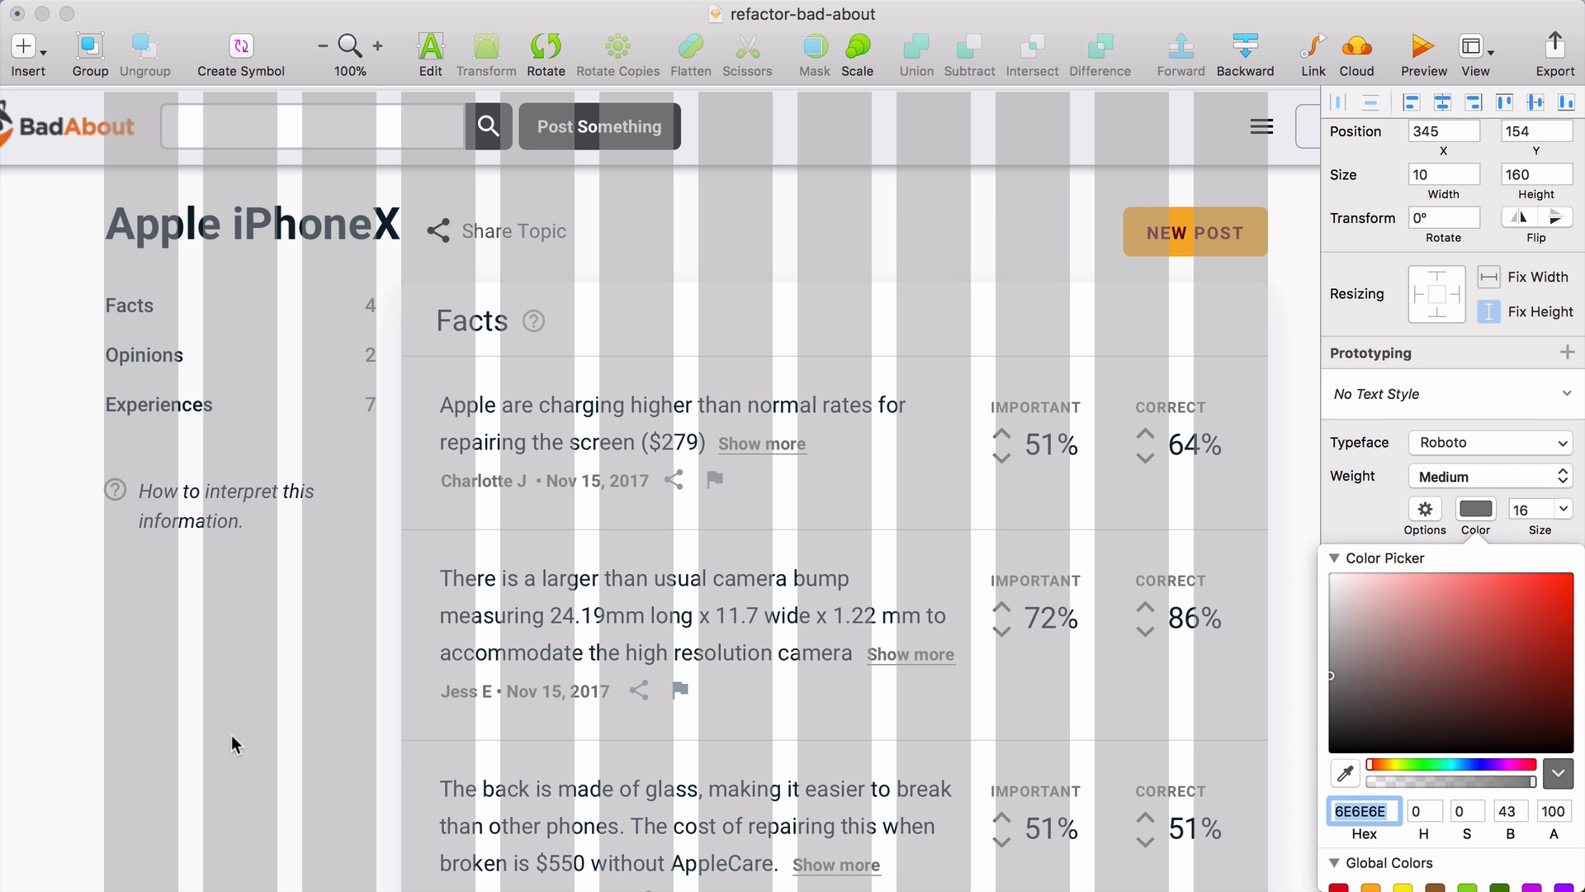
pyautogui.press('Escape')
# Step: Hide the layout grid and recolour the Opinions and Experiences lines to the same grey as the counts
pyautogui.hscroll(-1, 234, 702)
pyautogui.hscroll(-1, 181, 393)
pyautogui.scroll(1, 181, 393)
pyautogui.hotkey('ctrl', 'l')
pyautogui.press('super+period')
pyautogui.doubleClick(235, 448)
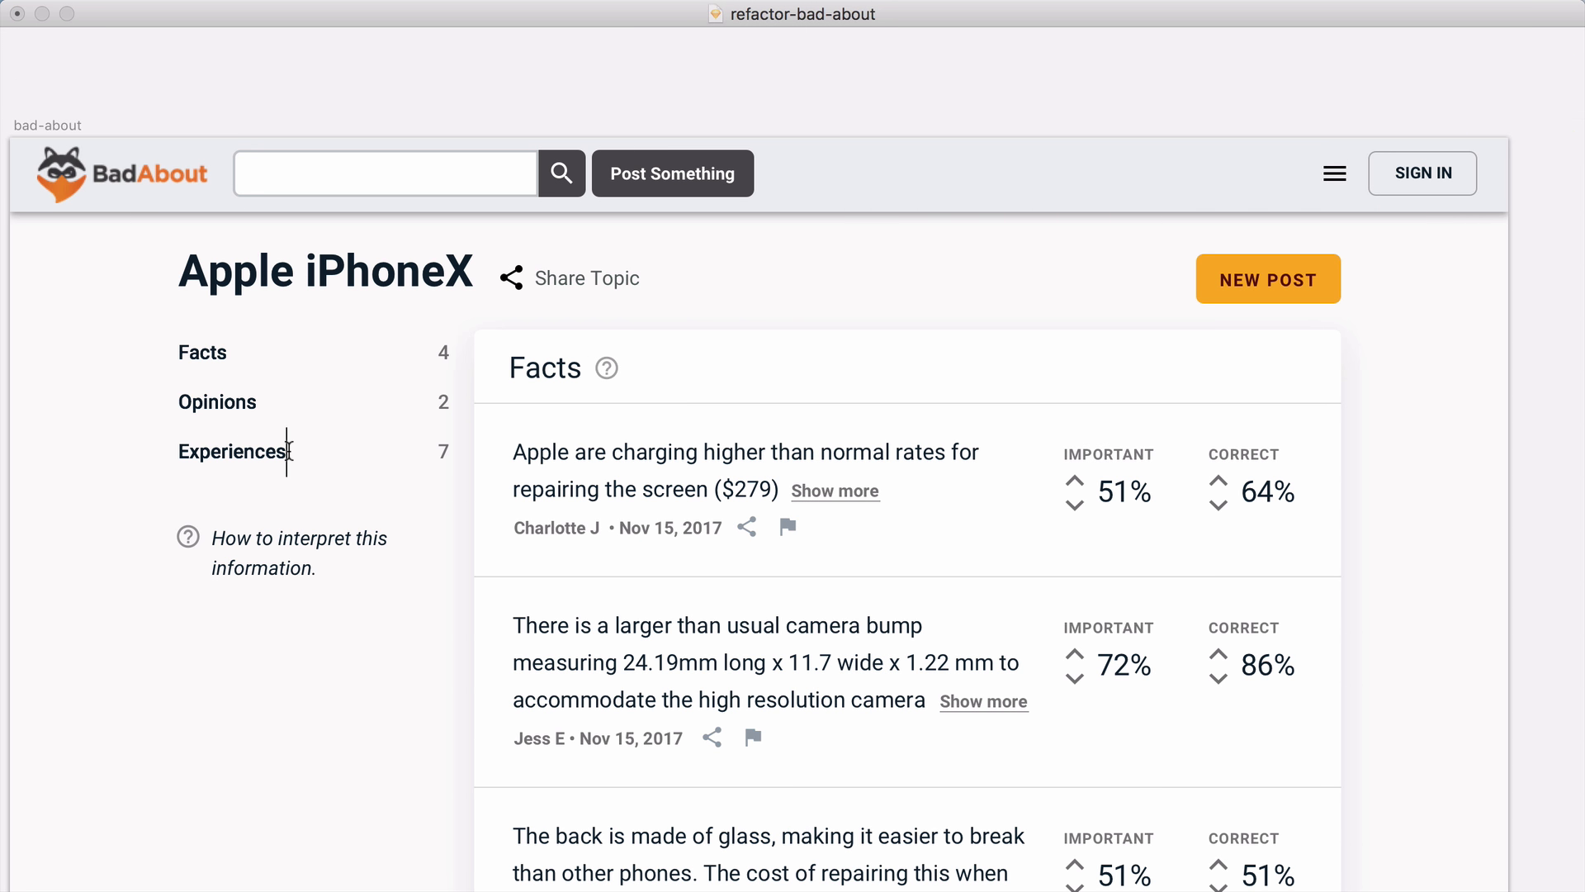
pyautogui.moveTo(287, 450); pyautogui.dragTo(153, 404)
pyautogui.press('super+period')
pyautogui.doubleClick(232, 452)
pyautogui.moveTo(287, 452); pyautogui.dragTo(159, 407)
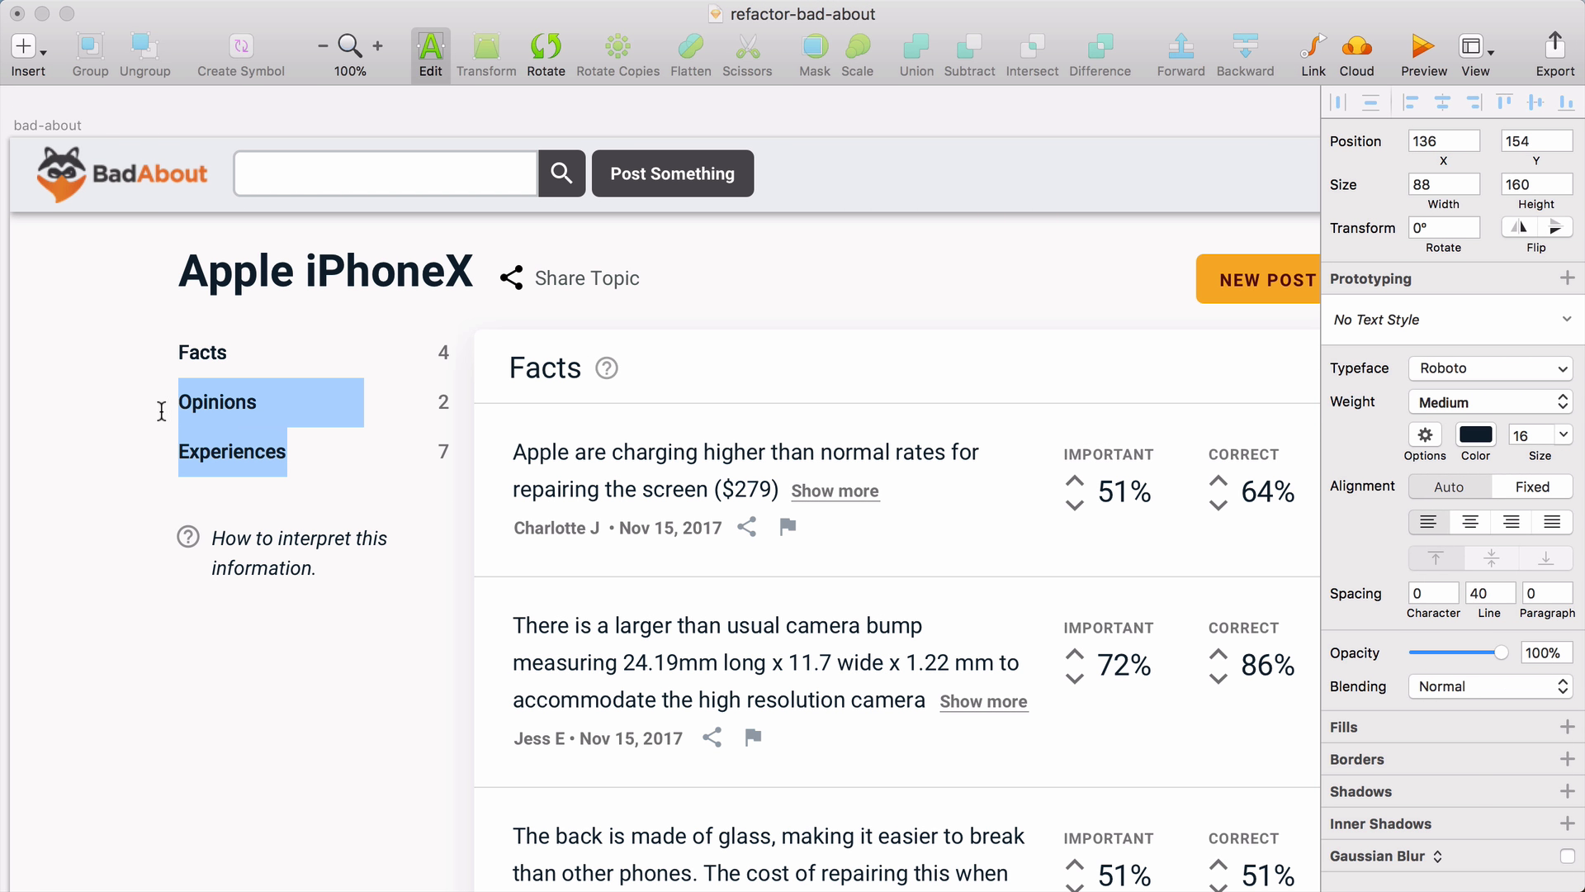
pyautogui.click(1474, 436)
pyautogui.press('super+v')
pyautogui.press('Return')
pyautogui.press('Escape')
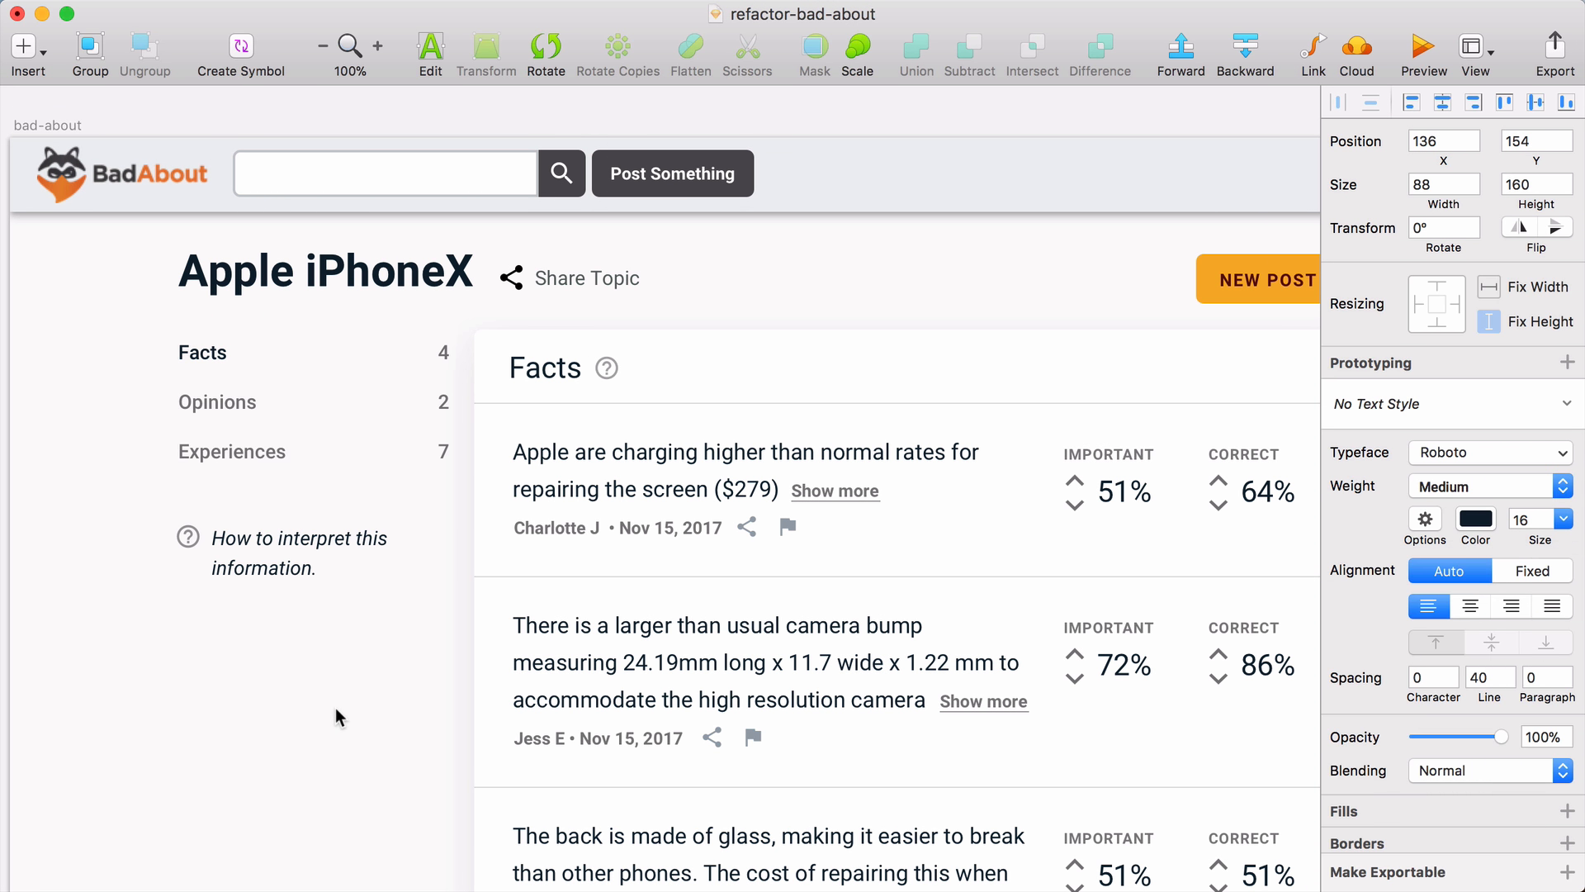
pyautogui.press('Escape')
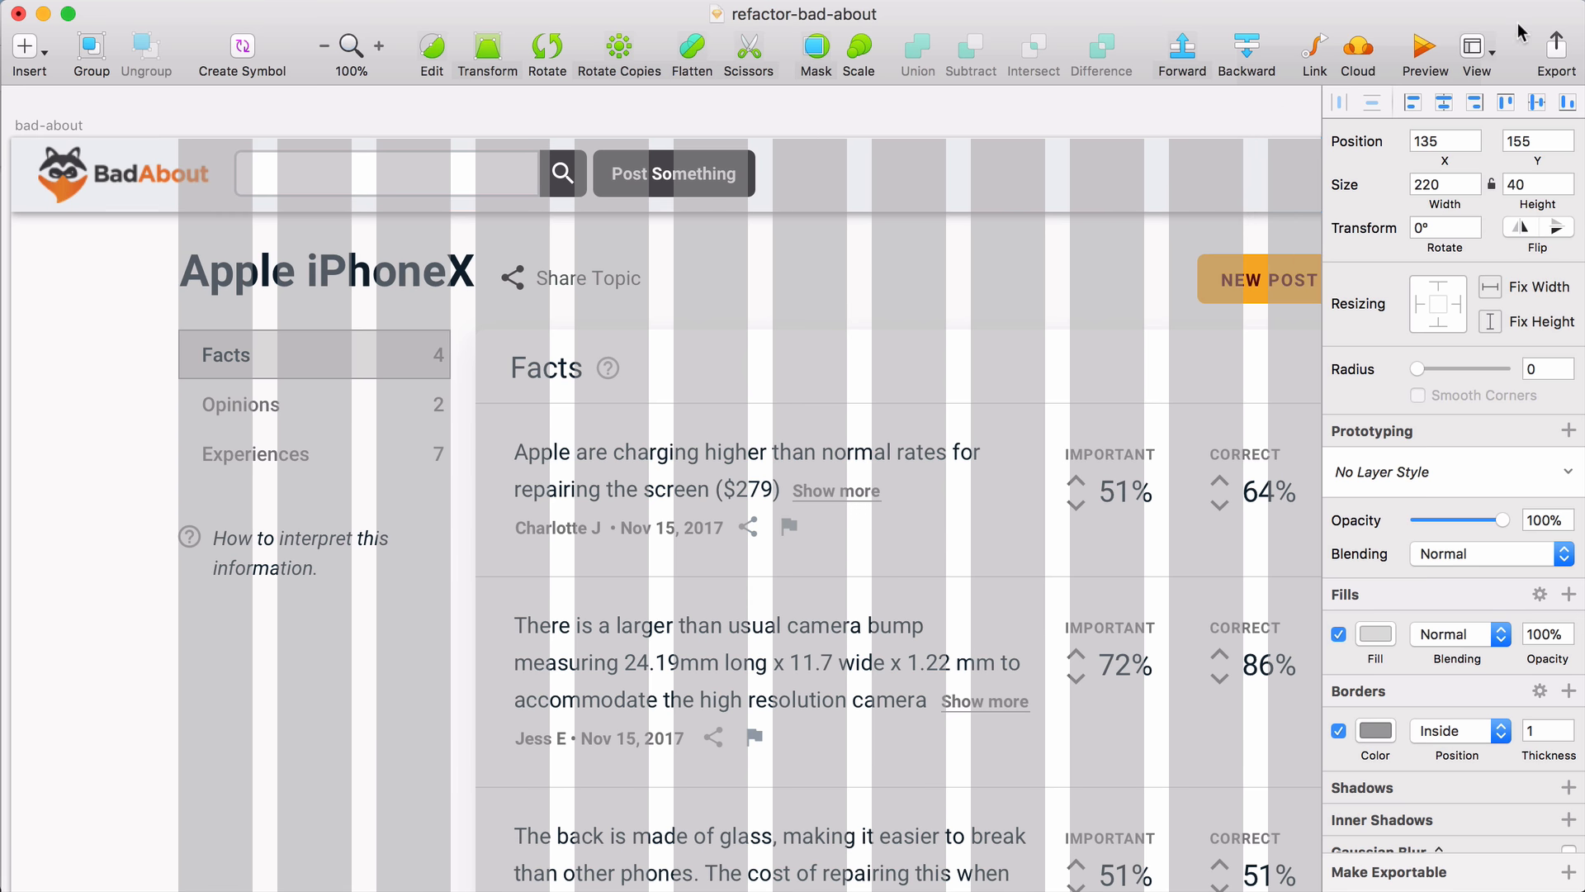
# Step: Hide the layout grid and move the column of counts left, inset from the edge of the Facts row rectangle
pyautogui.click(1473, 47)
pyautogui.click(1362, 136)
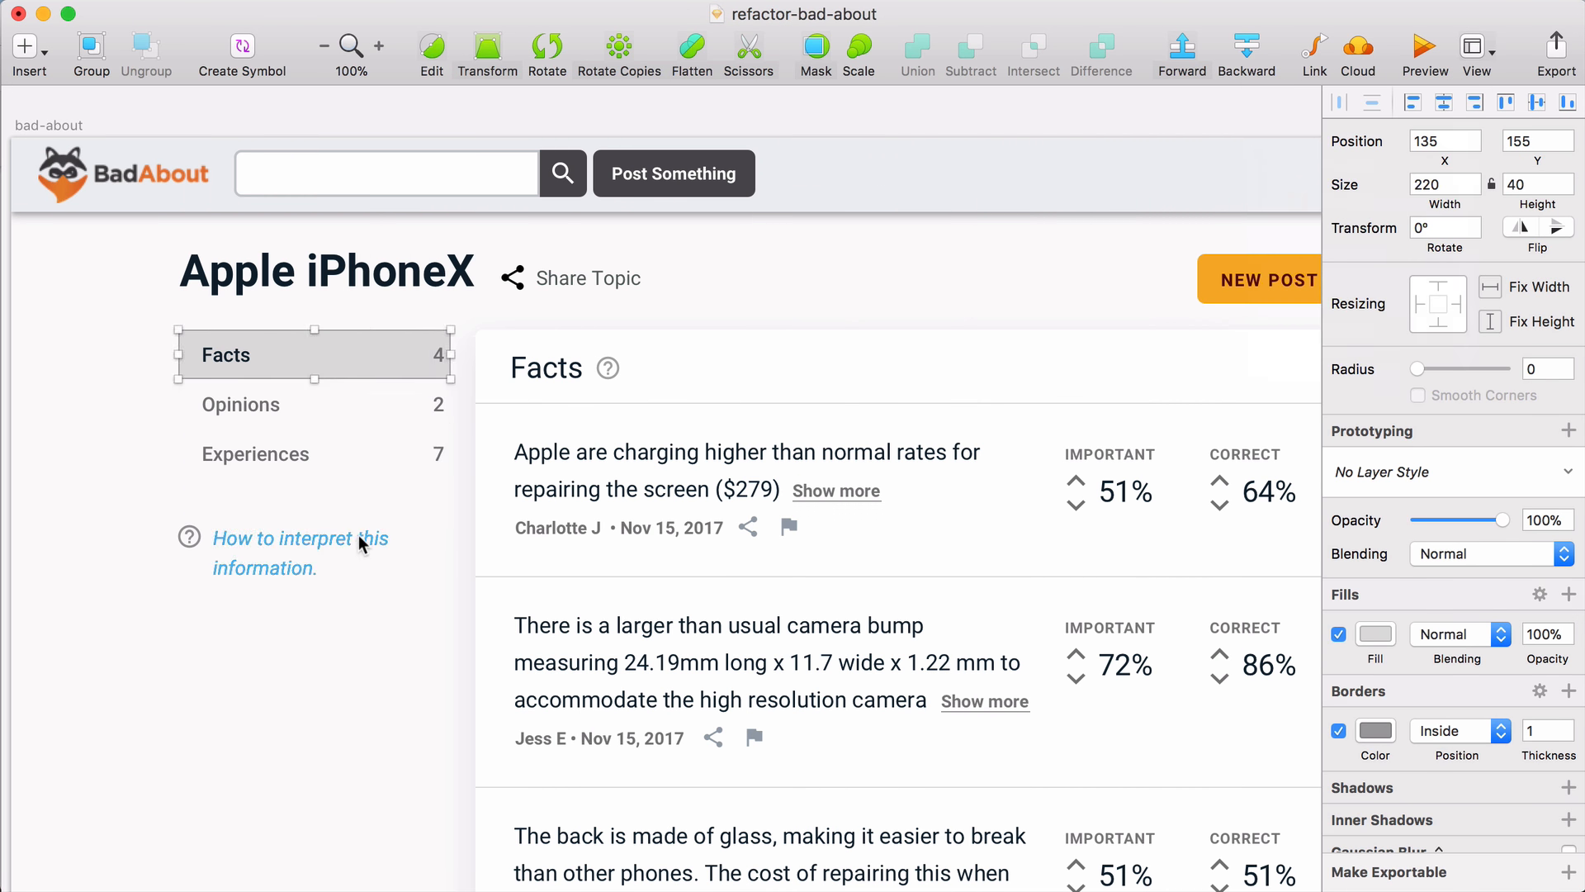
pyautogui.click(437, 450)
pyautogui.press('Left')
pyautogui.press('Left')
pyautogui.press('Left')
pyautogui.press('Left')
pyautogui.press('Left')
pyautogui.press('Left')
pyautogui.press('Left')
pyautogui.press('Left')
pyautogui.press('Left')
pyautogui.press('Left')
pyautogui.press('Left')
pyautogui.press('Left')
pyautogui.press('Left')
pyautogui.press('Left')
pyautogui.press('Left')
pyautogui.press('Left')
pyautogui.press('Left')
pyautogui.press('Left')
pyautogui.press('Left')
pyautogui.press('Left')
# Step: Remove the border from the rectangle behind the Facts row and fill it with white
pyautogui.click(369, 363)
pyautogui.click(1339, 733)
pyautogui.click(1374, 629)
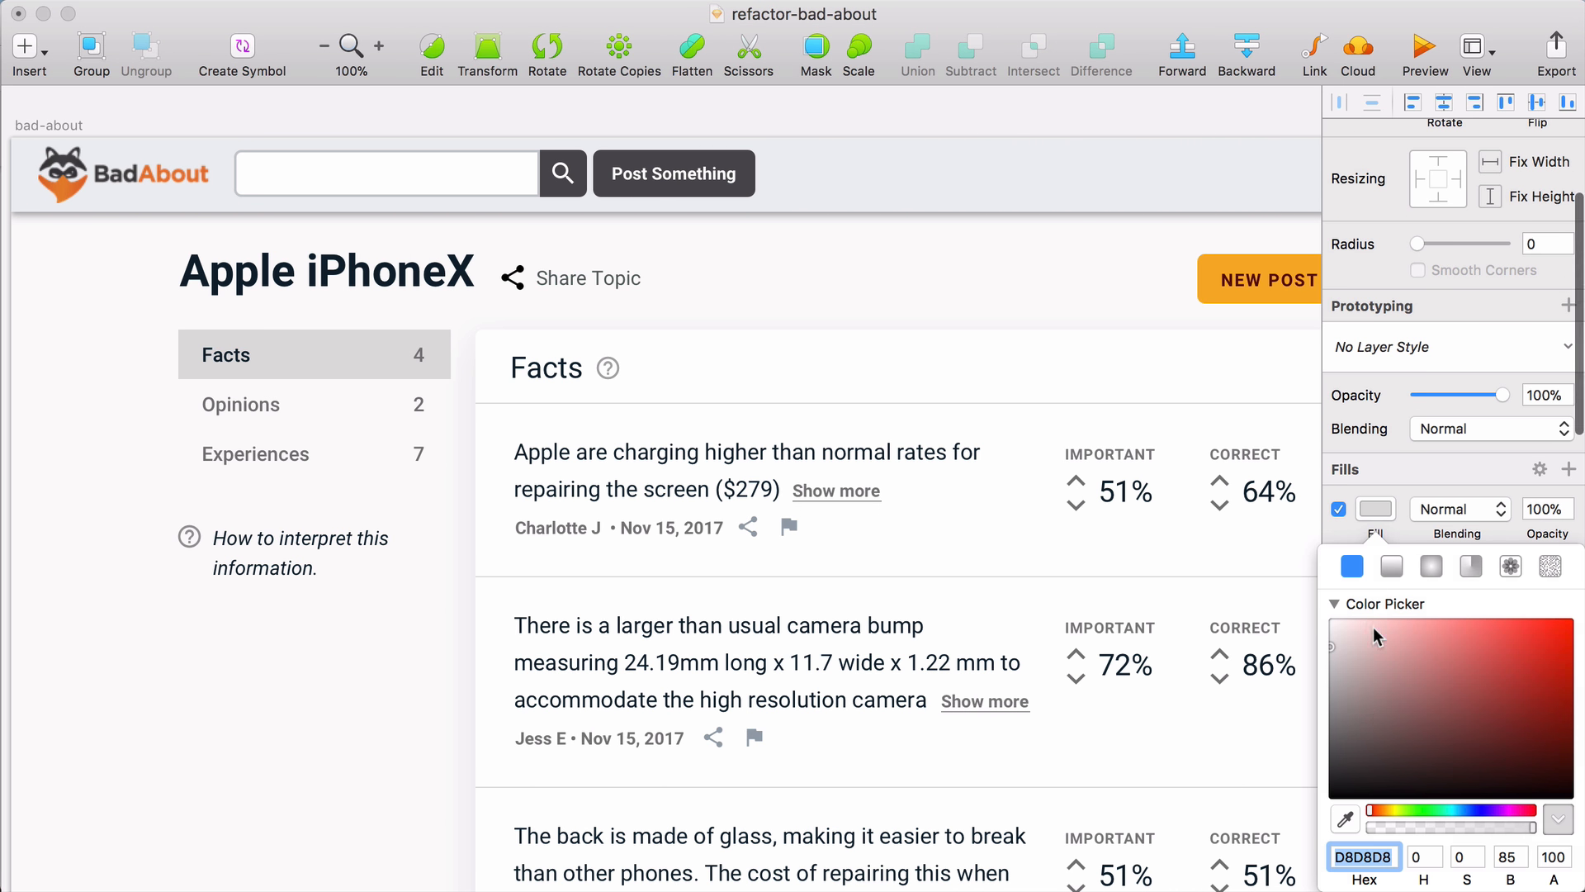
pyautogui.write('fff')
pyautogui.press('Return')
pyautogui.click(201, 749)
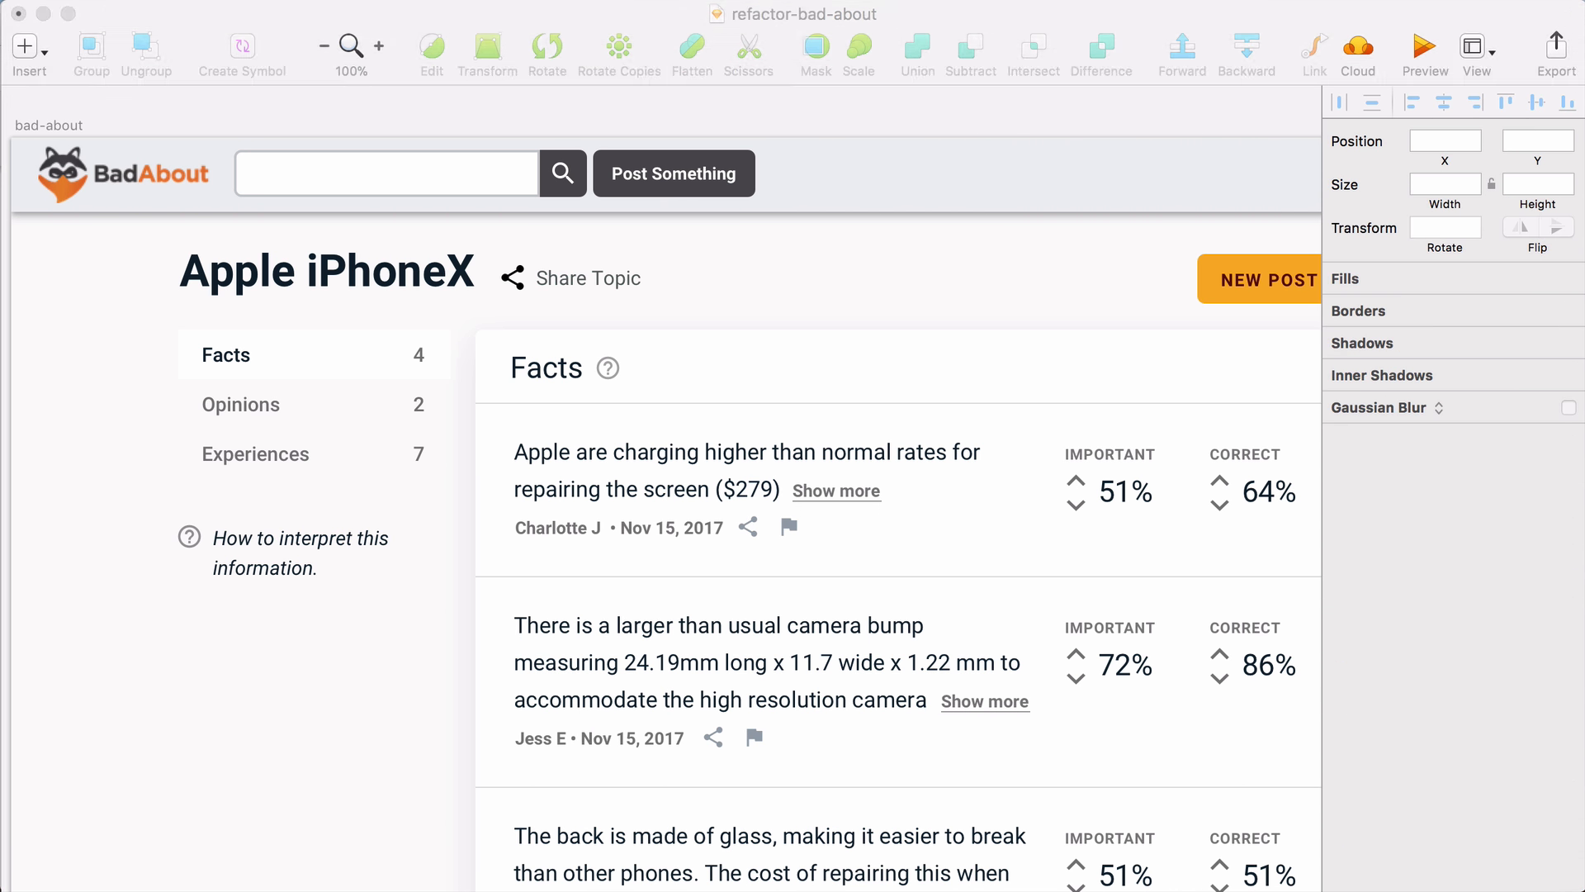
# Step: Make a 4 px wide copy of the Facts row rectangle at its left edge, filled with the NEW POST orange F5A623
pyautogui.write('4')
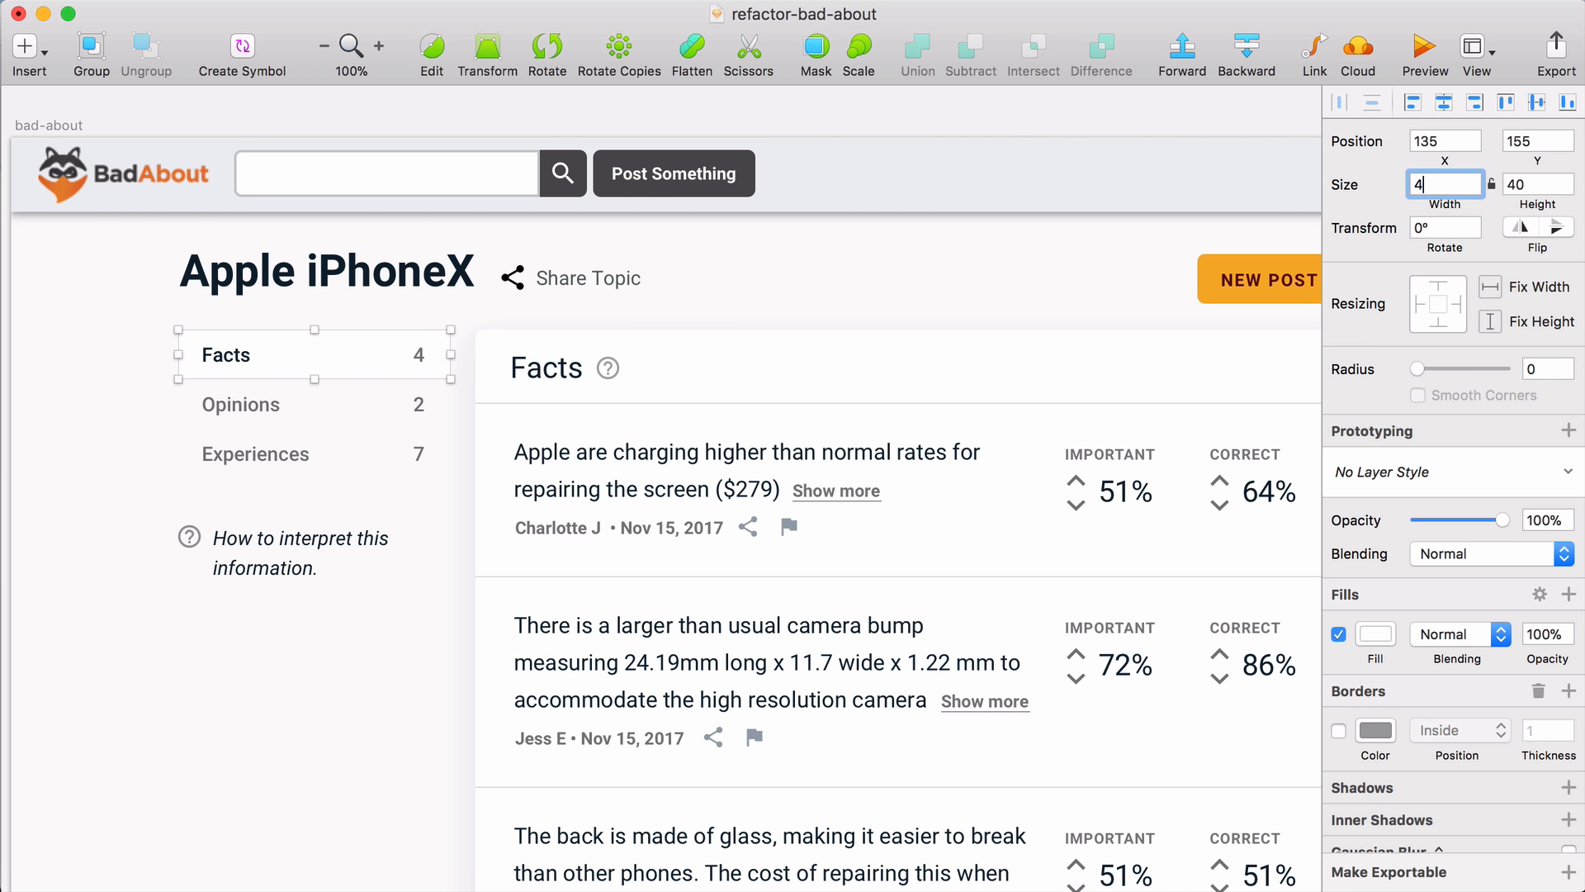
pyautogui.press('Return')
pyautogui.hscroll(2, 1153, 751)
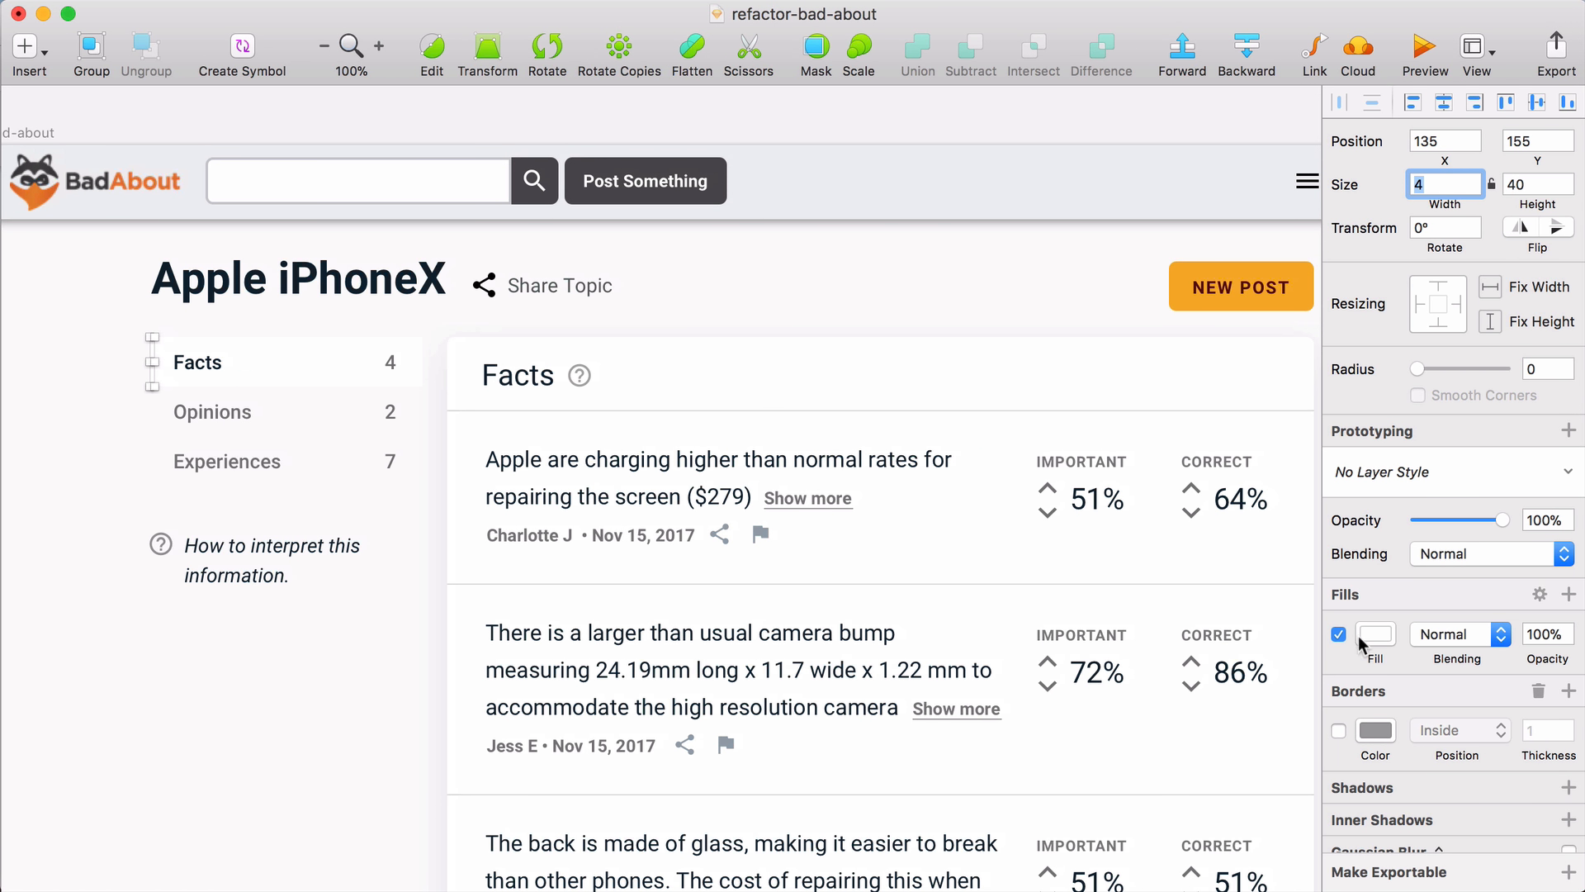
pyautogui.click(1374, 634)
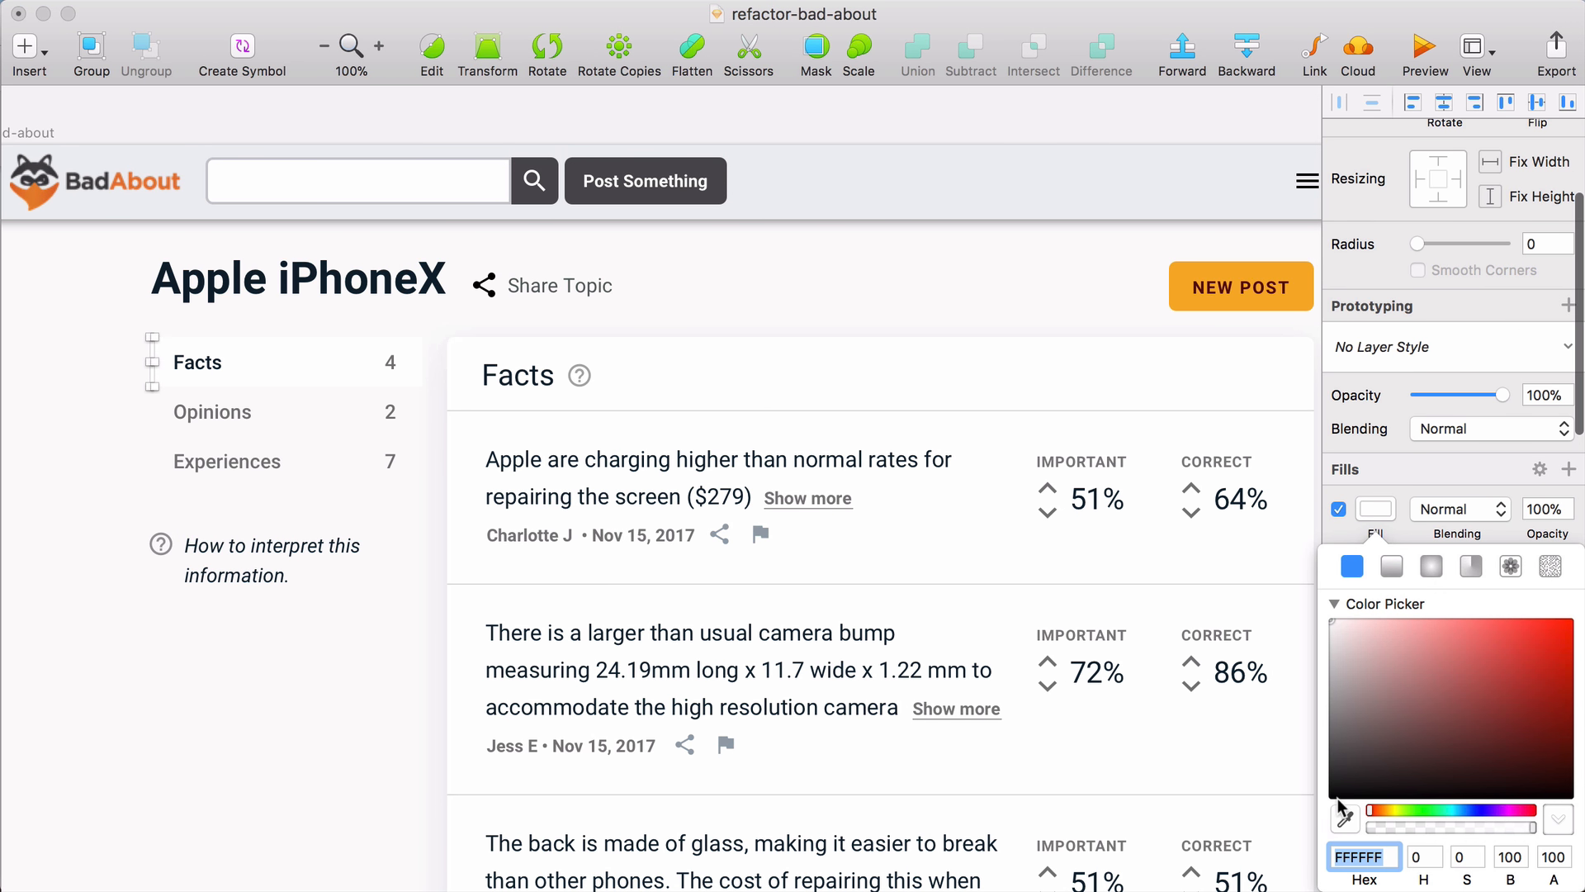
pyautogui.click(1345, 819)
pyautogui.click(1201, 262)
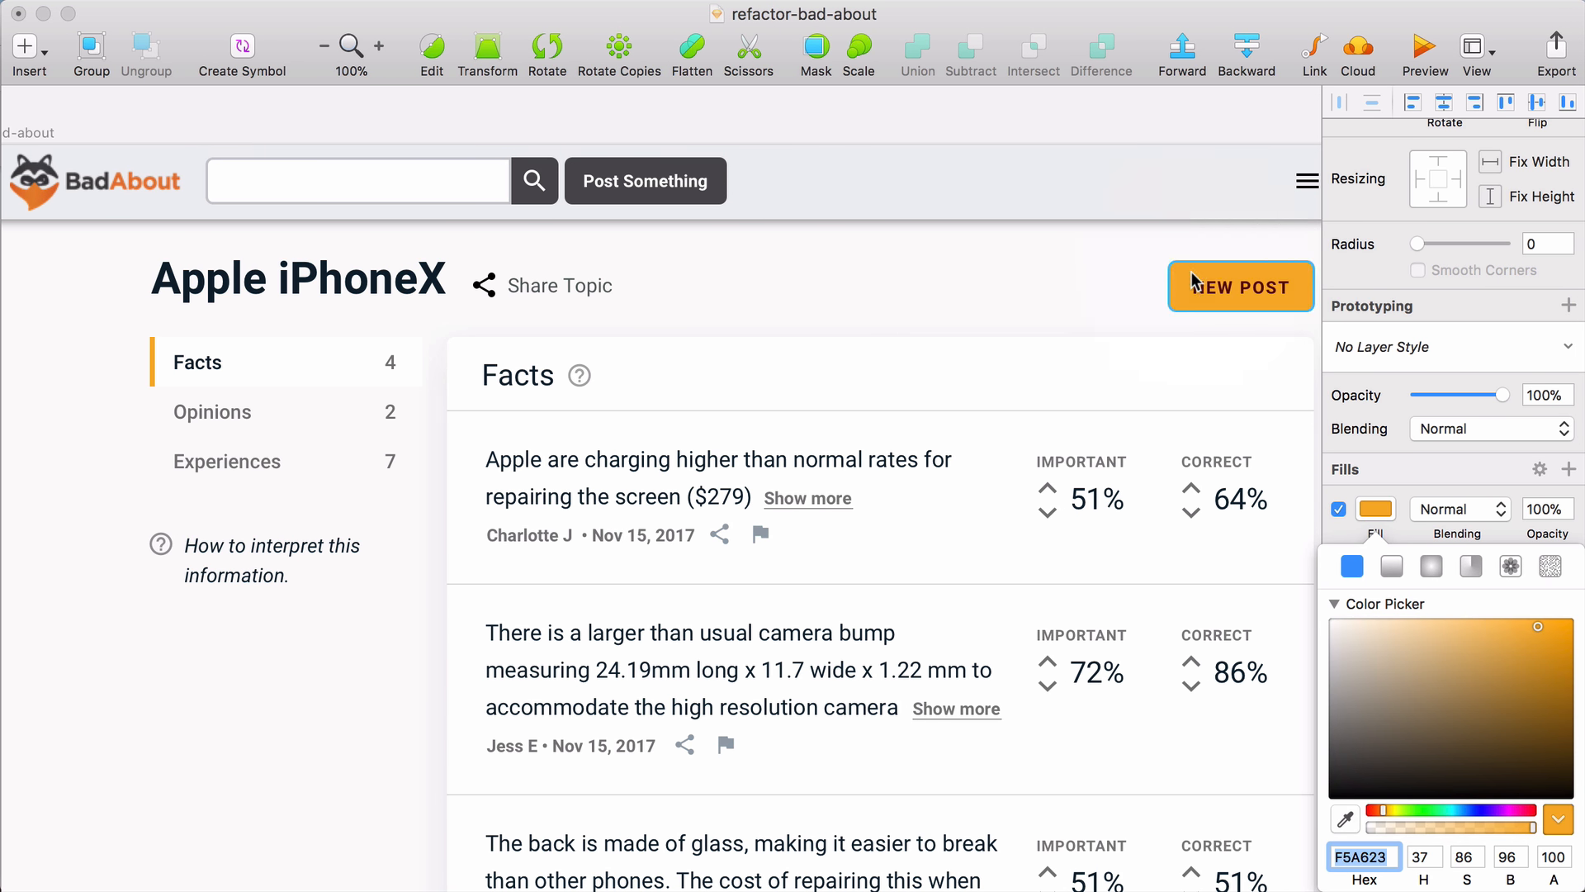
pyautogui.click(338, 775)
# Step: Move the How to interpret this information note and its help icon slightly up and colour the text grey
pyautogui.scroll(-2, 344, 760)
pyautogui.scroll(-2, 344, 760)
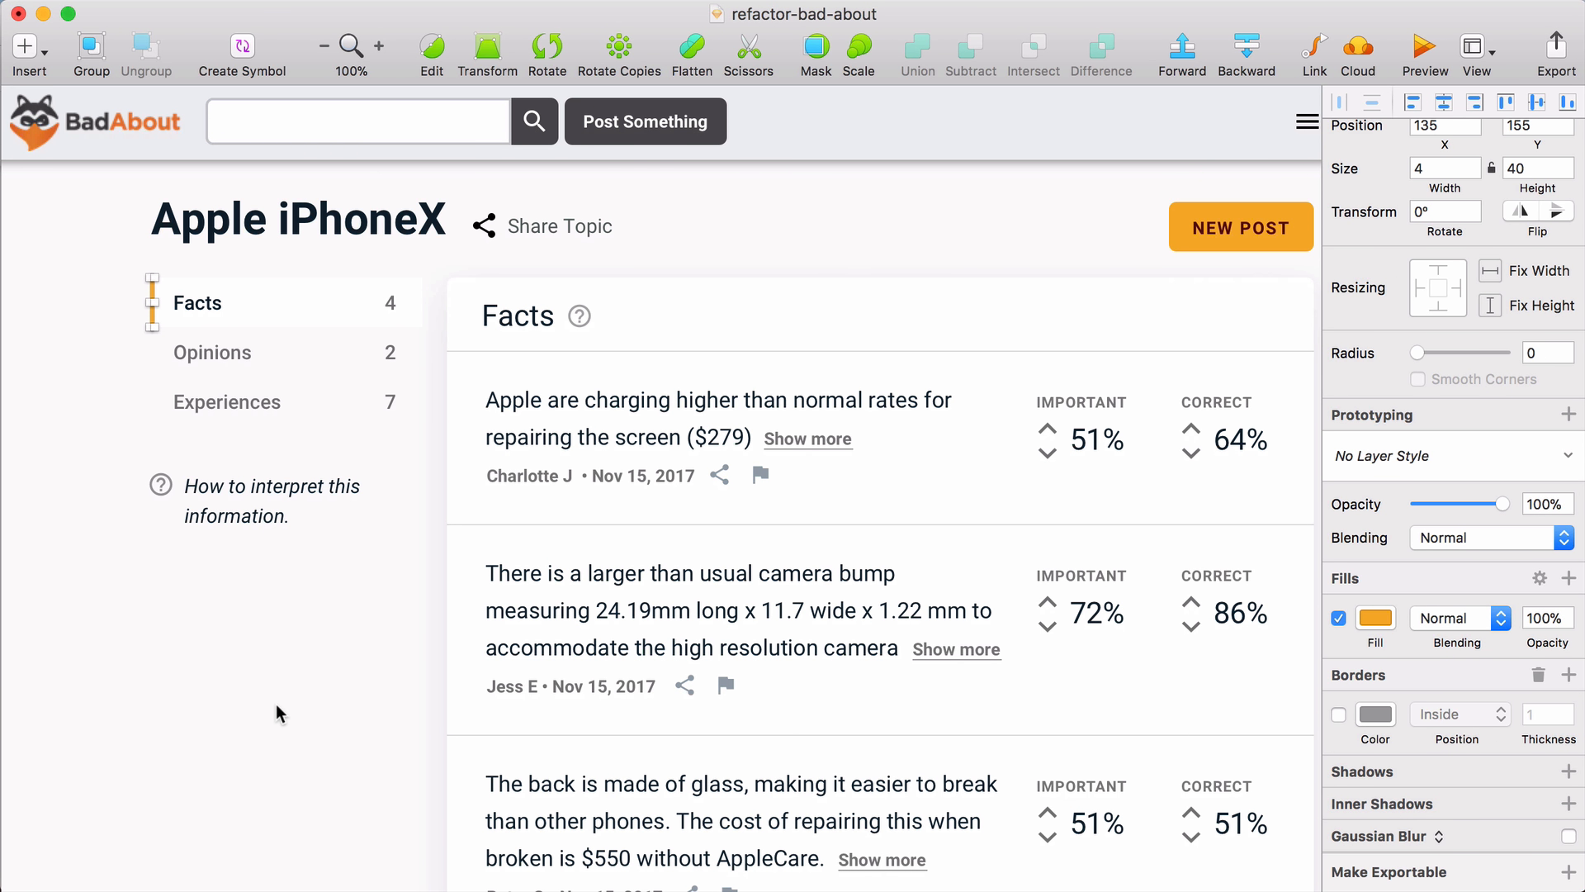
pyautogui.click(155, 493)
pyautogui.hotkey('shift', 'Up')
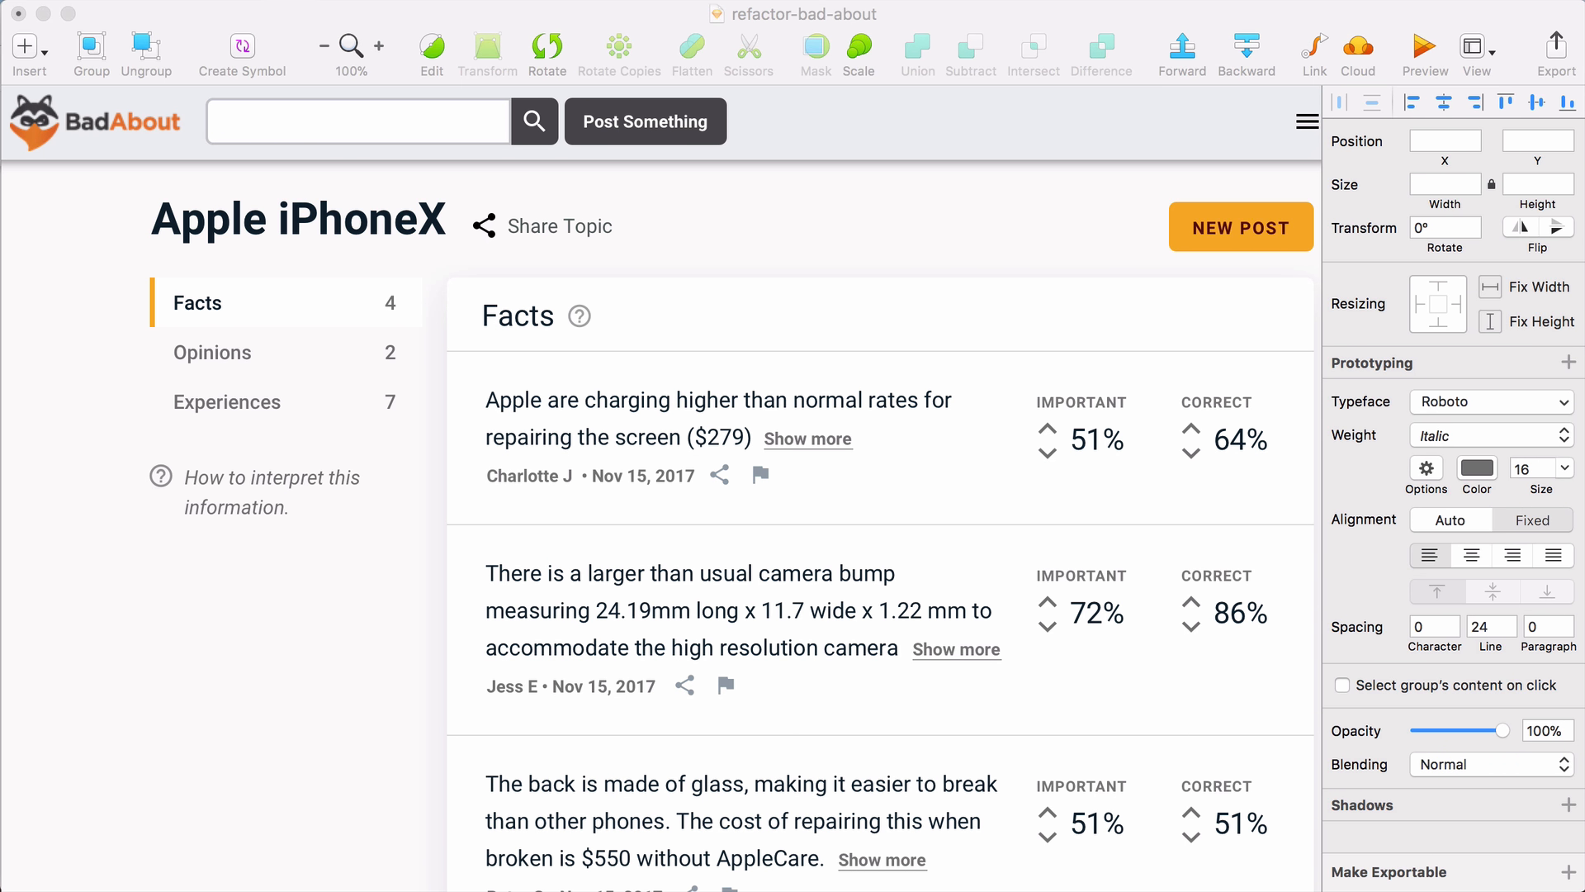
pyautogui.click(247, 775)
pyautogui.hscroll(2, 248, 775)
pyautogui.press('super+period')
pyautogui.hscroll(-4, 248, 775)
pyautogui.scroll(-2, 248, 775)
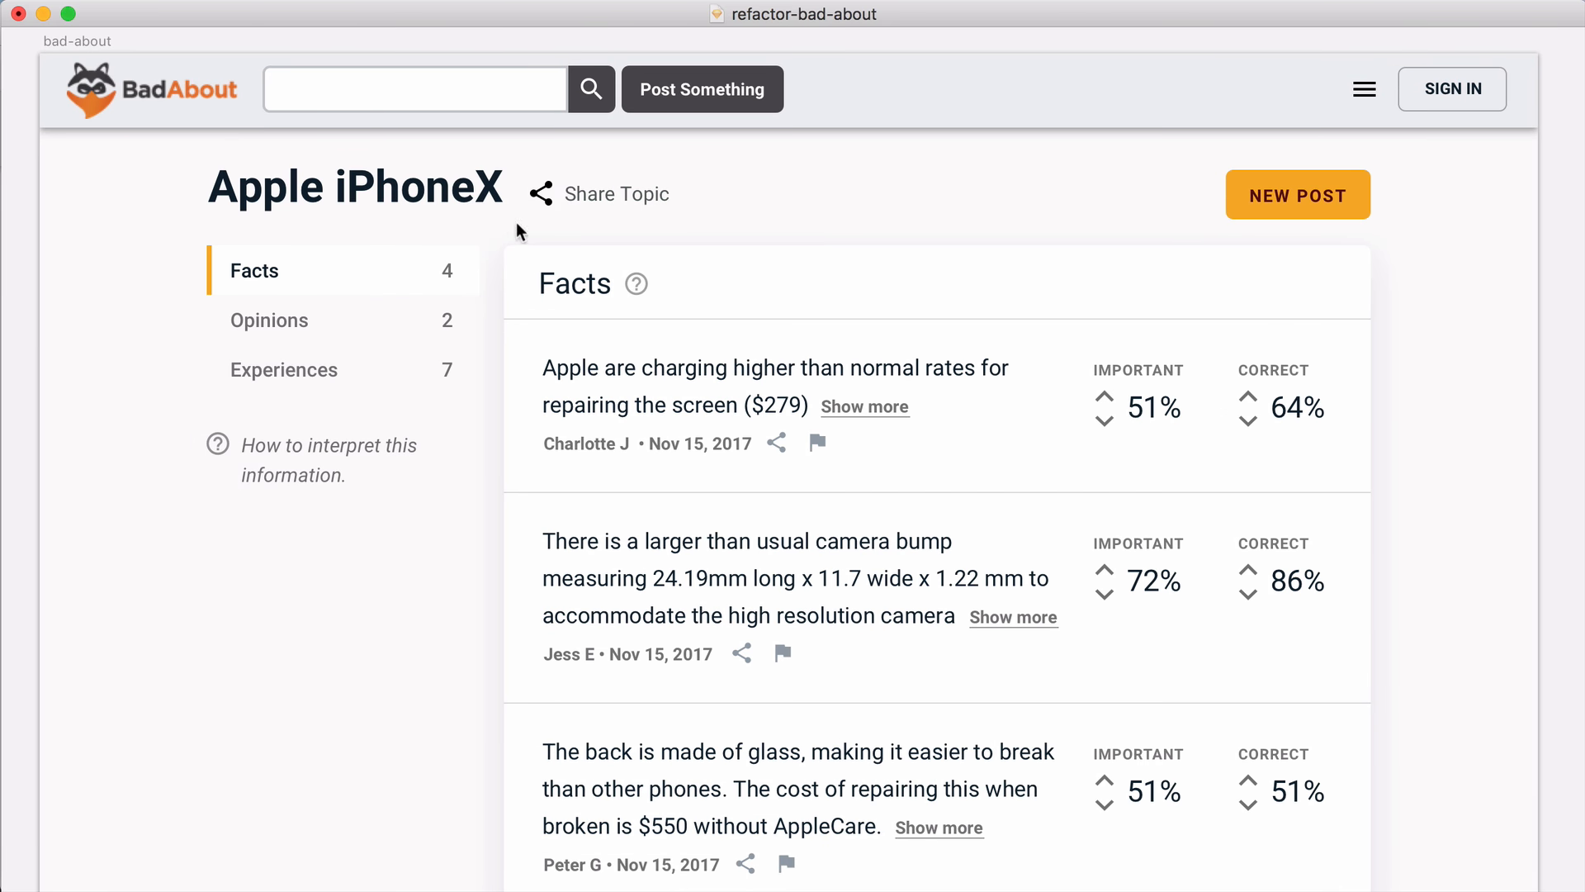
# Step: Change the fill of the Share Topic icon from black to grey
pyautogui.click(541, 195)
pyautogui.press('super+period')
pyautogui.scroll(2, 887, 392)
pyautogui.hscroll(1, 888, 393)
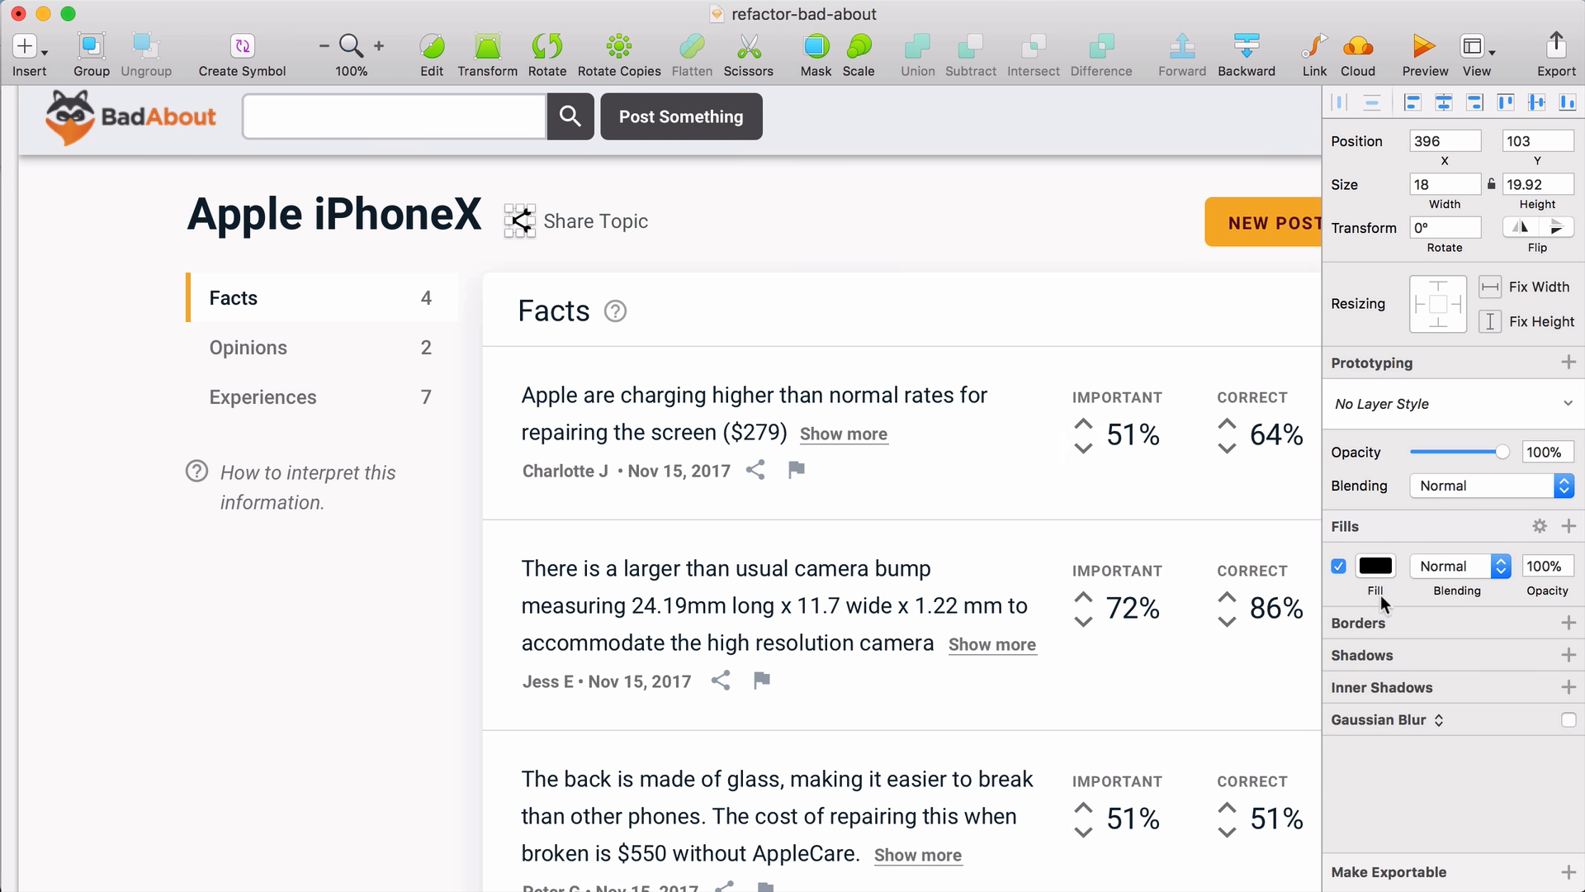
pyautogui.click(1375, 566)
pyautogui.hotkey('ctrl', 'c')
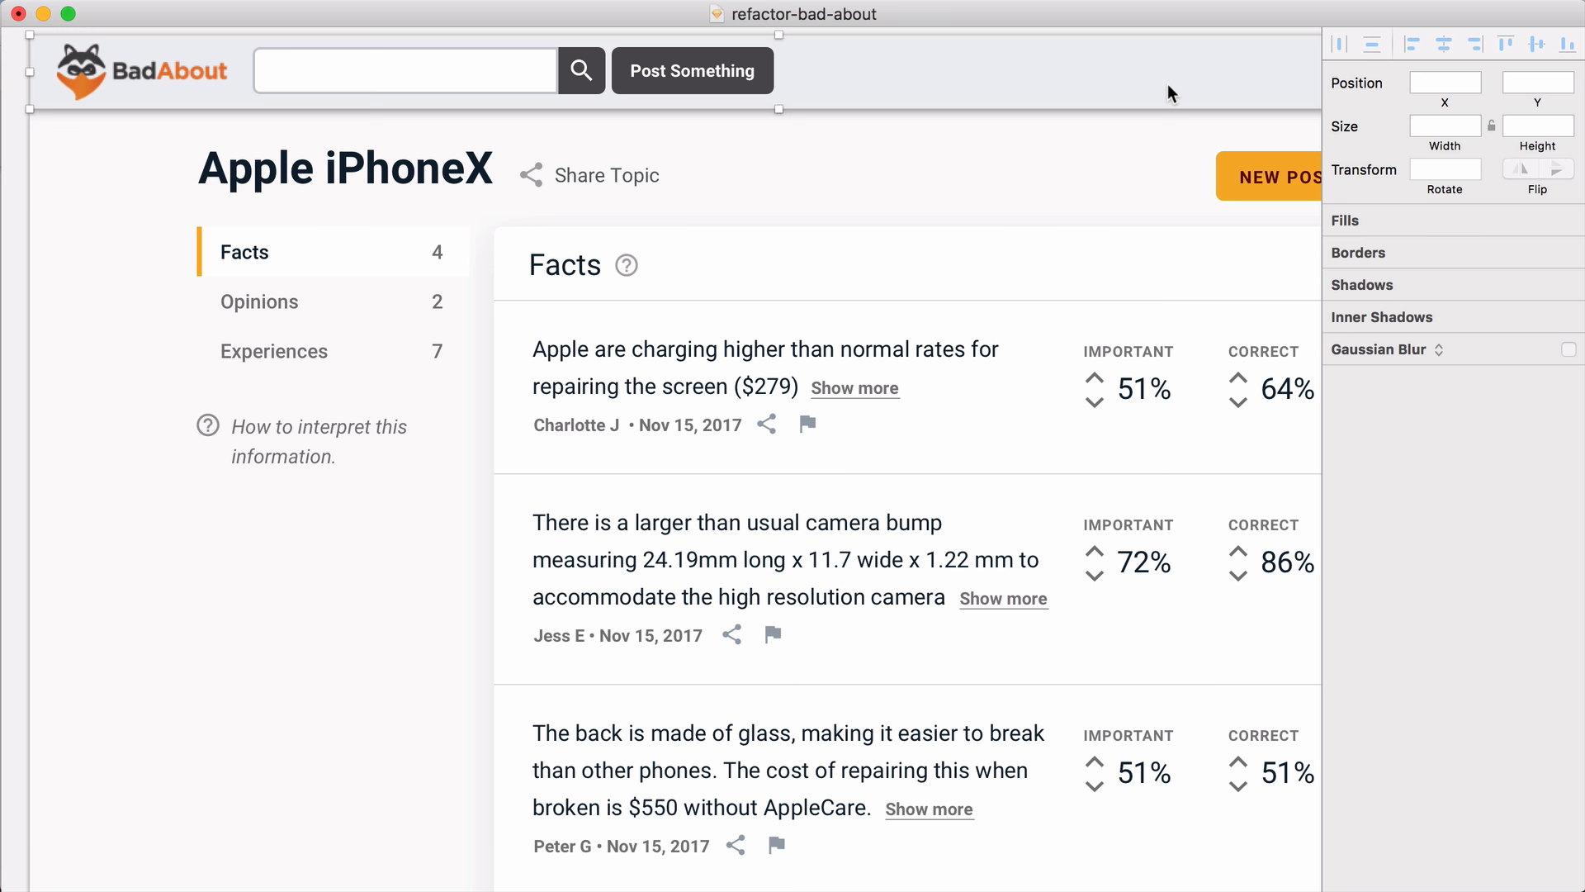
# Step: Fill the header bar with FFFFFF and give it two soft shadows, Y 5 with blur 15 and Y 15 with blur 35
pyautogui.click(1172, 96)
pyautogui.click(1373, 575)
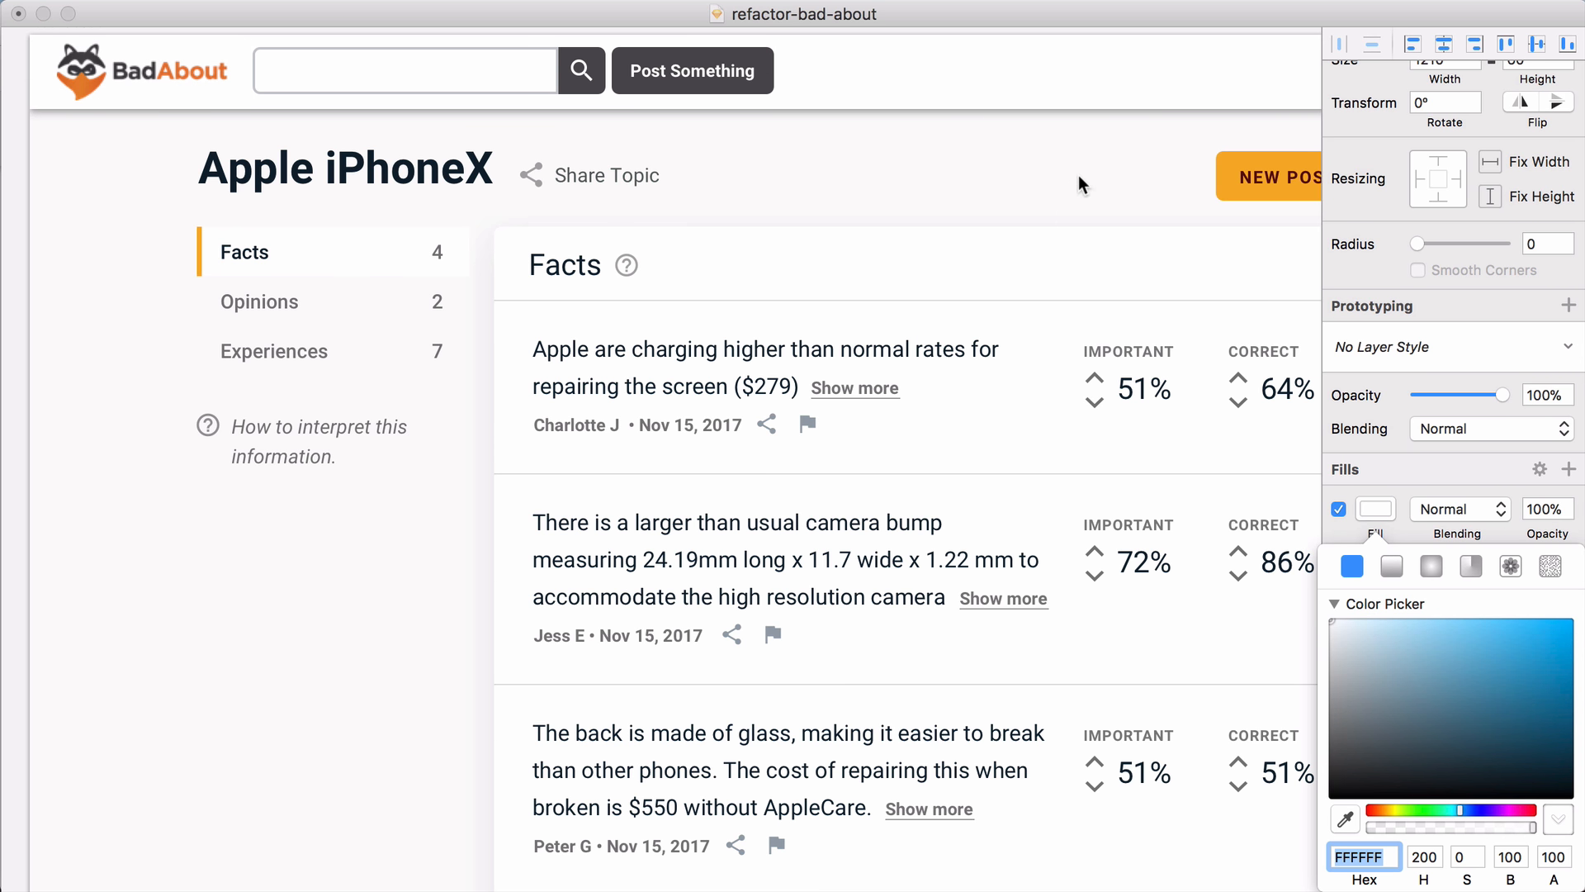
pyautogui.moveTo(1450, 827); pyautogui.dragTo(1373, 827)
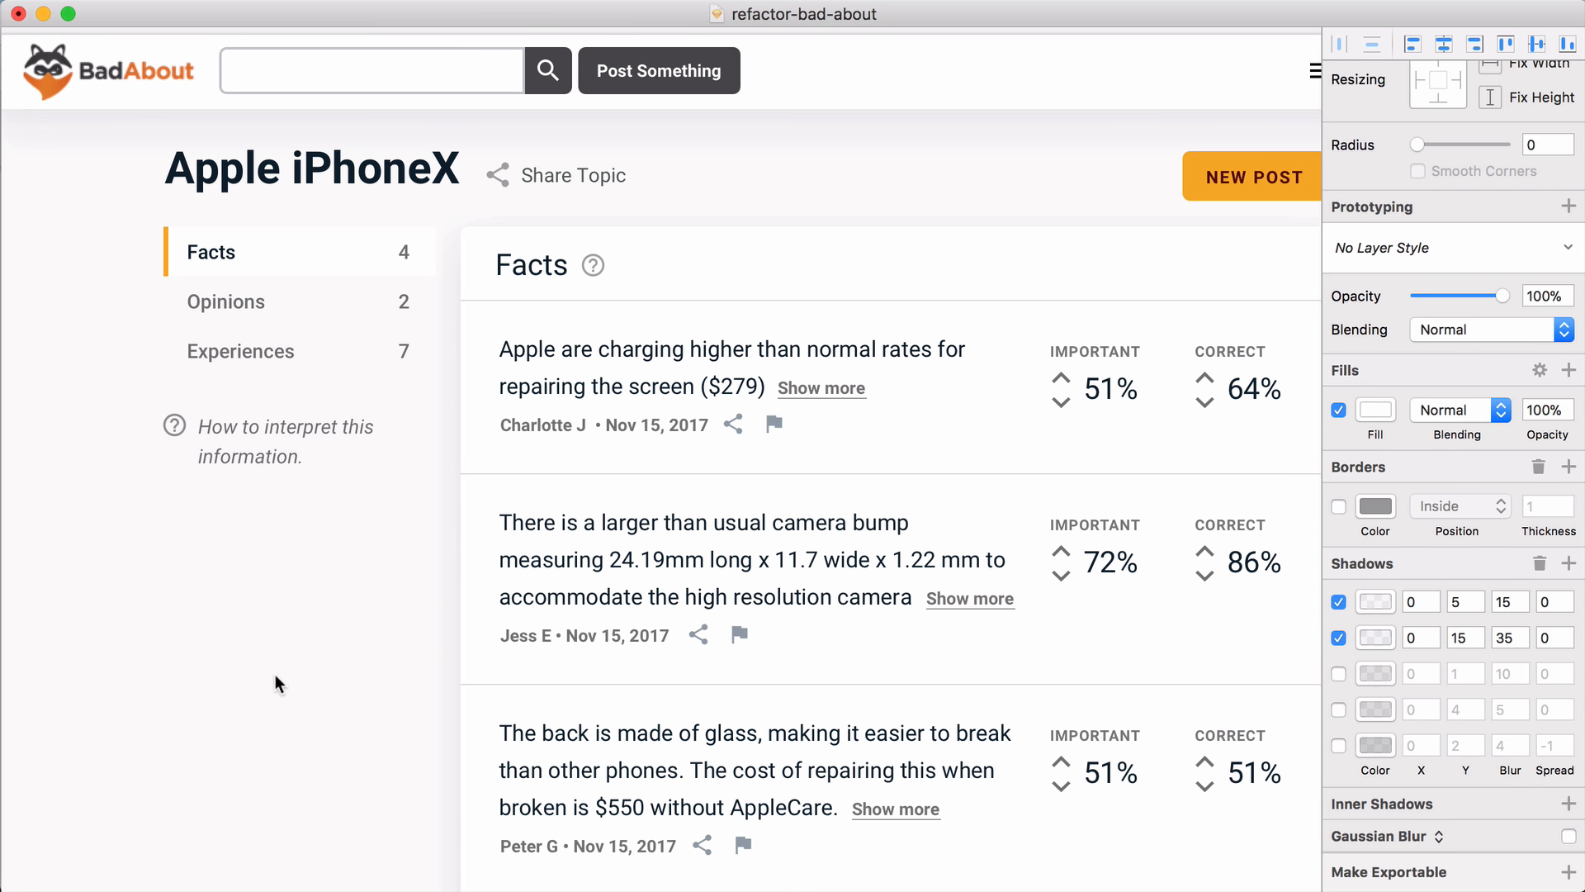
pyautogui.scroll(1, 285, 681)
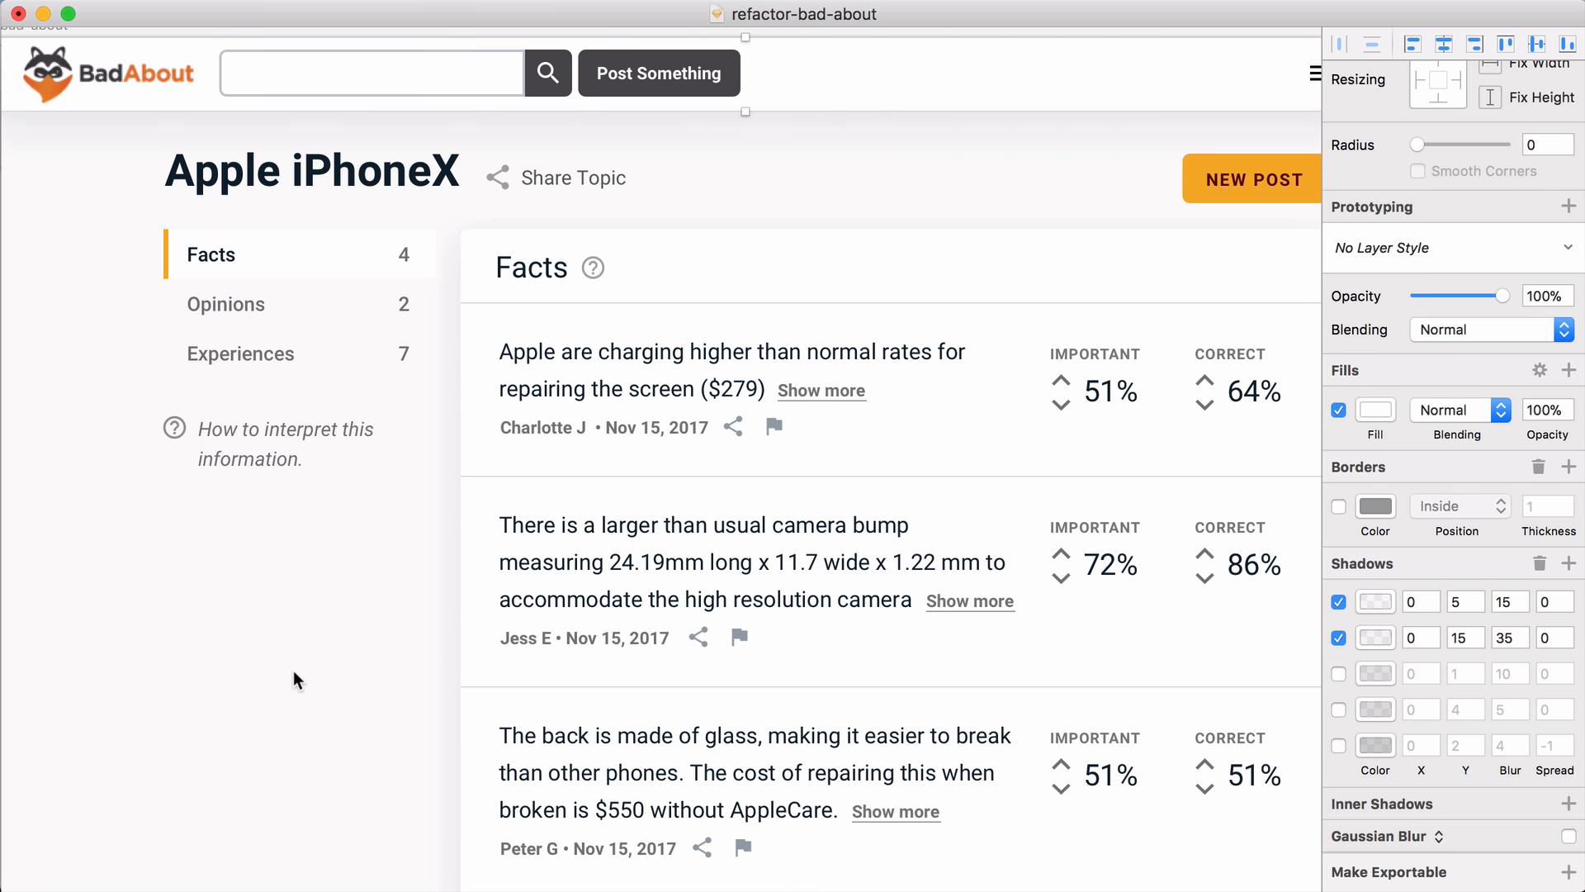
# Step: Increase the height of the white header bar to about 68 px
pyautogui.press('alt+super+2')
pyautogui.hscroll(-2, 331, 686)
pyautogui.click(171, 675)
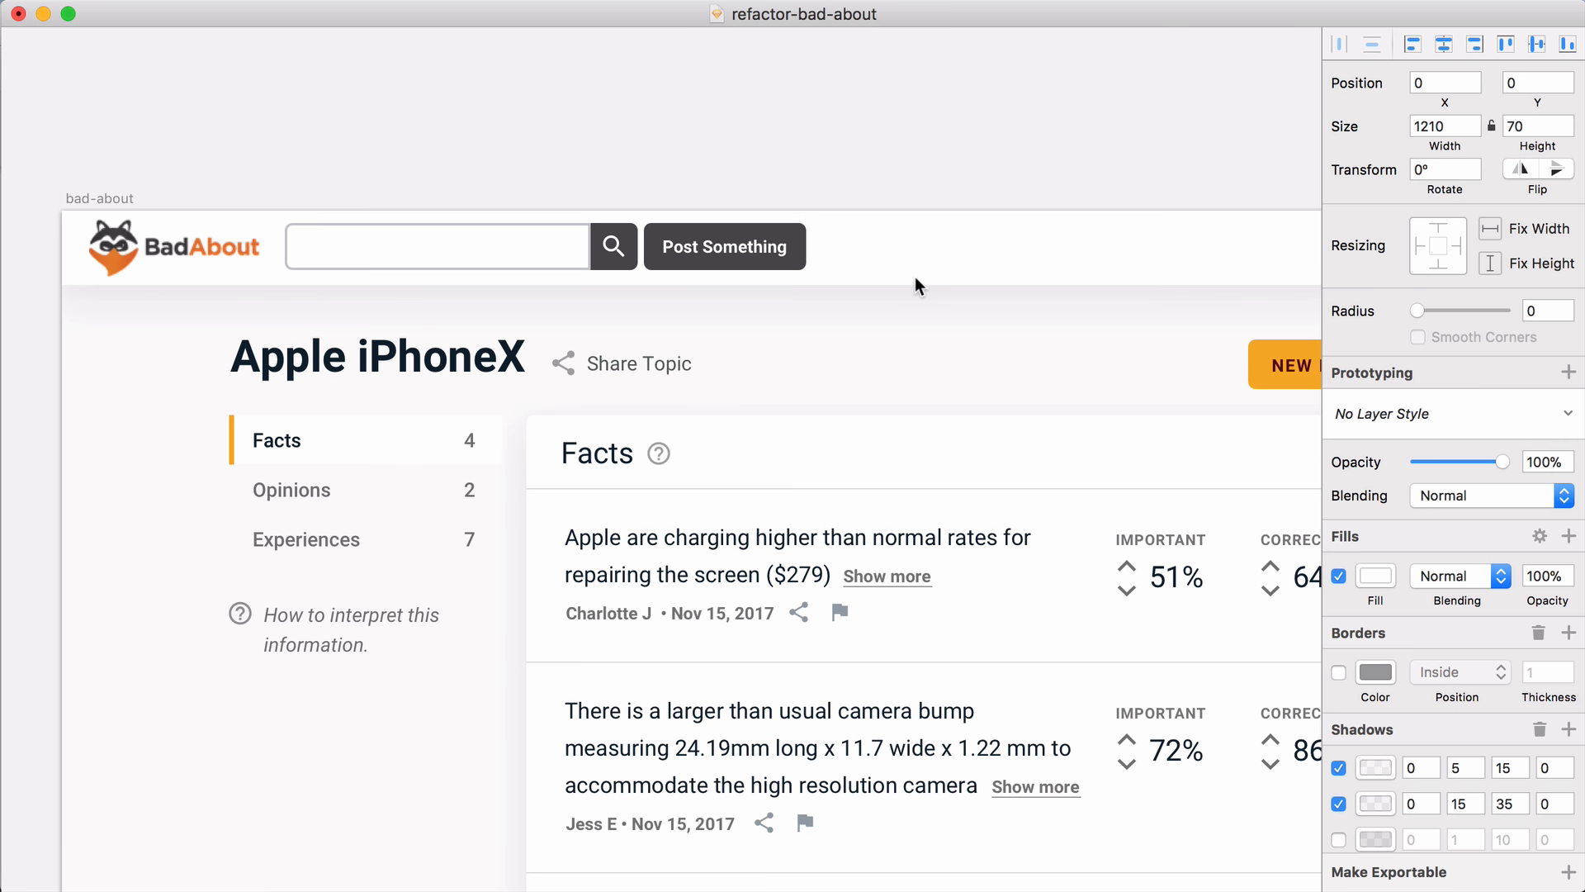
pyautogui.press('shift+super+Down')
pyautogui.press('super+Up')
pyautogui.press('super+Up')
# Step: Select all the header content, from the logo to SIGN IN, and move it down 10 px
pyautogui.moveTo(266, 171); pyautogui.dragTo(973, 257)
pyautogui.hscroll(3, 974, 257)
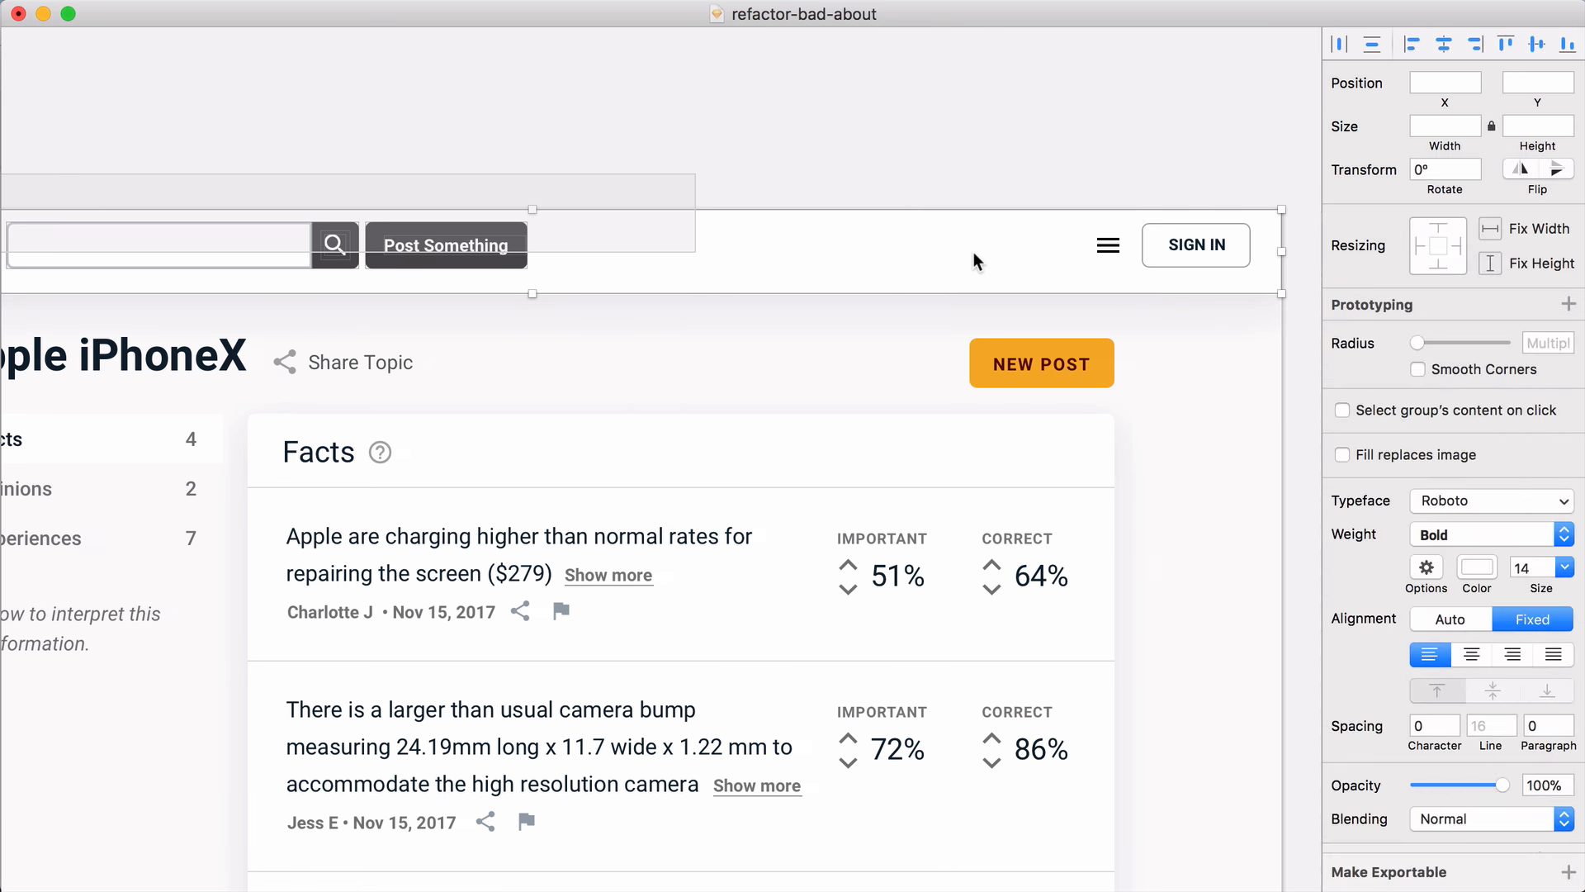
pyautogui.press('alt+super+2')
pyautogui.hscroll(-3, 587, 263)
pyautogui.scroll(-3, 589, 263)
pyautogui.moveTo(41, 55); pyautogui.dragTo(1523, 159)
pyautogui.hotkey('shift', 'Down')
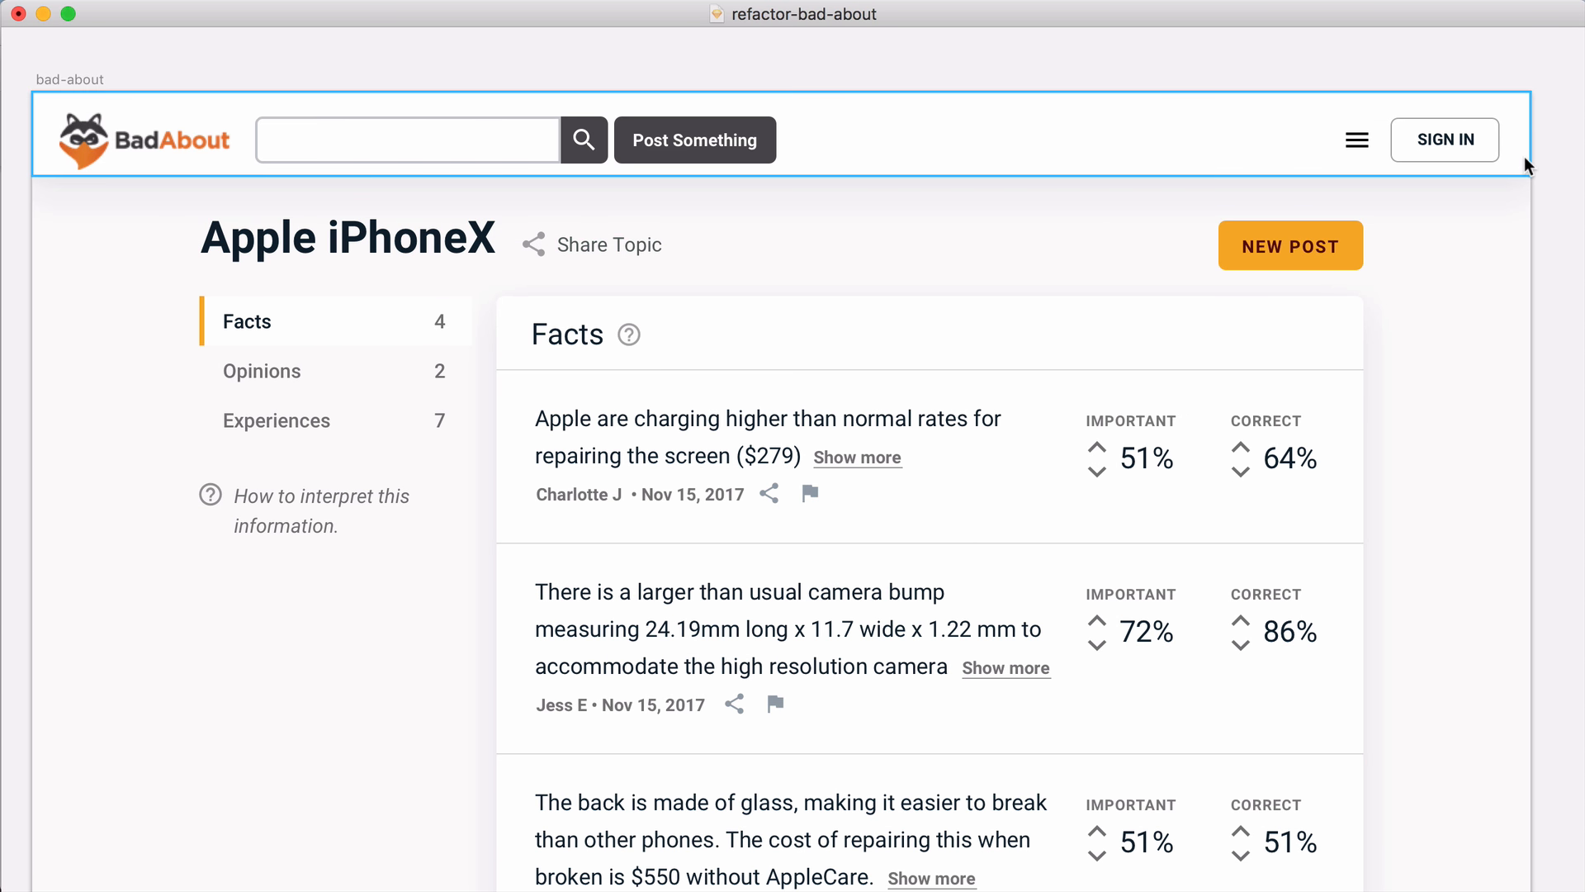
# Step: Nudge the header content up until it is vertically centred in the bar, with the SIGN IN button at Y 14
pyautogui.press('alt+super+2')
pyautogui.hscroll(3, 1018, 196)
pyautogui.press('Up')
pyautogui.press('Up')
pyautogui.press('Up')
pyautogui.press('Up')
pyautogui.press('Up')
pyautogui.click(1197, 110)
pyautogui.press('Up')
pyautogui.press('Up')
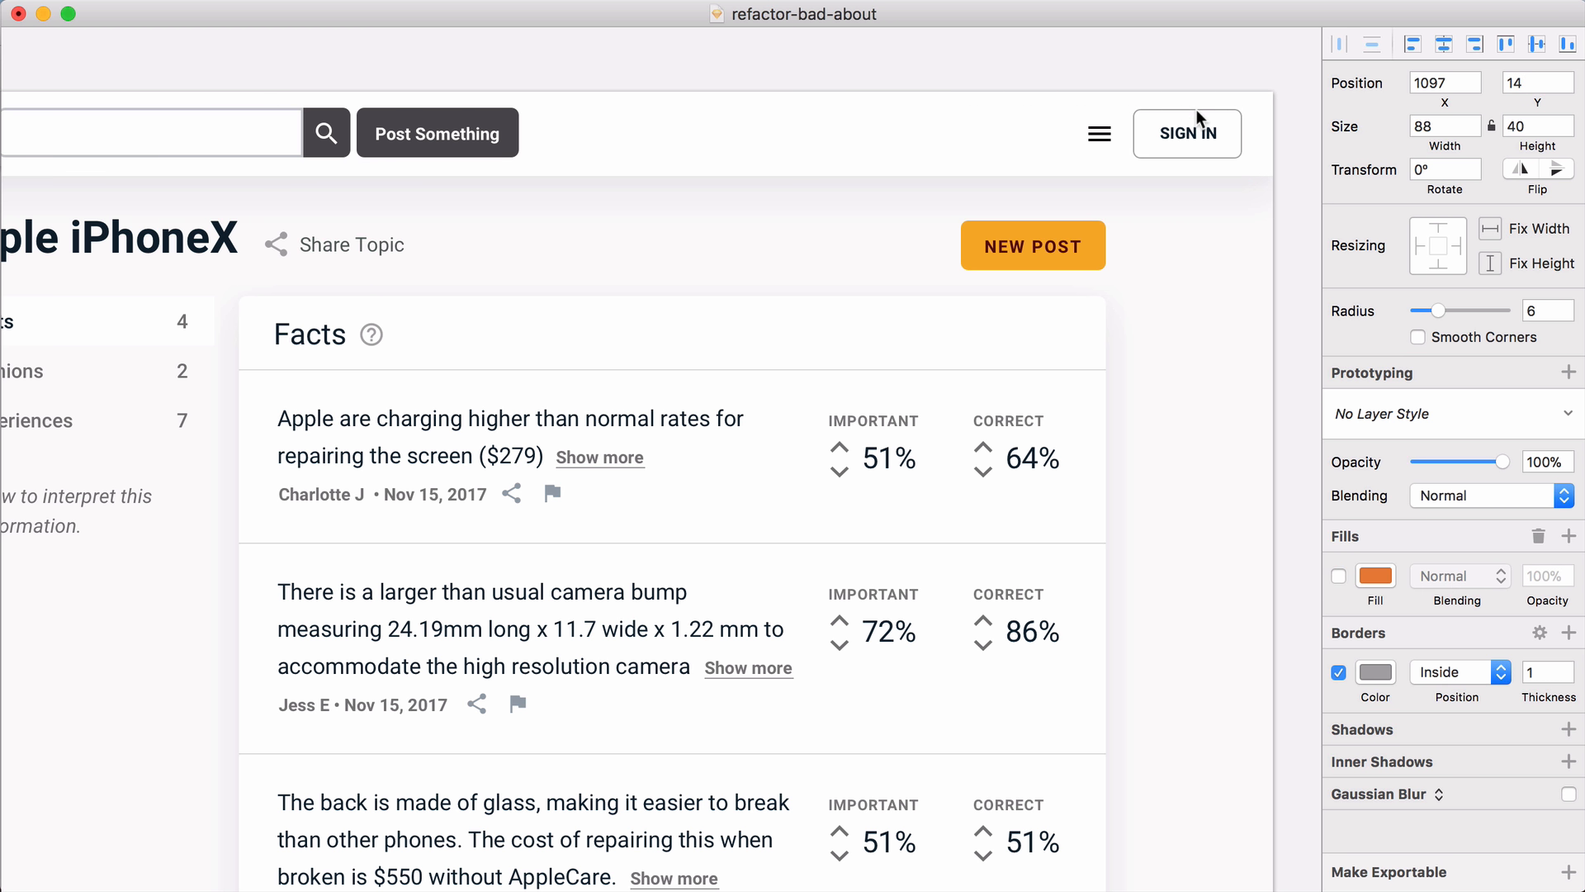
# Step: Replace the dark search button with a 6E6E6E search icon inside a widened search field
pyautogui.hscroll(-3, 1196, 109)
pyautogui.press('alt+super+2')
pyautogui.hscroll(-3, 1192, 117)
pyautogui.click(632, 82)
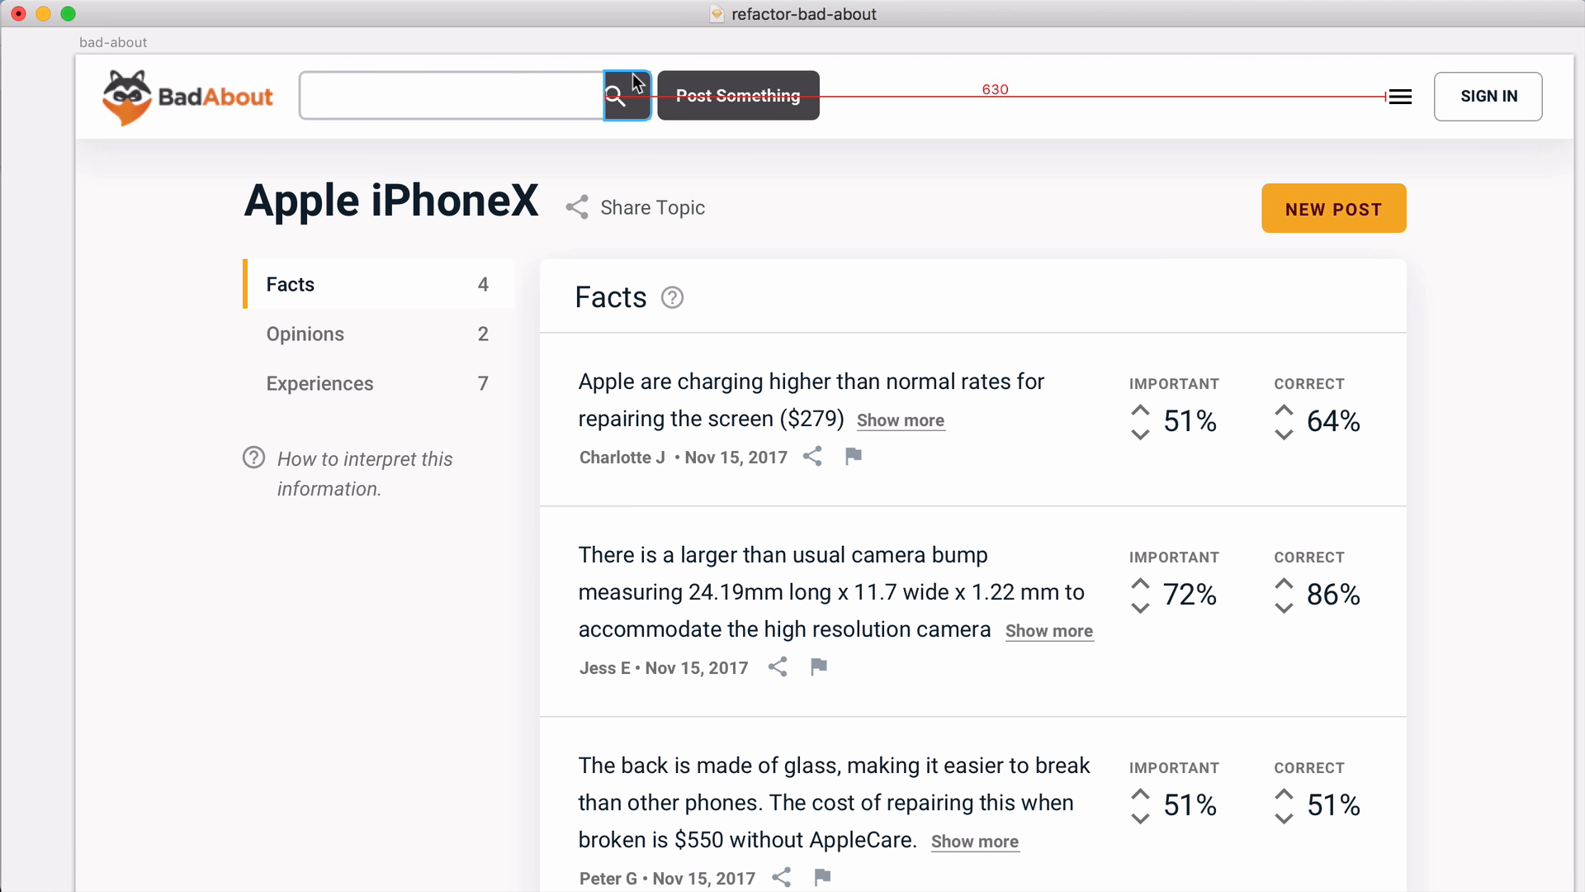
pyautogui.press('Delete')
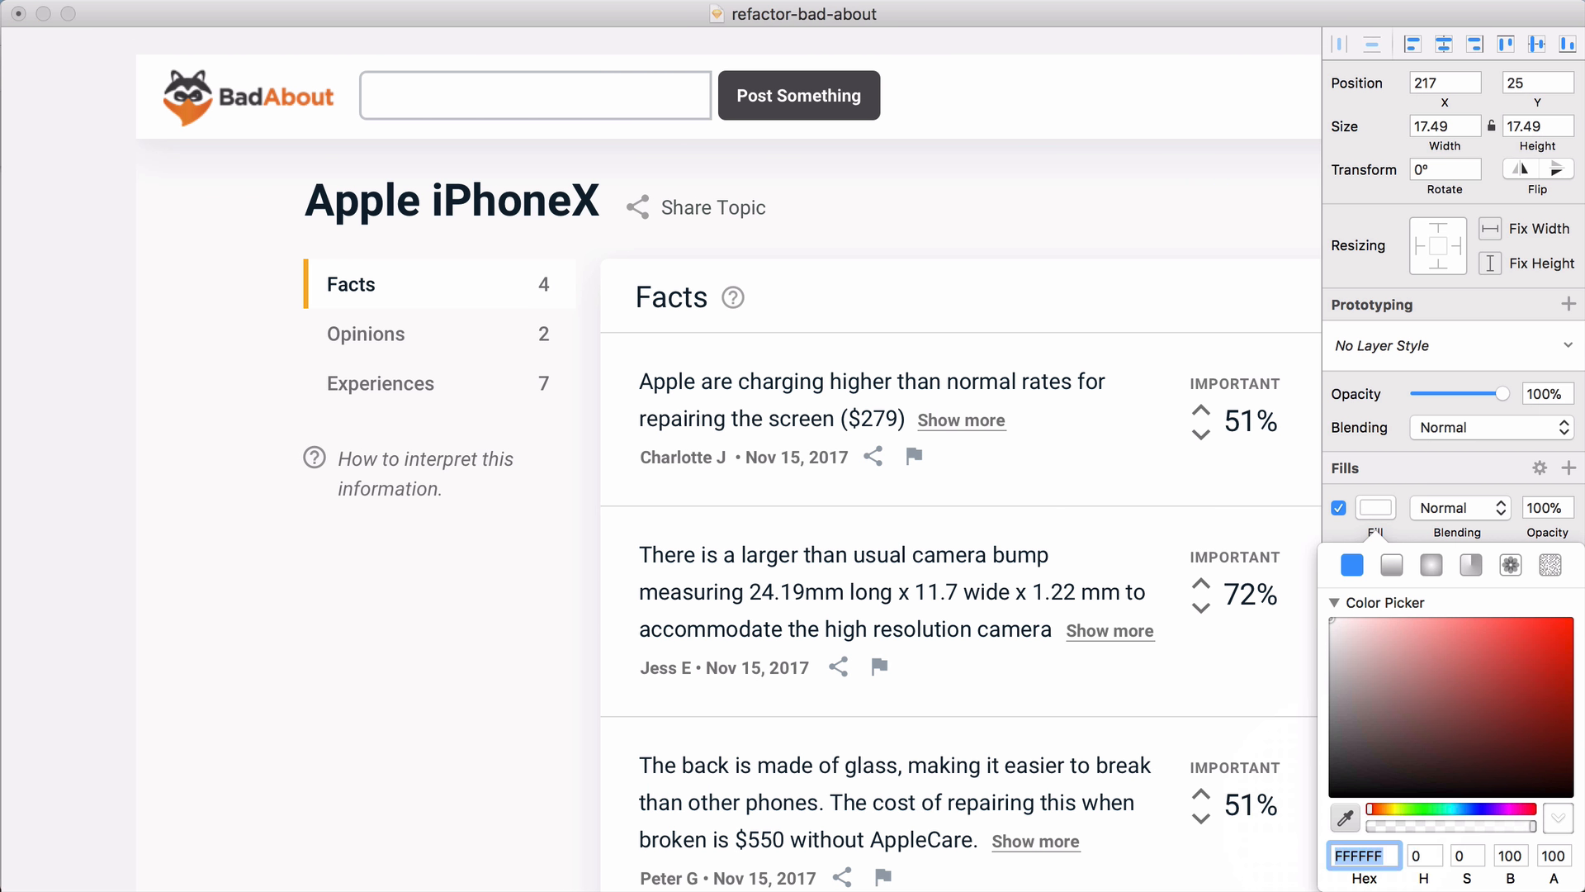
pyautogui.write('6E6E6E')
pyautogui.press('Return')
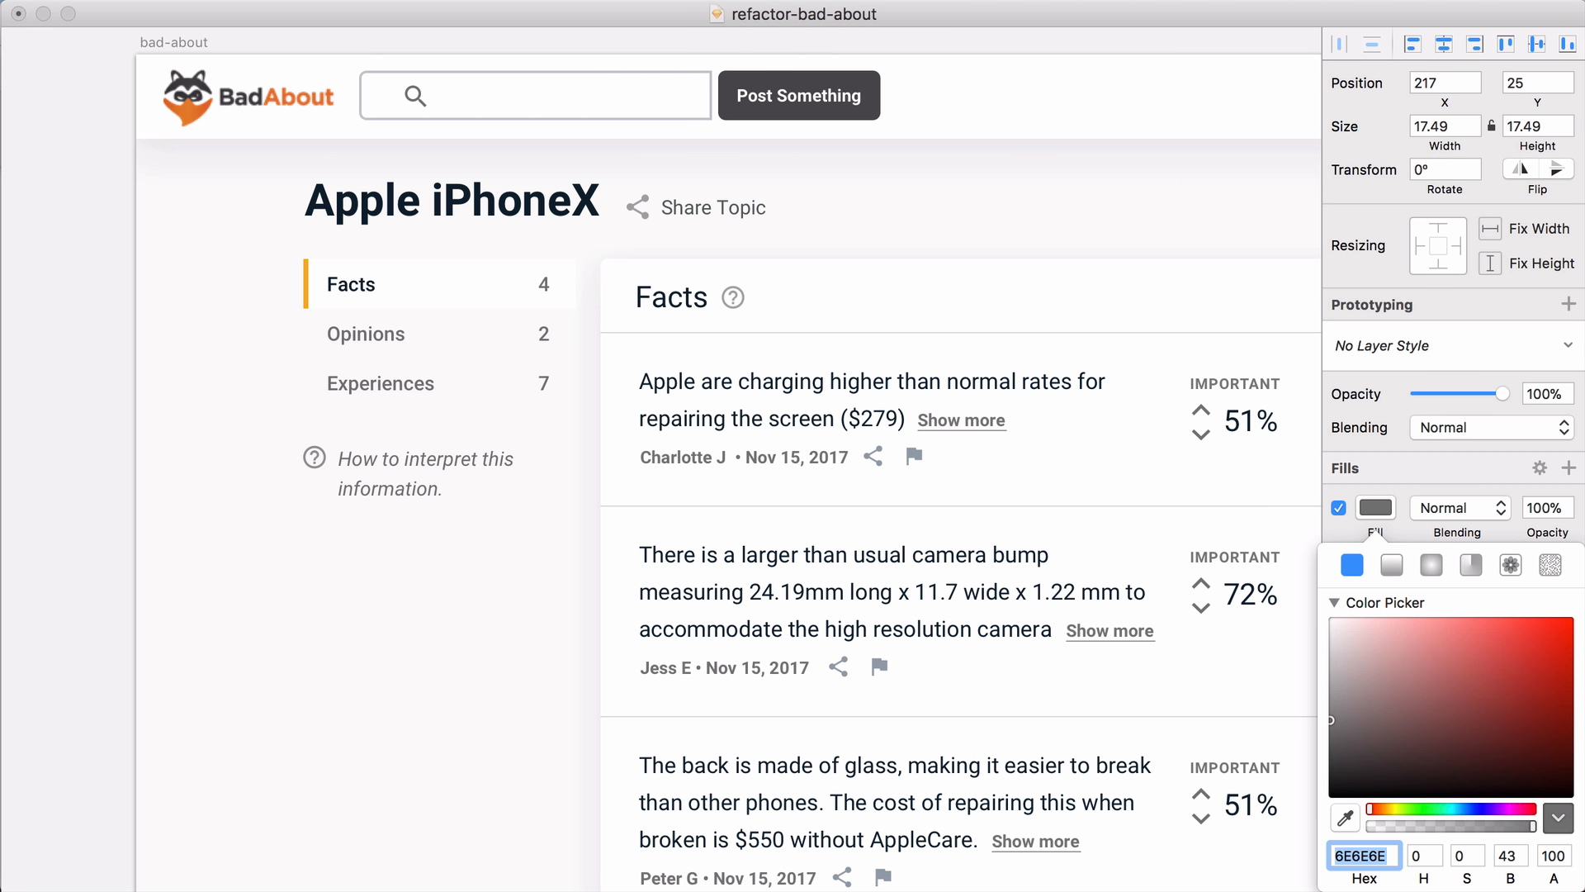
pyautogui.click(419, 97)
pyautogui.hotkey('shift', 'Left')
pyautogui.hotkey('shift', 'Left')
pyautogui.press('Escape')
pyautogui.press('super+z')
pyautogui.press('super+z')
# Step: Move the search icon to X 193 and restyle the search field as a borderless light grey box with the placeholder Search Topics
pyautogui.click(419, 102)
pyautogui.hotkey('shift', 'Left')
pyautogui.hotkey('shift', 'Left')
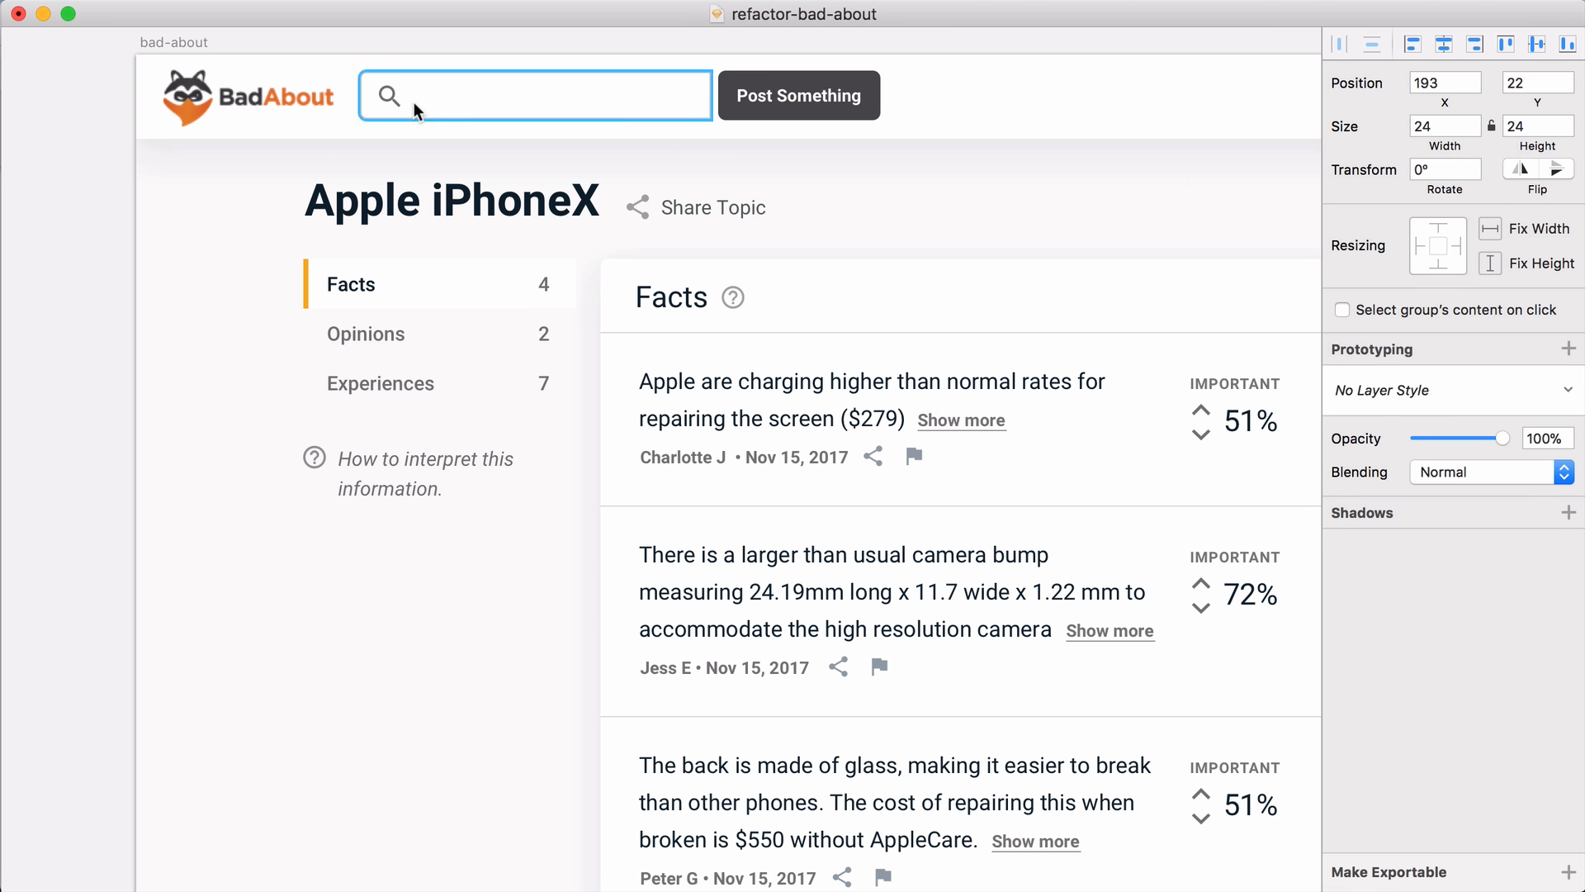
pyautogui.click(415, 102)
pyautogui.click(1536, 313)
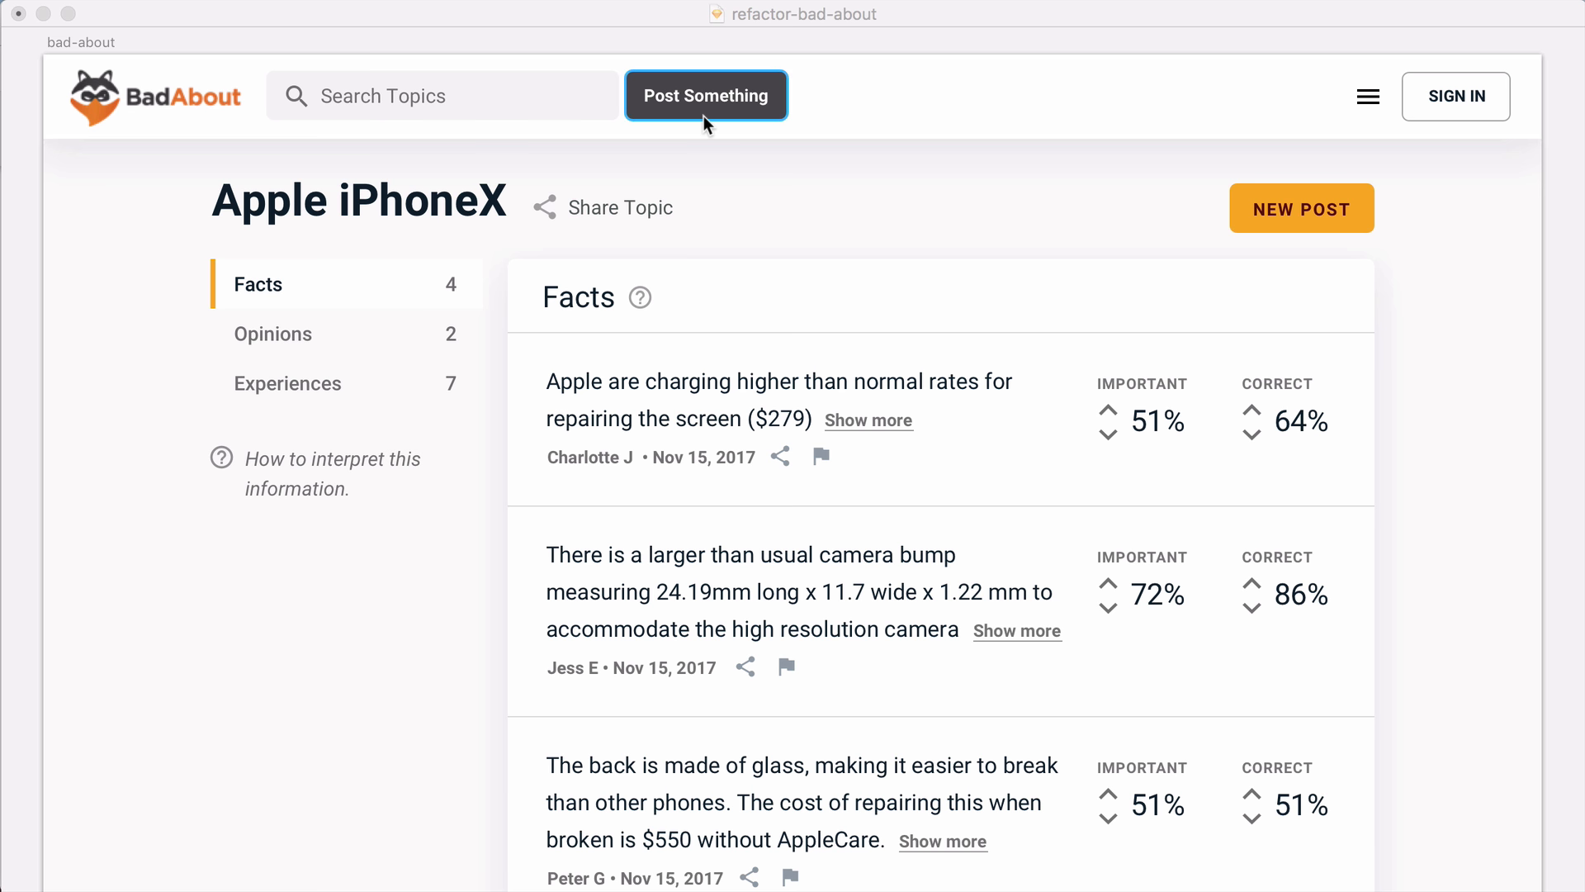
# Step: Relabel the Post Something button as New Topic and narrow its text box to 88 px
pyautogui.click(703, 116)
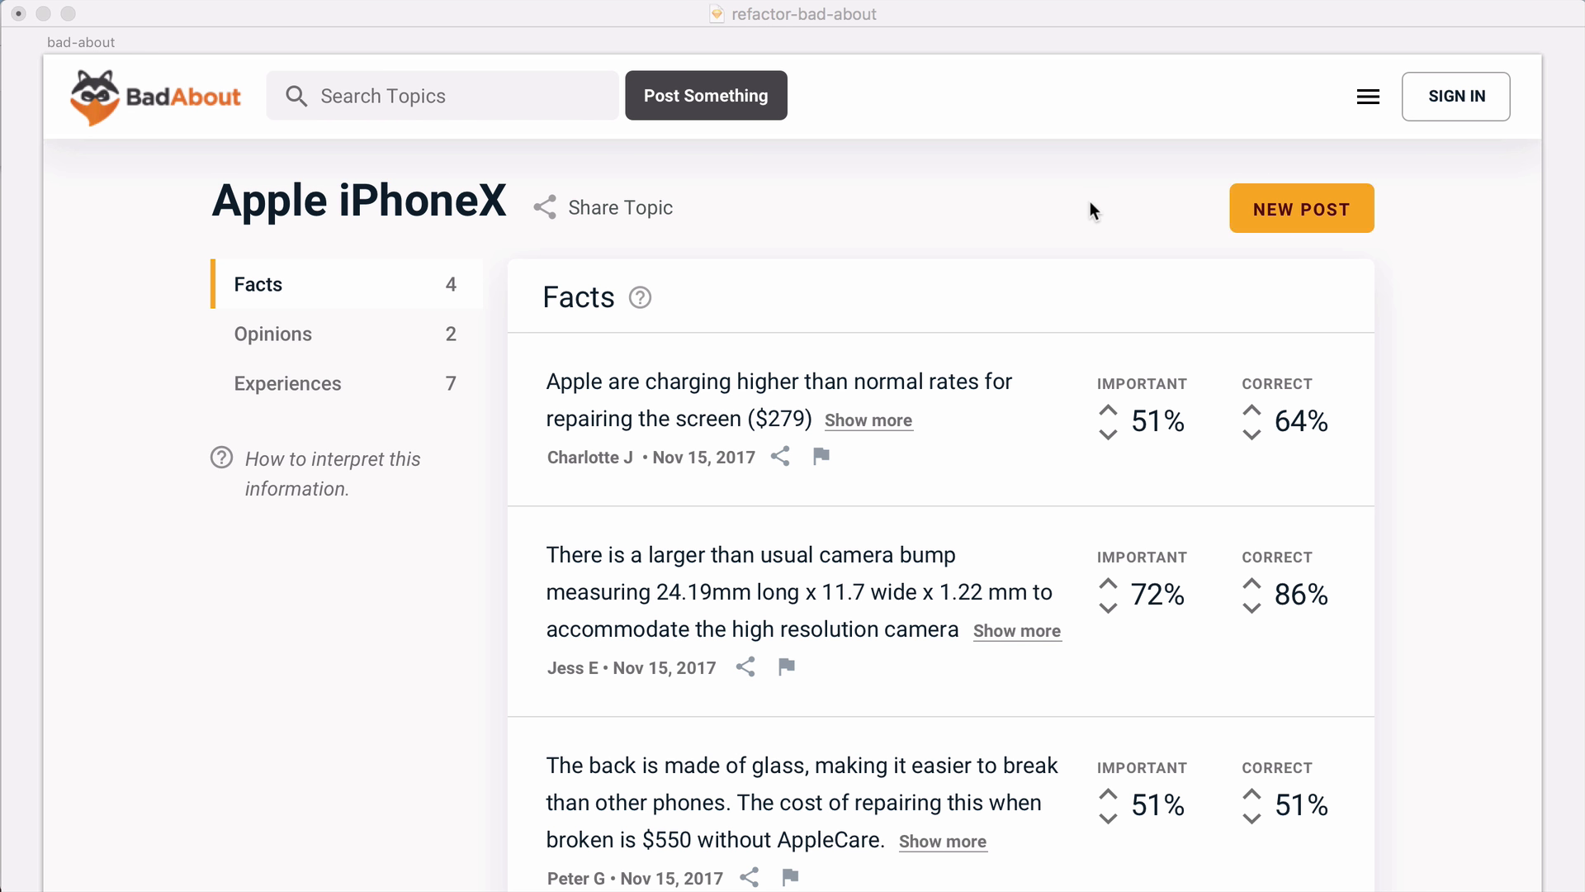
pyautogui.tripleClick(713, 97)
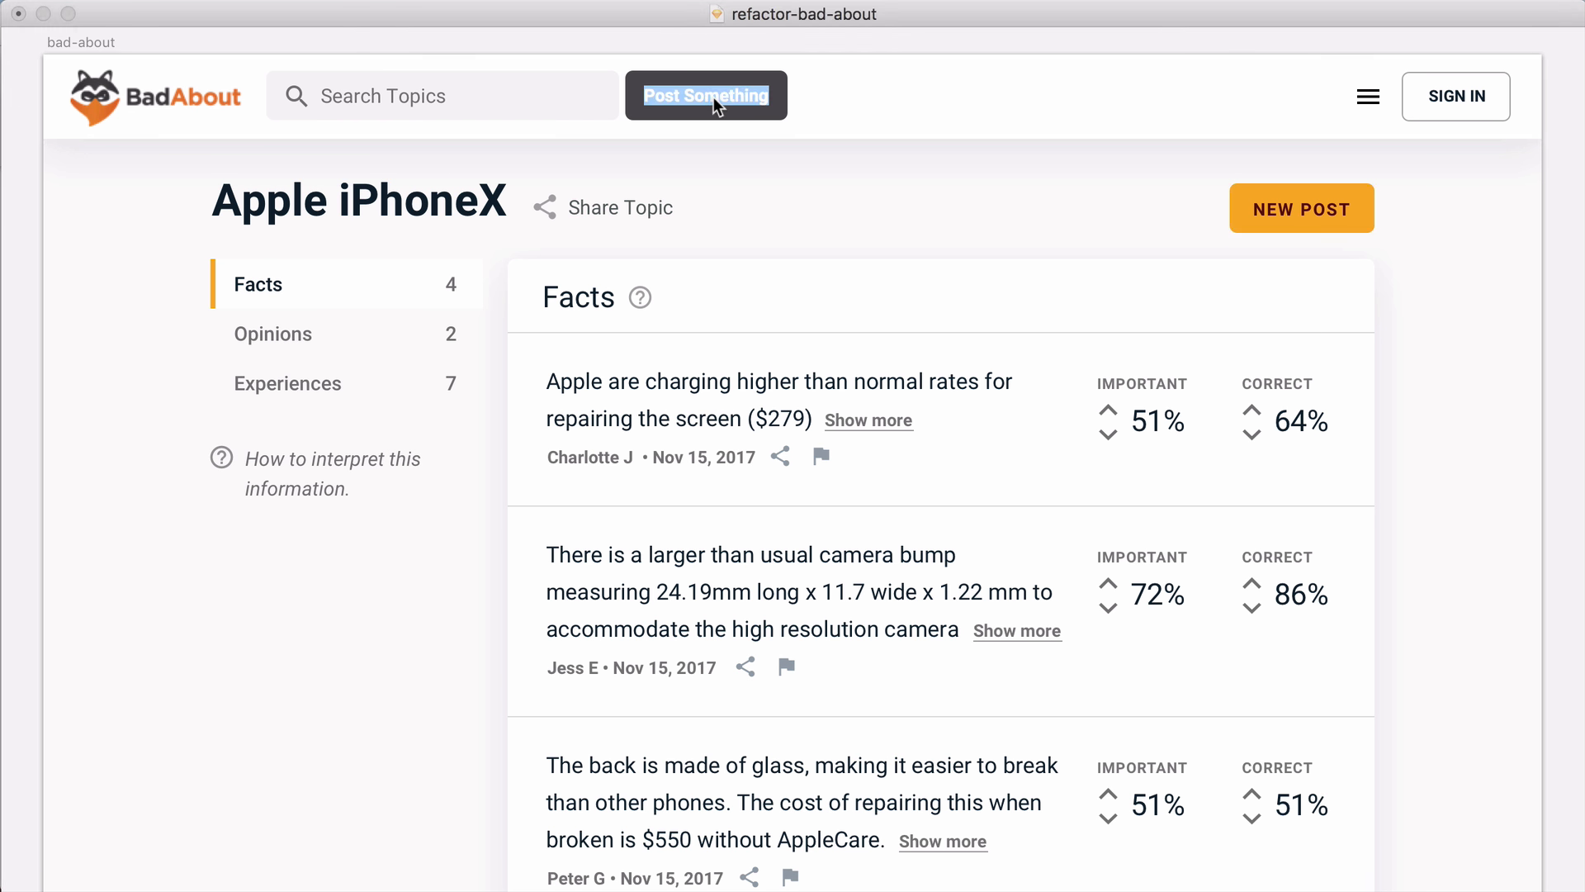
pyautogui.click(801, 101)
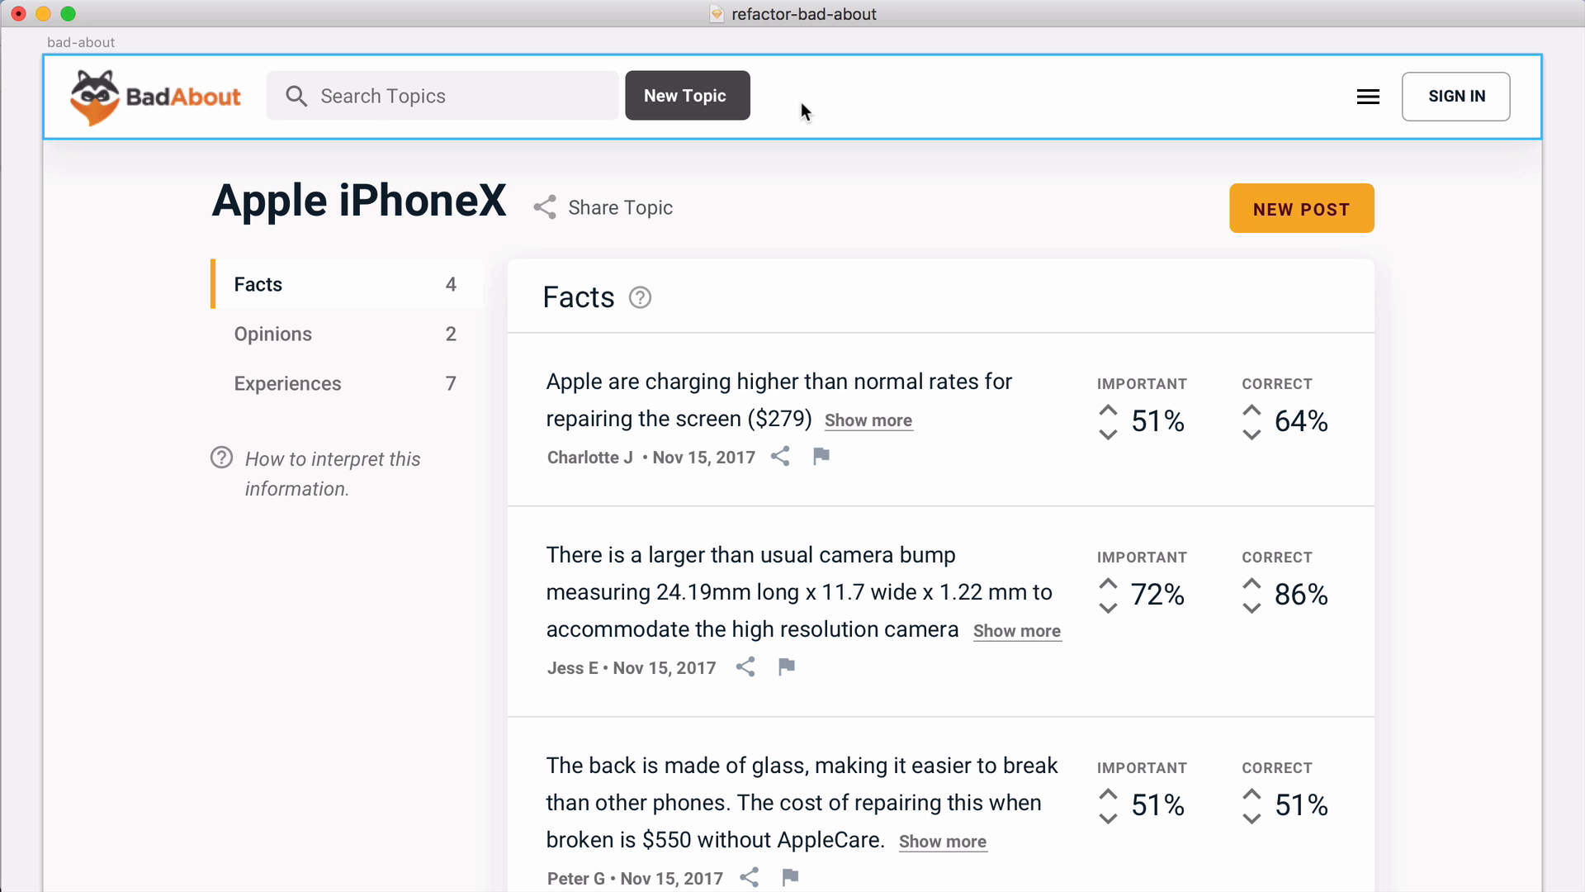
pyautogui.click(736, 96)
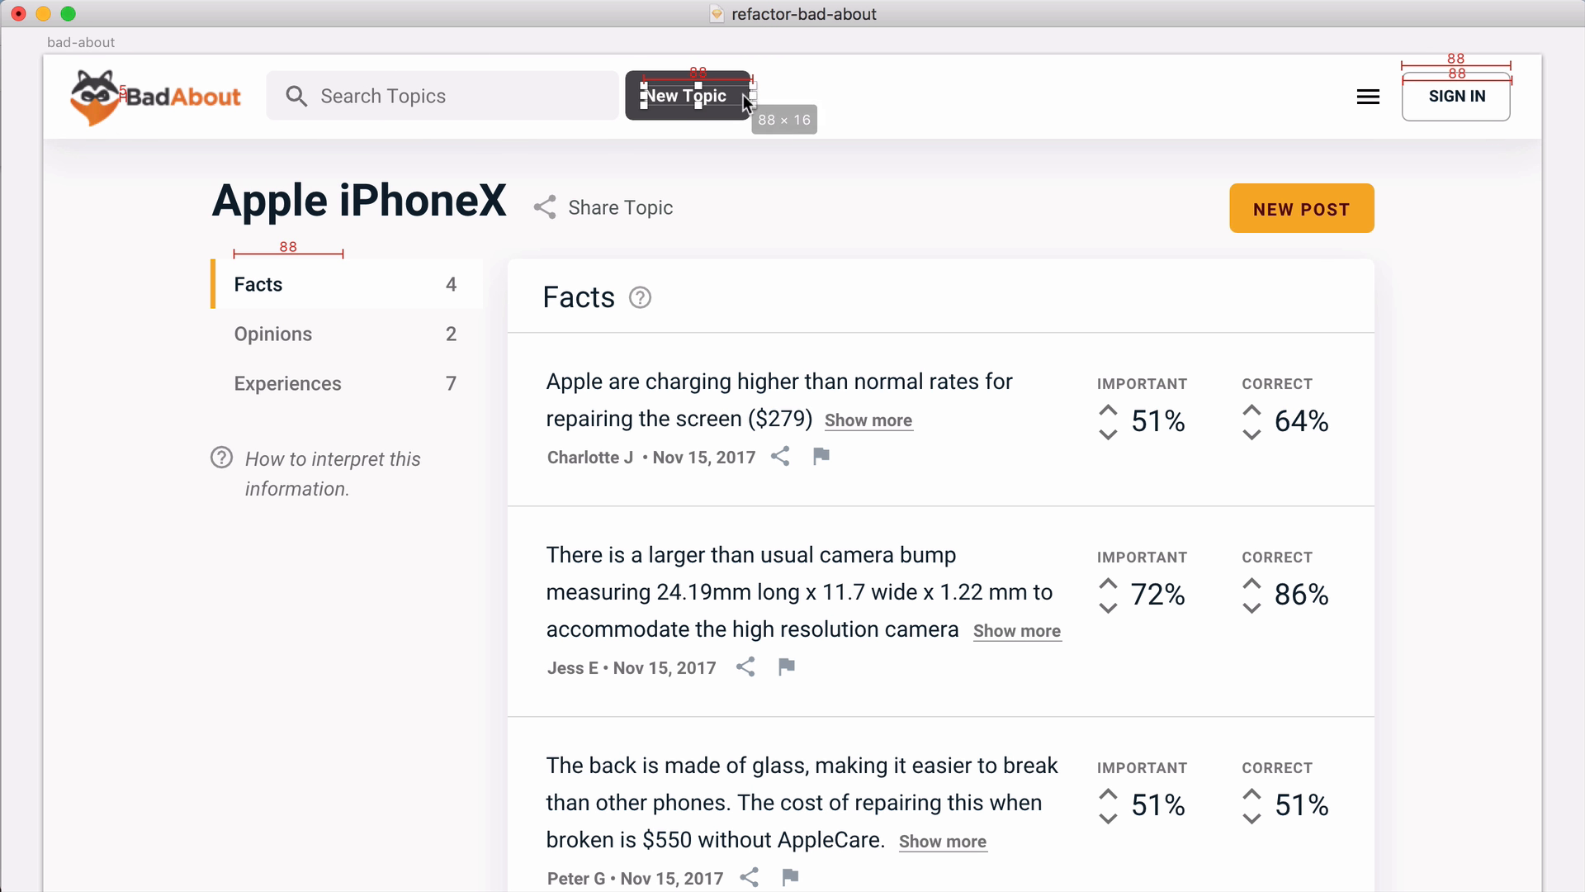
# Step: Delete the dark background behind the New Topic label and set the label's text colour to 0C1E29
pyautogui.click(730, 73)
pyautogui.press('BackSpace')
pyautogui.click(696, 94)
pyautogui.press('alt+super+2')
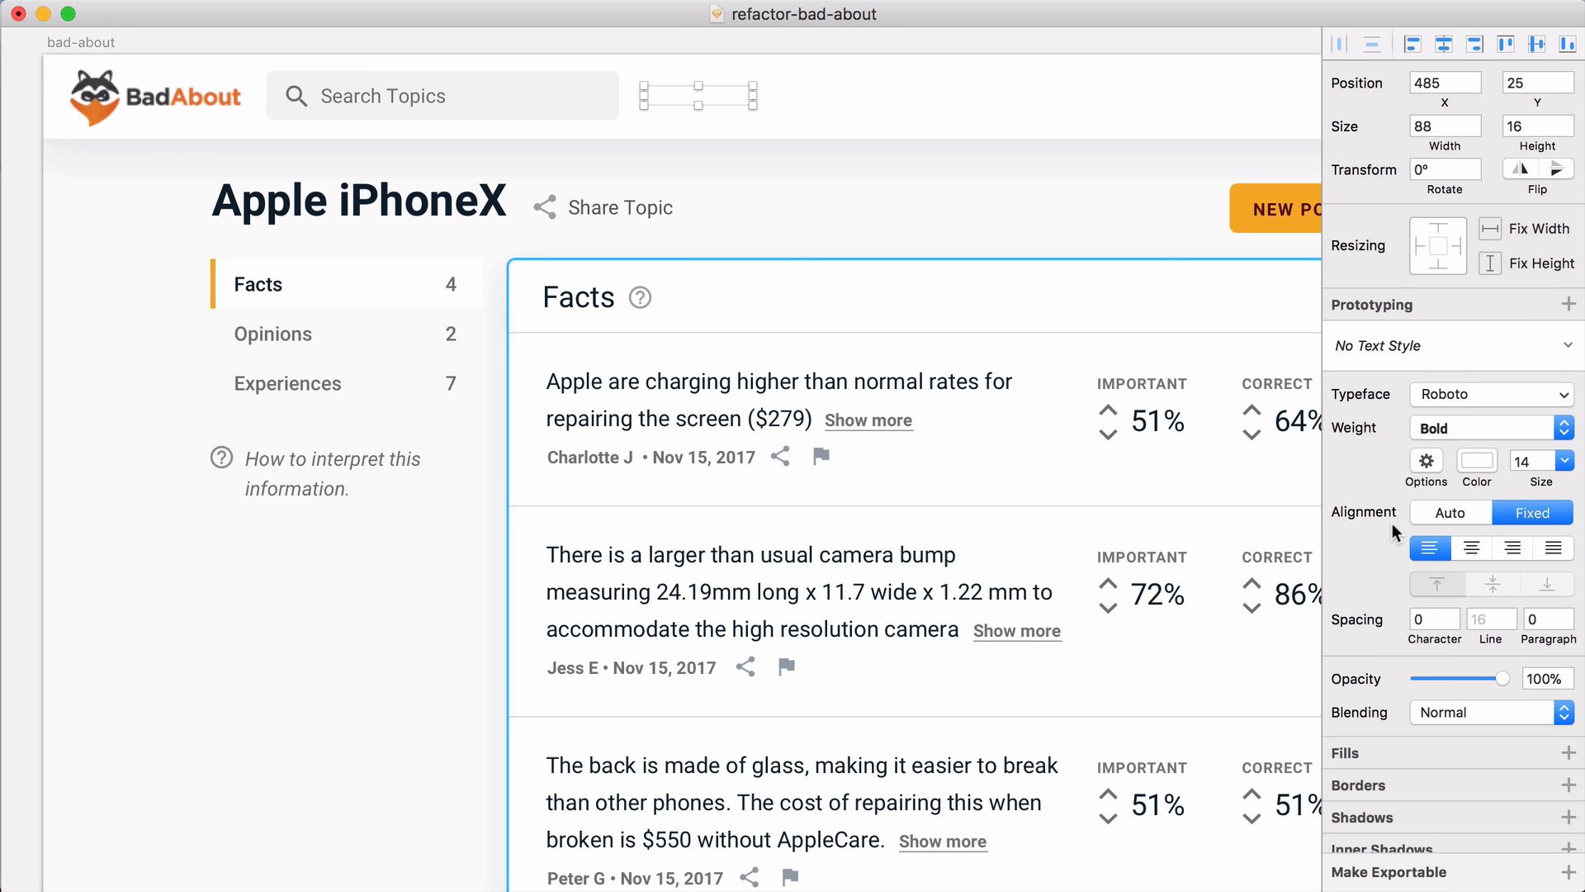
pyautogui.click(1474, 458)
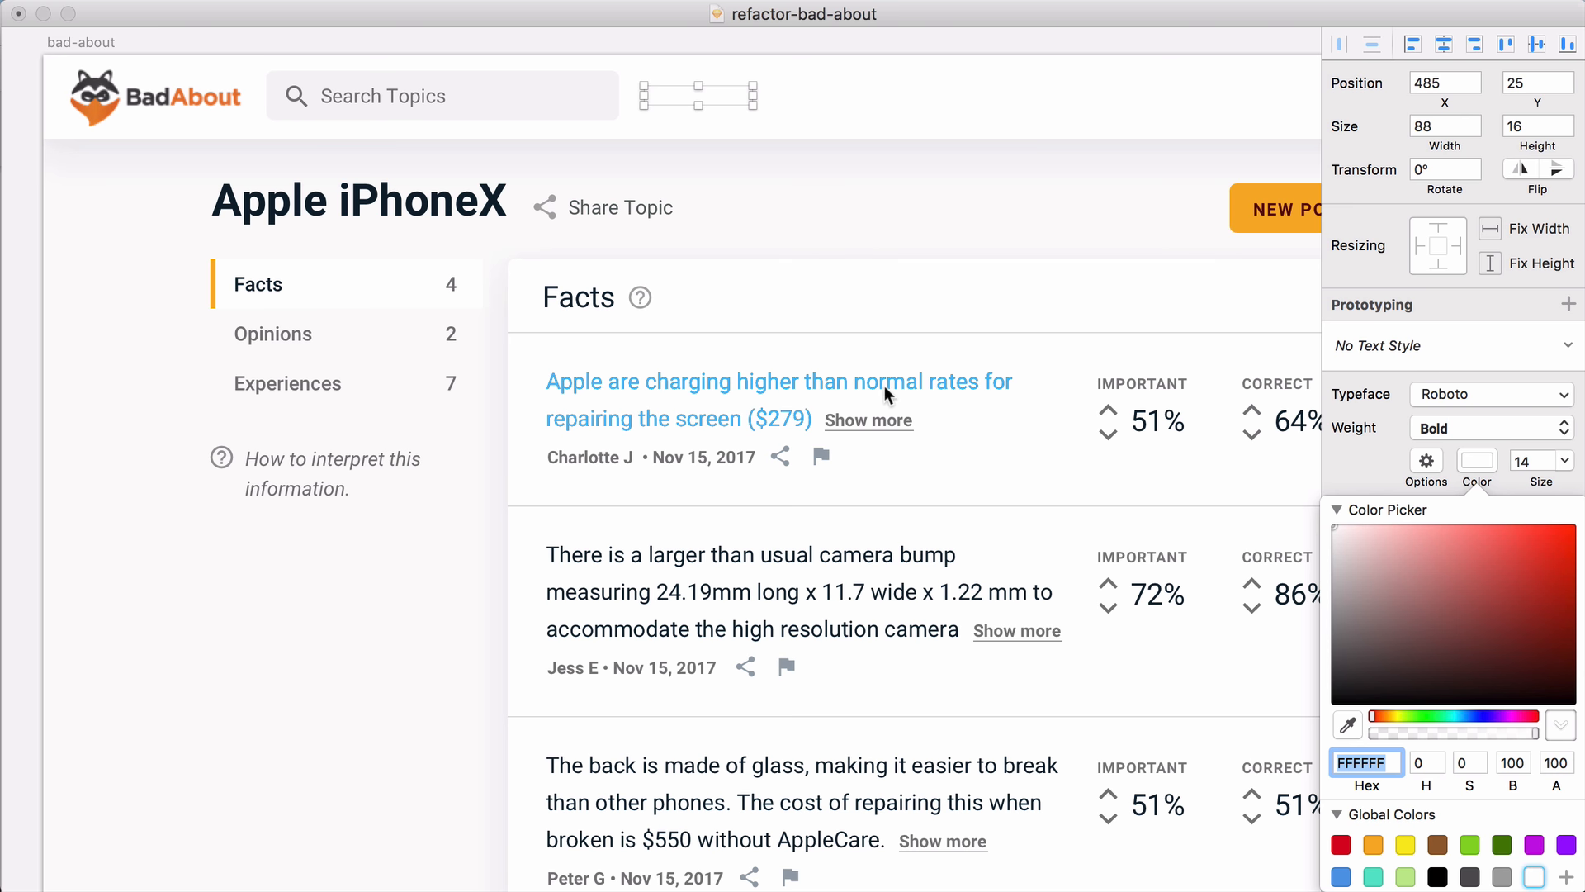
pyautogui.click(884, 385)
pyautogui.click(1477, 461)
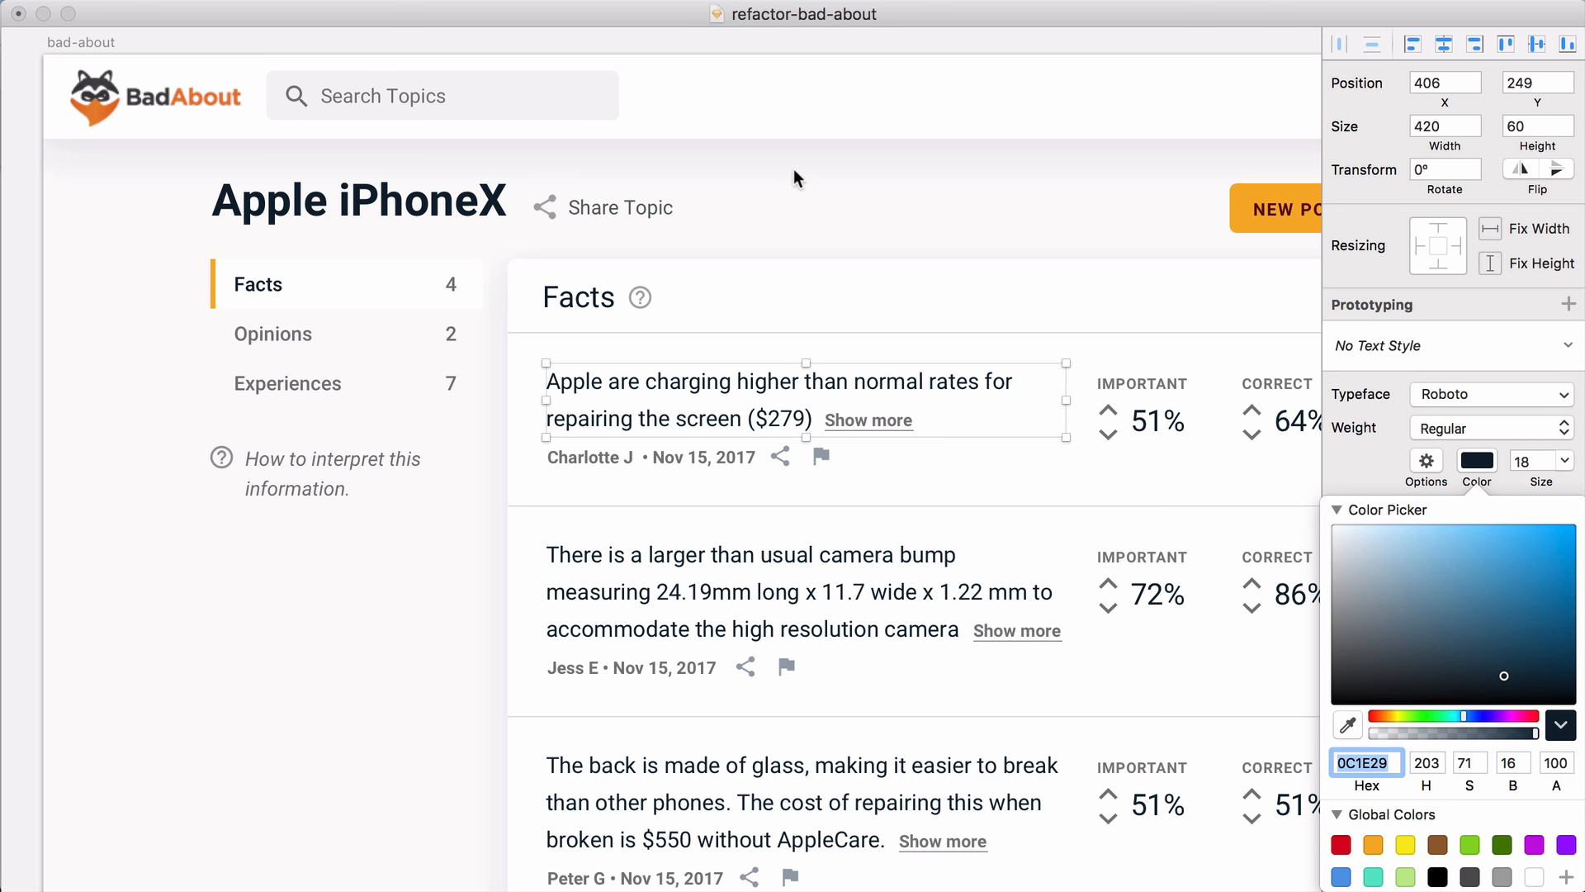
pyautogui.click(680, 87)
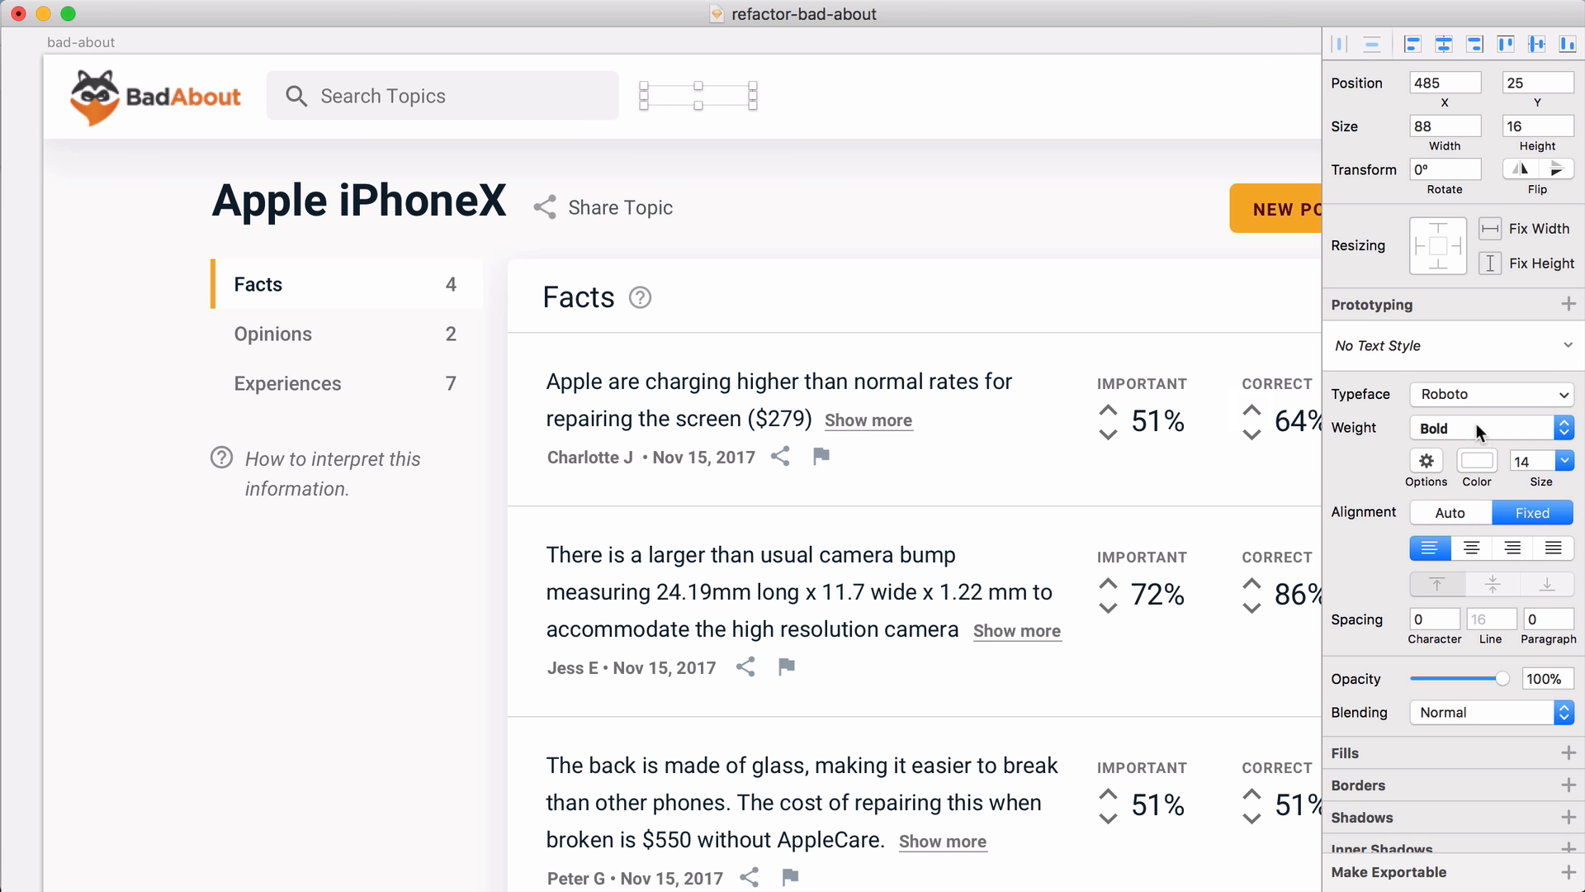
pyautogui.click(1477, 461)
pyautogui.write('0C1E29')
pyautogui.press('Return')
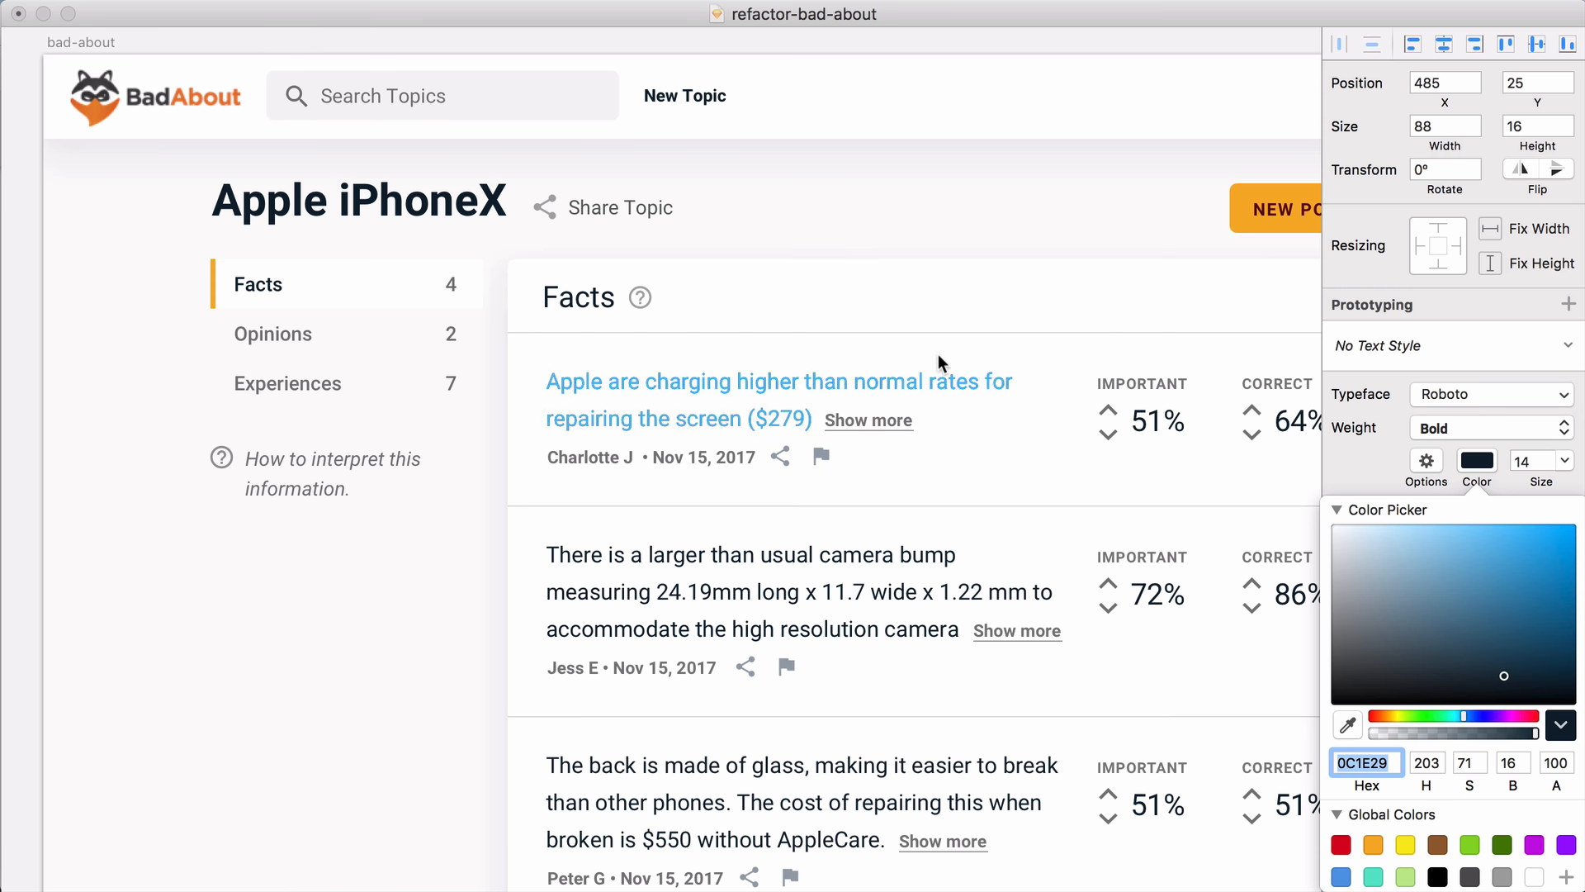
# Step: Move the New Topic label right to X 505
pyautogui.click(798, 164)
pyautogui.click(709, 104)
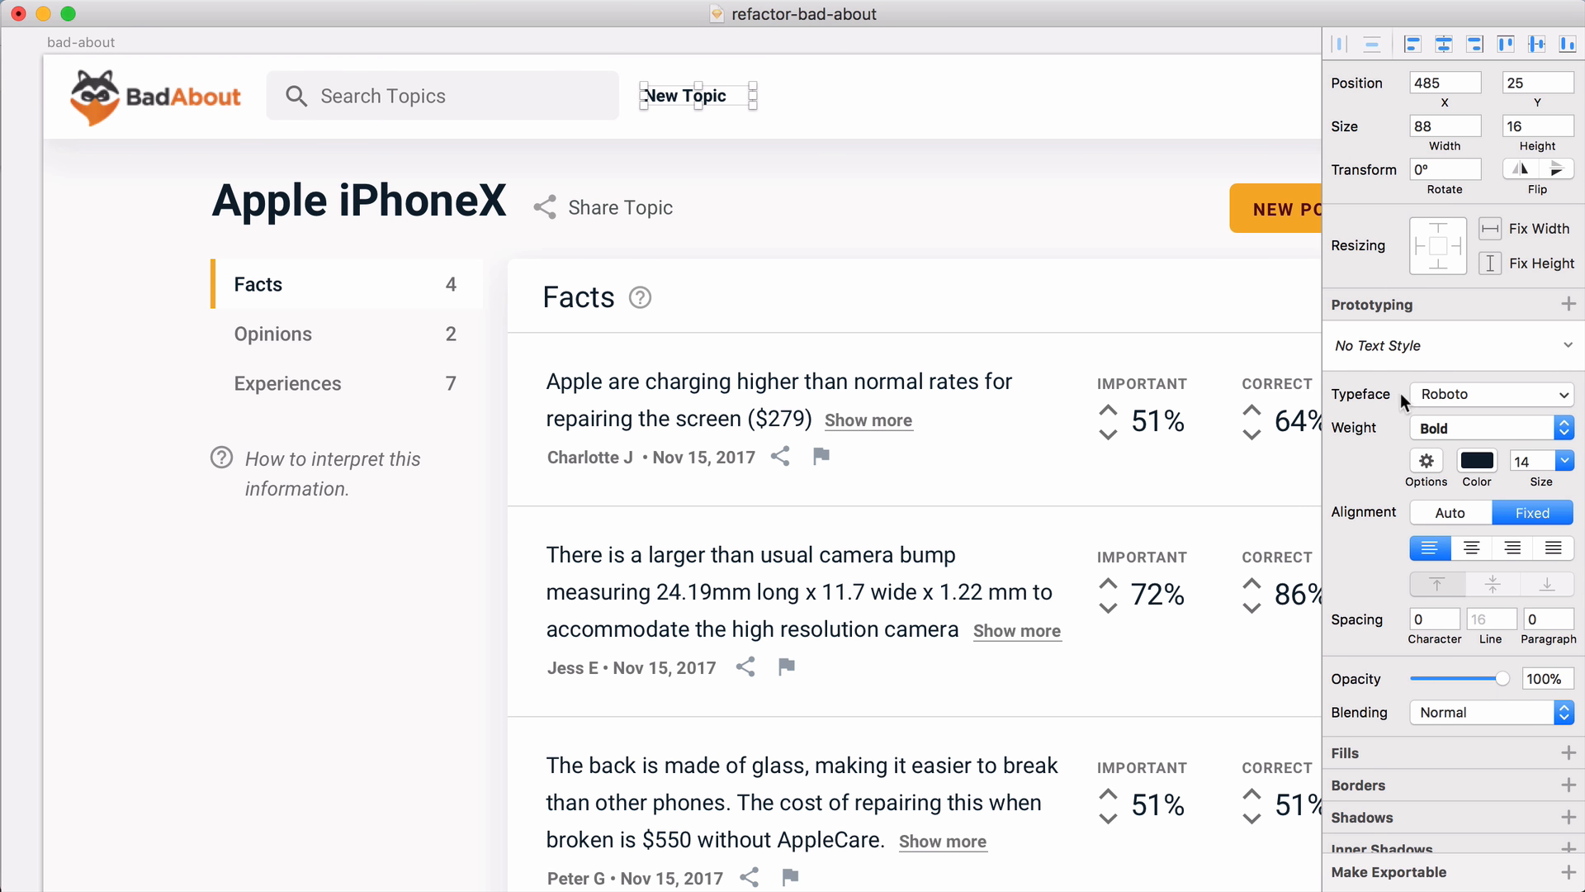
pyautogui.hotkey('shift', 'Right')
pyautogui.hotkey('shift', 'Right')
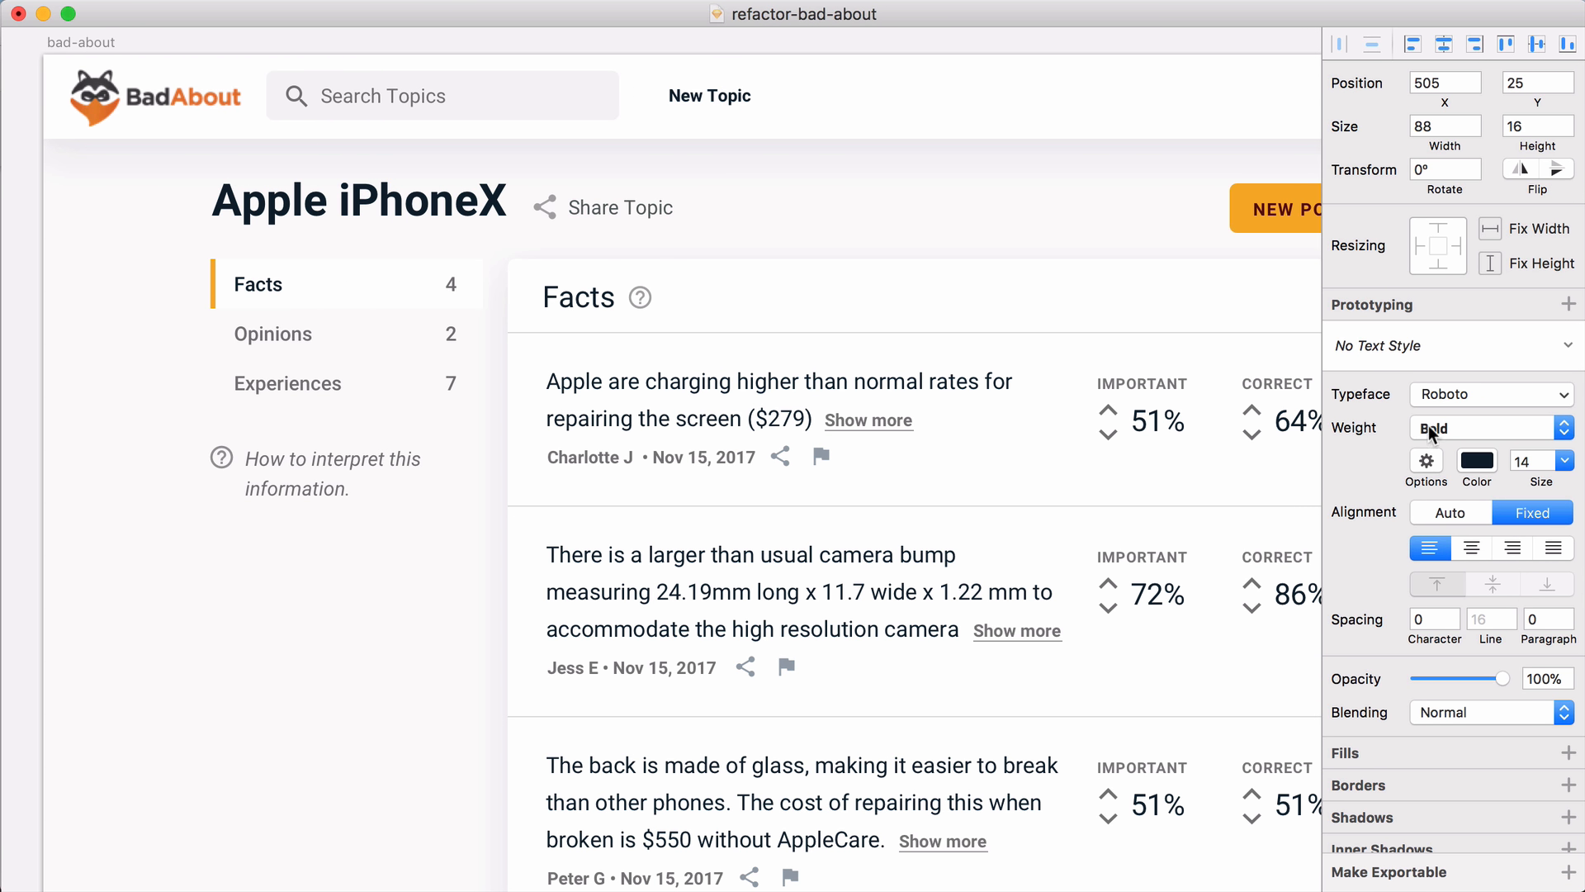
# Step: Paste a plus icon just before the New Topic label and restyle the label as larger text in regular weight
pyautogui.press('super+Tab')
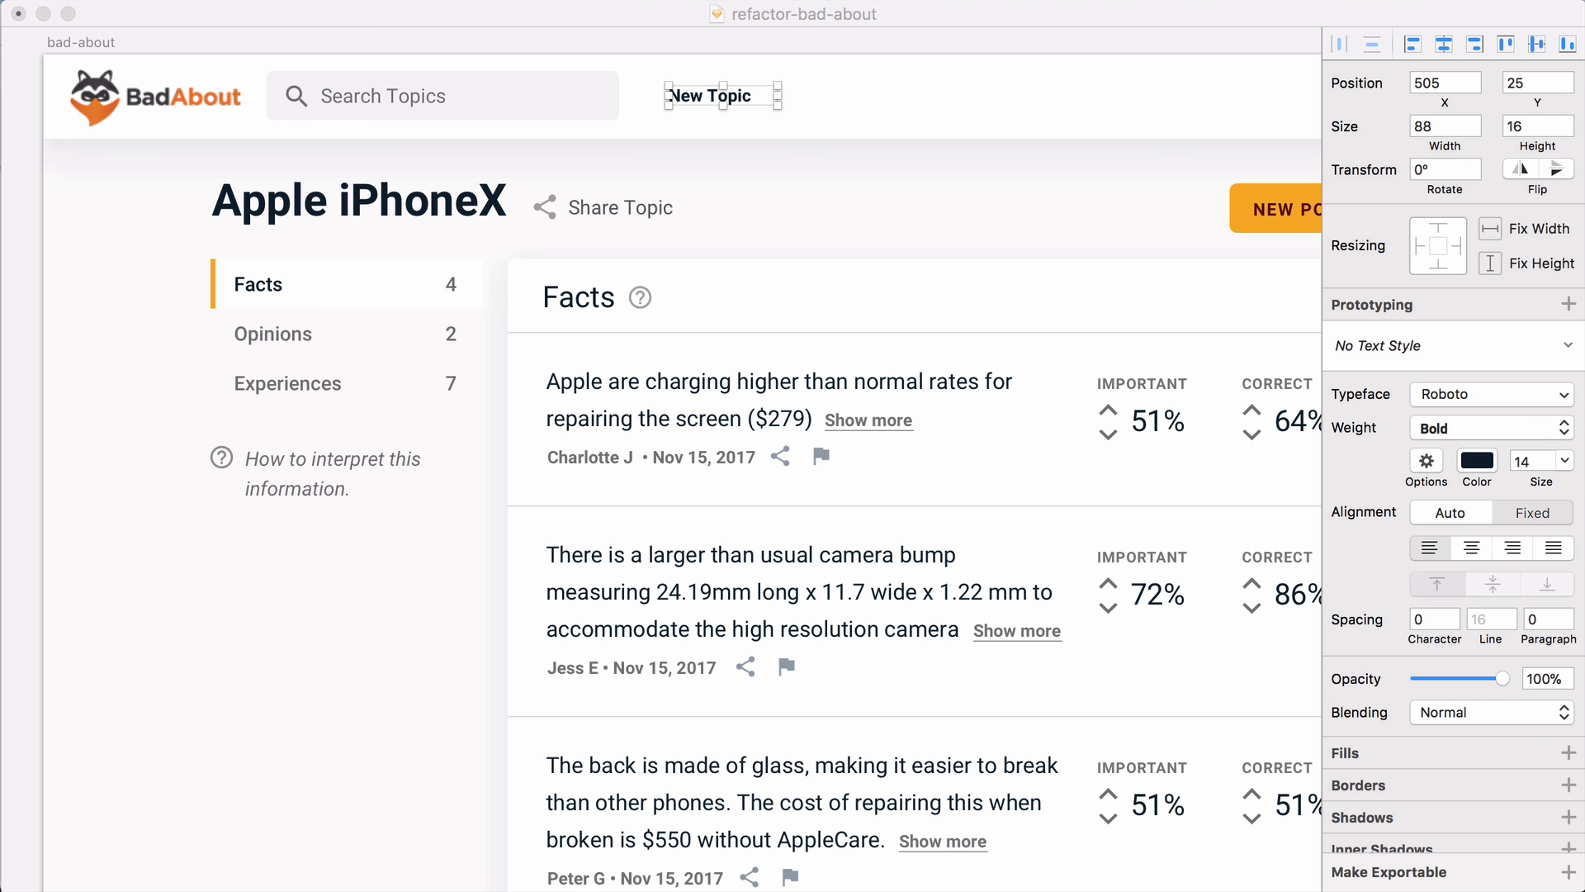
pyautogui.click(627, 217)
pyautogui.click(698, 91)
pyautogui.press('super+v')
pyautogui.hotkey('shift', 'Left')
pyautogui.hotkey('shift', 'Left')
pyautogui.hotkey('shift', 'Left')
pyautogui.hotkey('shift', 'Left')
pyautogui.hotkey('shift', 'Left')
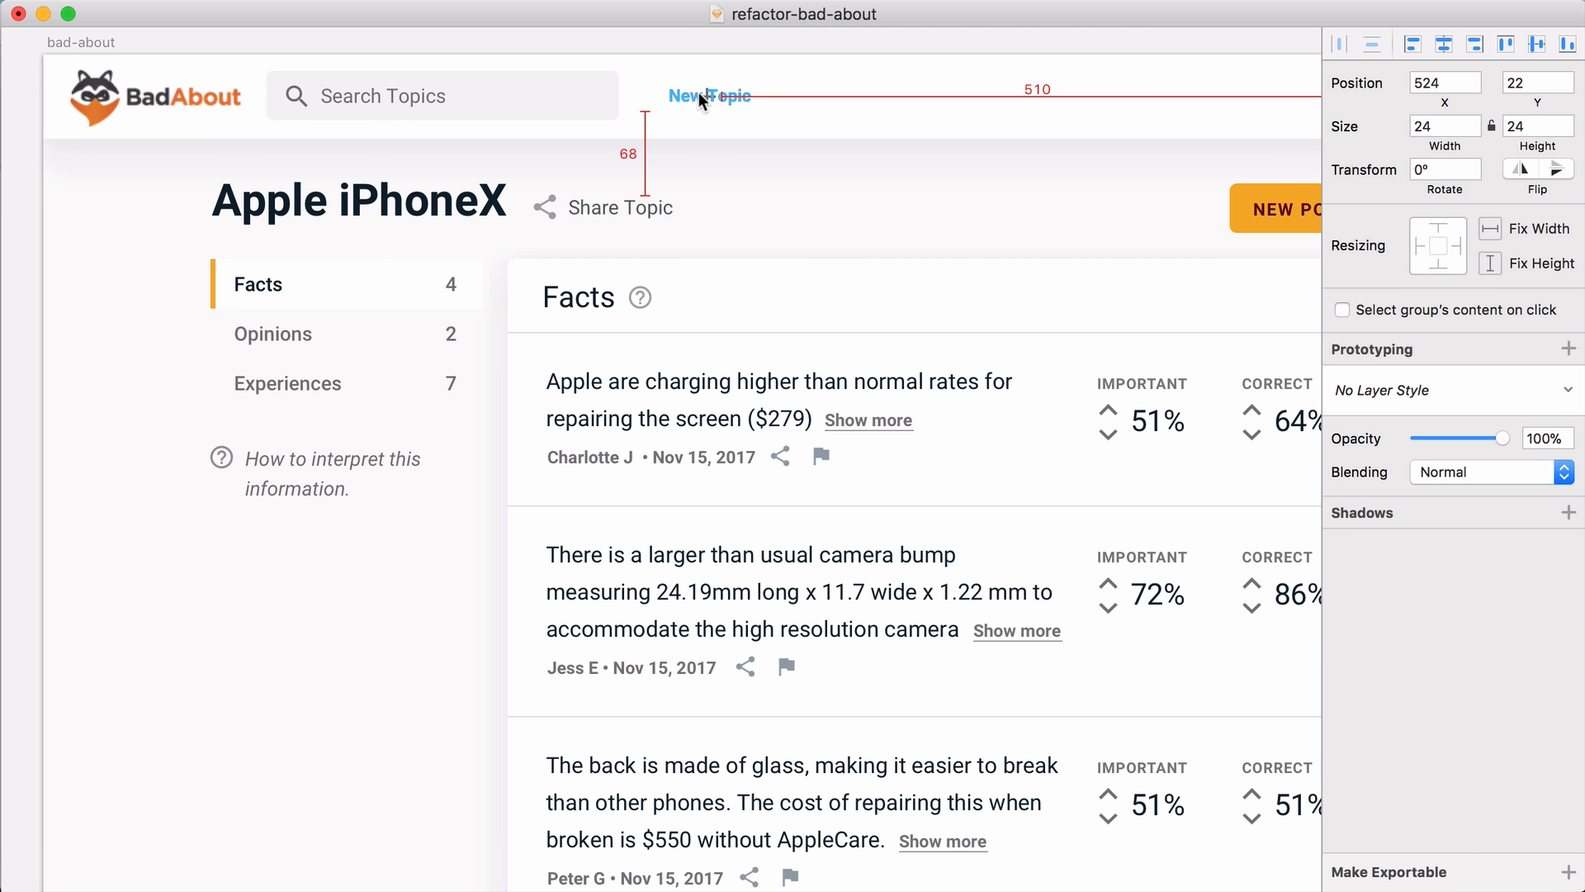
pyautogui.hotkey('shift', 'Left')
pyautogui.hotkey('shift', 'Left')
pyautogui.hotkey('shift', 'Right')
pyautogui.click(698, 92)
pyautogui.click(1537, 460)
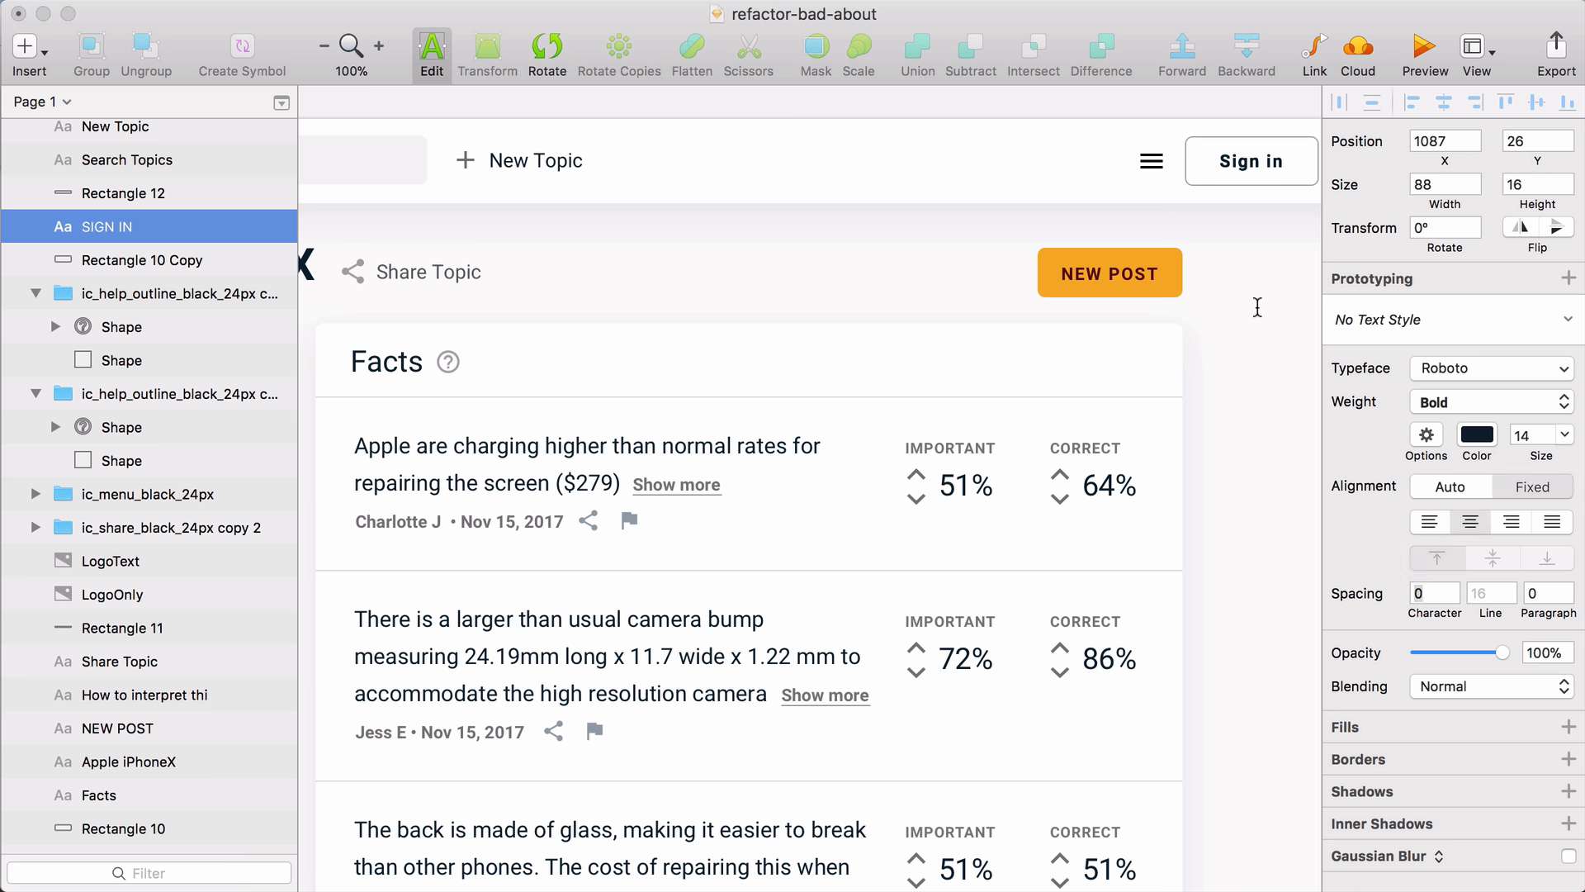
# Step: Relabel the header's sign-in button as Sign in, with Regular weight and text size 16
pyautogui.click(1252, 161)
pyautogui.click(1434, 677)
pyautogui.click(1188, 563)
pyautogui.click(1242, 164)
pyautogui.click(1478, 486)
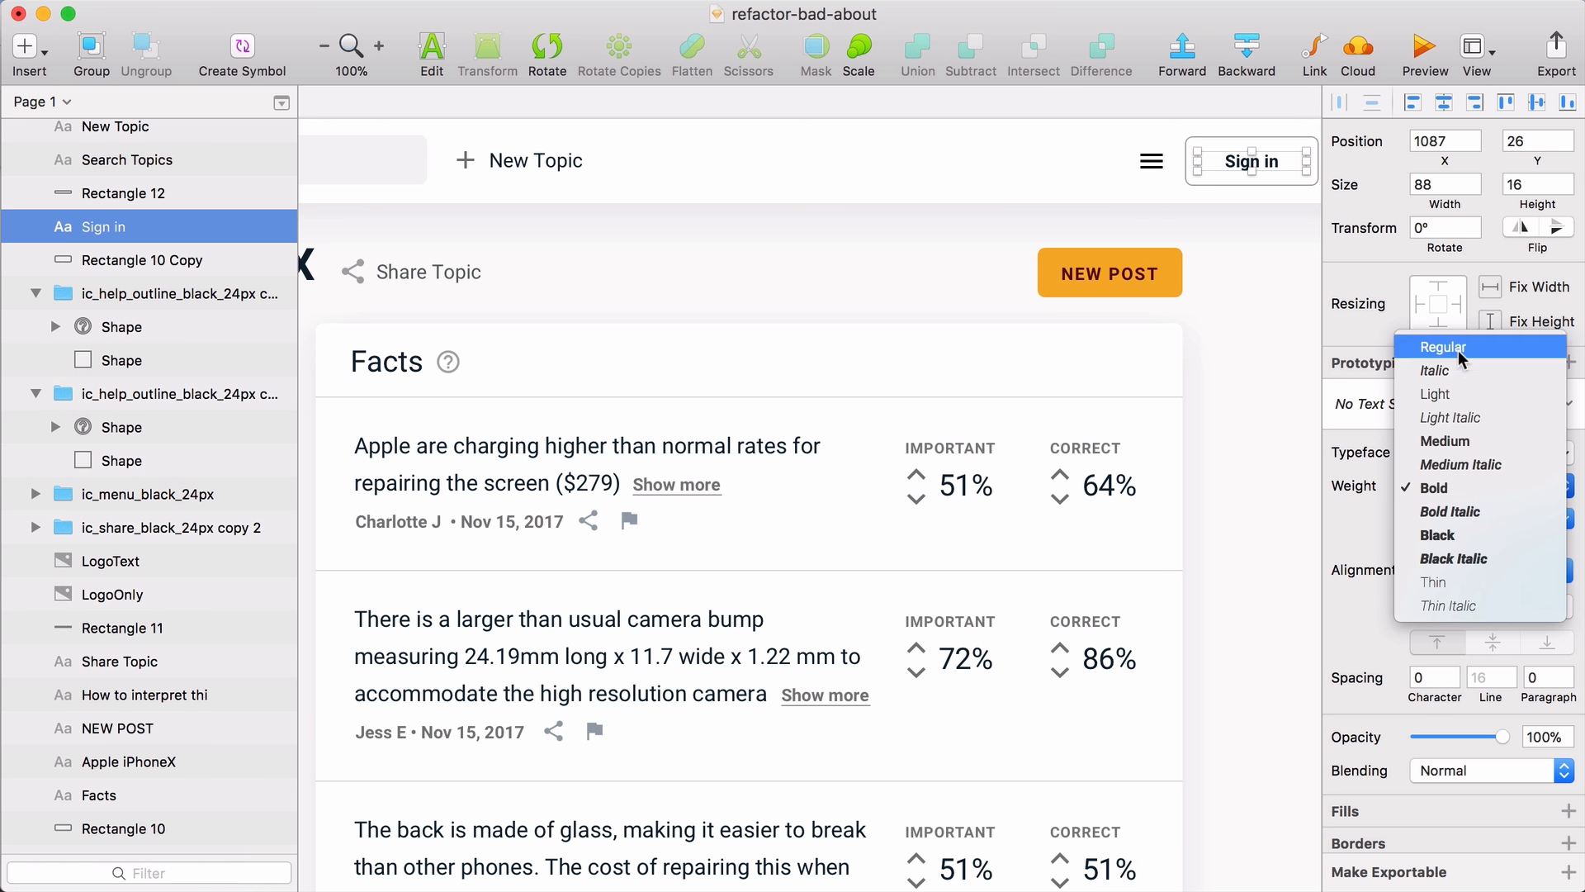
pyautogui.click(1458, 350)
pyautogui.click(1267, 264)
pyautogui.click(1249, 158)
pyautogui.click(1536, 520)
pyautogui.press('BackSpace')
pyautogui.write('6')
# Step: Set the fill of the header's menu icon to 6E6E6E
pyautogui.click(1297, 479)
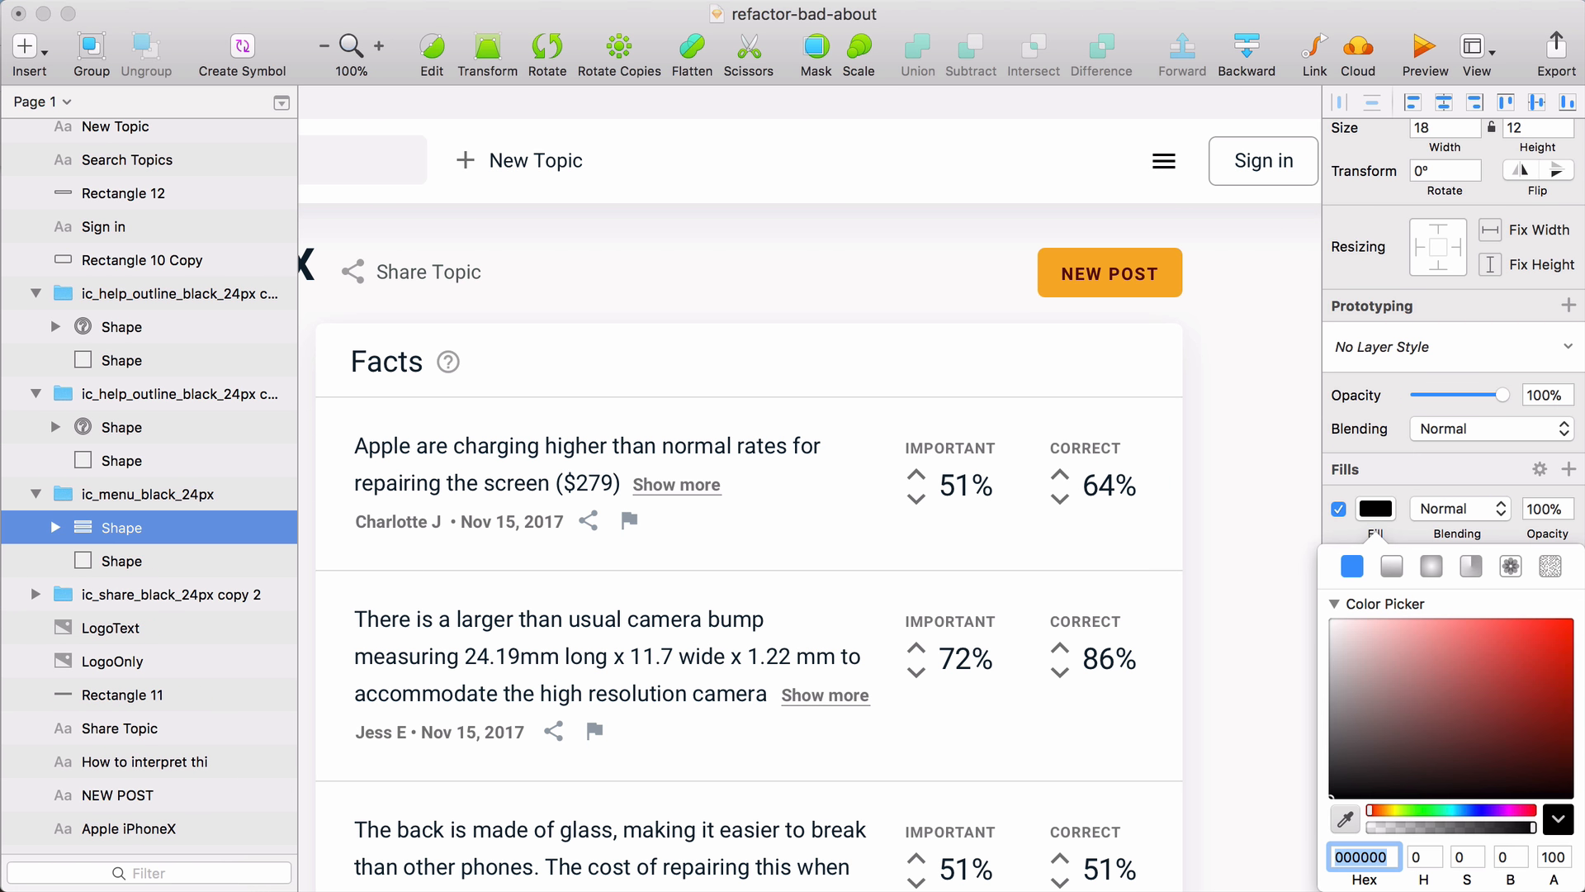
pyautogui.write('6E6E6E')
pyautogui.press('Return')
pyautogui.click(1250, 264)
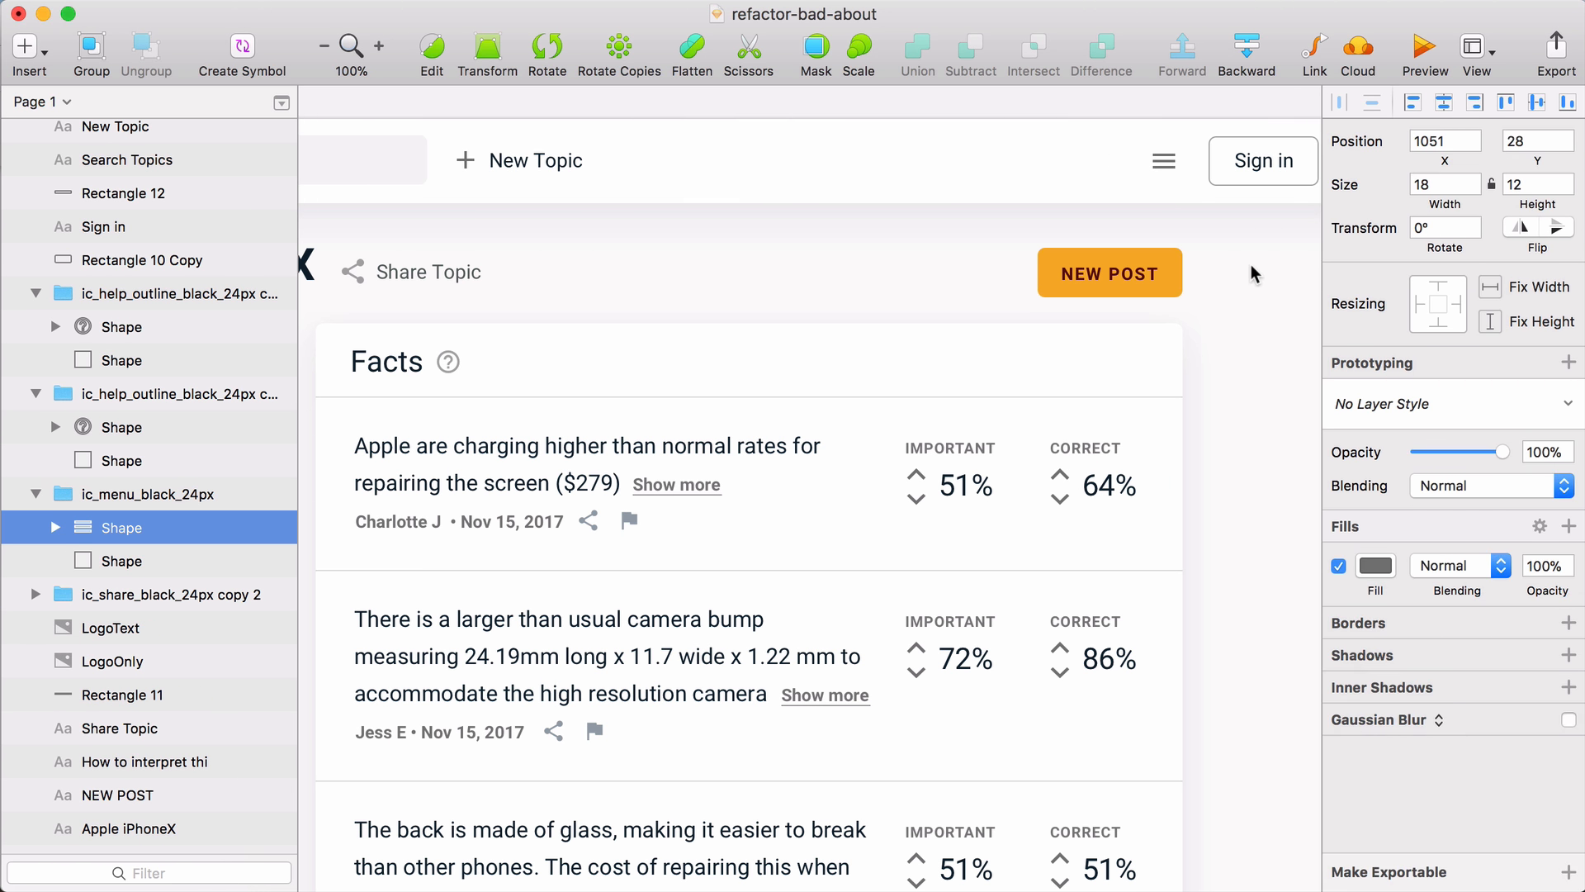
# Step: Examine the redesigned page without the surrounding interface, from the header down through the Facts list and back
pyautogui.press('super+p')
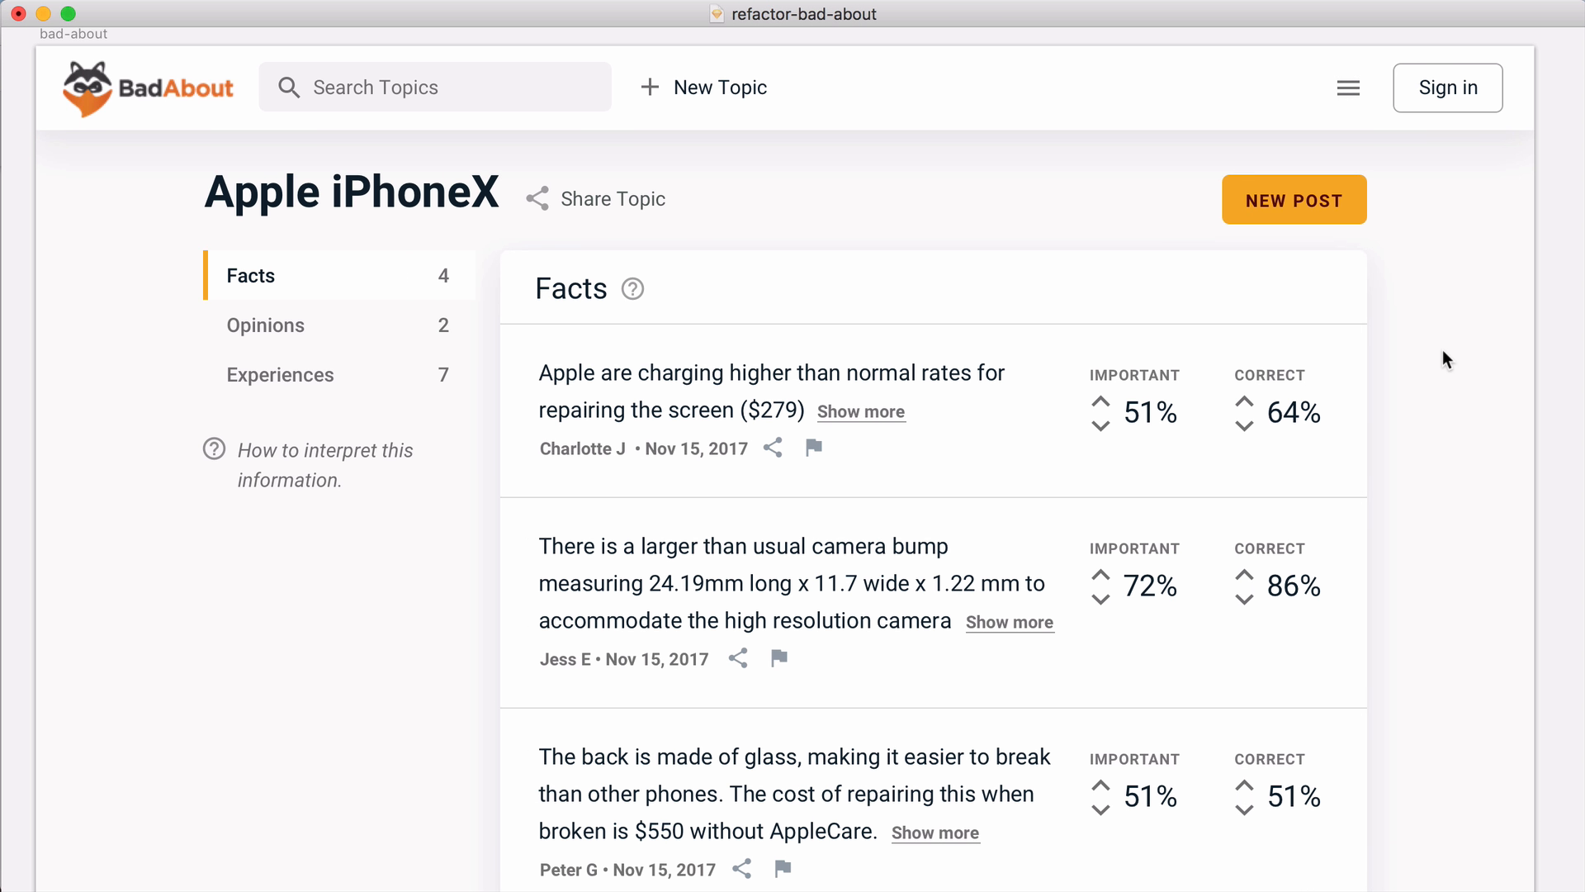
pyautogui.scroll(-5, 1443, 353)
pyautogui.scroll(-3, 1444, 360)
pyautogui.scroll(3, 1445, 360)
pyautogui.scroll(-5, 1444, 360)
pyautogui.scroll(-3, 1443, 351)
pyautogui.scroll(12, 1443, 351)
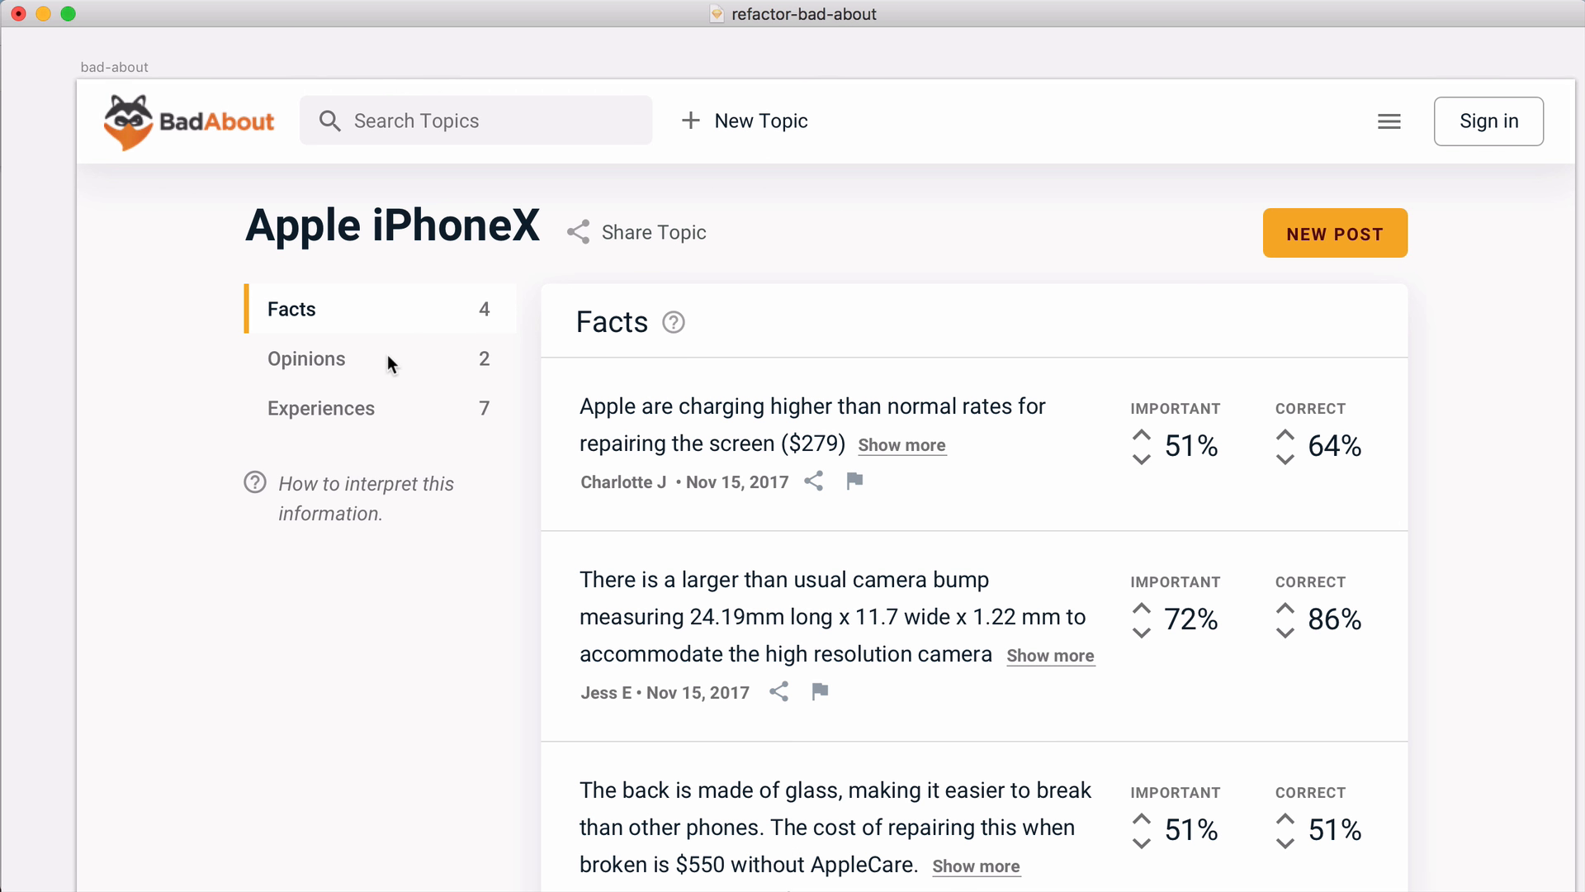
pyautogui.hscroll(1, 388, 355)
pyautogui.scroll(-1, 388, 355)
pyautogui.click(1206, 454)
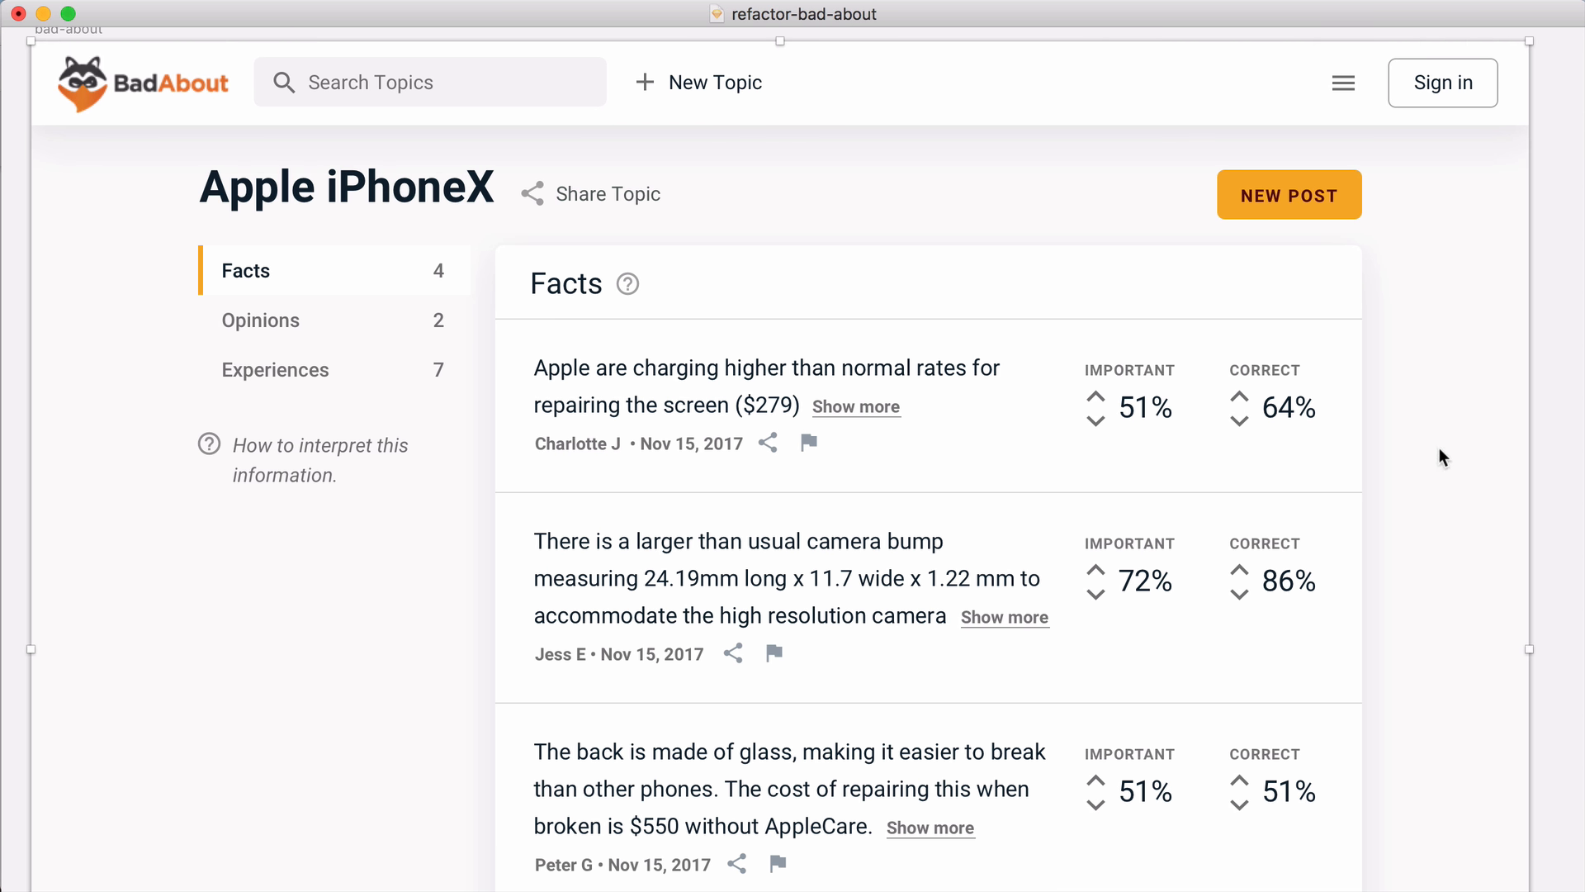
pyautogui.click(1532, 344)
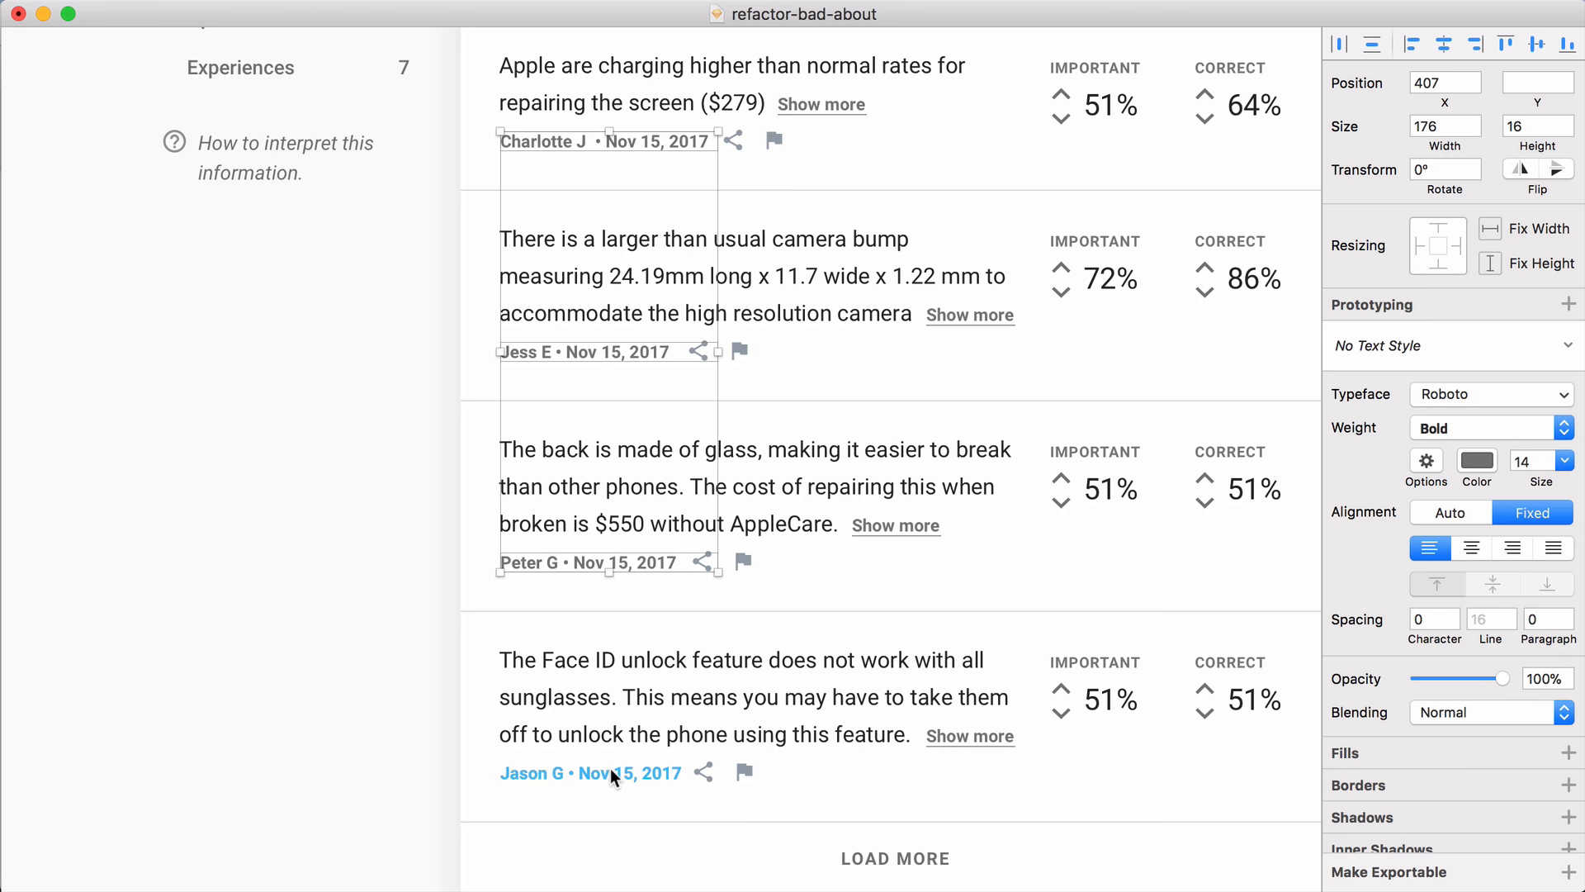
# Step: Set the text colour of the author and date lines in the Facts list to 6E6E6E
pyautogui.scroll(3, 1001, 648)
pyautogui.click(1477, 460)
pyautogui.hscroll(2, 690, 460)
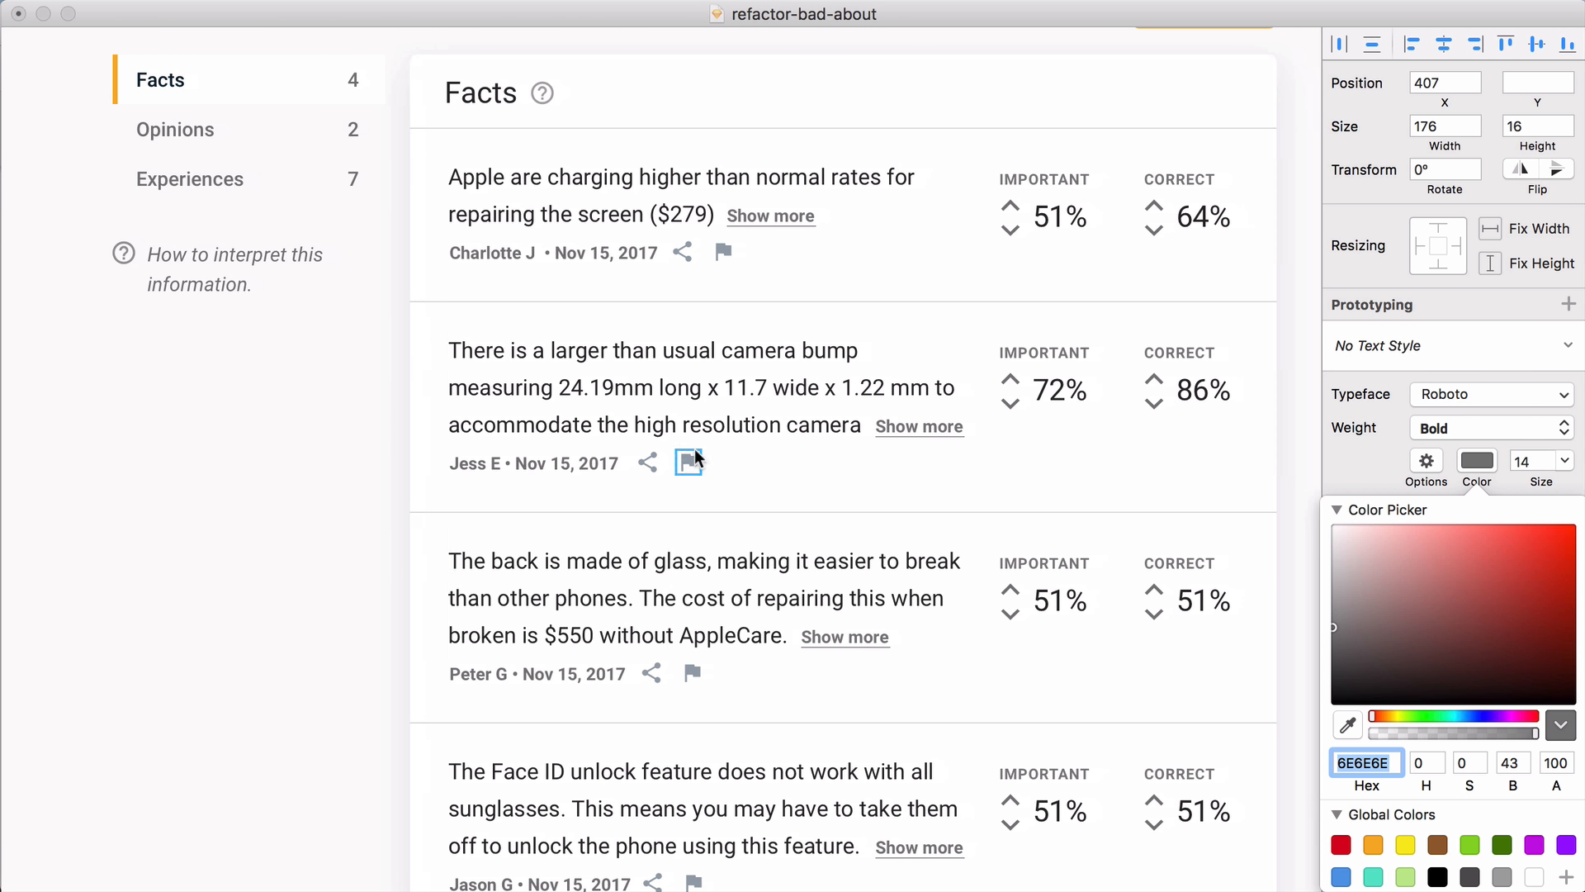
pyautogui.scroll(2, 690, 460)
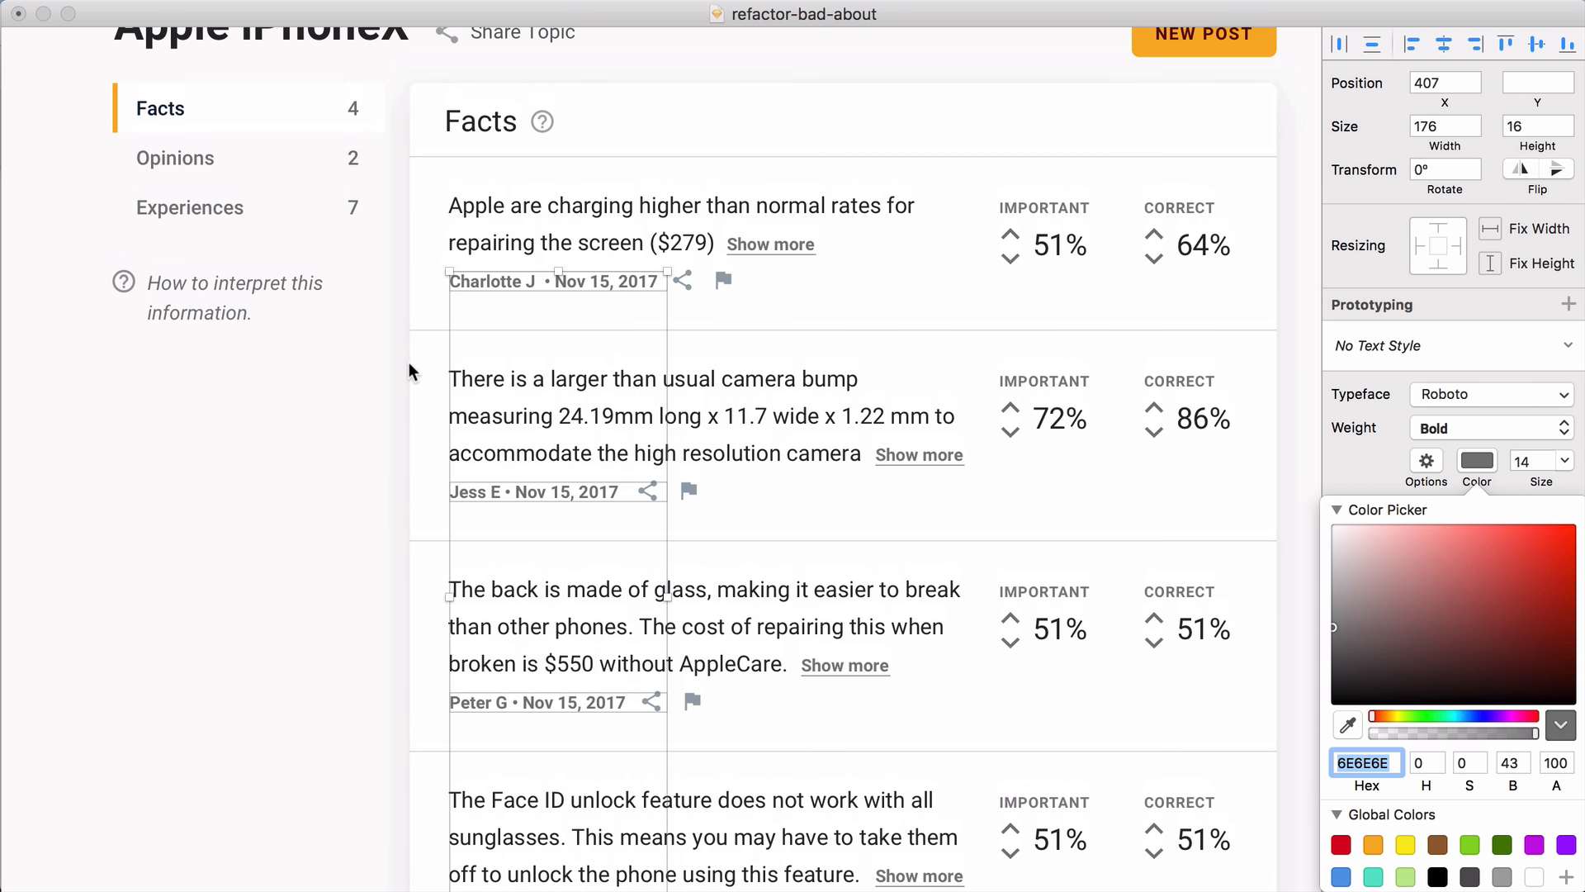
# Step: Set the Opinions and Experiences sidebar rows and the How to interpret this information note to text colour 6E6E6E
pyautogui.doubleClick(141, 173)
pyautogui.moveTo(136, 172); pyautogui.dragTo(279, 254)
pyautogui.click(1475, 375)
pyautogui.write('6E6E6E')
pyautogui.click(237, 531)
pyautogui.click(241, 304)
pyautogui.click(1475, 460)
pyautogui.write('6E6E6E')
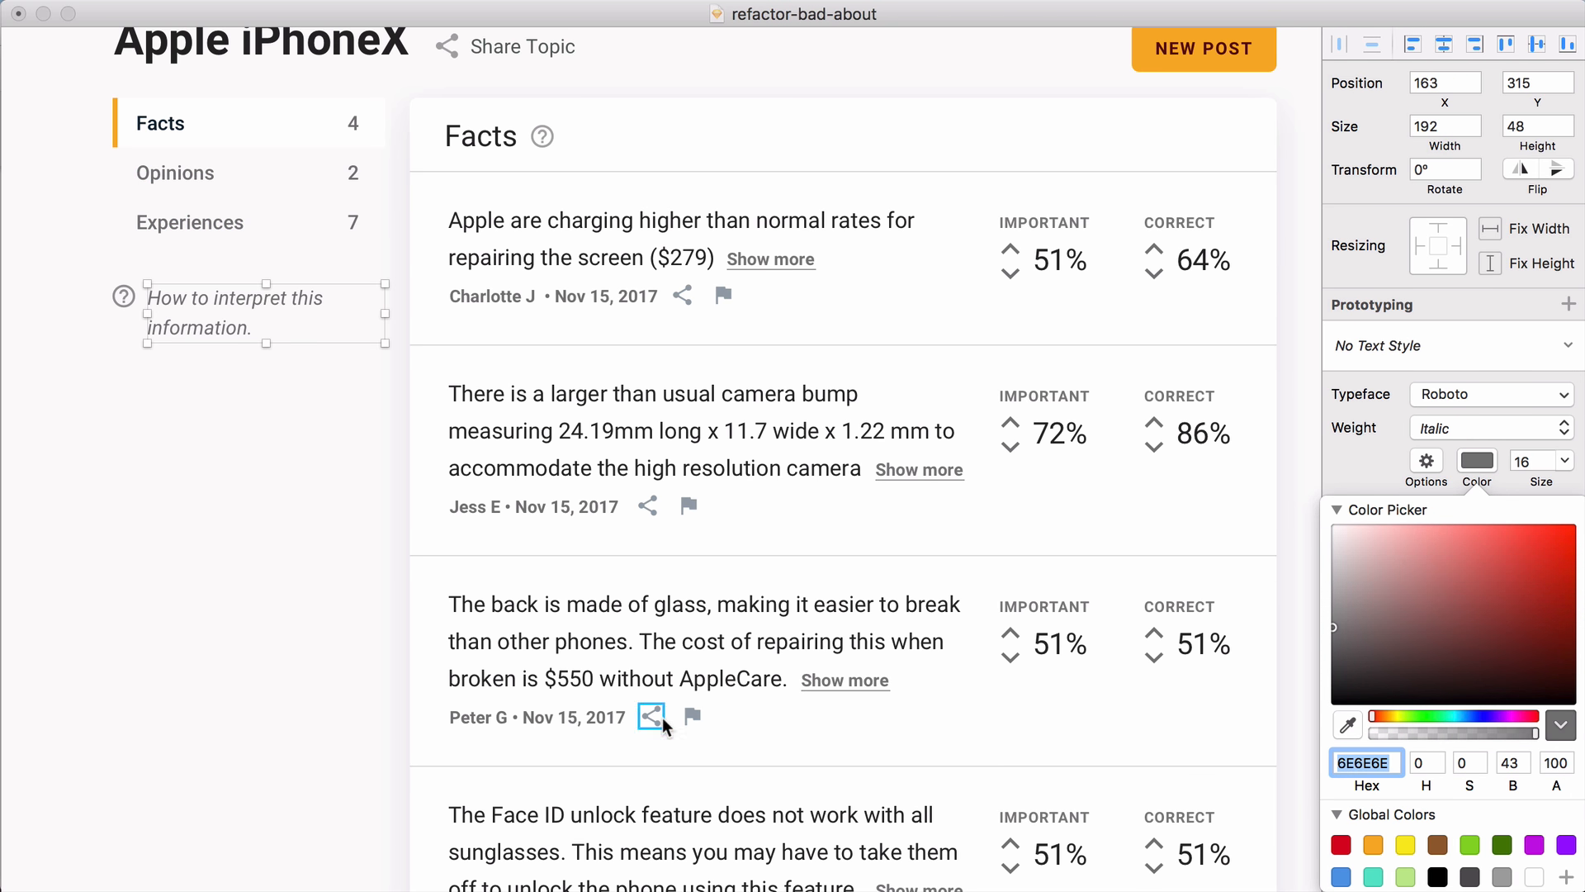
# Step: Set all IMPORTANT and CORRECT headings and the LOAD MORE label to text colour 6E6E6E with alpha 100
pyautogui.scroll(3, 666, 721)
pyautogui.click(1179, 315)
pyautogui.keyDown('shift'); pyautogui.click(1039, 314); pyautogui.keyUp('shift')
pyautogui.keyDown('shift'); pyautogui.click(1049, 488); pyautogui.keyUp('shift')
pyautogui.keyDown('shift'); pyautogui.click(1189, 496); pyautogui.keyUp('shift')
pyautogui.keyDown('shift'); pyautogui.click(1179, 698); pyautogui.keyUp('shift')
pyautogui.scroll(-5, 1065, 718)
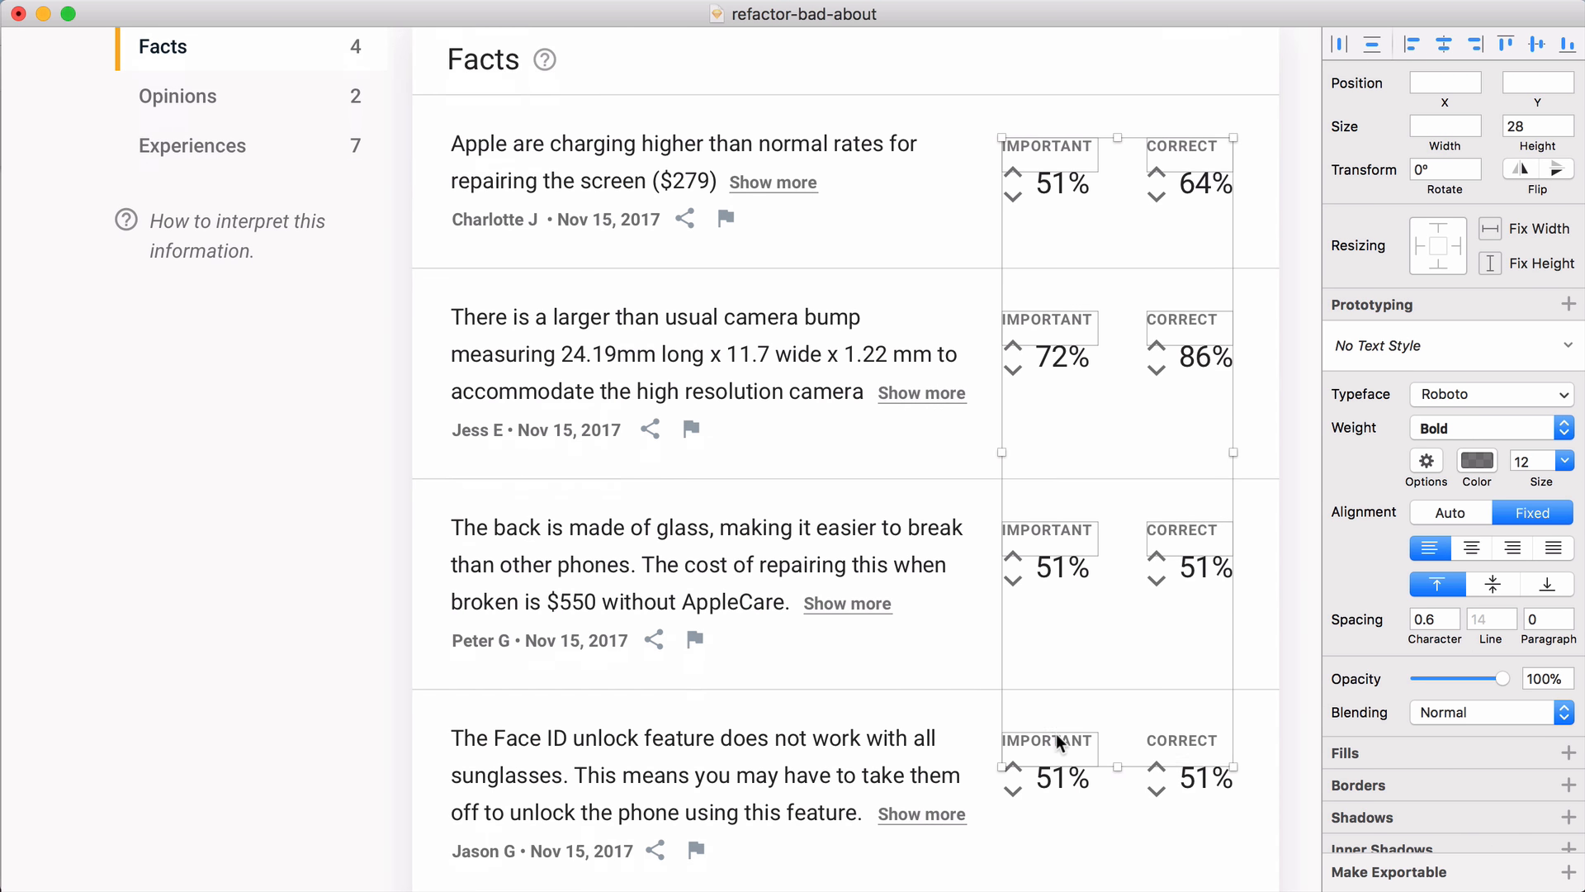
pyautogui.keyDown('shift'); pyautogui.click(834, 813); pyautogui.keyUp('shift')
pyautogui.click(1475, 460)
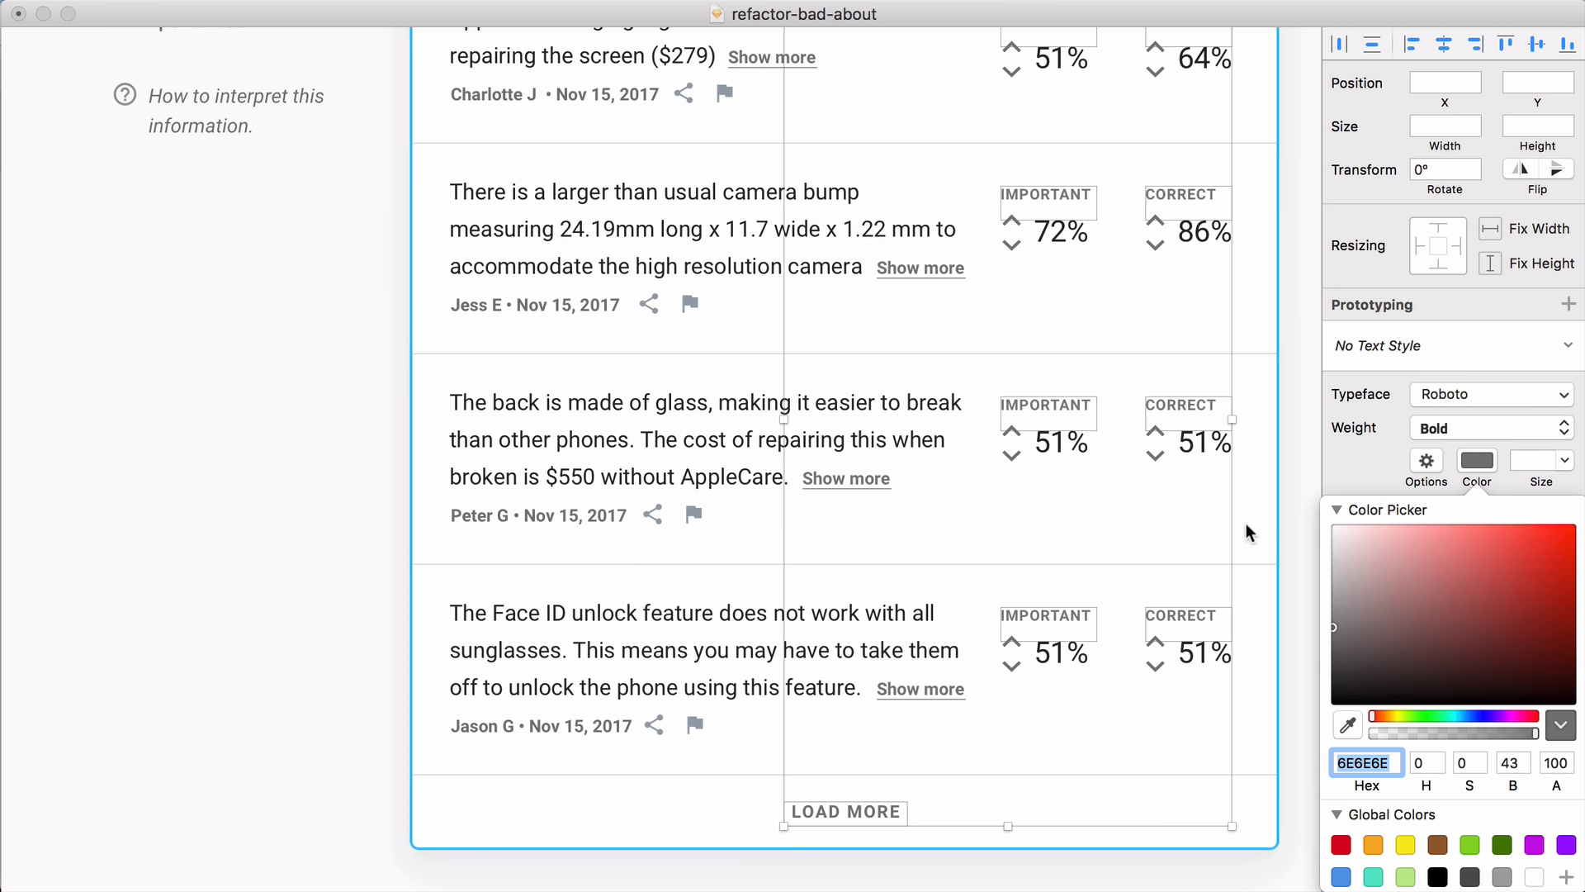
pyautogui.keyDown('shift'); pyautogui.click(846, 813); pyautogui.keyUp('shift')
pyautogui.click(1475, 460)
pyautogui.click(1461, 733)
pyautogui.moveTo(1472, 732); pyautogui.dragTo(1539, 733)
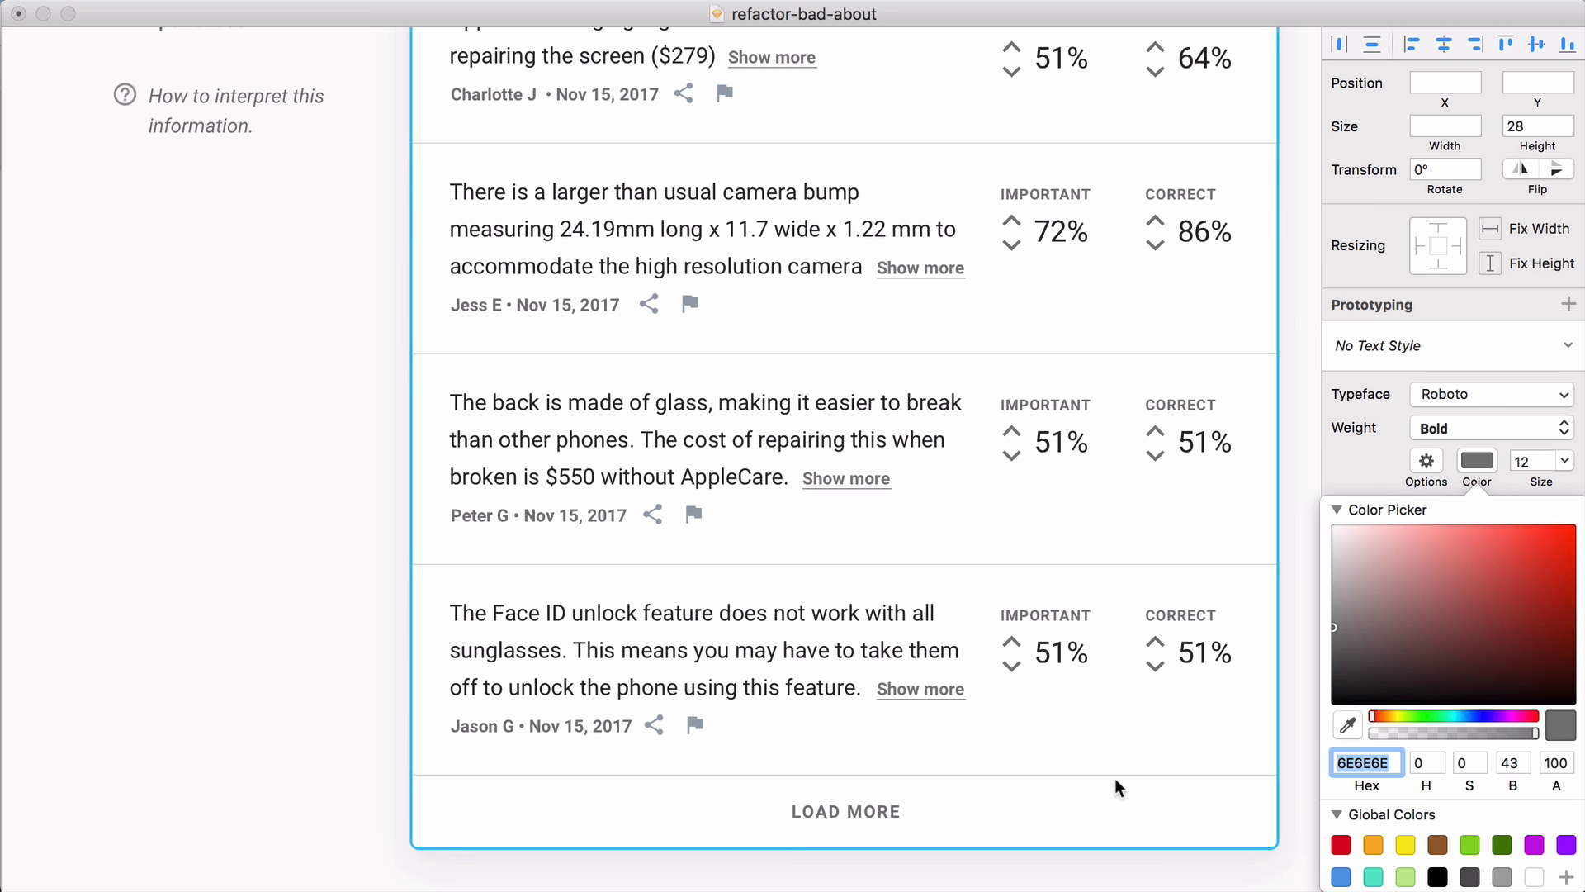
pyautogui.press('Escape')
pyautogui.press('Escape')
# Step: Set the Share Topic text colour to 222
pyautogui.scroll(5, 1303, 688)
pyautogui.scroll(-1, 1294, 514)
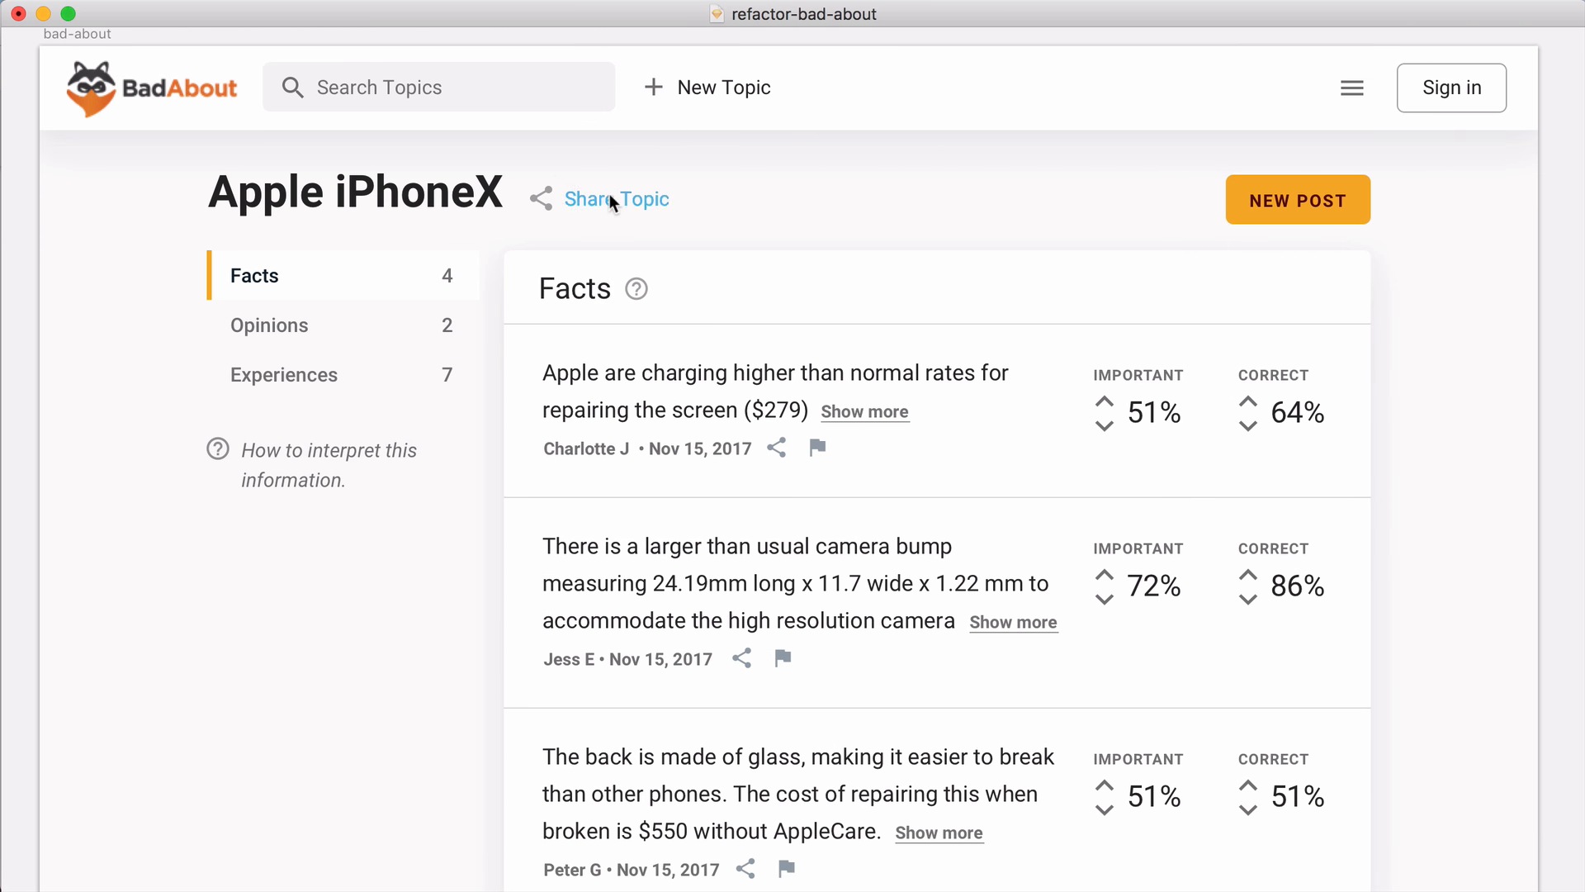
pyautogui.click(611, 196)
pyautogui.click(1476, 461)
pyautogui.write('222')
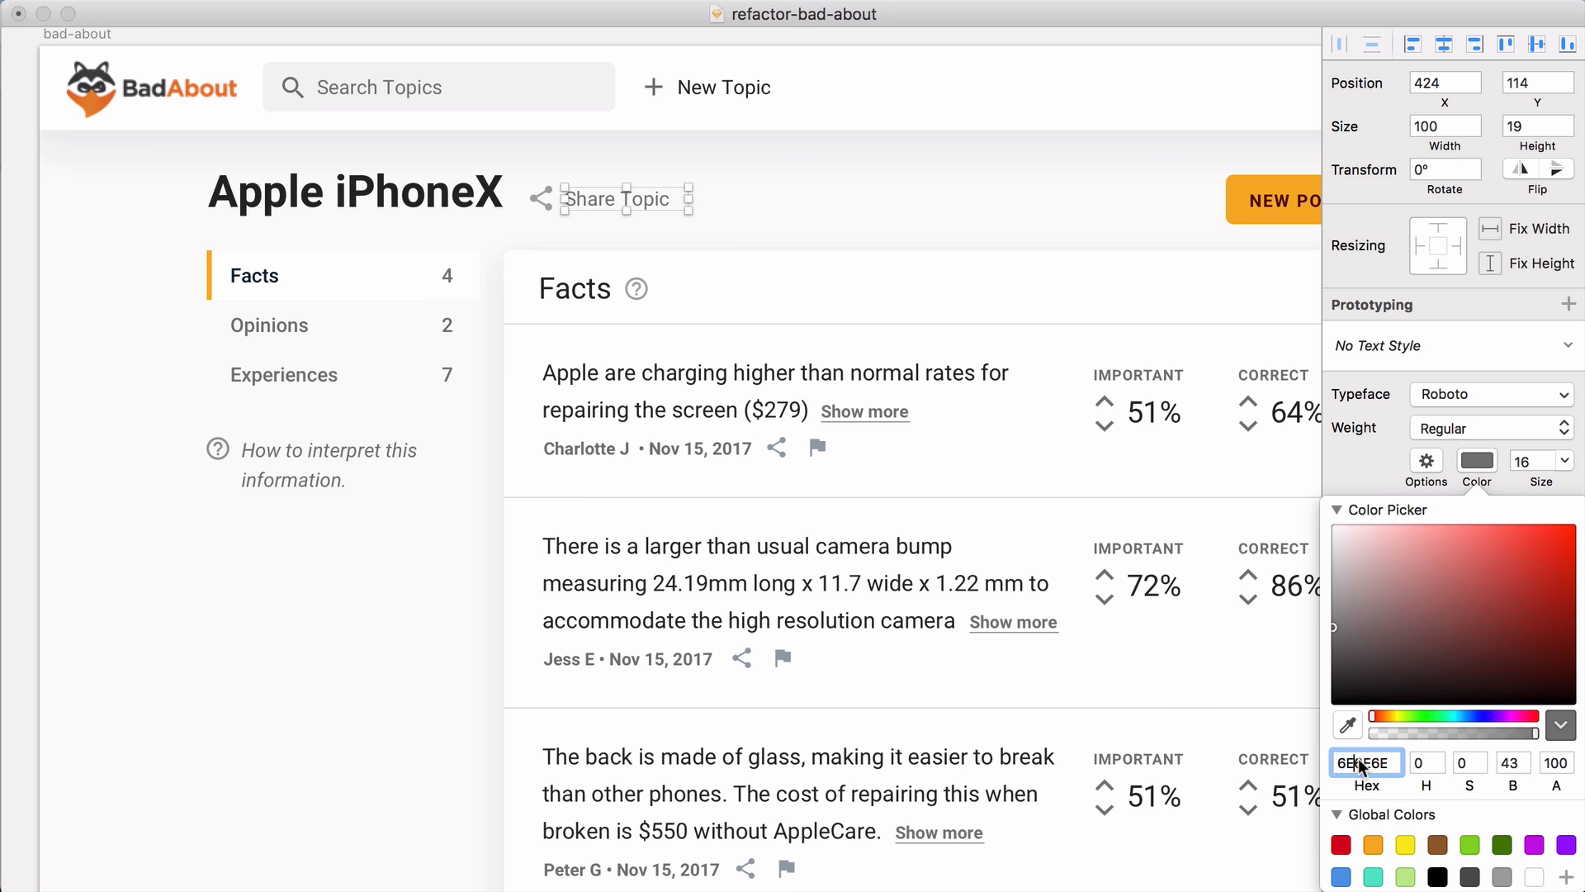
pyautogui.press('Return')
pyautogui.press('Escape')
# Step: Check the text colours of the Facts heading and the Apple iPhoneX title
pyautogui.click(562, 287)
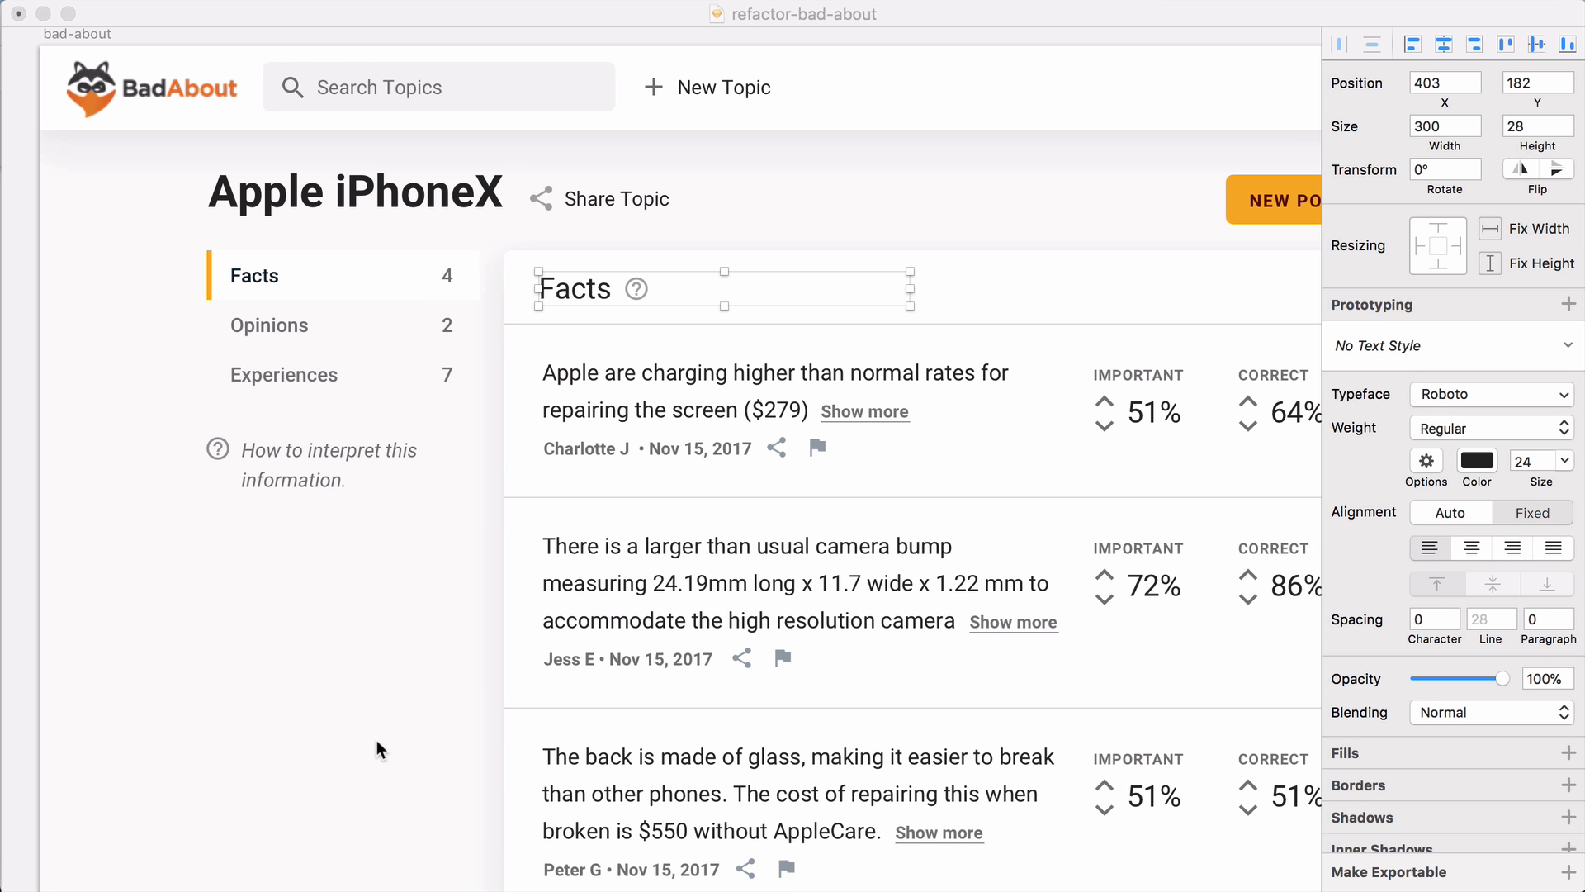
pyautogui.click(378, 748)
pyautogui.hscroll(2, 418, 689)
pyautogui.click(335, 198)
pyautogui.click(1475, 461)
pyautogui.press('Escape')
pyautogui.press('super+alt+2')
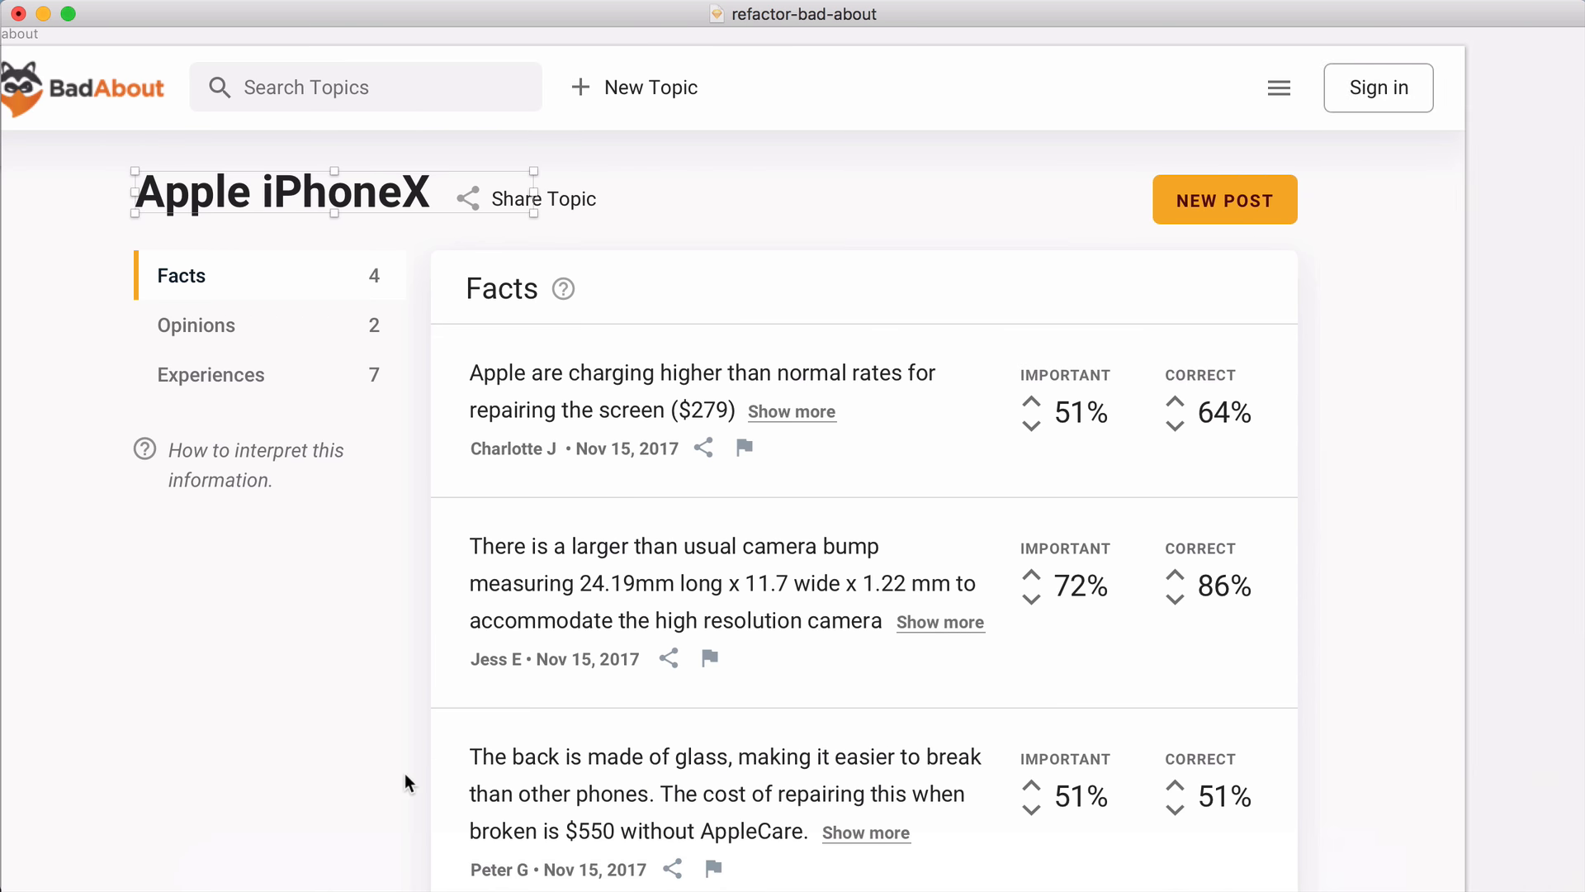
pyautogui.click(405, 780)
pyautogui.hscroll(-2, 421, 788)
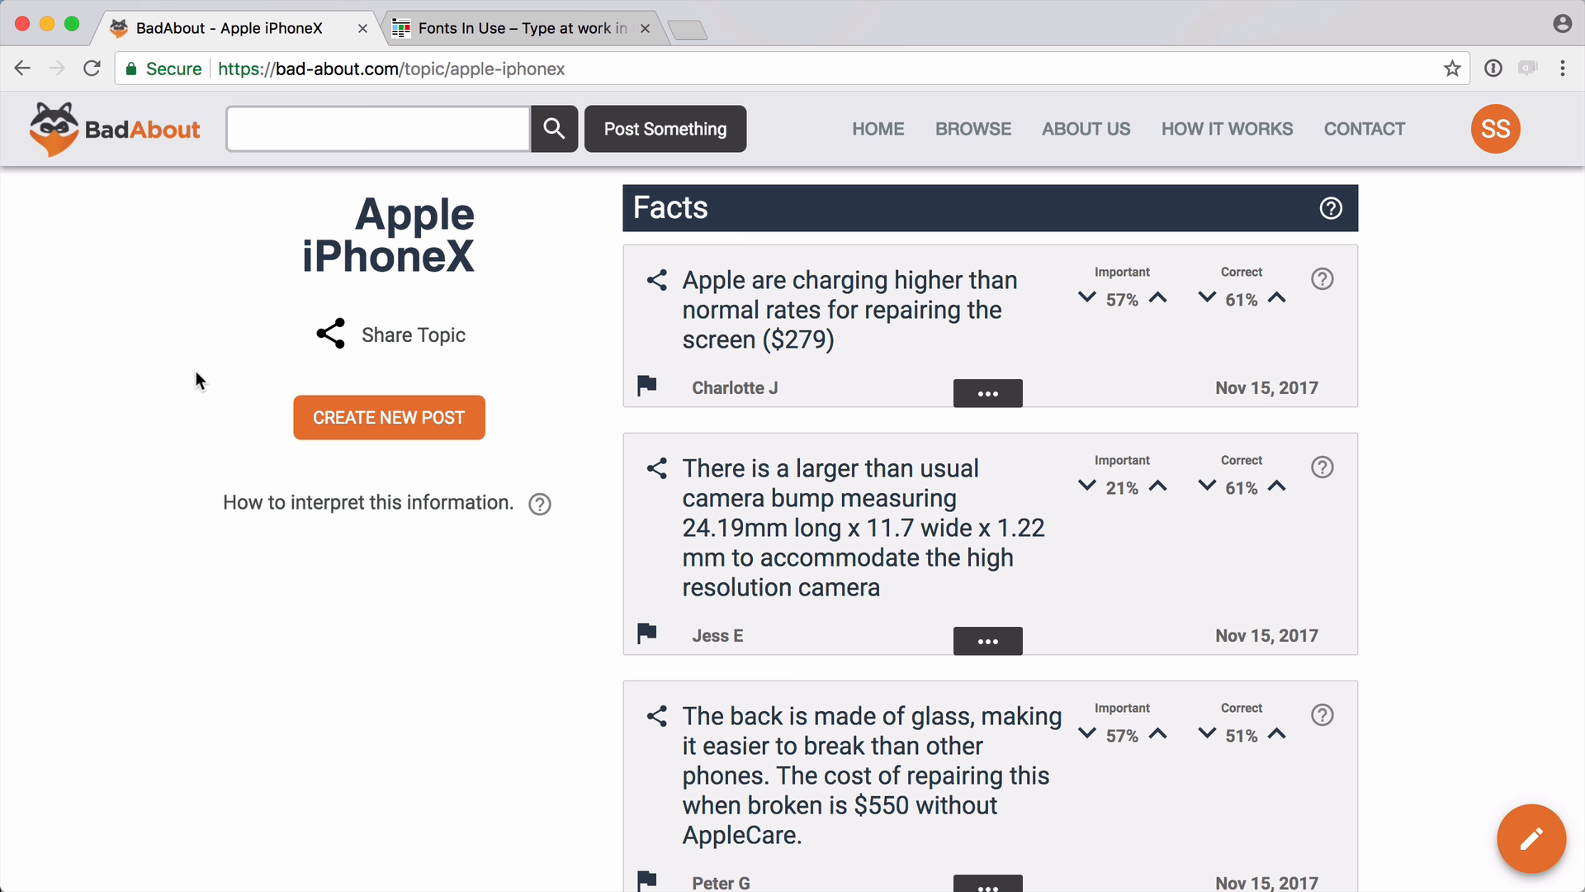
# Step: Switch to Chrome, examine the live BadAbout topic page up close, and browse the Fonts In Use collection
pyautogui.scroll(5, 196, 370)
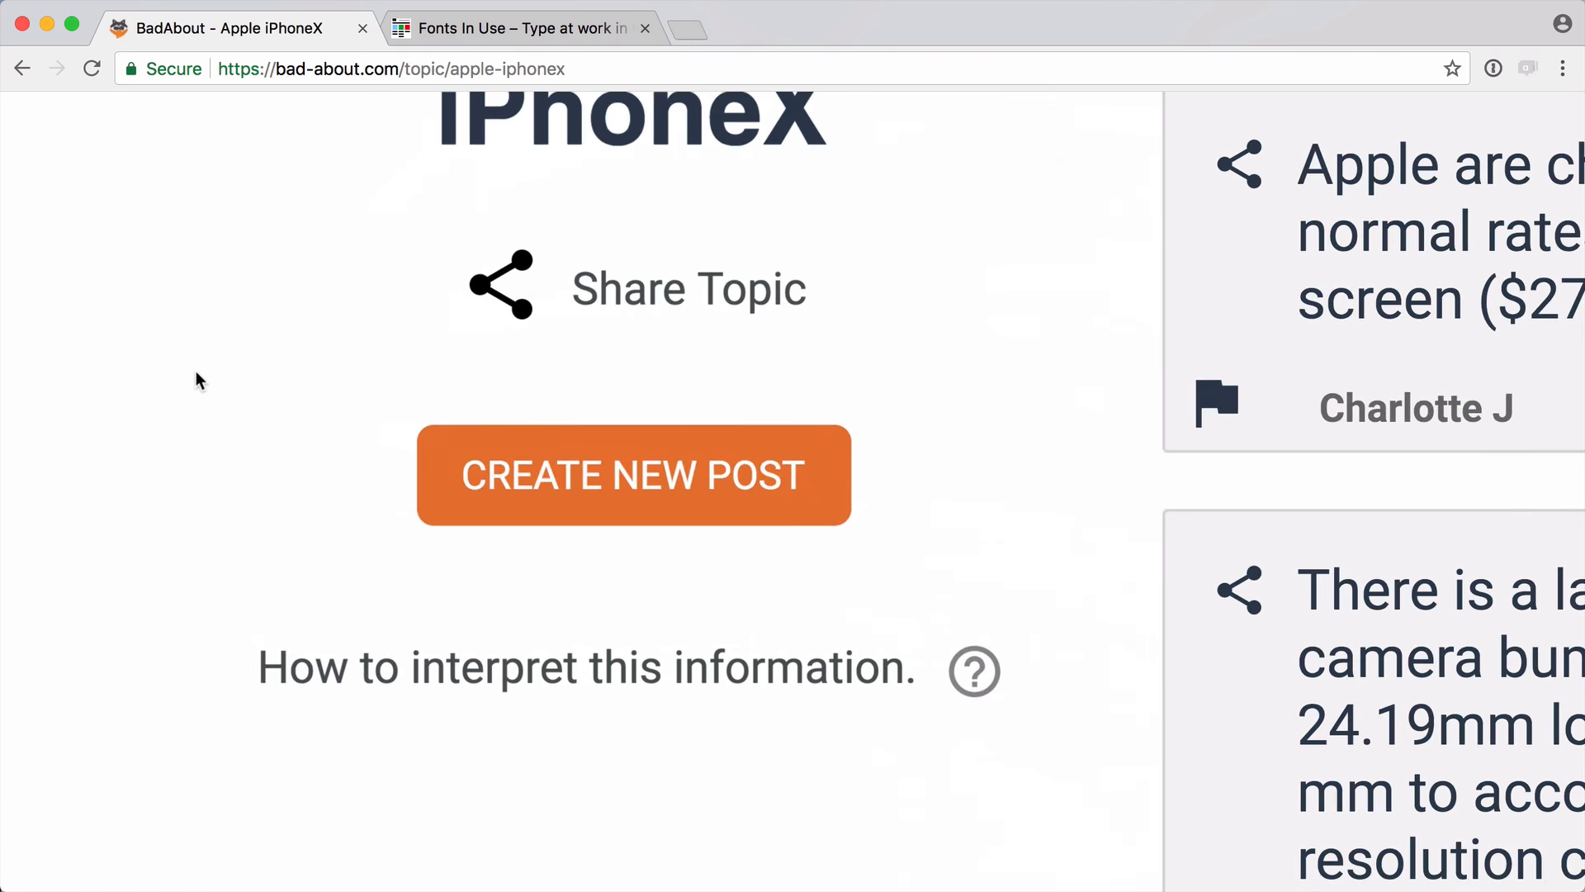
pyautogui.scroll(4, 196, 370)
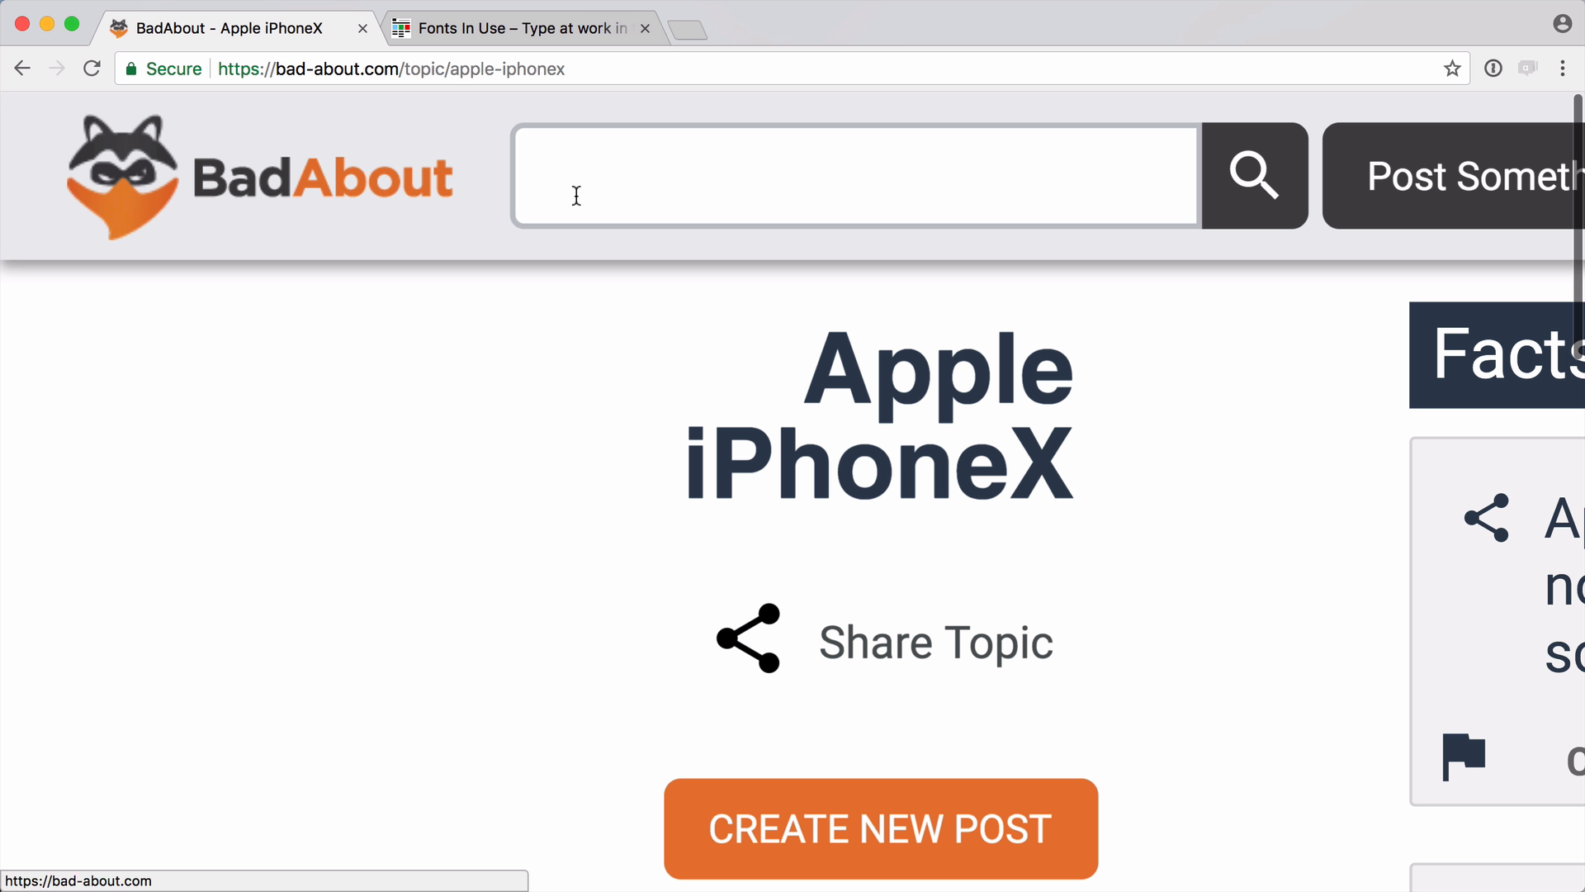
pyautogui.hotkey('ctrl', 'Tab')
pyautogui.scroll(-3, 499, 346)
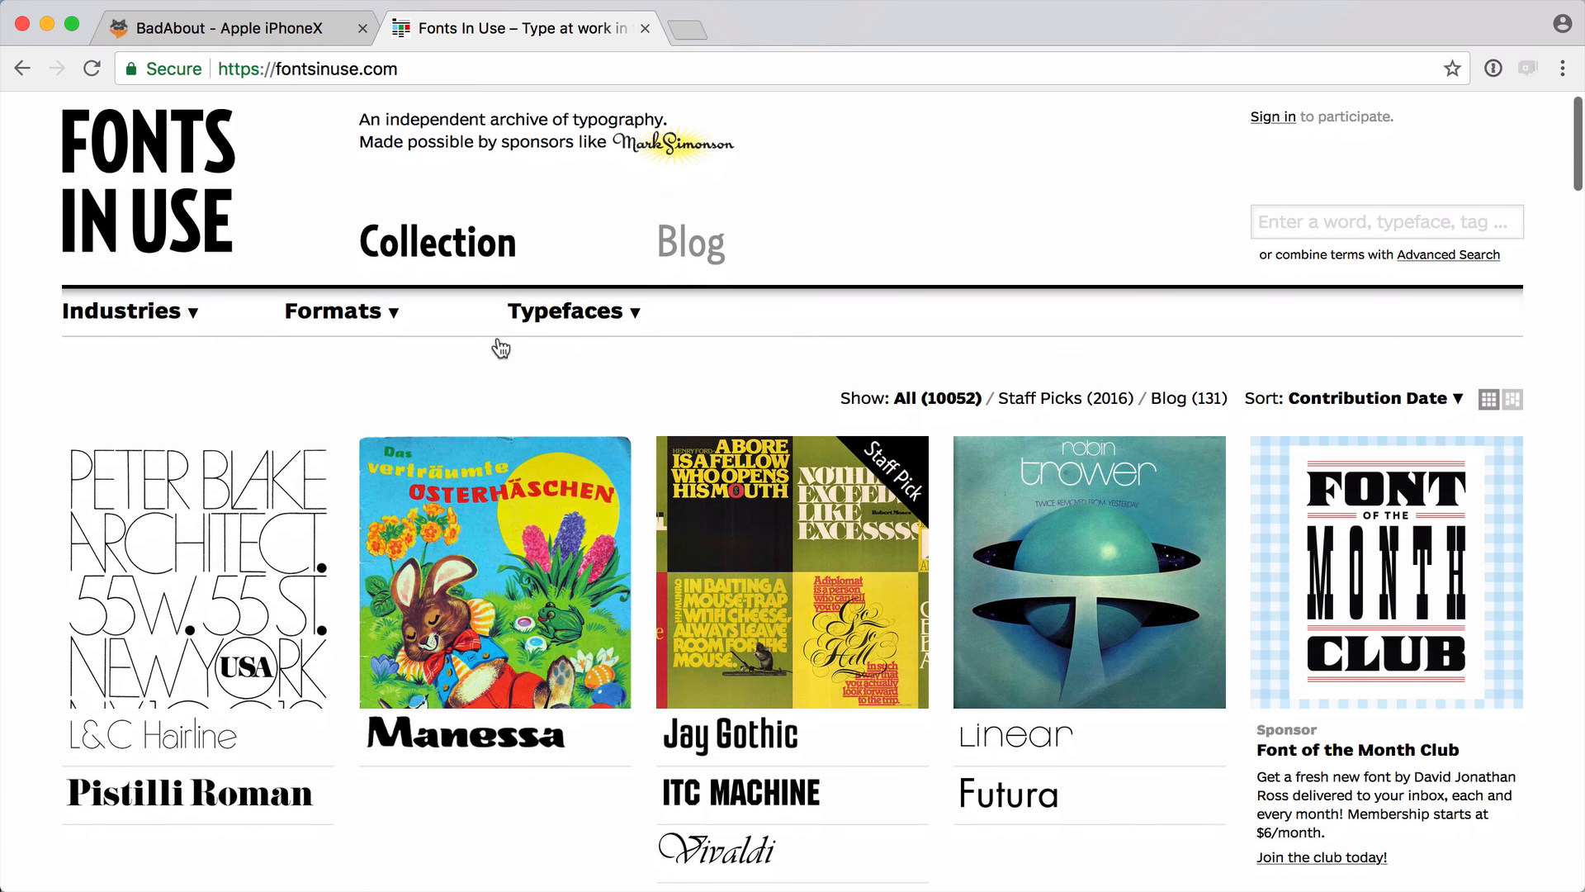
pyautogui.scroll(-5, 499, 346)
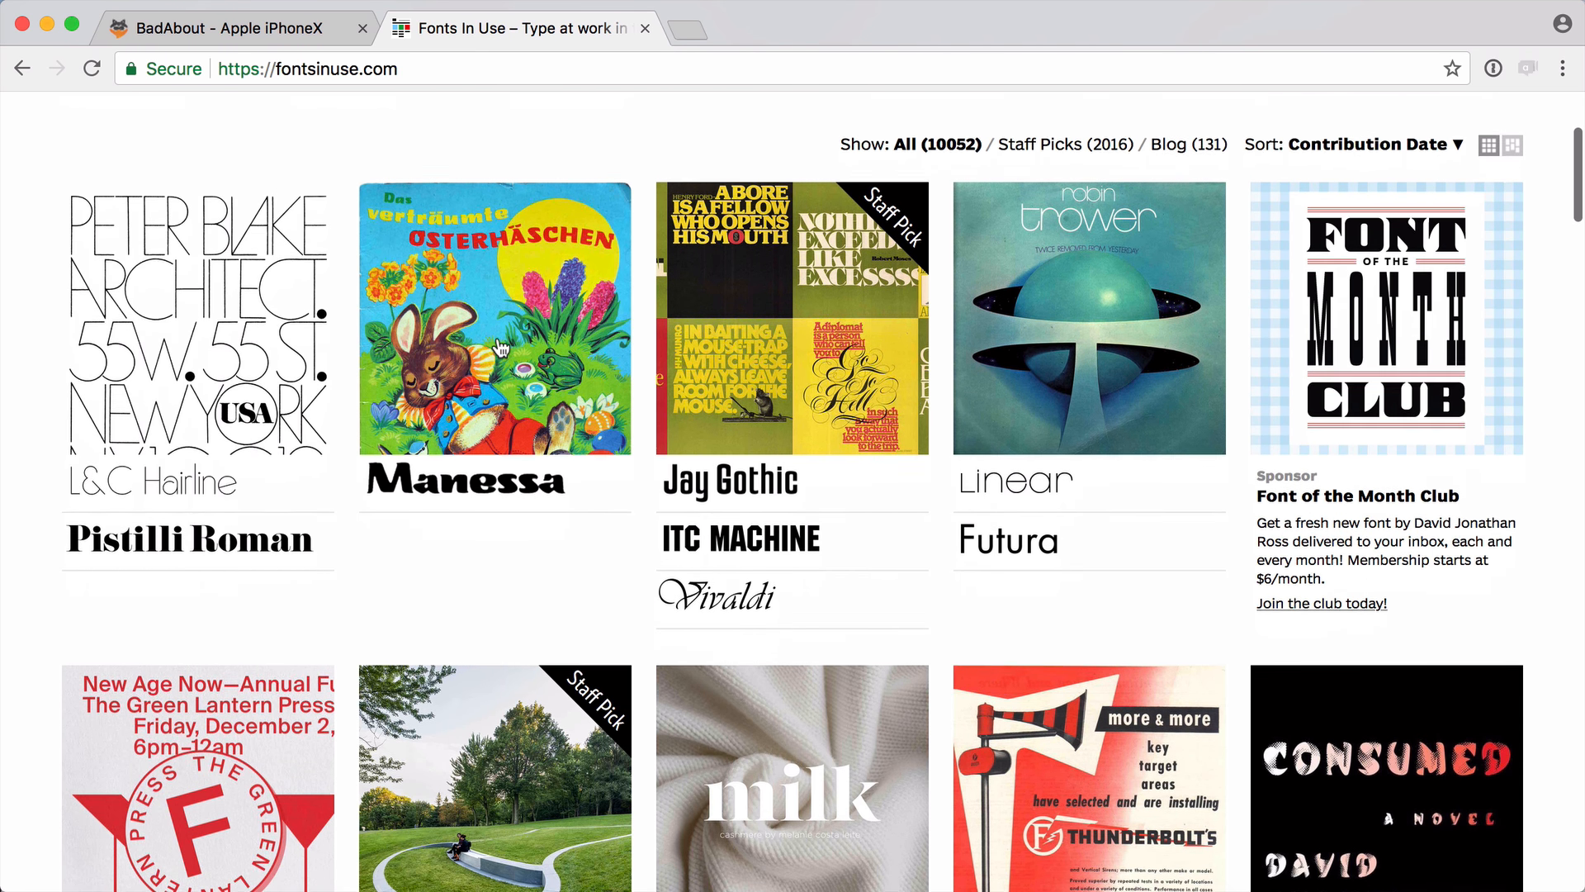
pyautogui.scroll(-2, 500, 346)
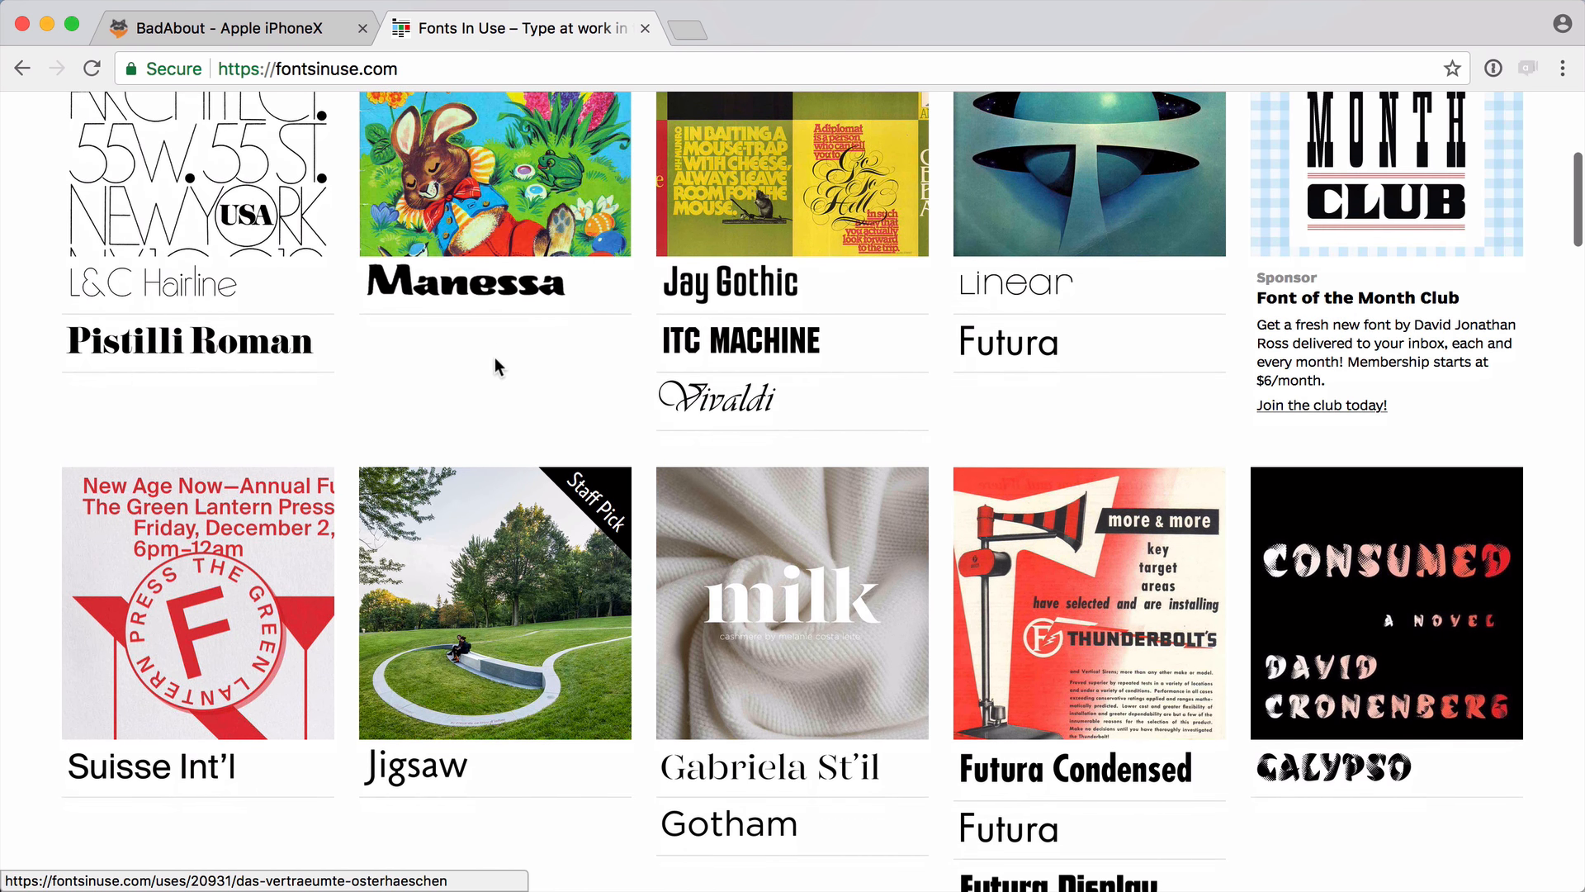
pyautogui.scroll(-4, 33, 520)
pyautogui.scroll(6, 33, 522)
pyautogui.scroll(8, 32, 518)
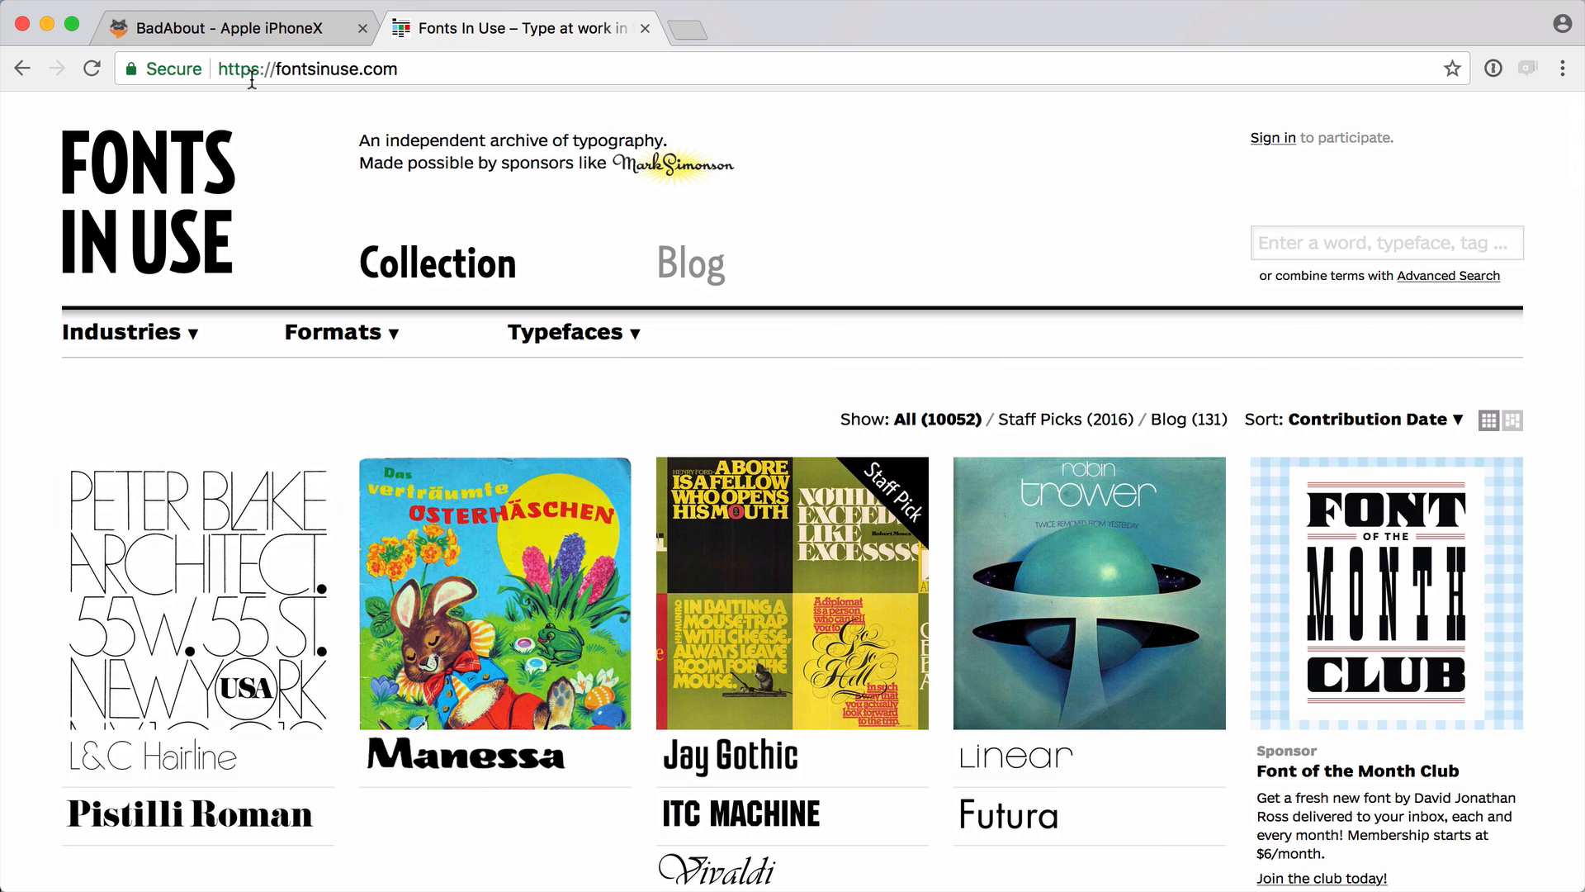
# Step: Search Fonts In Use for proxima nova and browse the projects that use the typeface
pyautogui.click(1334, 235)
pyautogui.write('pro')
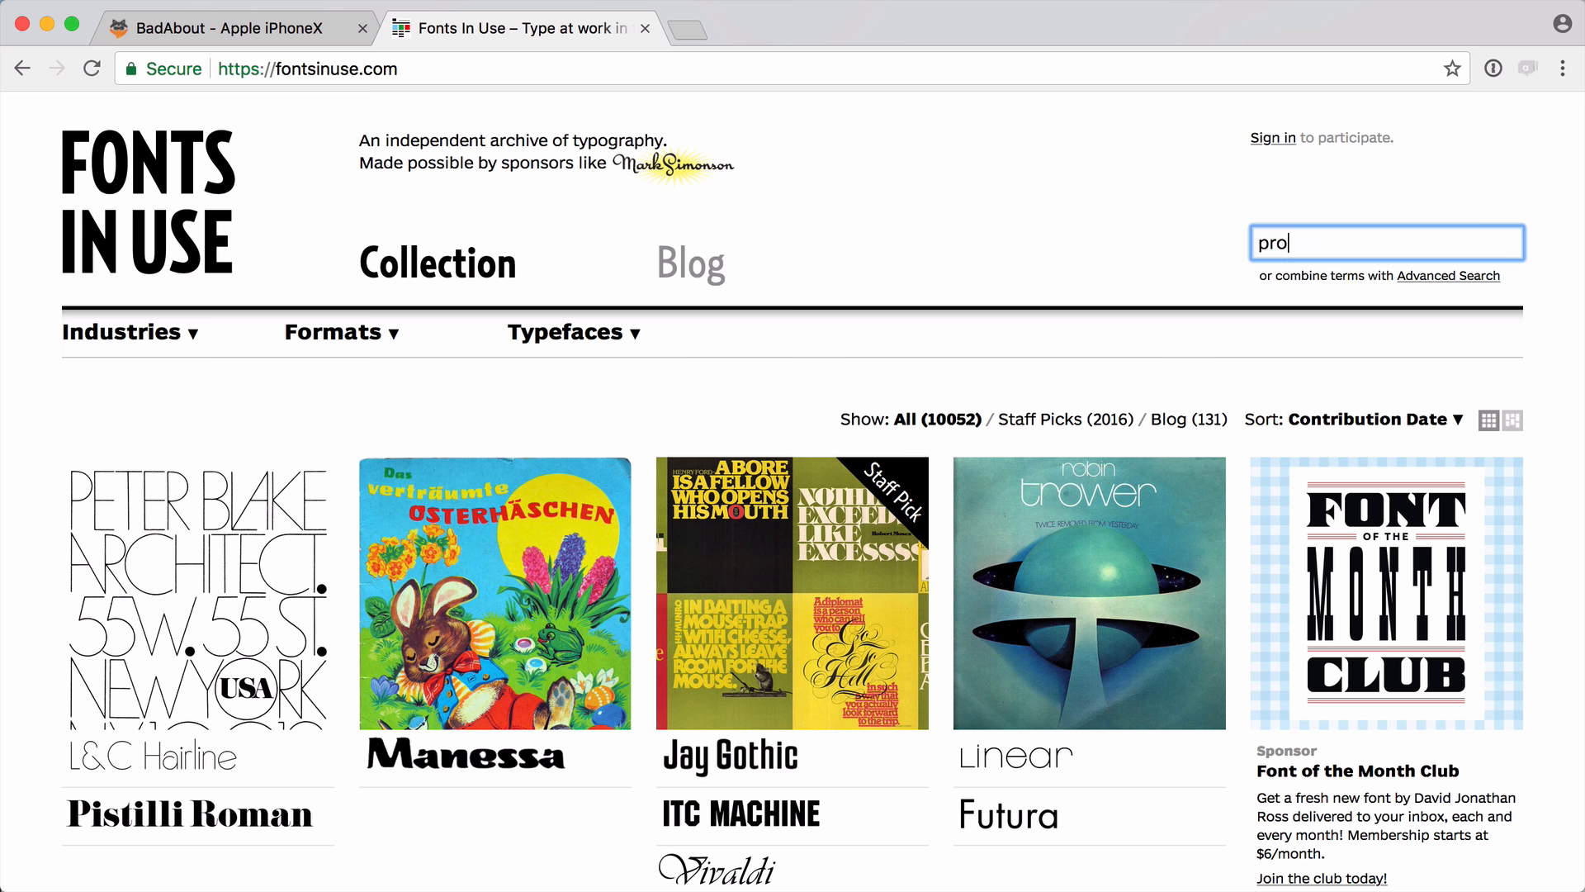
pyautogui.write('xima no')
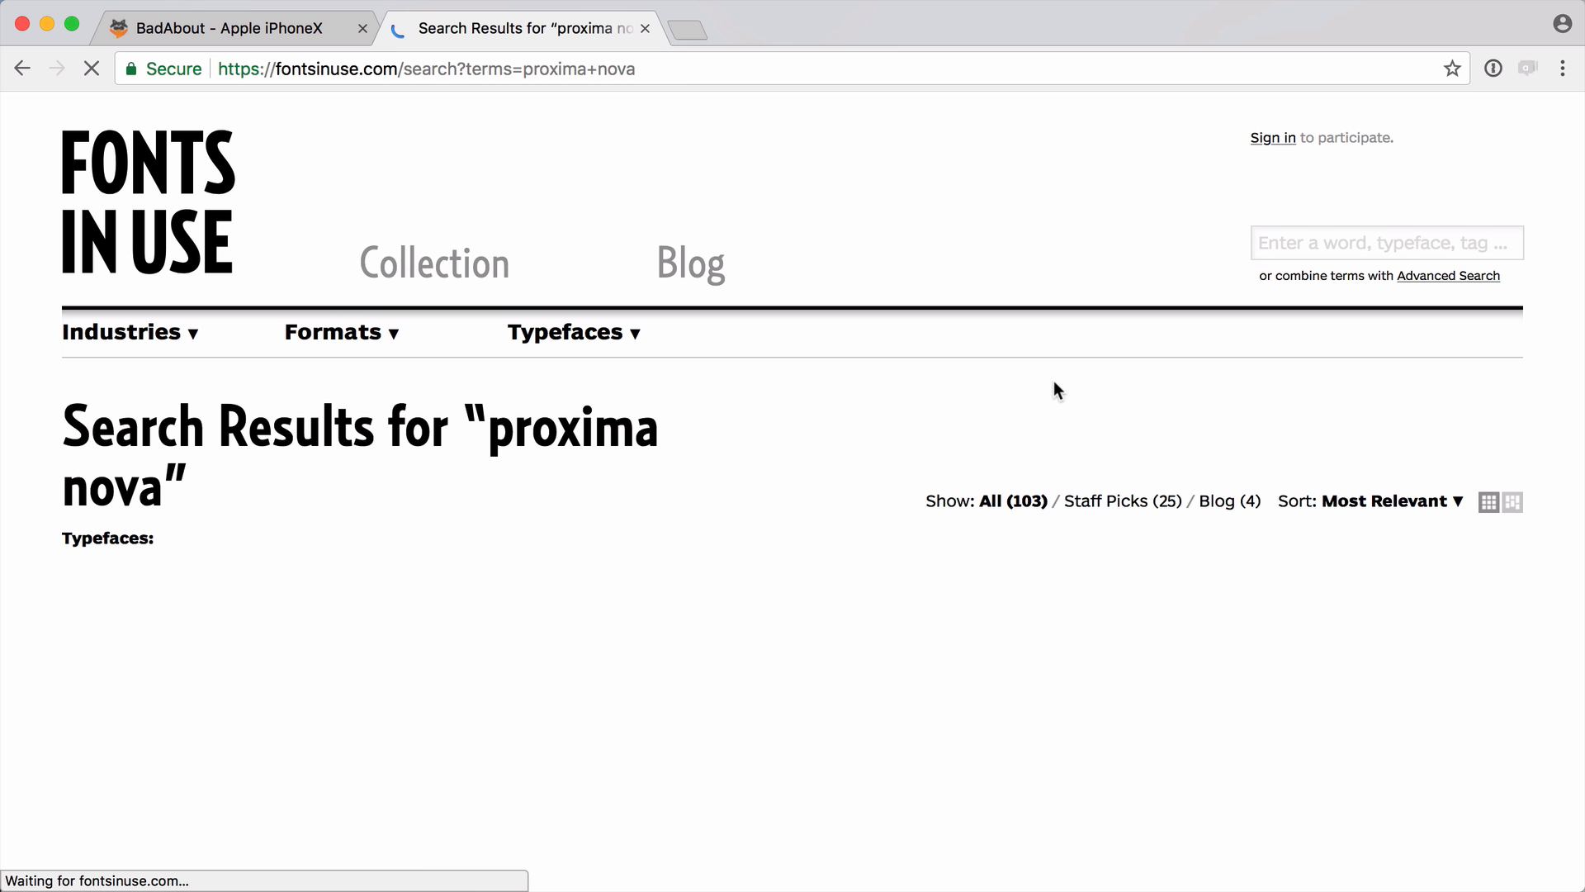
pyautogui.scroll(-5, 1051, 417)
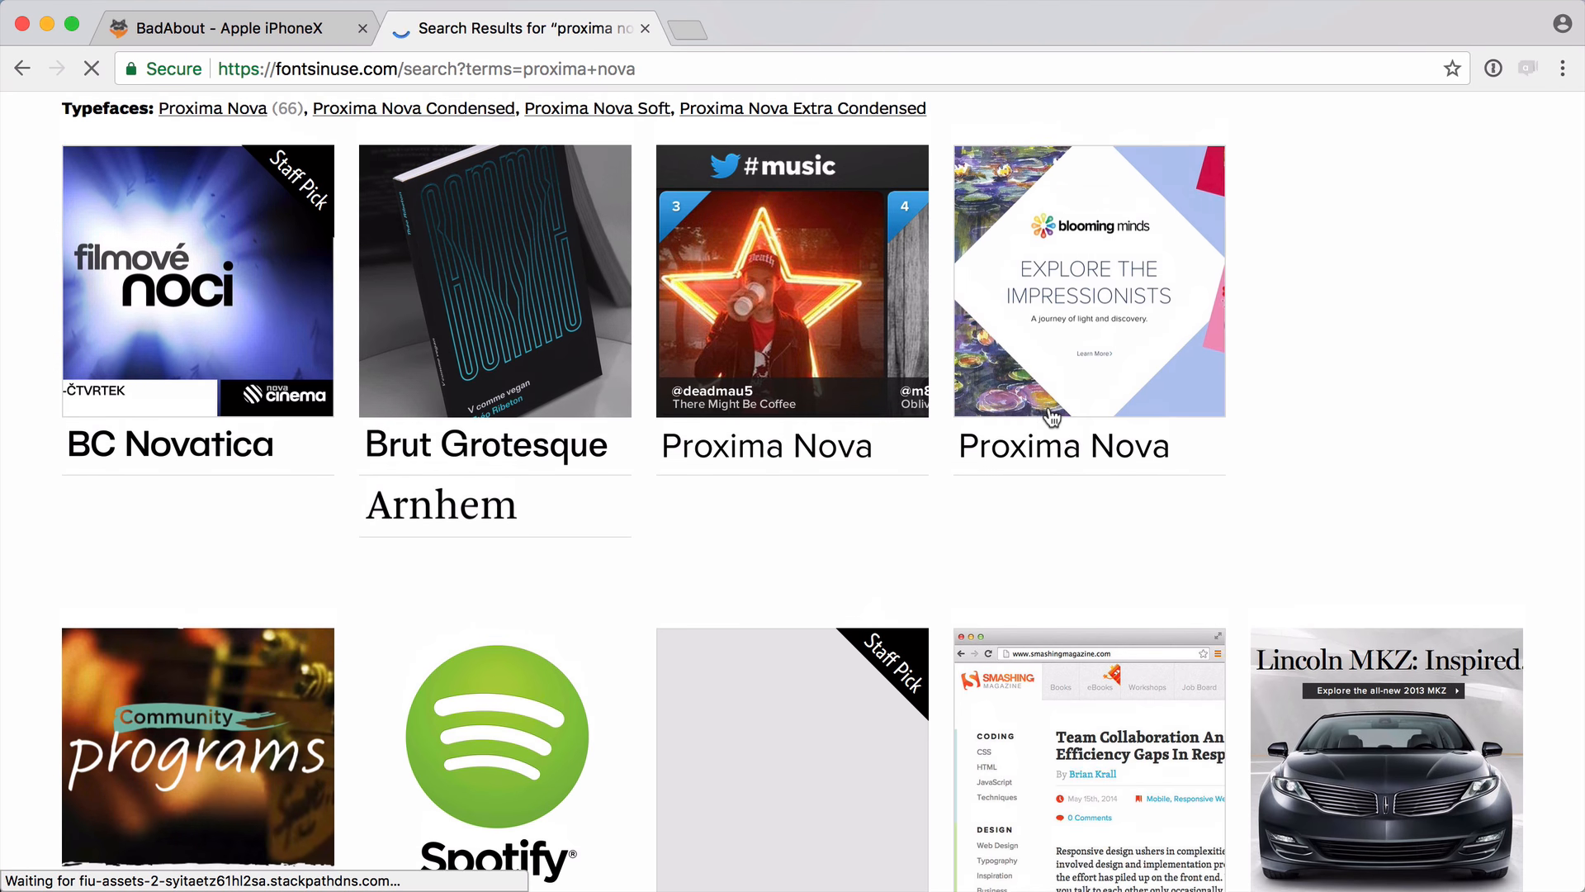
pyautogui.scroll(-5, 1051, 417)
pyautogui.scroll(-2, 1050, 417)
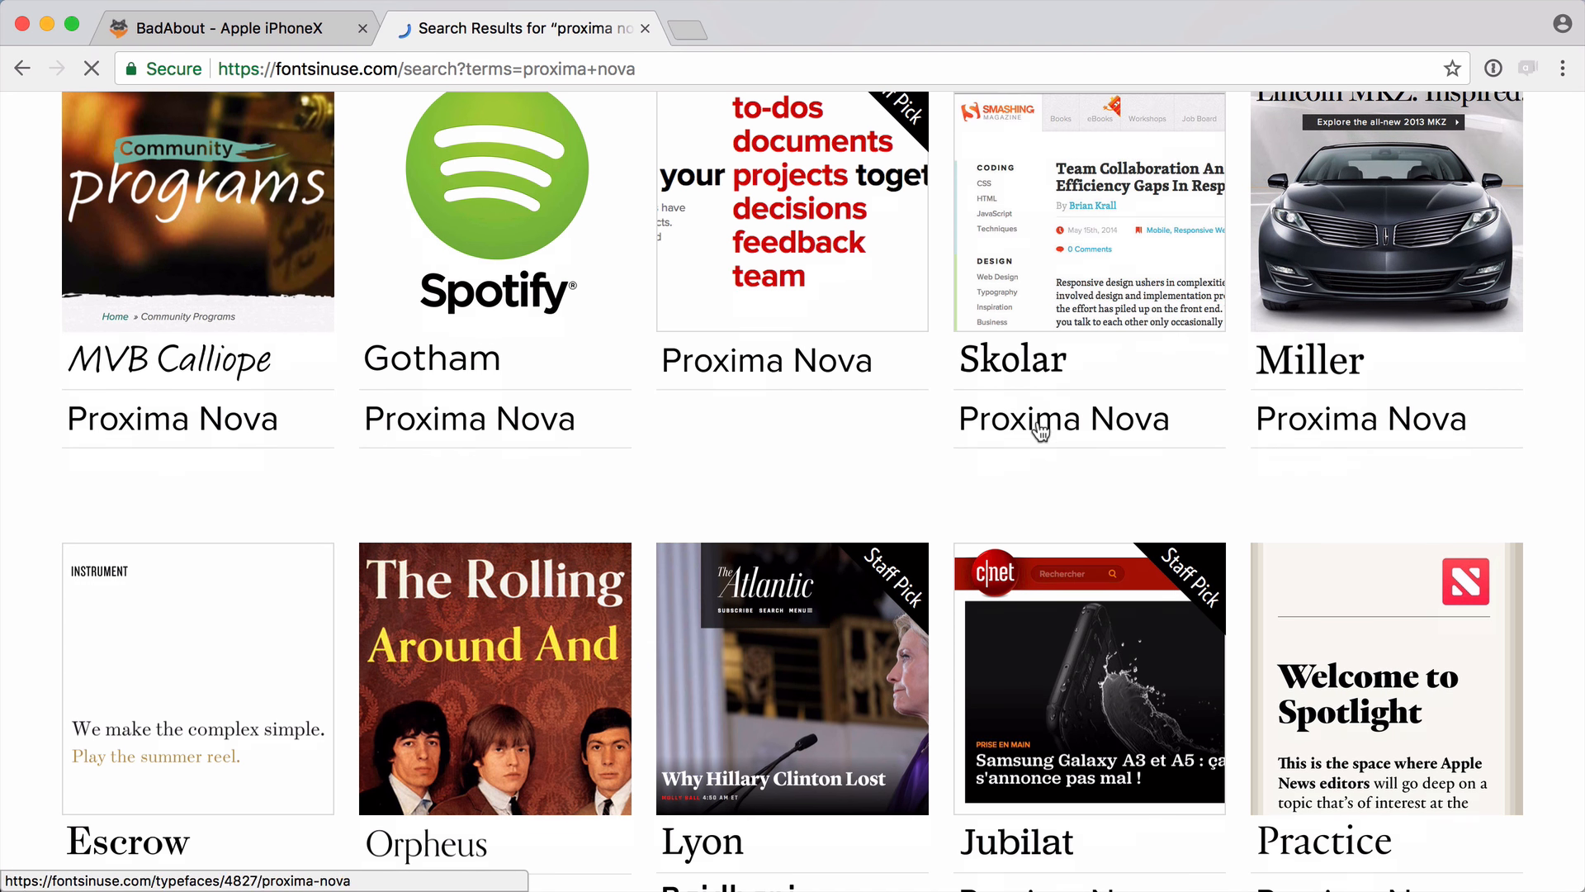
pyautogui.scroll(-5, 944, 537)
pyautogui.scroll(-1, 945, 529)
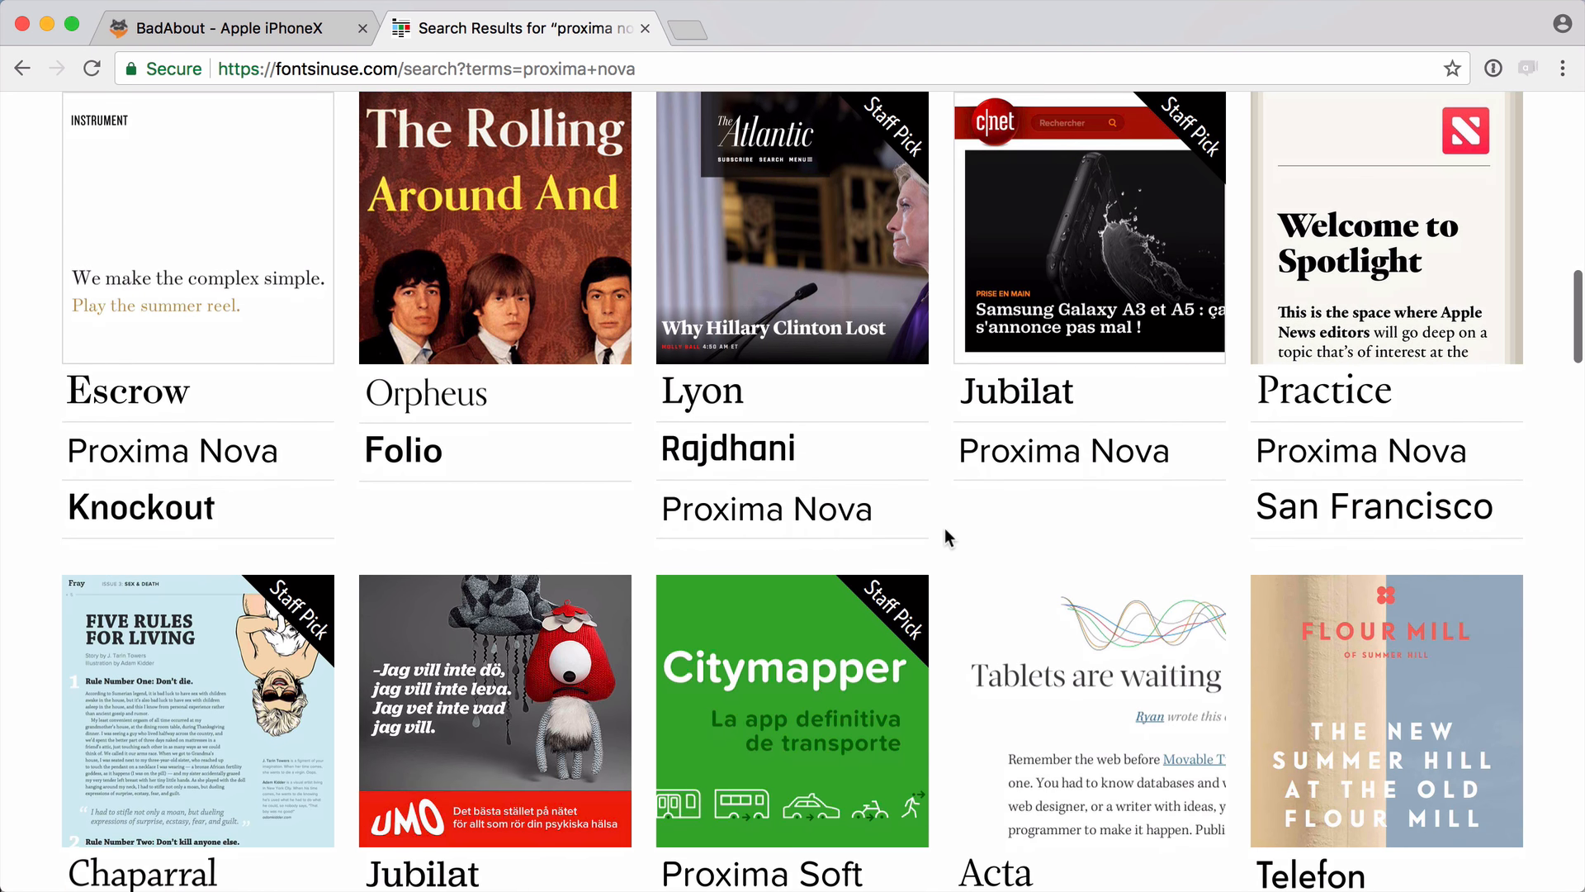
pyautogui.scroll(-10, 944, 530)
# Step: Open the Svbtle project entry and examine how its typefaces are paired in the sample images
pyautogui.click(379, 383)
pyautogui.scroll(-10, 379, 383)
pyautogui.scroll(-2, 386, 454)
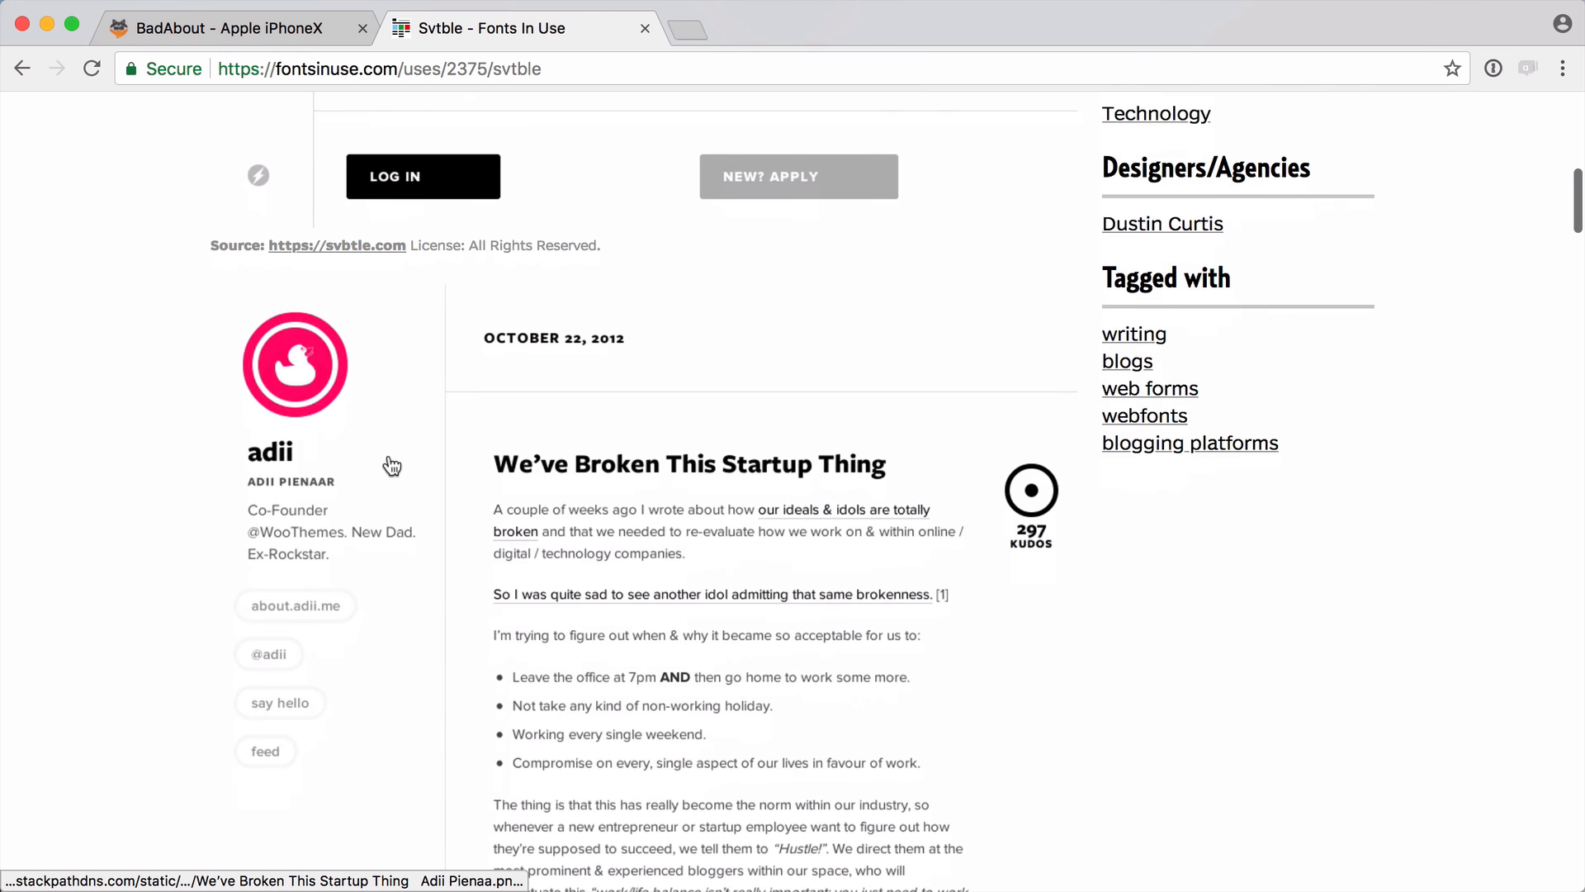
pyautogui.scroll(-4, 390, 462)
pyautogui.scroll(6, 390, 459)
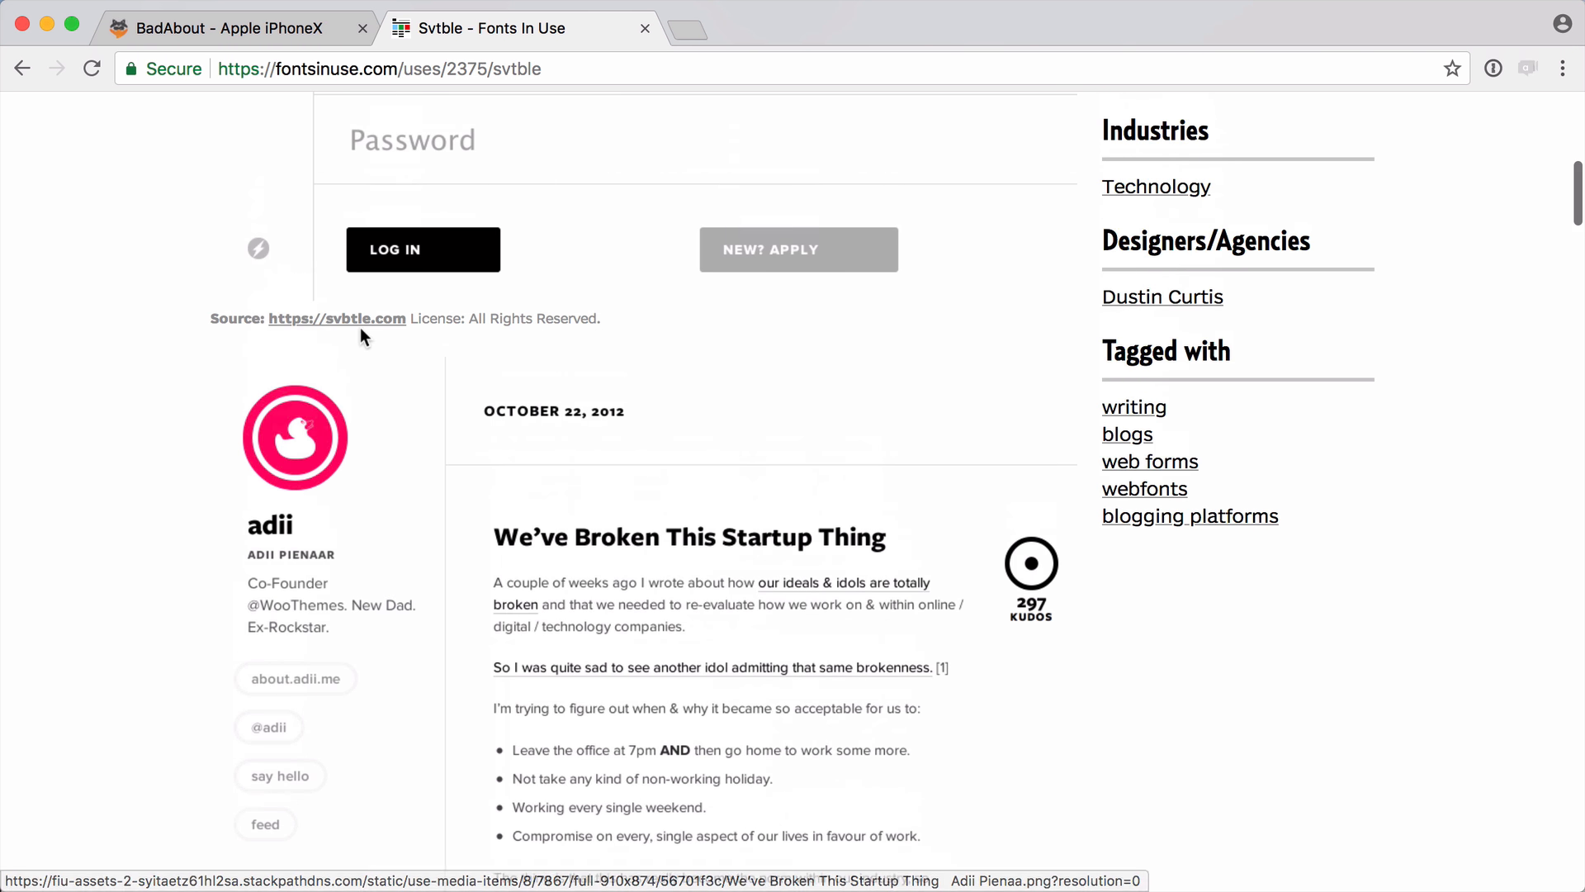
# Step: Open the live svbtle.com site from the entry's source link and examine its heading and body typography
pyautogui.click(361, 319)
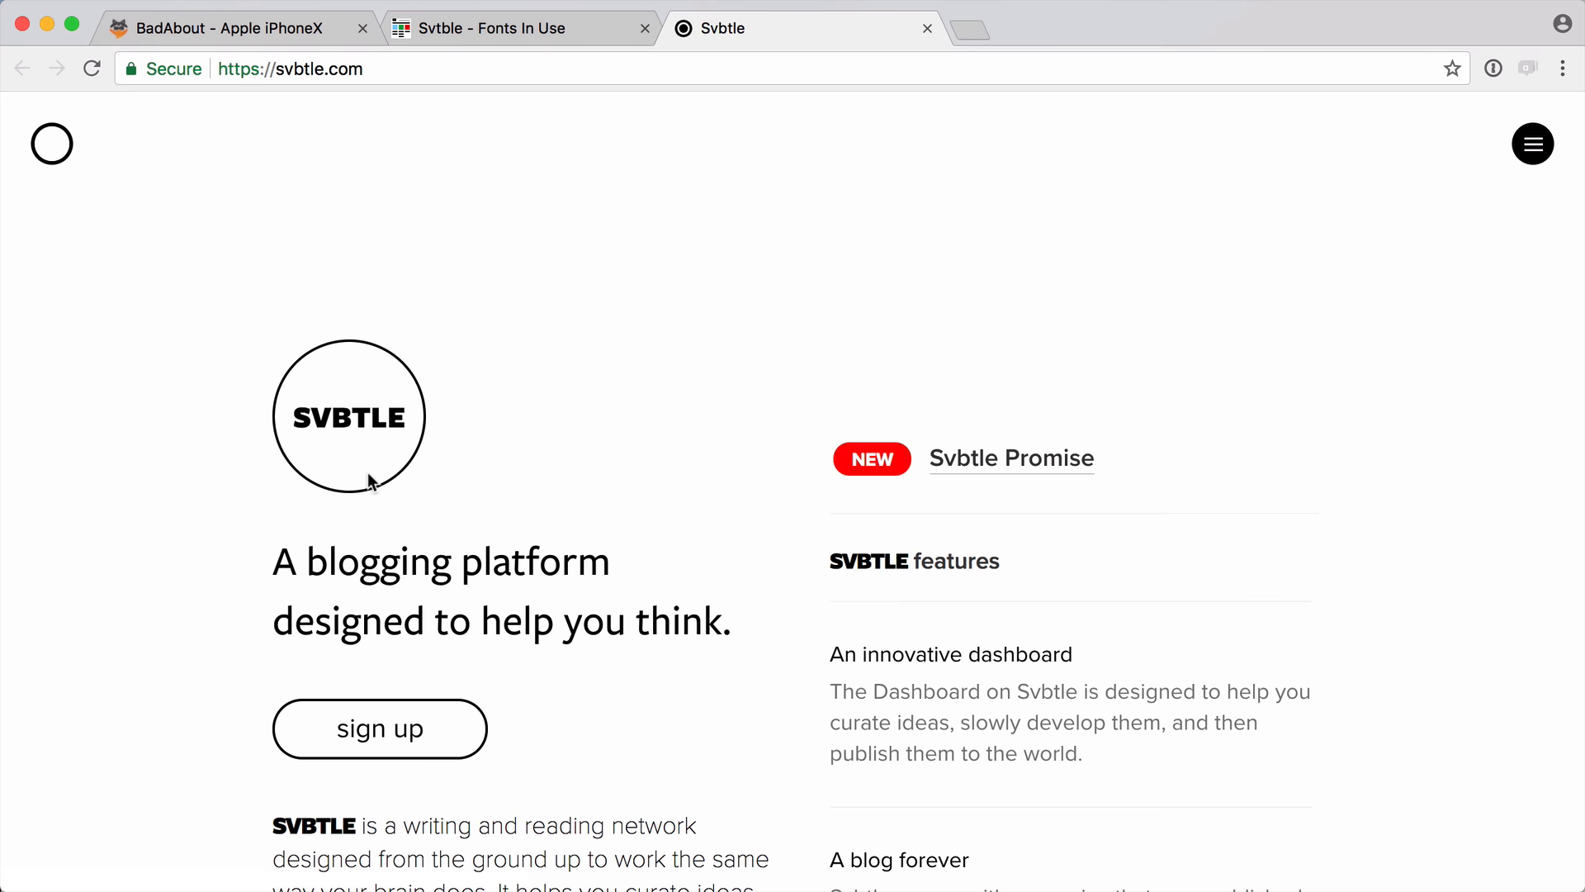
pyautogui.scroll(-5, 368, 473)
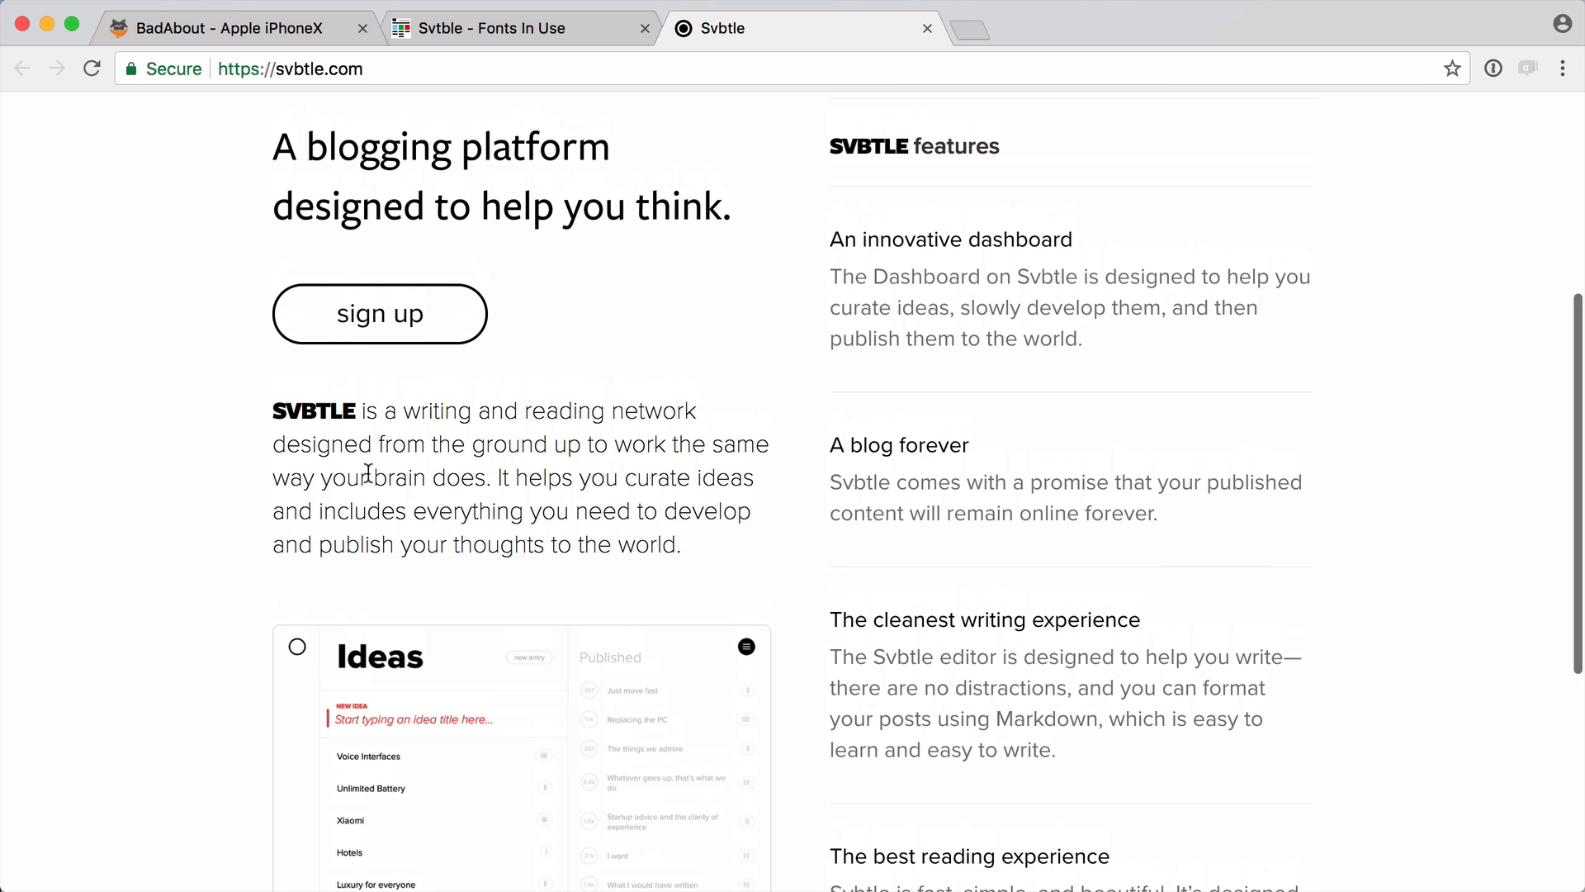
pyautogui.click(959, 241)
pyautogui.scroll(-2, 888, 356)
pyautogui.scroll(-4, 889, 363)
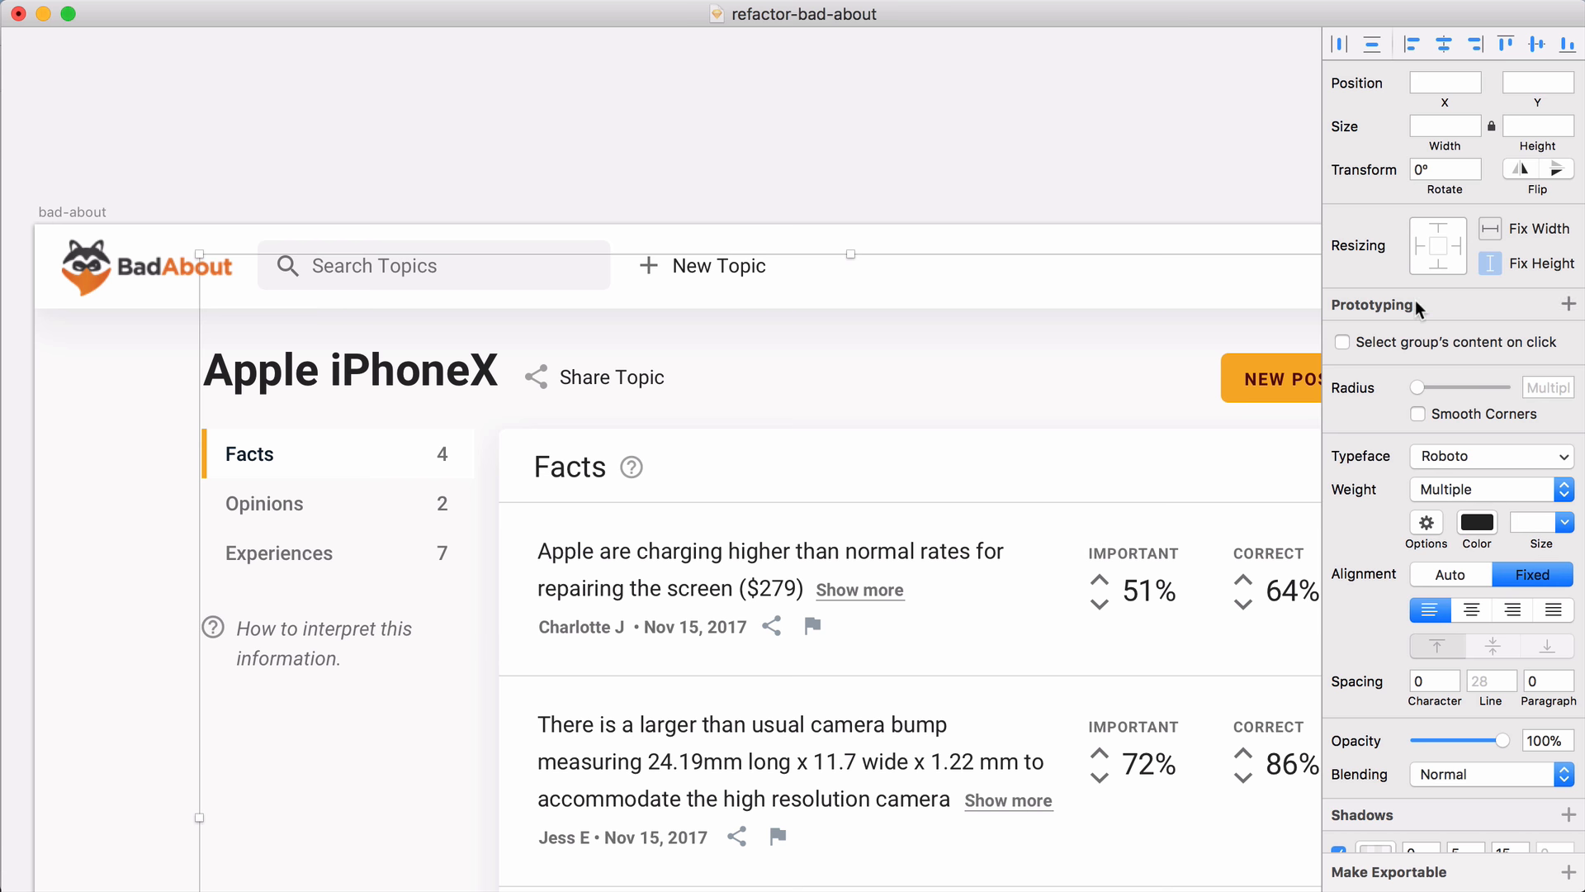
# Step: Switch to Sketch and change the typeface of the selected page text layers to Proxima Nova
pyautogui.click(1455, 455)
pyautogui.write('proxi')
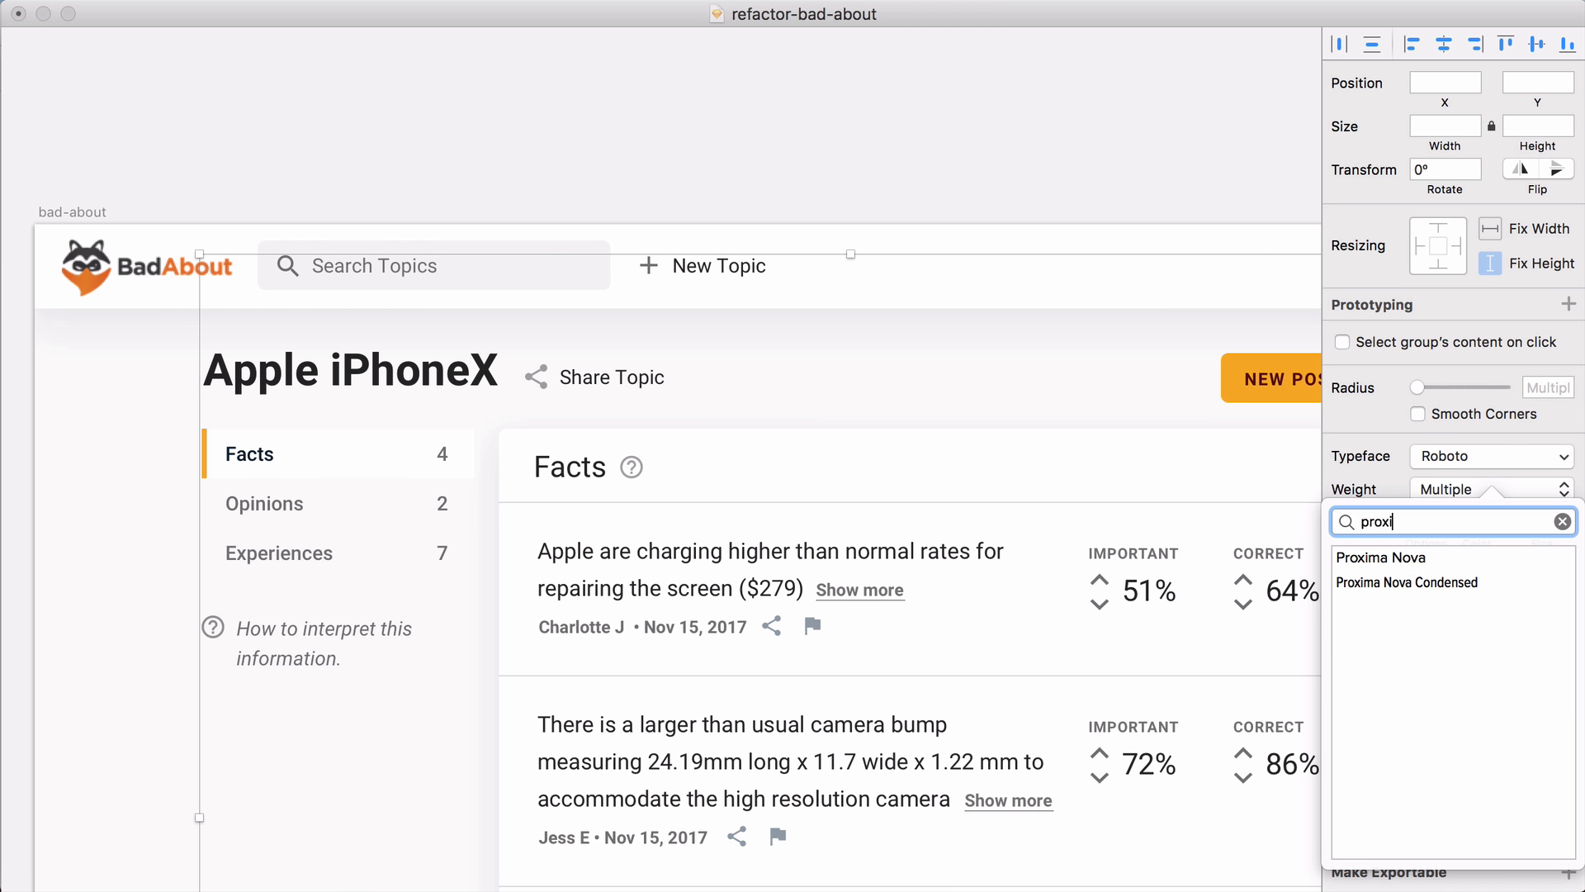
pyautogui.write('ma')
pyautogui.press('Down')
# Step: Set the Apple iPhoneX title's typeface to FreightSans with the Black weight
pyautogui.scroll(-2, 1073, 347)
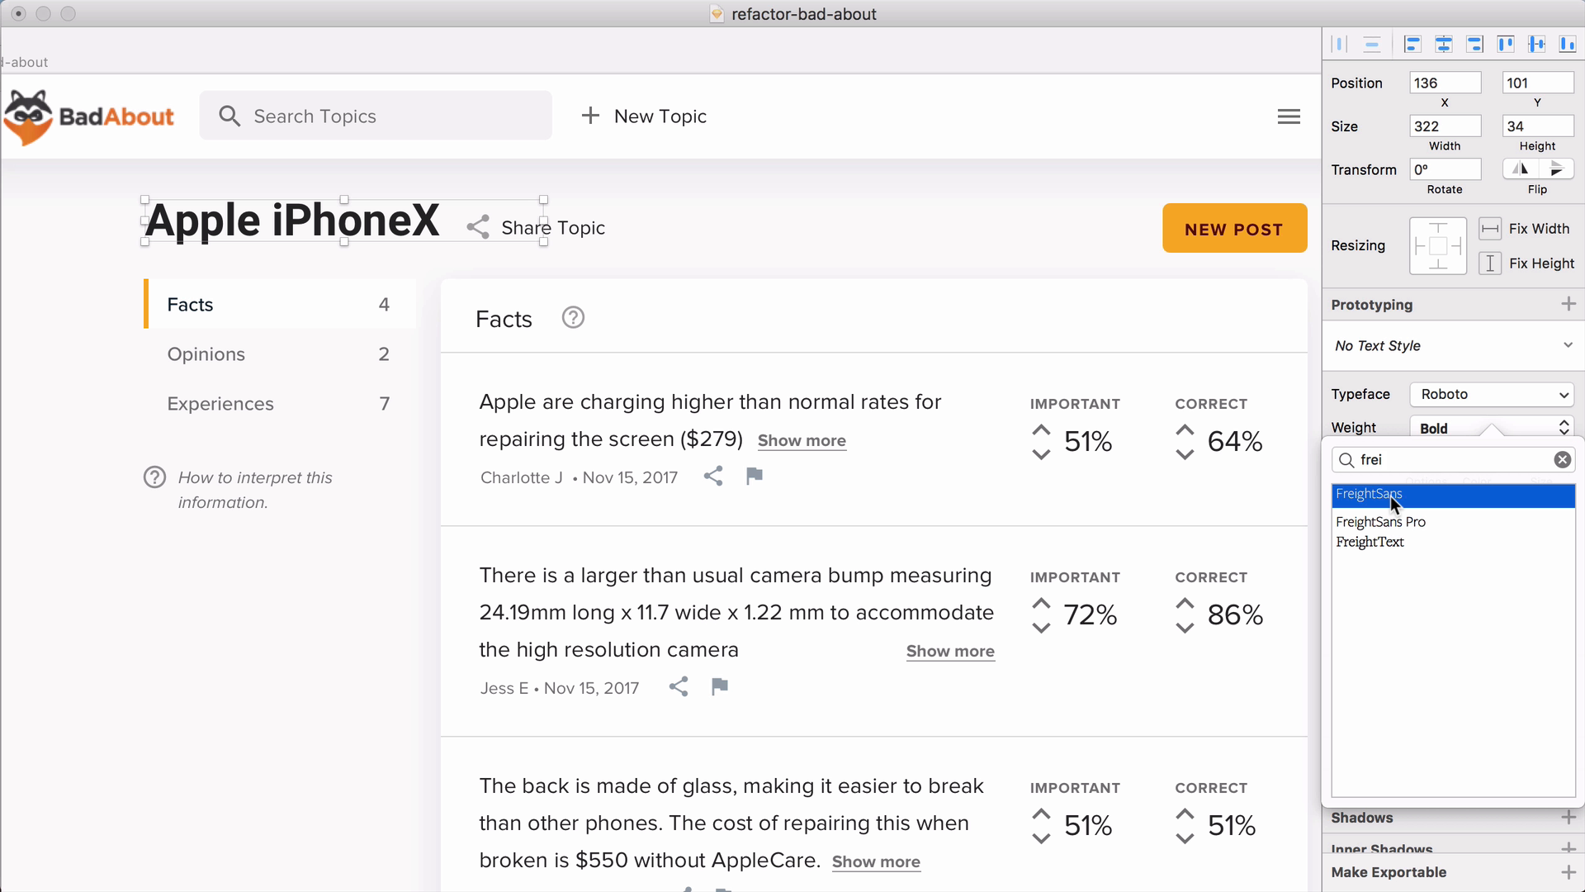
pyautogui.click(1390, 495)
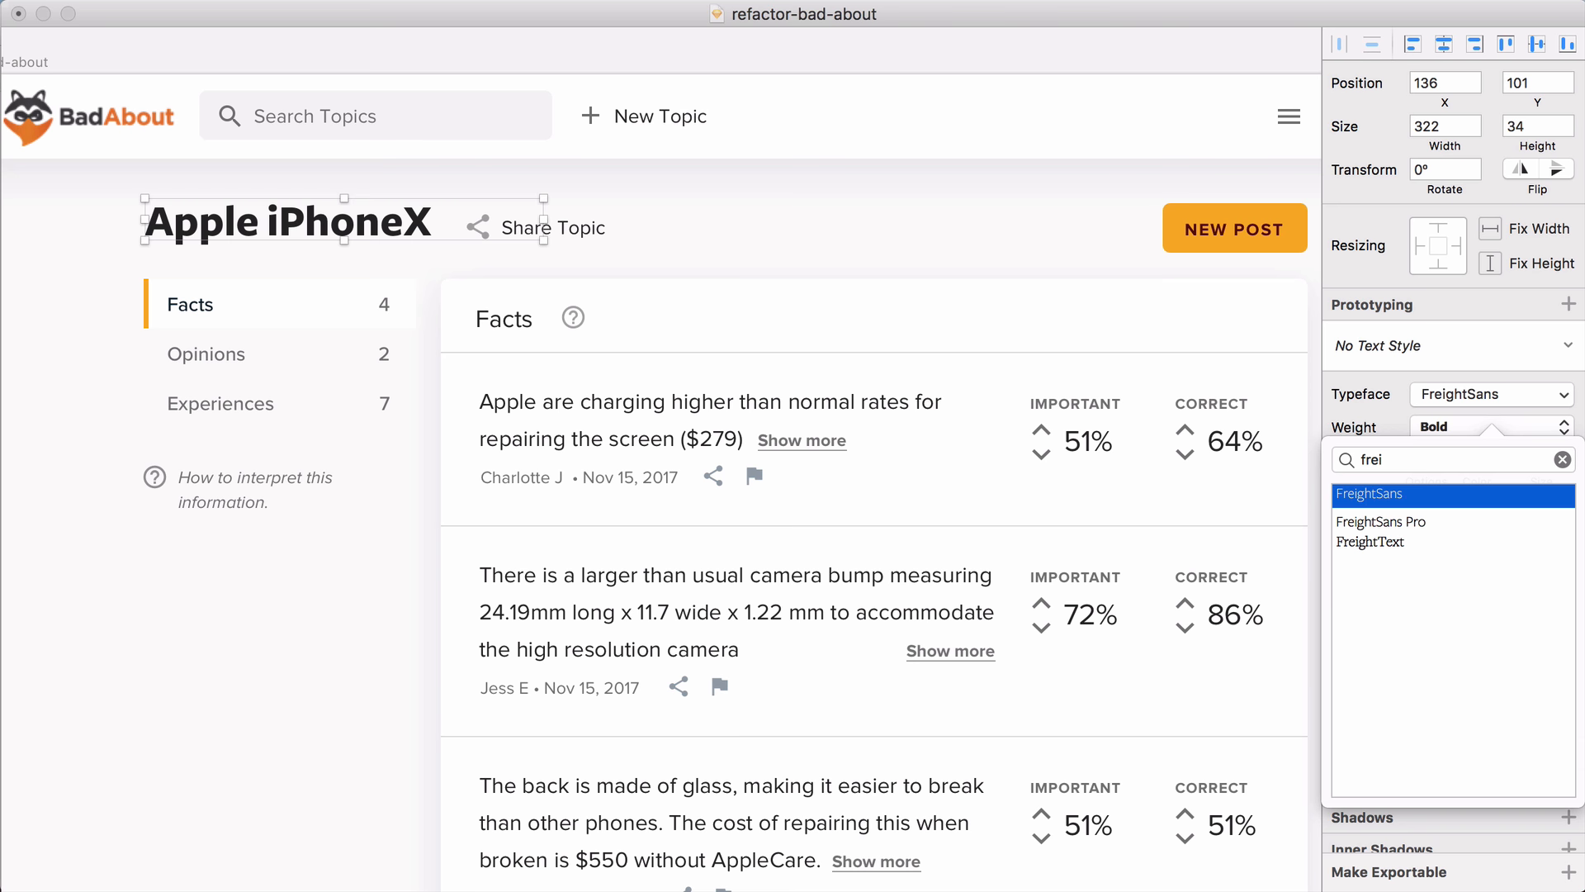
pyautogui.click(1453, 422)
pyautogui.click(1461, 500)
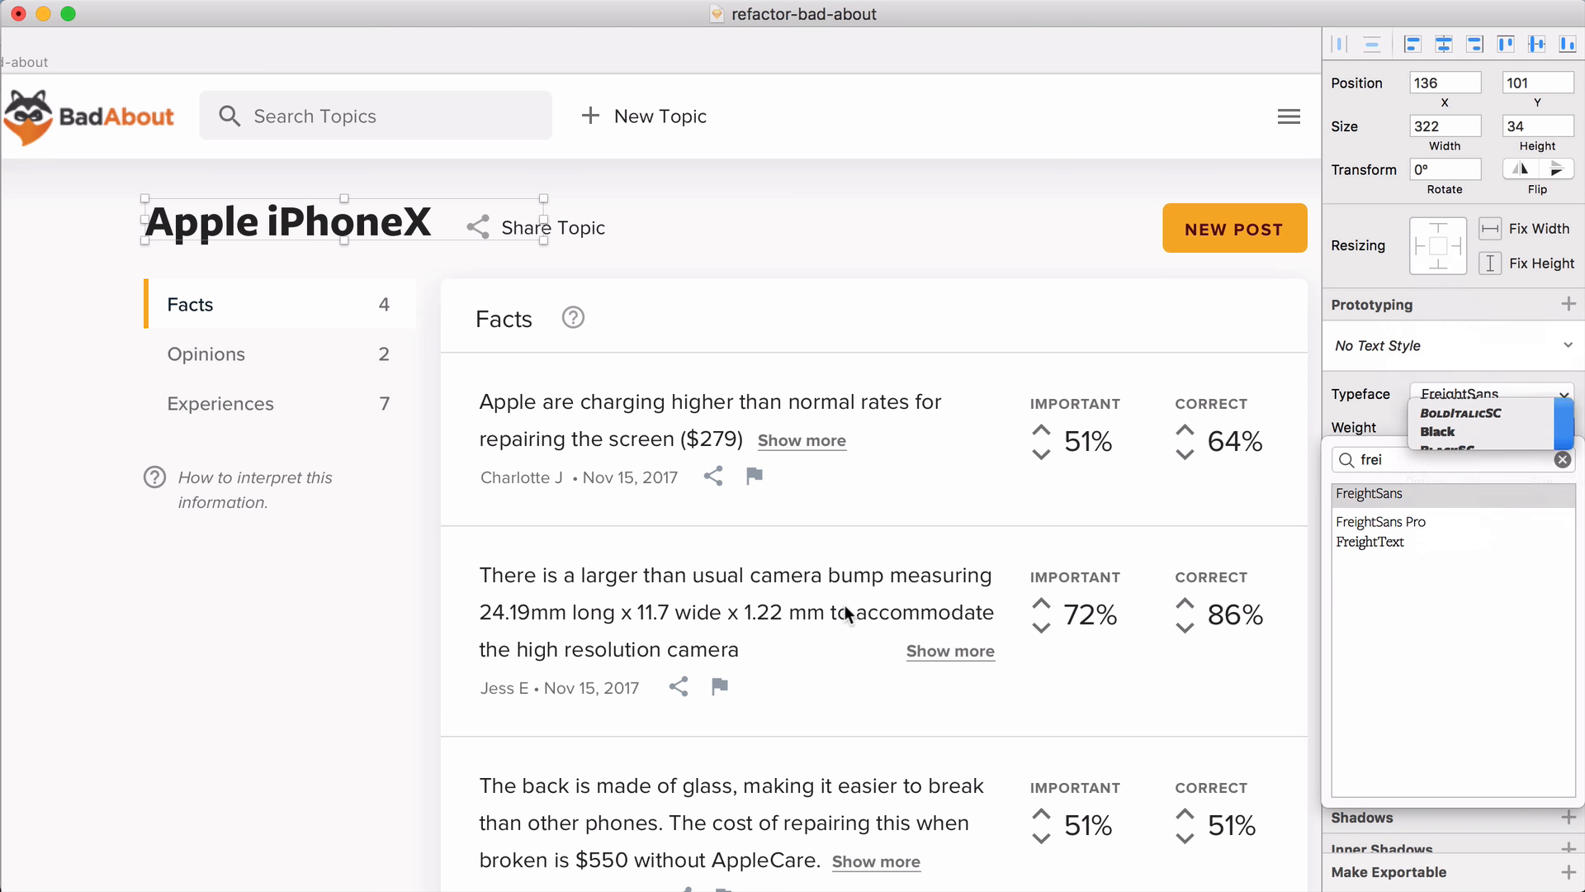
pyautogui.click(261, 620)
# Step: Nudge the Share Topic icon and label slightly to the right of the title, and hide the inspector to review the page
pyautogui.click(523, 223)
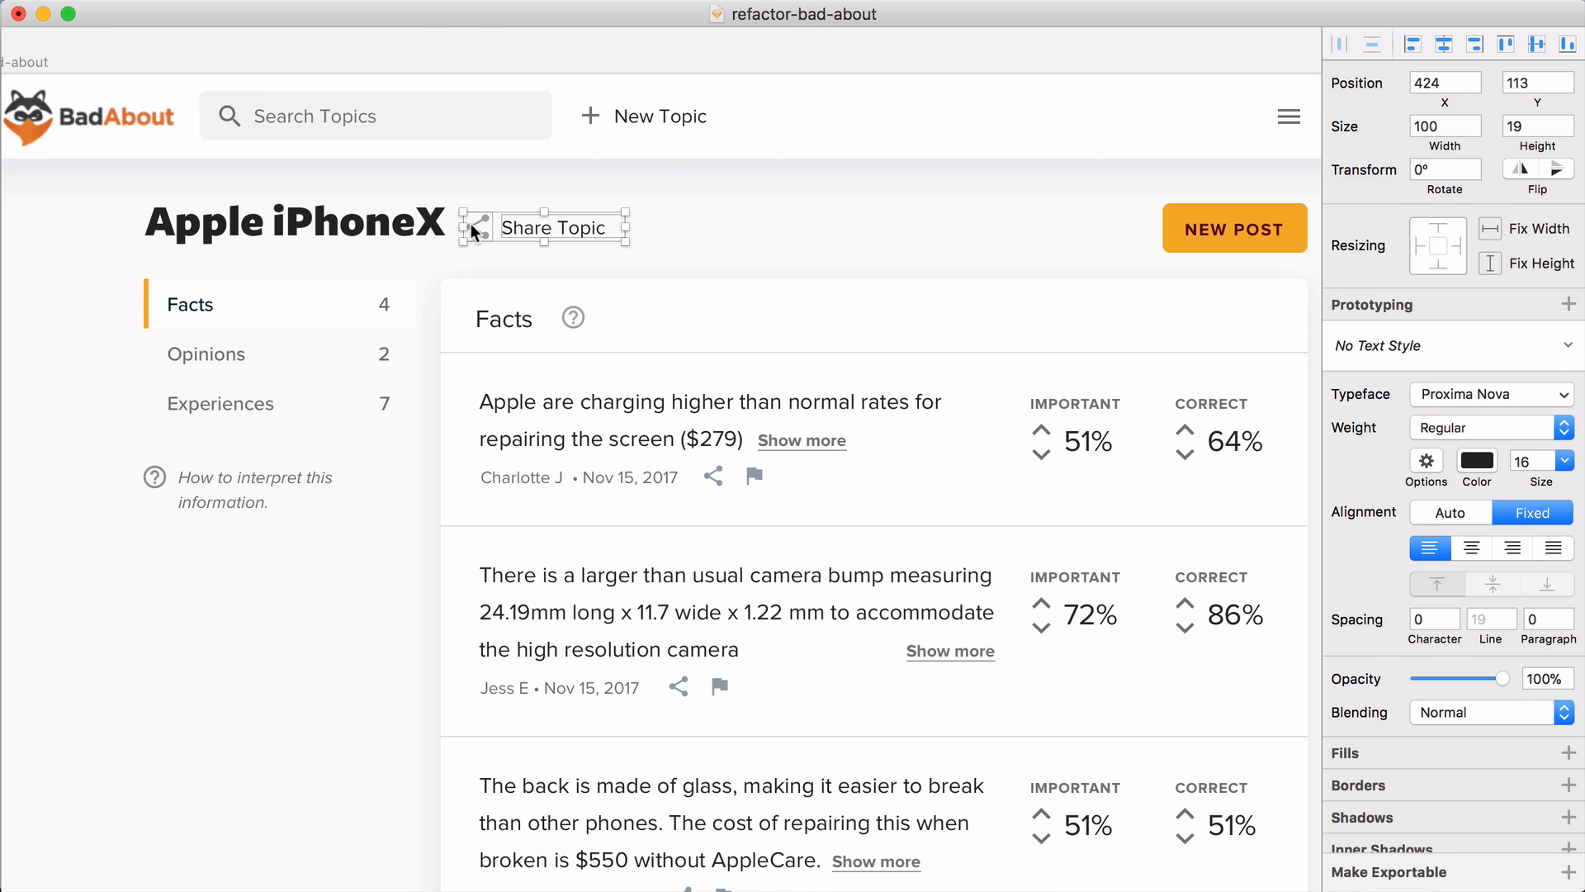
pyautogui.press('Right')
pyautogui.press('Right')
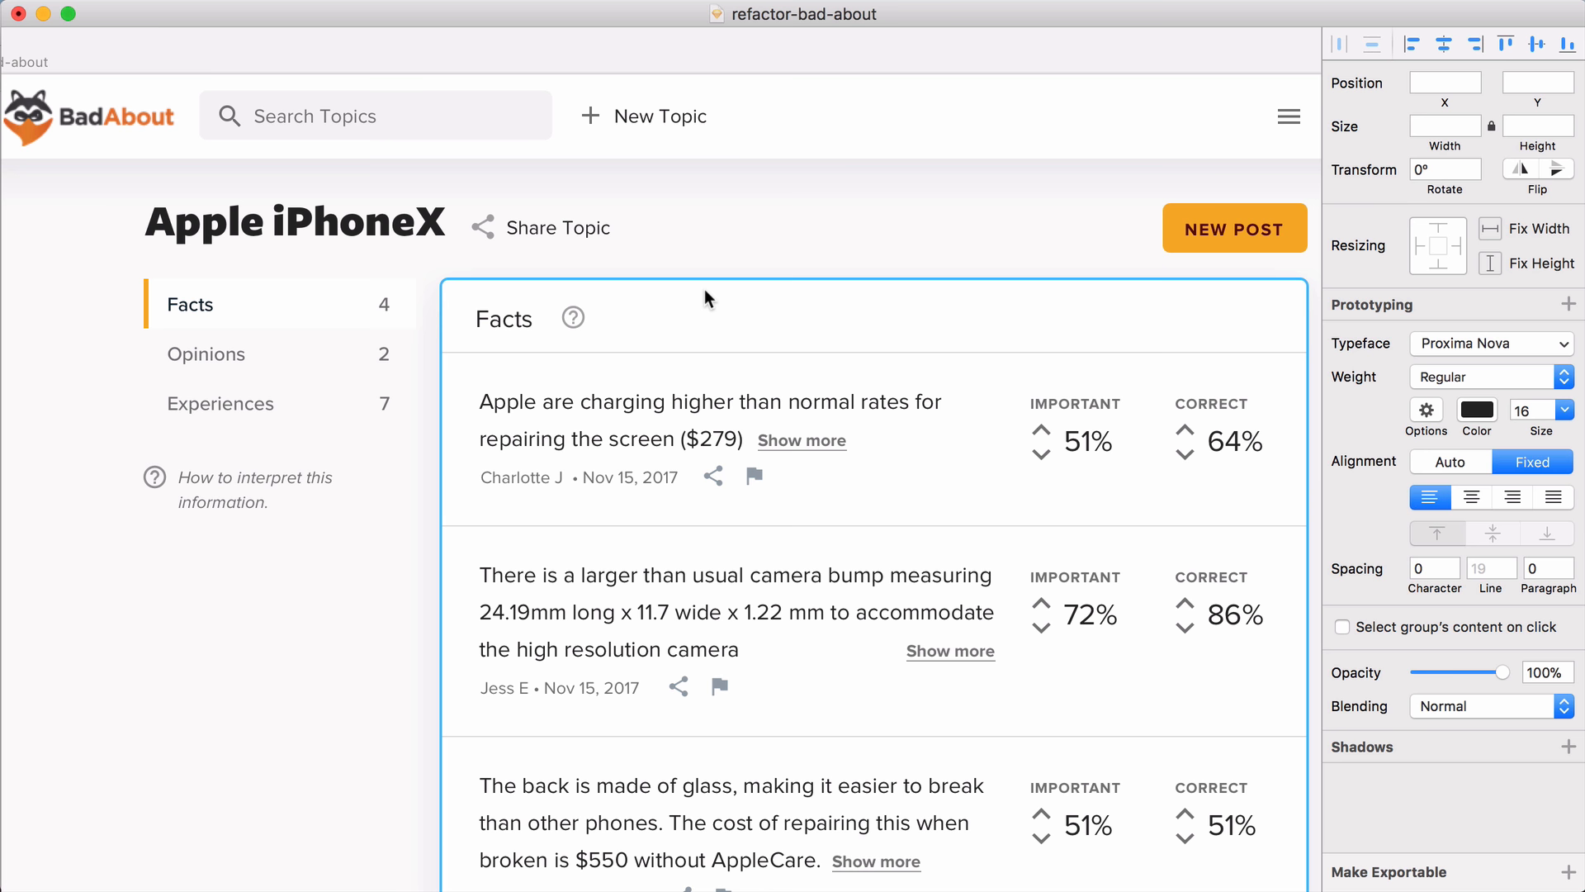
pyautogui.press('alt+super+2')
pyautogui.hscroll(-2, 1314, 361)
pyautogui.scroll(-1, 1314, 362)
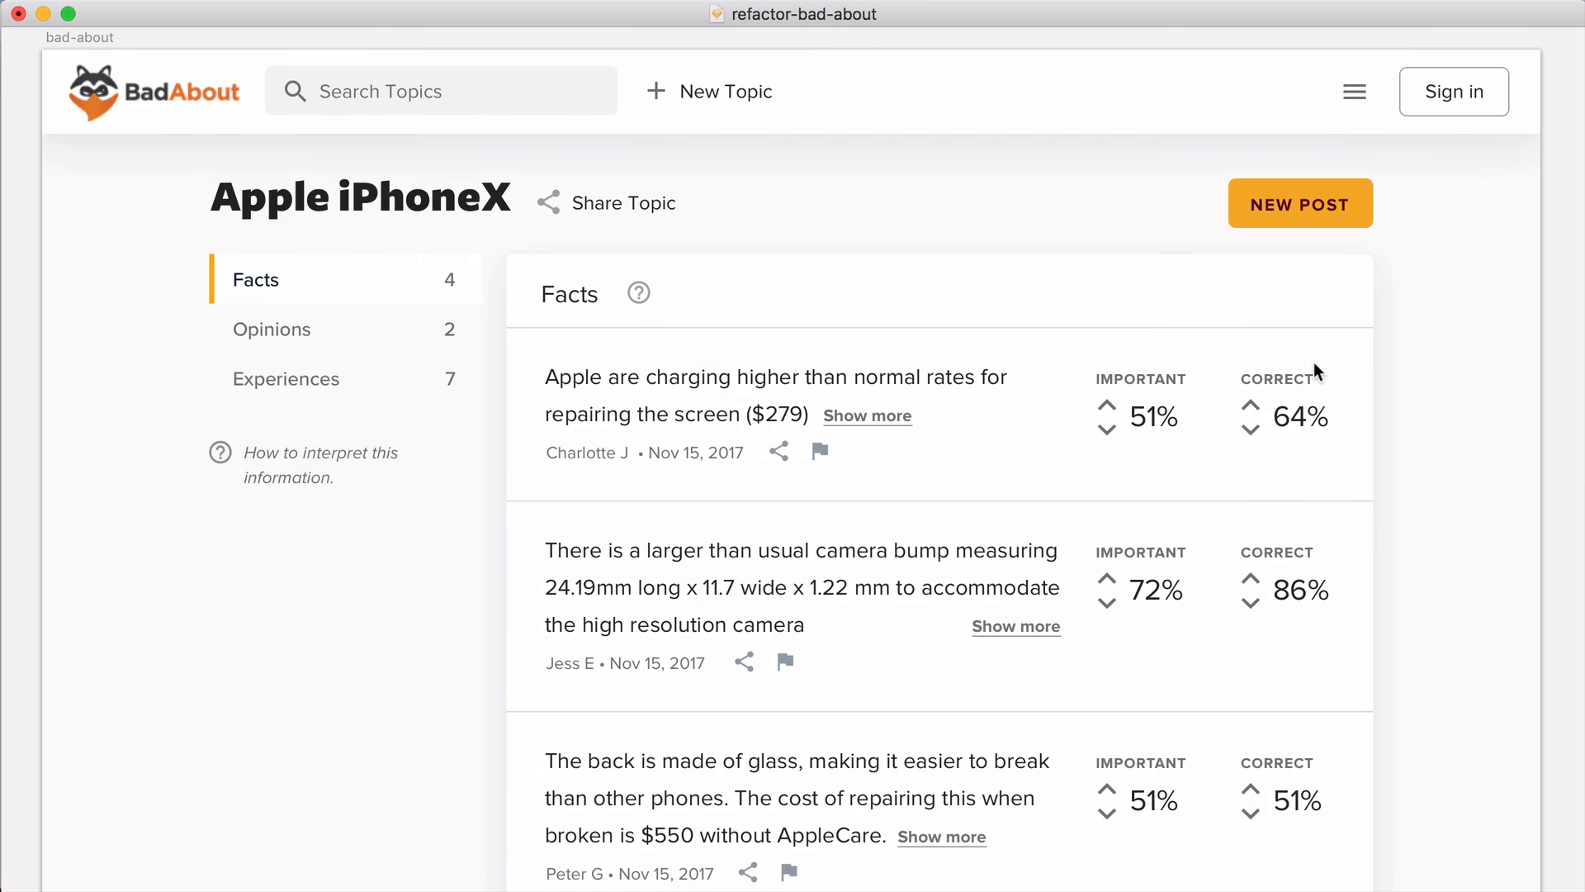
# Step: Select the share and flag icons in all the fact entries and sample the Share Topic icon's grey as their fill colour
pyautogui.keyDown('shift'); pyautogui.click(798, 568); pyautogui.keyUp('shift')
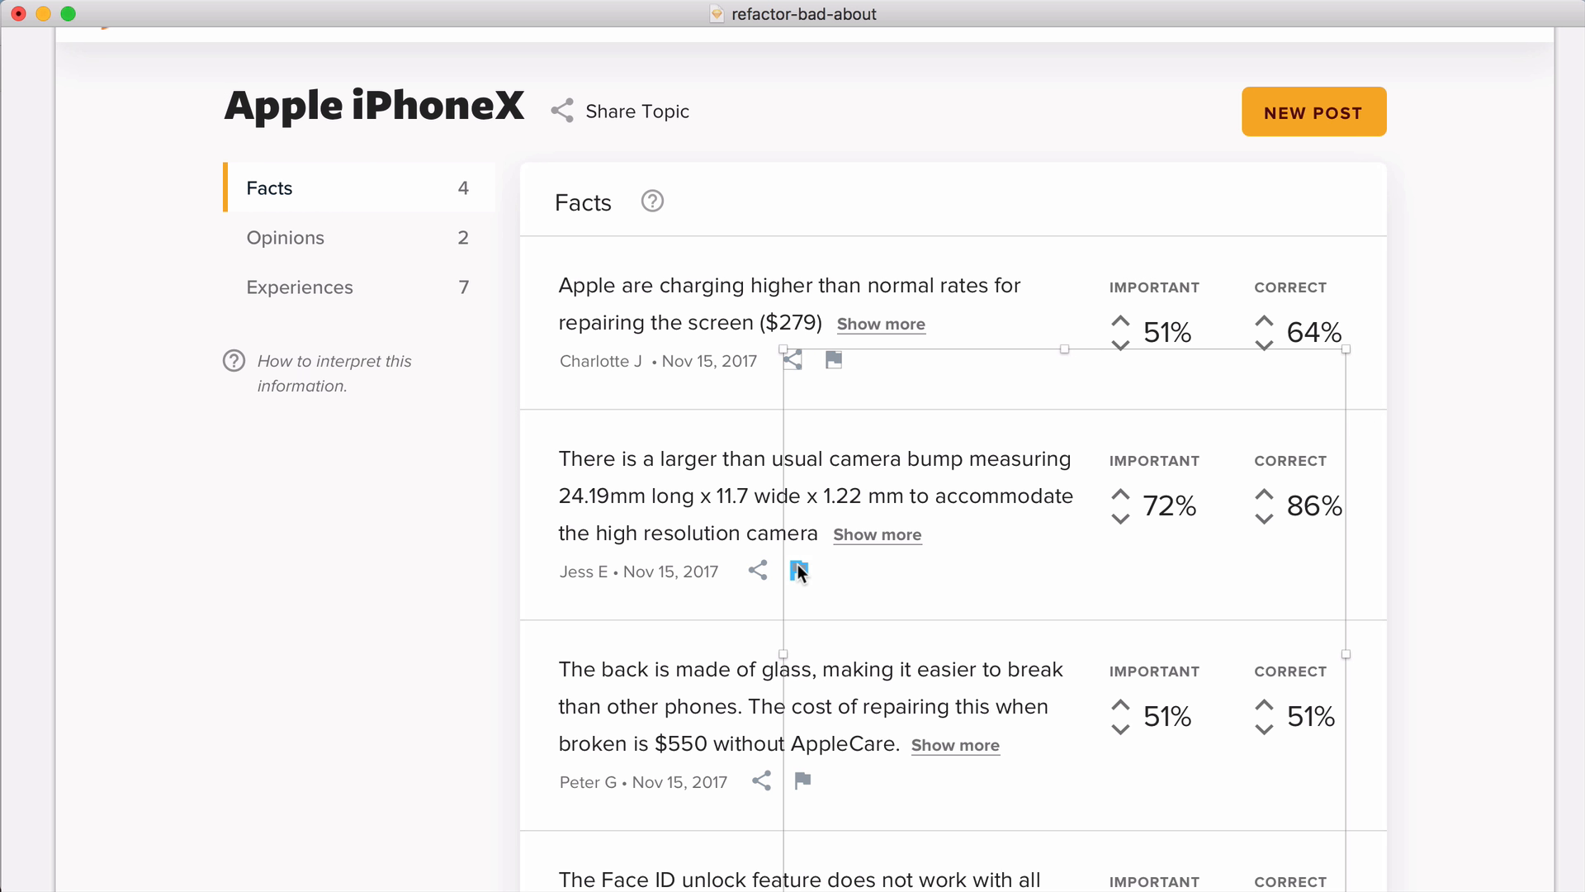
pyautogui.click(855, 413)
pyautogui.click(833, 360)
pyautogui.keyDown('shift'); pyautogui.click(790, 362); pyautogui.keyUp('shift')
pyautogui.keyDown('shift'); pyautogui.click(798, 569); pyautogui.keyUp('shift')
pyautogui.keyDown('shift'); pyautogui.click(757, 570); pyautogui.keyUp('shift')
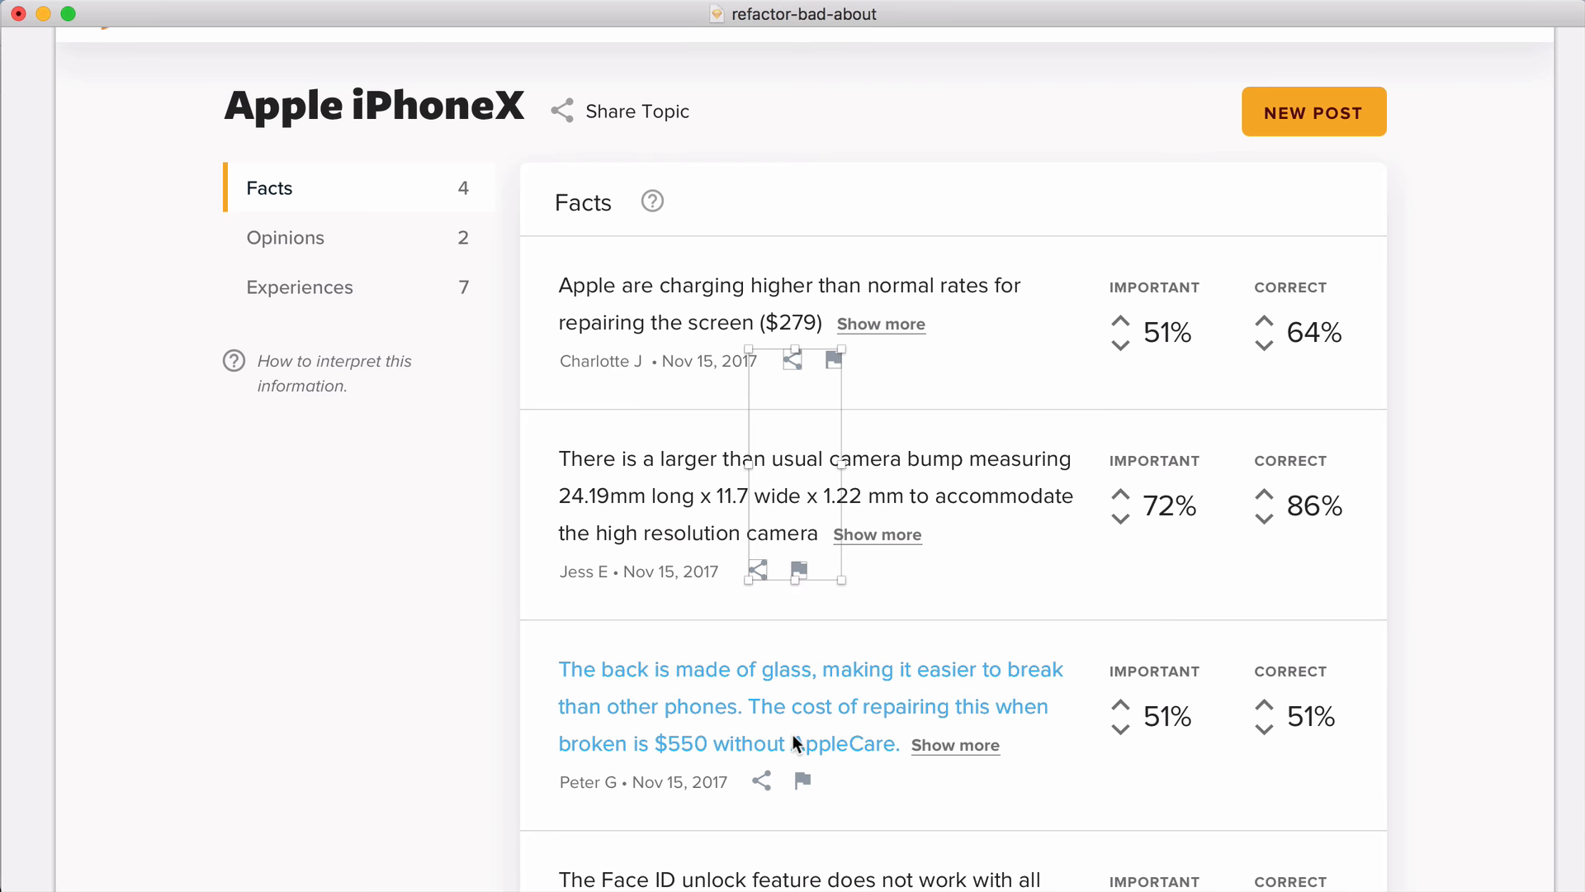
pyautogui.keyDown('shift'); pyautogui.click(801, 779); pyautogui.keyUp('shift')
pyautogui.keyDown('shift'); pyautogui.click(756, 777); pyautogui.keyUp('shift')
pyautogui.scroll(-5, 757, 777)
pyautogui.keyDown('shift'); pyautogui.click(802, 797); pyautogui.keyUp('shift')
pyautogui.keyDown('shift'); pyautogui.click(757, 797); pyautogui.keyUp('shift')
pyautogui.scroll(-1, 774, 800)
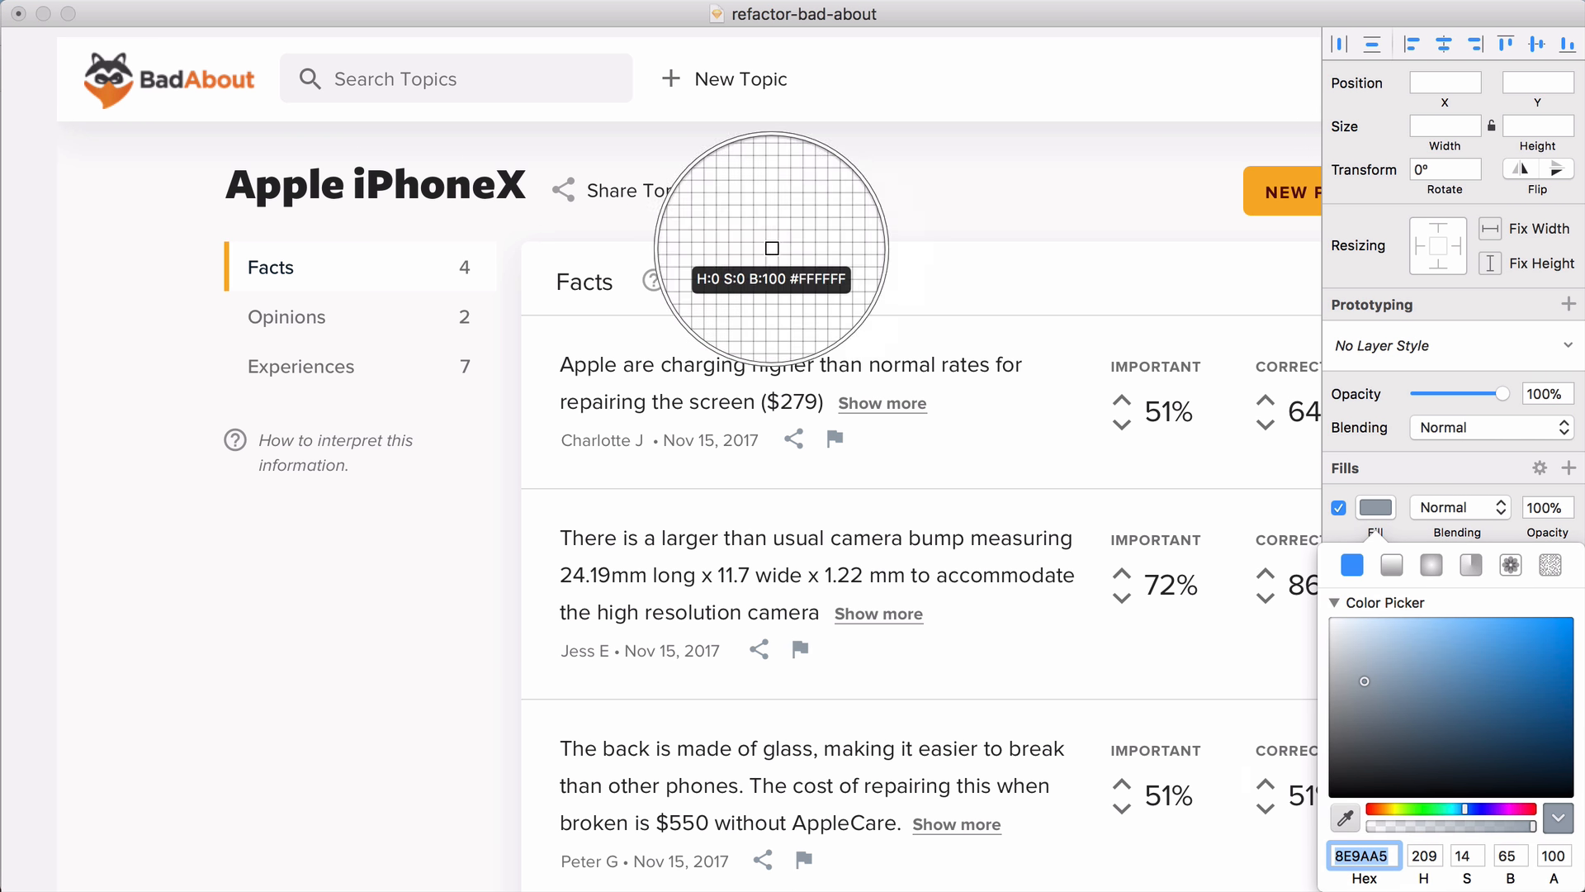
pyautogui.click(556, 191)
pyautogui.click(325, 571)
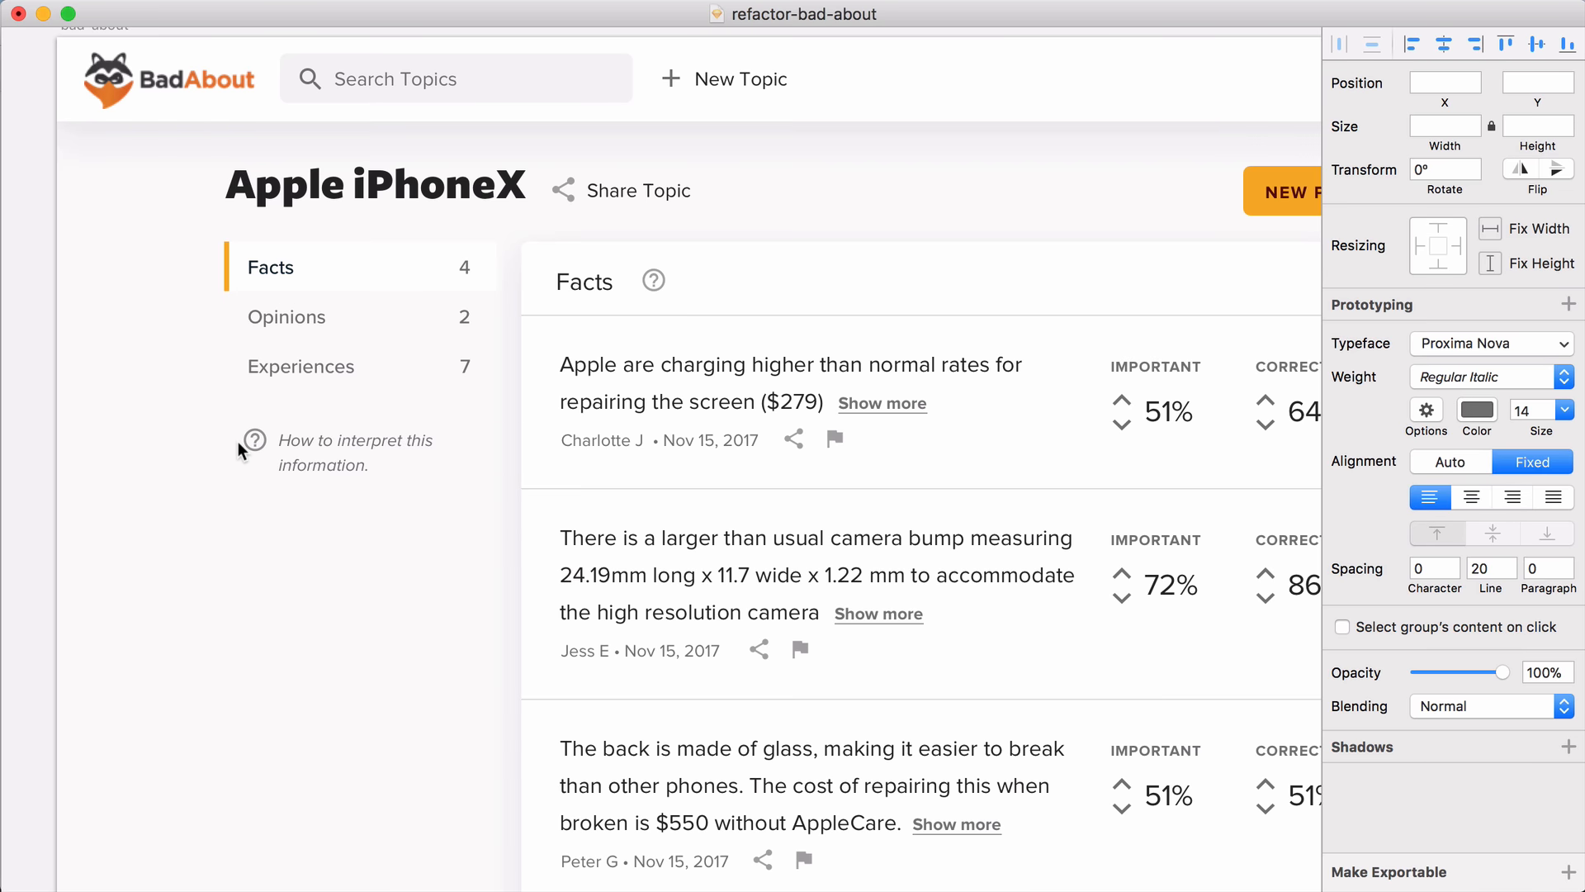